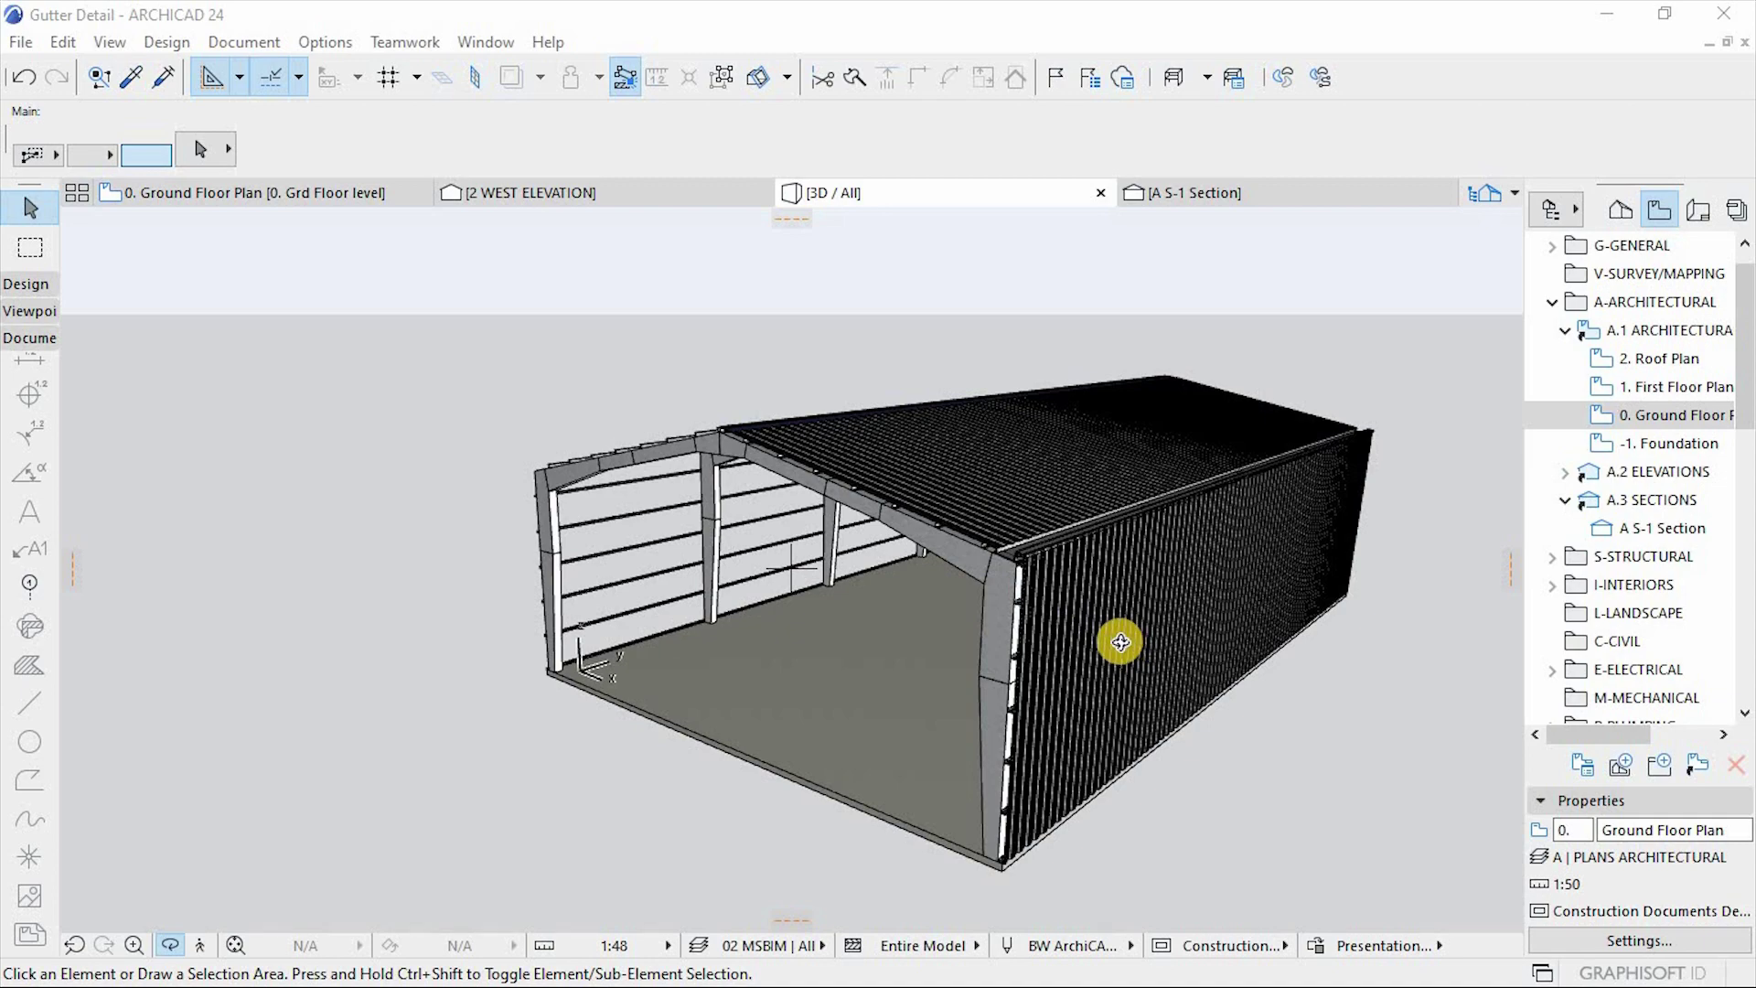
Step: Examine the gutter at the front eave corner, where the roof sheeting meets the side wall cladding
left_click_drag(1039, 634, 1136, 687)
scroll(1136, 687, "up", 10)
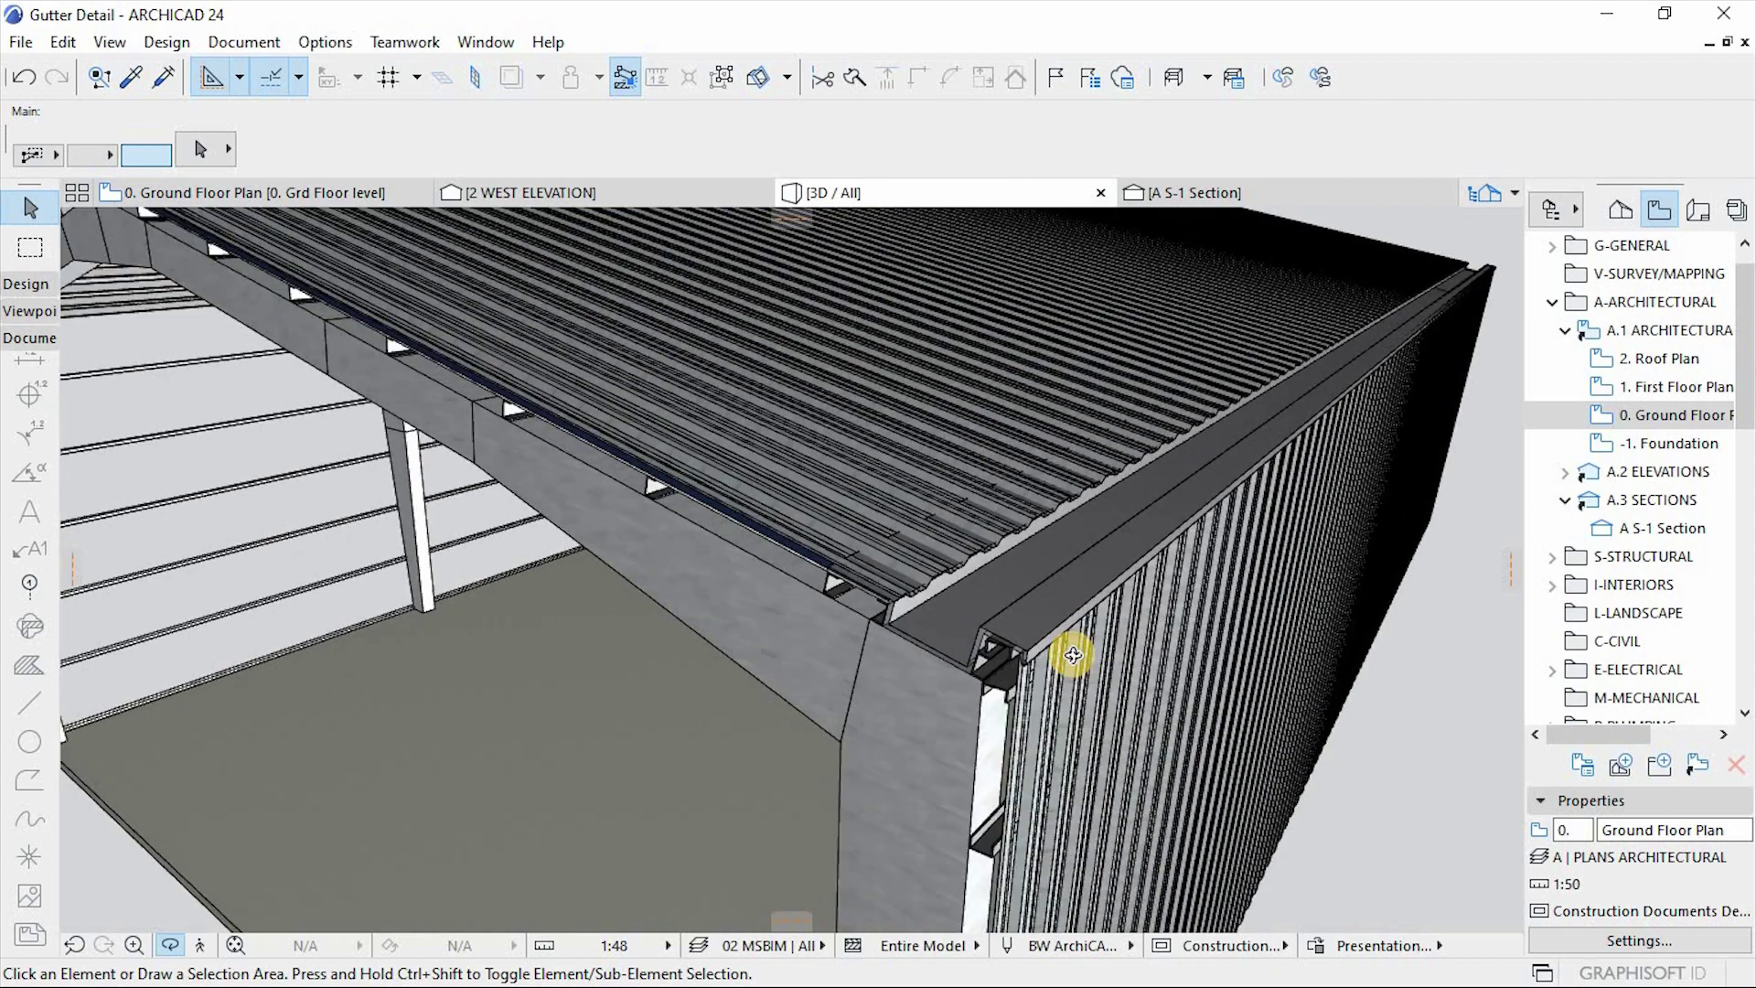
left_click_drag(1030, 639, 900, 655)
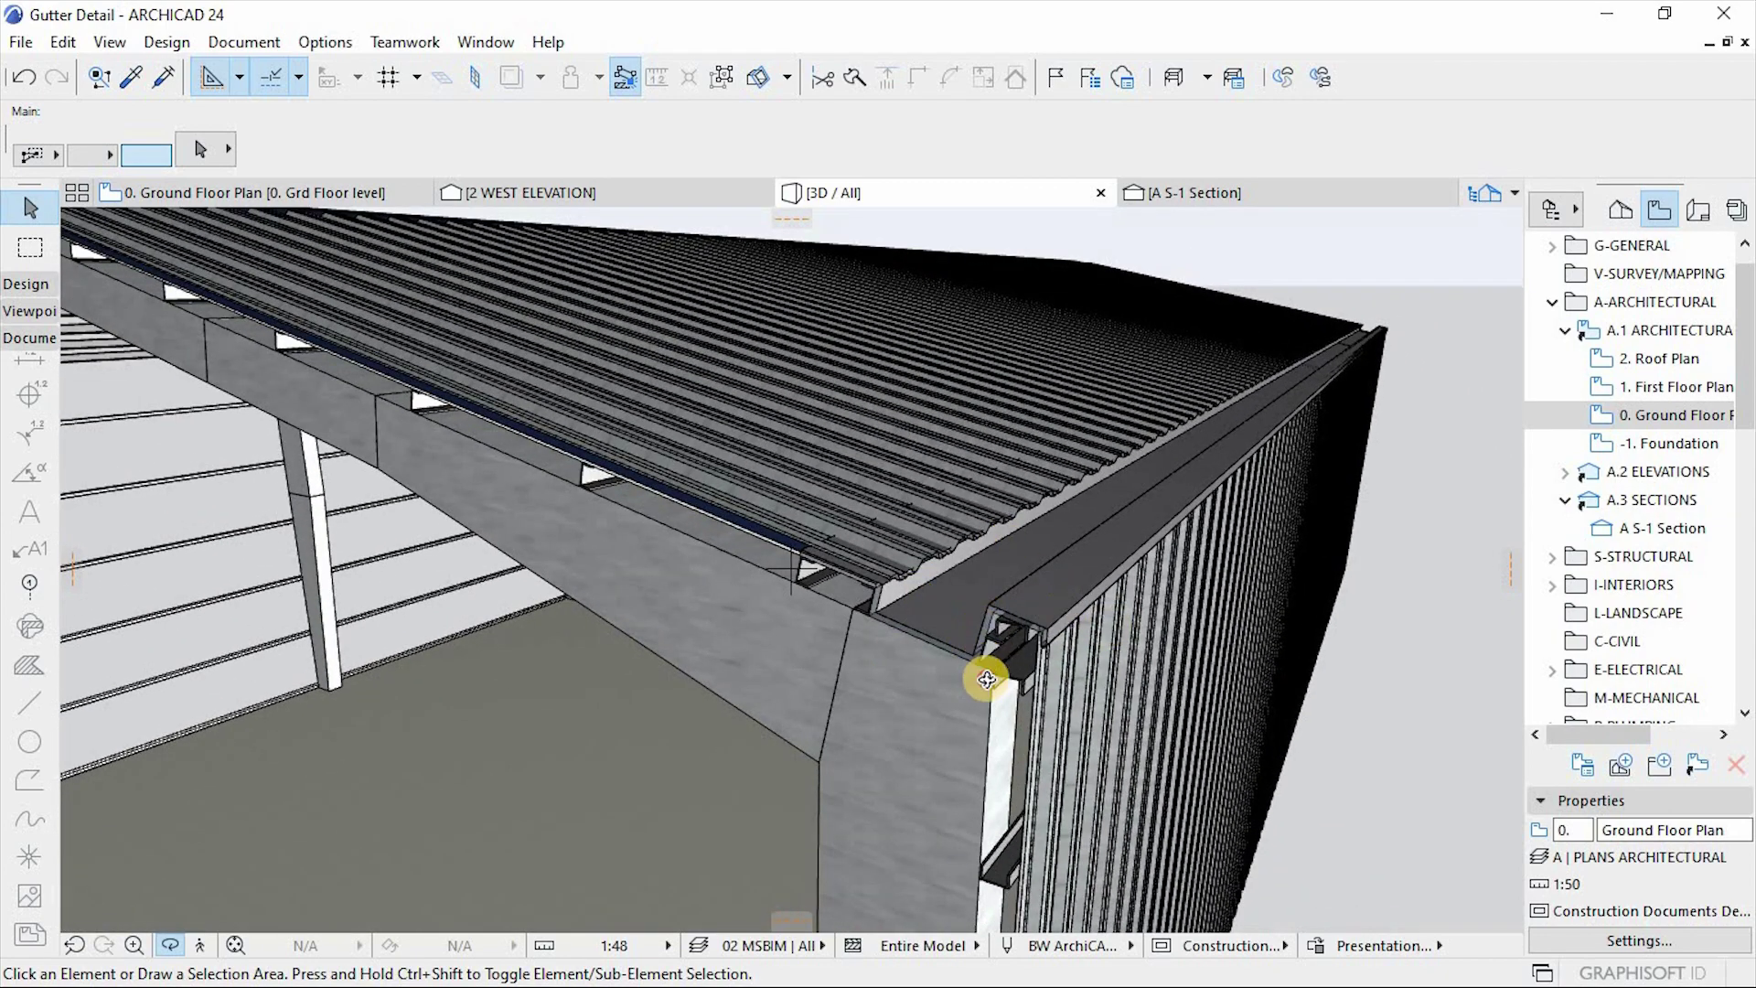
left_click_drag(1002, 732, 1082, 609)
scroll(1083, 610, "down", 15)
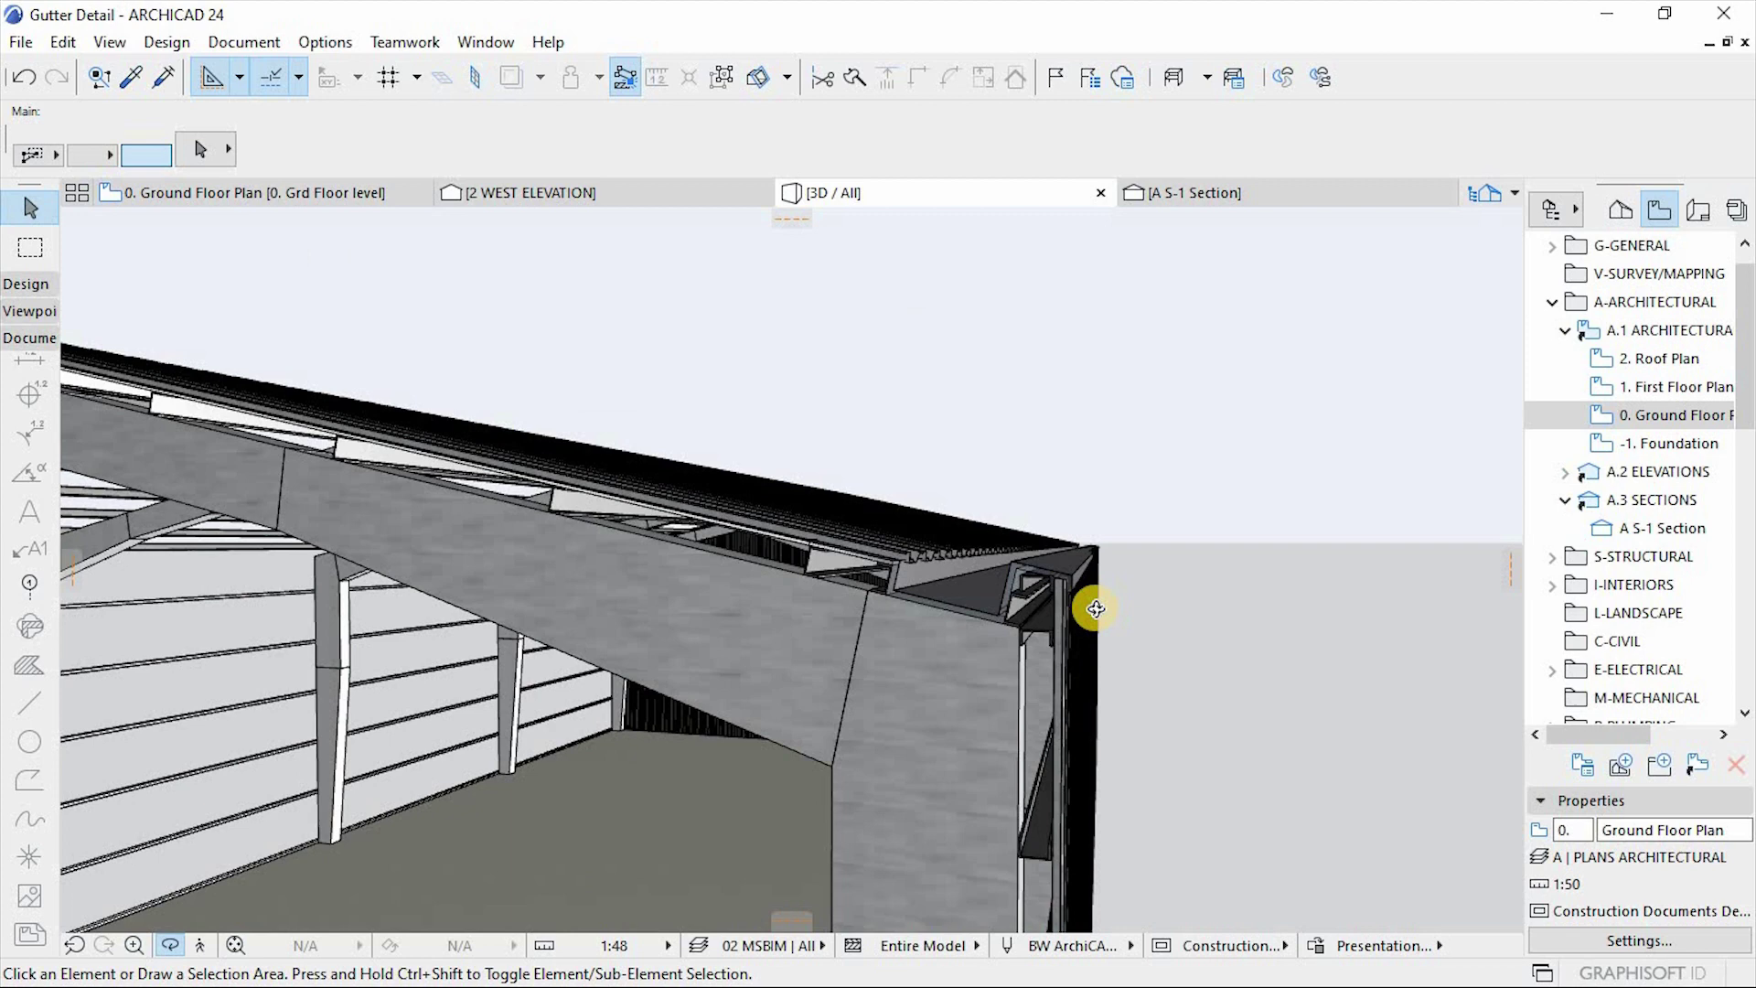
scroll(861, 612, "down", 5)
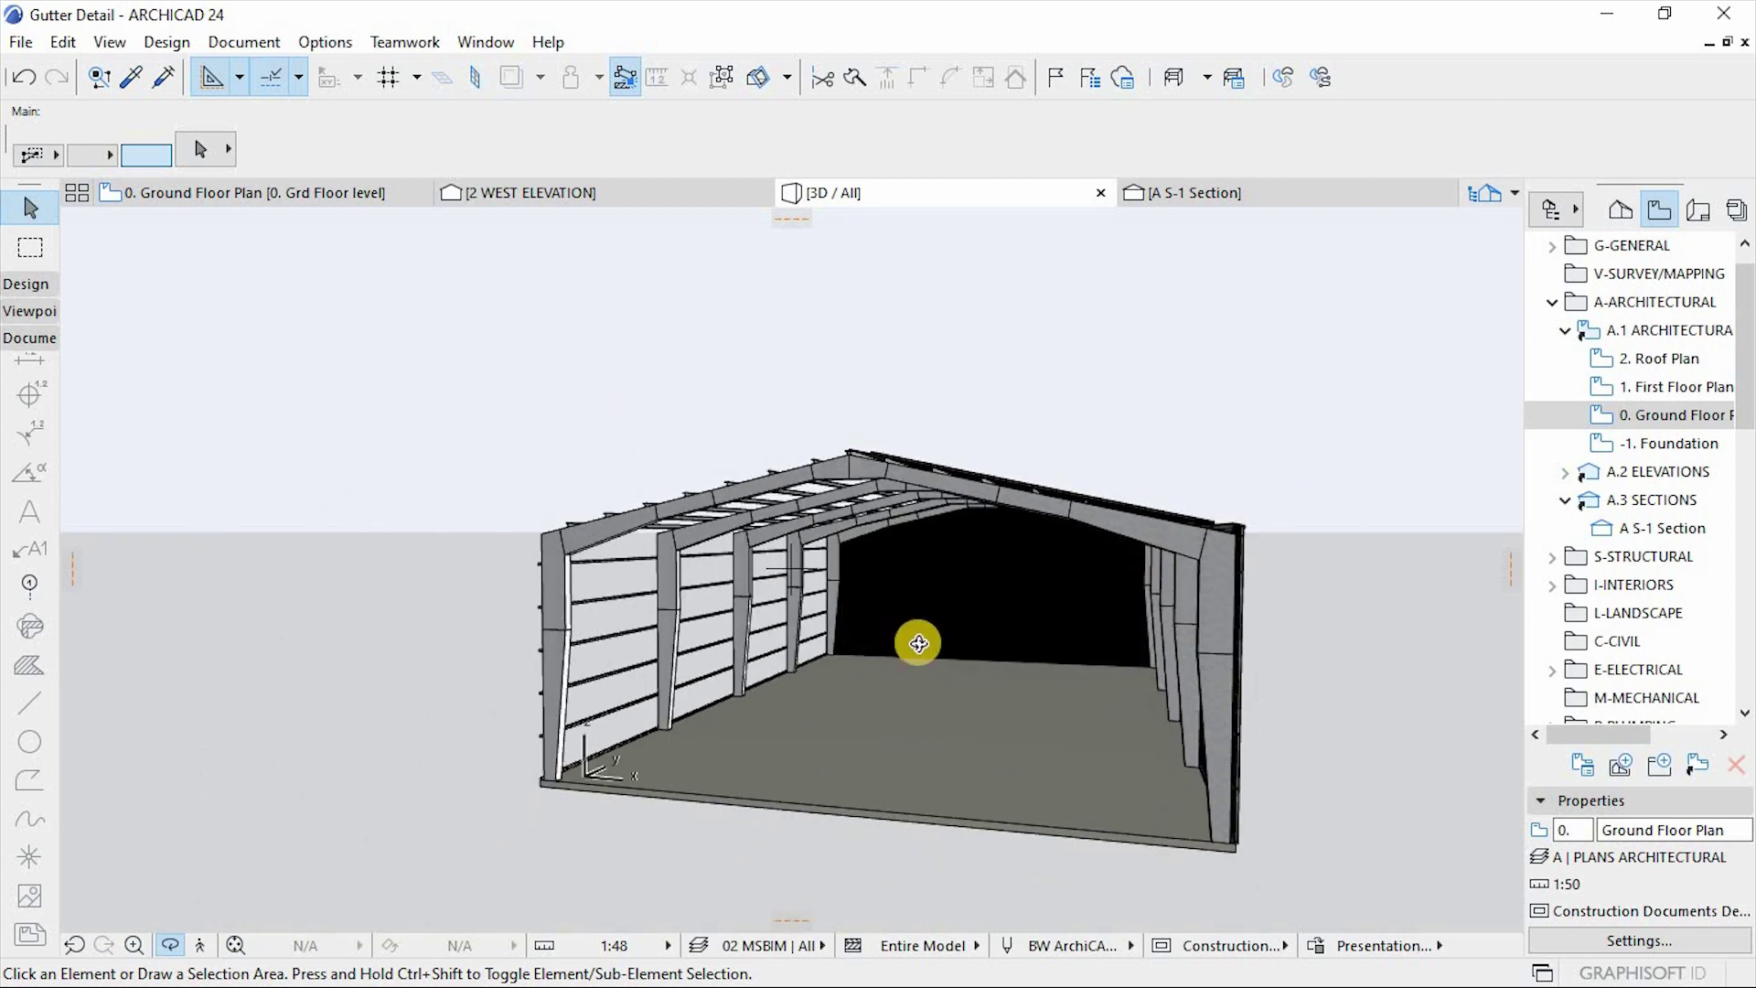
Step: Examine the warehouse's portal frames, purlins and wall cladding from the open front end and the uncovered side
left_click_drag(991, 667, 852, 616)
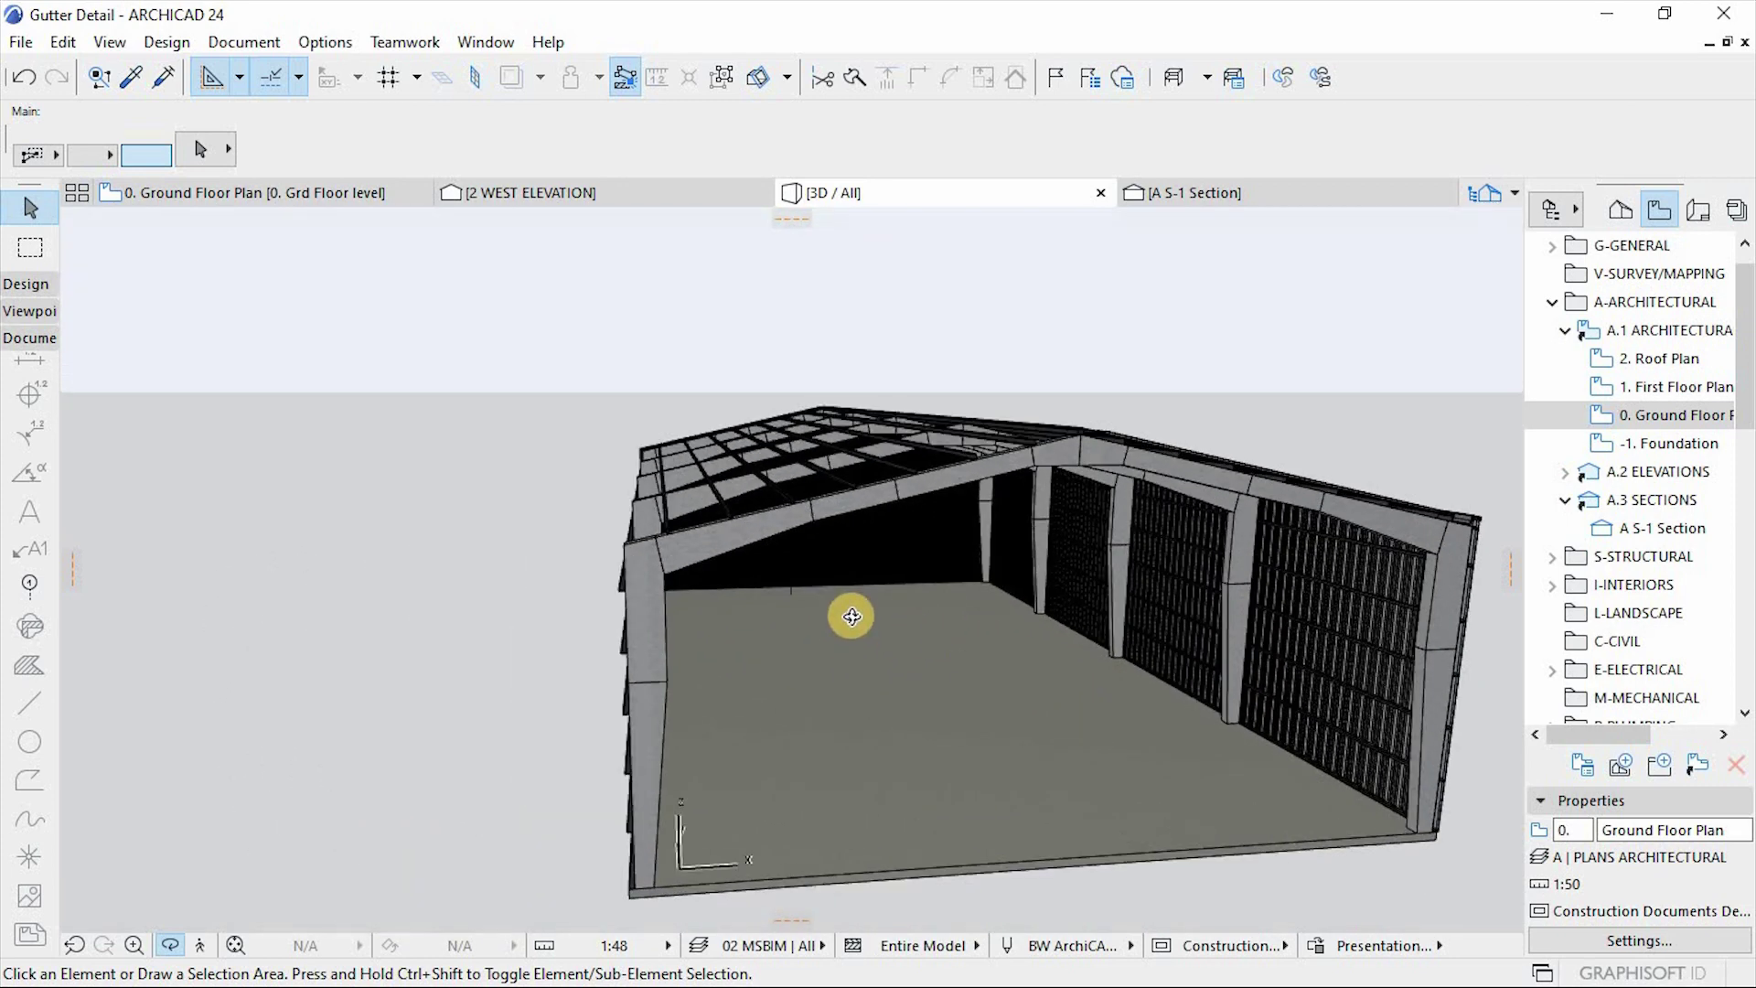
left_click_drag(725, 552, 984, 592)
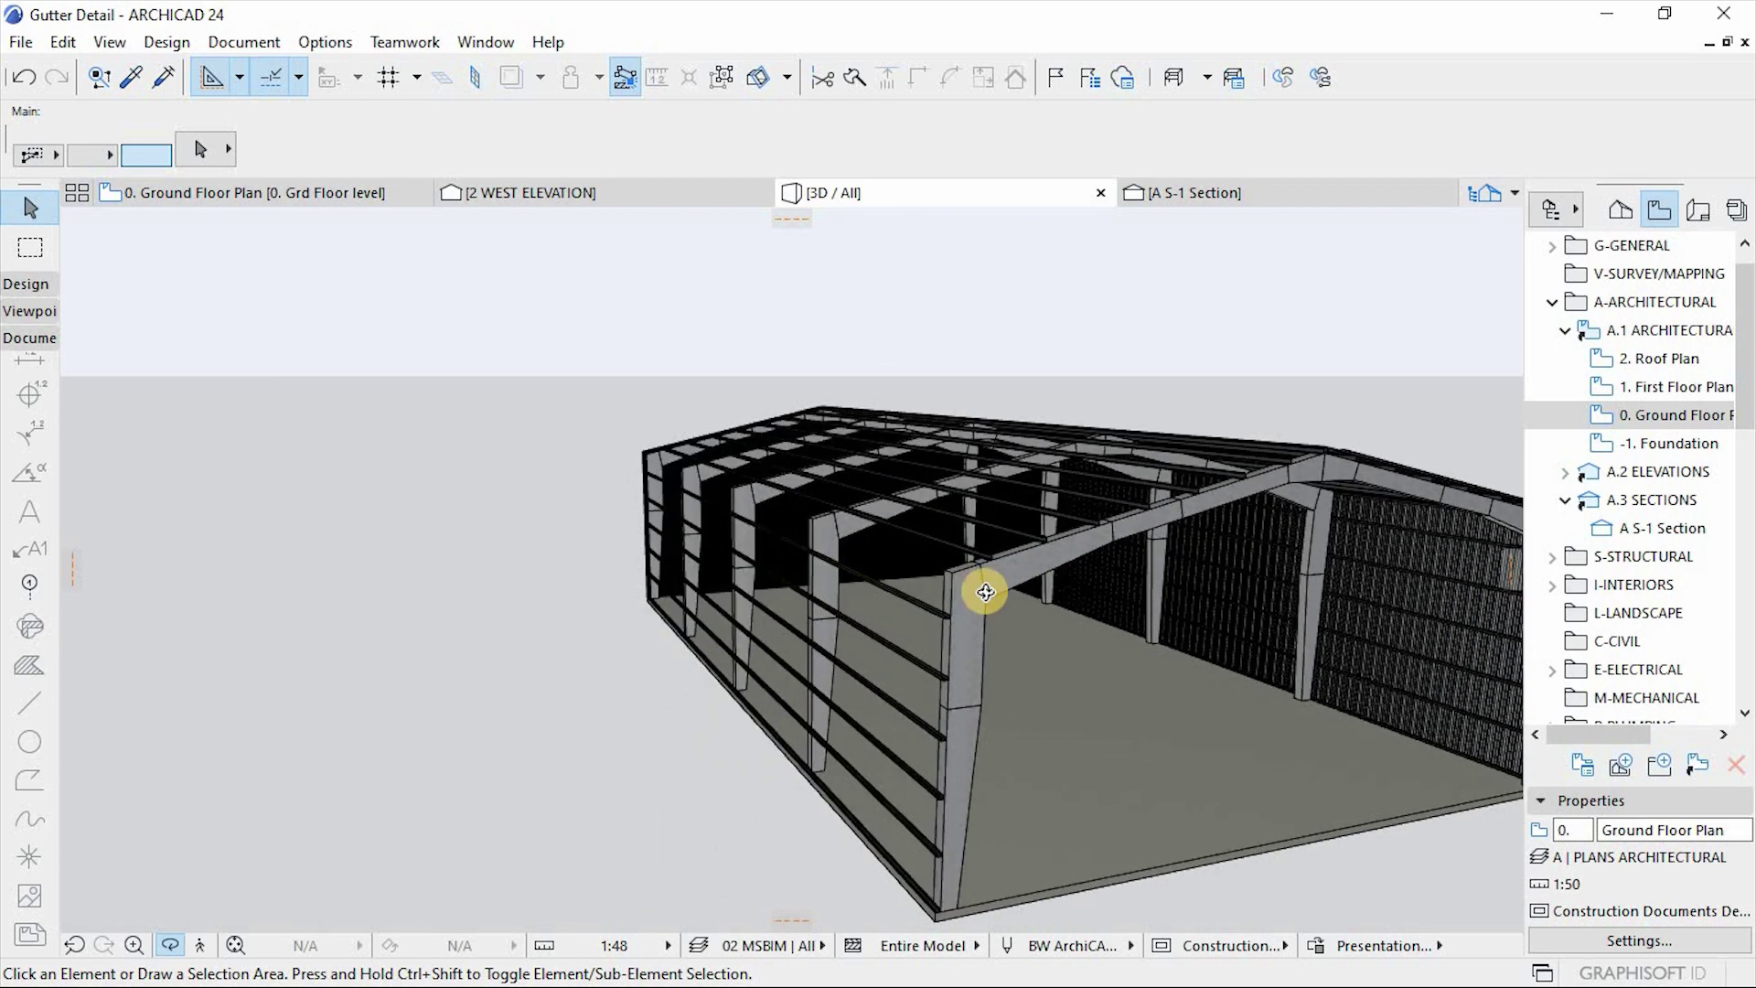
scroll(985, 592, "up", 2)
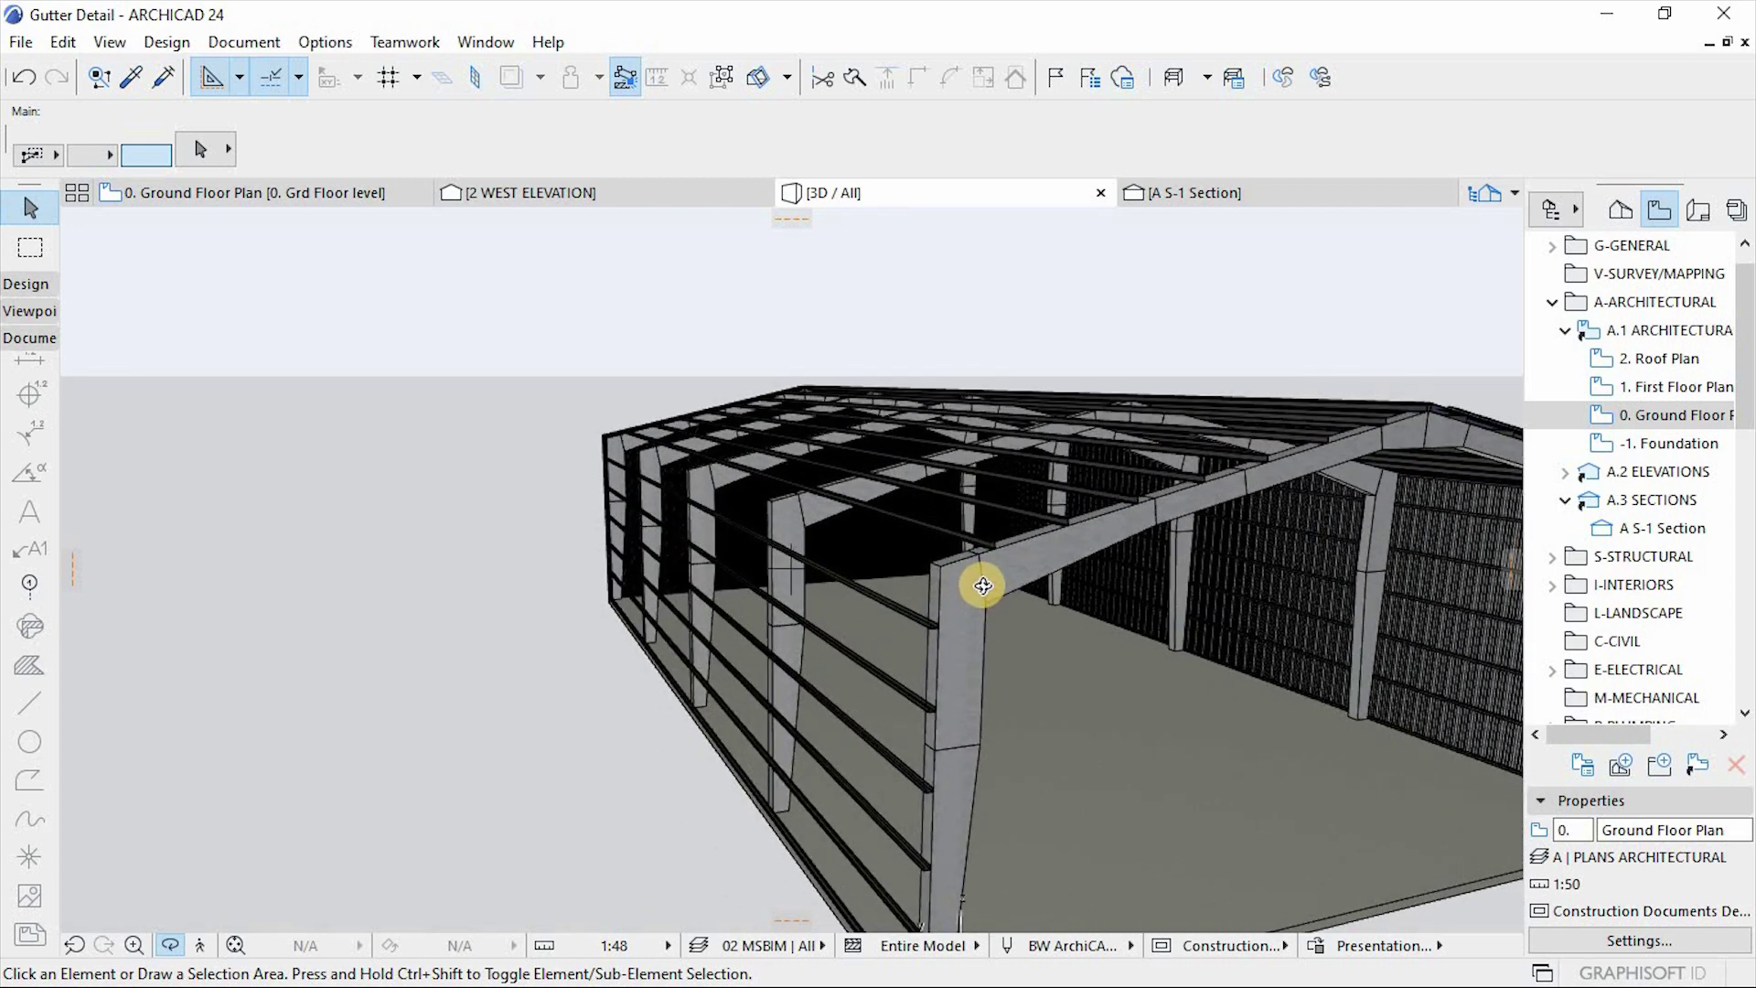
scroll(662, 580, "down", 3)
scroll(921, 619, "up", 1)
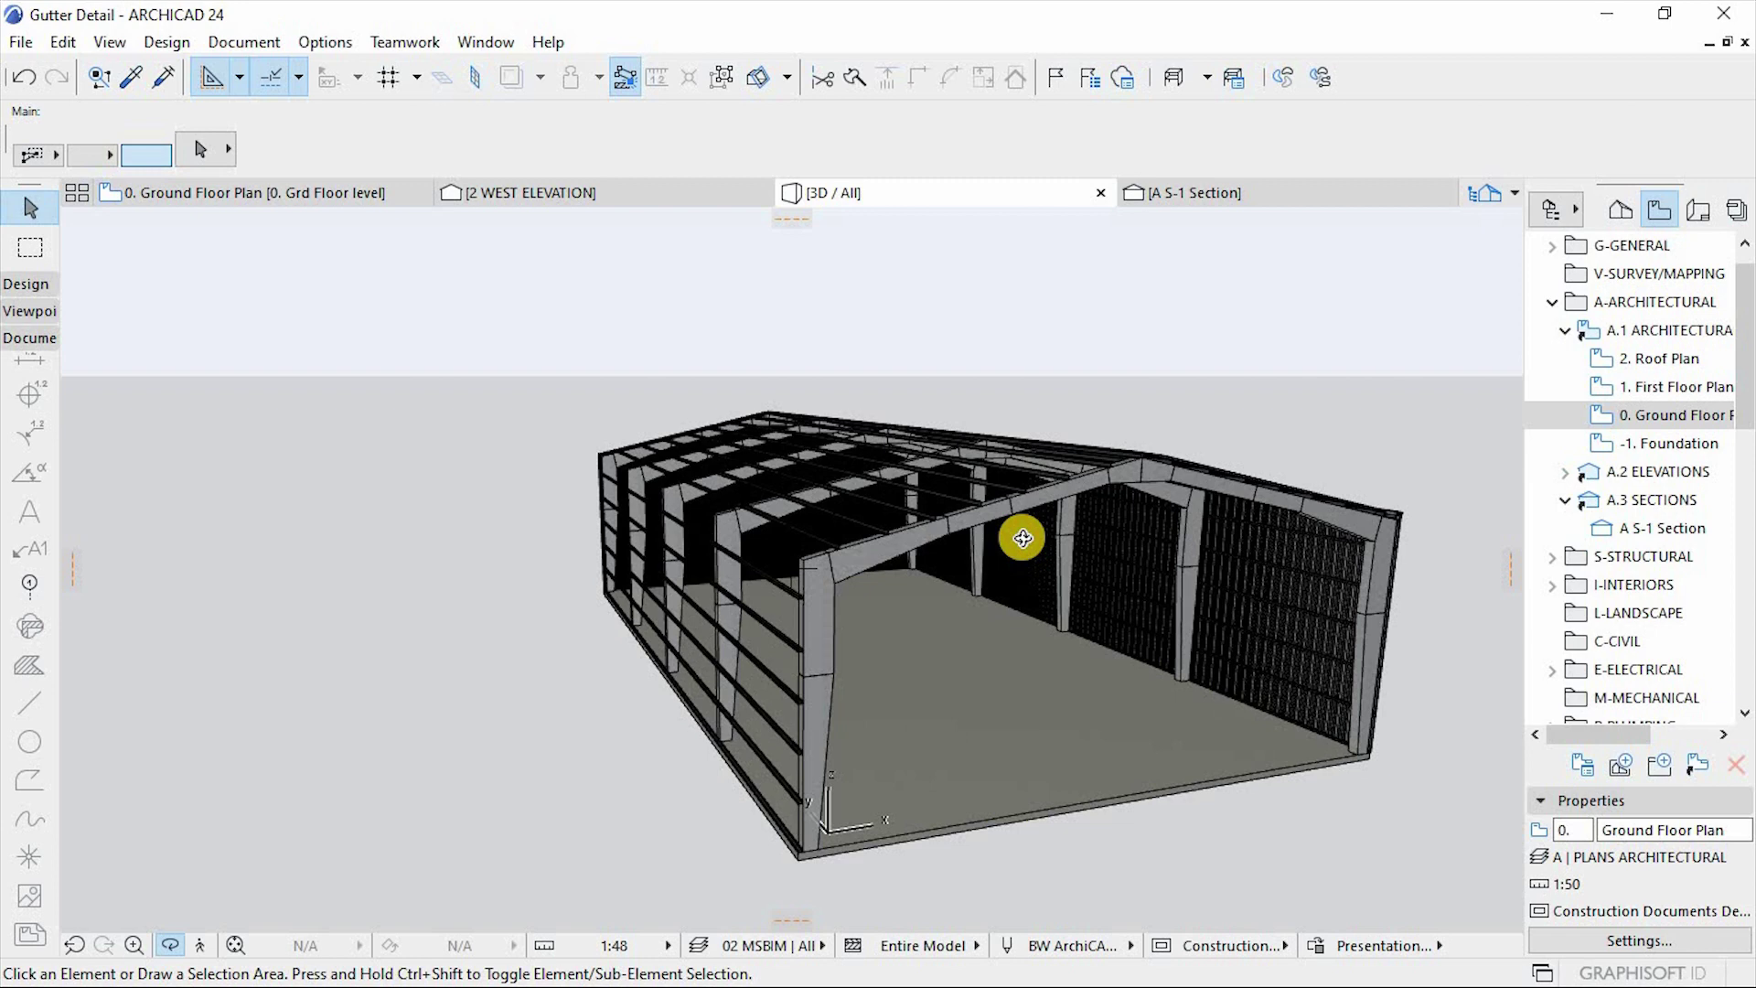
scroll(1370, 704, "up", 2)
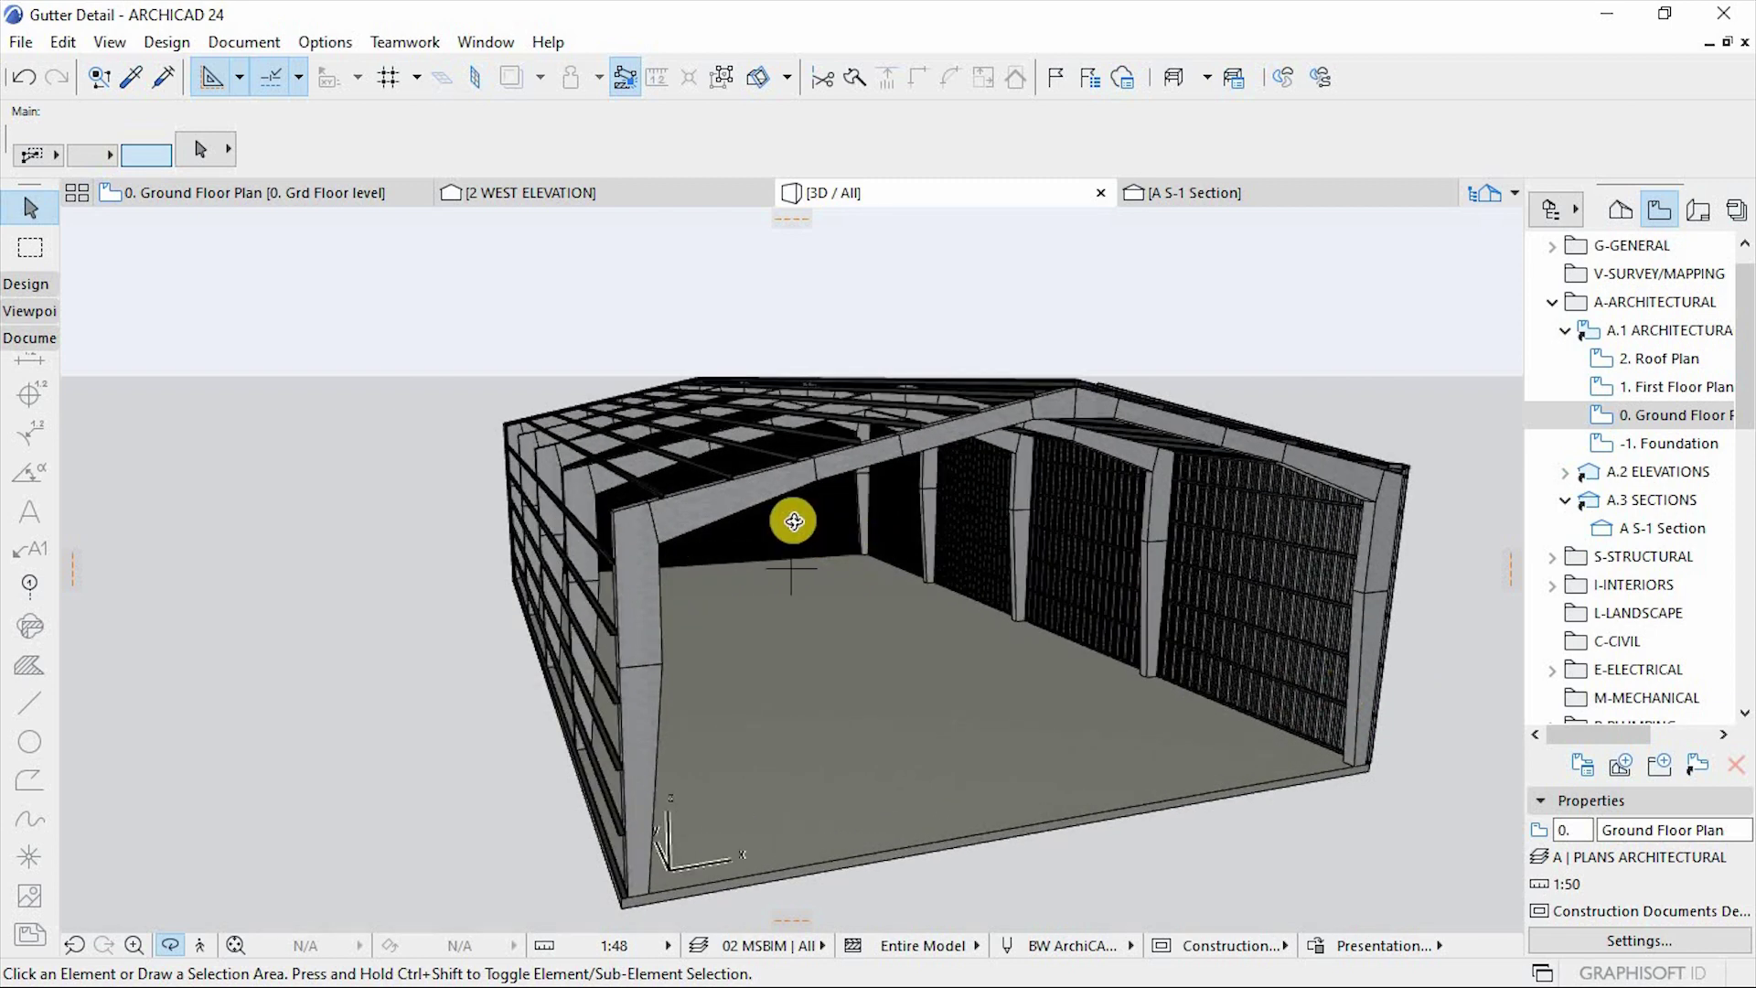
key("Escape")
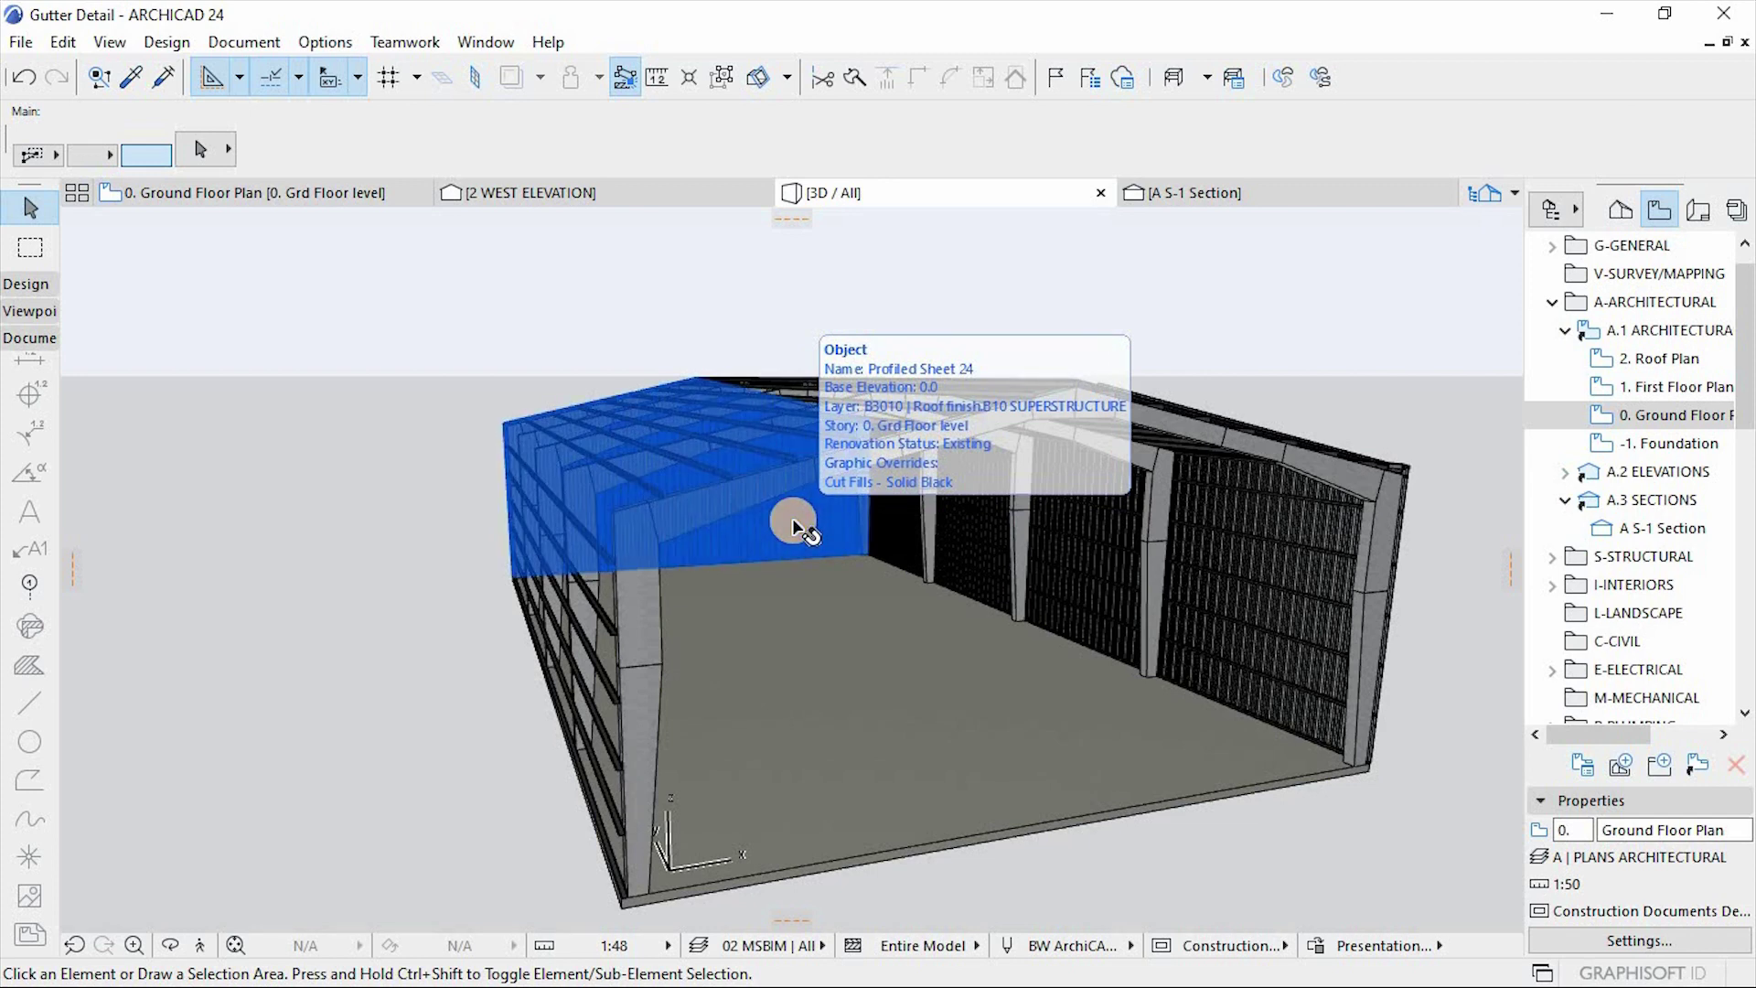
mouse_move(842, 647)
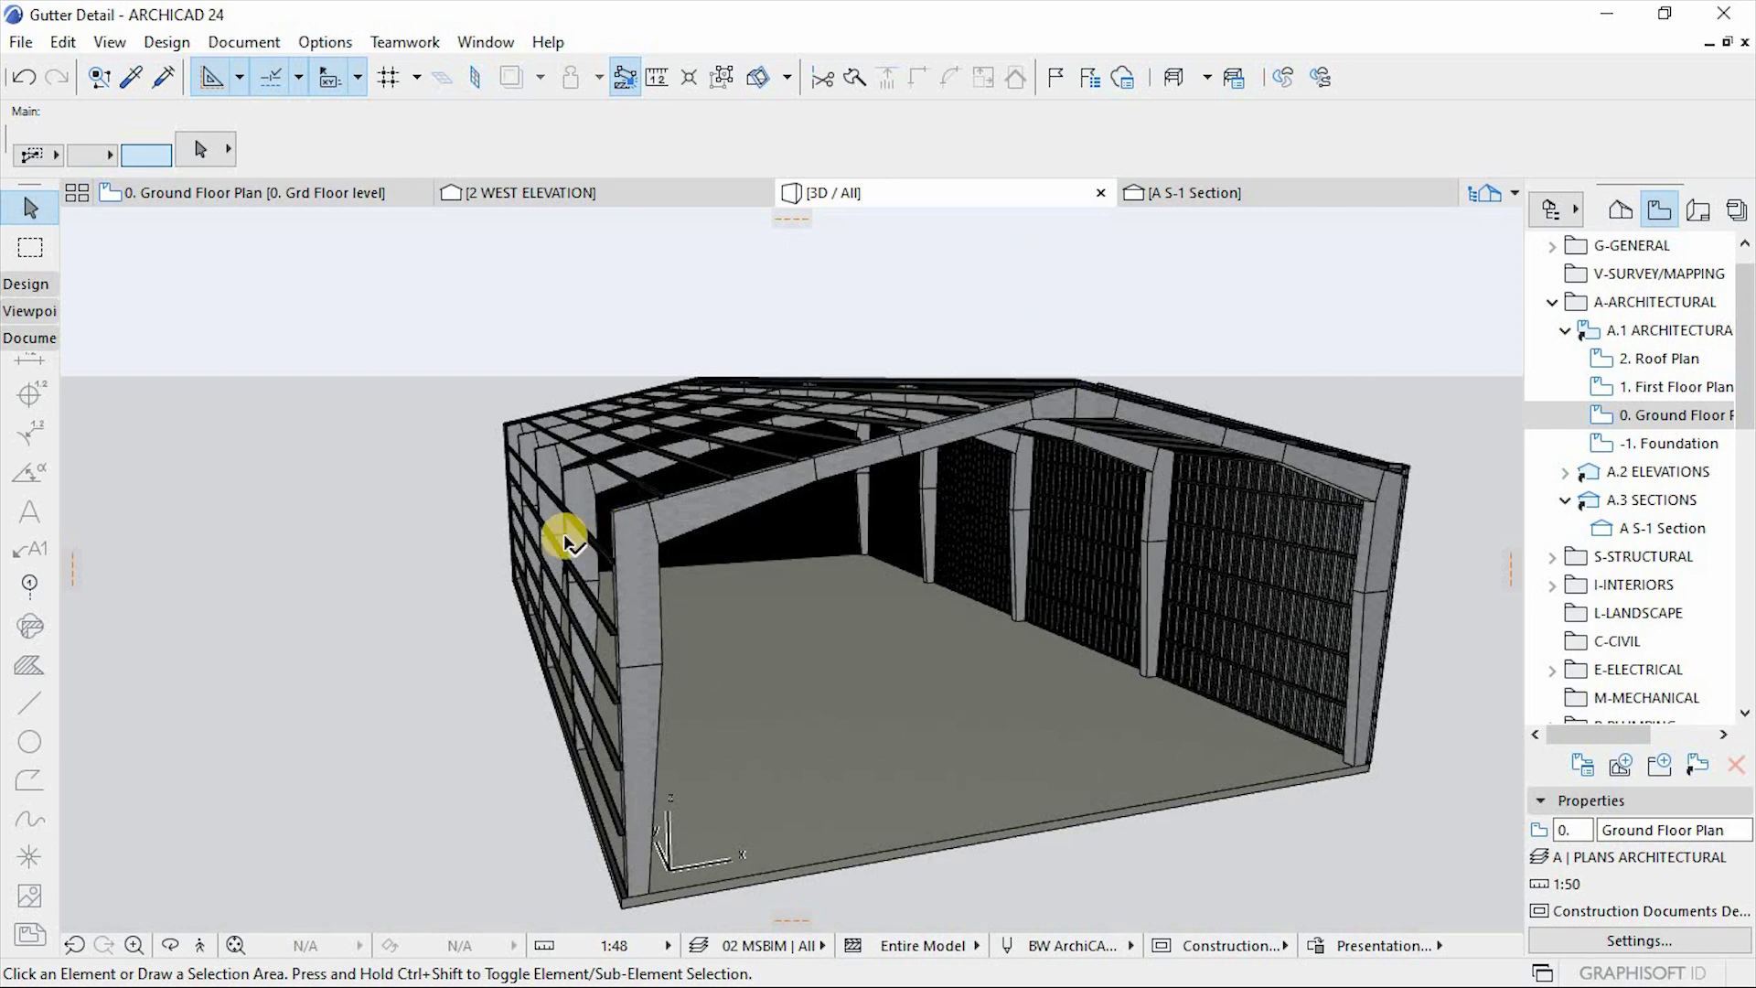
Step: Select the two halves of the front portal frame one after the other to inspect how the frame is built
middle_click_drag(656, 775, 646, 737, "shift")
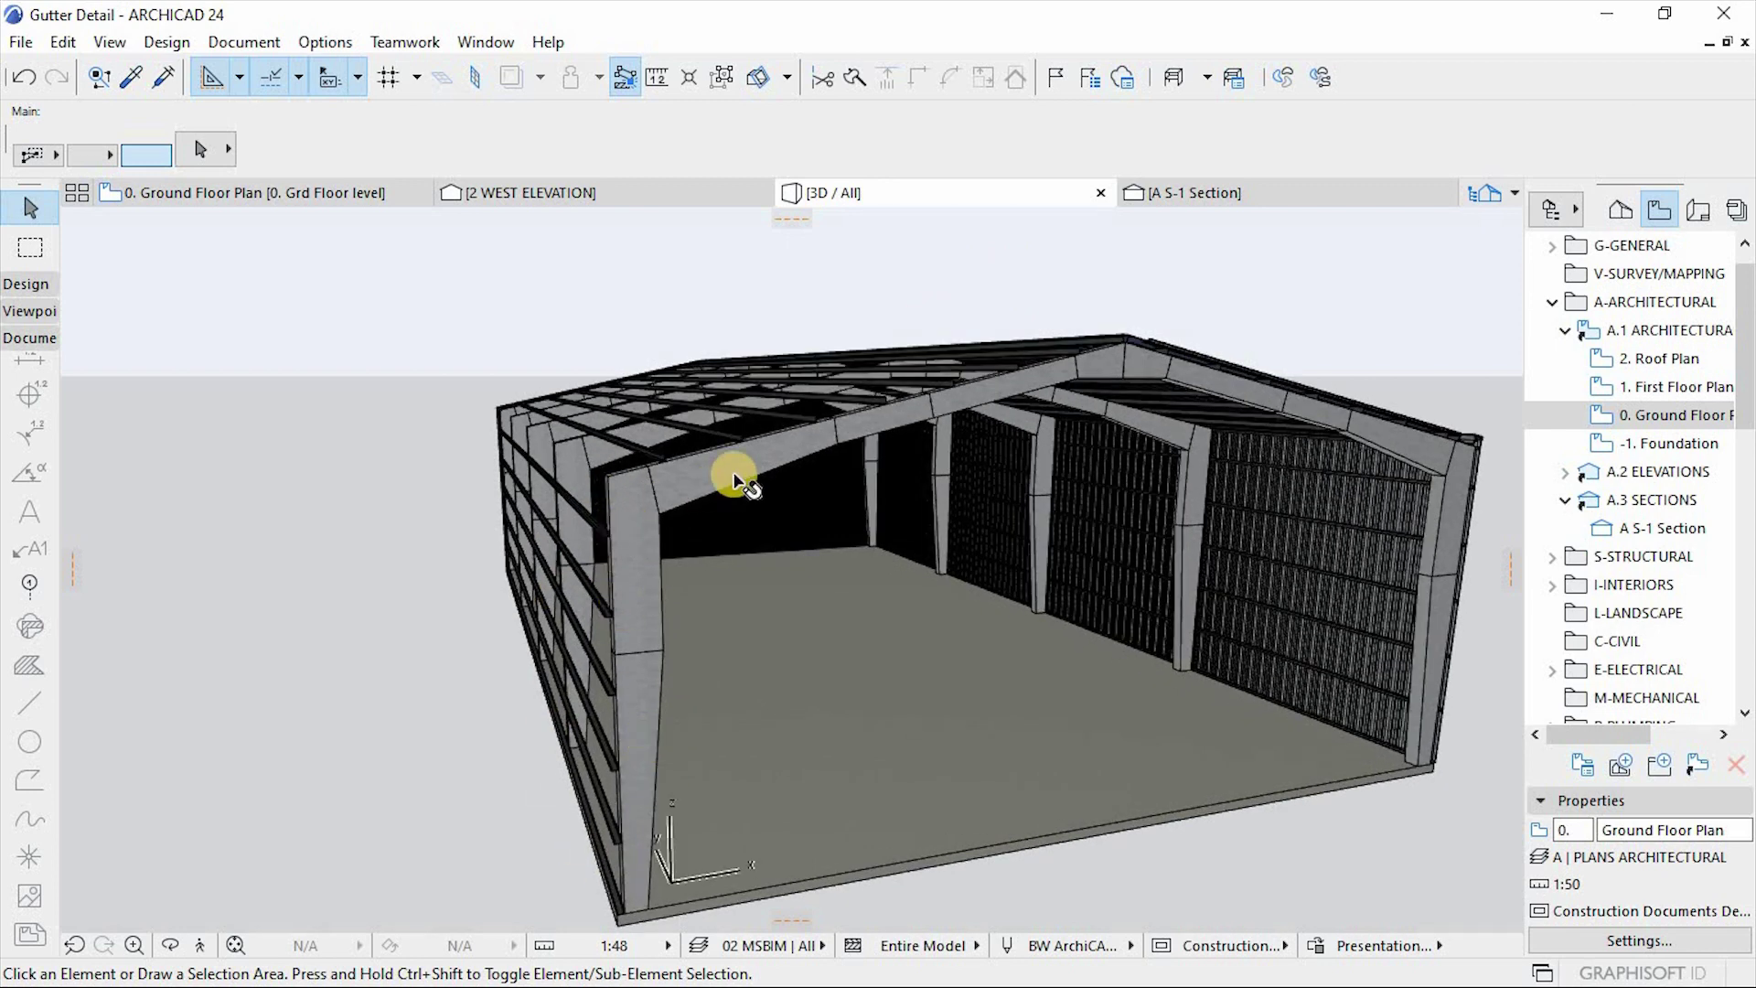
left_click(689, 494)
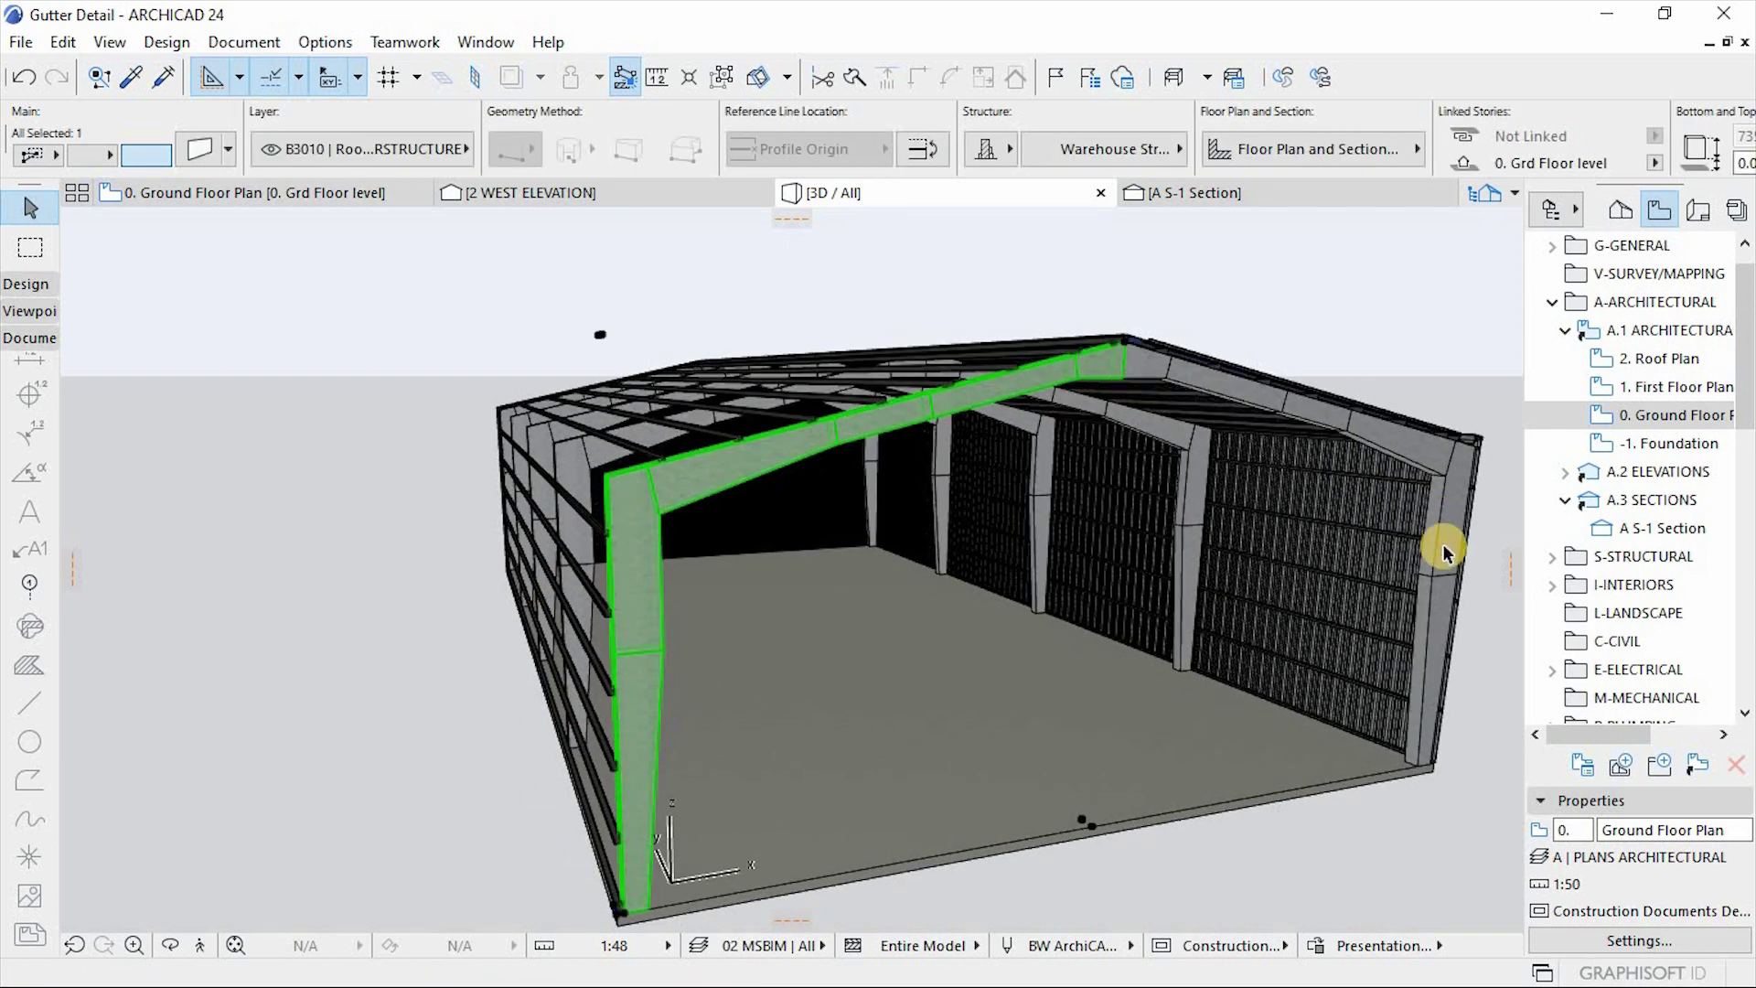
middle_click_drag(1323, 457, 1008, 394, "shift")
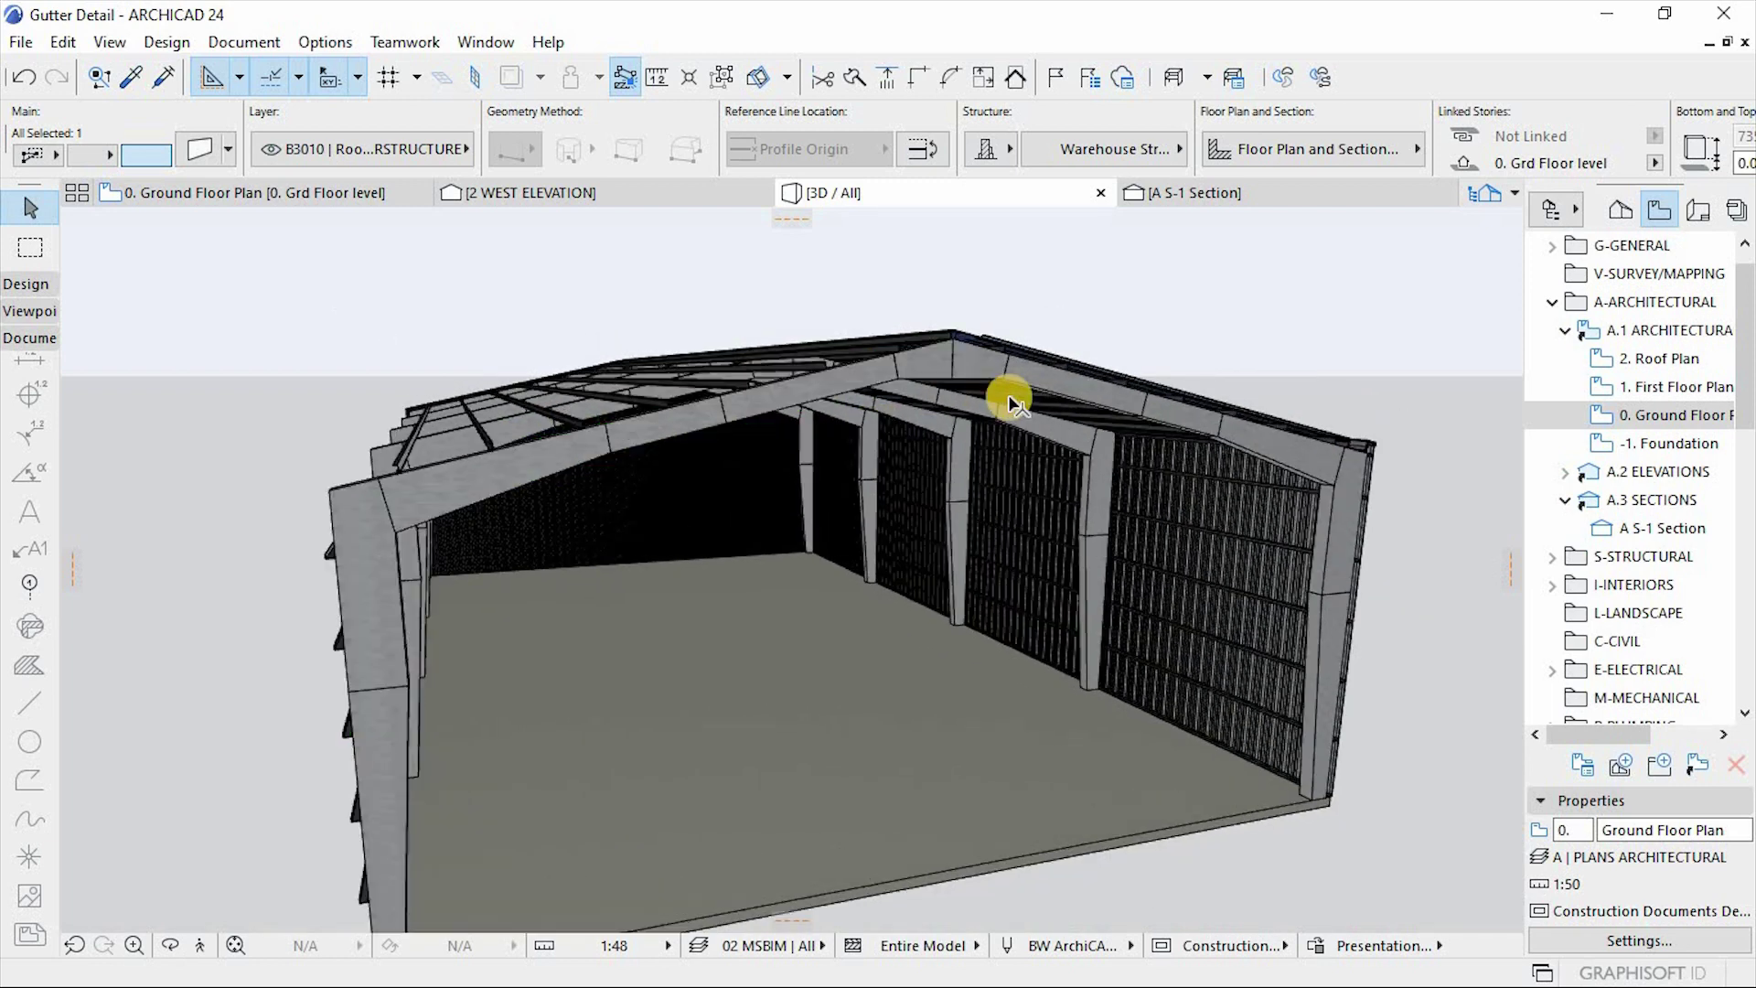
key("Escape")
left_click(907, 369)
key("Escape")
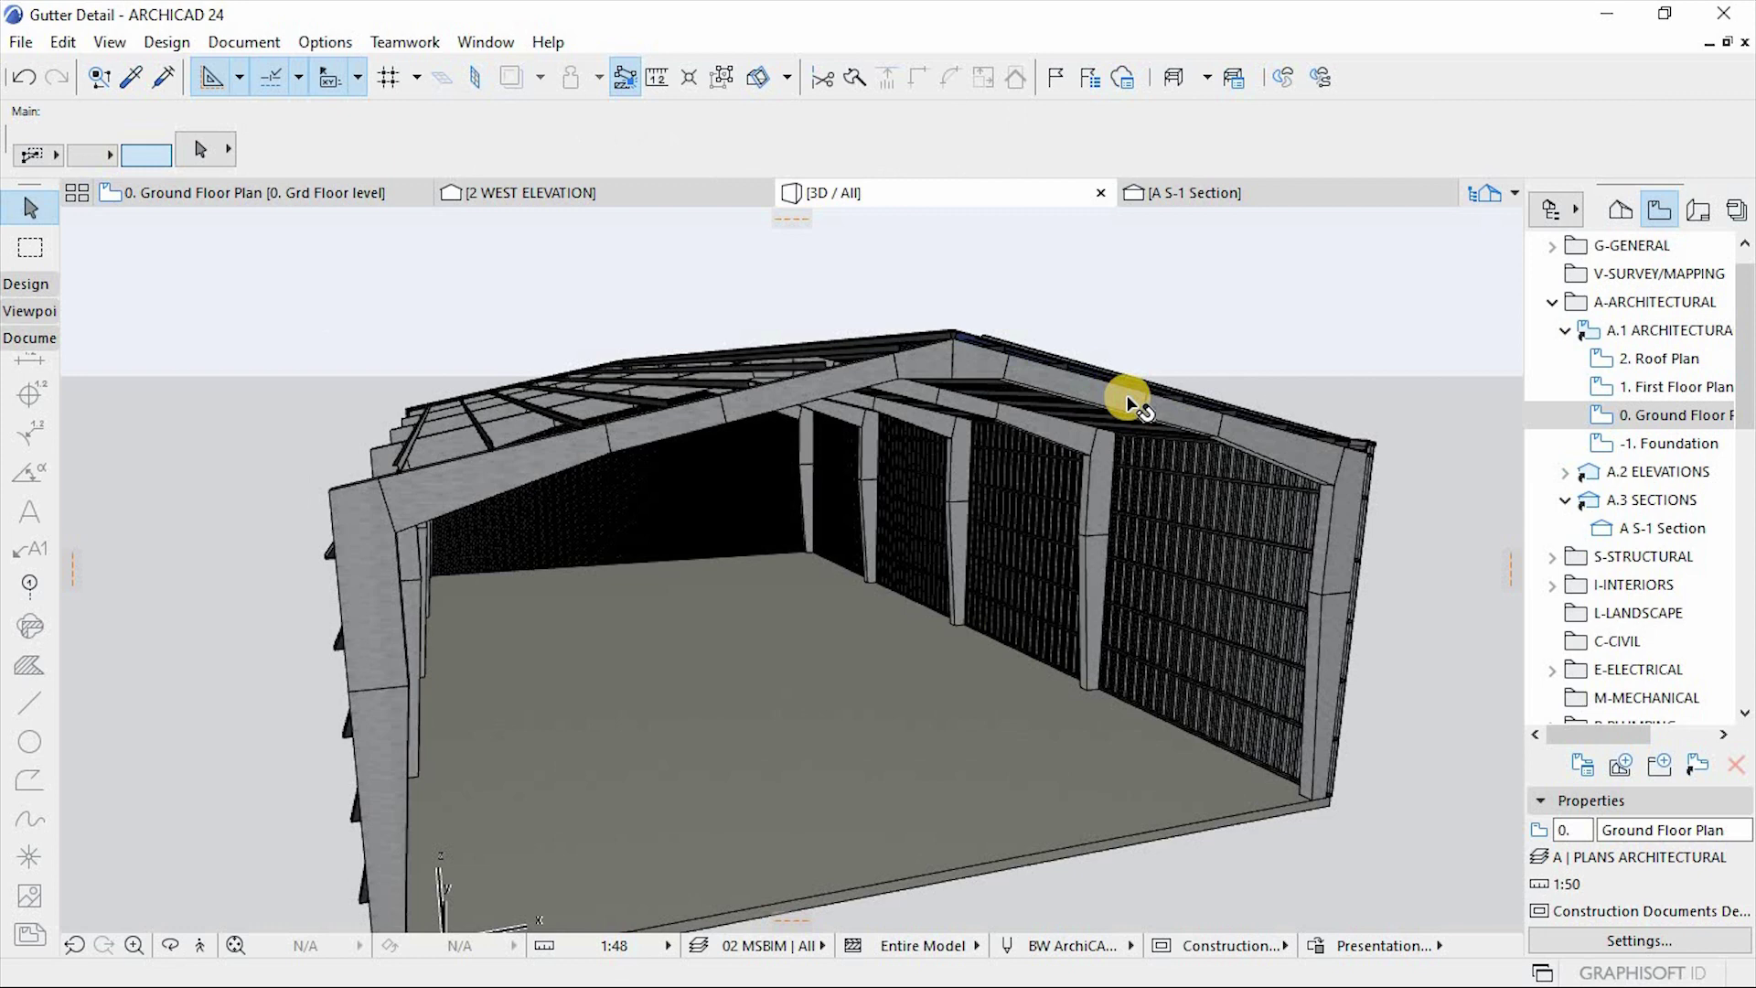
left_click(1134, 402)
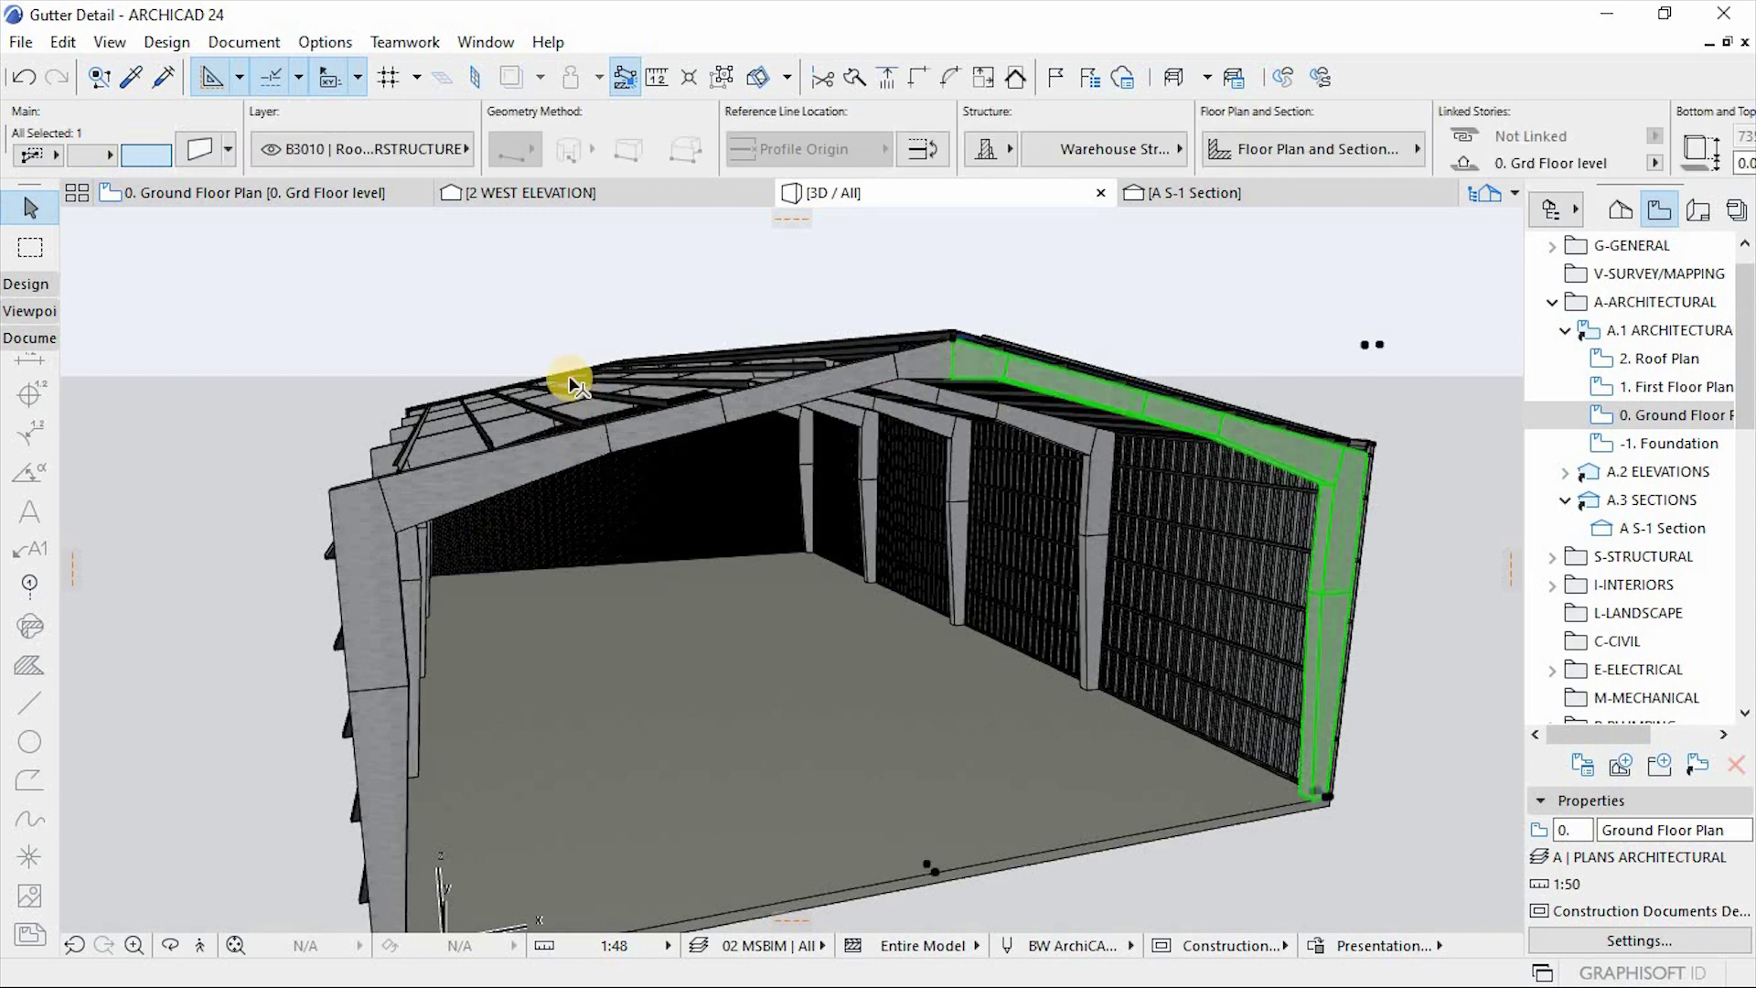
Step: Select the complex-profile wall forming the purlins and inspect it along the roof, side walls and eave gutter
scroll(725, 595, "down", 1)
scroll(848, 692, "down", 3)
scroll(728, 439, "up", 5)
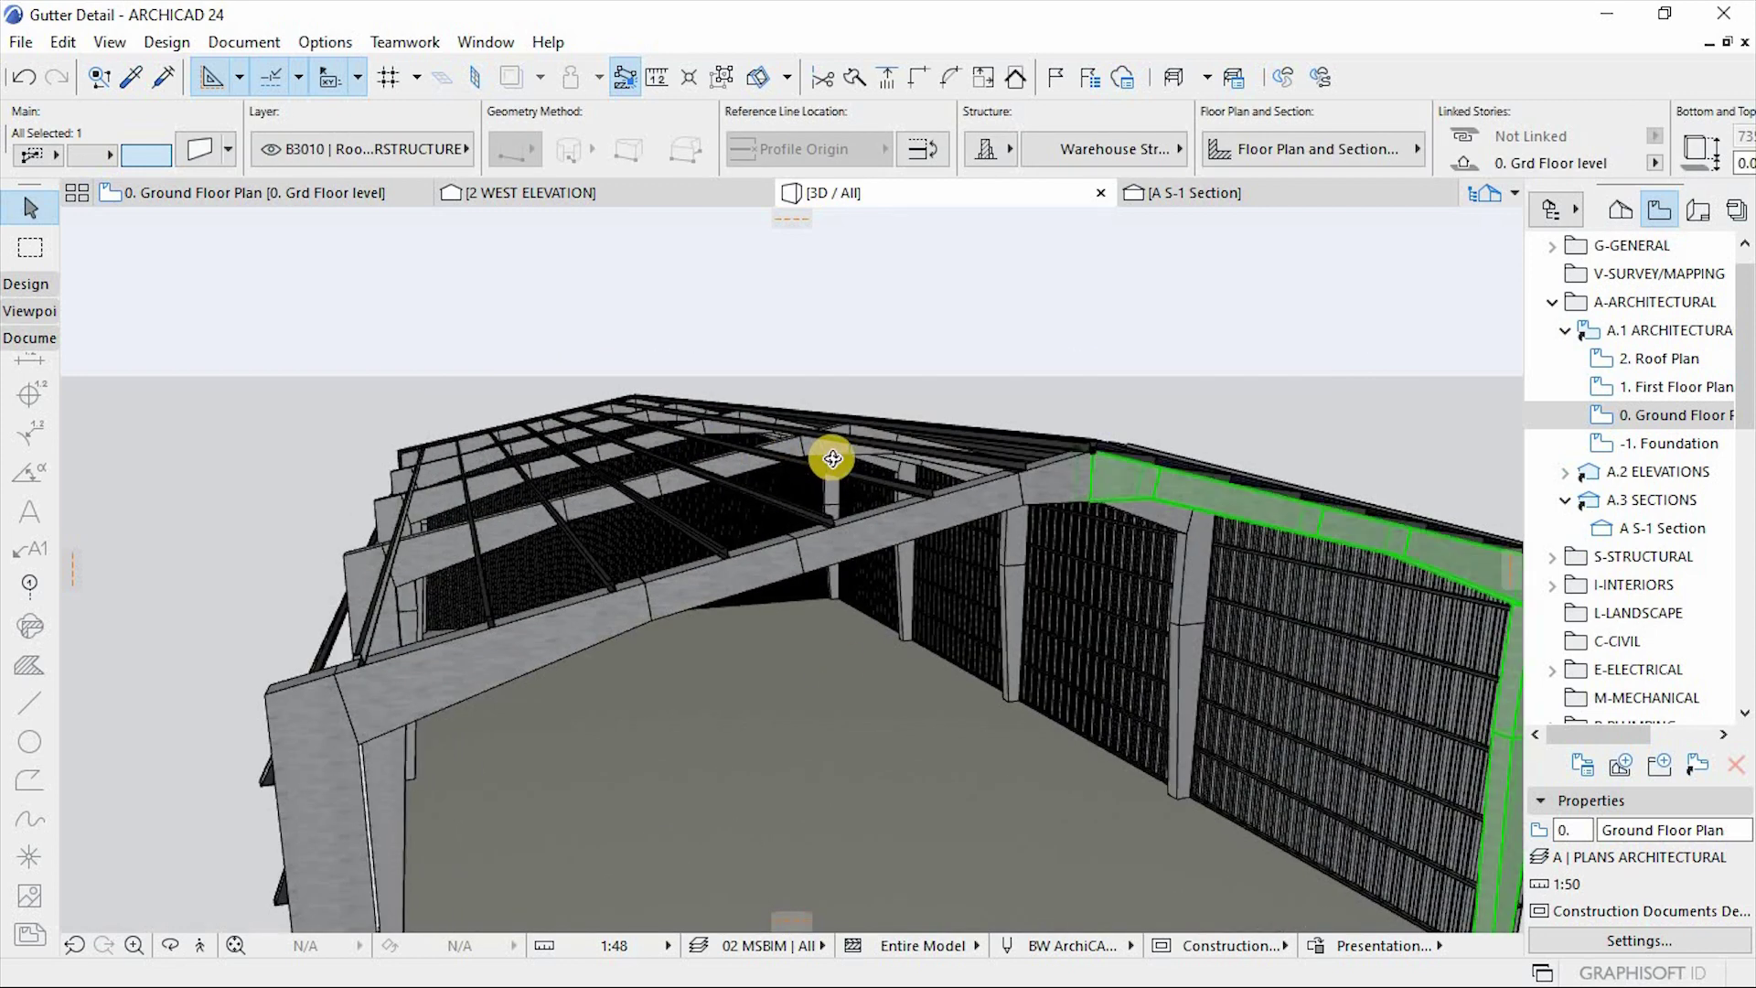
middle_click_drag(756, 466, 843, 559, "shift")
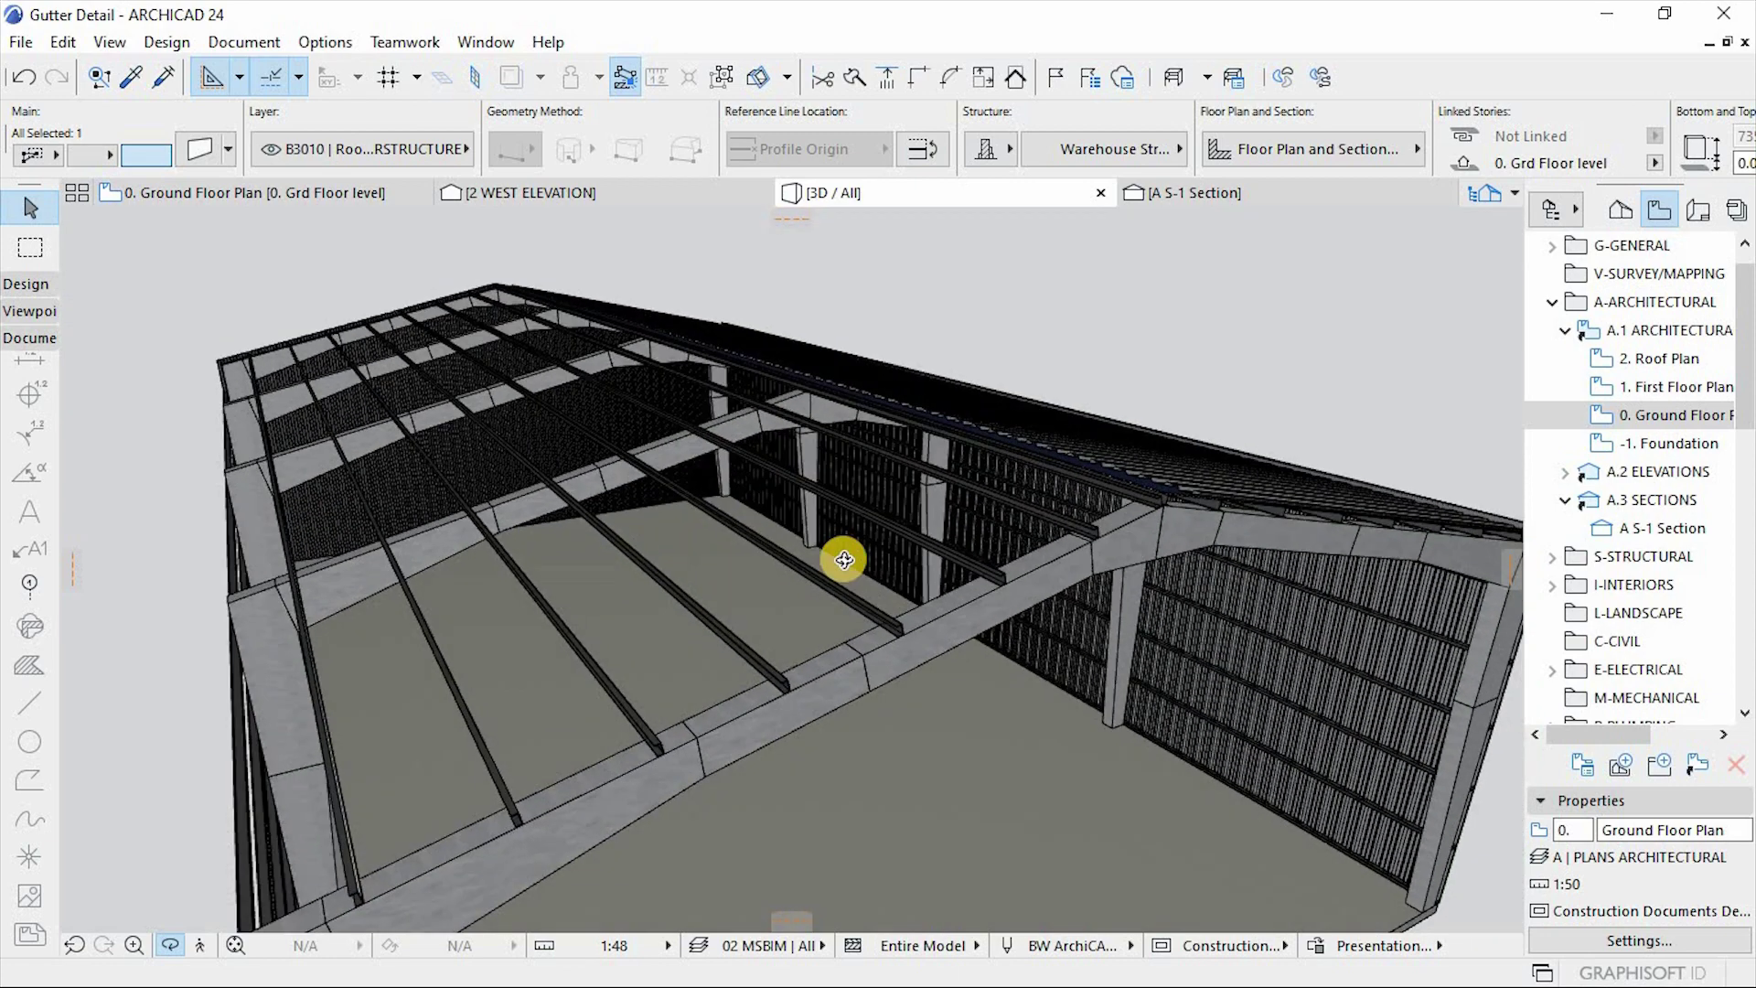
scroll(640, 599, "down", 4)
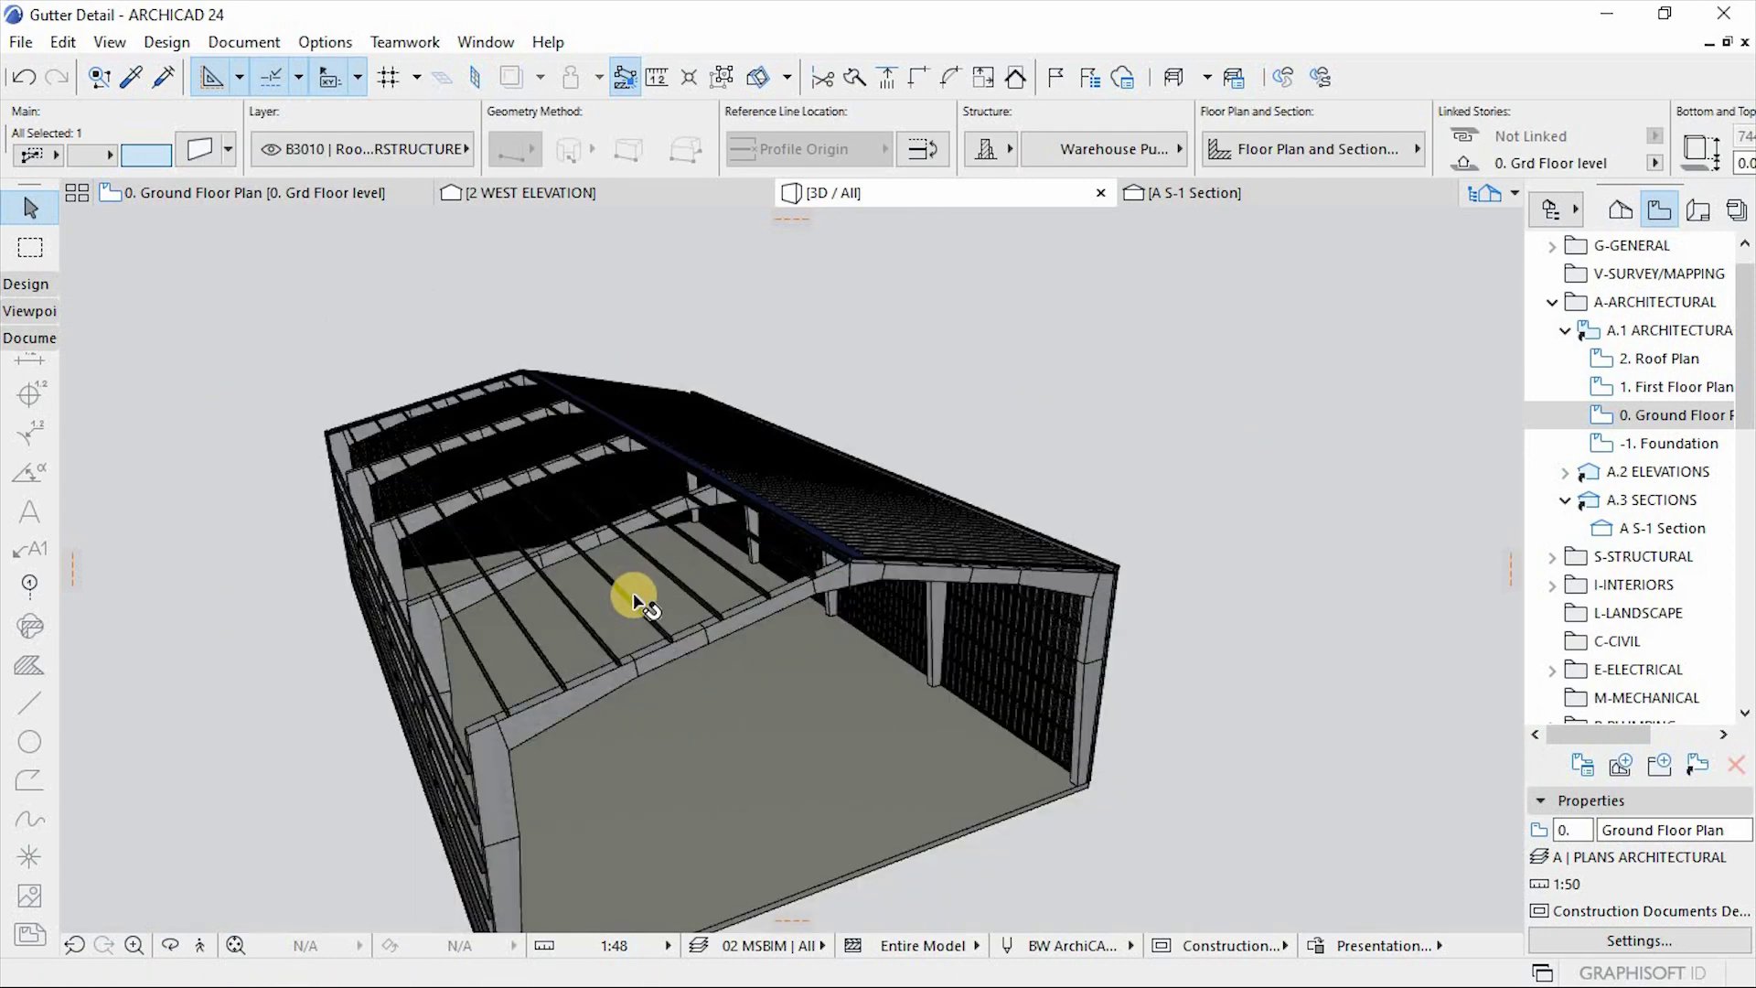
middle_click_drag(633, 593, 913, 667, "shift")
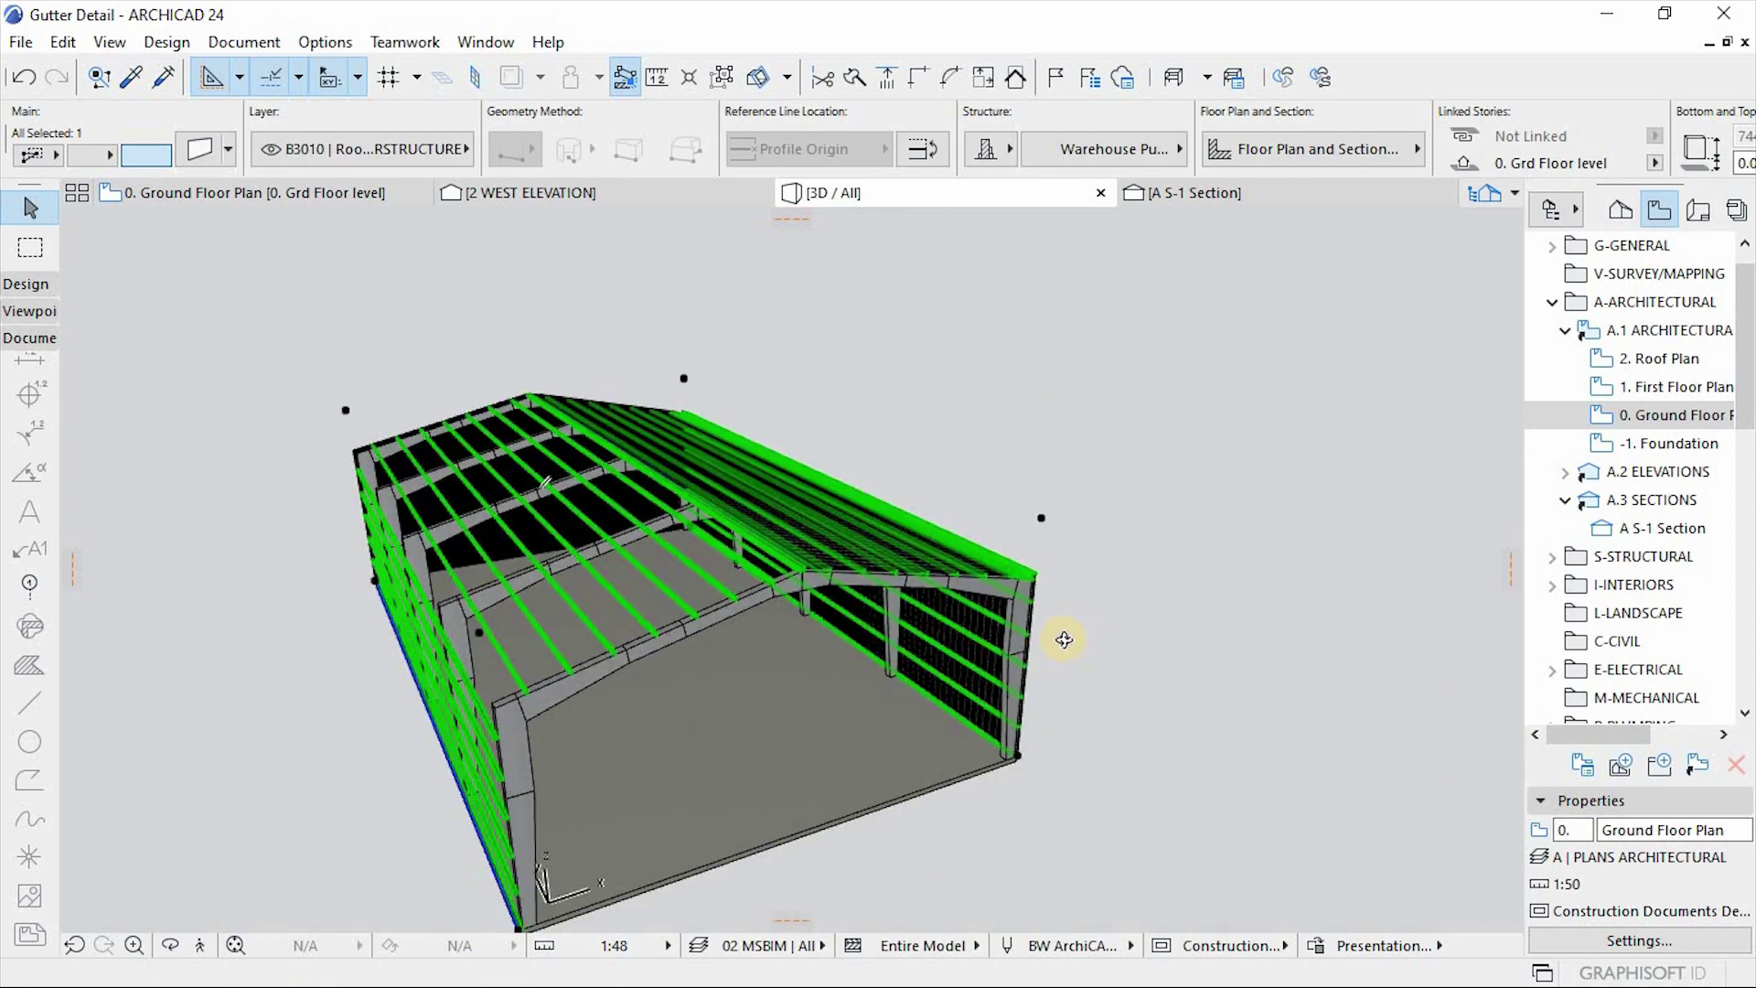
middle_click_drag(1062, 639, 764, 737, "shift")
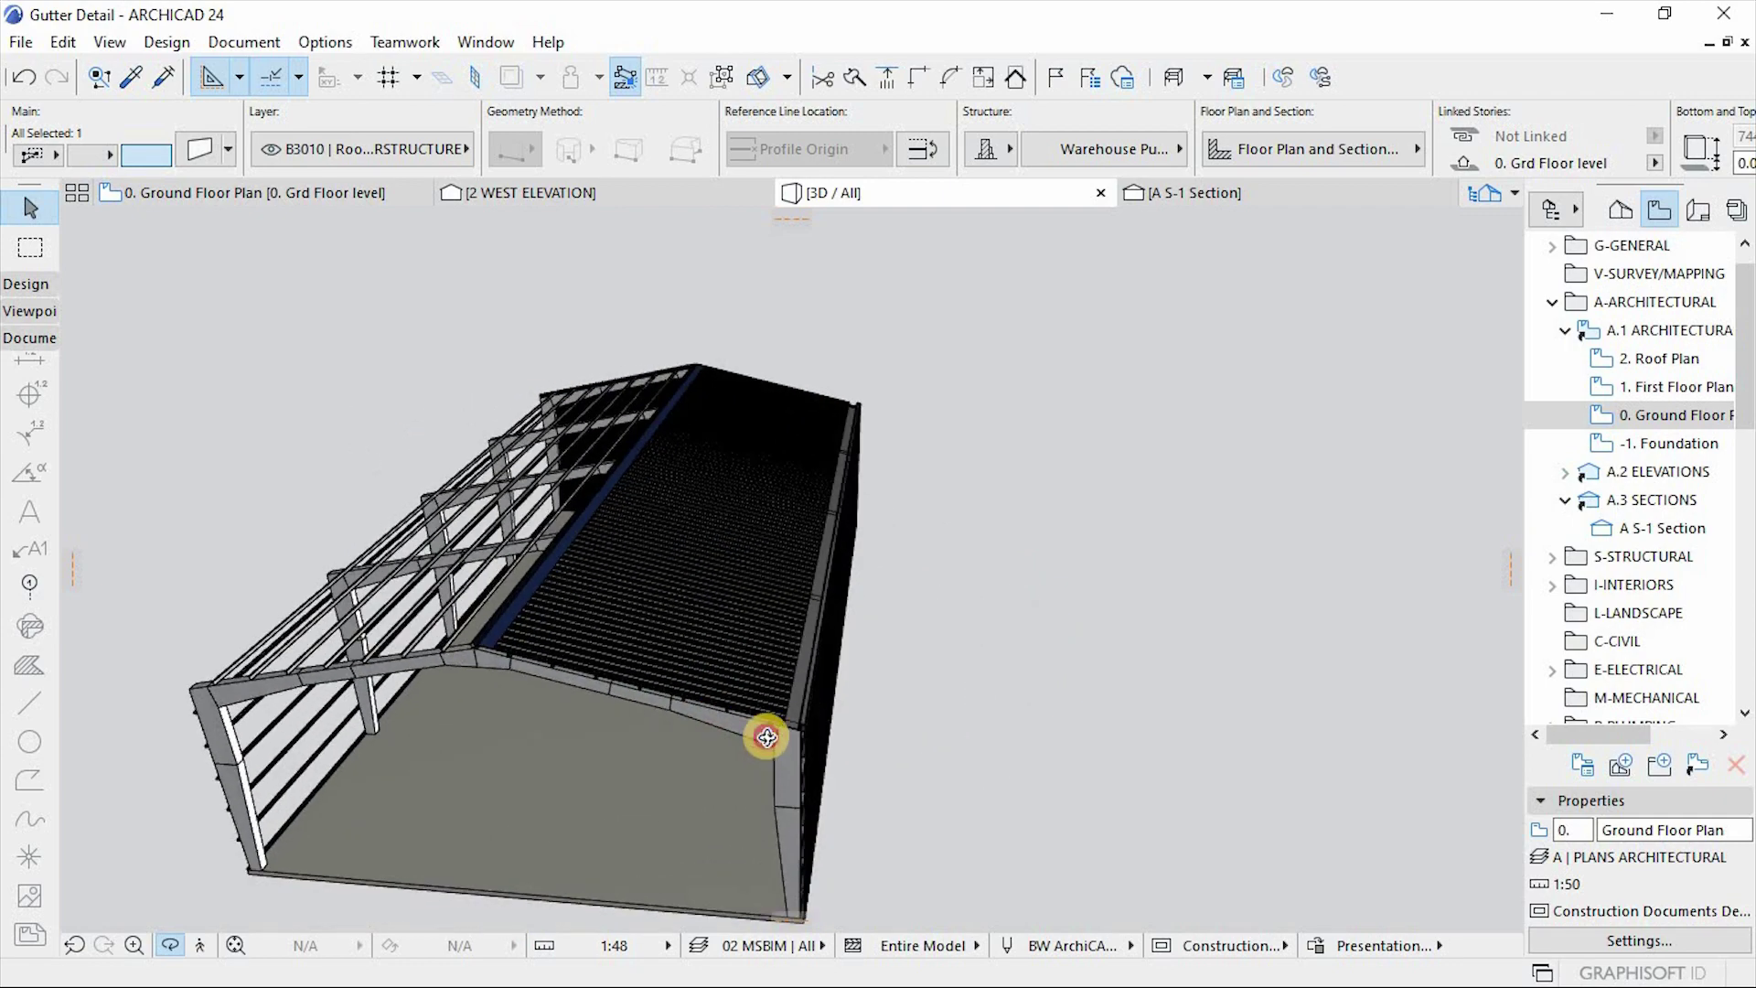
scroll(774, 739, "up", 3)
scroll(791, 743, "up", 5)
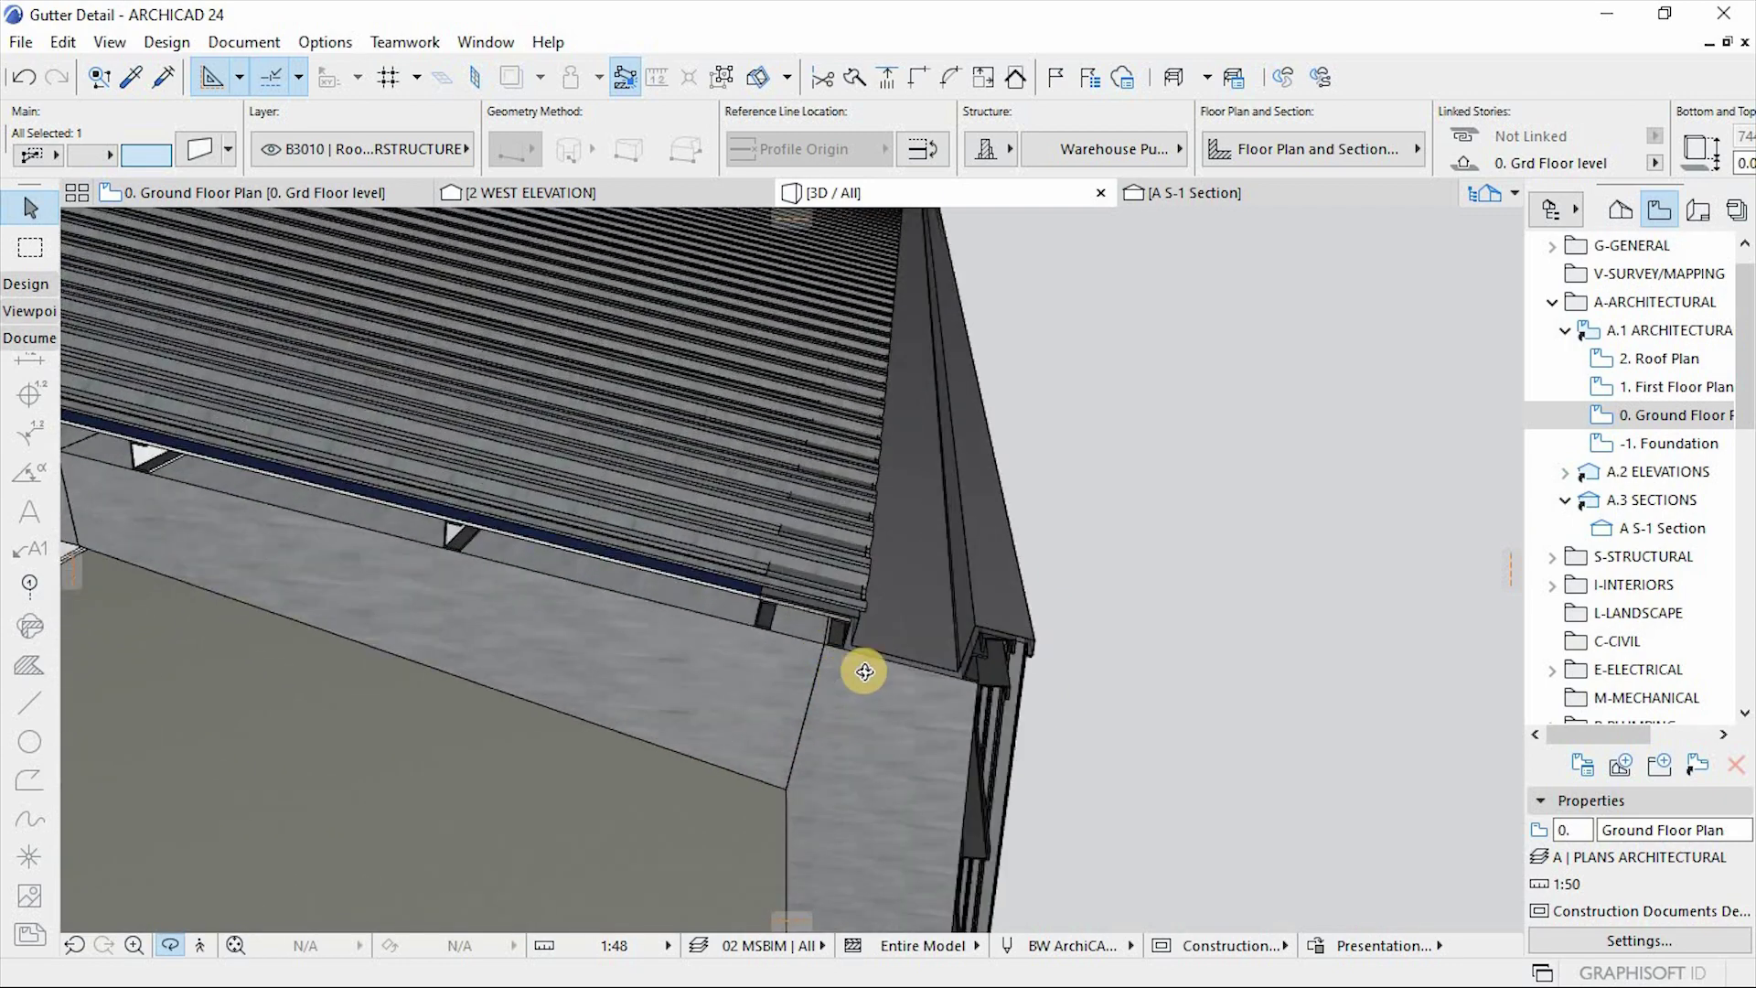
scroll(929, 604, "up", 3)
scroll(929, 604, "down", 10)
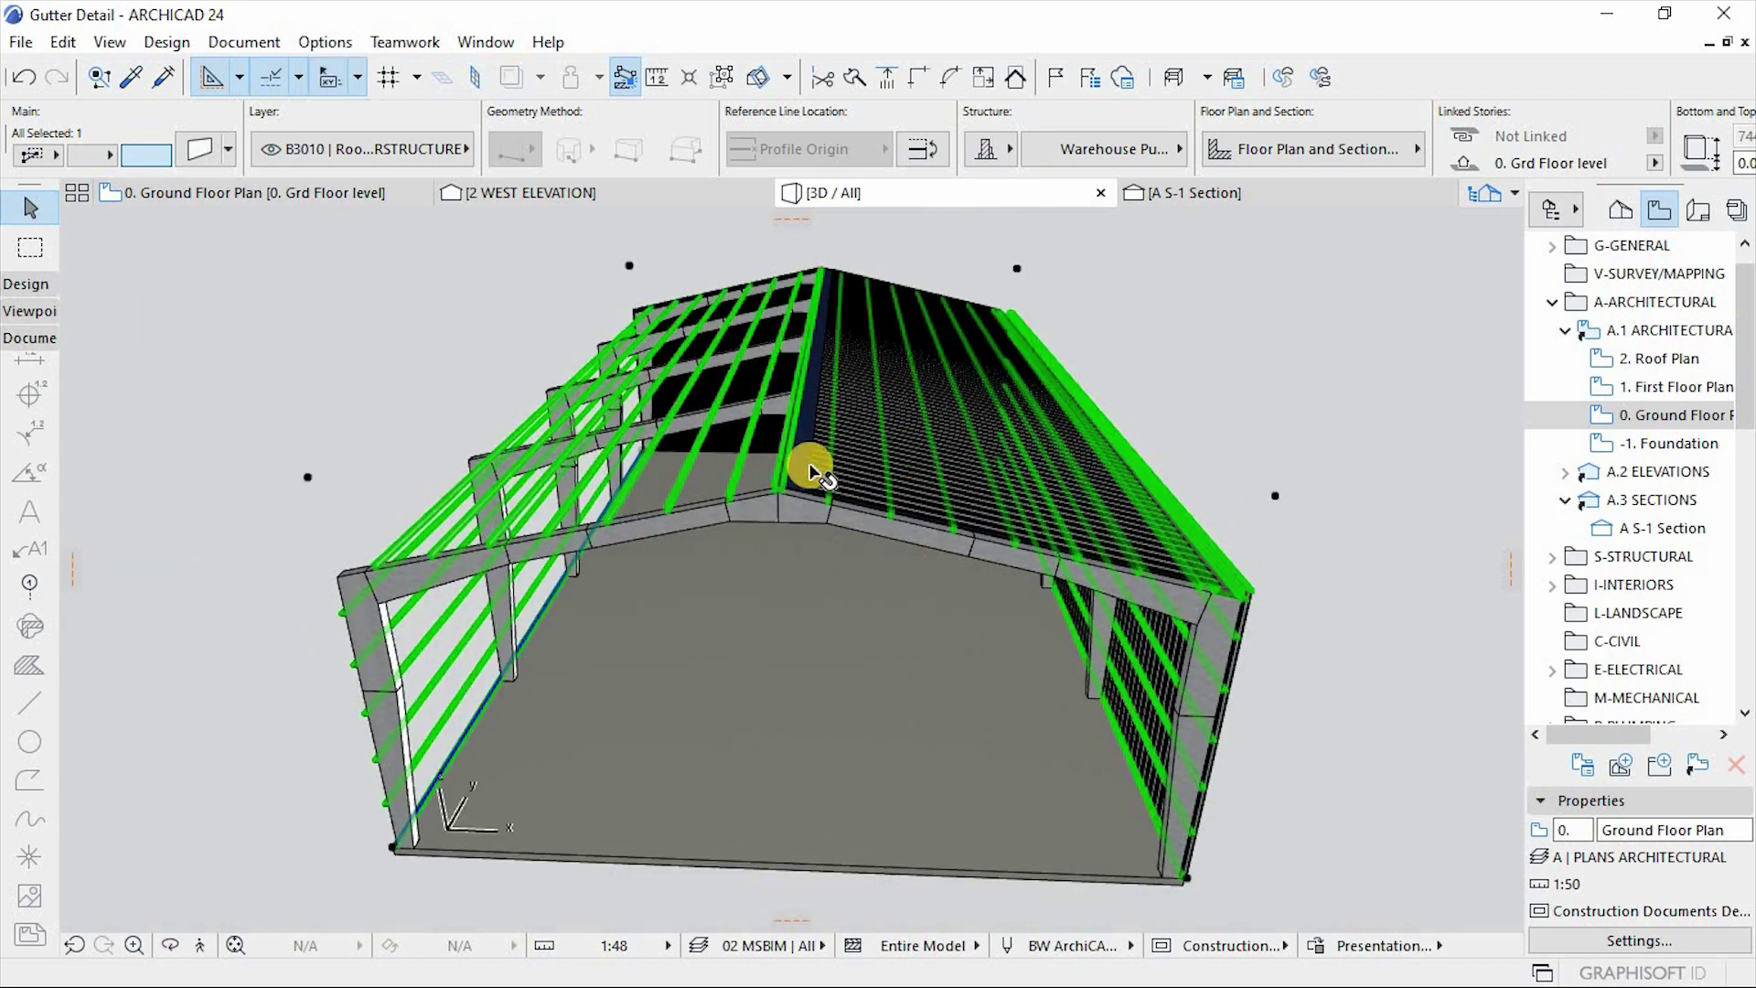
Step: Inspect the covered roof slope by selecting its insulation roof and the profiled sheet laid over it
scroll(808, 467, "up", 5)
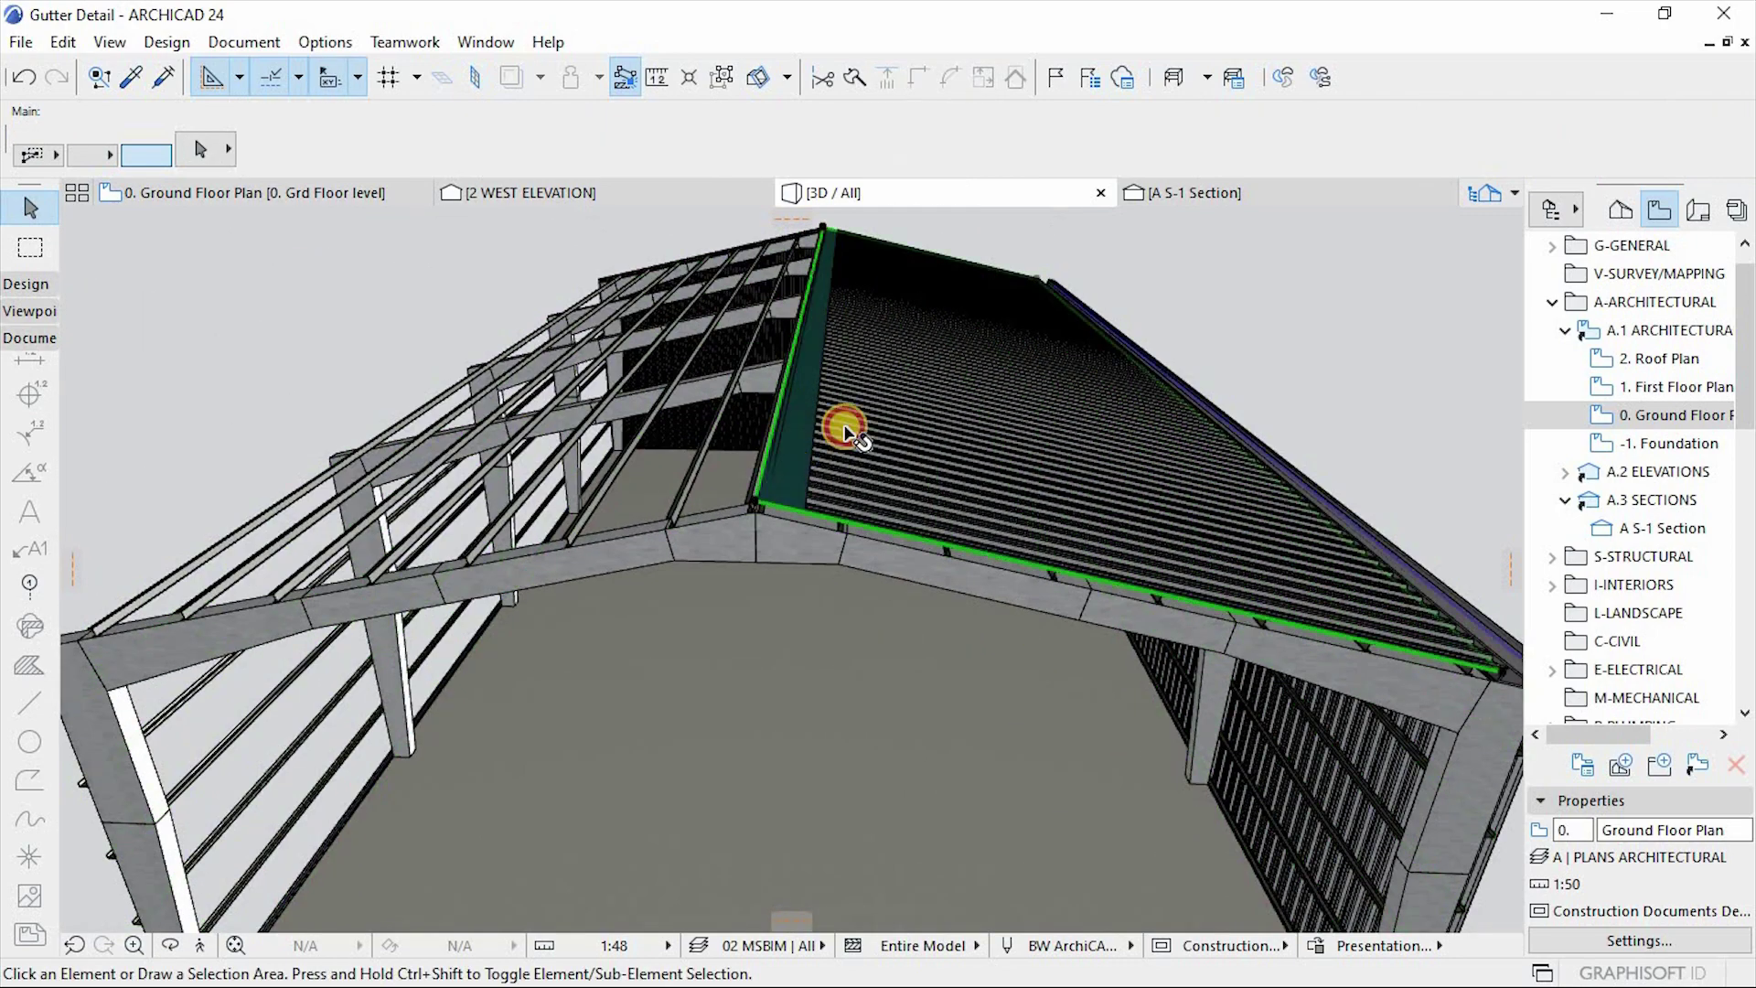
left_click(842, 440)
scroll(864, 521, "down", 2)
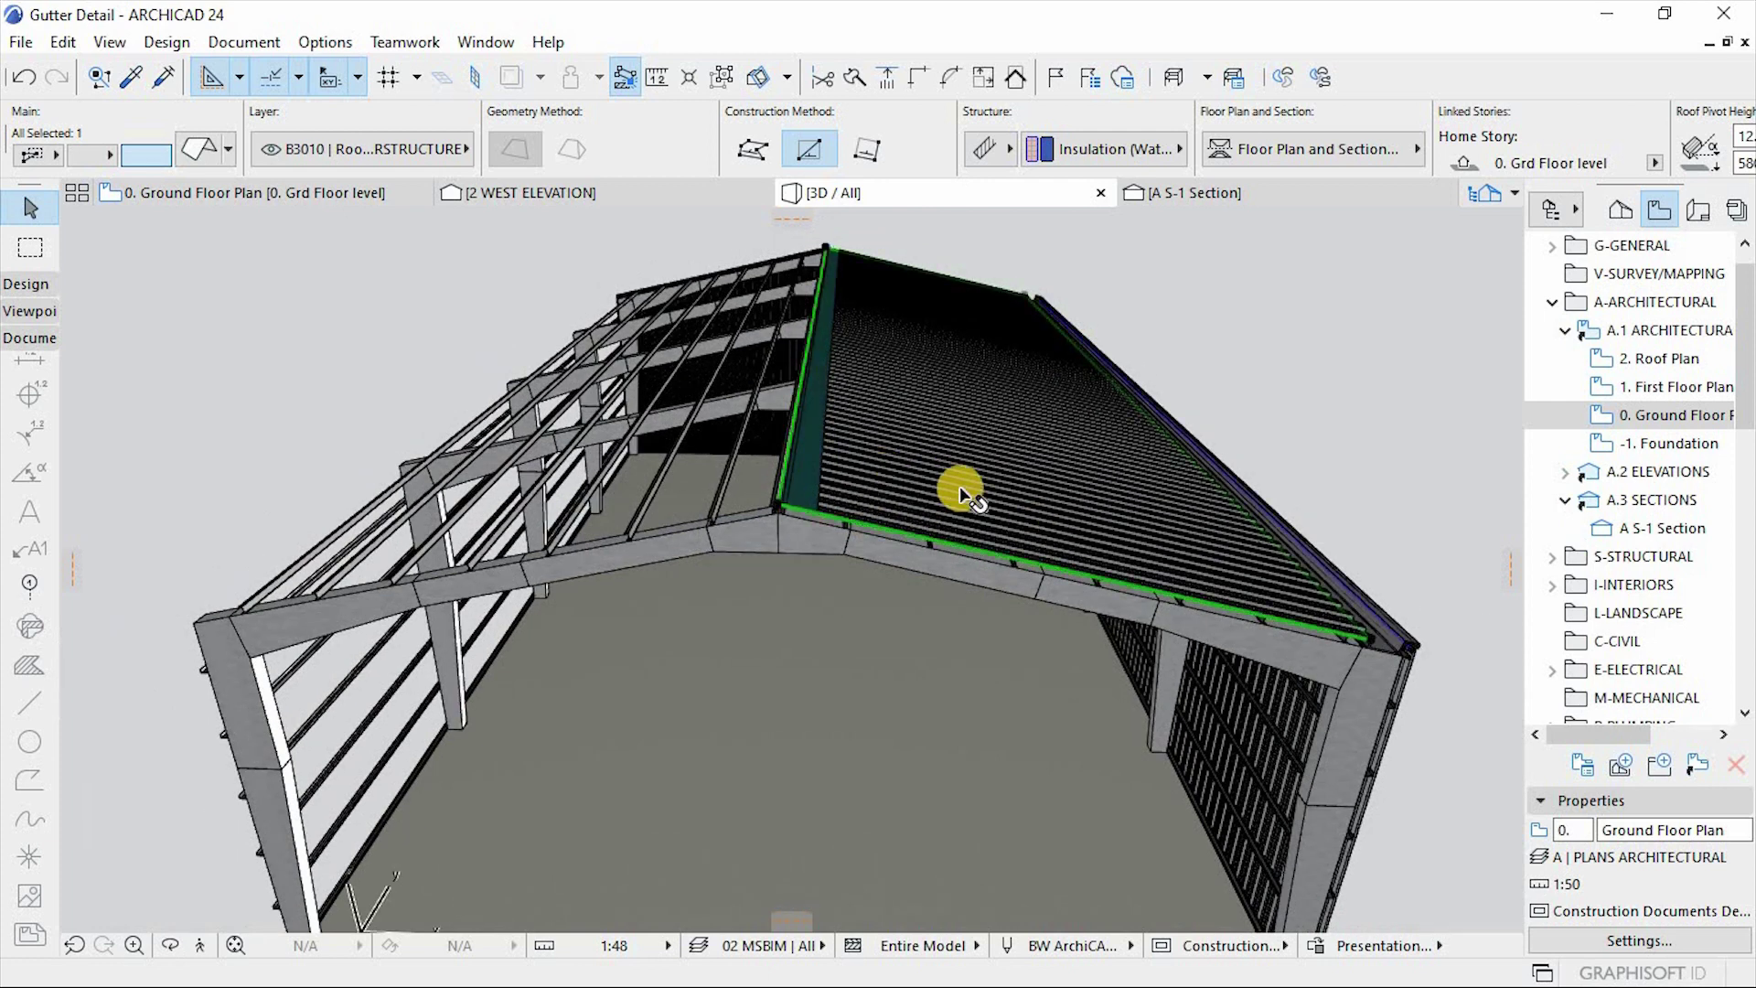
scroll(979, 516, "up", 2)
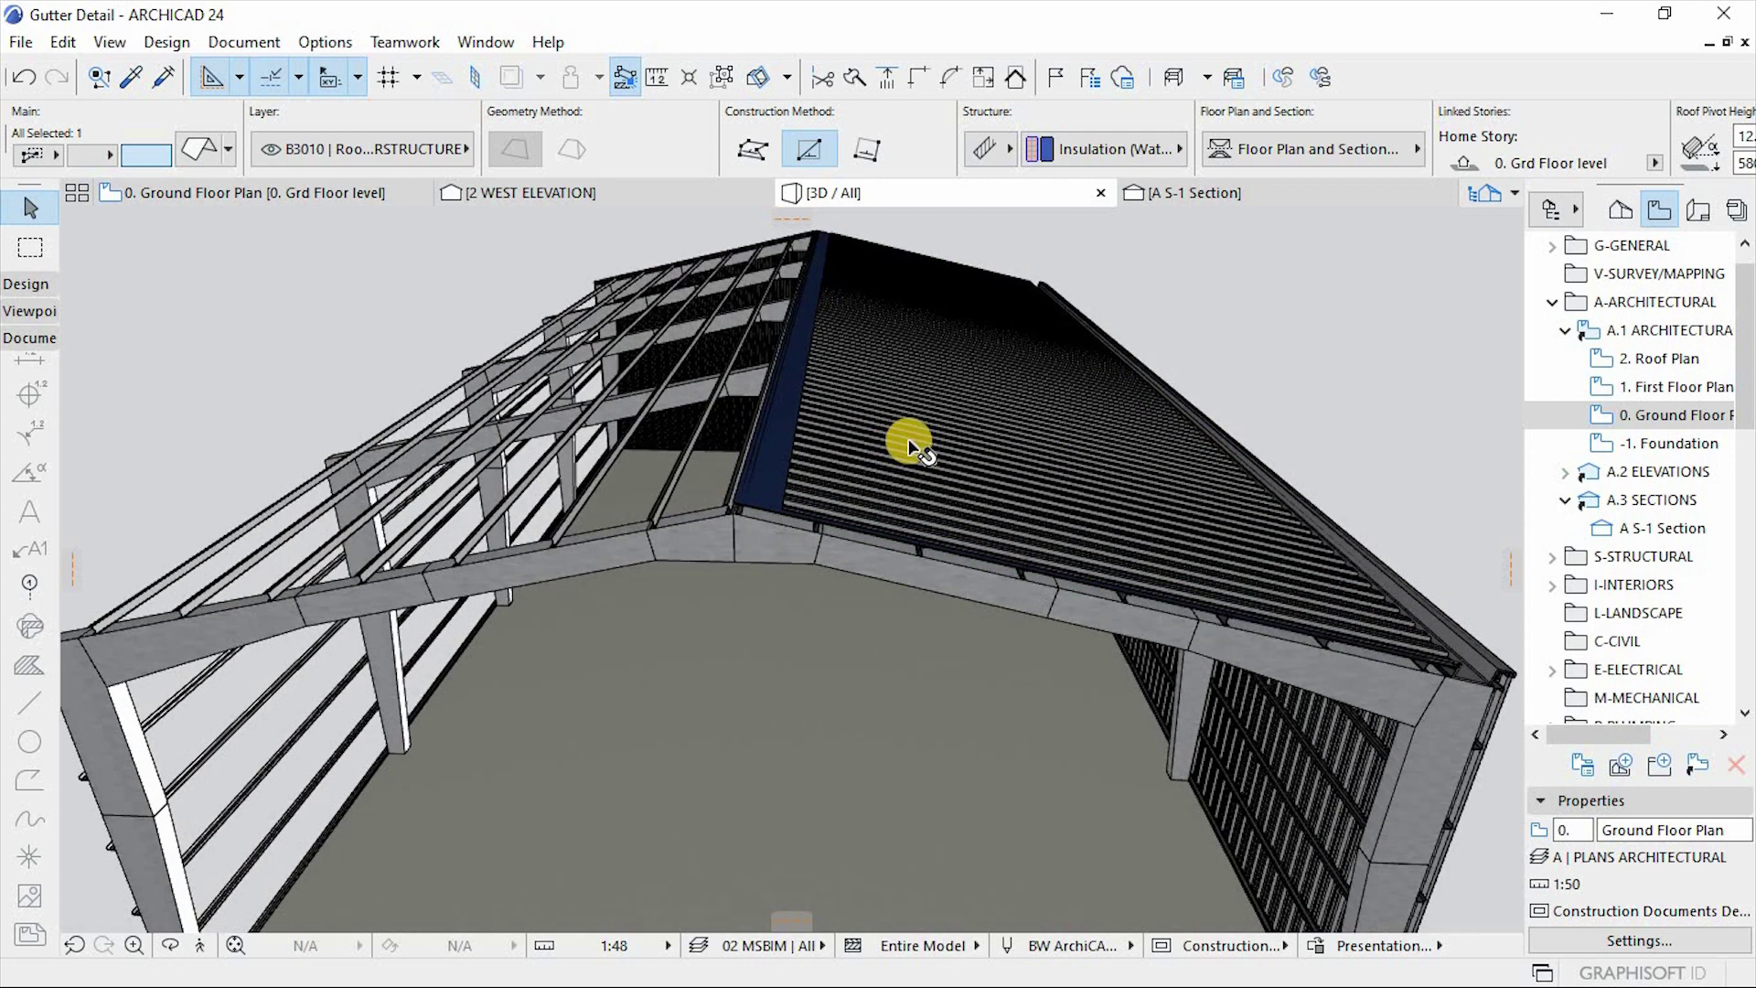
left_click(1020, 450)
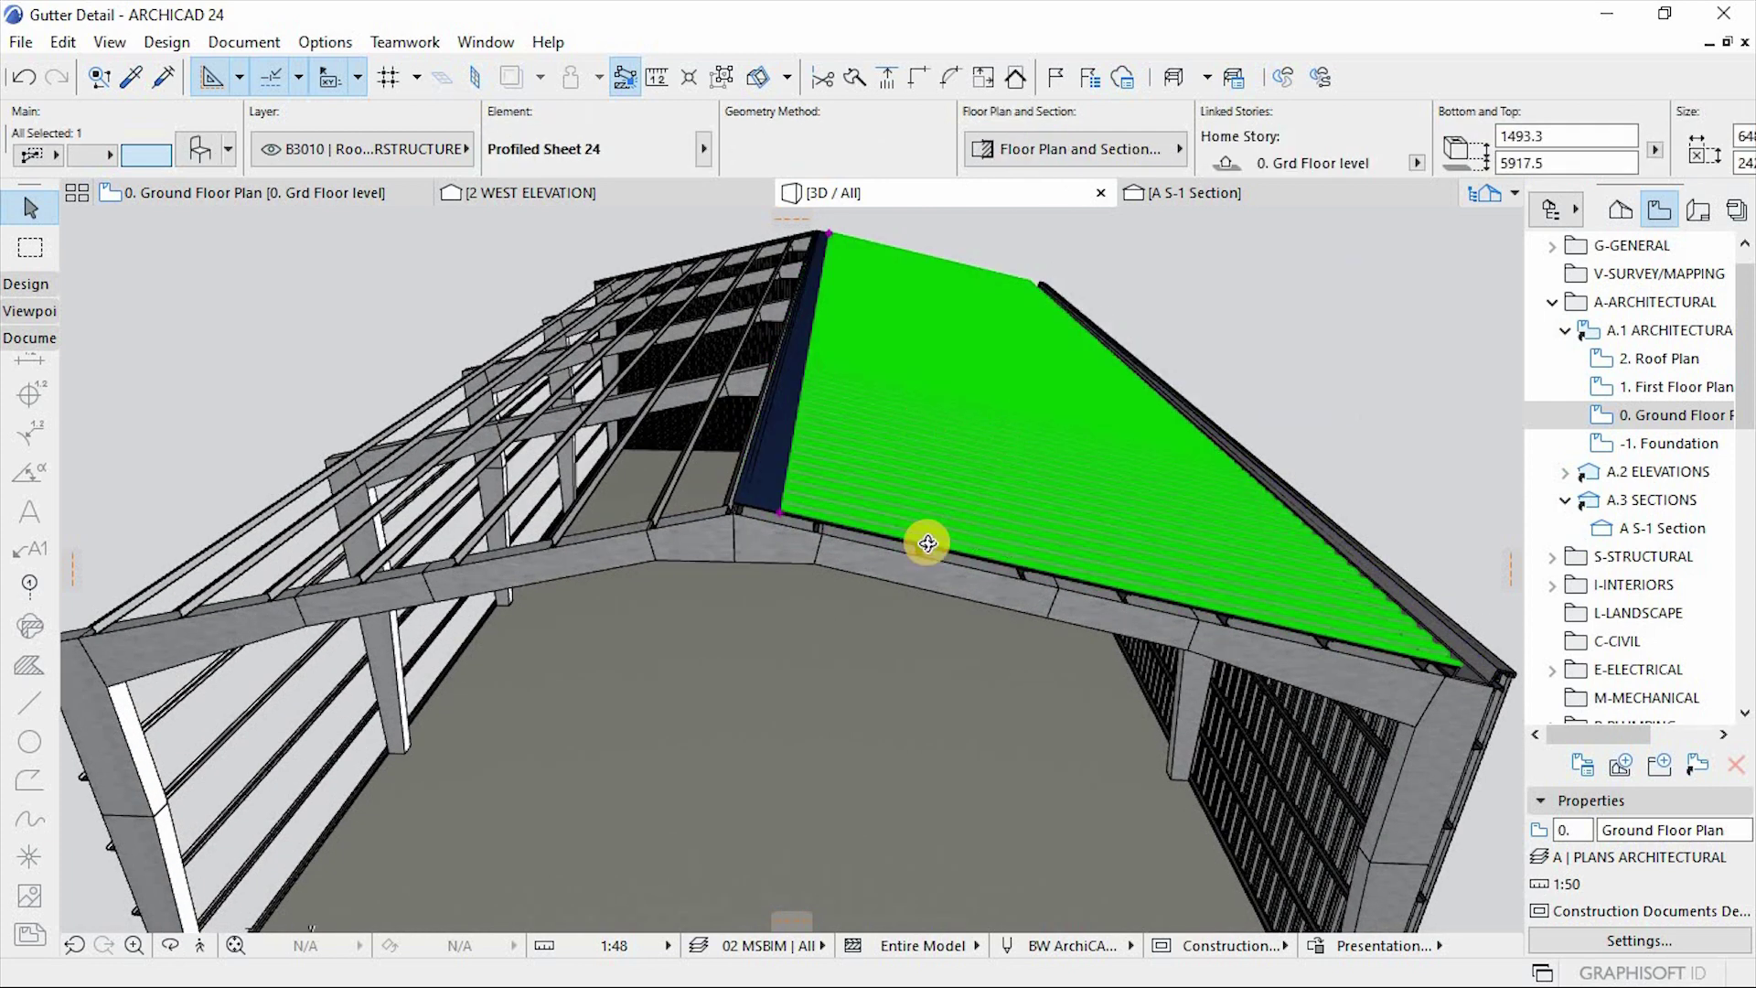
Step: Review the Pivot and Edge profile settings of the Profiled Sheet 24 roof object, then close them and deselect it
key("o")
left_click_drag(664, 563, 370, 331)
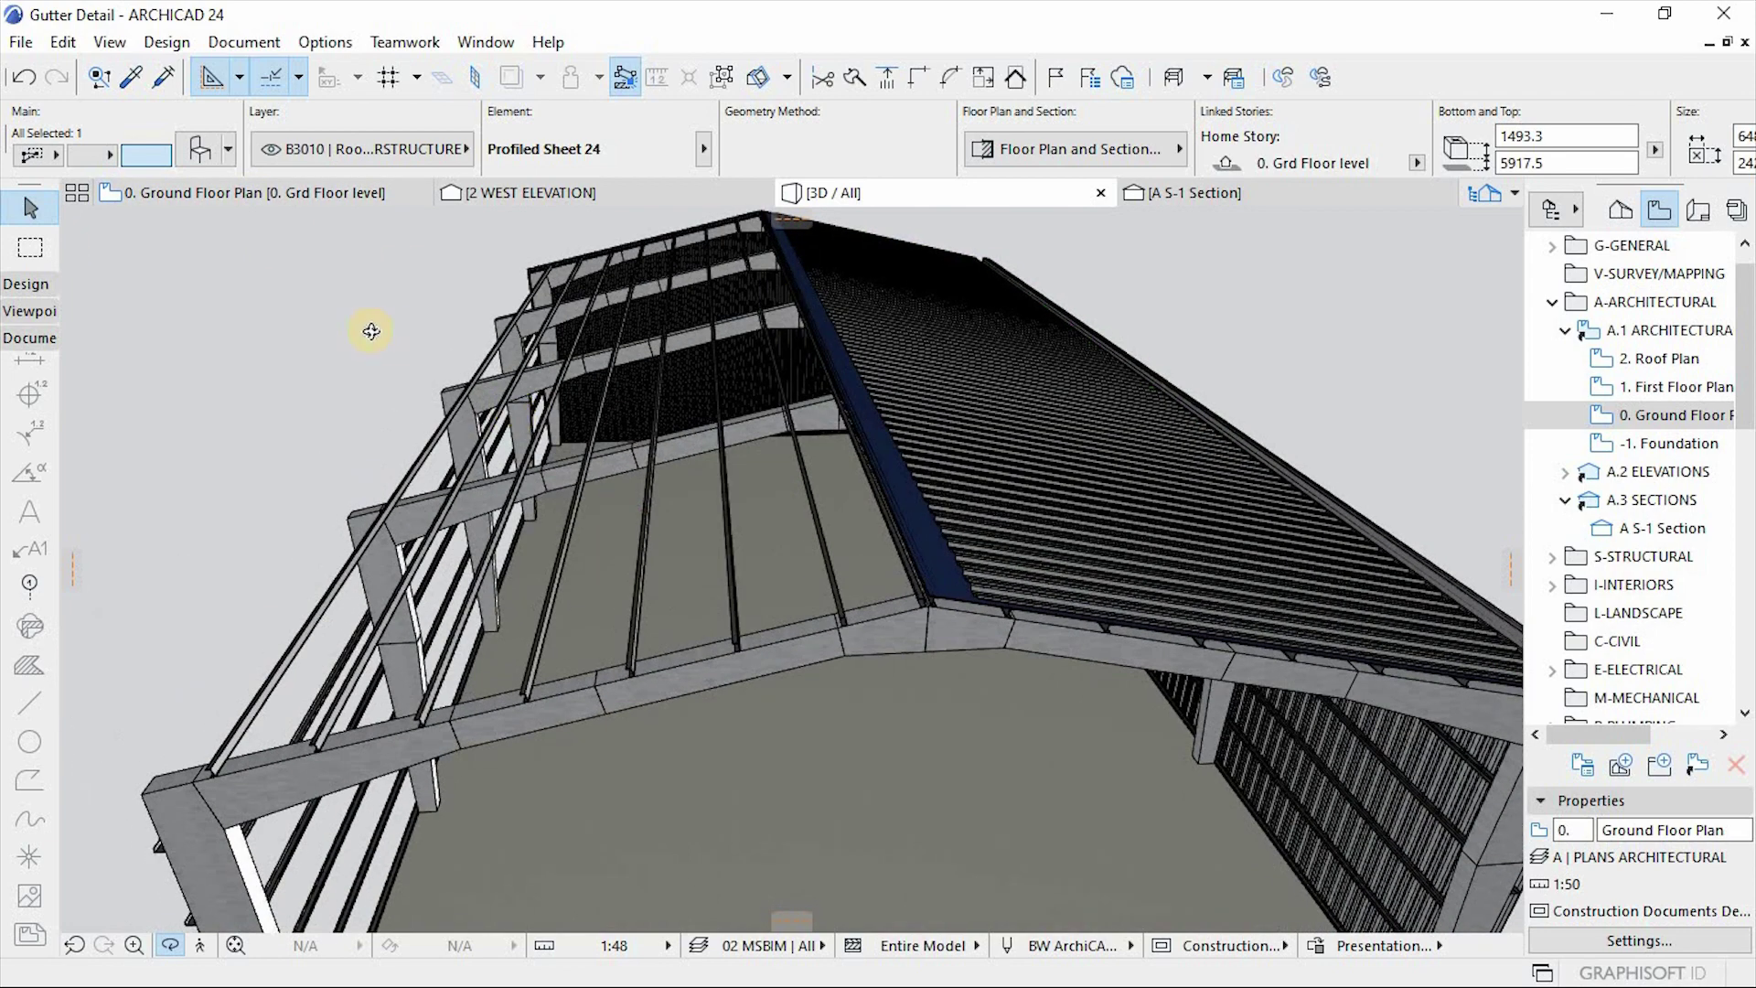
key("o")
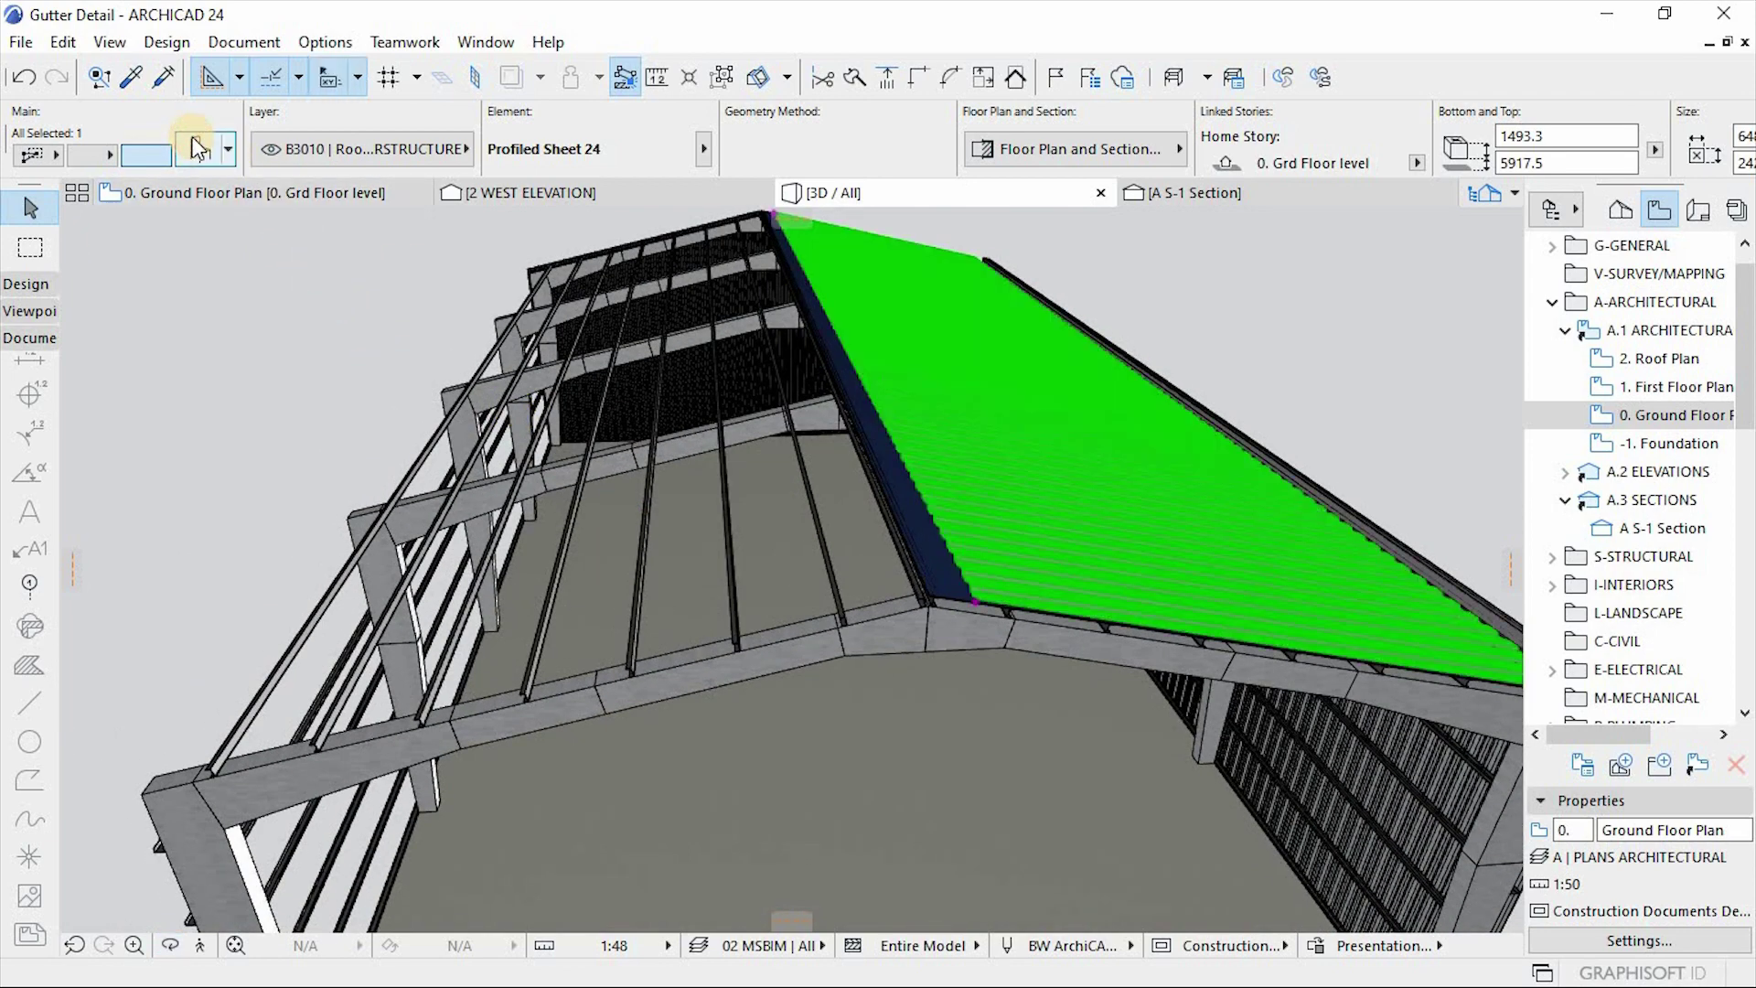
left_click(197, 149)
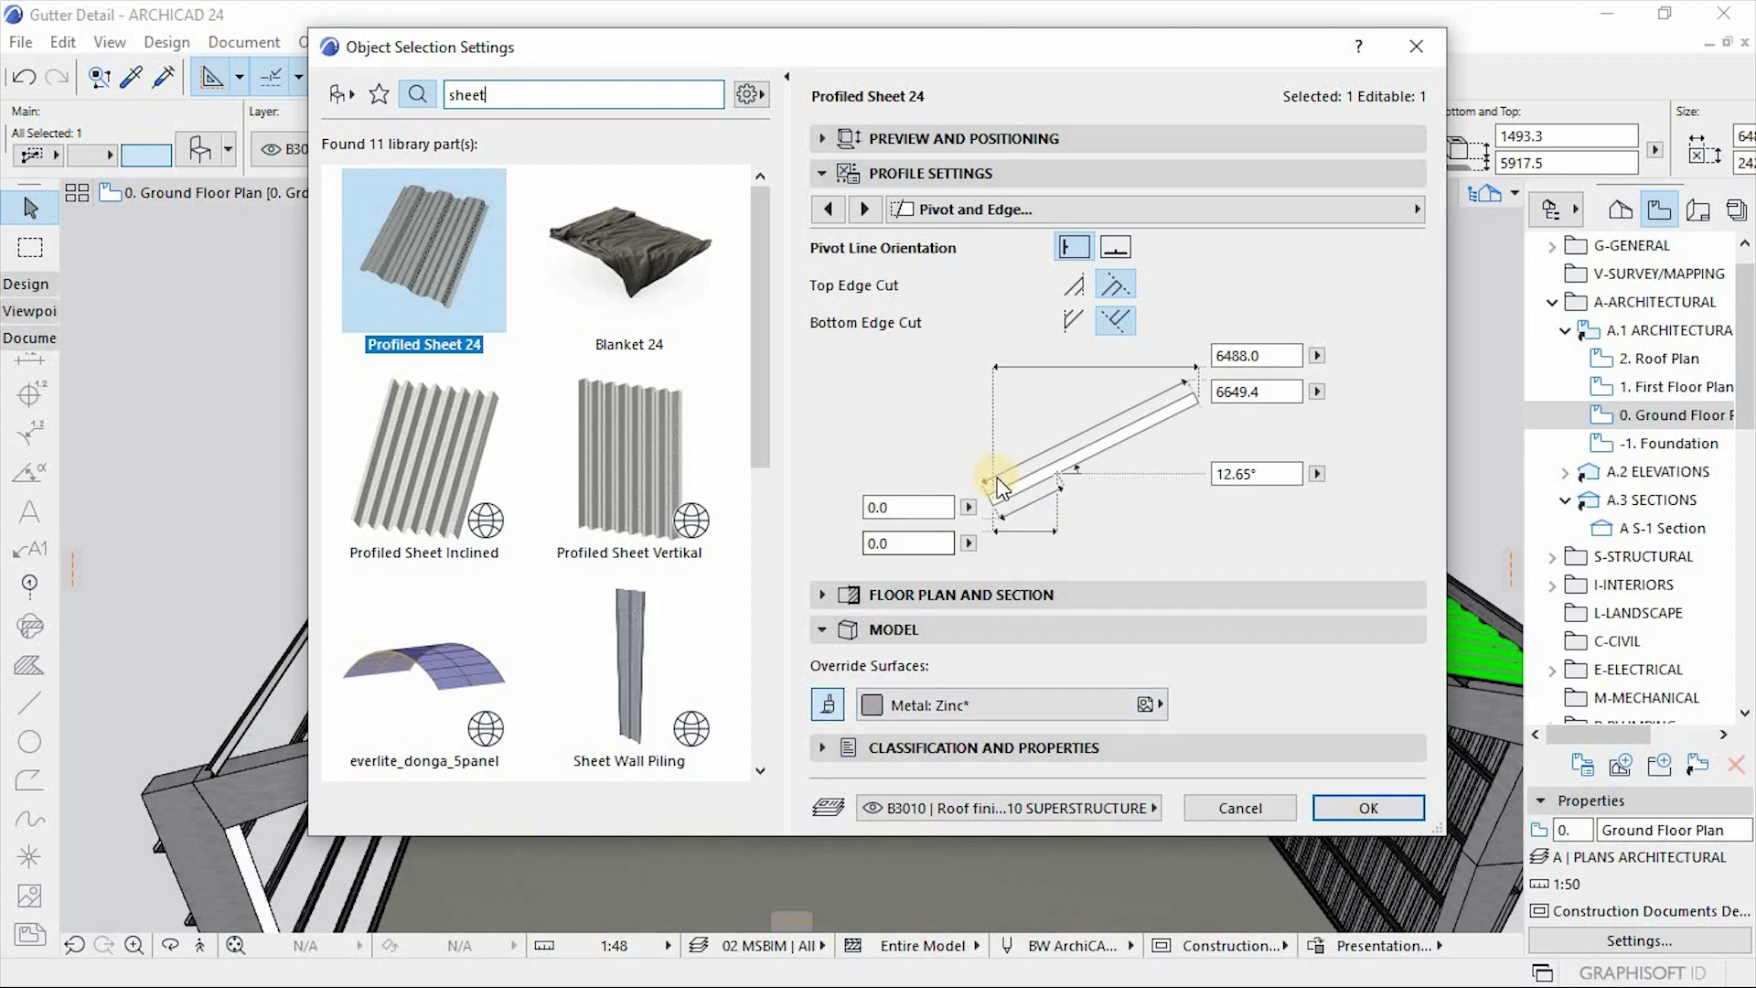
key("Return")
key("Escape")
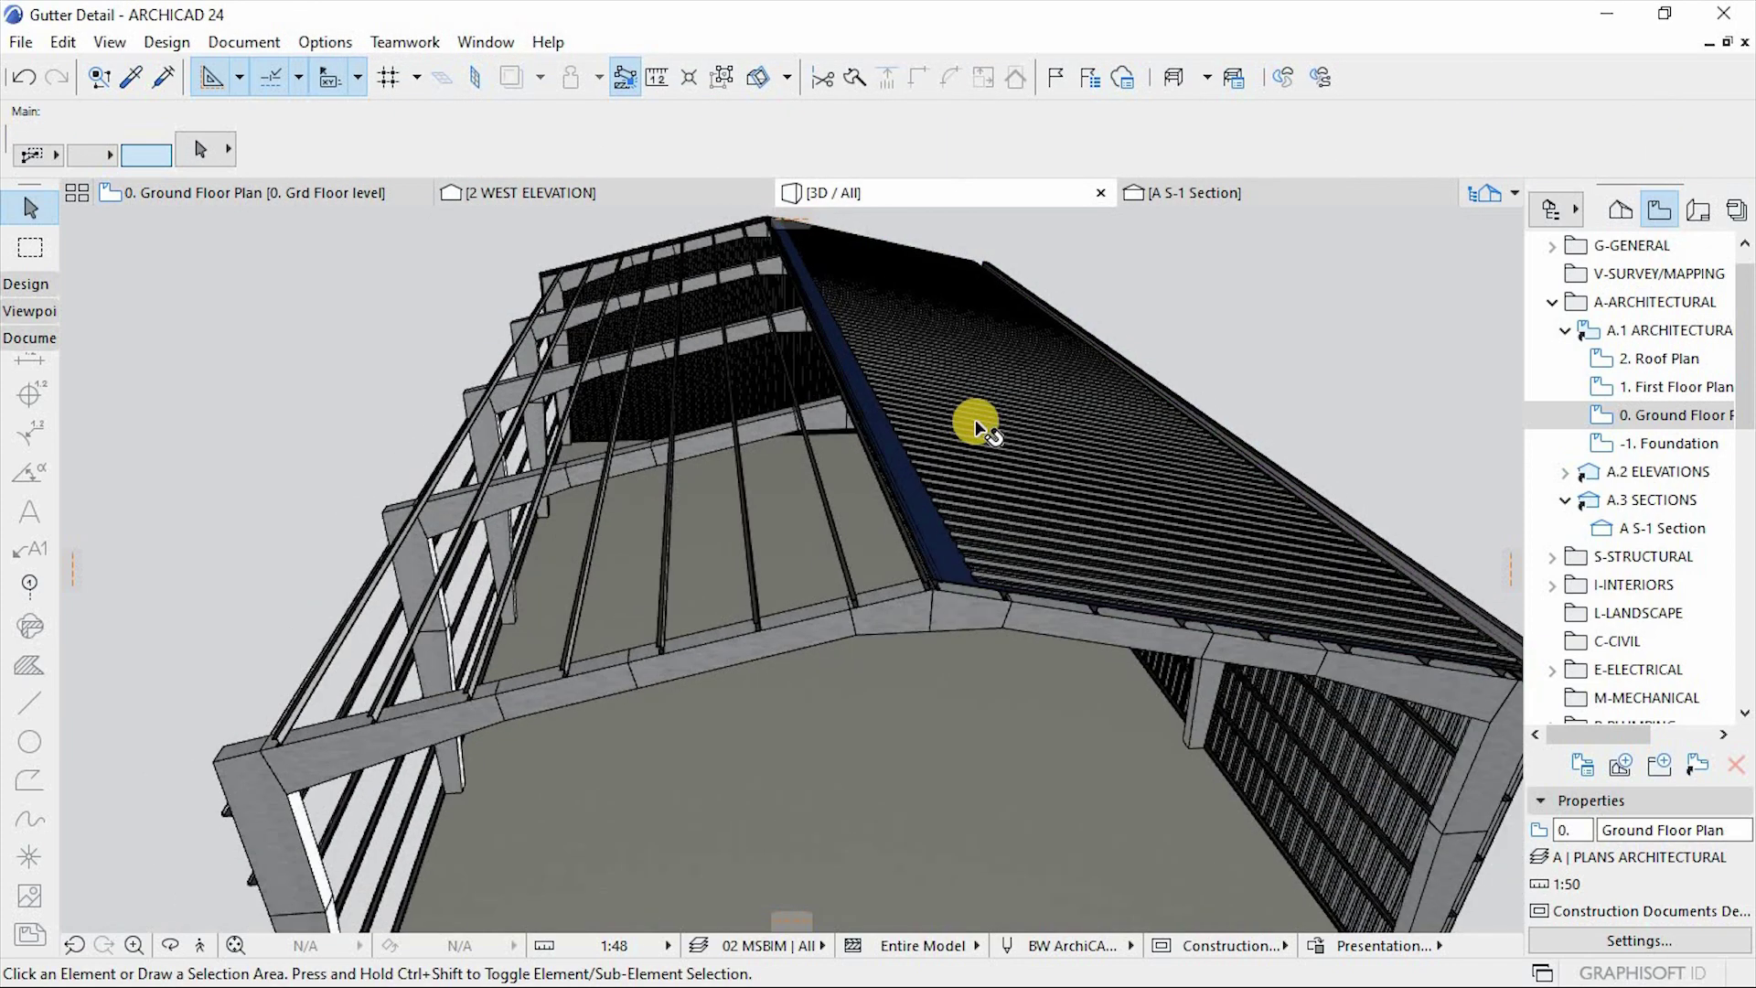
Step: Select the front portal frame's left half and open its Warehouse Structure complex profile for editing
scroll(891, 439, "down", 5)
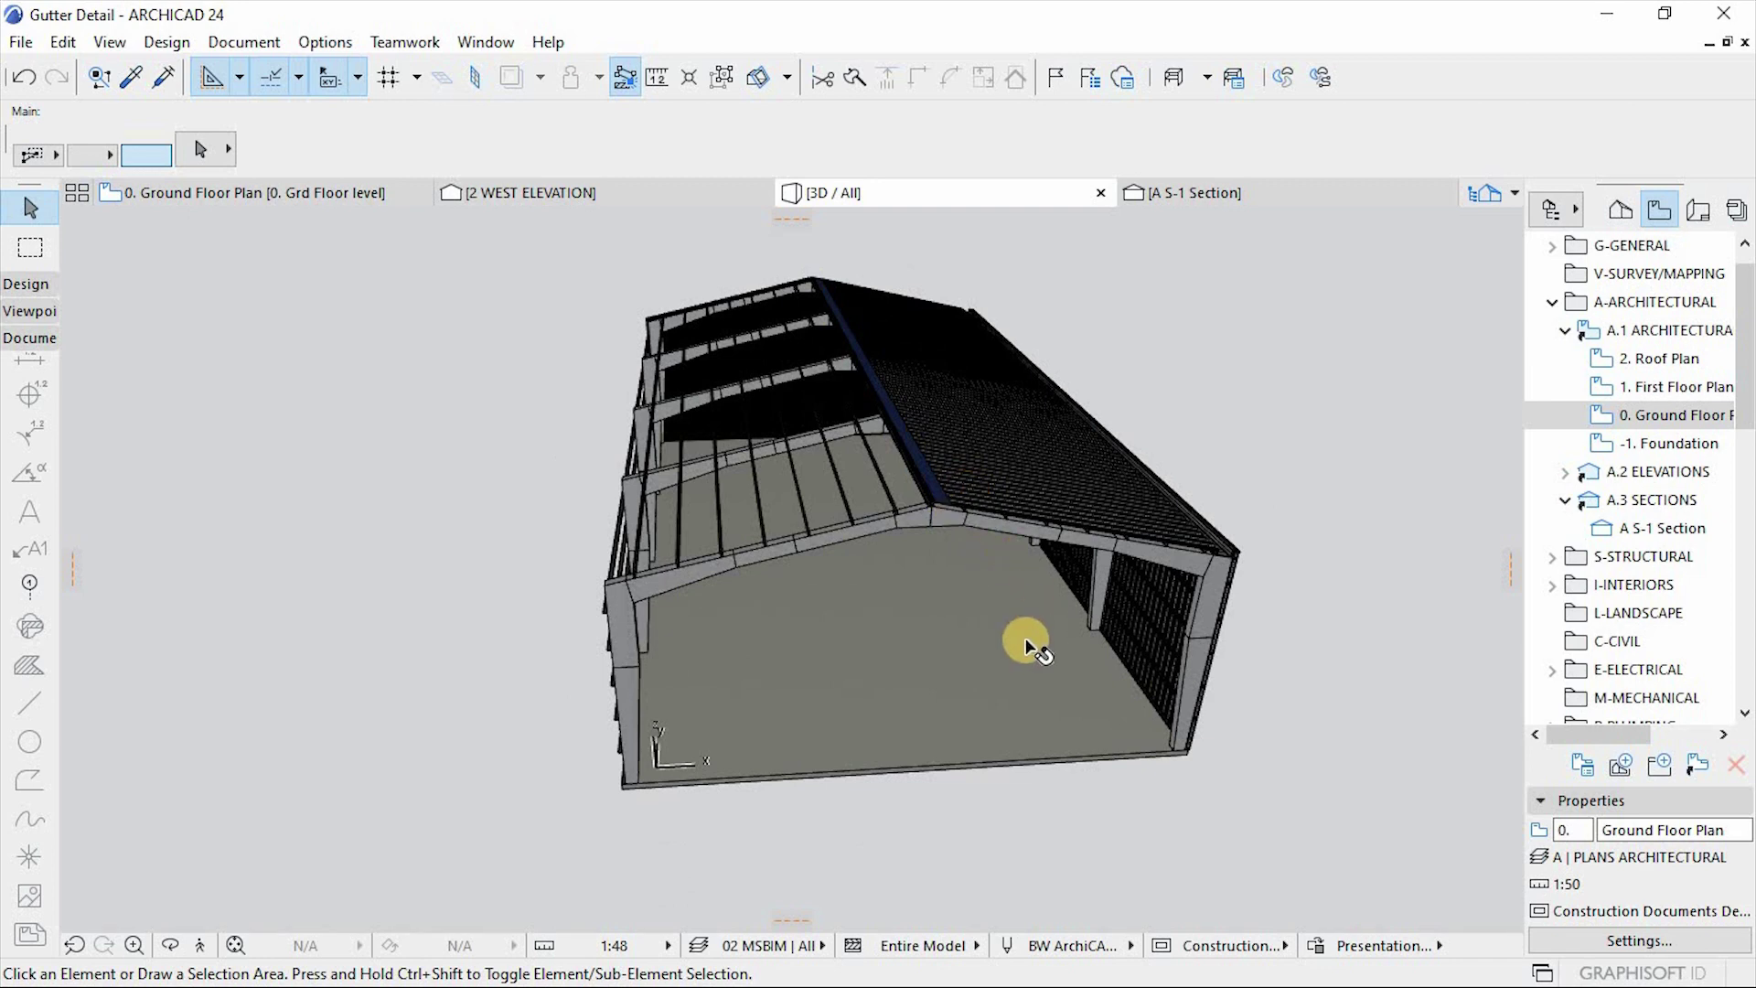
middle_click_drag(1033, 695, 796, 384, "shift")
scroll(740, 507, "up", 5)
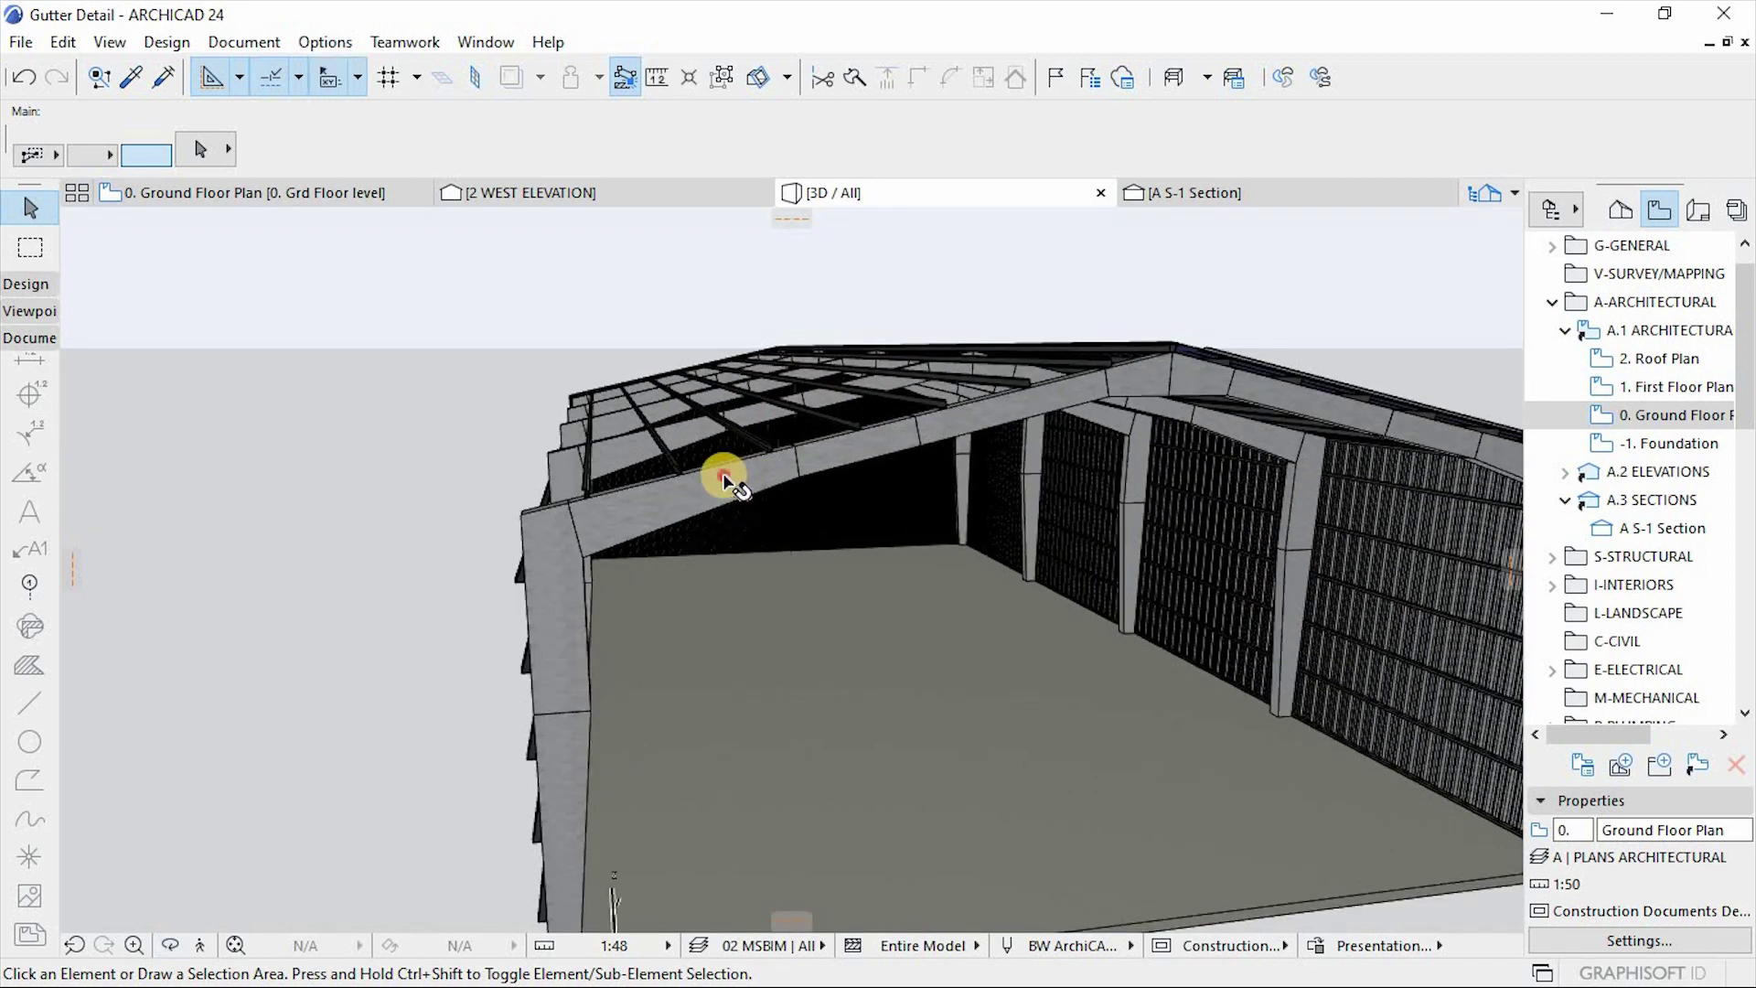
left_click(727, 479)
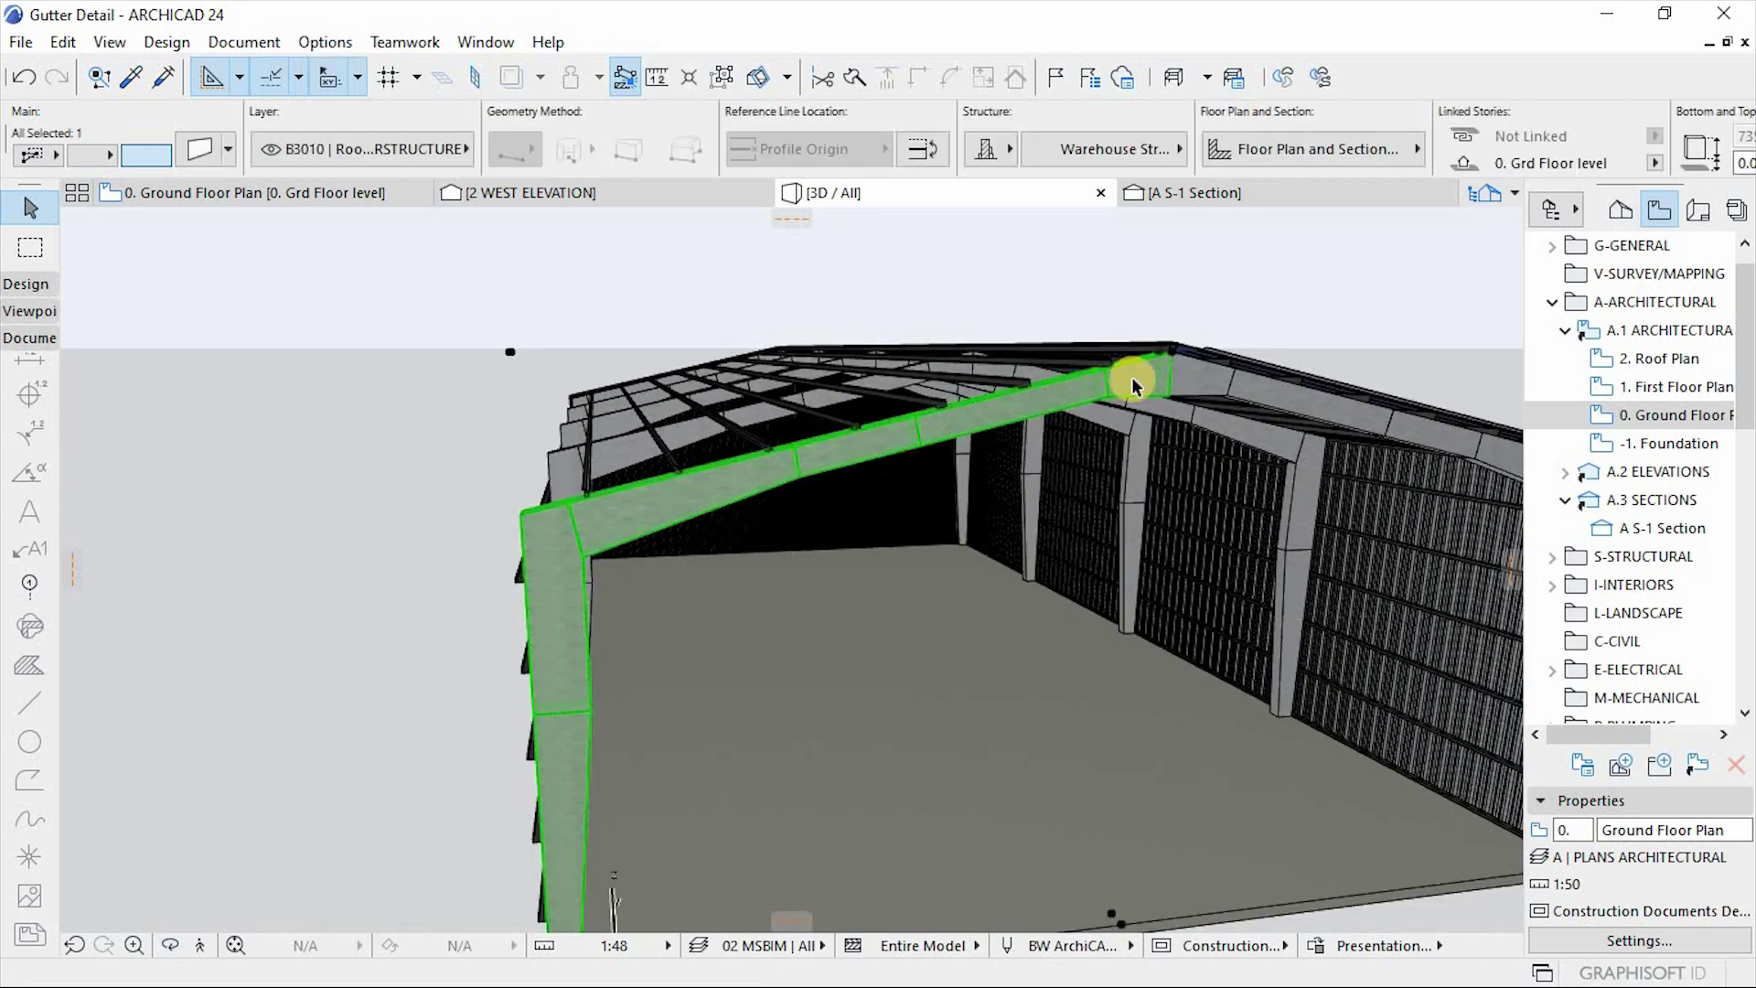
right_click(411, 372)
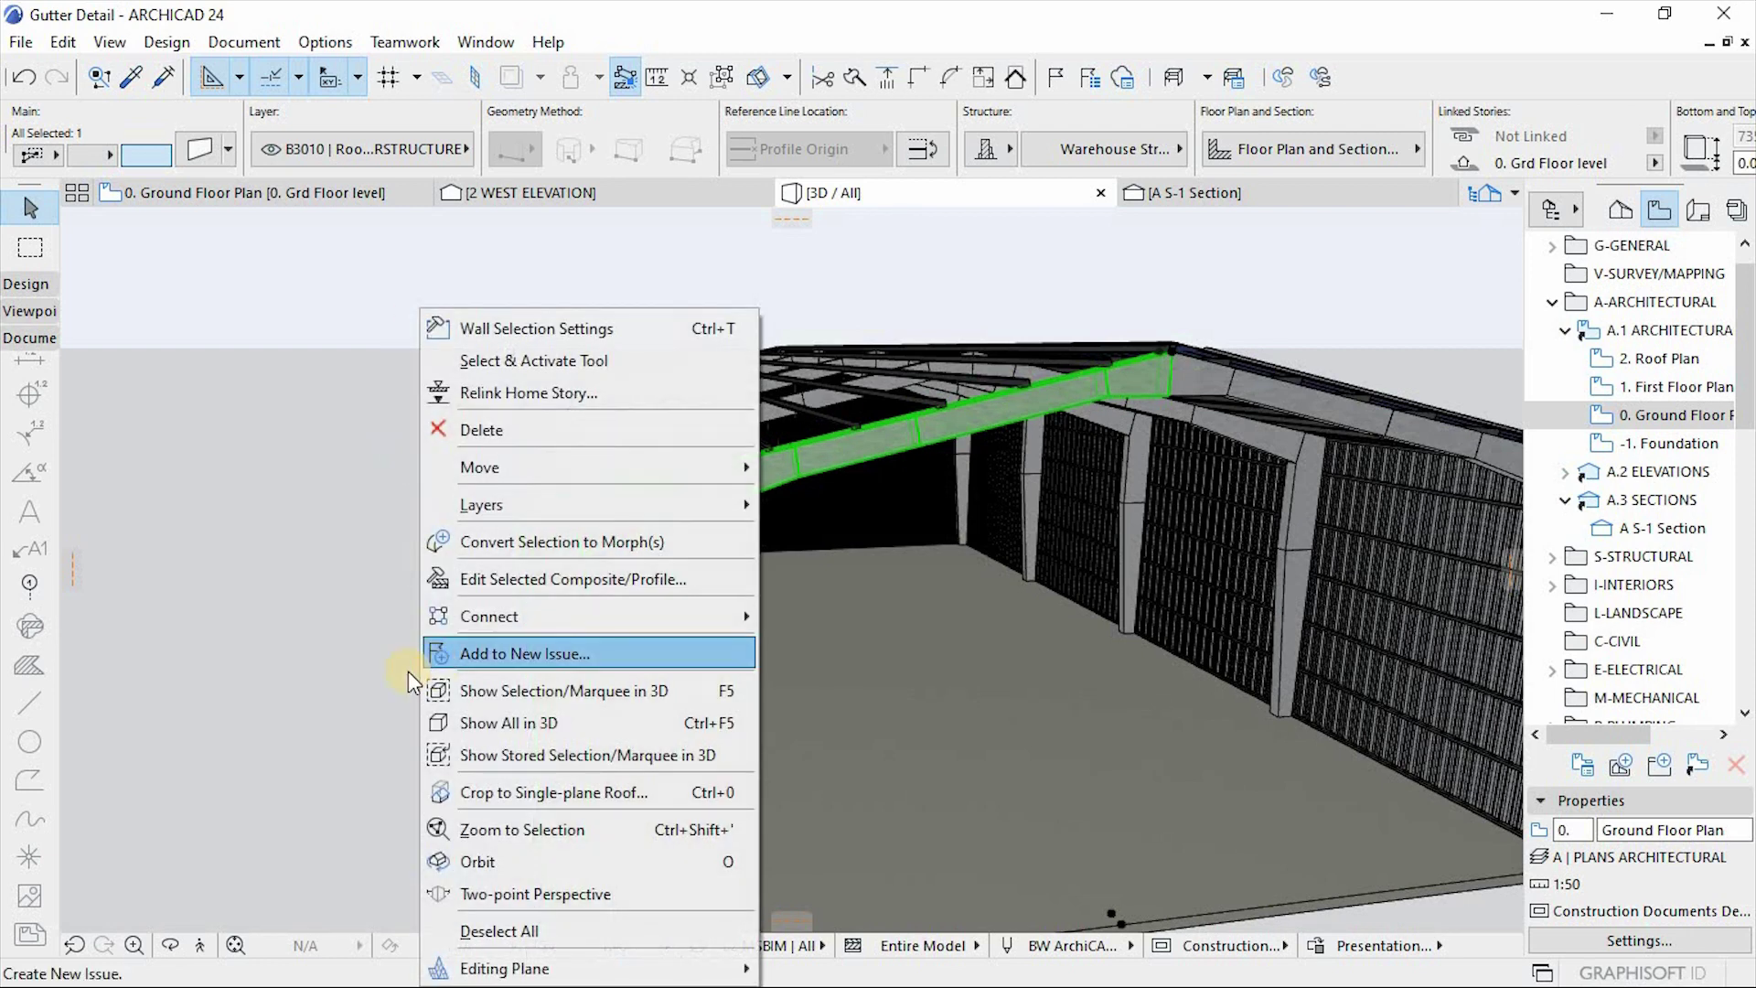
left_click(569, 584)
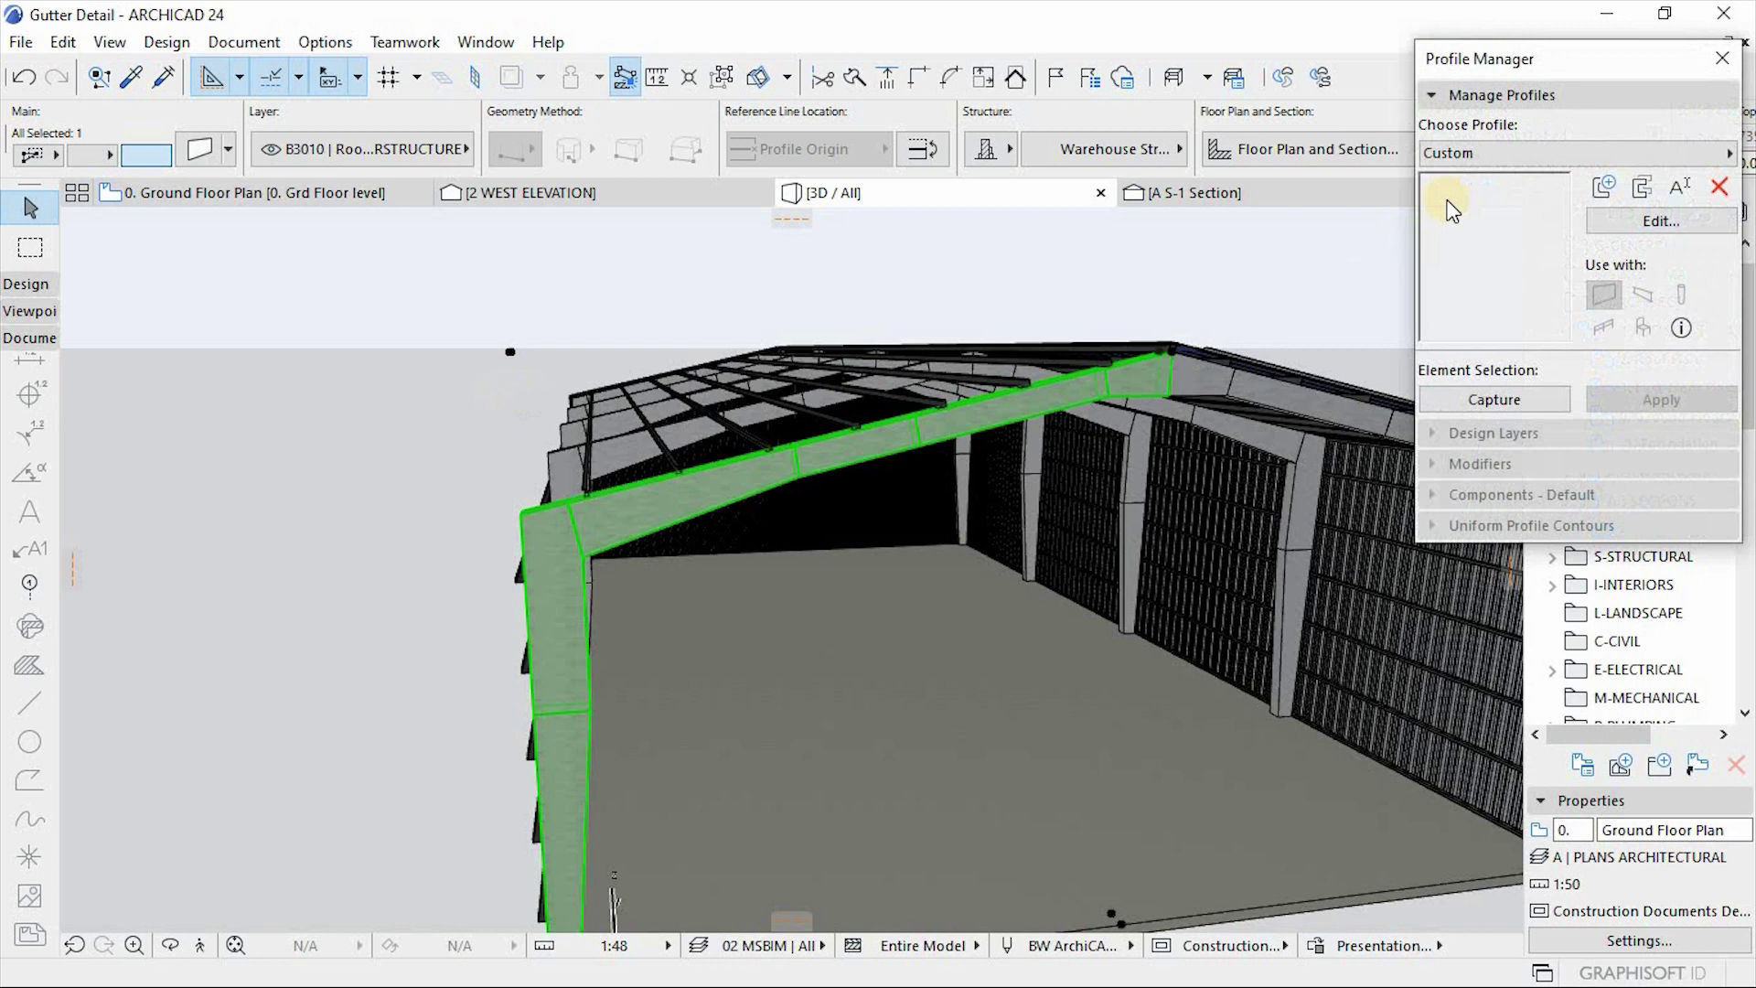
left_click_drag(1580, 67, 1522, 113)
scroll(867, 388, "down", 3)
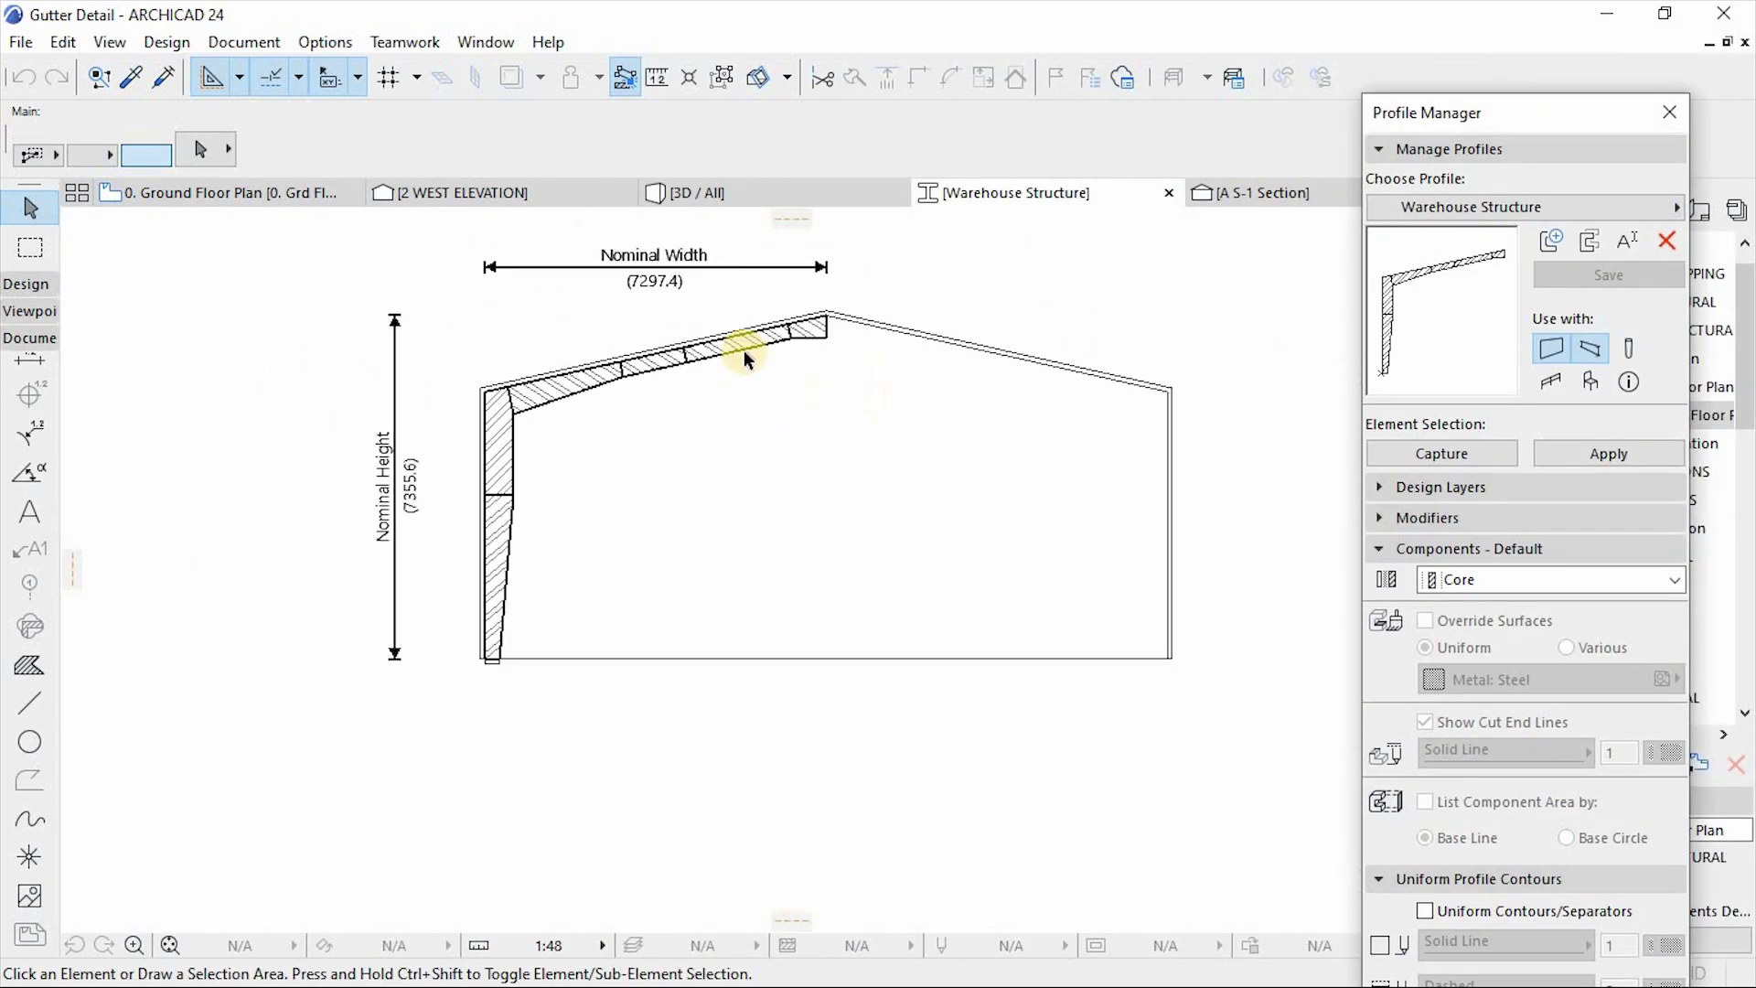
Step: Delete the reference lines of the warehouse outline around the frame profile, keeping only the hatched column and rafter fills
scroll(869, 343, "up", 5)
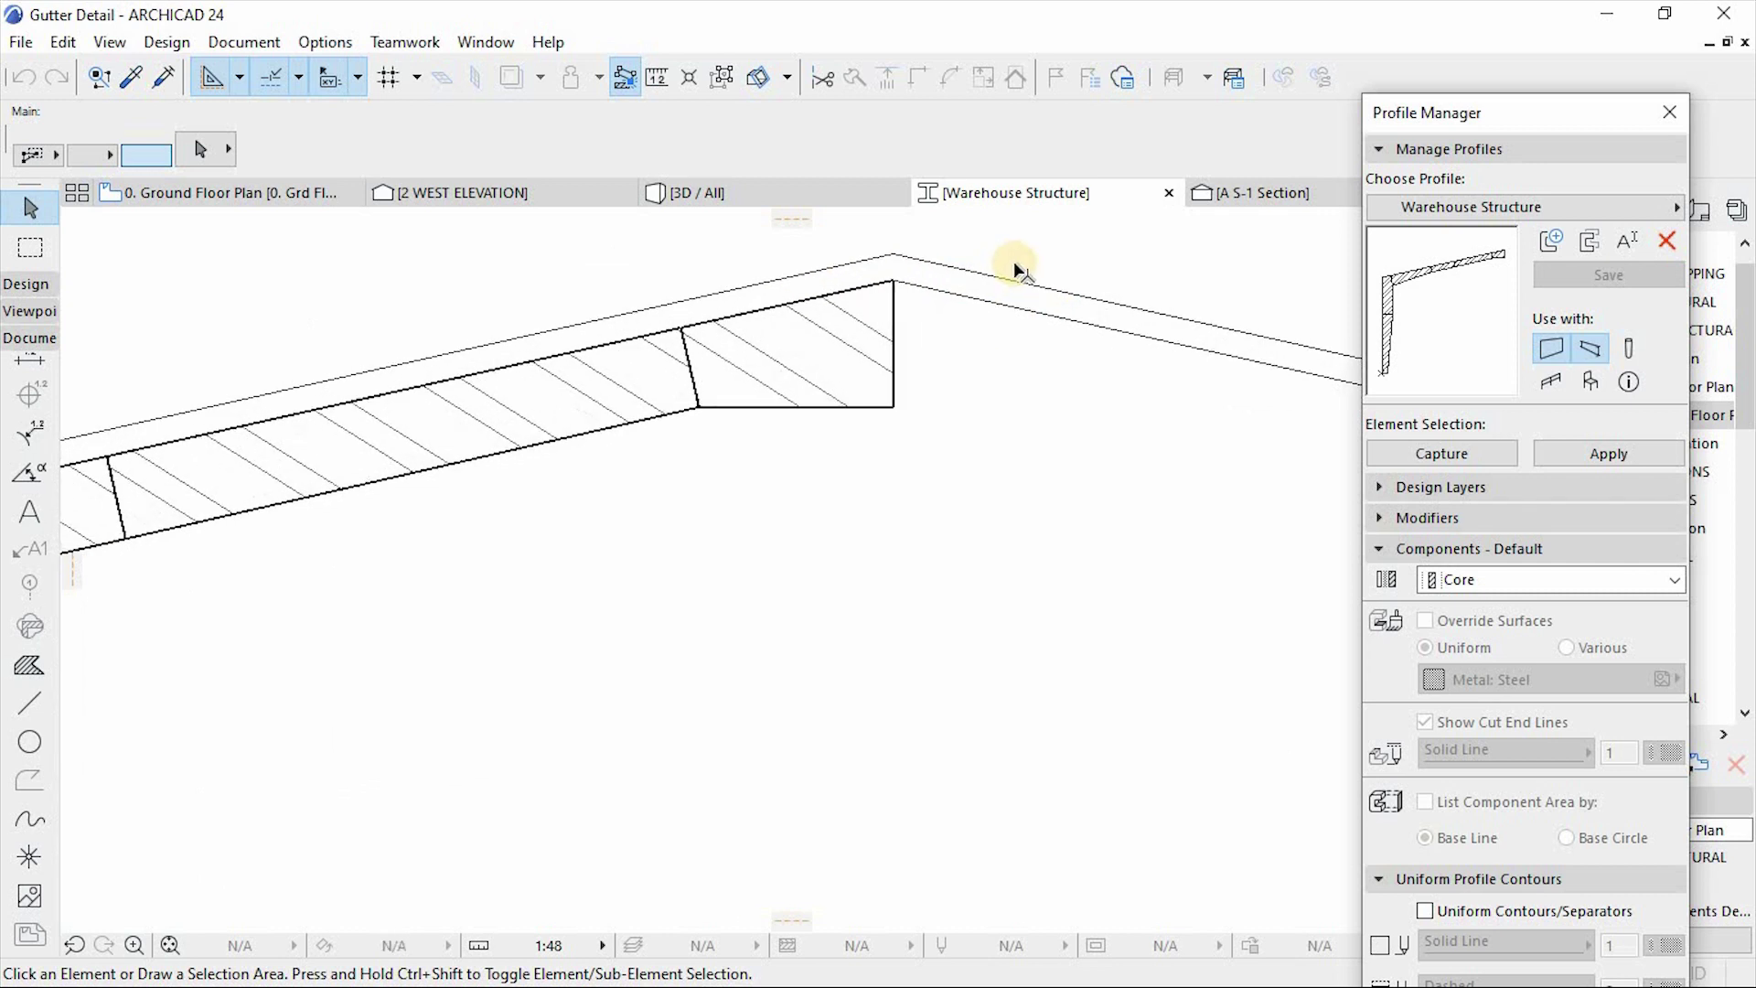
scroll(975, 397, "down", 3)
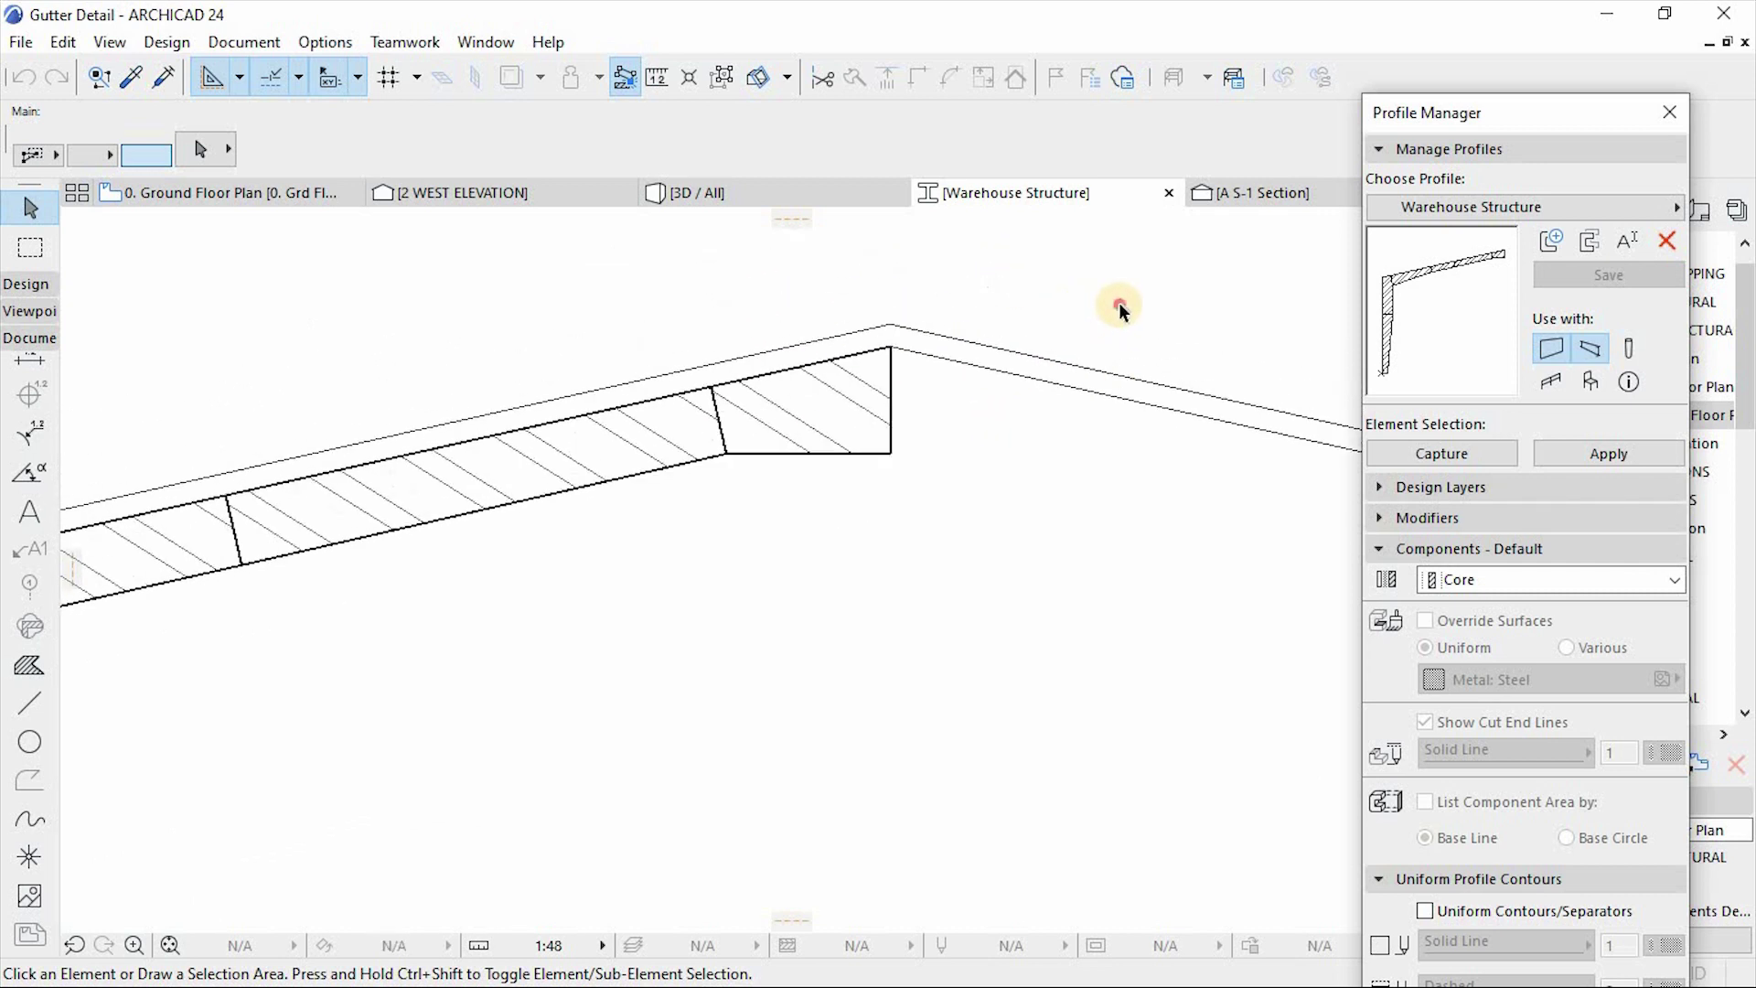
left_click(997, 410)
key("Delete")
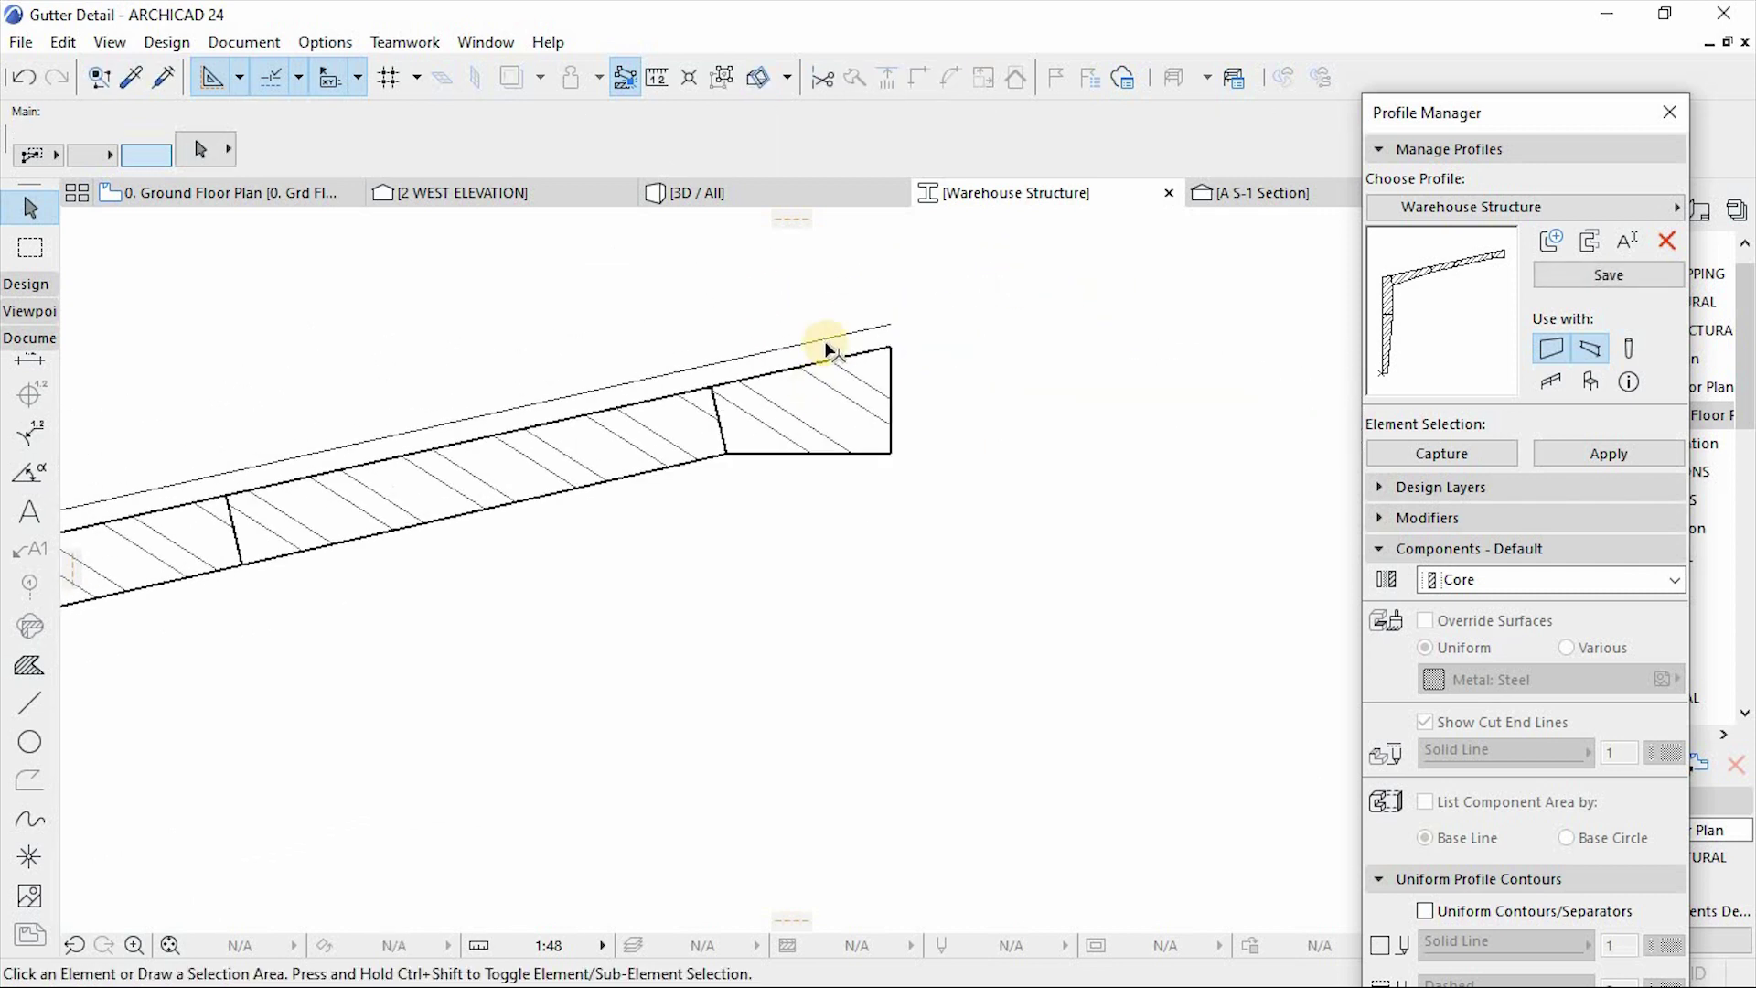
left_click(30, 704)
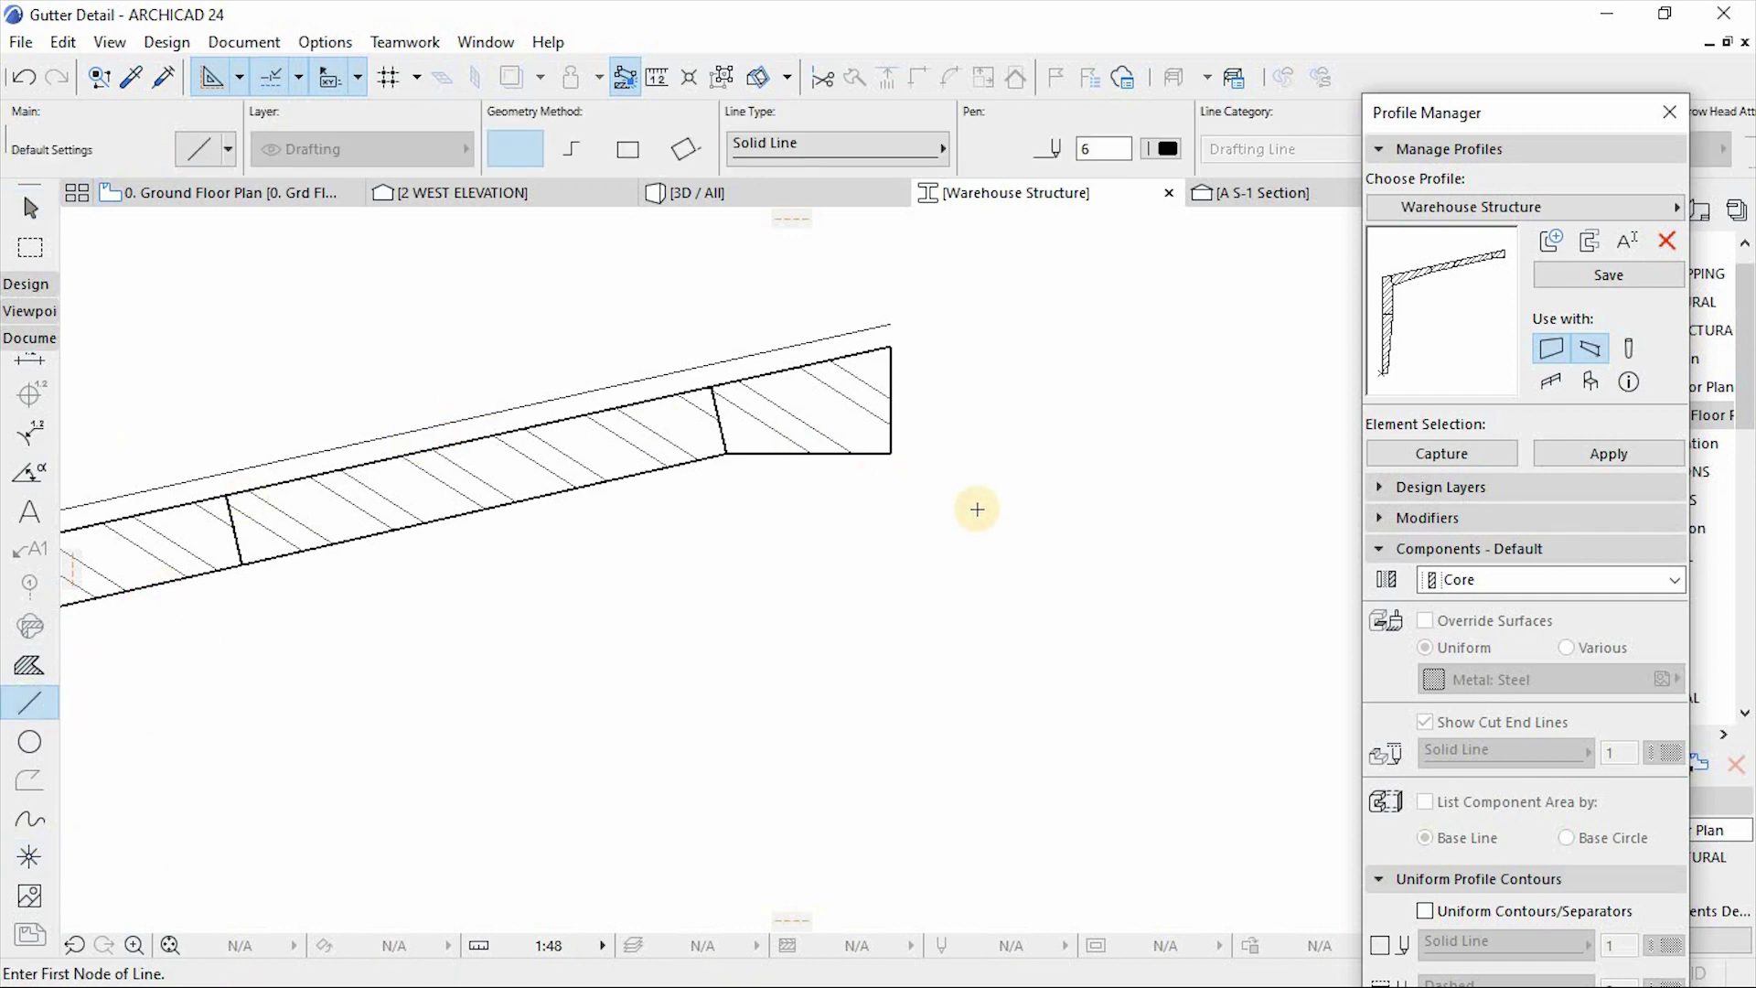
key("ctrl+a")
scroll(980, 526, "down", 5)
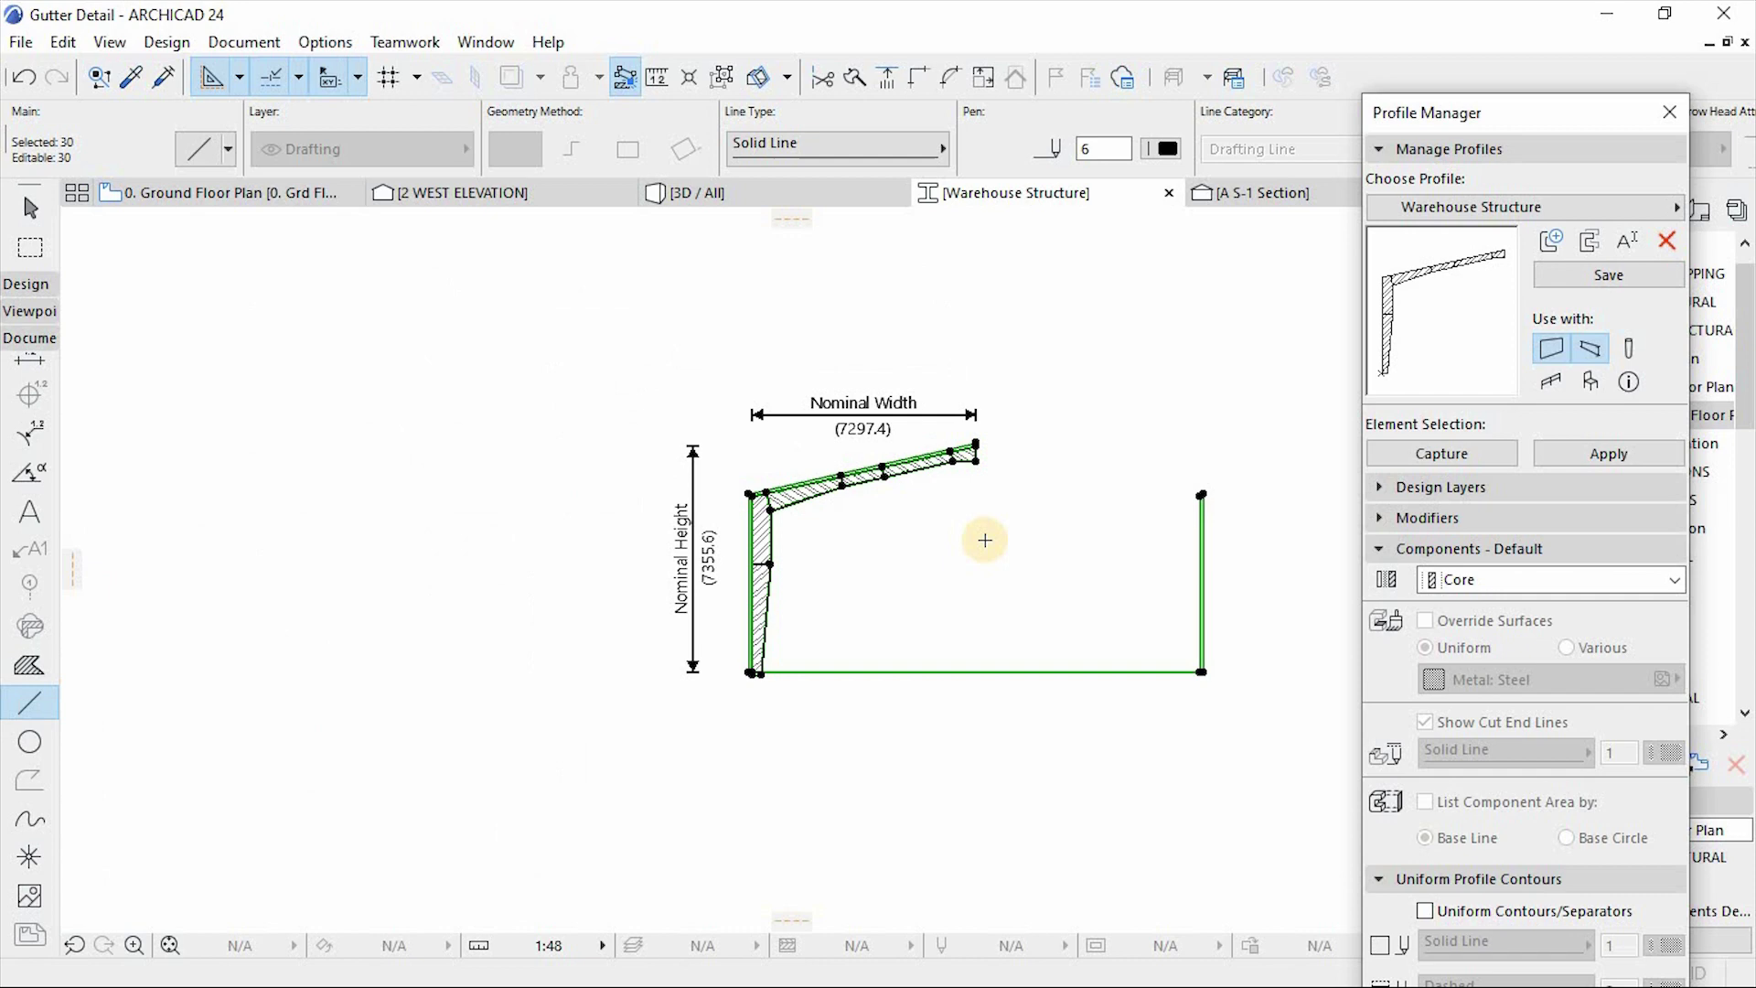
key("Escape")
scroll(898, 444, "up", 6)
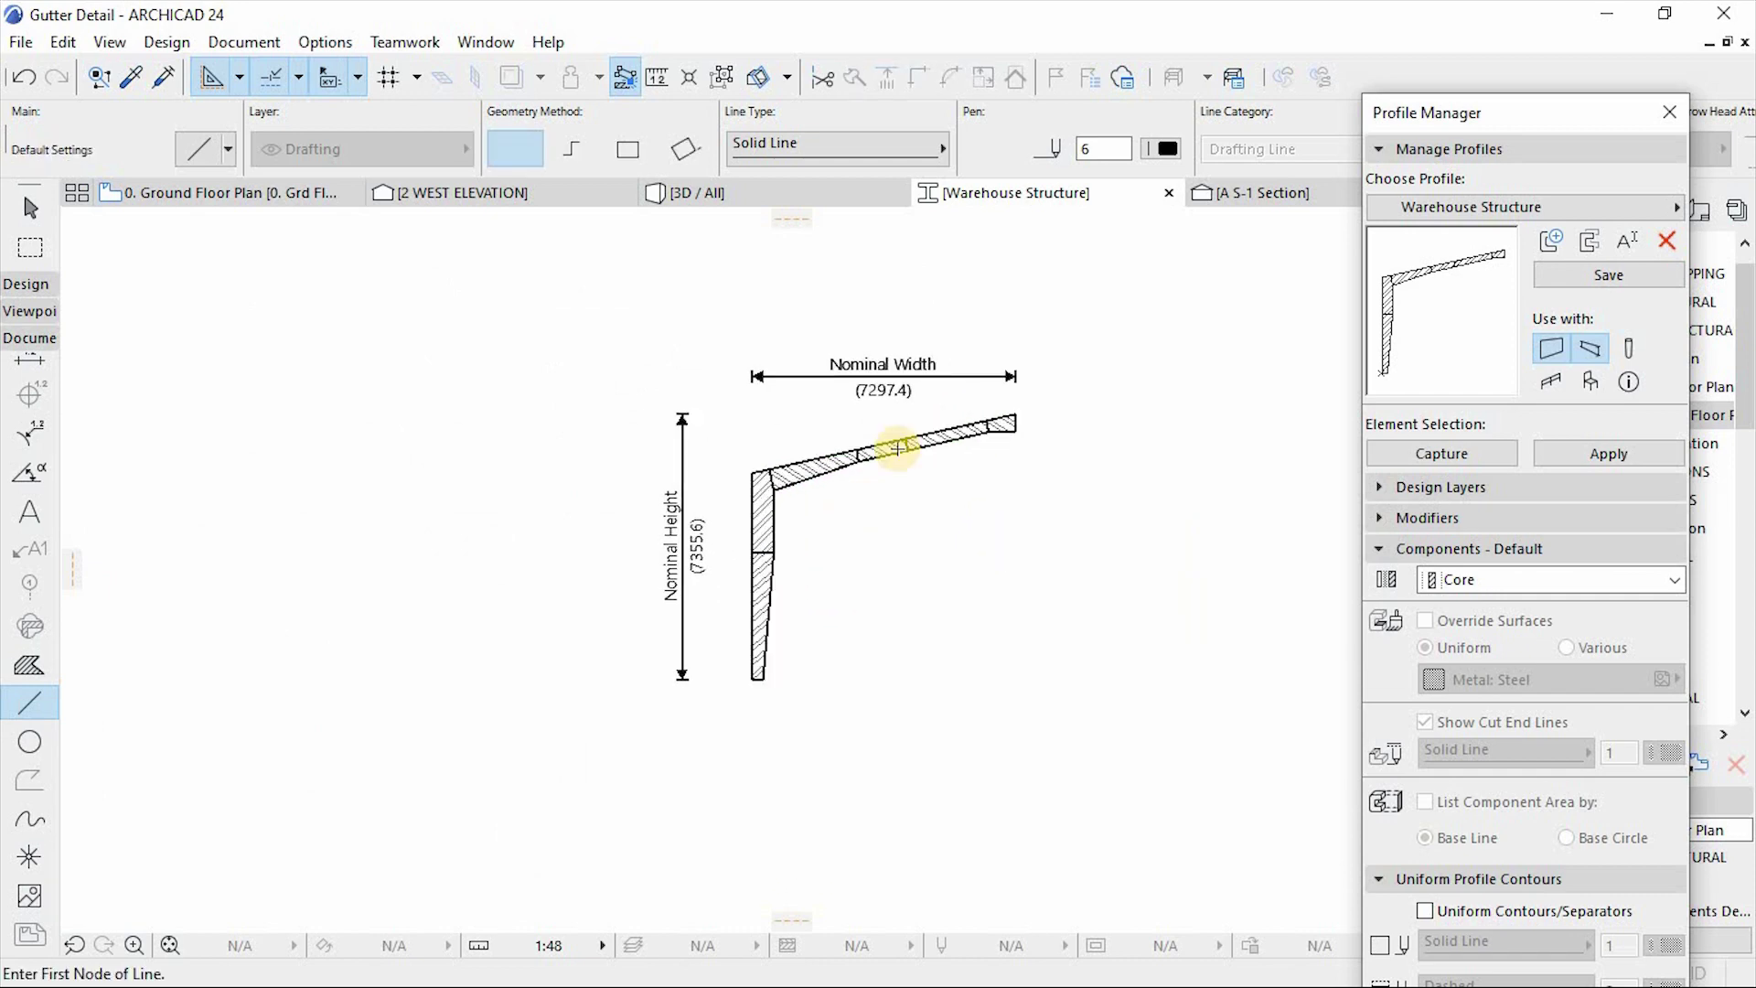
Step: Inspect the frame profile's eave joint and select the upper column fill to check its building material
scroll(710, 497, "up", 3)
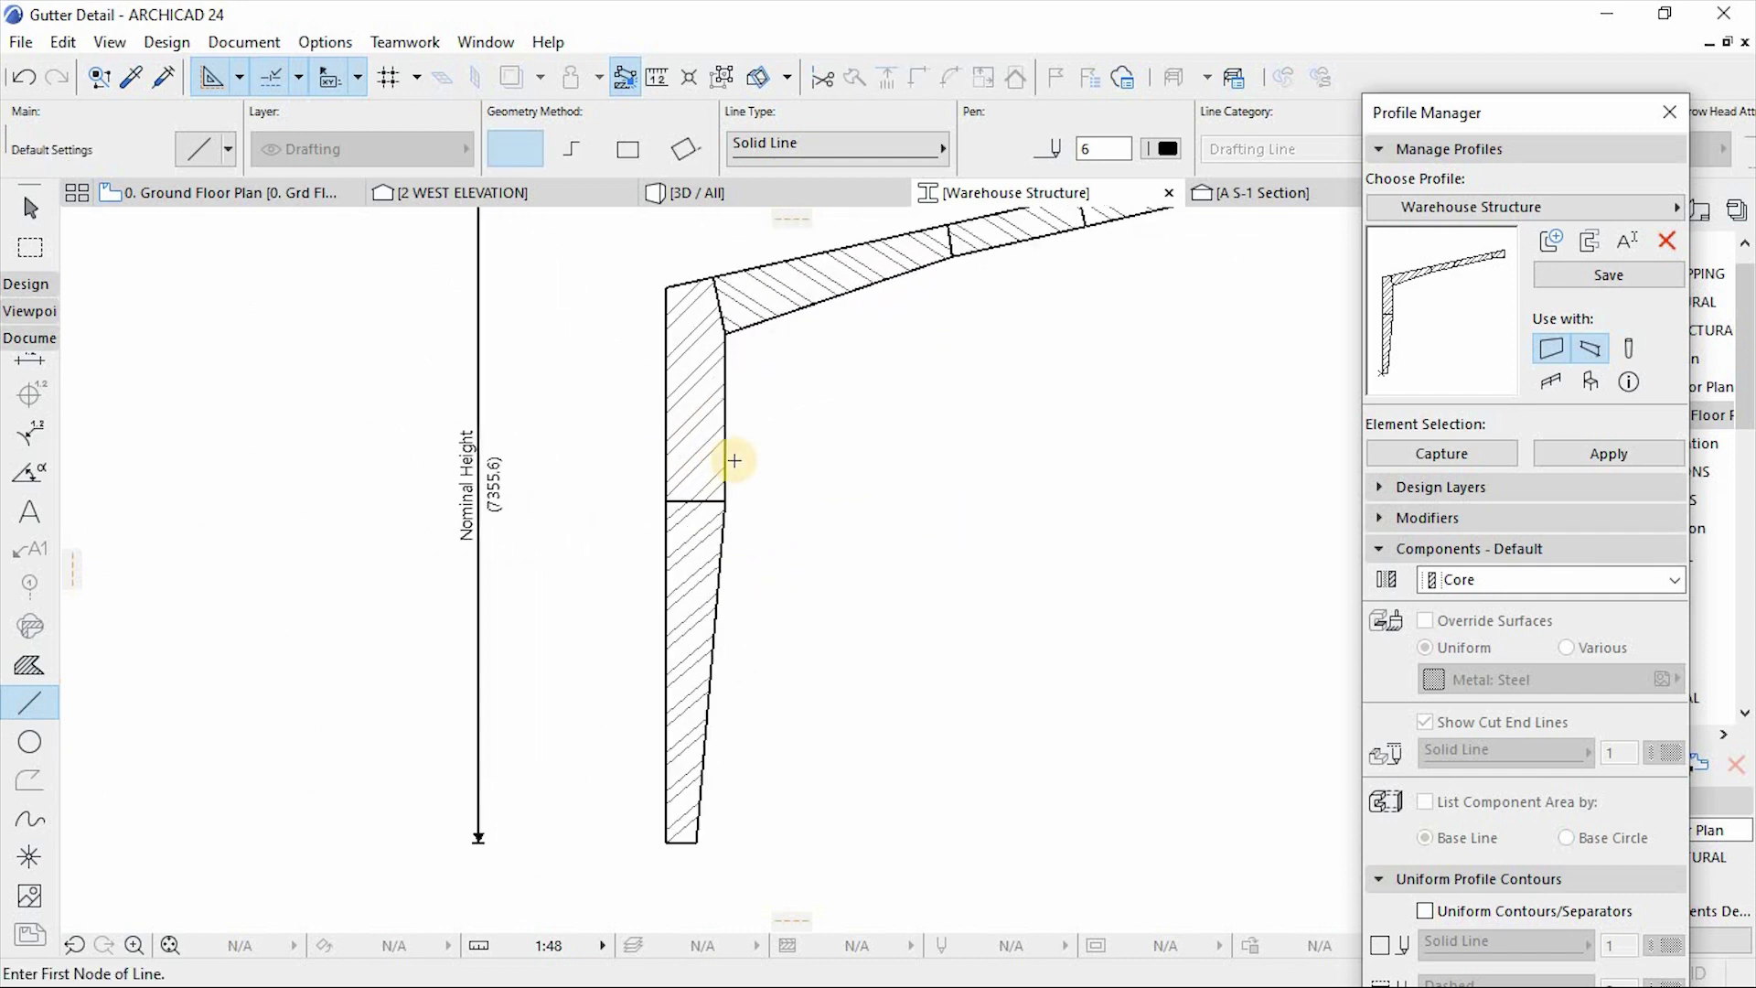
scroll(688, 513, "down", 5)
scroll(692, 439, "up", 4)
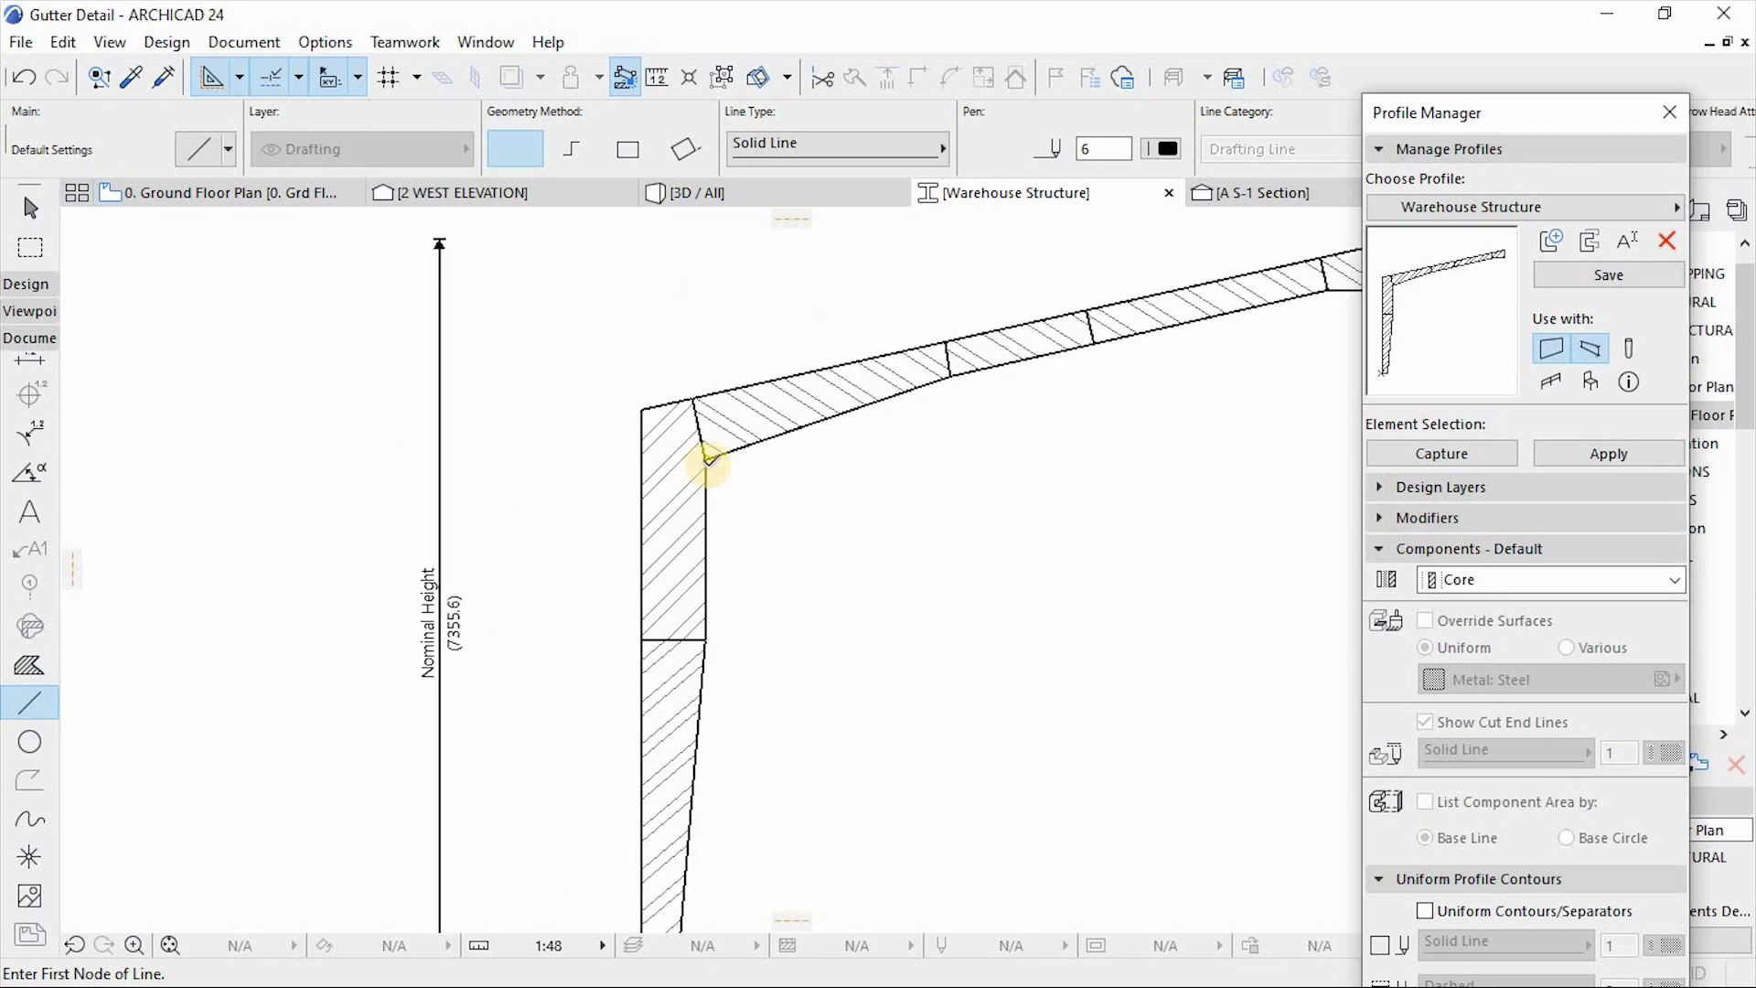
scroll(709, 454, "up", 3)
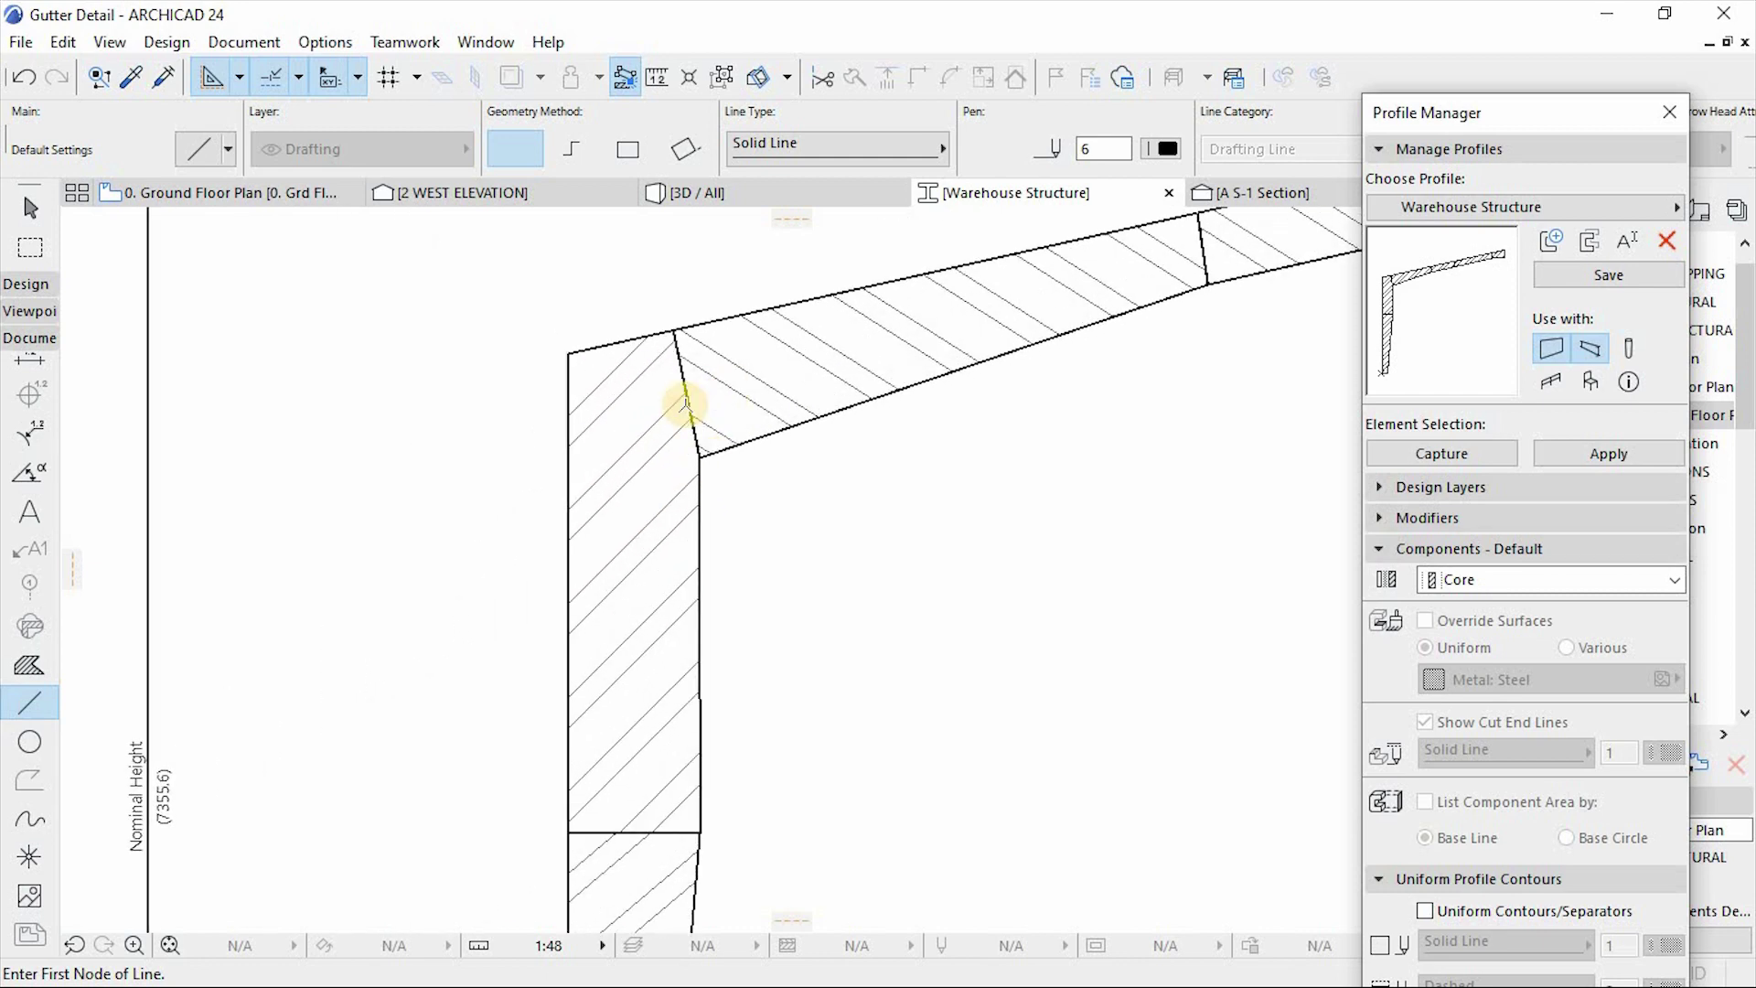
key("Escape")
left_click(647, 423)
scroll(657, 397, "down", 2)
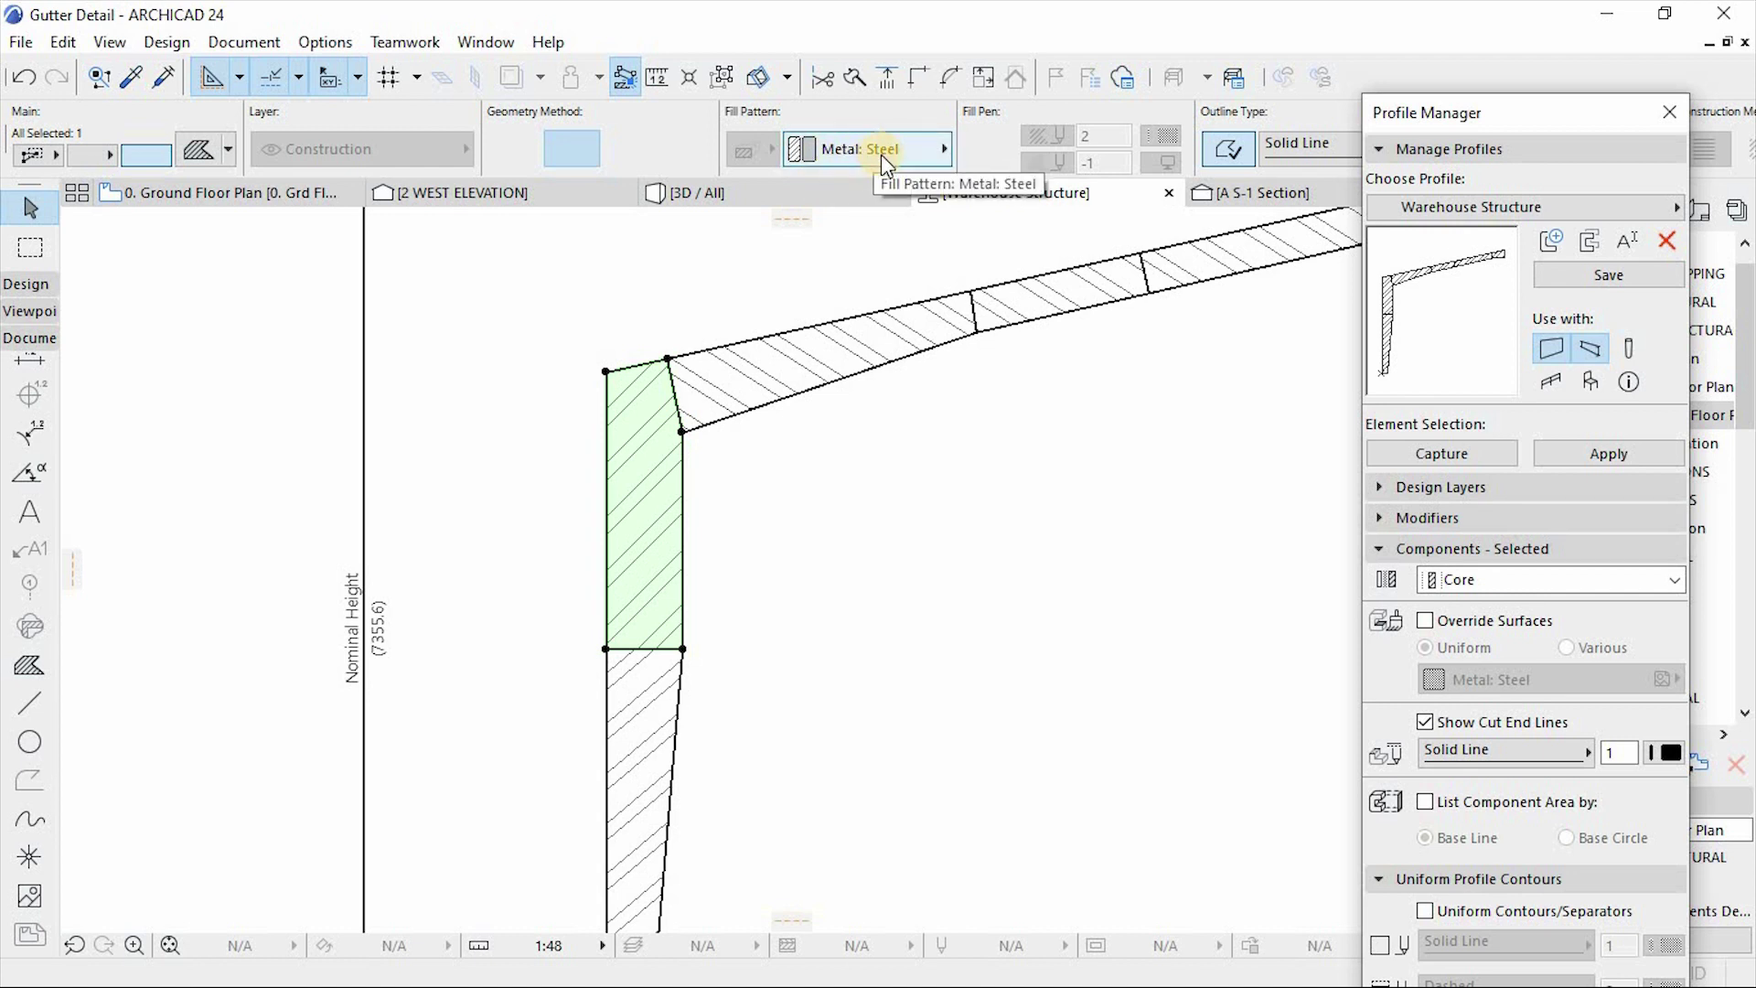
scroll(674, 416, "down", 3)
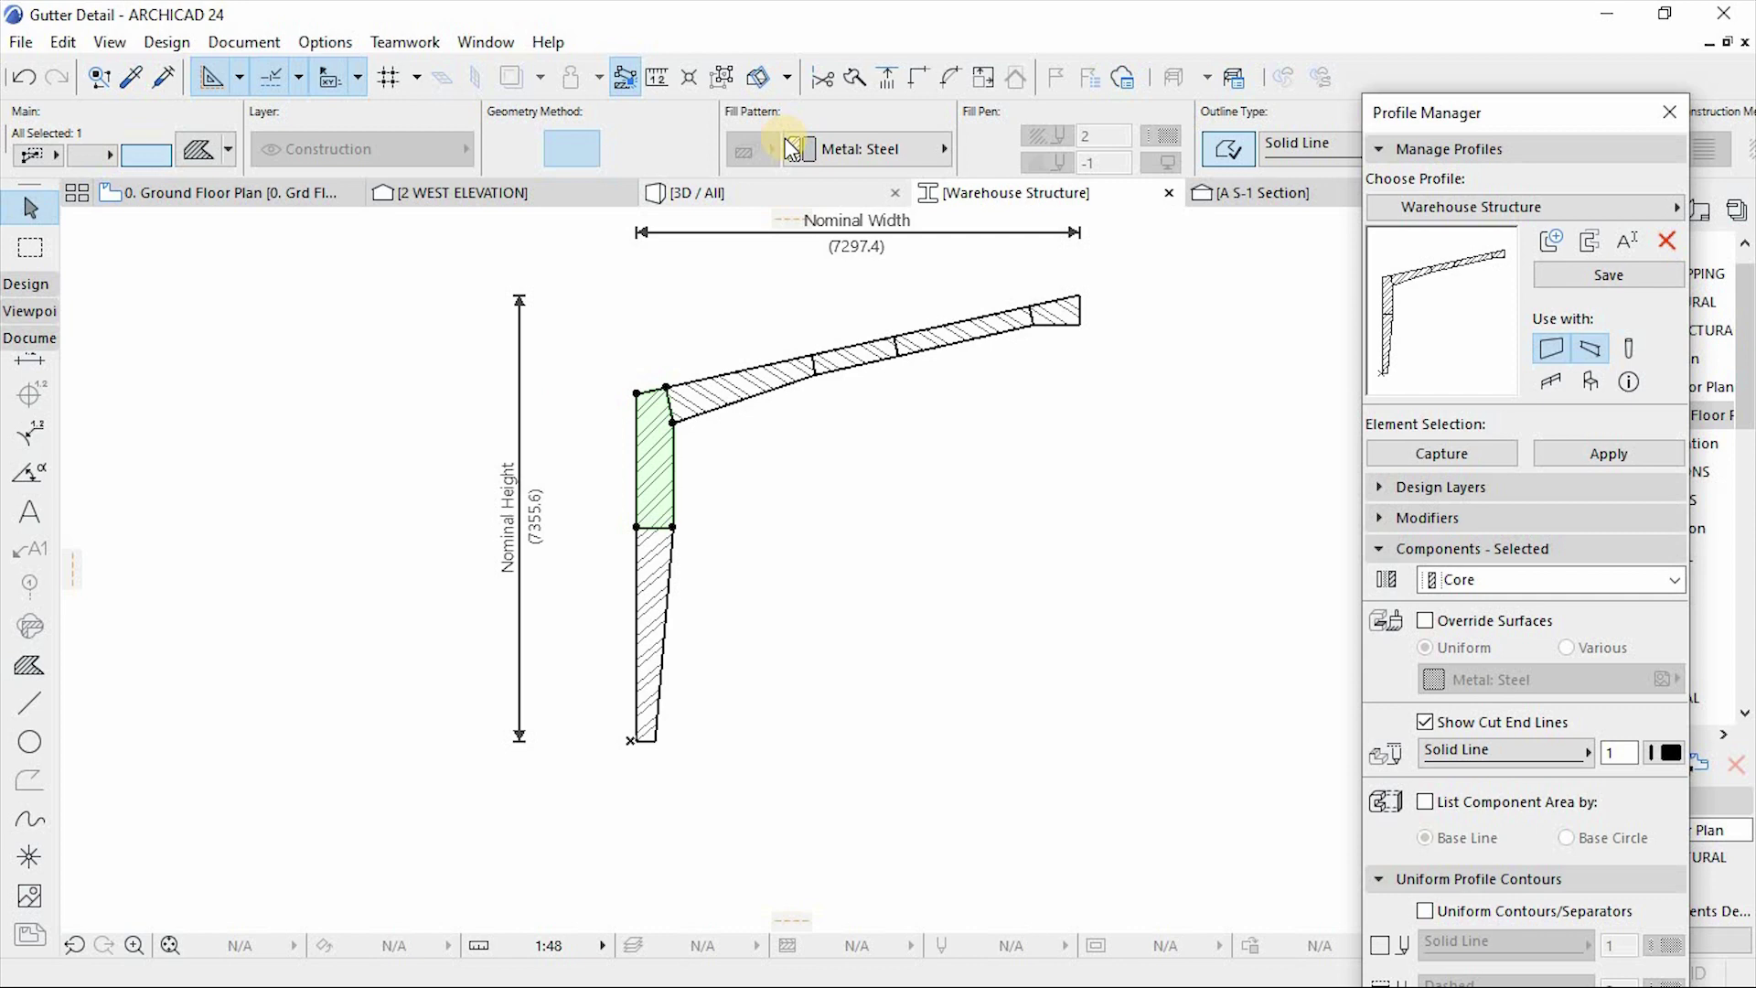
Step: Review the outline type choices and contour pen of the upper column fill, then deselect it
scroll(774, 143, "down", 2)
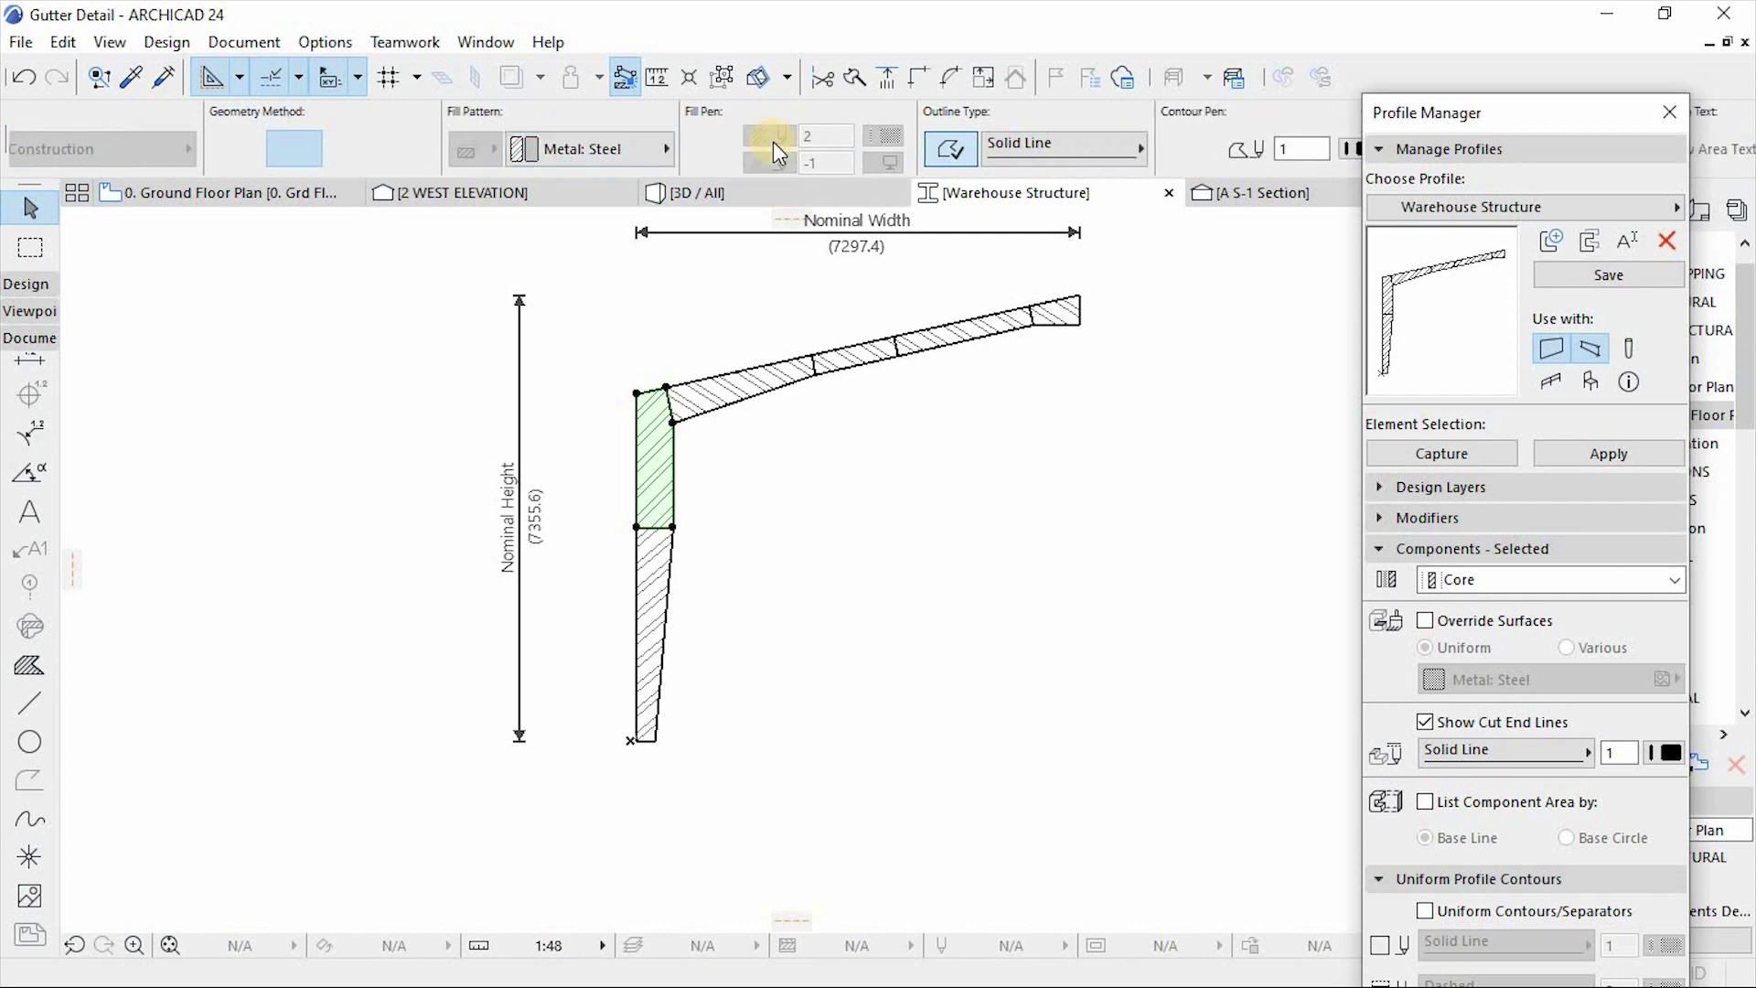
left_click(1047, 155)
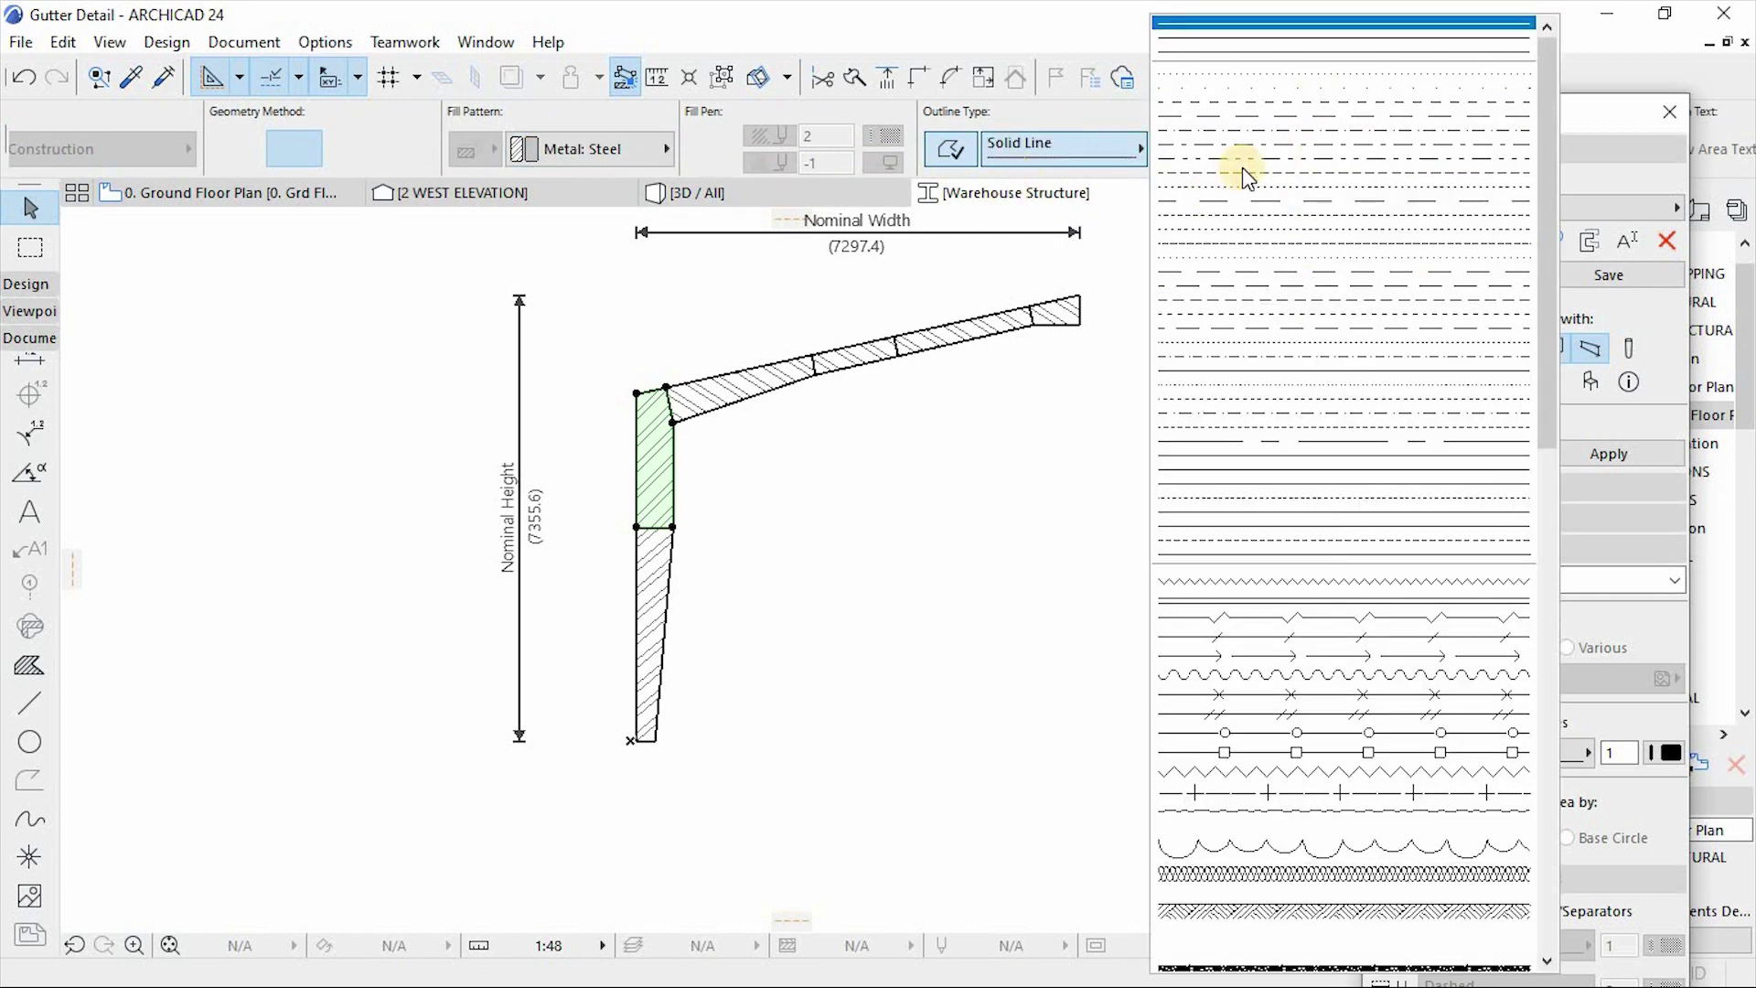
left_click(1099, 114)
scroll(827, 156, "down", 5)
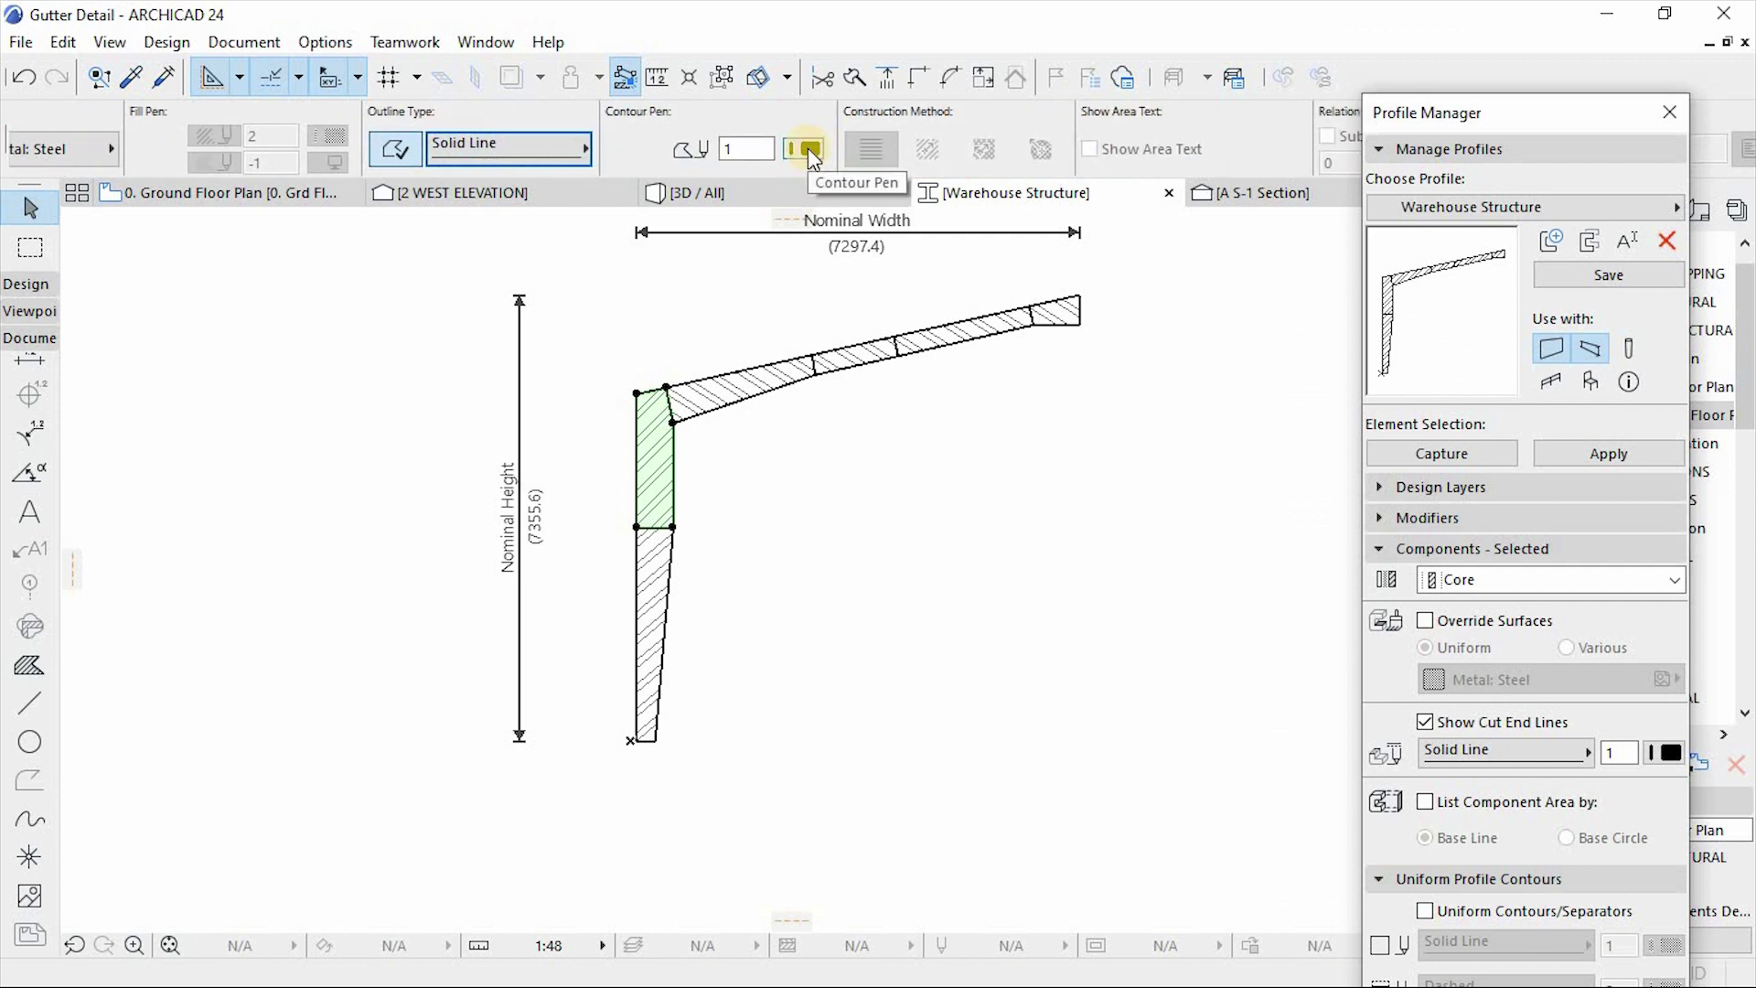
scroll(673, 603, "up", 4)
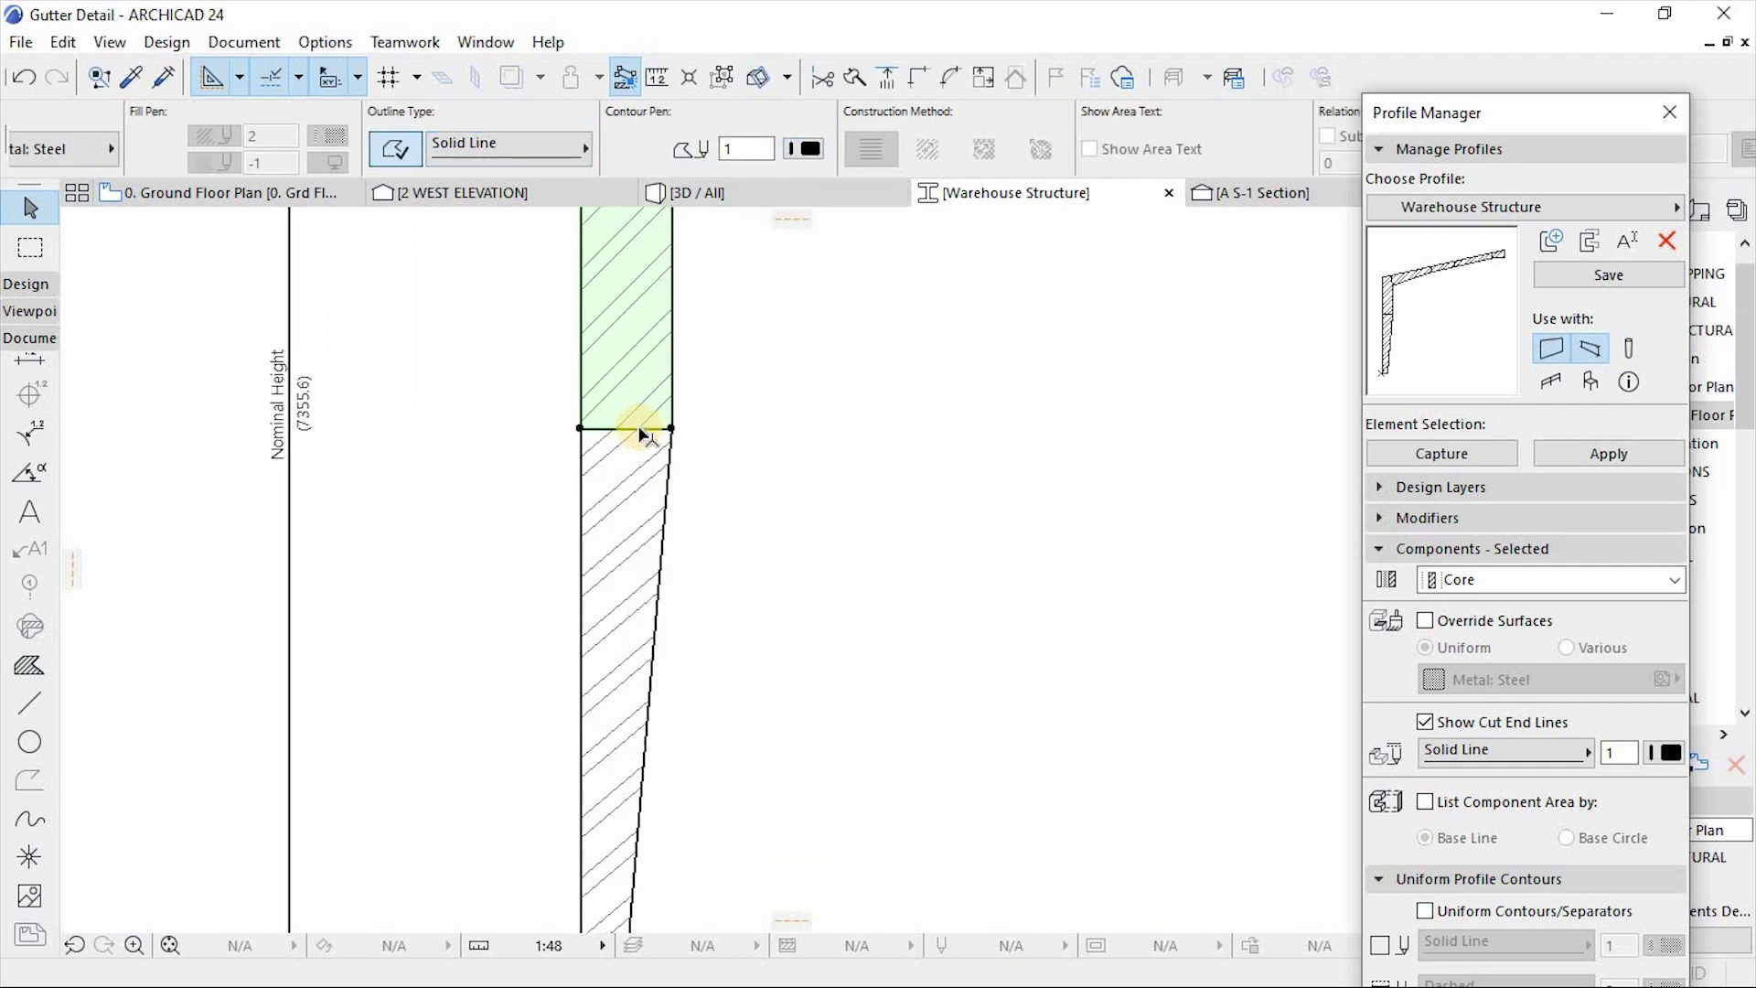
scroll(639, 427, "up", 3)
scroll(721, 489, "down", 6)
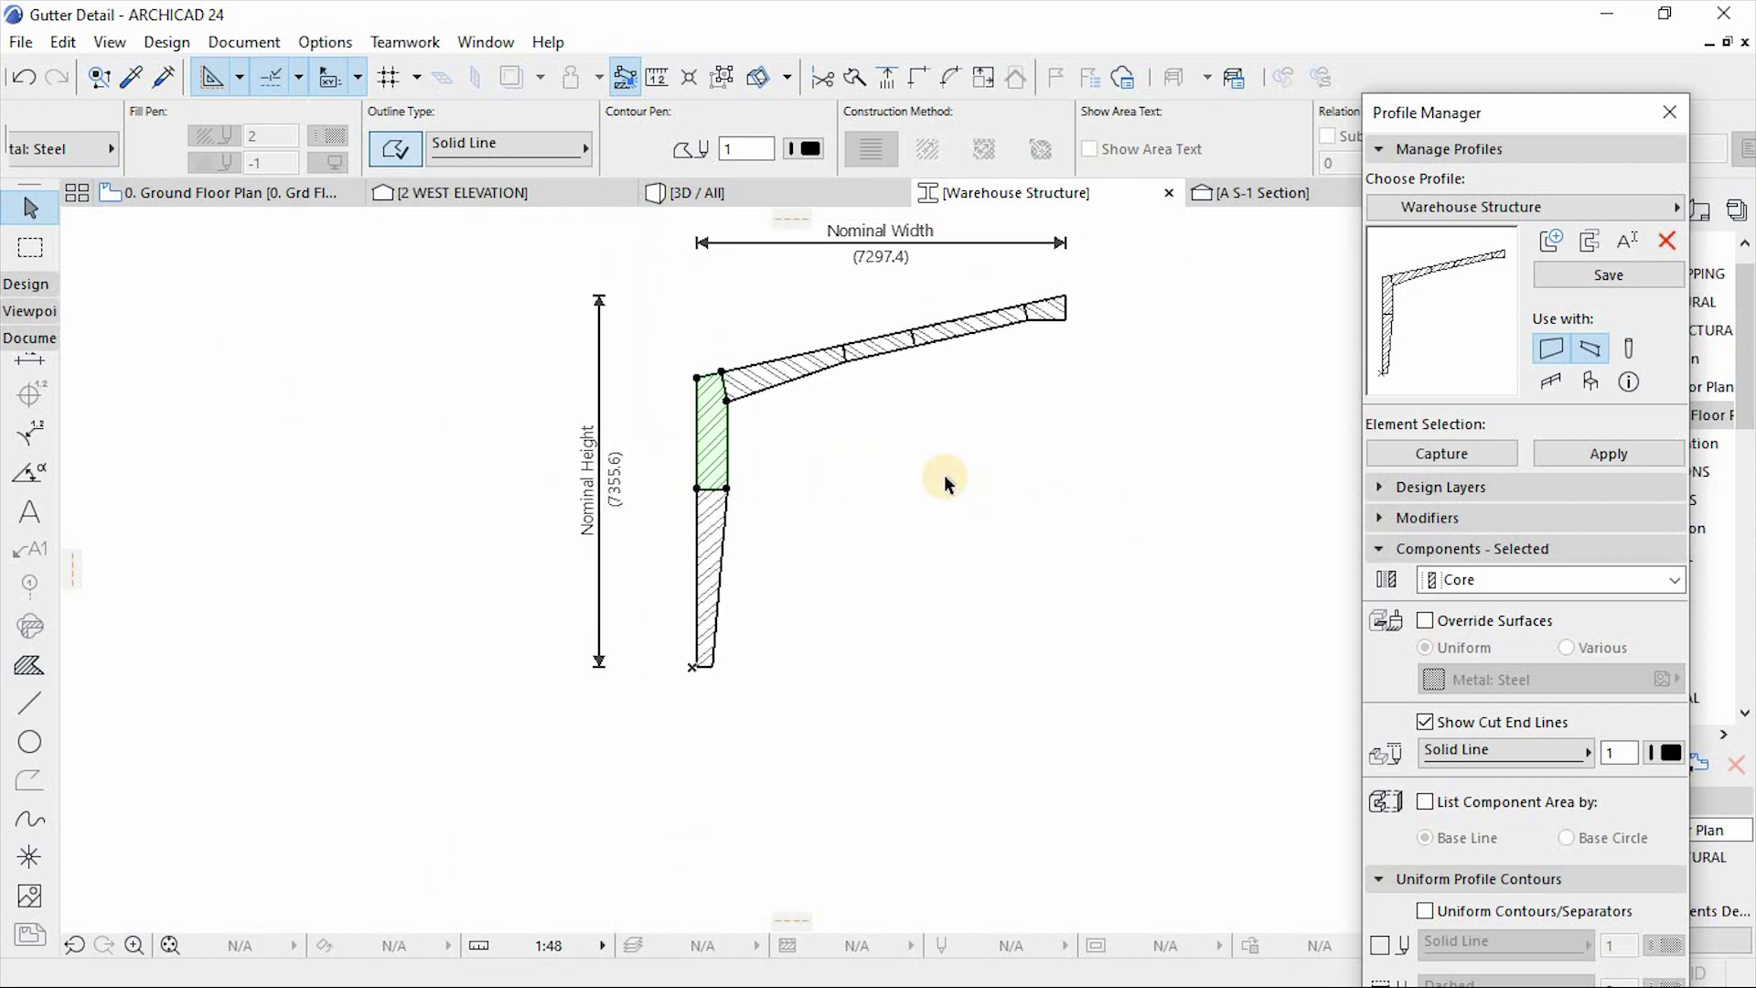
key("Escape")
Step: Examine close up the joint between the tapered rafter segment and the adjoining straight segment for a gap between the fills
scroll(951, 320, "up", 8)
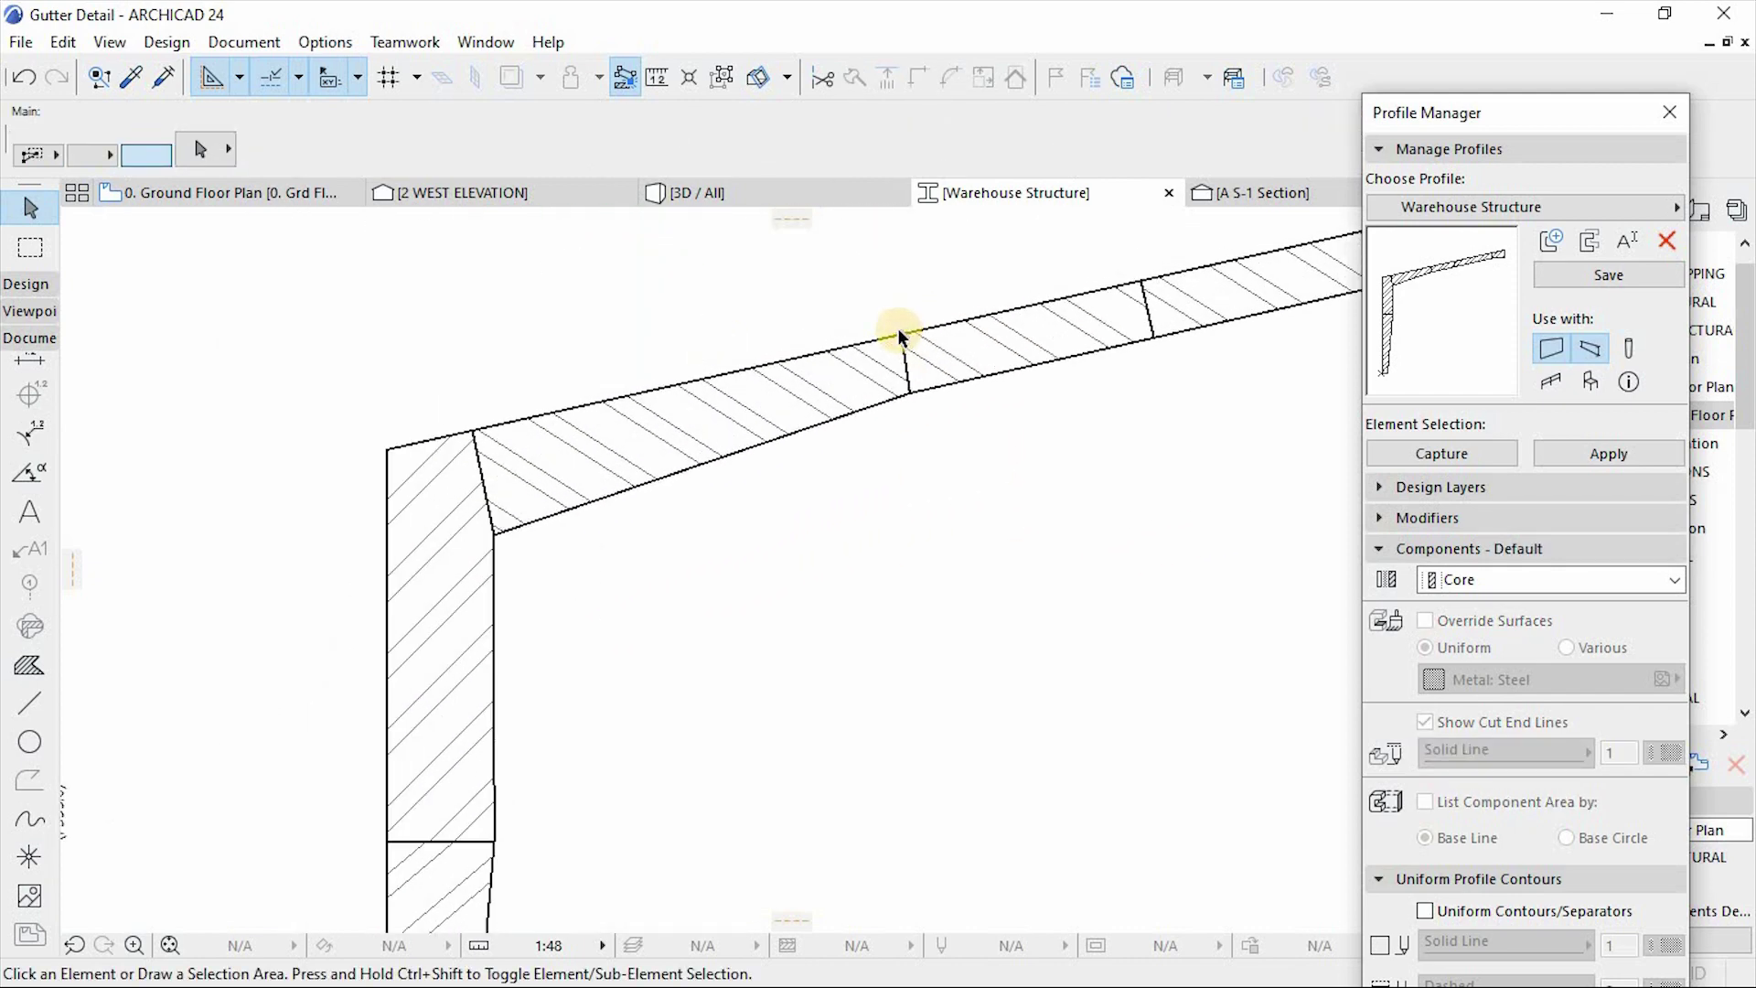
scroll(901, 347, "up", 8)
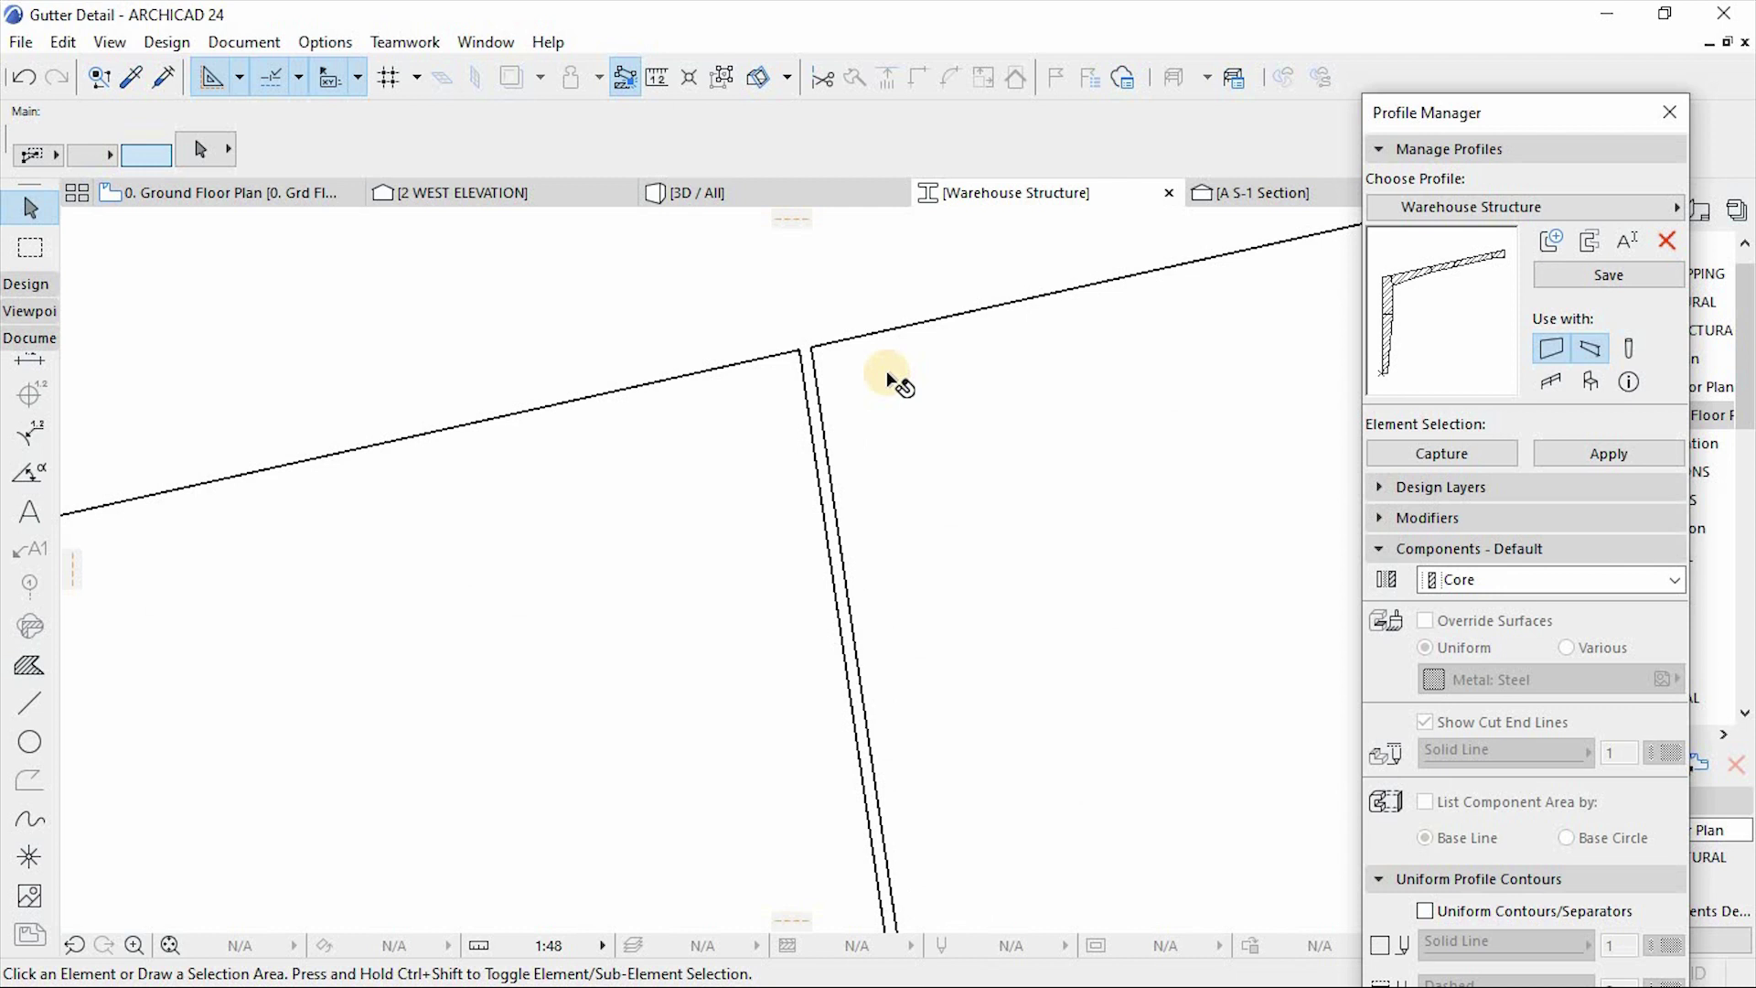
scroll(905, 393, "up", 4)
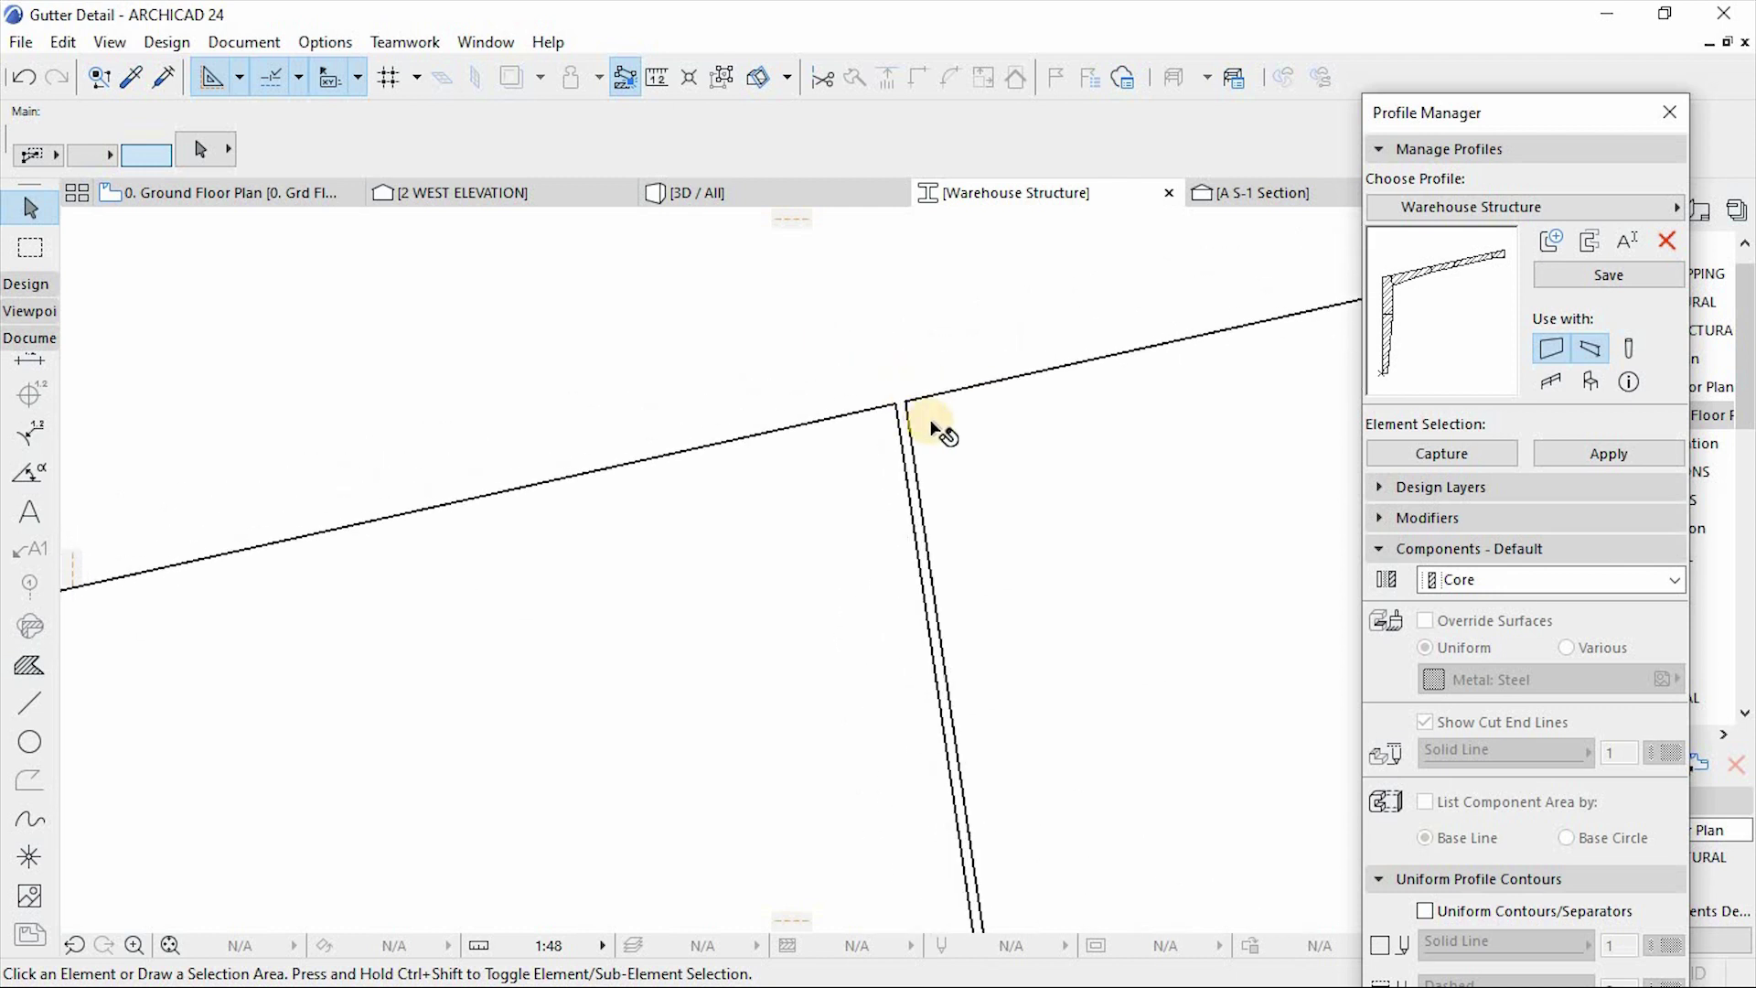
scroll(909, 393, "up", 2)
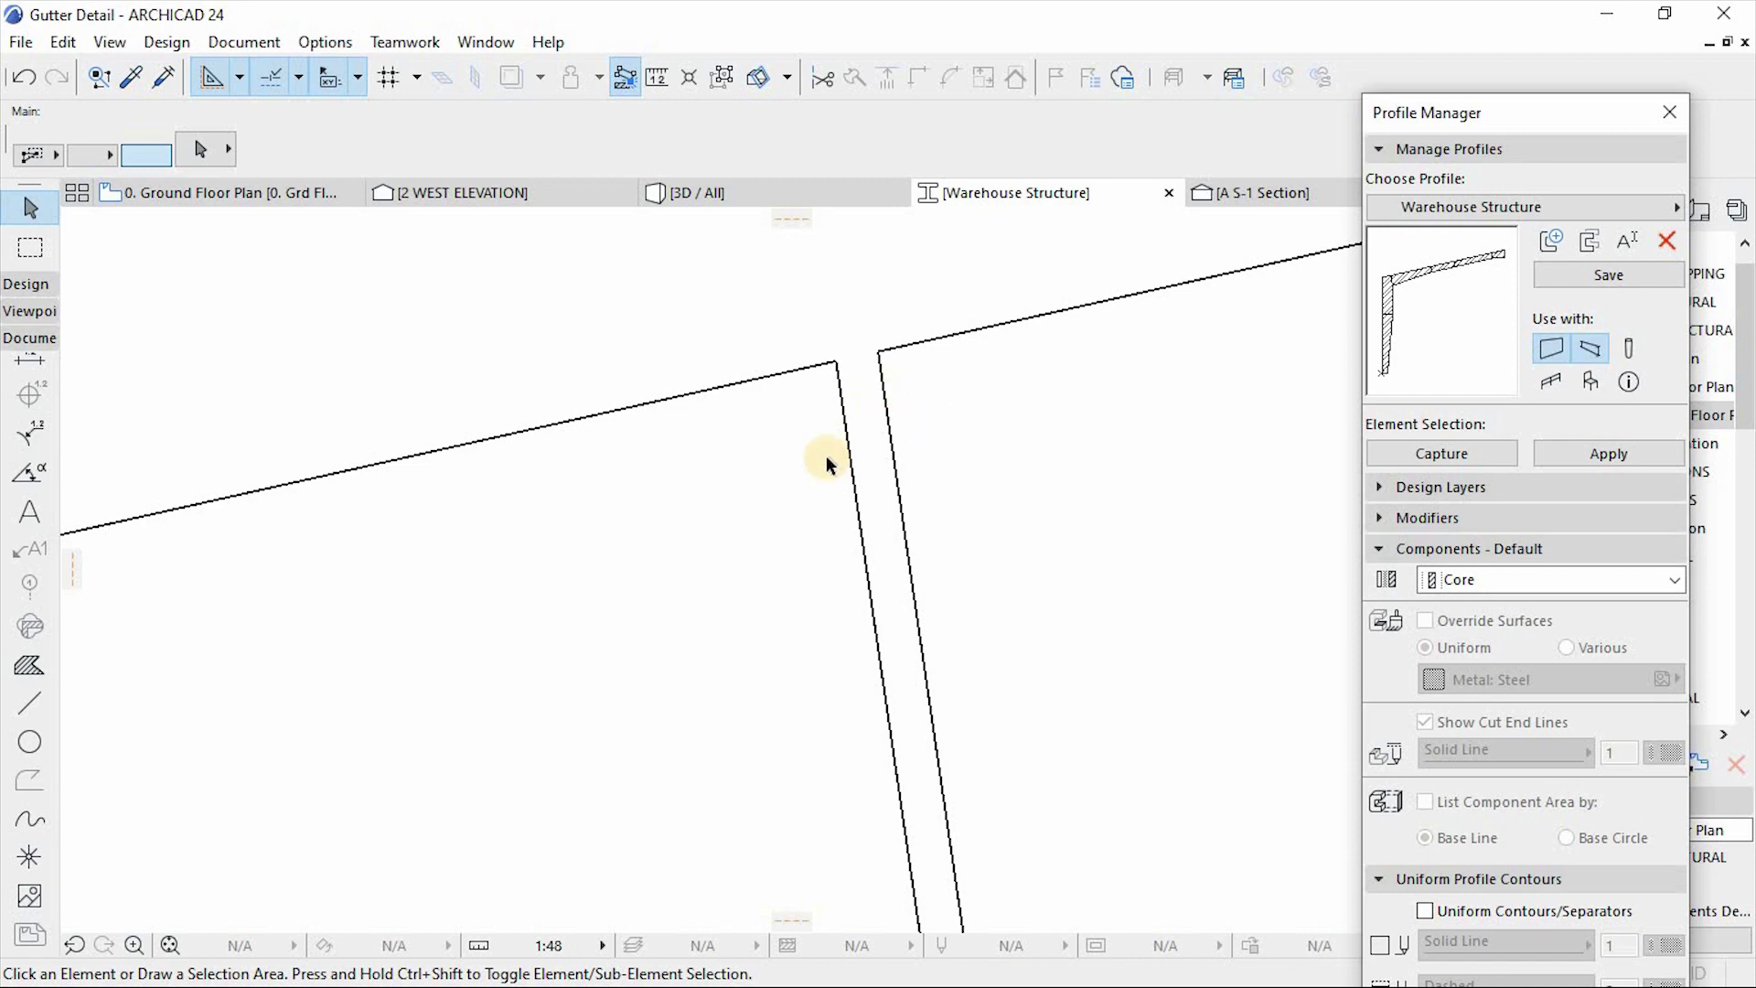
scroll(826, 462, "down", 5)
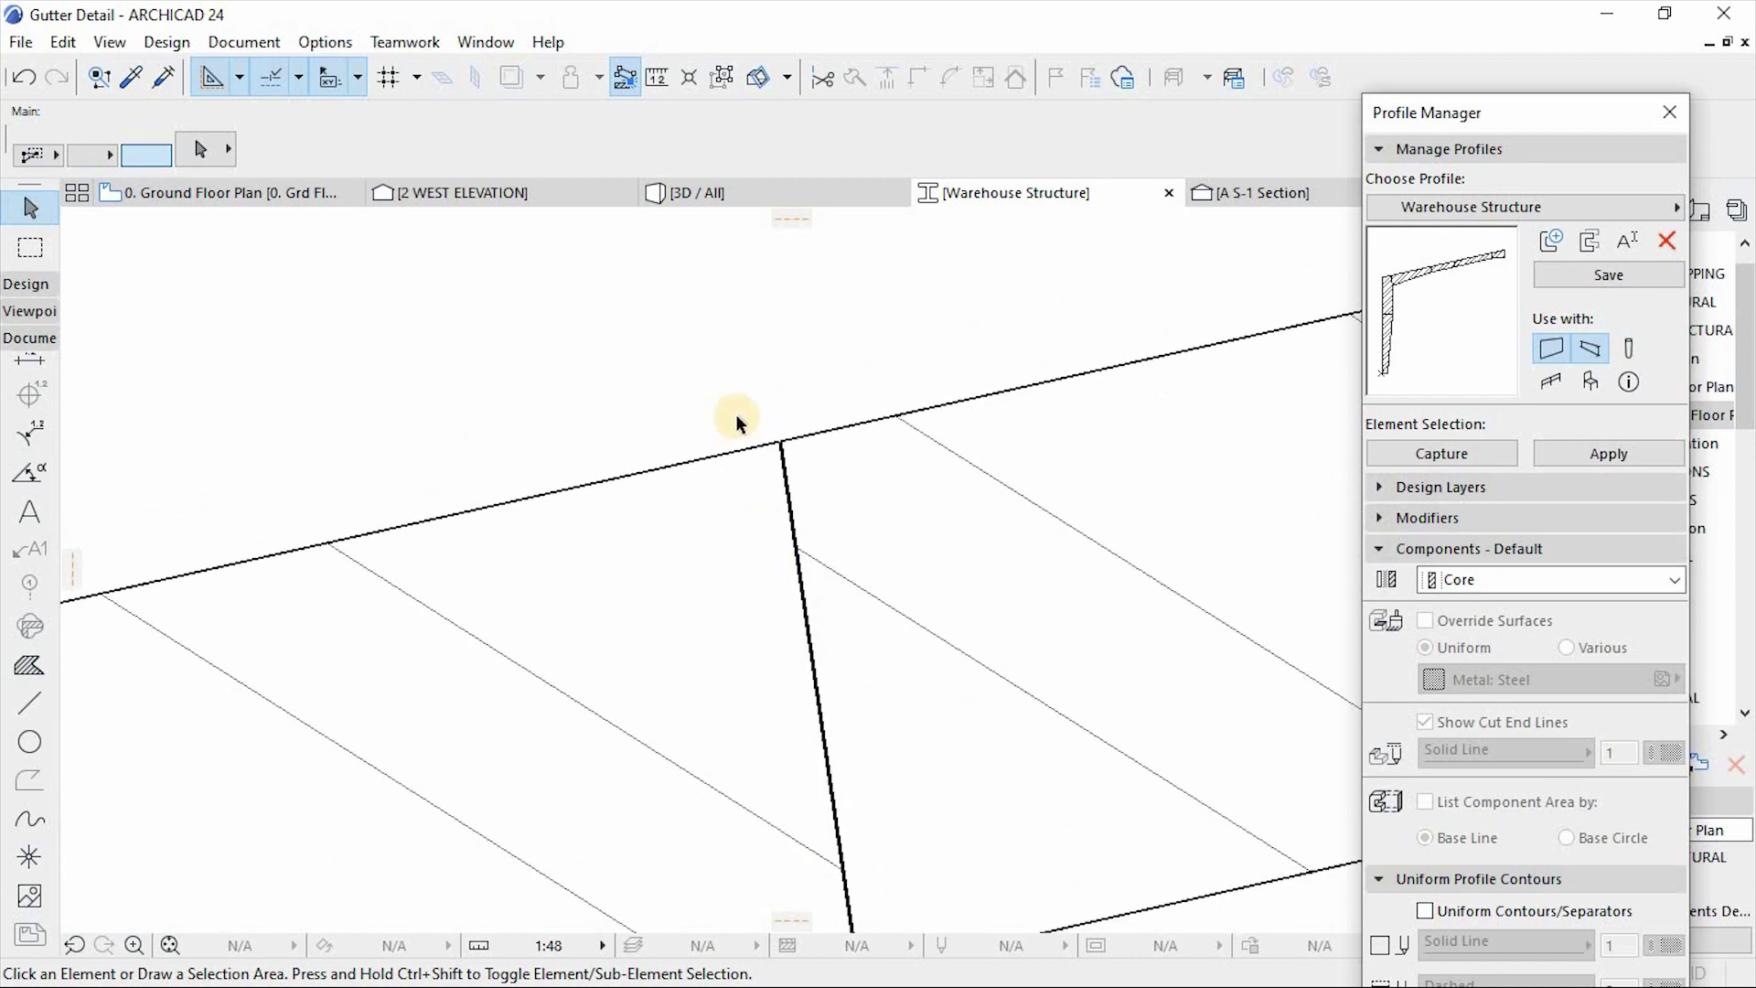
scroll(736, 420, "down", 3)
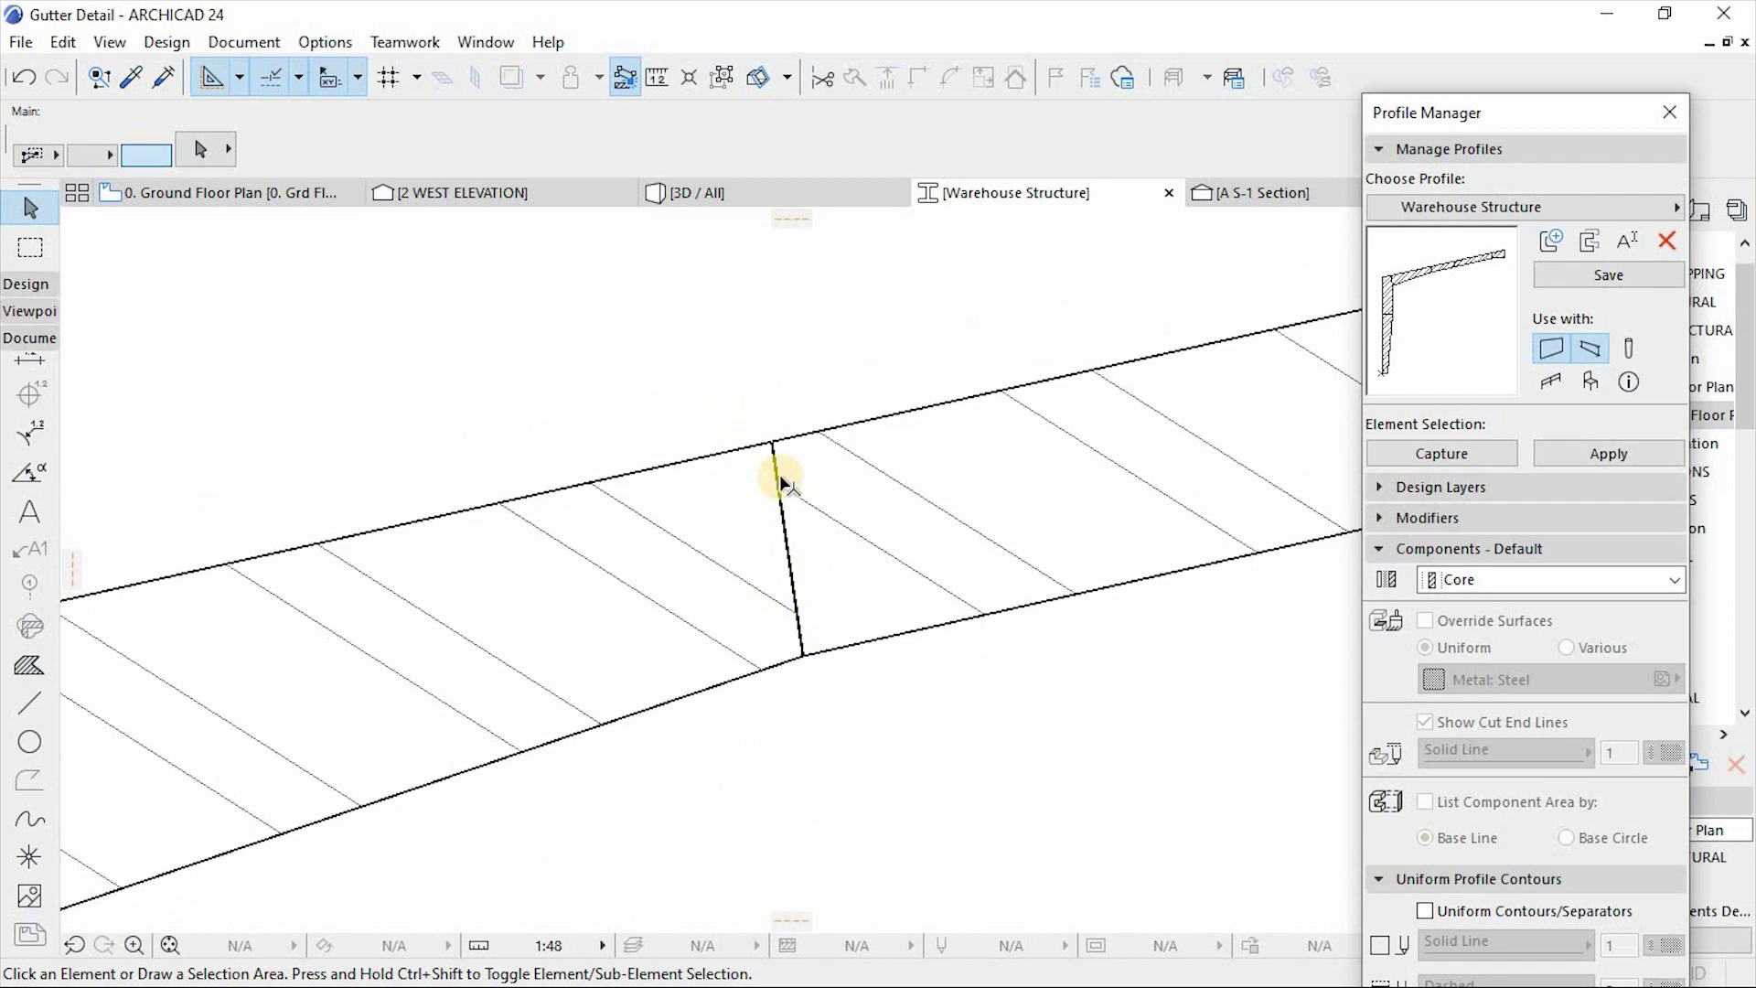
scroll(781, 478, "up", 3)
scroll(783, 358, "down", 2)
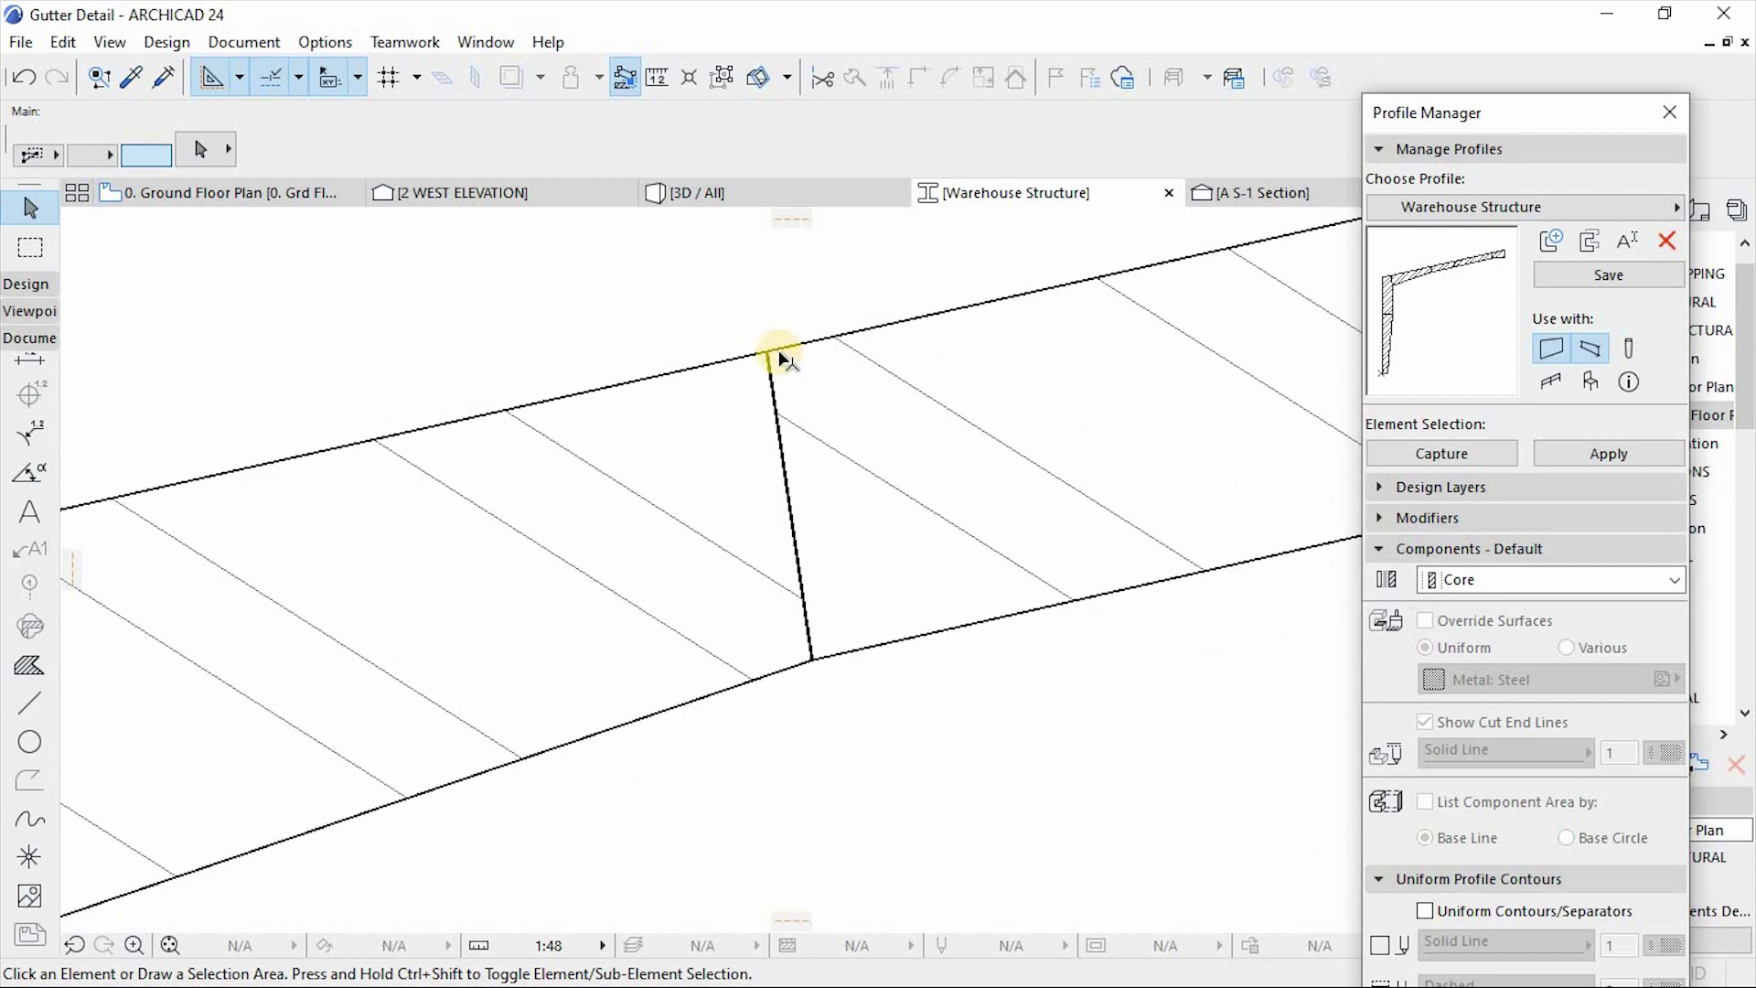
scroll(778, 359, "up", 6)
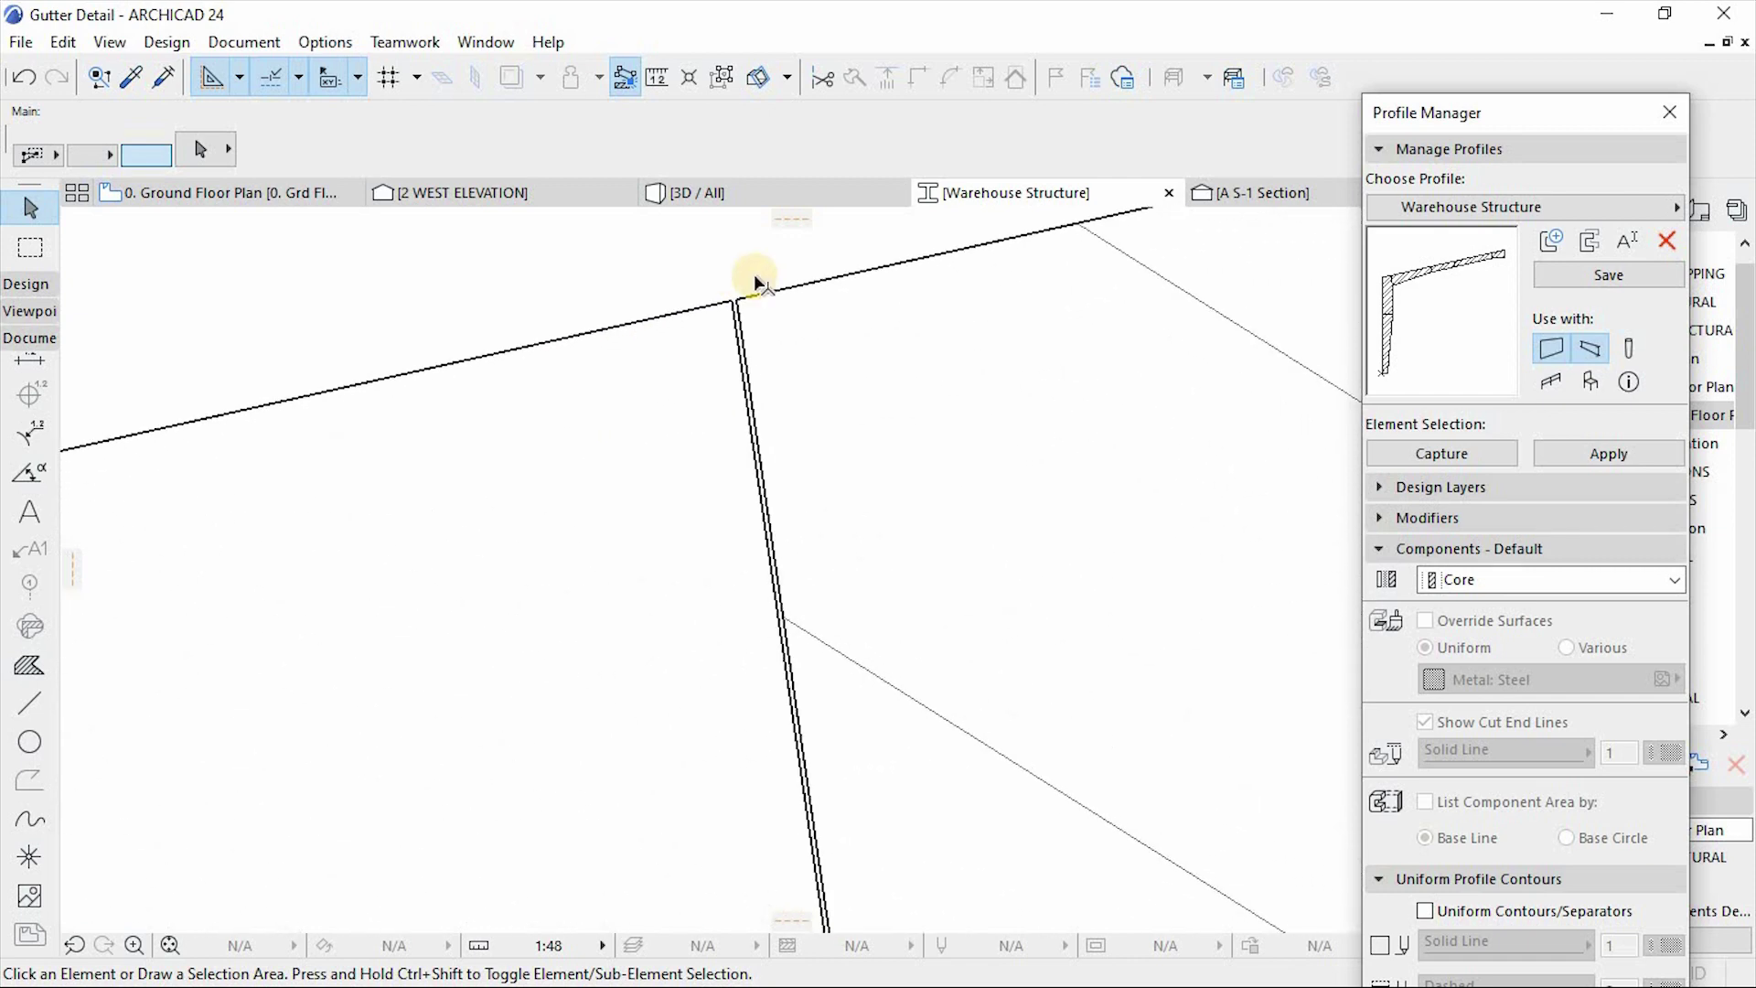
Step: Draw a narrow Metal: Steel polygon fill about 14 mm wide as an end plate on the tapered rafter segment at the joint, and select it
mouse_move(629, 420)
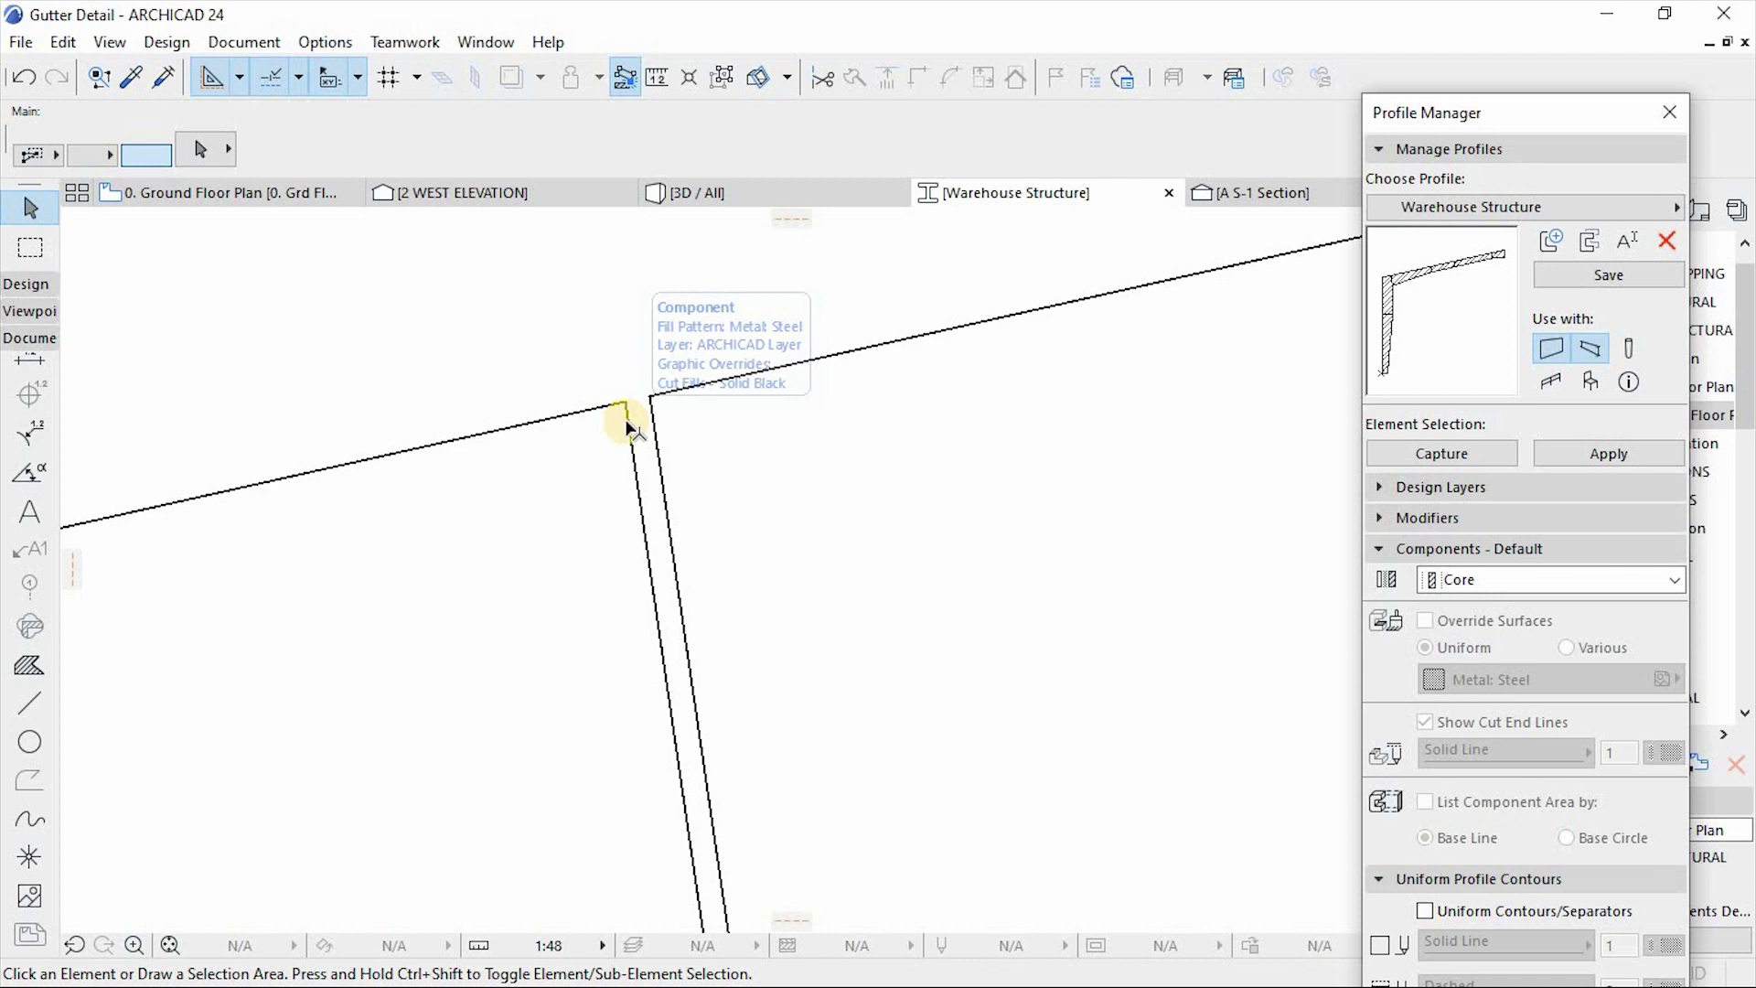
left_click(626, 422, "alt")
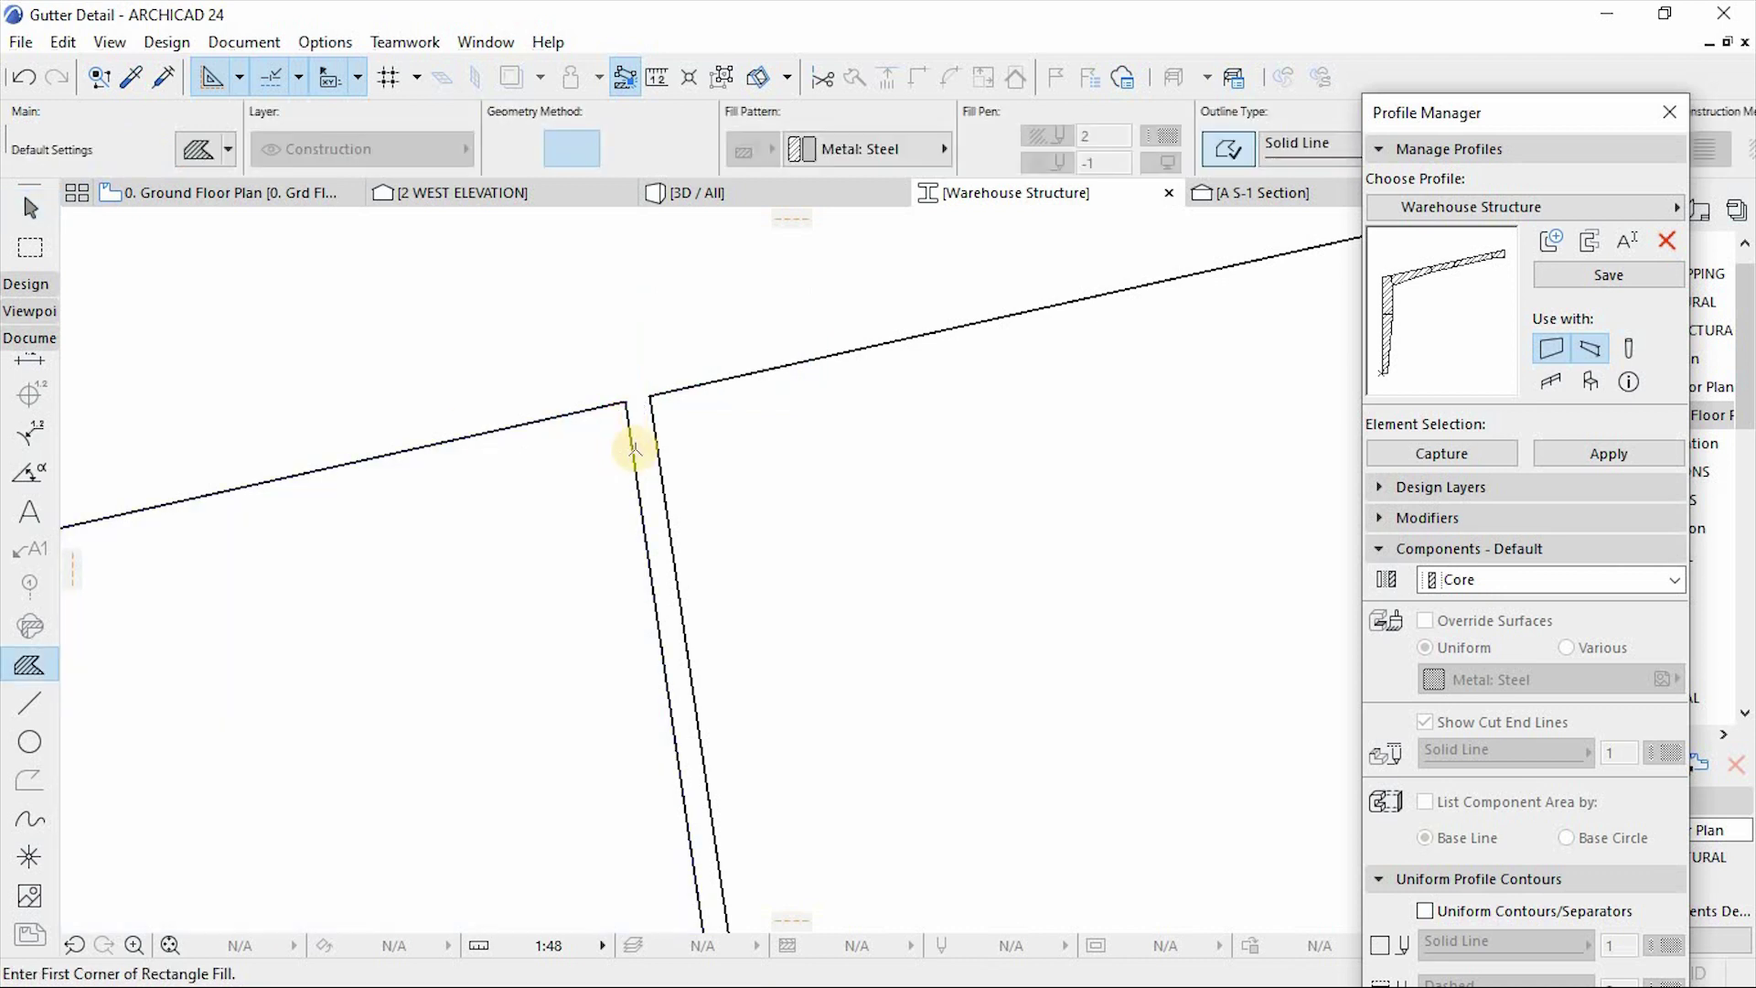
left_click(626, 399)
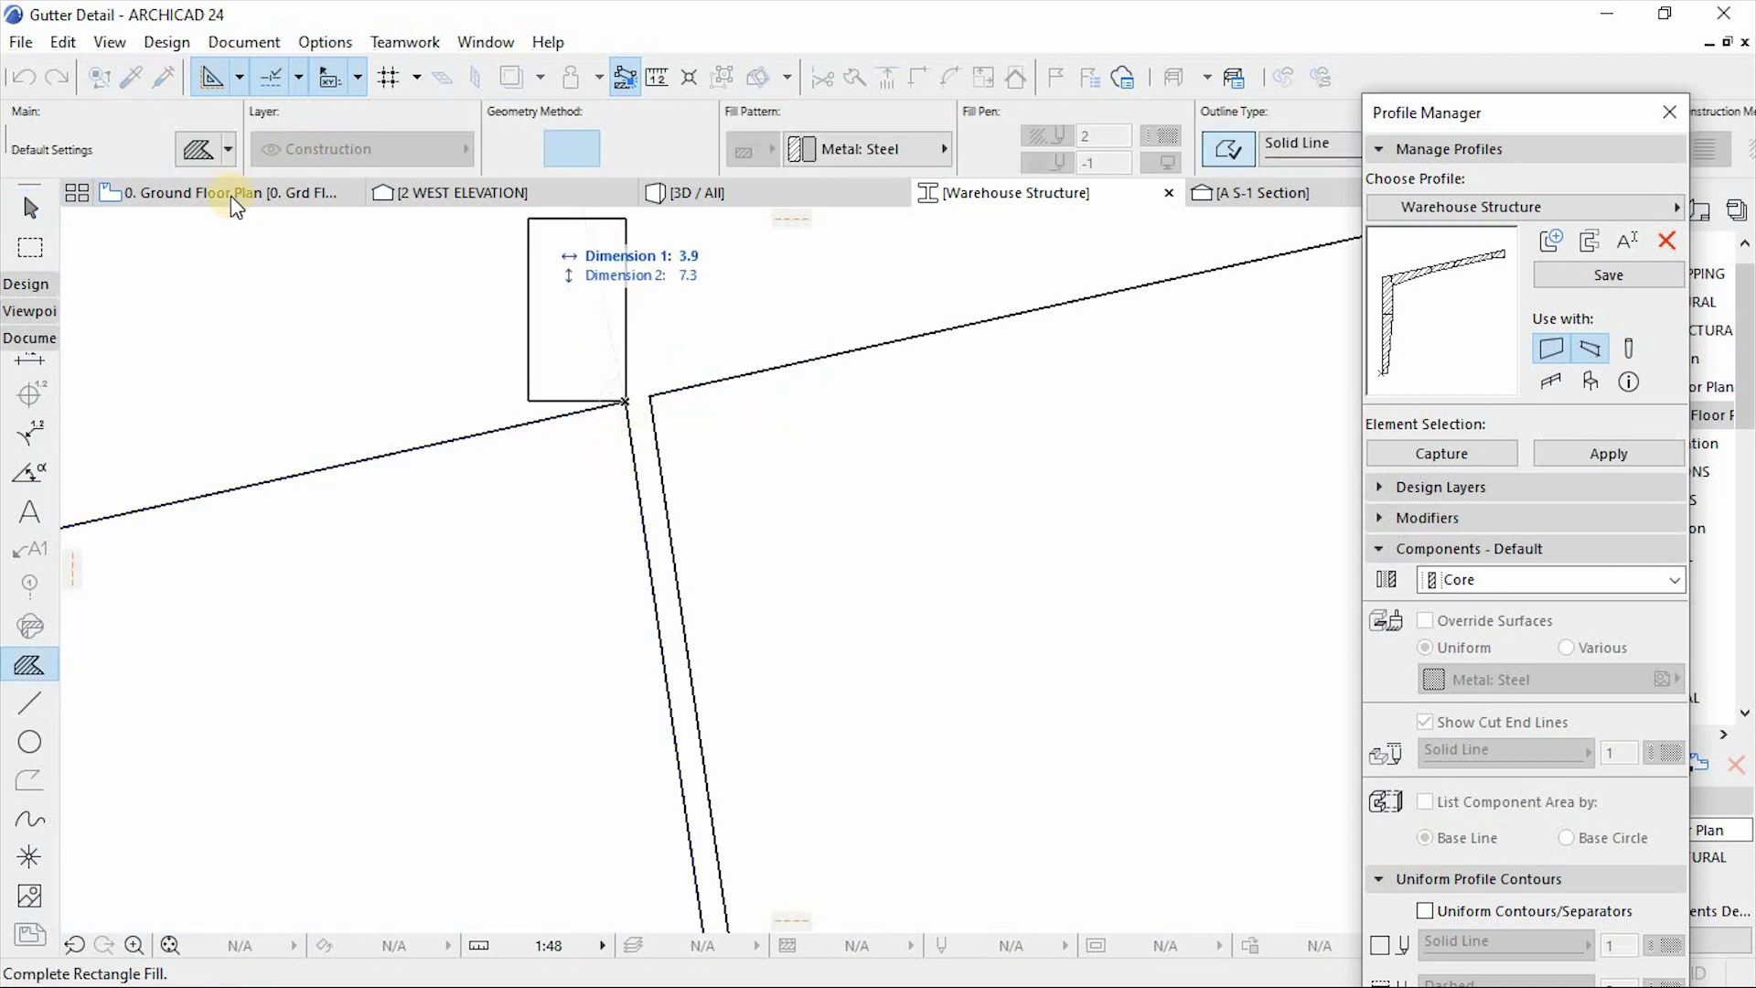
scroll(625, 317, "up", 5)
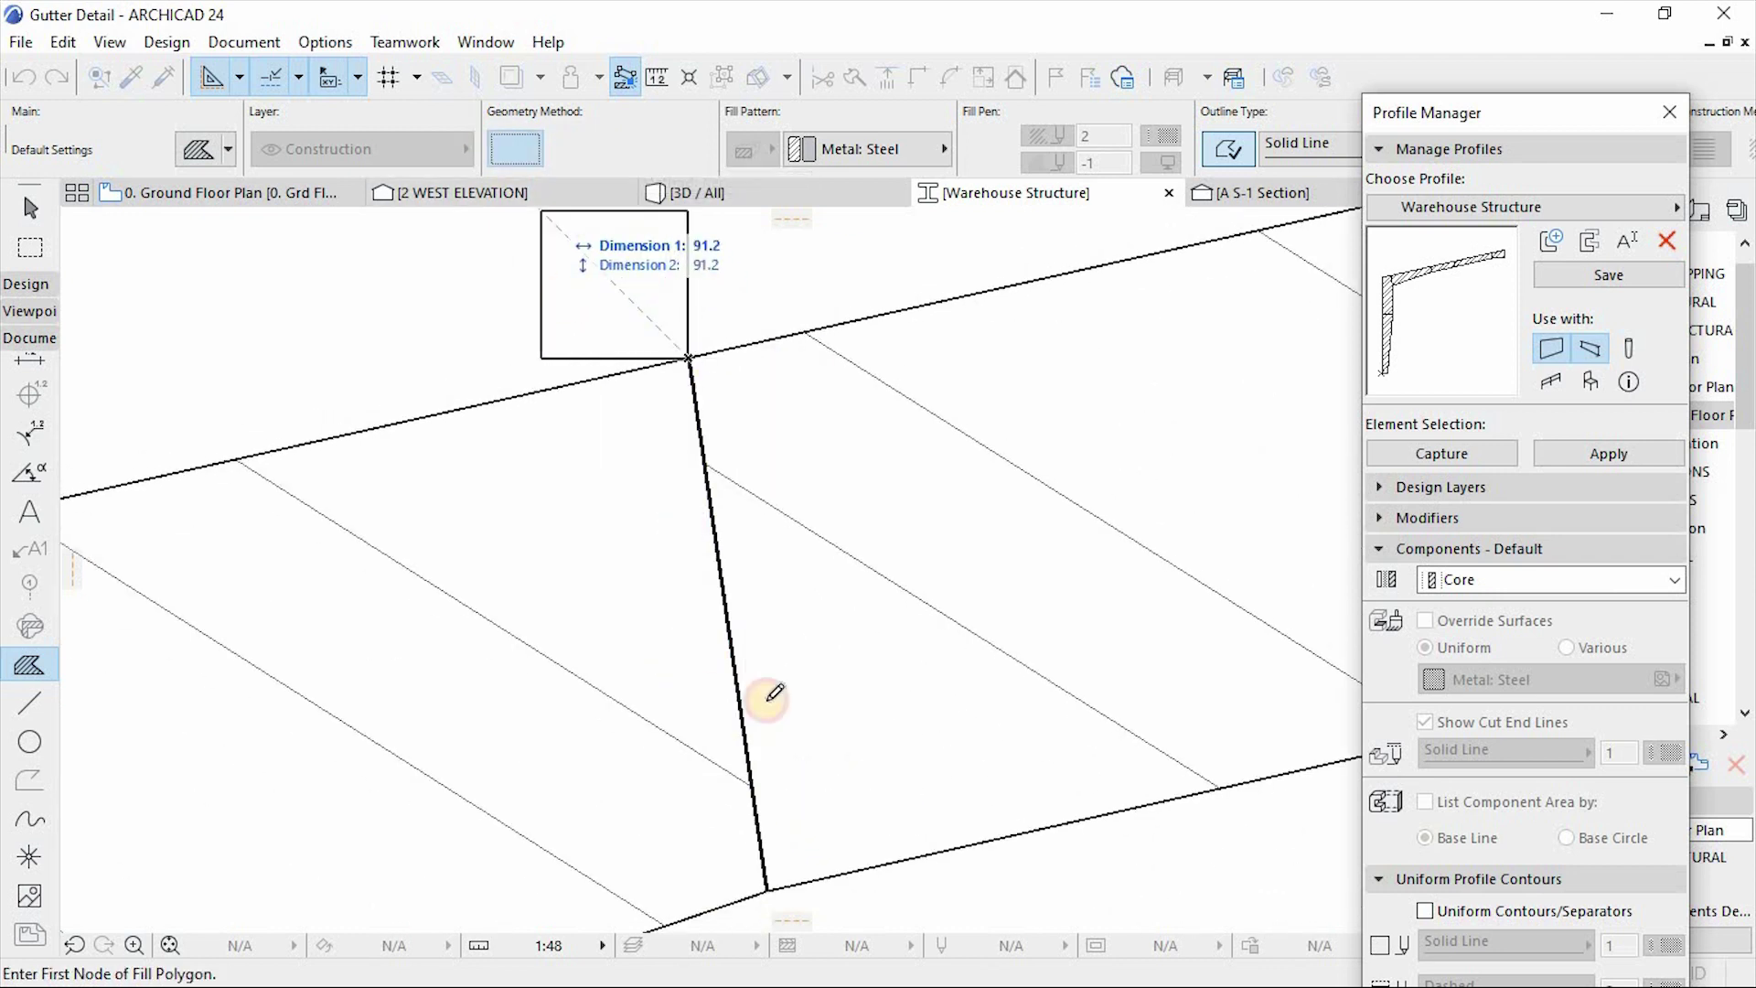
left_click(767, 890)
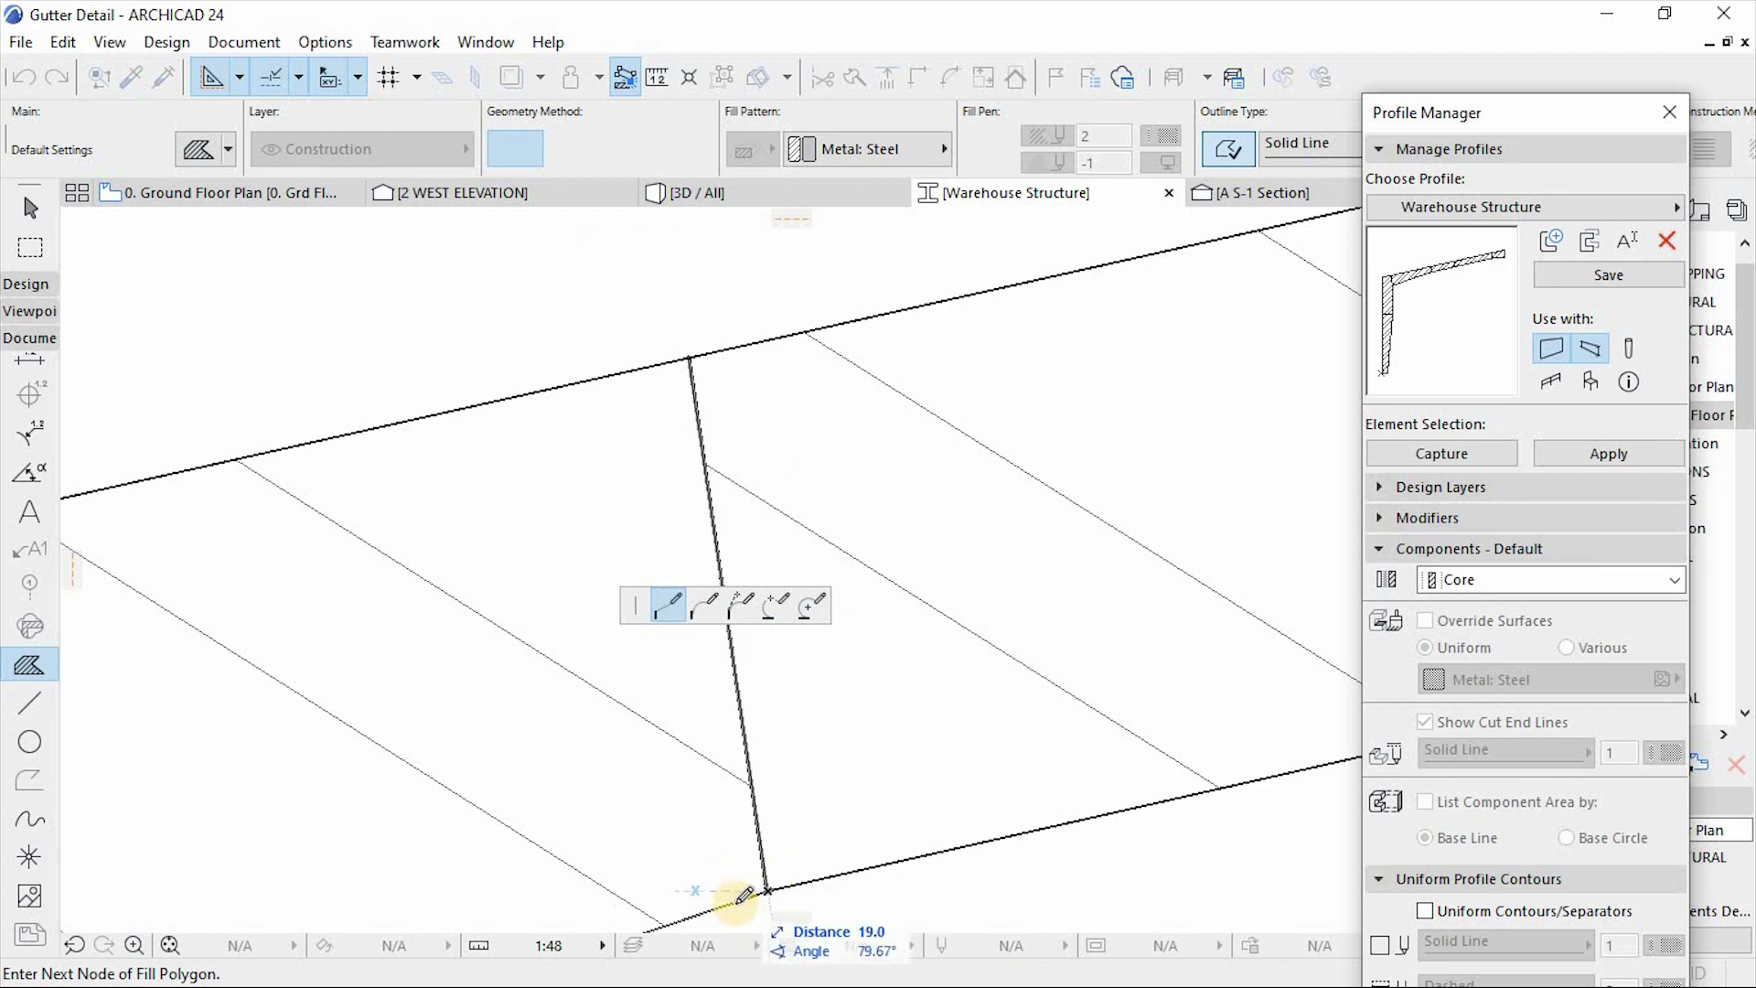
double_click(691, 352)
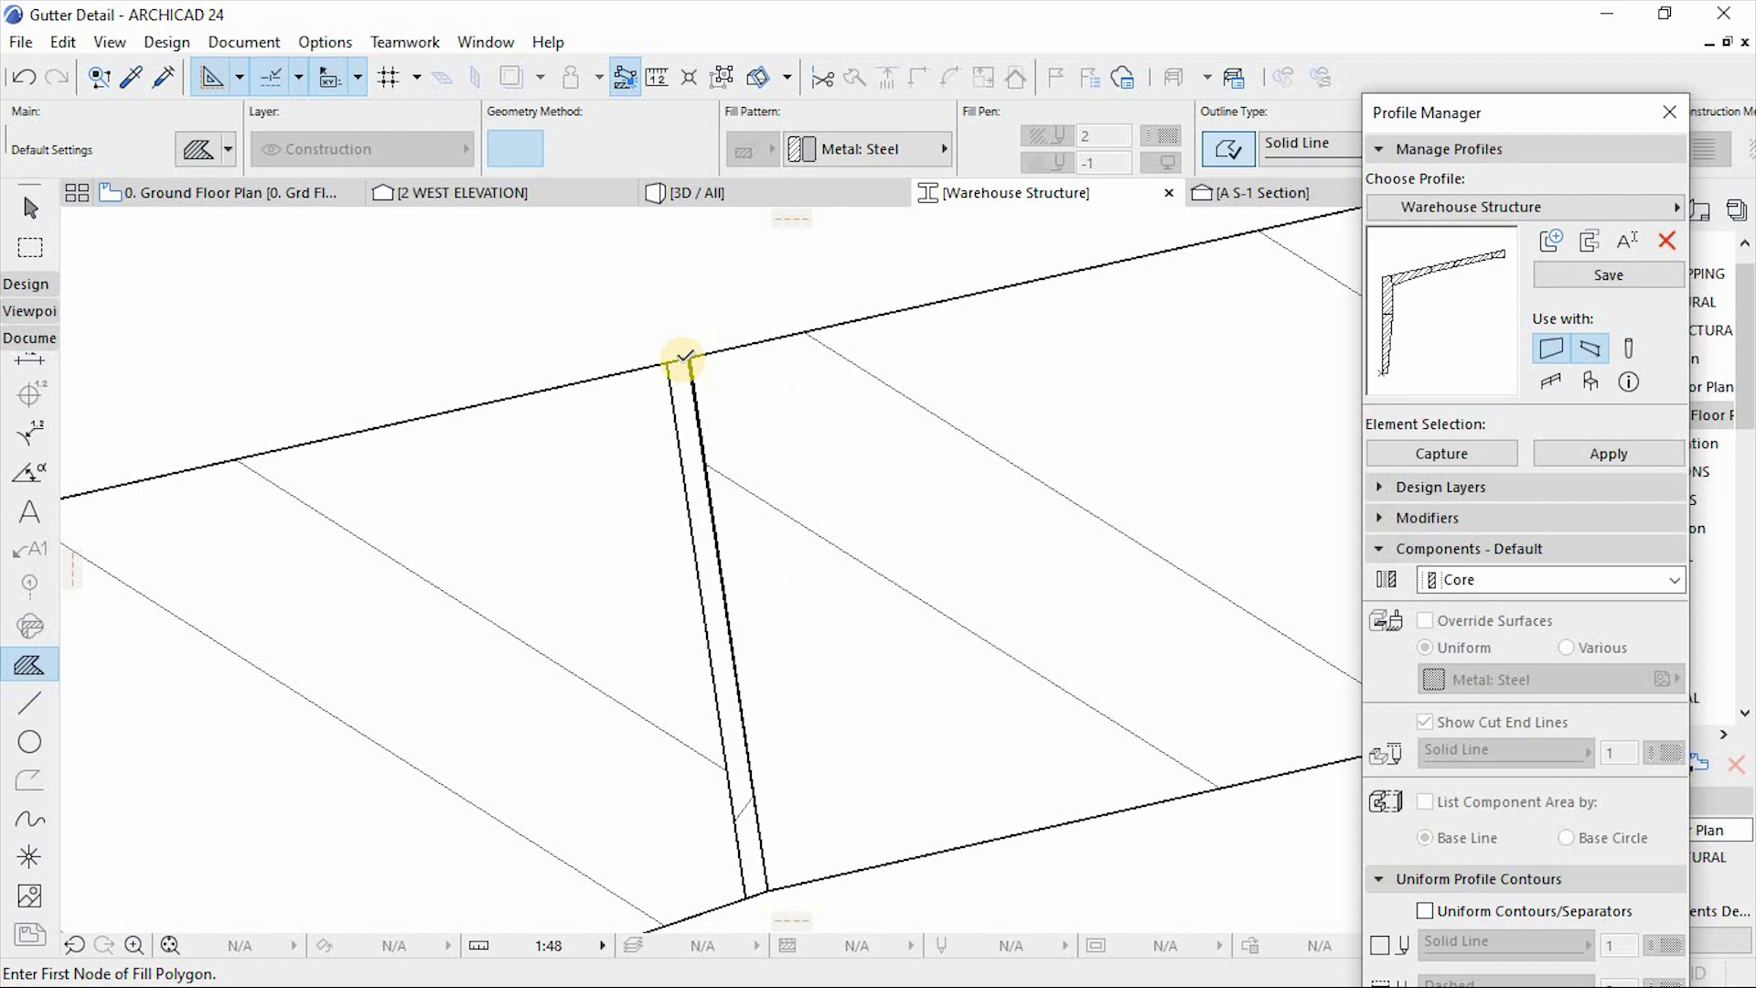
scroll(692, 339, "up", 5)
scroll(692, 333, "up", 4)
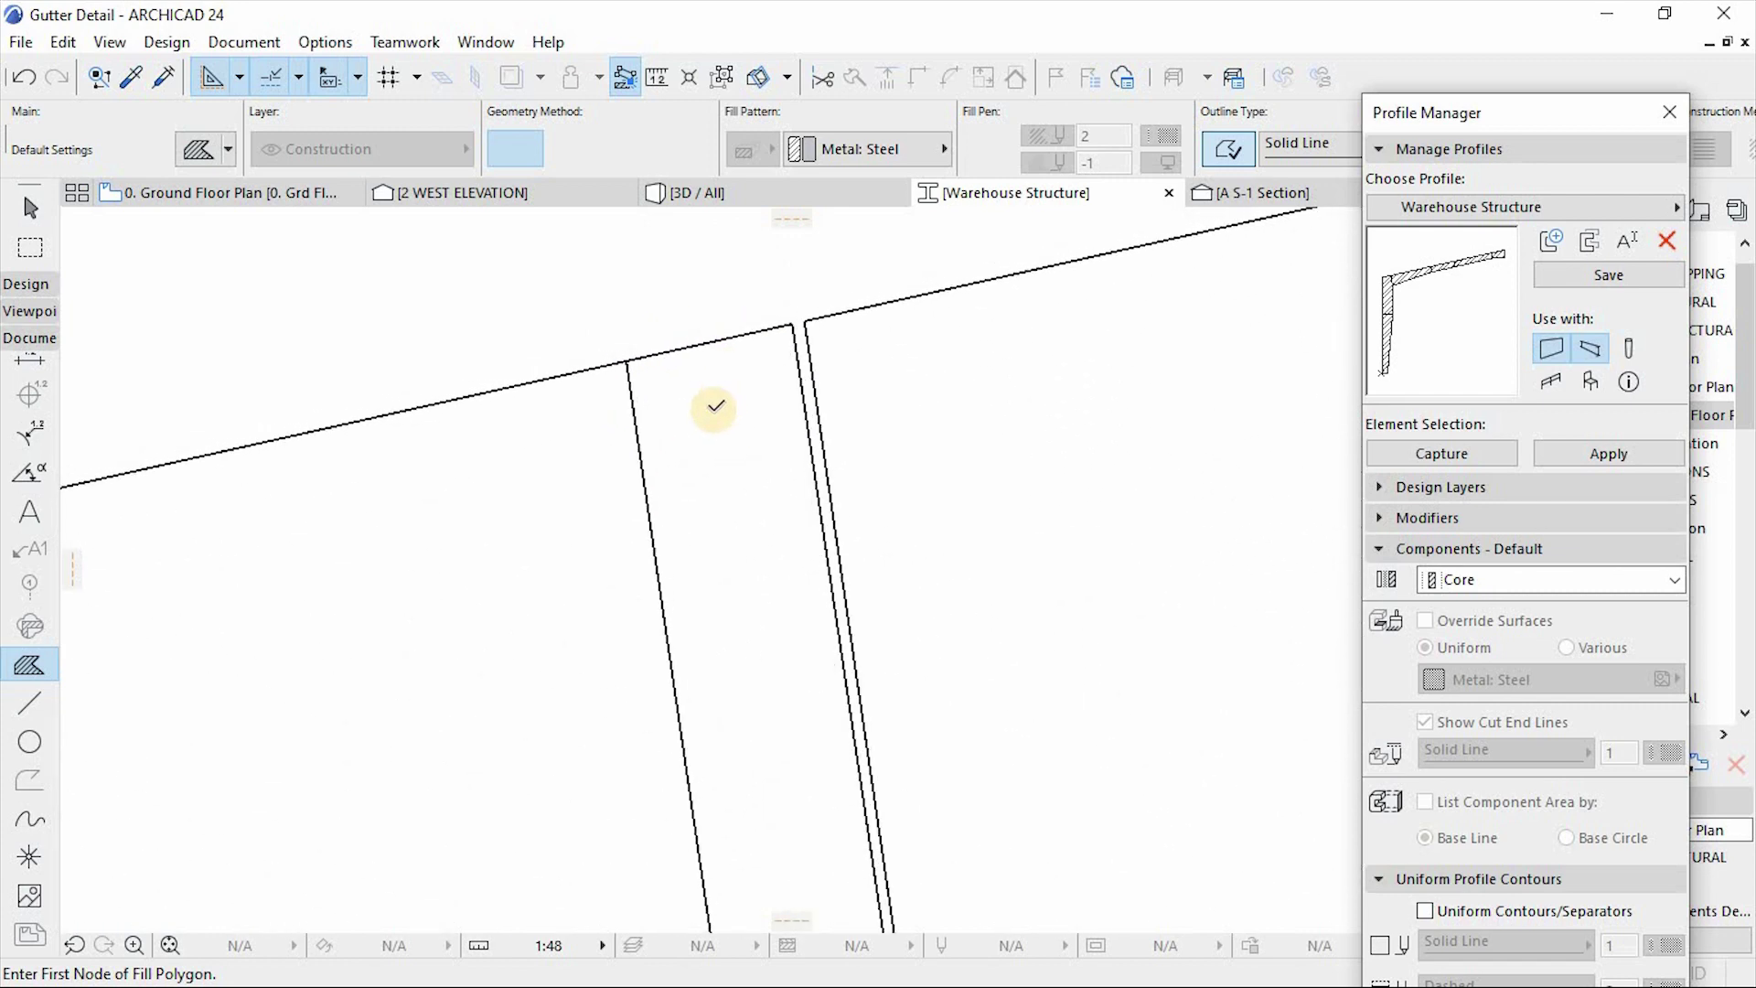
key("Escape")
left_click(588, 370)
scroll(750, 494, "down", 10)
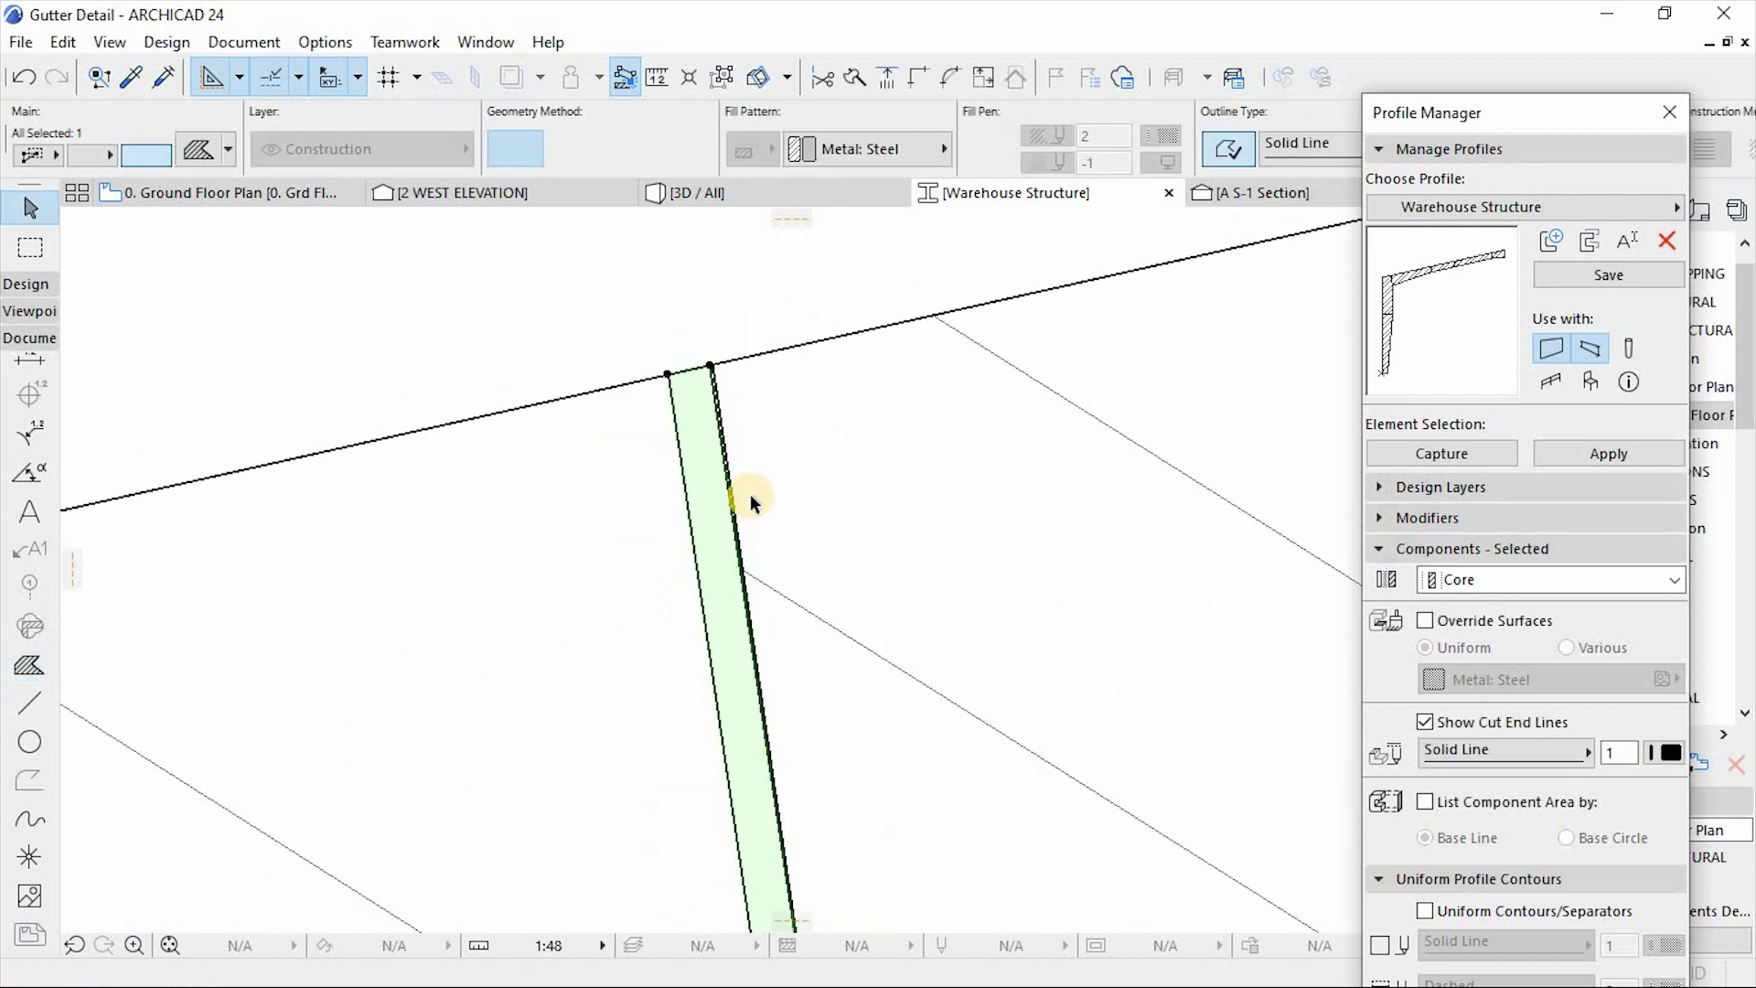
key("ctrl+shift+d")
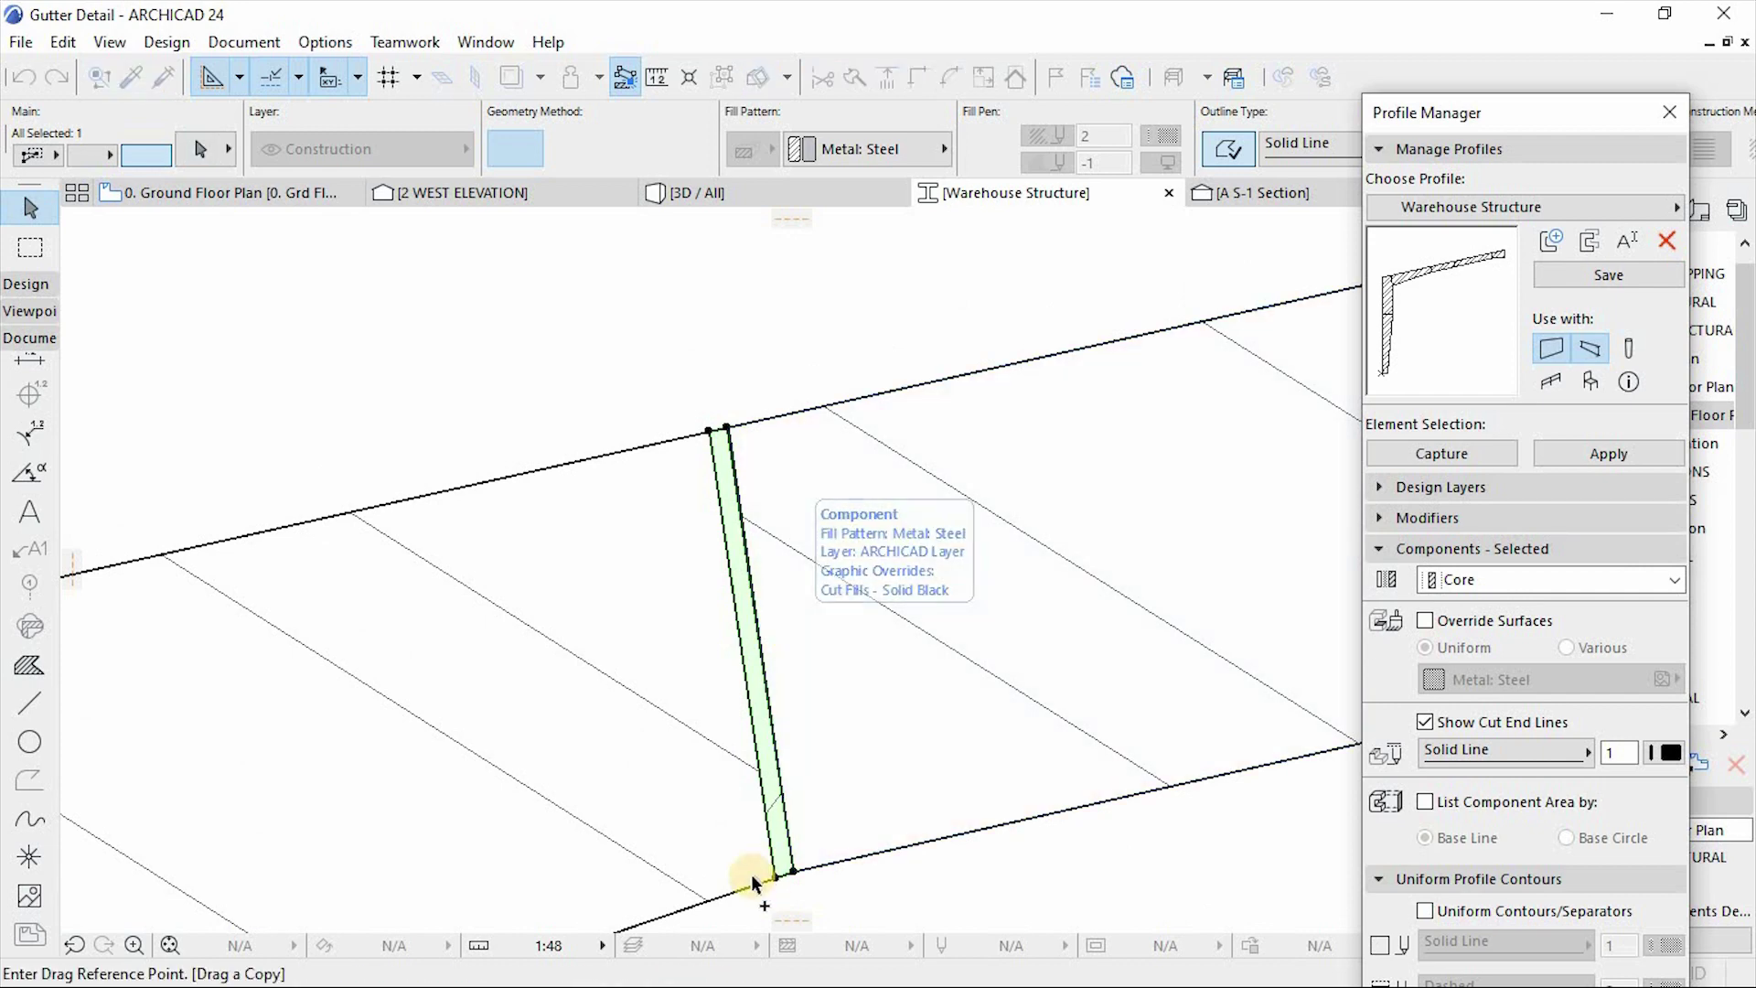
left_click(795, 876)
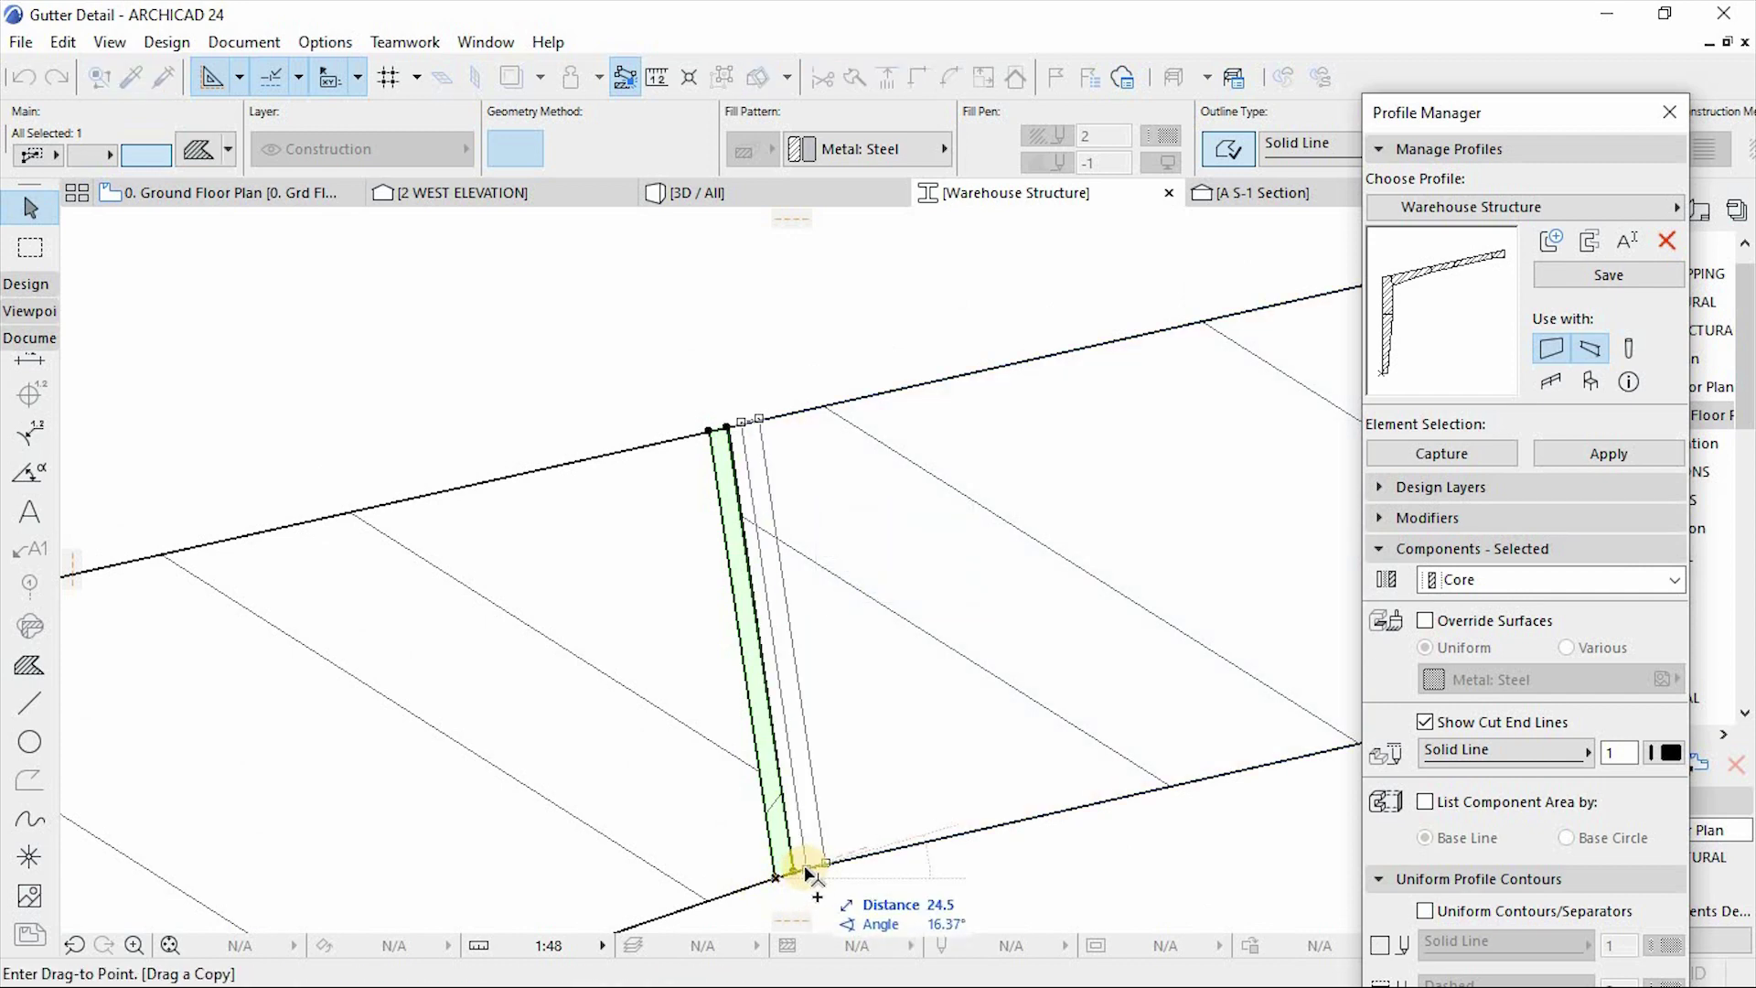
scroll(800, 873, "up", 5)
scroll(769, 887, "up", 2)
key("Escape")
scroll(843, 635, "down", 5)
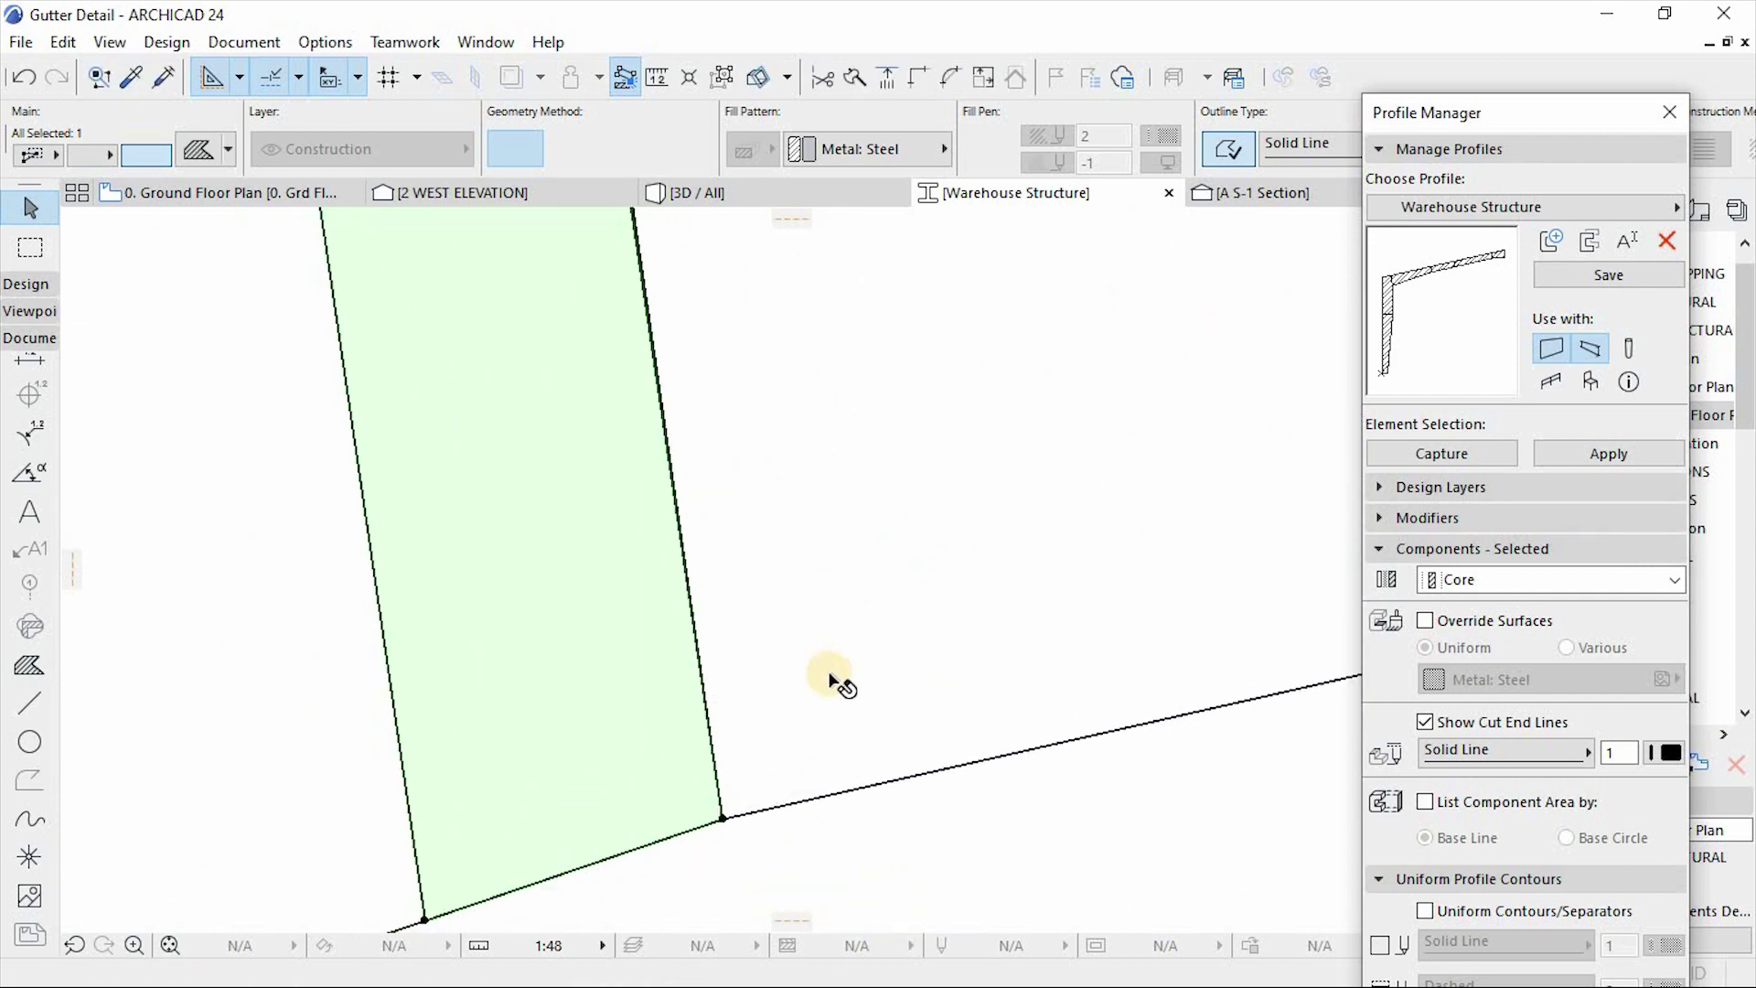
Step: Move the end plate's lower corner at the joint by about 0.1 onto the tapered rafter segment's own lower corner
left_click(806, 701)
scroll(805, 708, "up", 5)
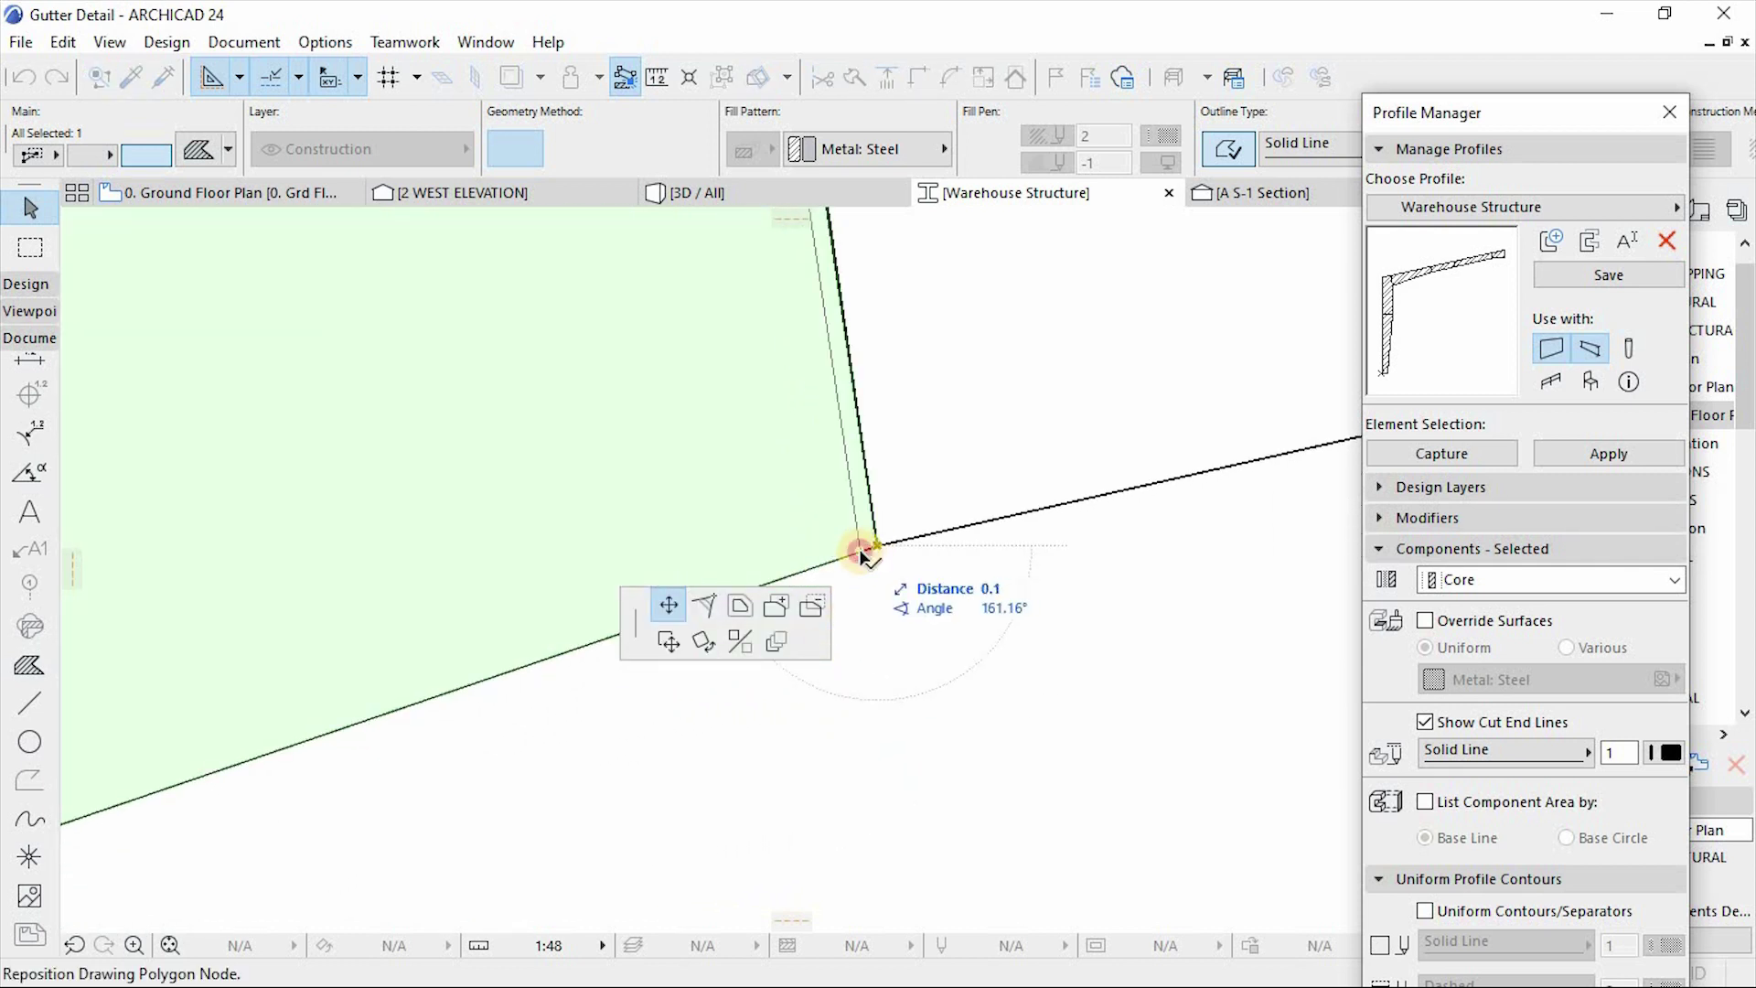
left_click(859, 551)
left_click(859, 551)
left_click(859, 552)
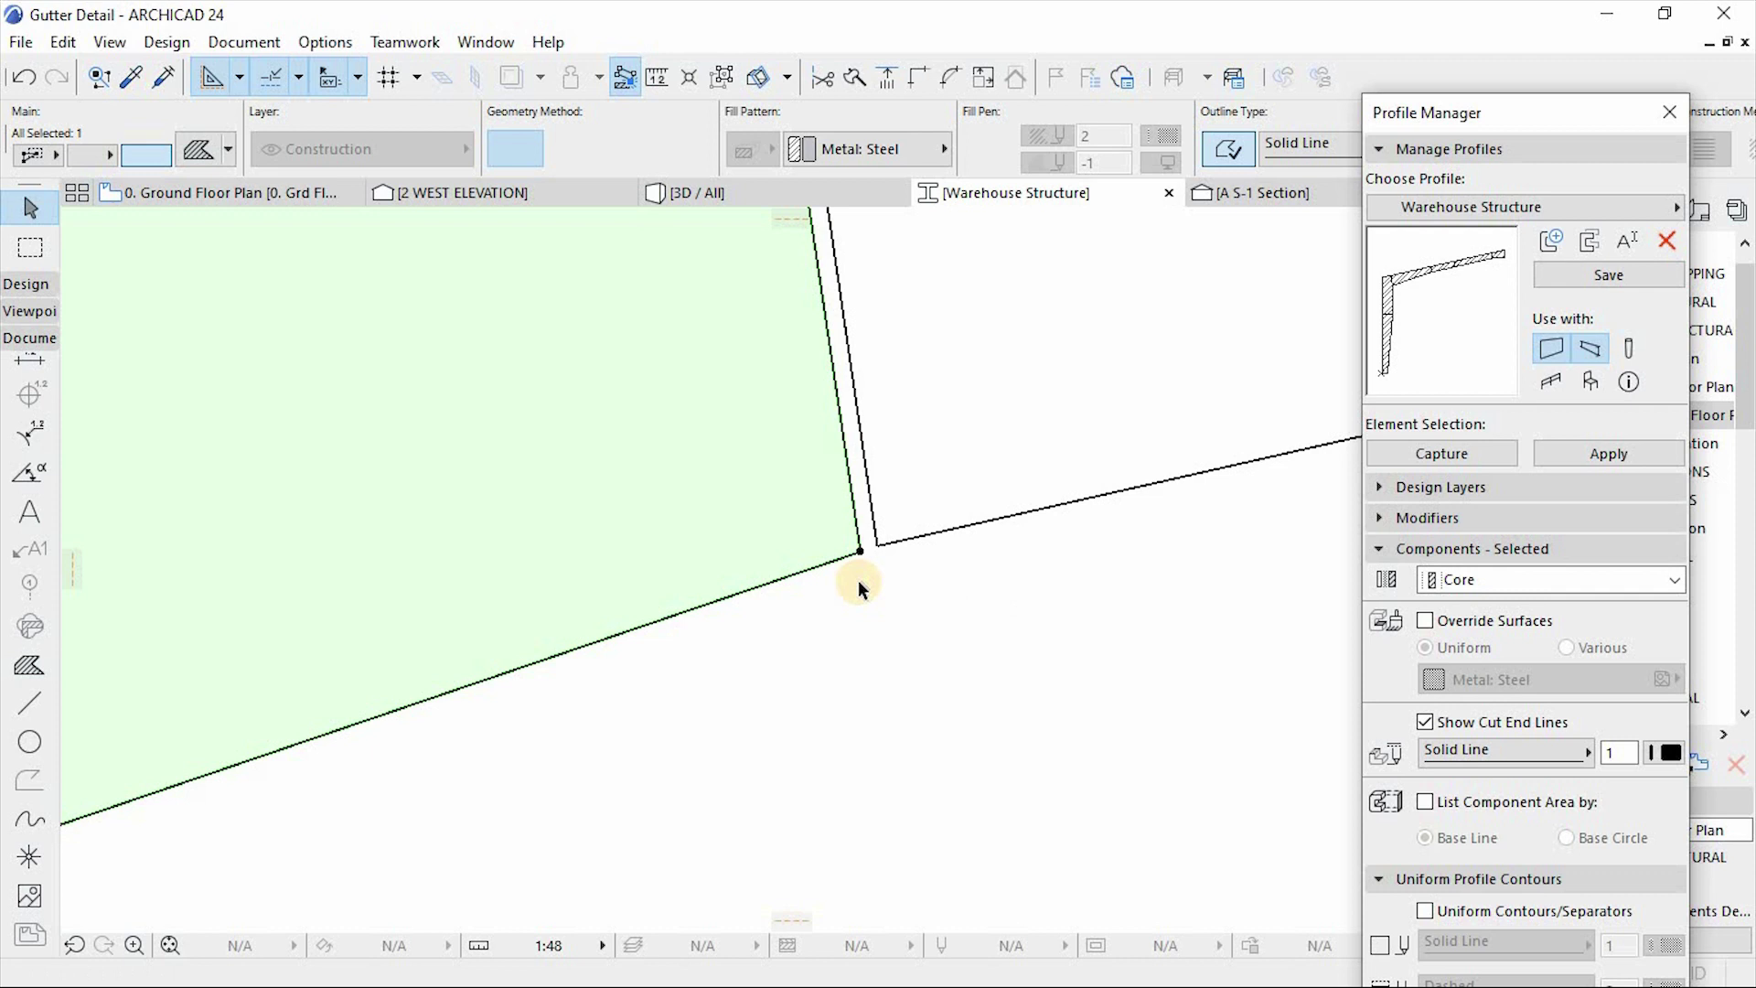
scroll(857, 579, "down", 2)
scroll(857, 580, "up", 4)
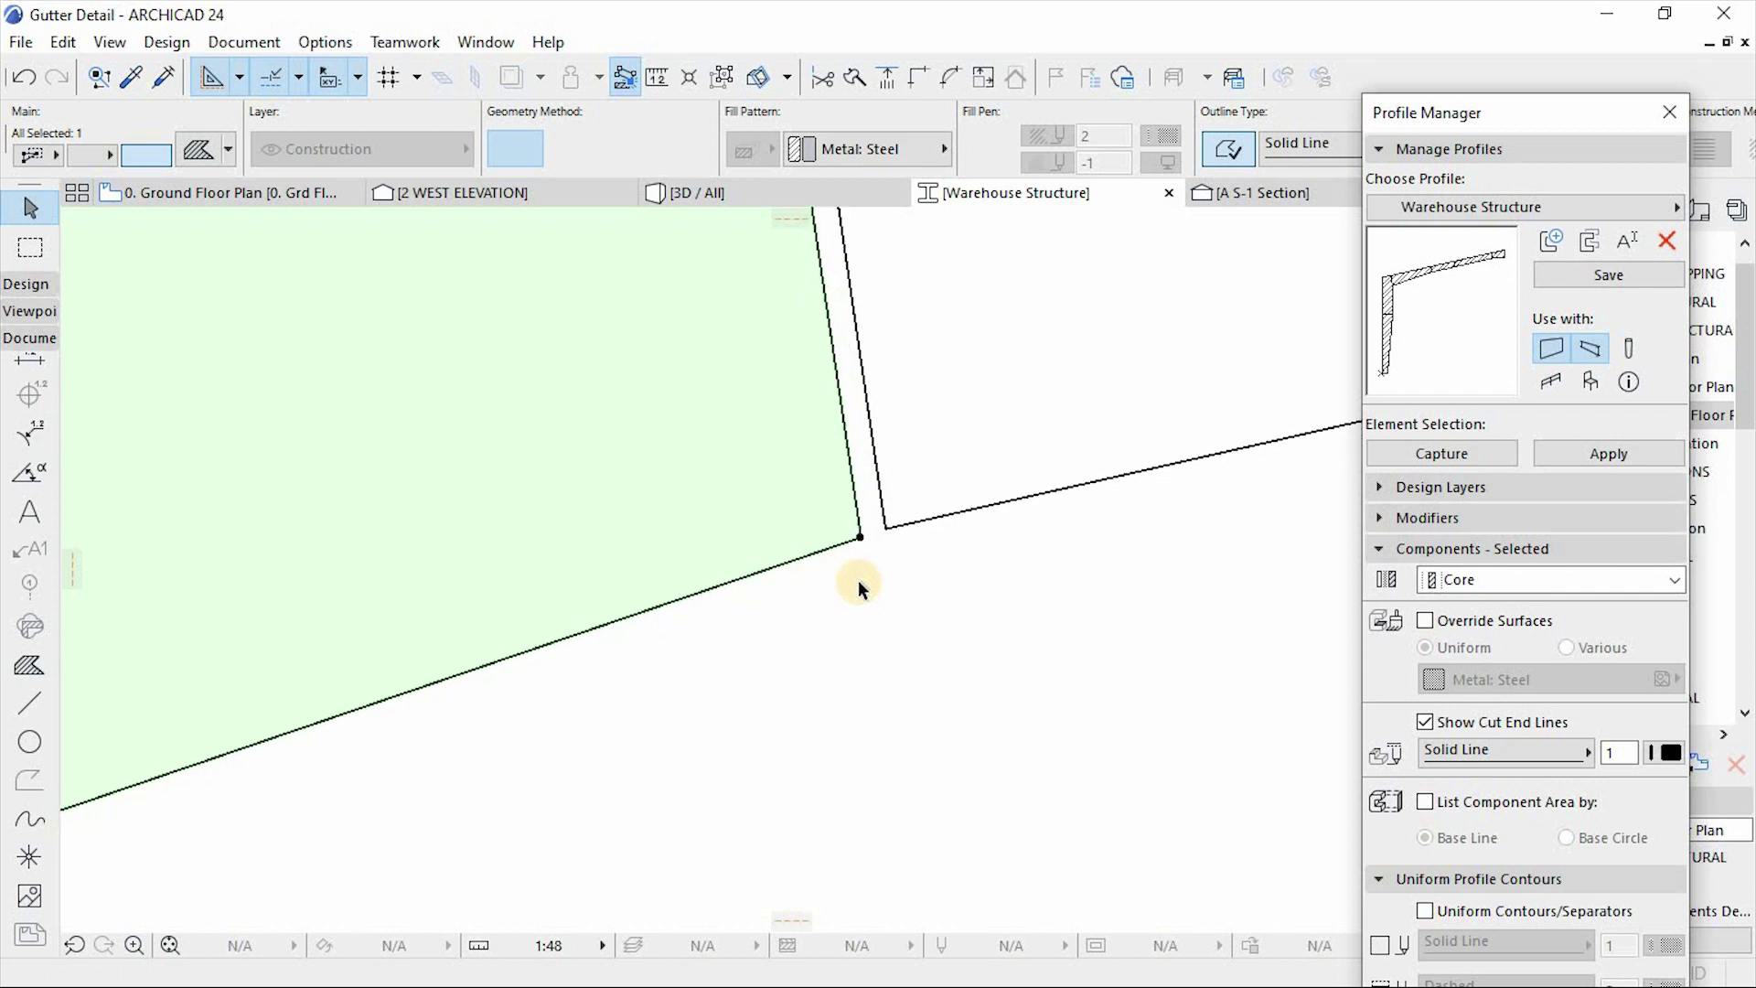
Step: Copy the end plate from its outer lower corner to the lower corner of the adjoining straight rafter segment
key("ctrl+d")
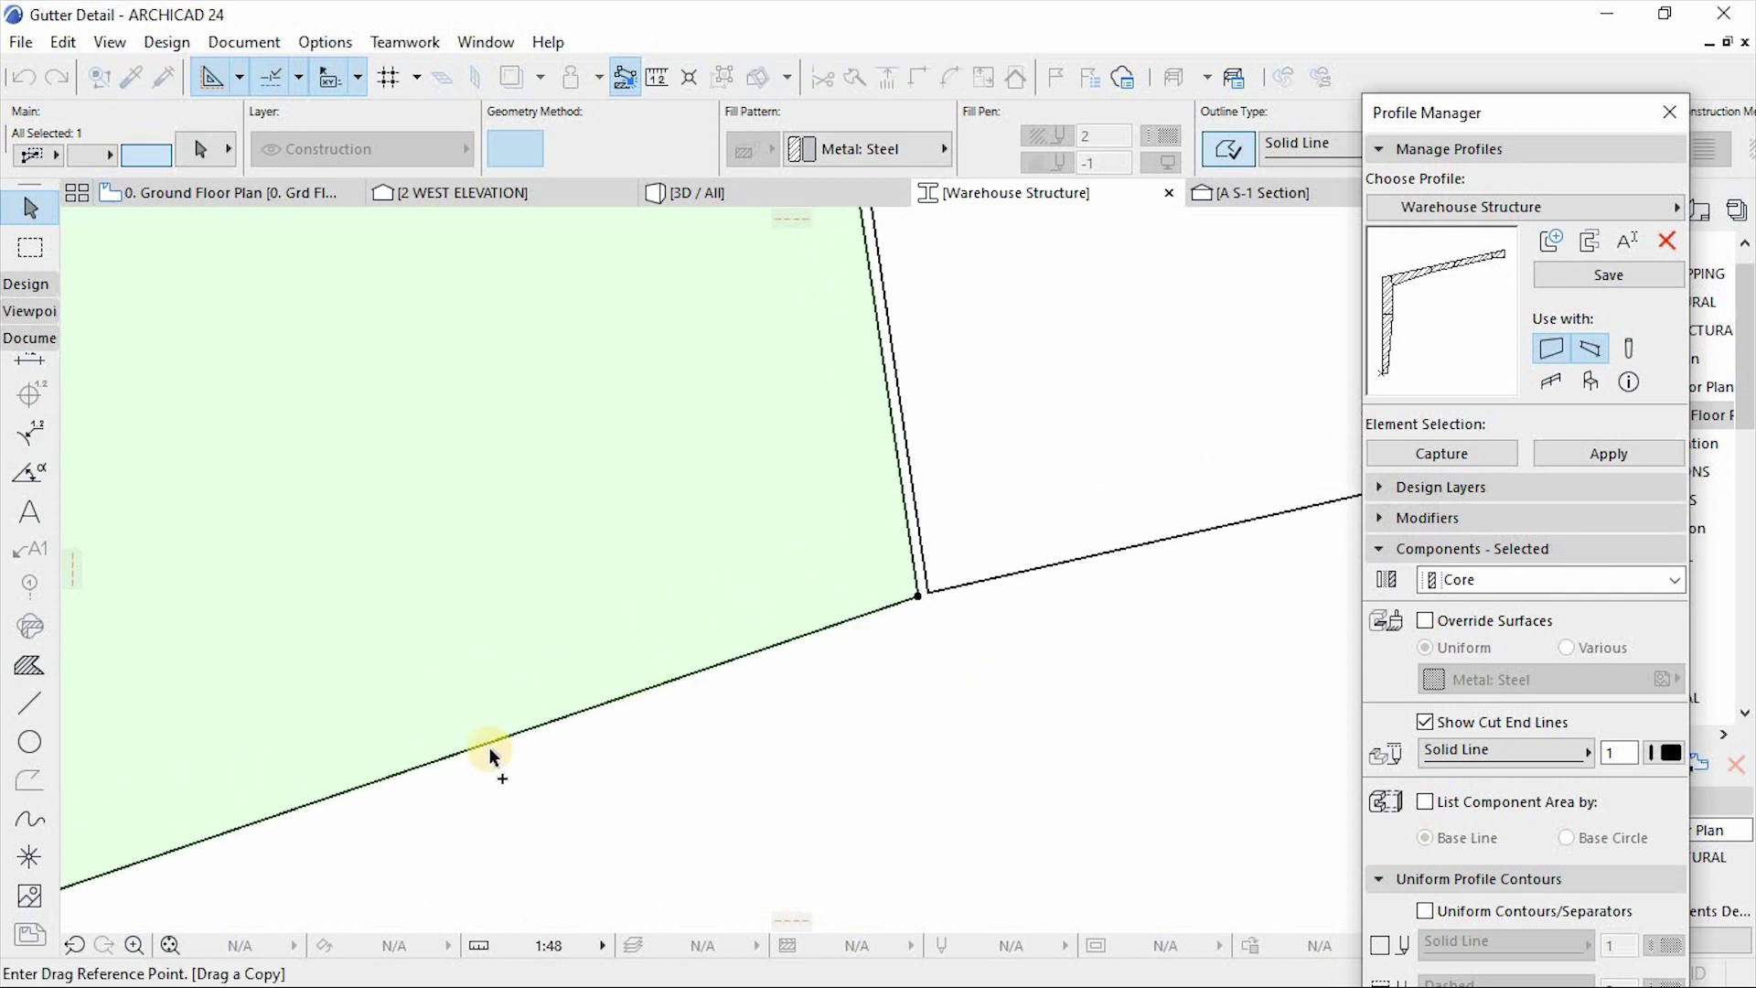
scroll(355, 749, "down", 1)
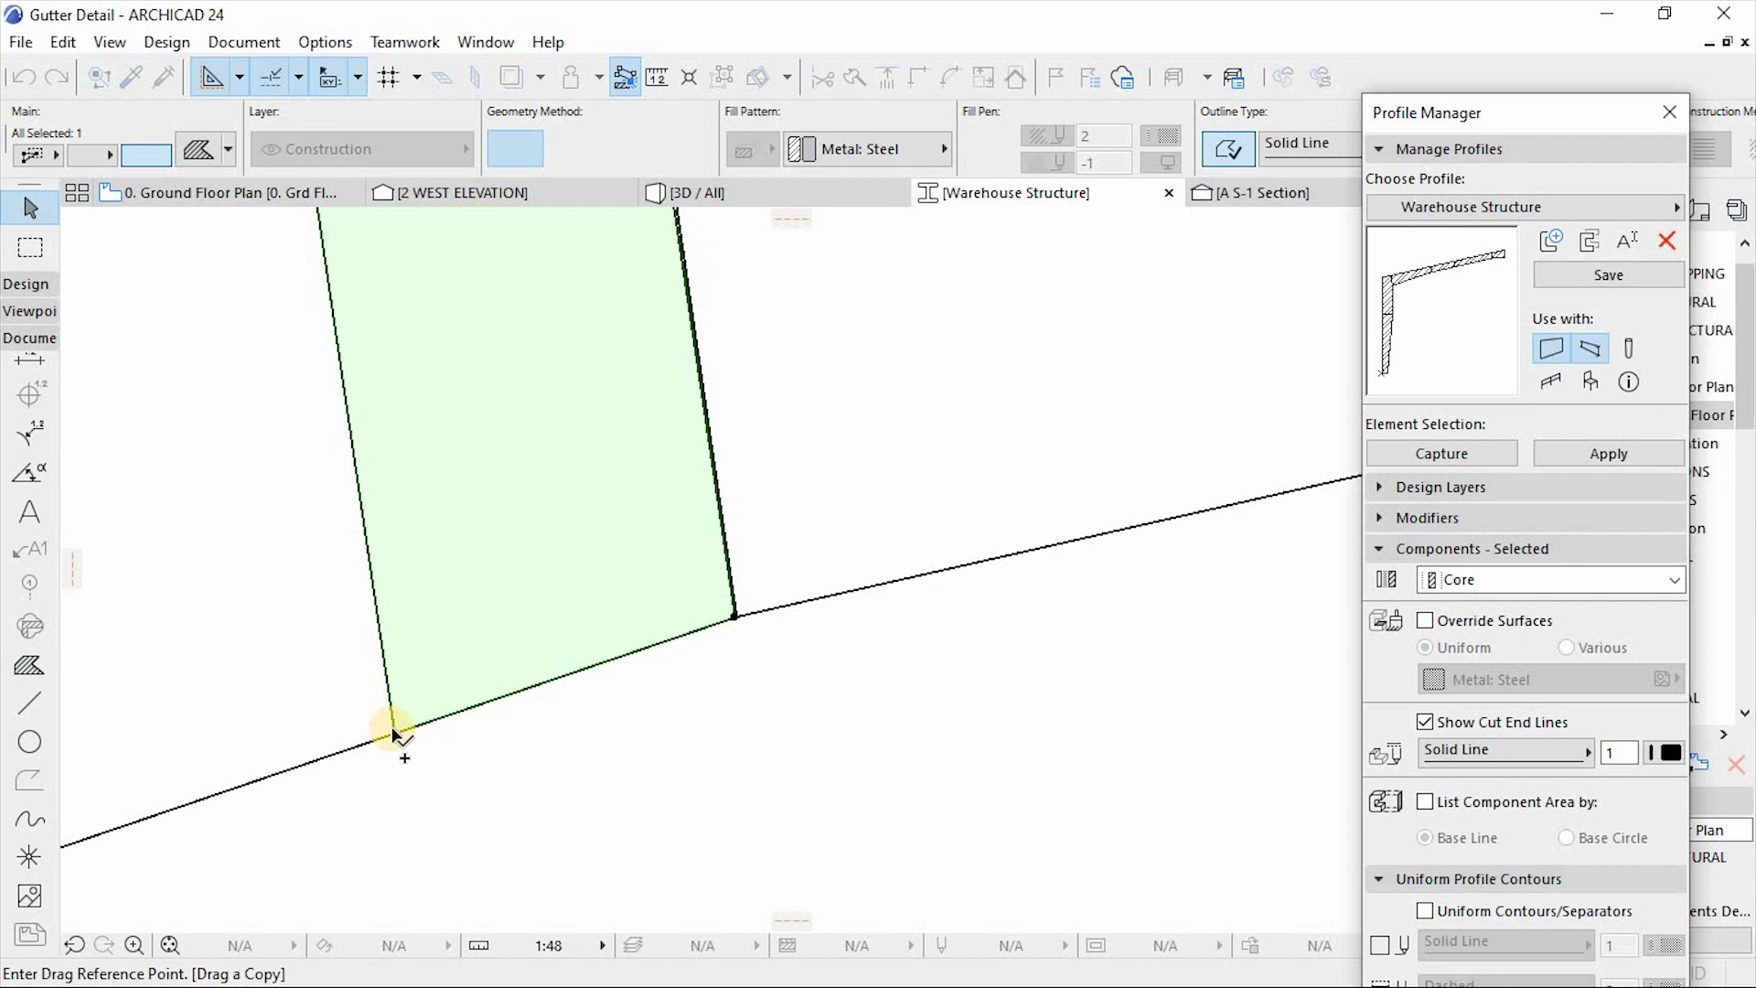
left_click(394, 735)
scroll(794, 573, "up", 2)
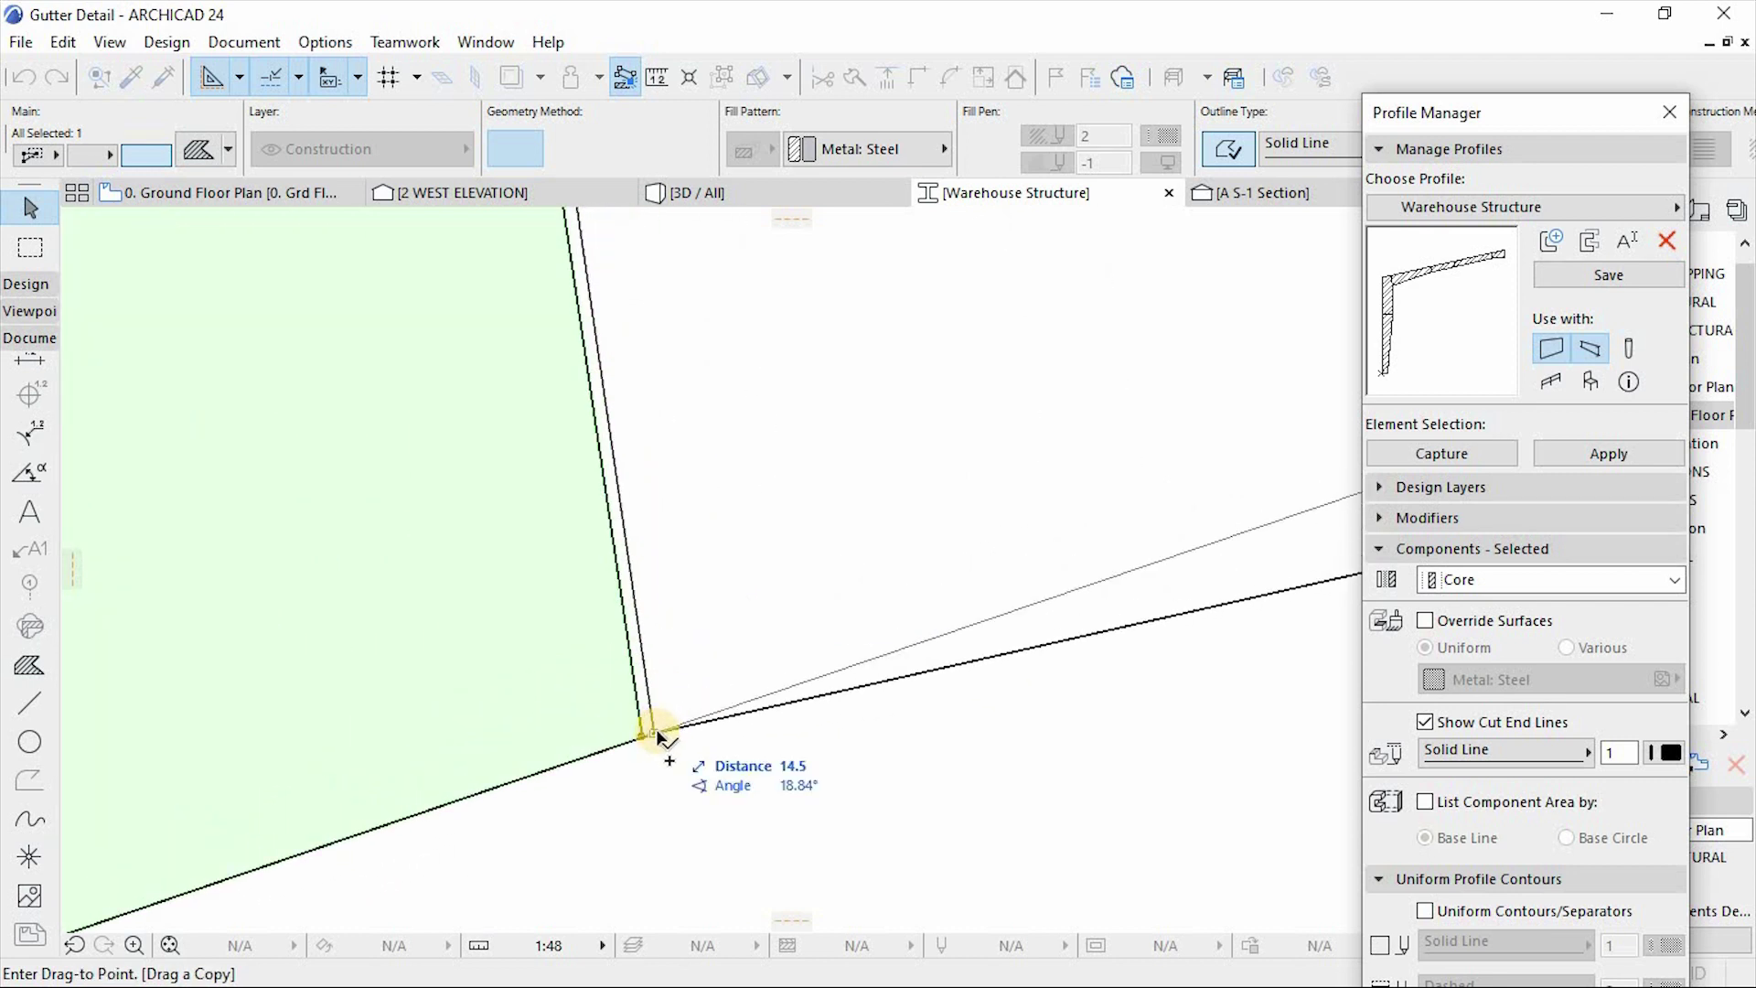
left_click(654, 732)
Step: Try rotating the copied plate about its lower corner to follow the straight segment's lower edge, and undo the rotation
key("ctrl+e")
left_click(655, 732)
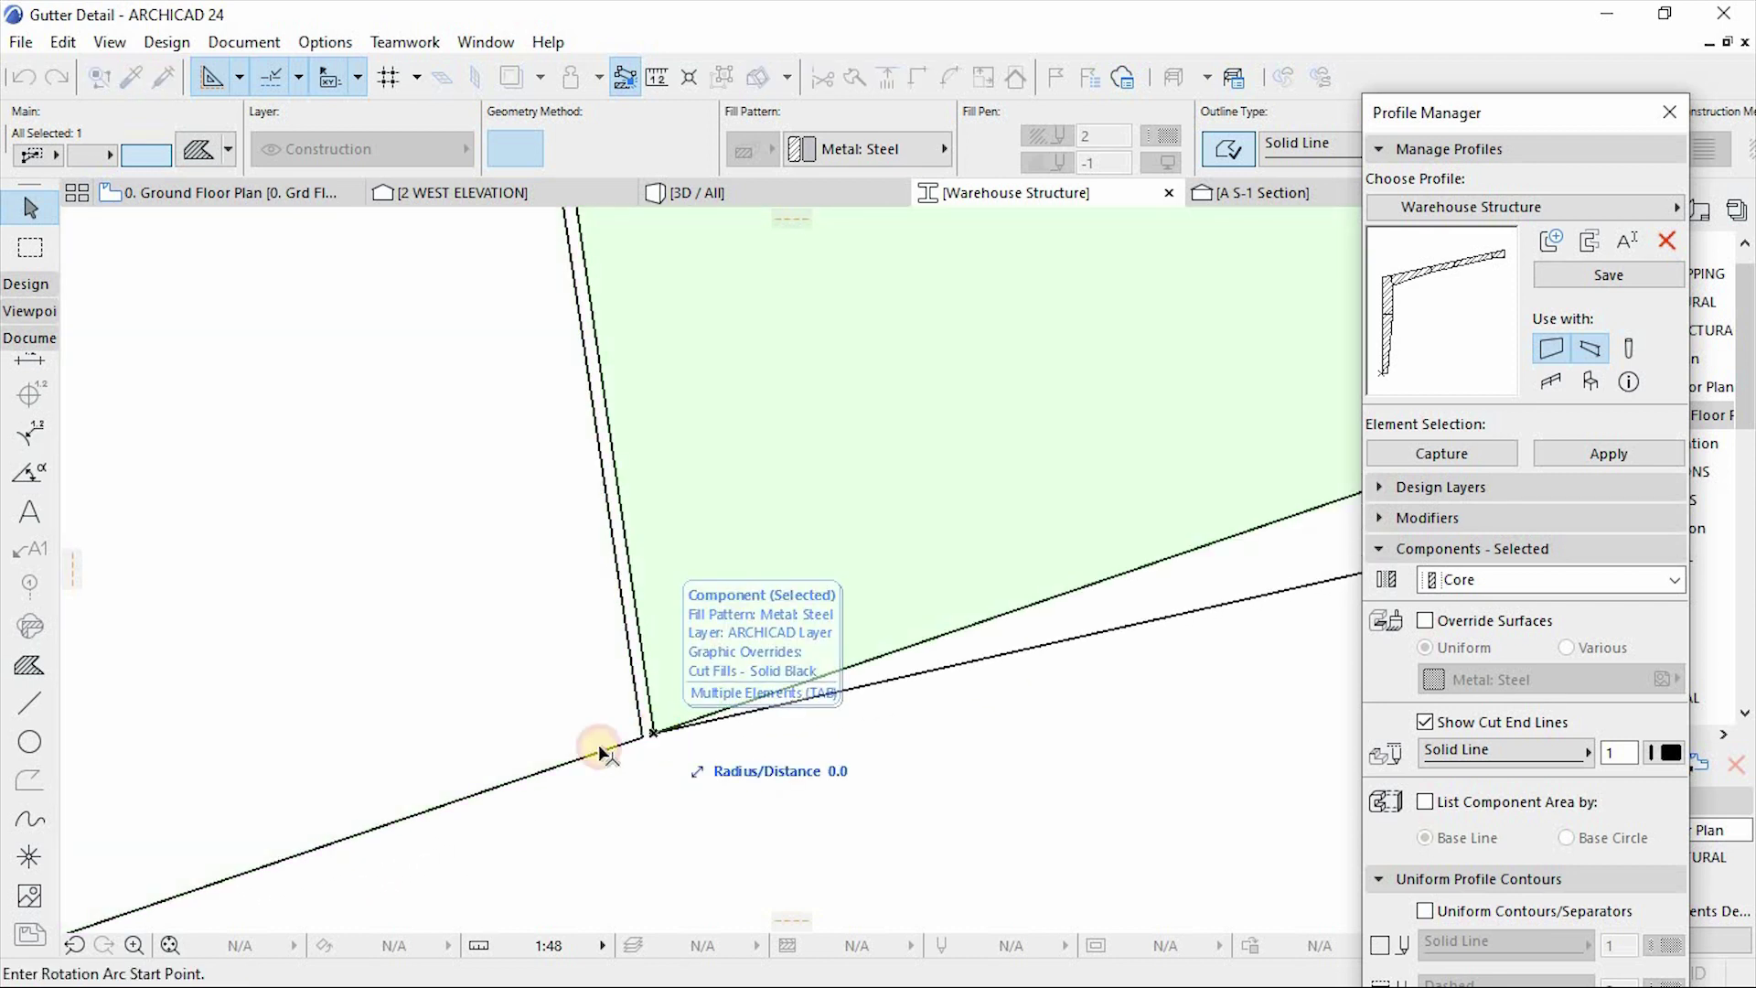
left_click(1275, 527)
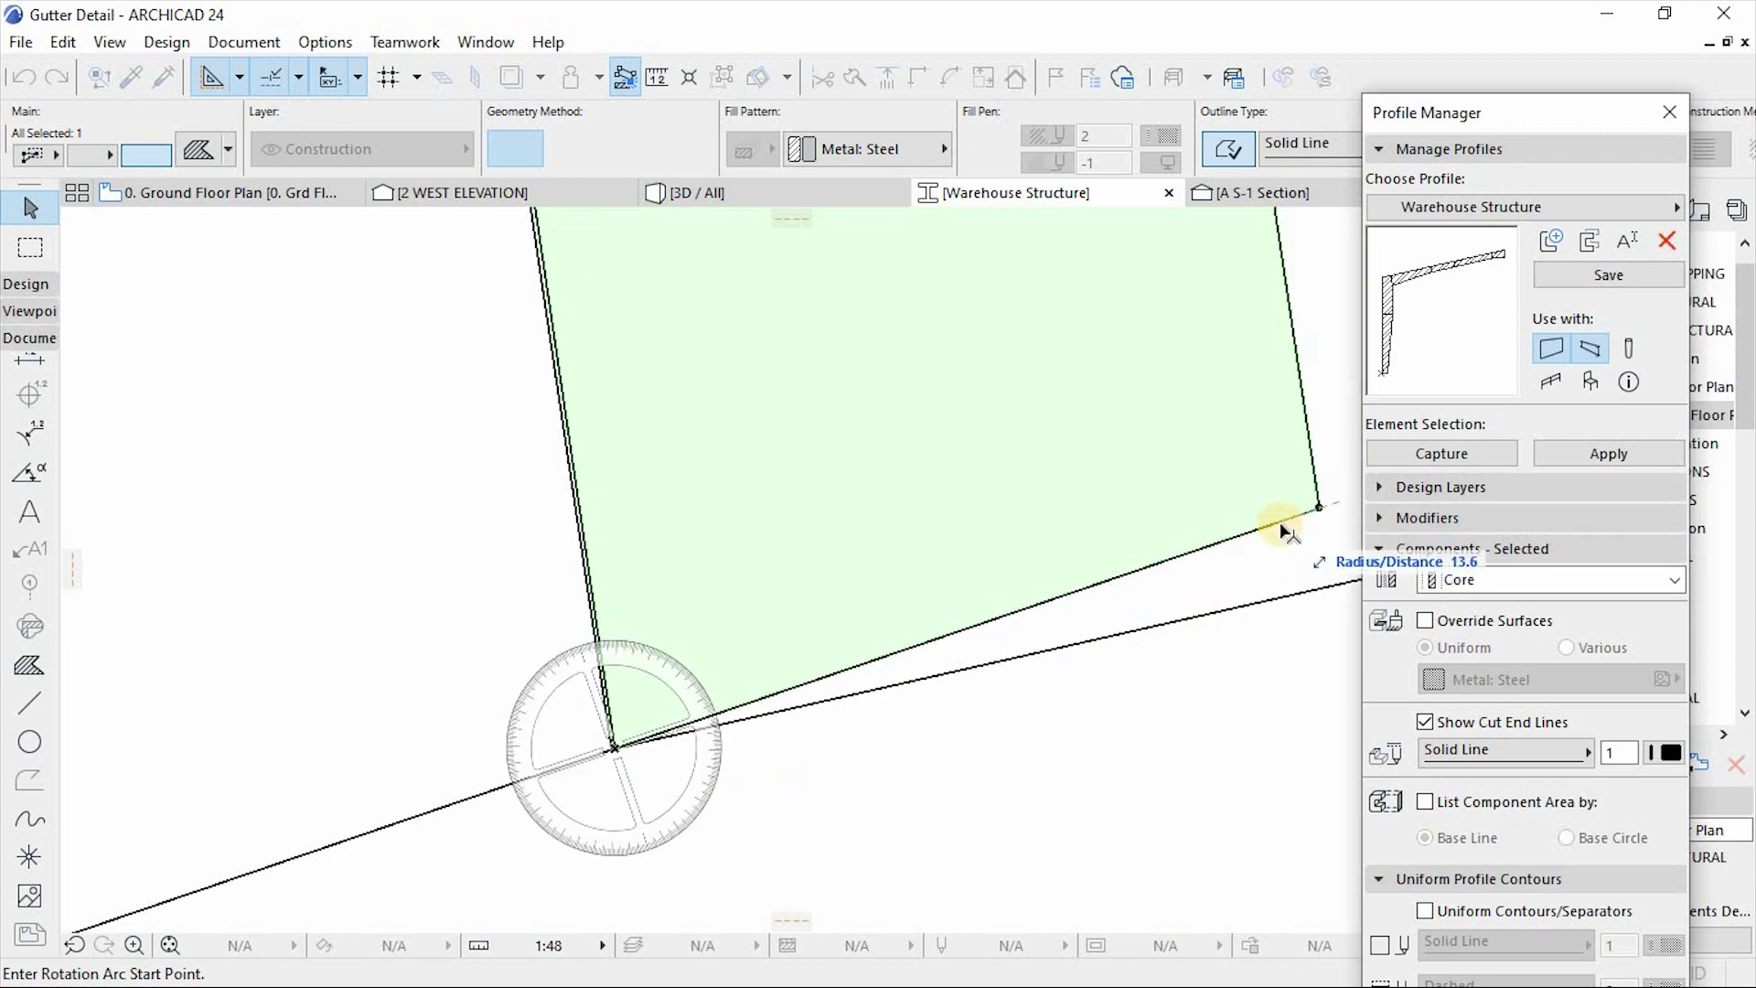
left_click(1289, 587)
scroll(899, 743, "down", 5)
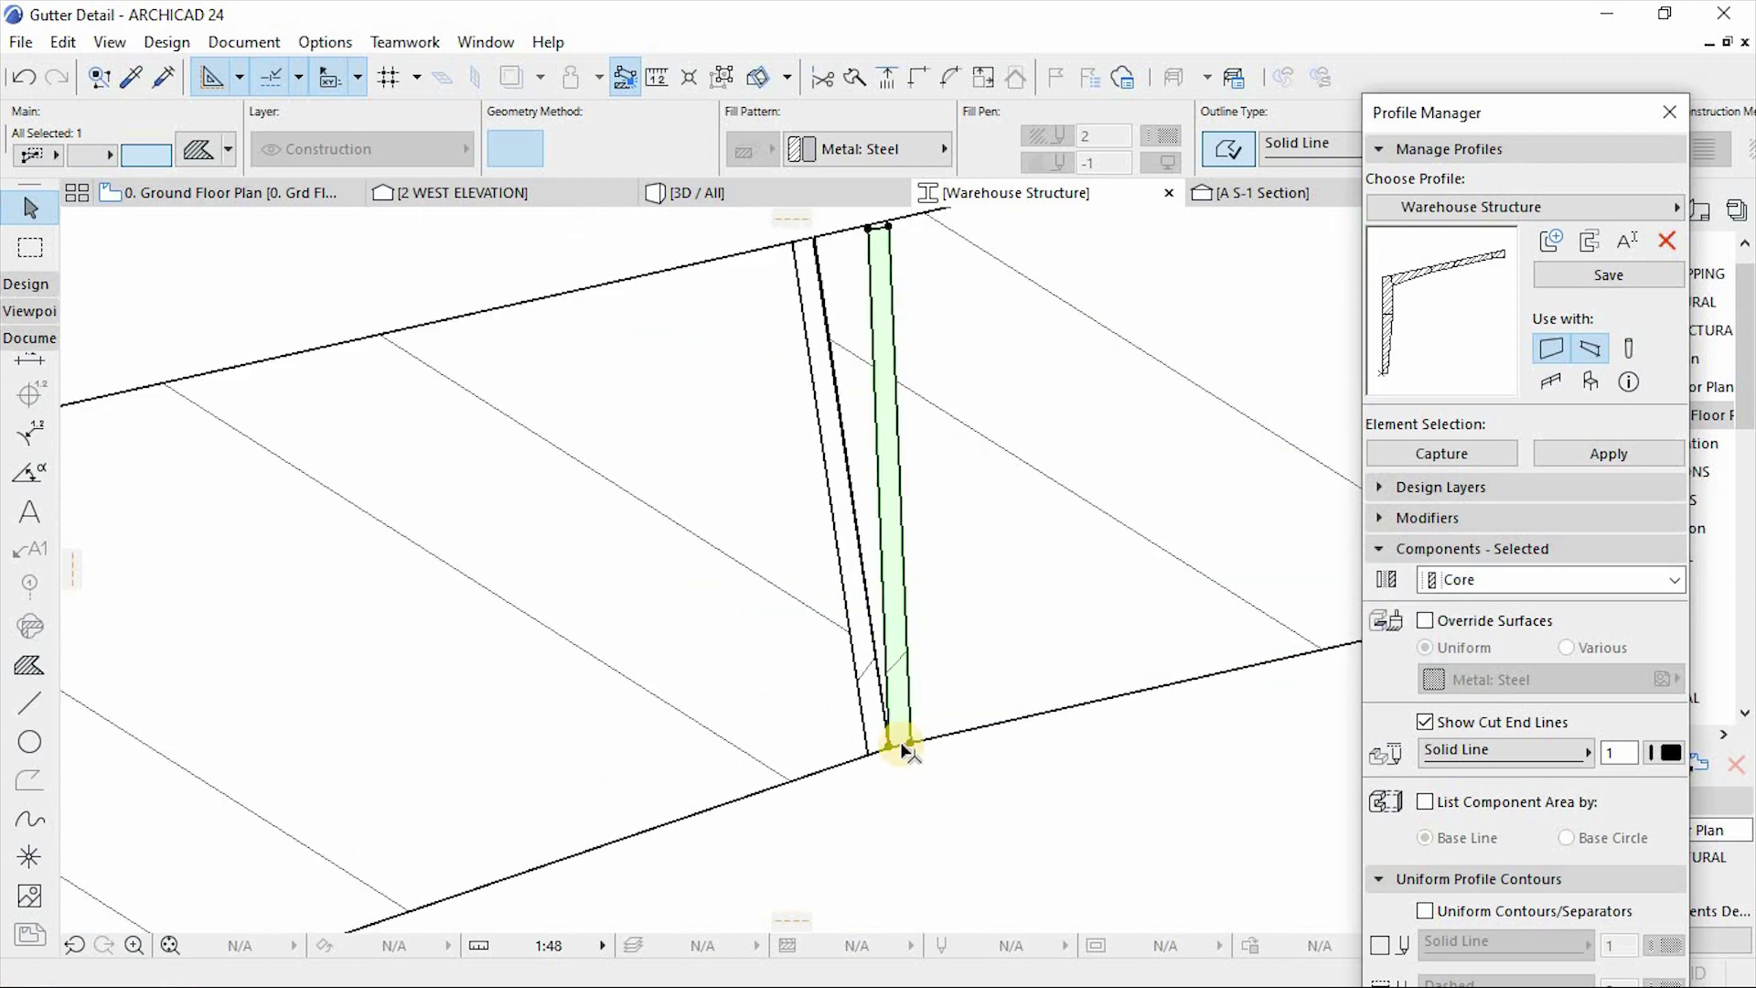
scroll(900, 742, "down", 2)
key("ctrl+z")
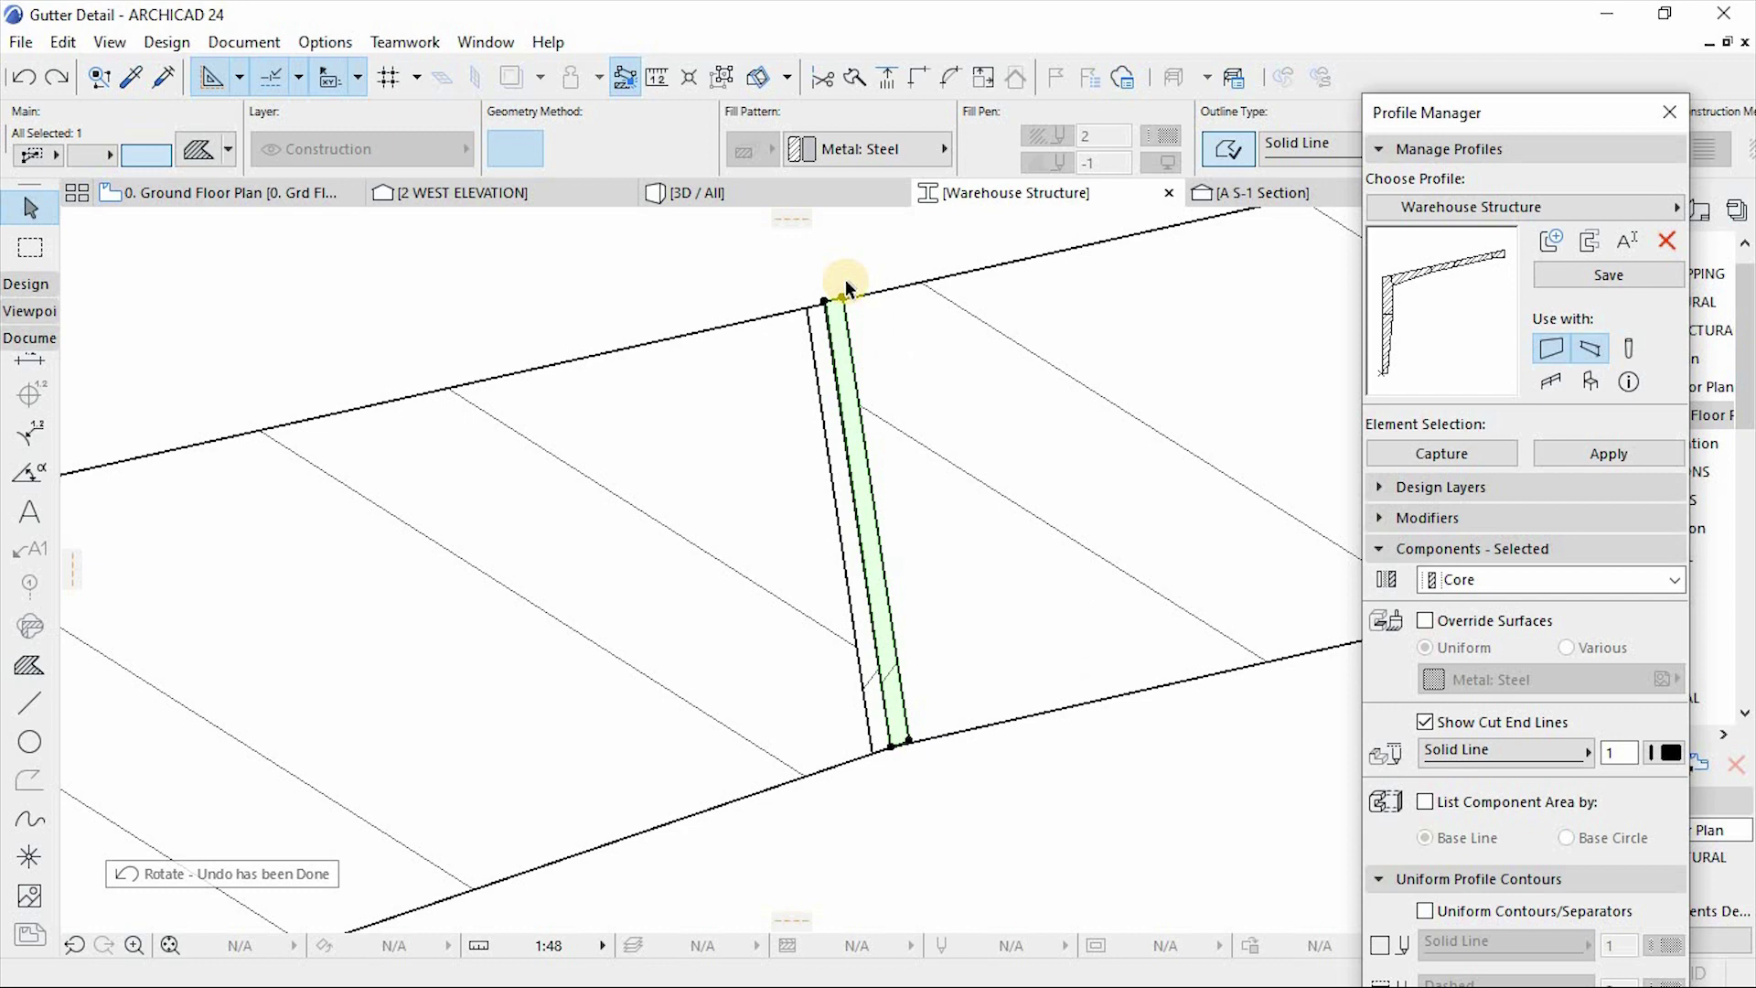
Step: Offset the copied plate's upper edge down to meet the upper edge of the straight rafter segment
scroll(842, 282, "up", 5)
left_click(704, 463)
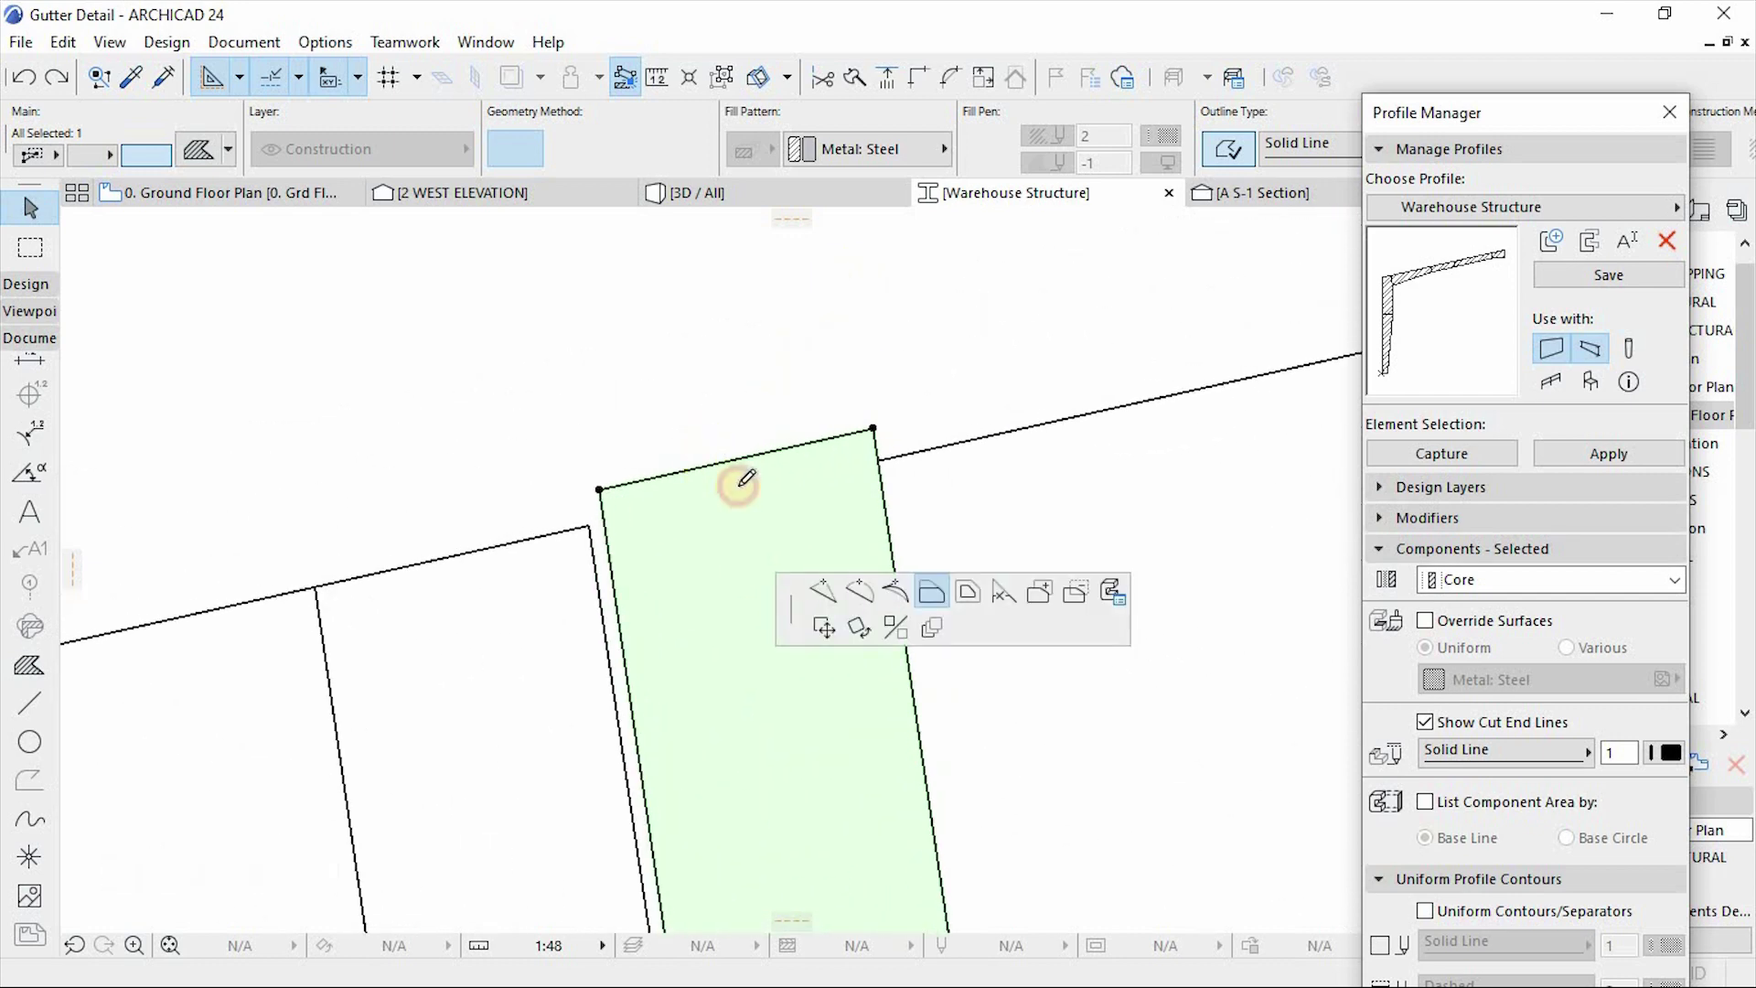
left_click(878, 454)
scroll(777, 352, "down", 4)
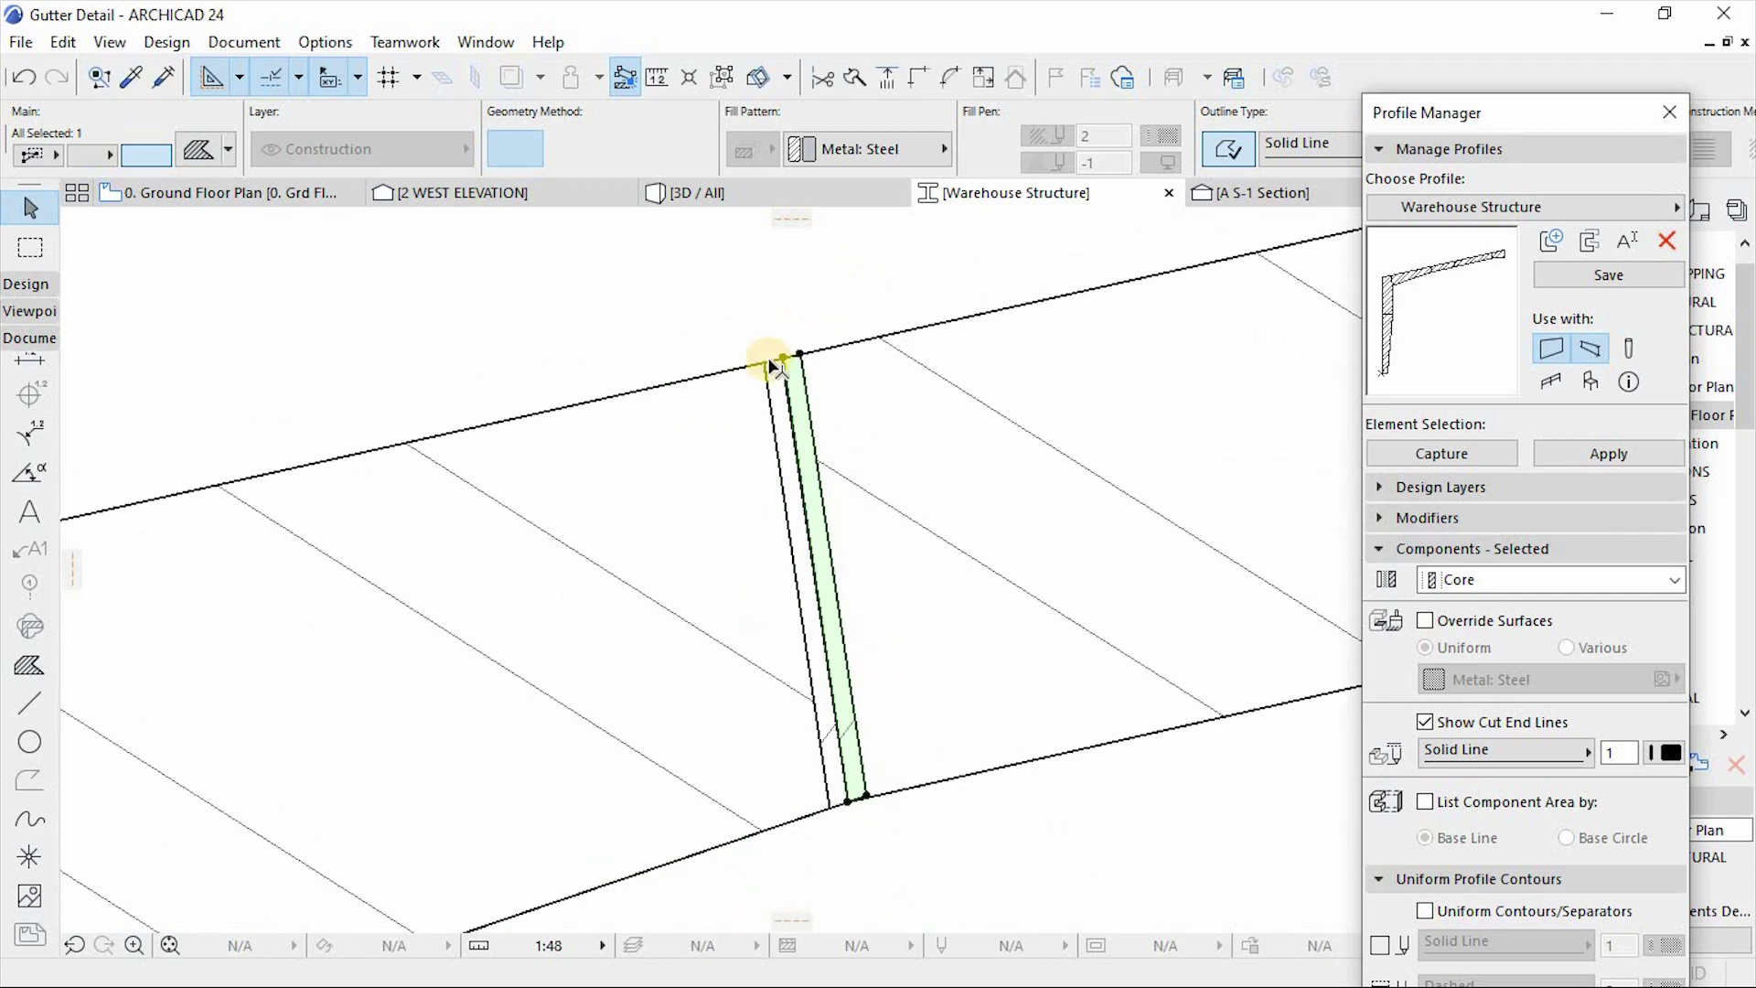
key("Escape")
Step: Move the copied plate's far lower corner onto the straight rafter segment's lower edge
scroll(862, 737, "up", 3)
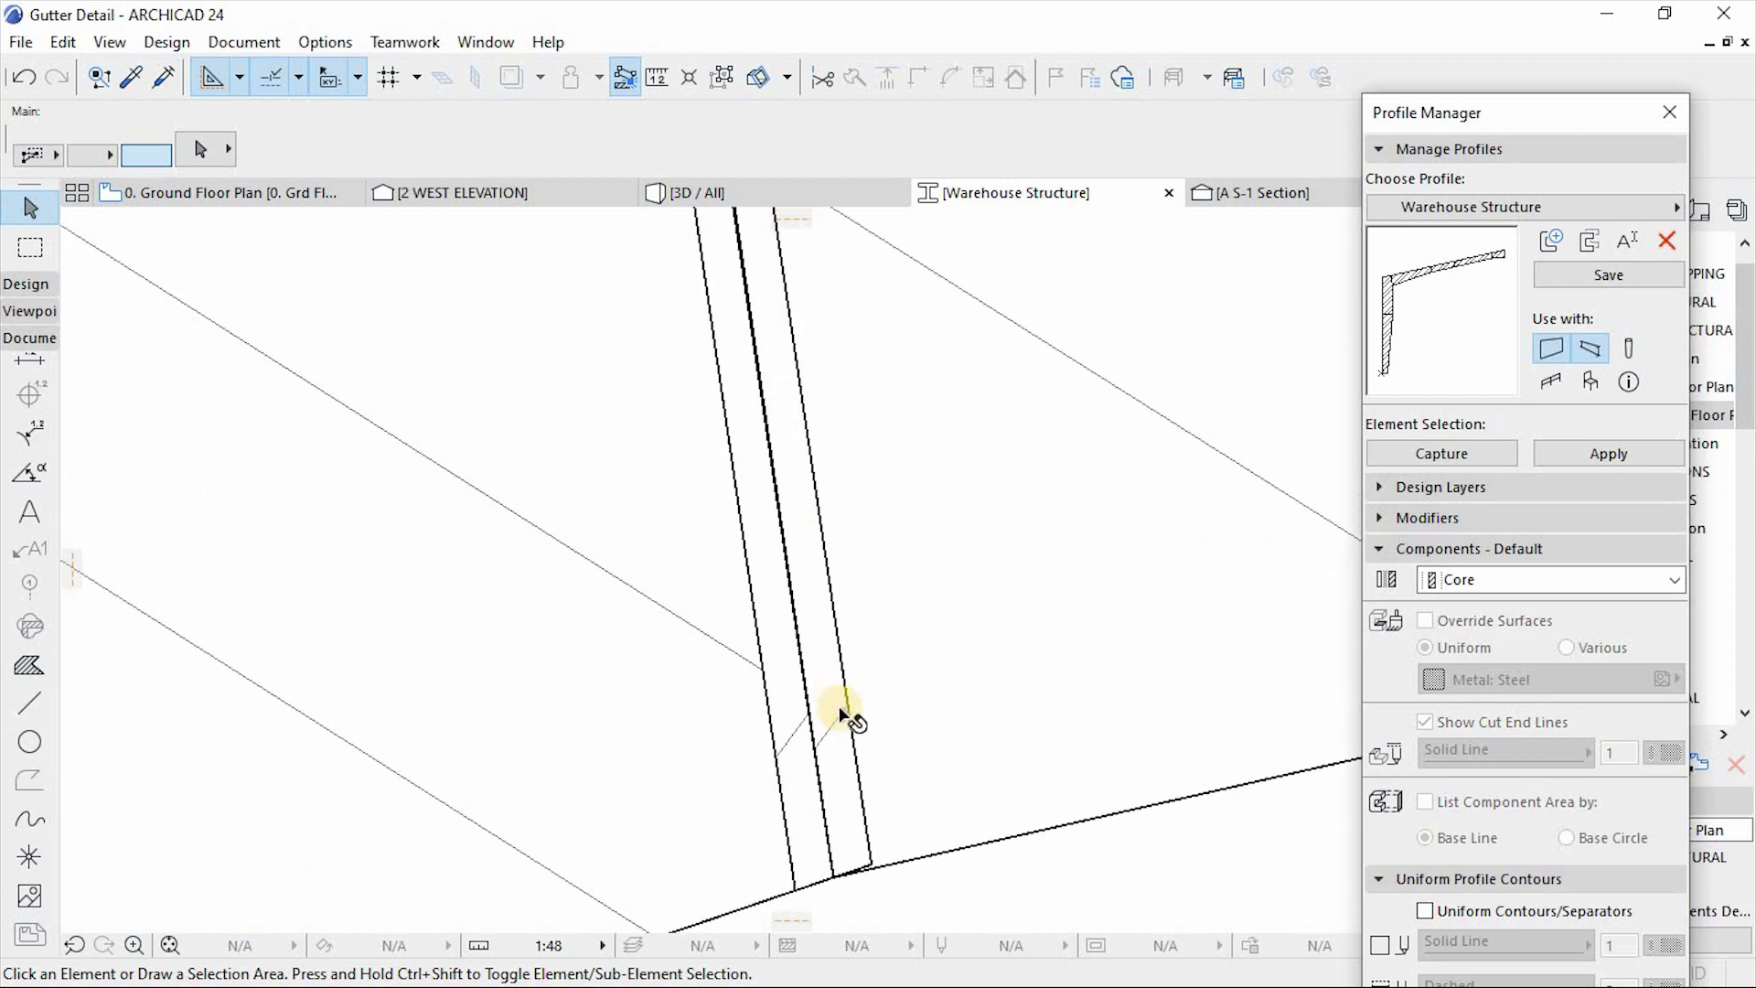
scroll(875, 875, "up", 4)
left_click(865, 819)
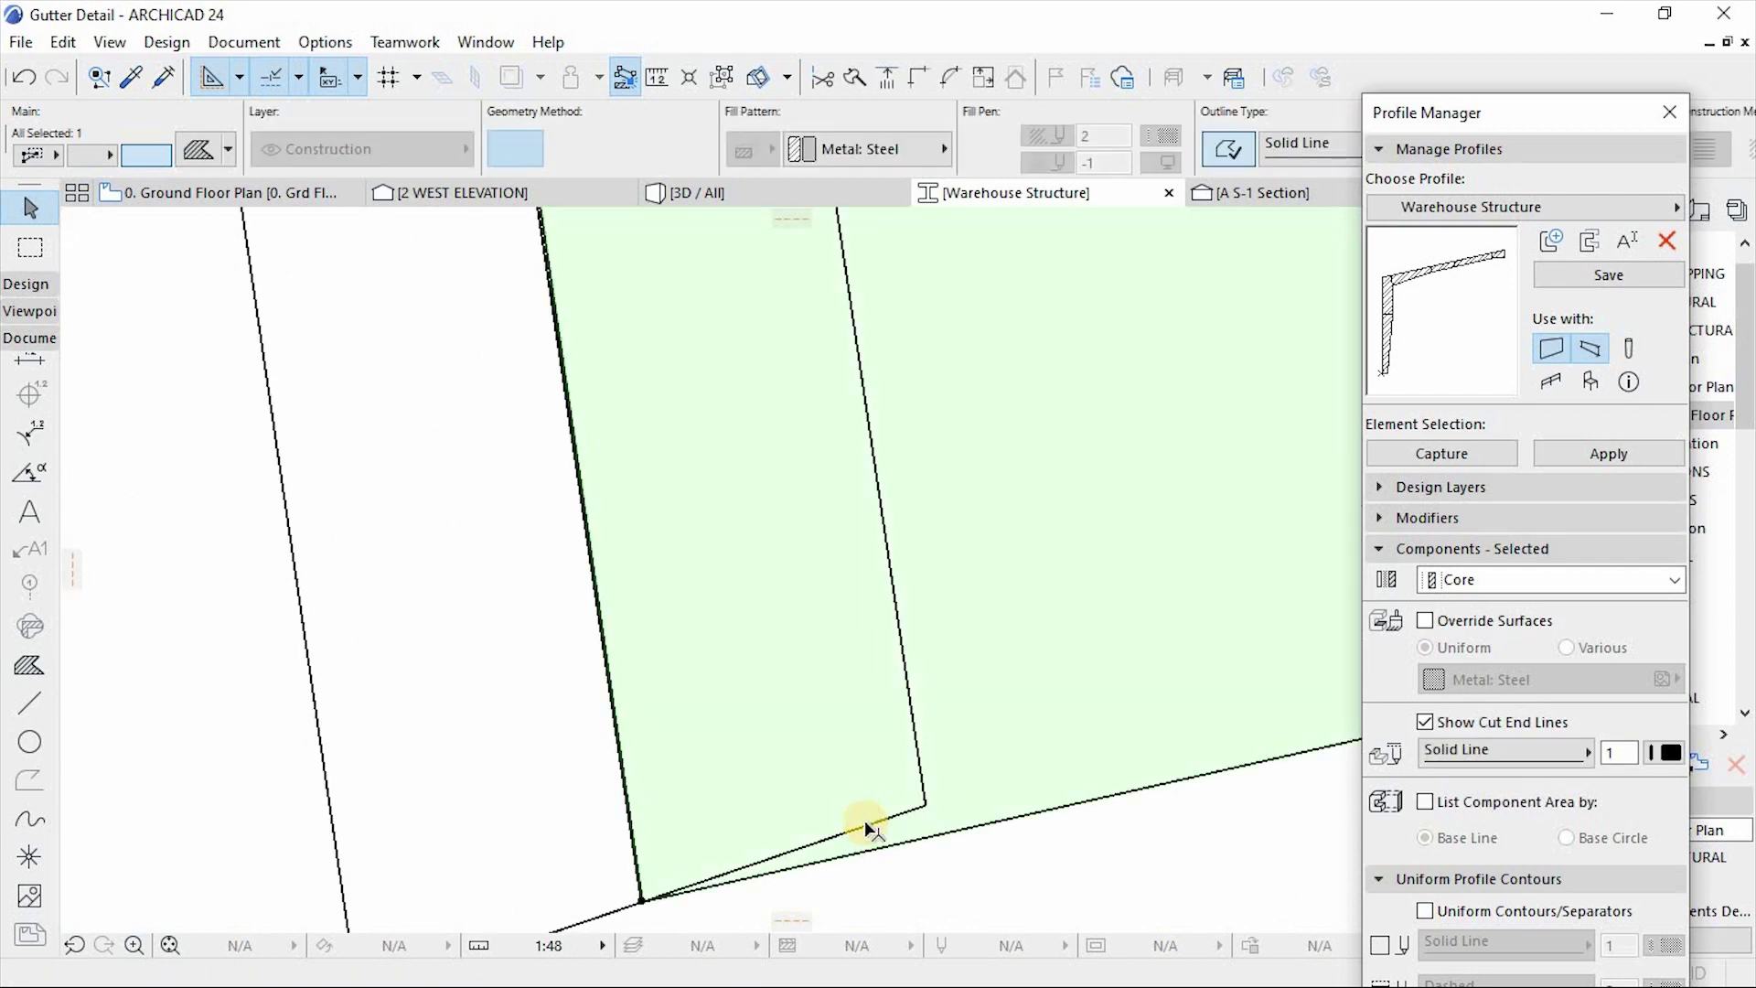
left_click(926, 804)
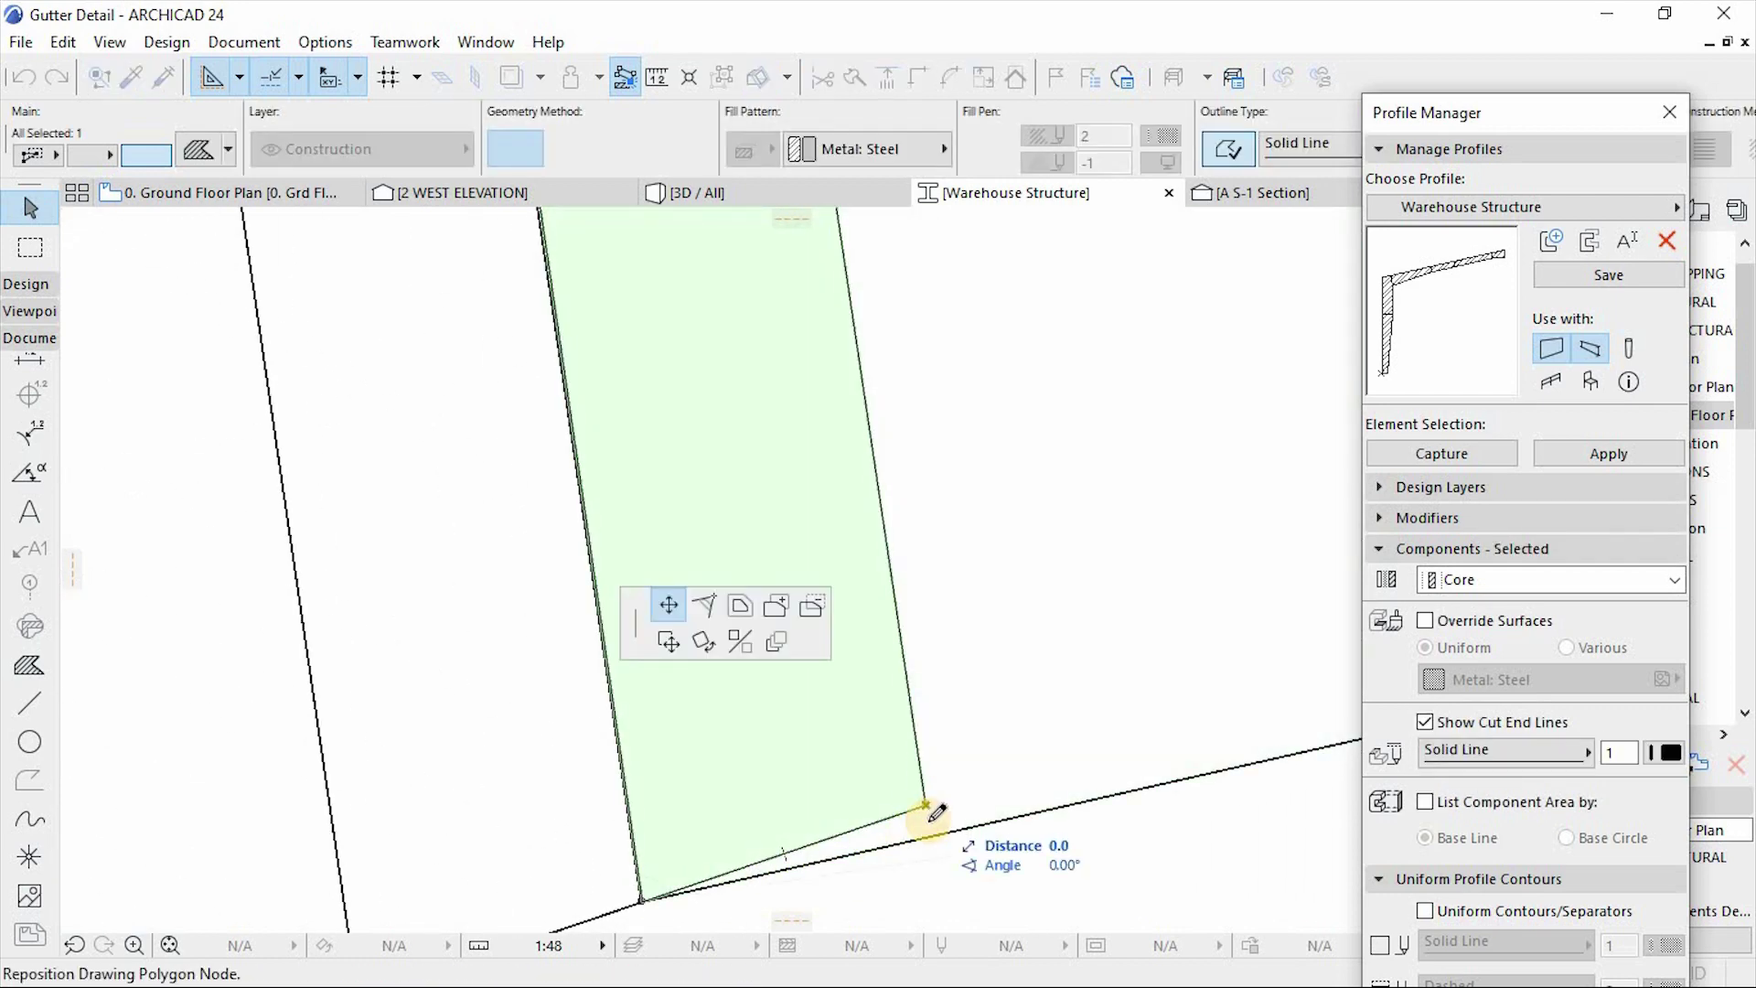
left_click(934, 834)
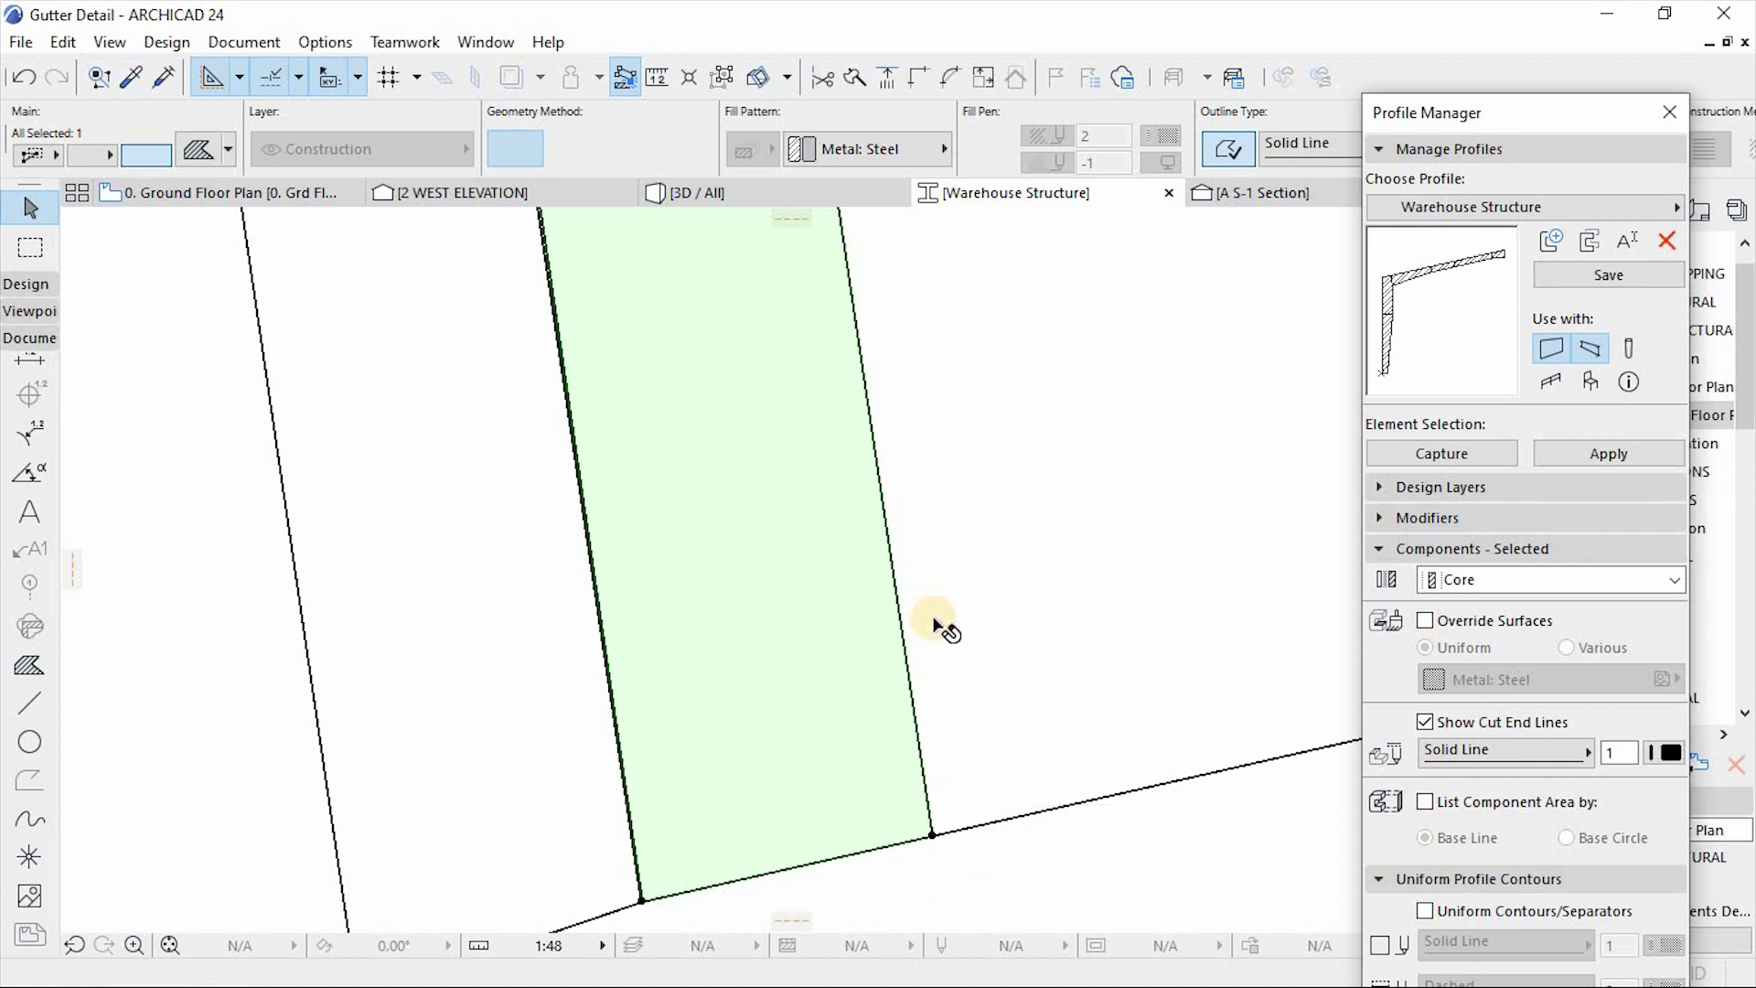
scroll(960, 676, "down", 5)
key("Escape")
Step: Draw a short solid line across both end plates near their upper ends to represent a bolt
scroll(947, 638, "up", 4)
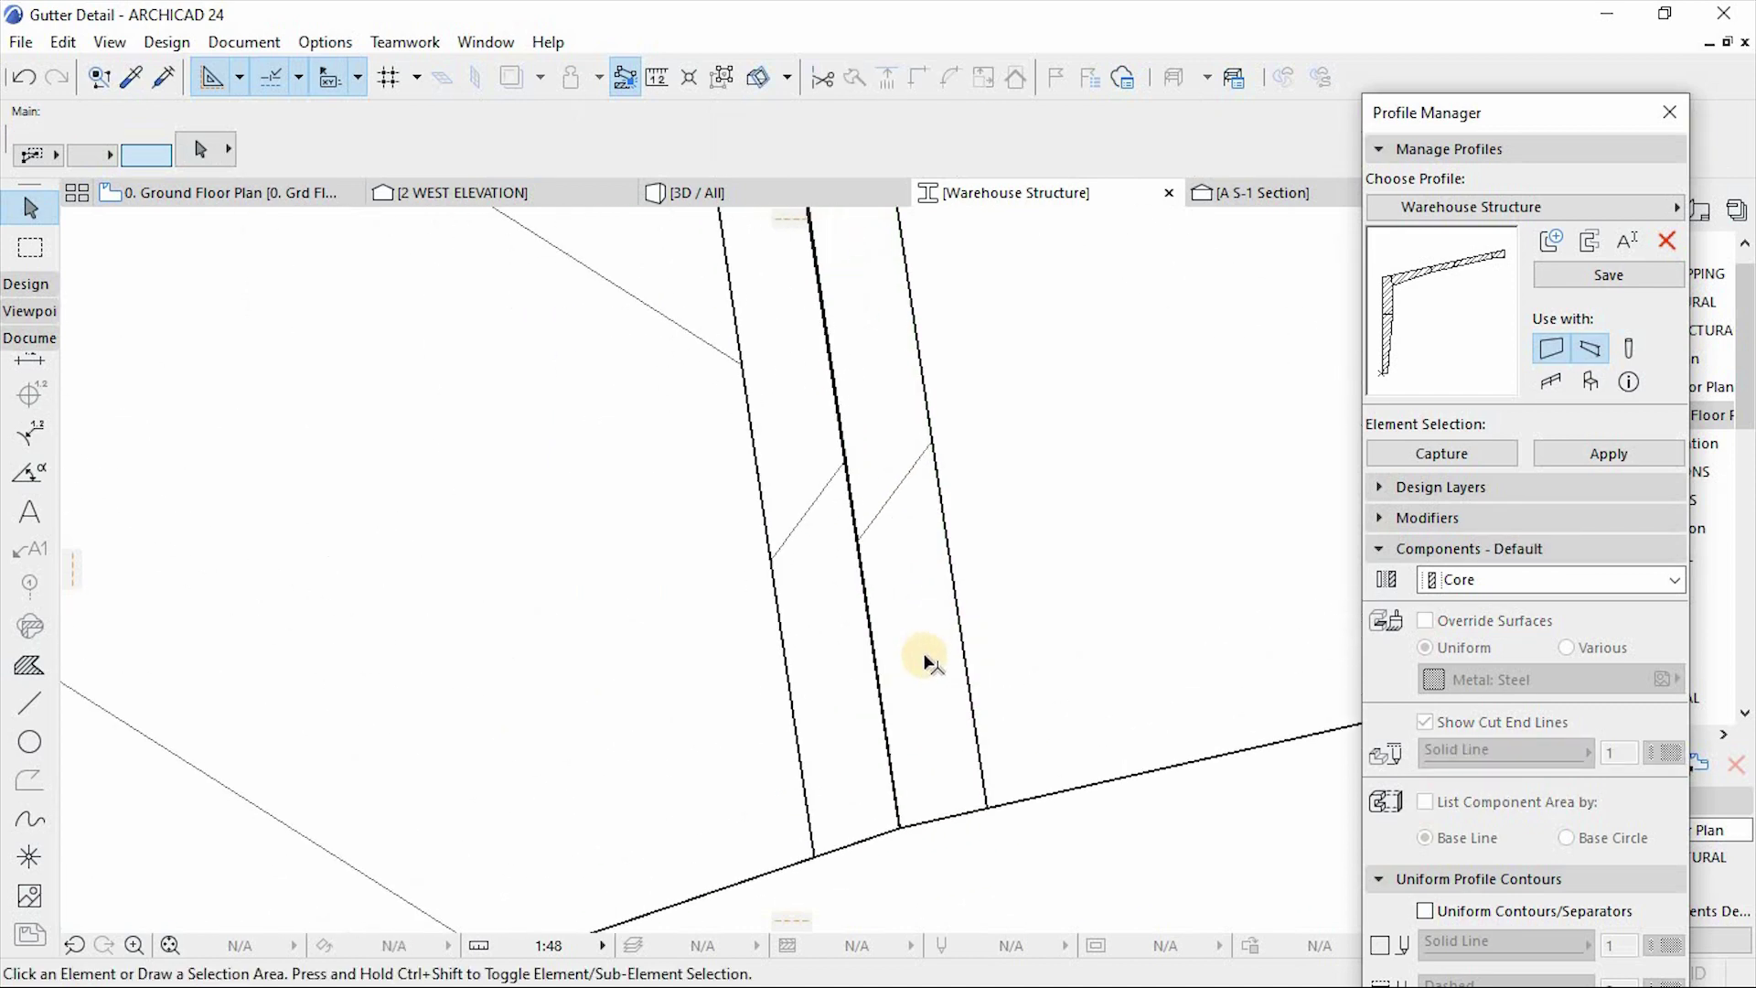
scroll(870, 706, "down", 4)
scroll(876, 728, "down", 4)
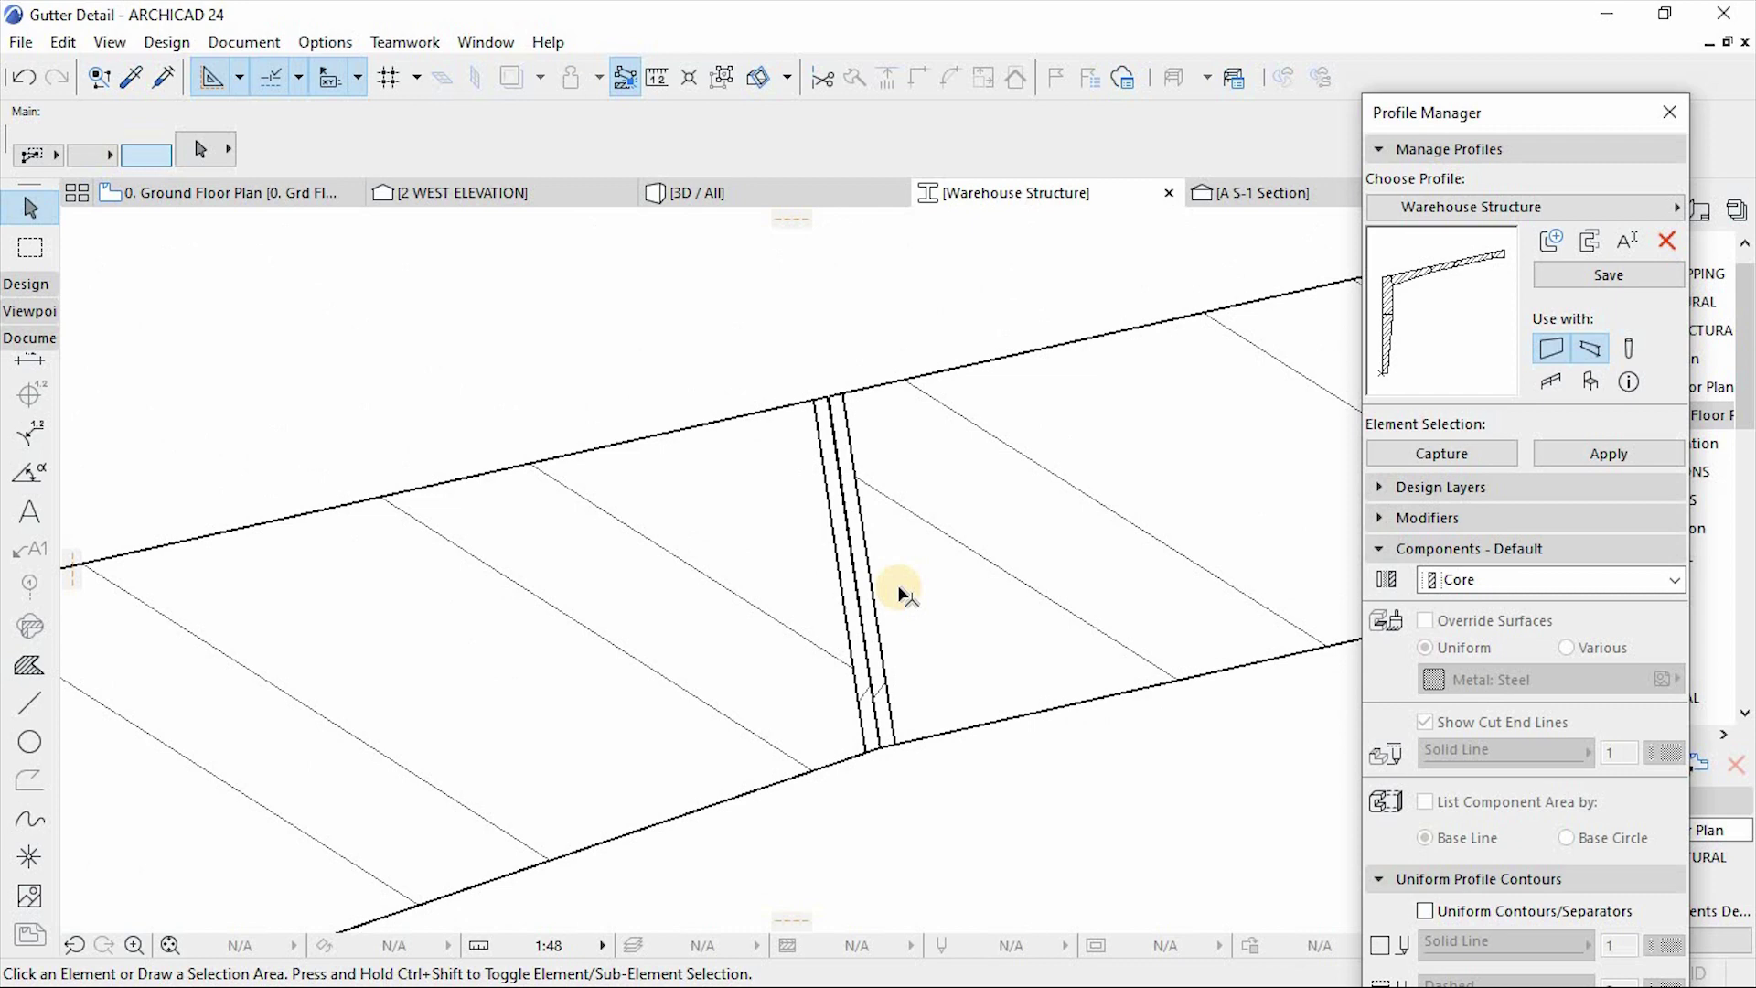
scroll(851, 462, "up", 4)
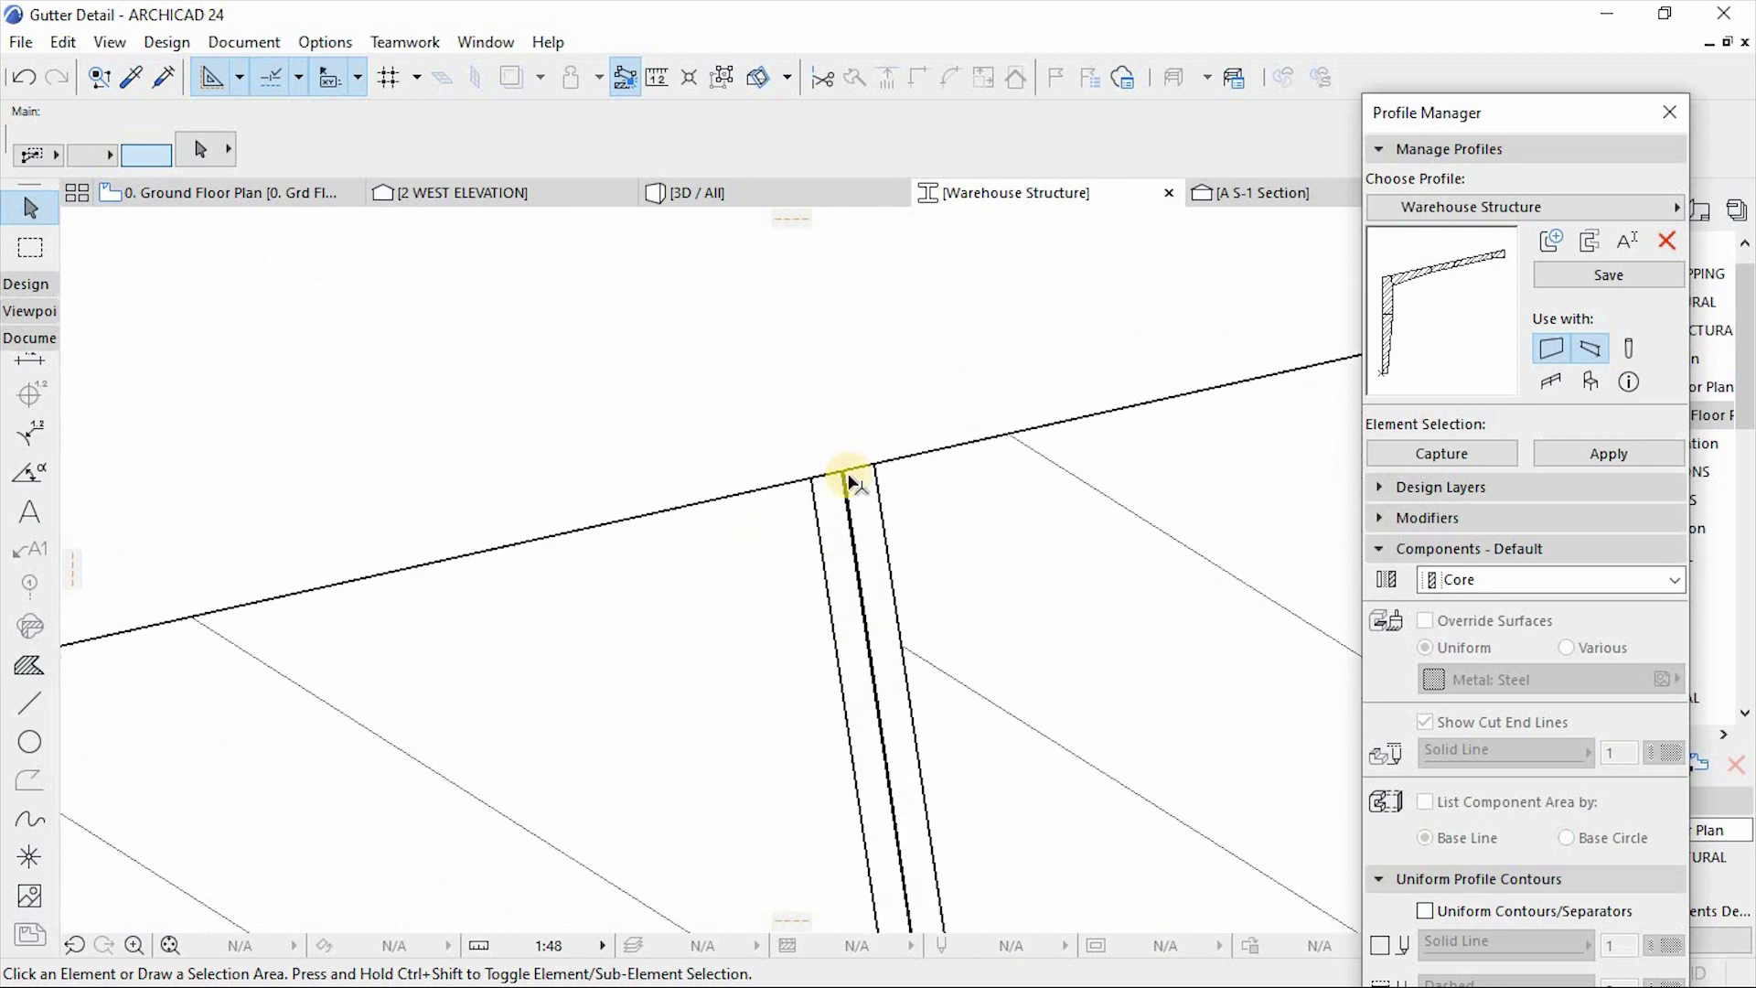
left_click(32, 703)
left_click(878, 540)
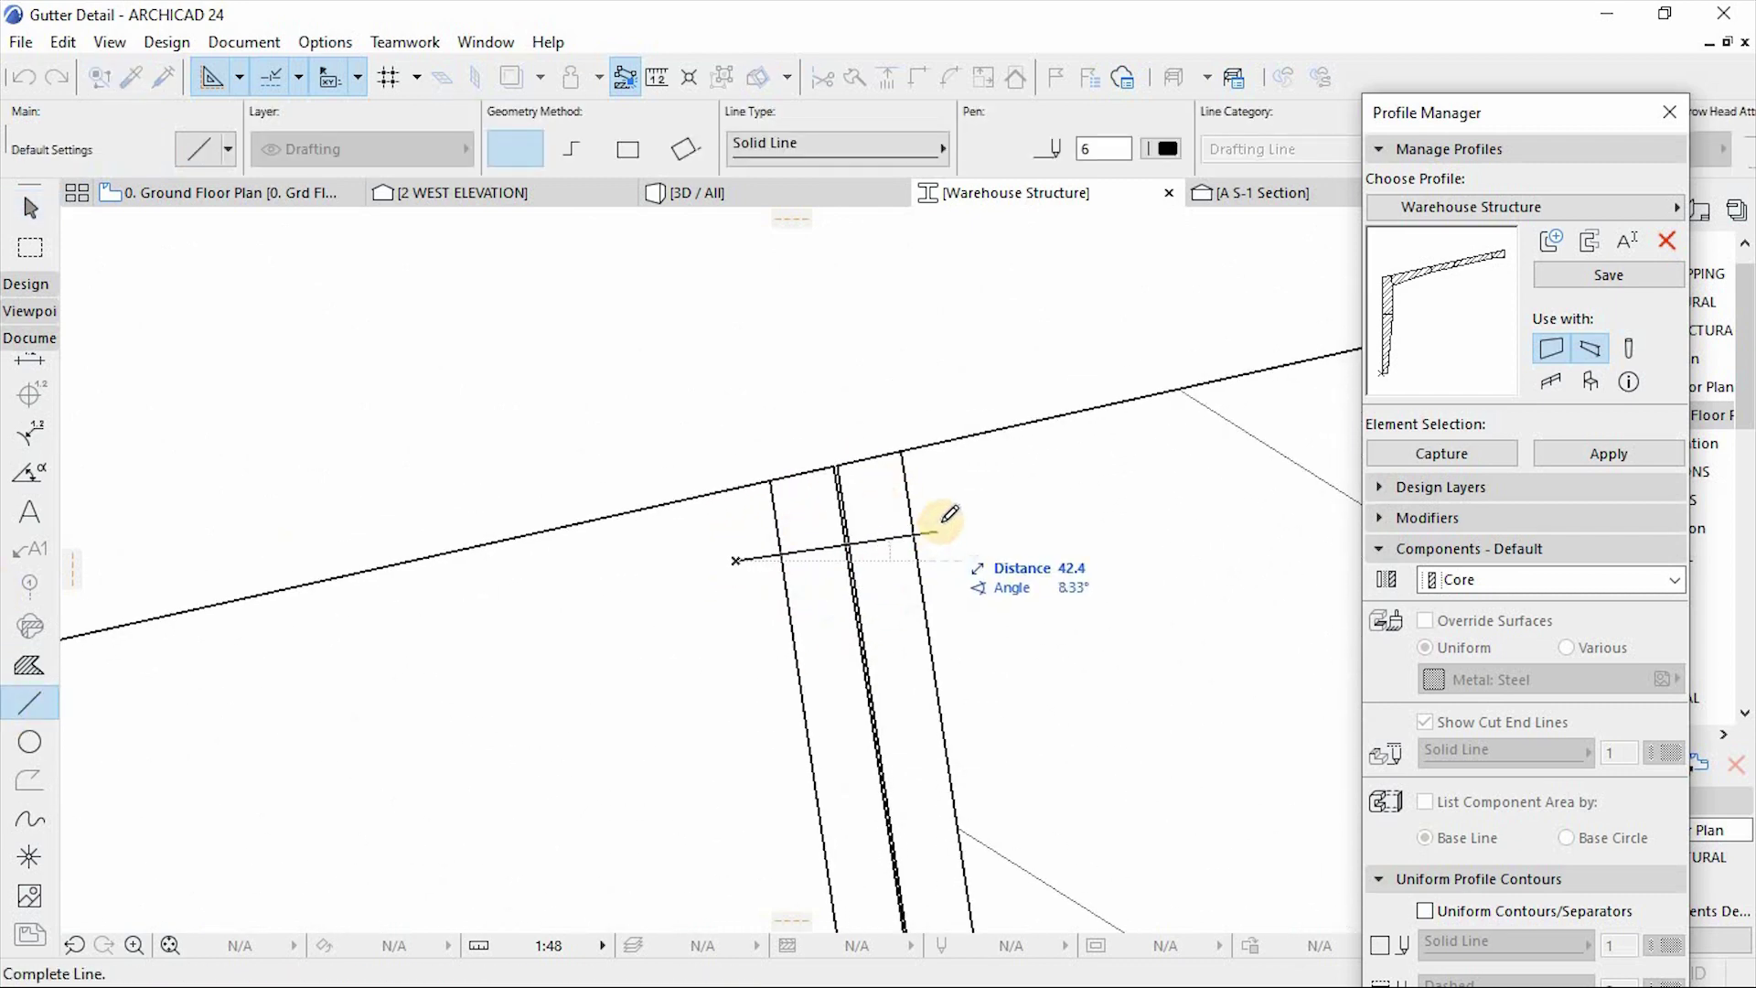
left_click(953, 517)
scroll(829, 434, "down", 3)
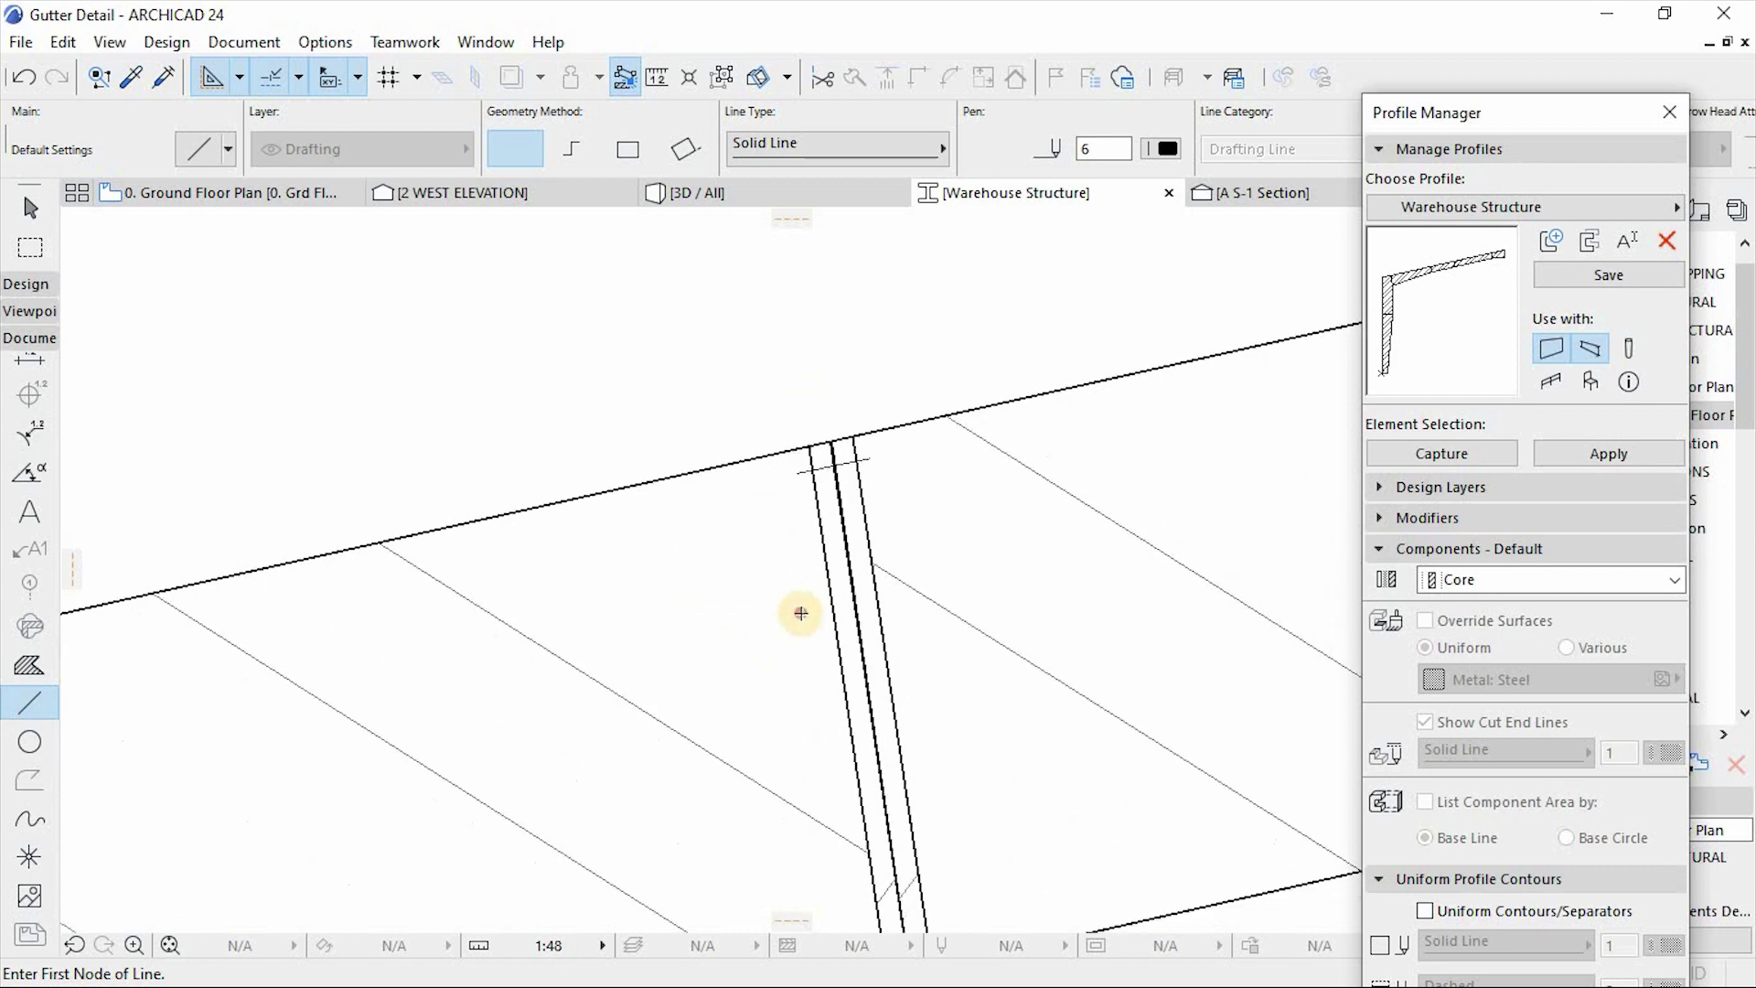
Step: Add a second short bolt line across both end plates below the first one
left_click(906, 594)
scroll(795, 512, "down", 3)
scroll(823, 678, "up", 1)
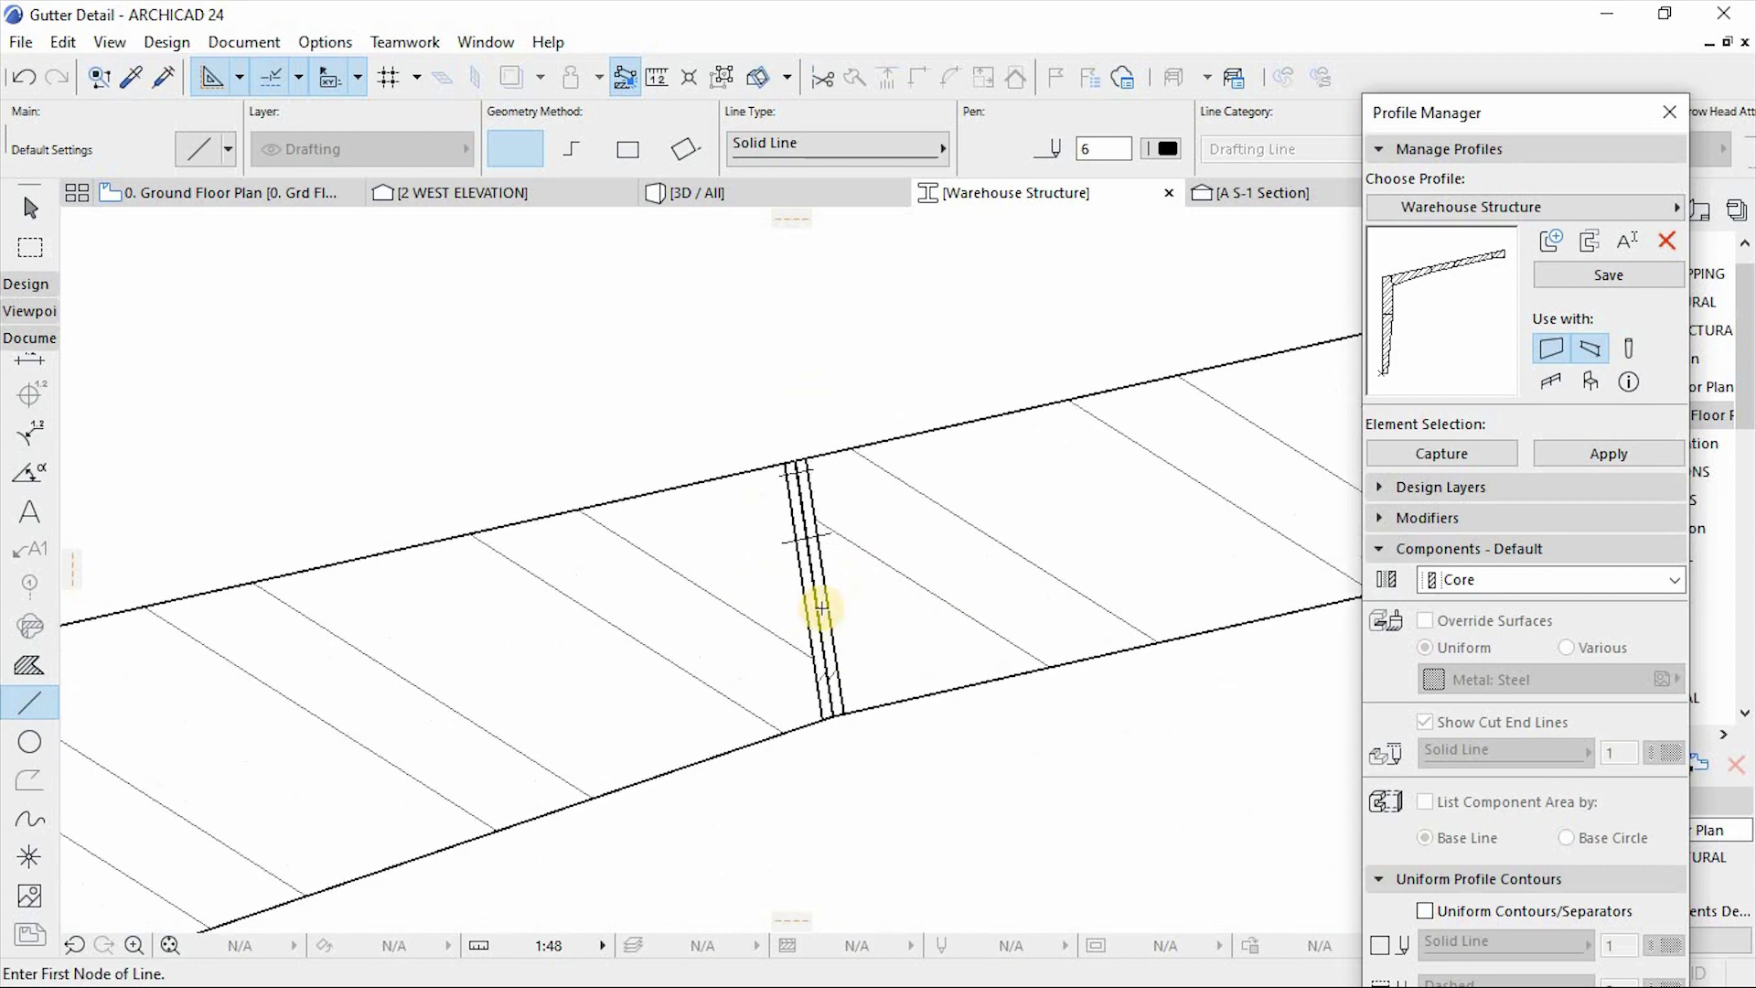
Step: Save the edited Warehouse Structure profile and view the rafter as a whole
scroll(827, 615, "down", 3)
scroll(1010, 713, "down", 3)
scroll(999, 627, "up", 4)
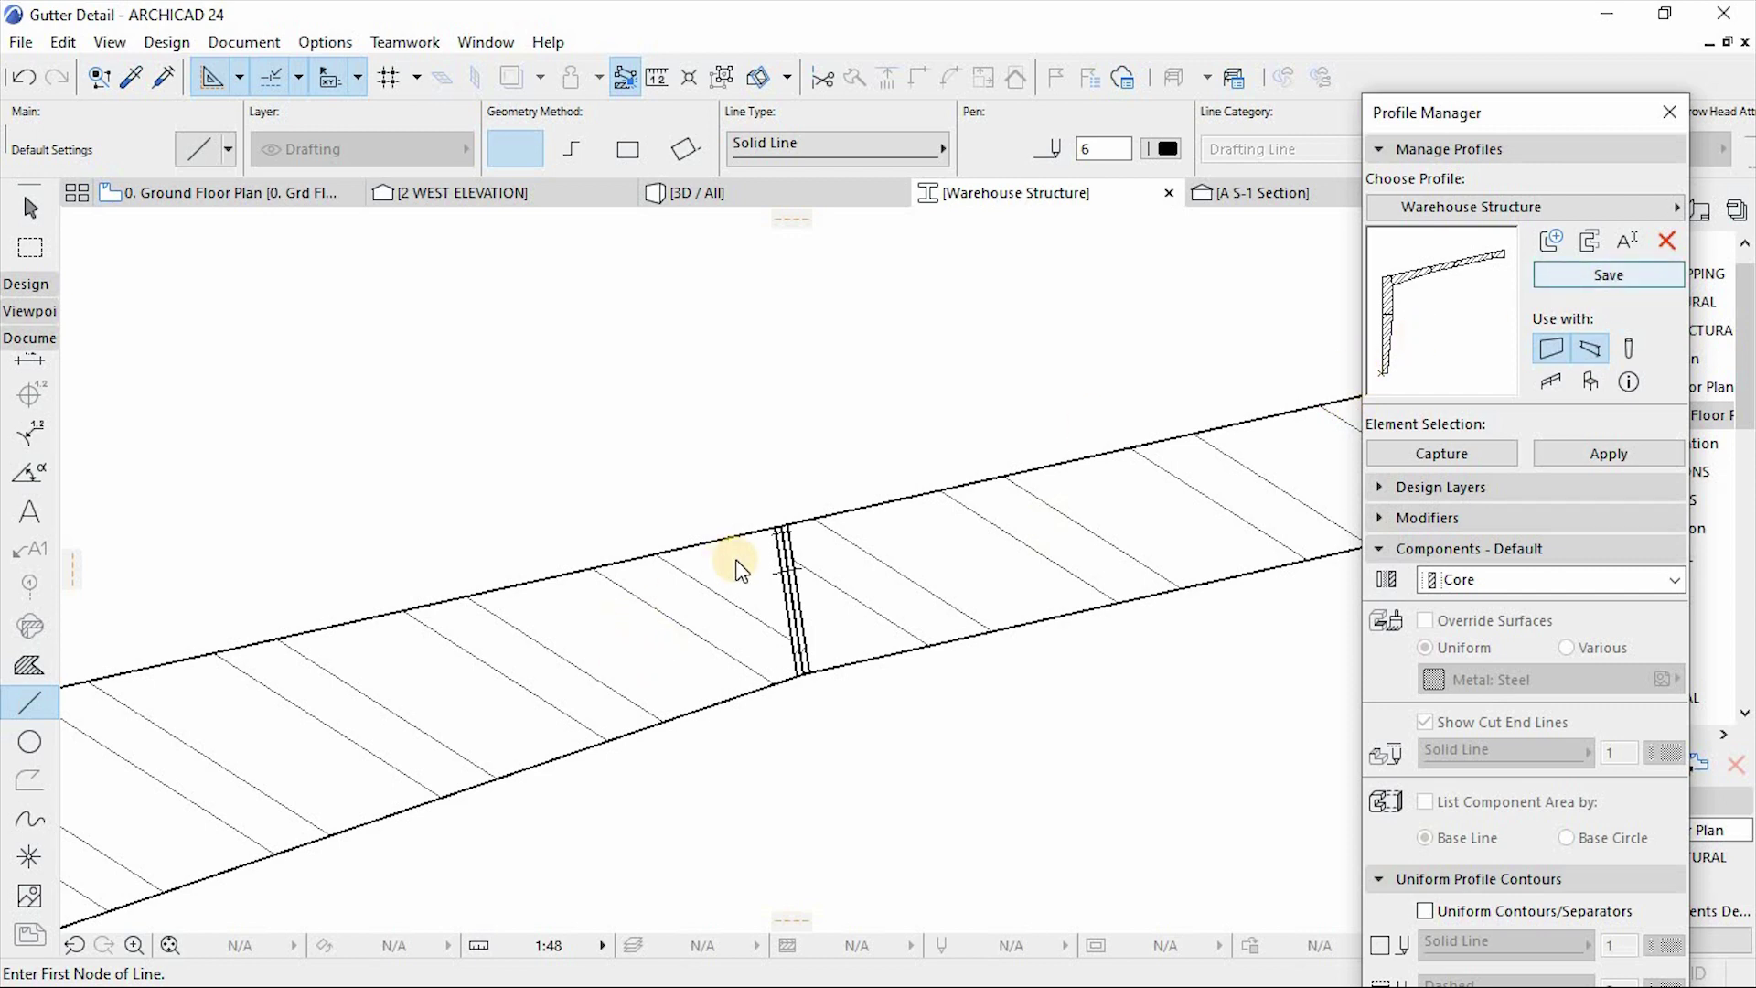
scroll(712, 468, "down", 3)
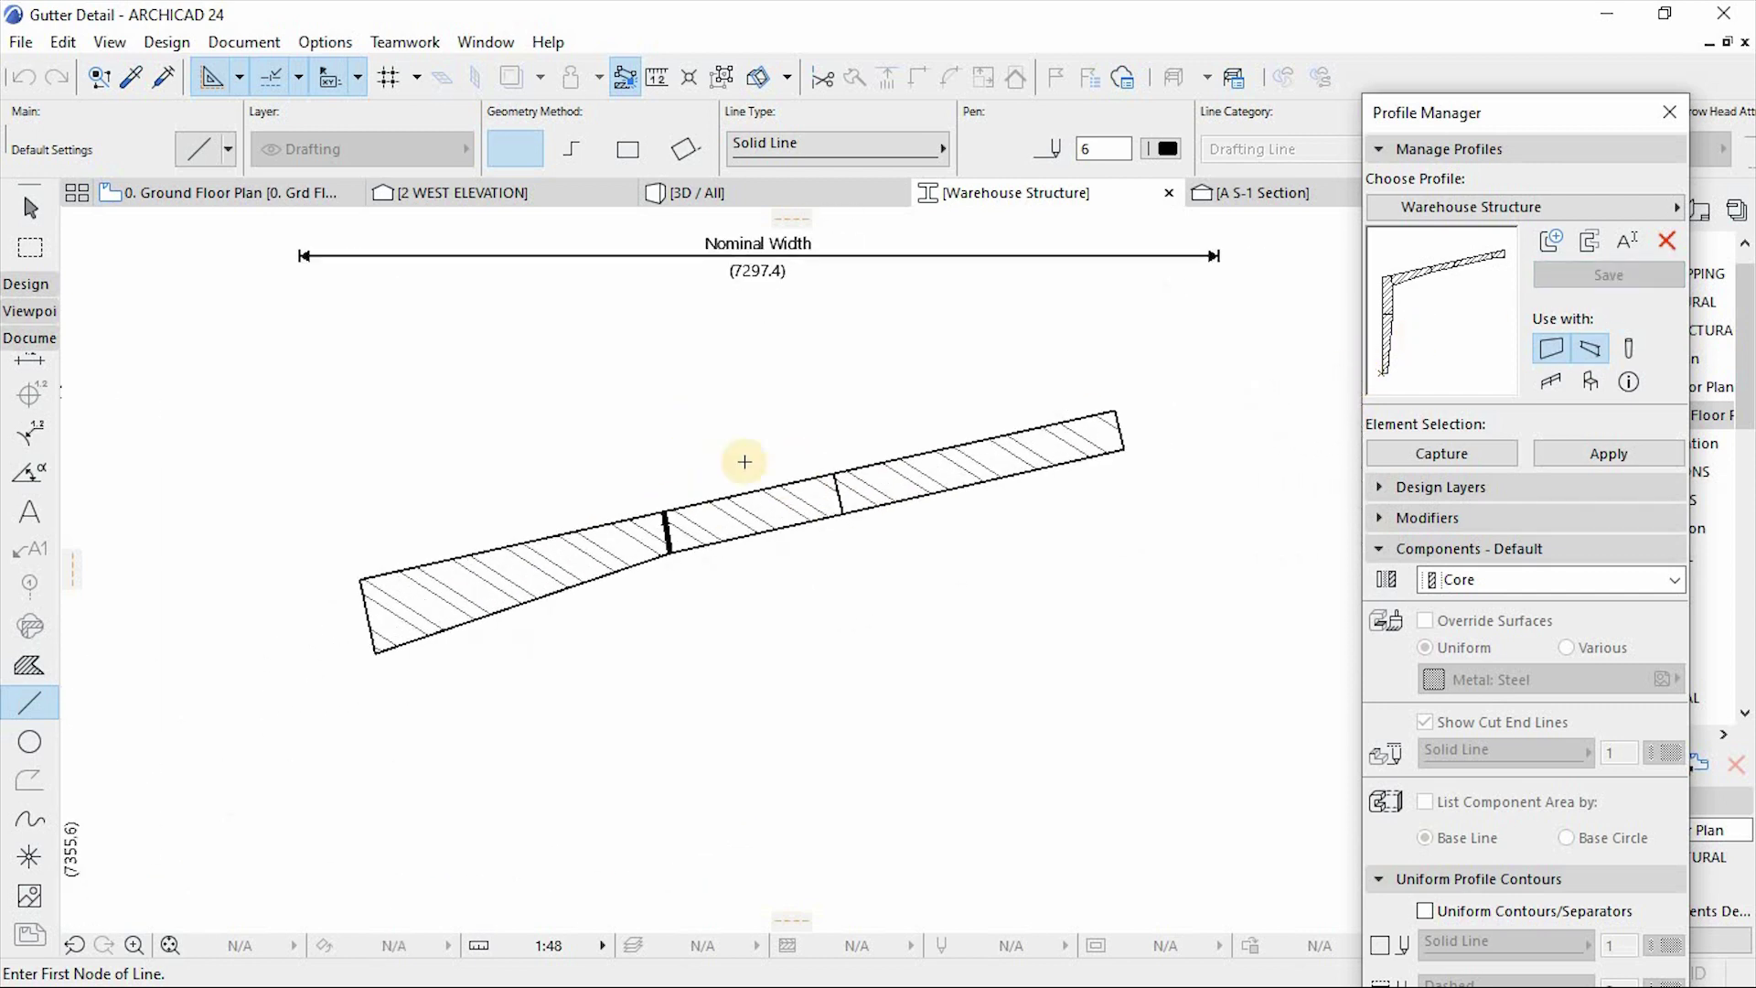
Step: Inspect the gap at the rafter joint in the profile and check the same joint in the 3D model
scroll(744, 463, "up", 6)
scroll(822, 394, "up", 6)
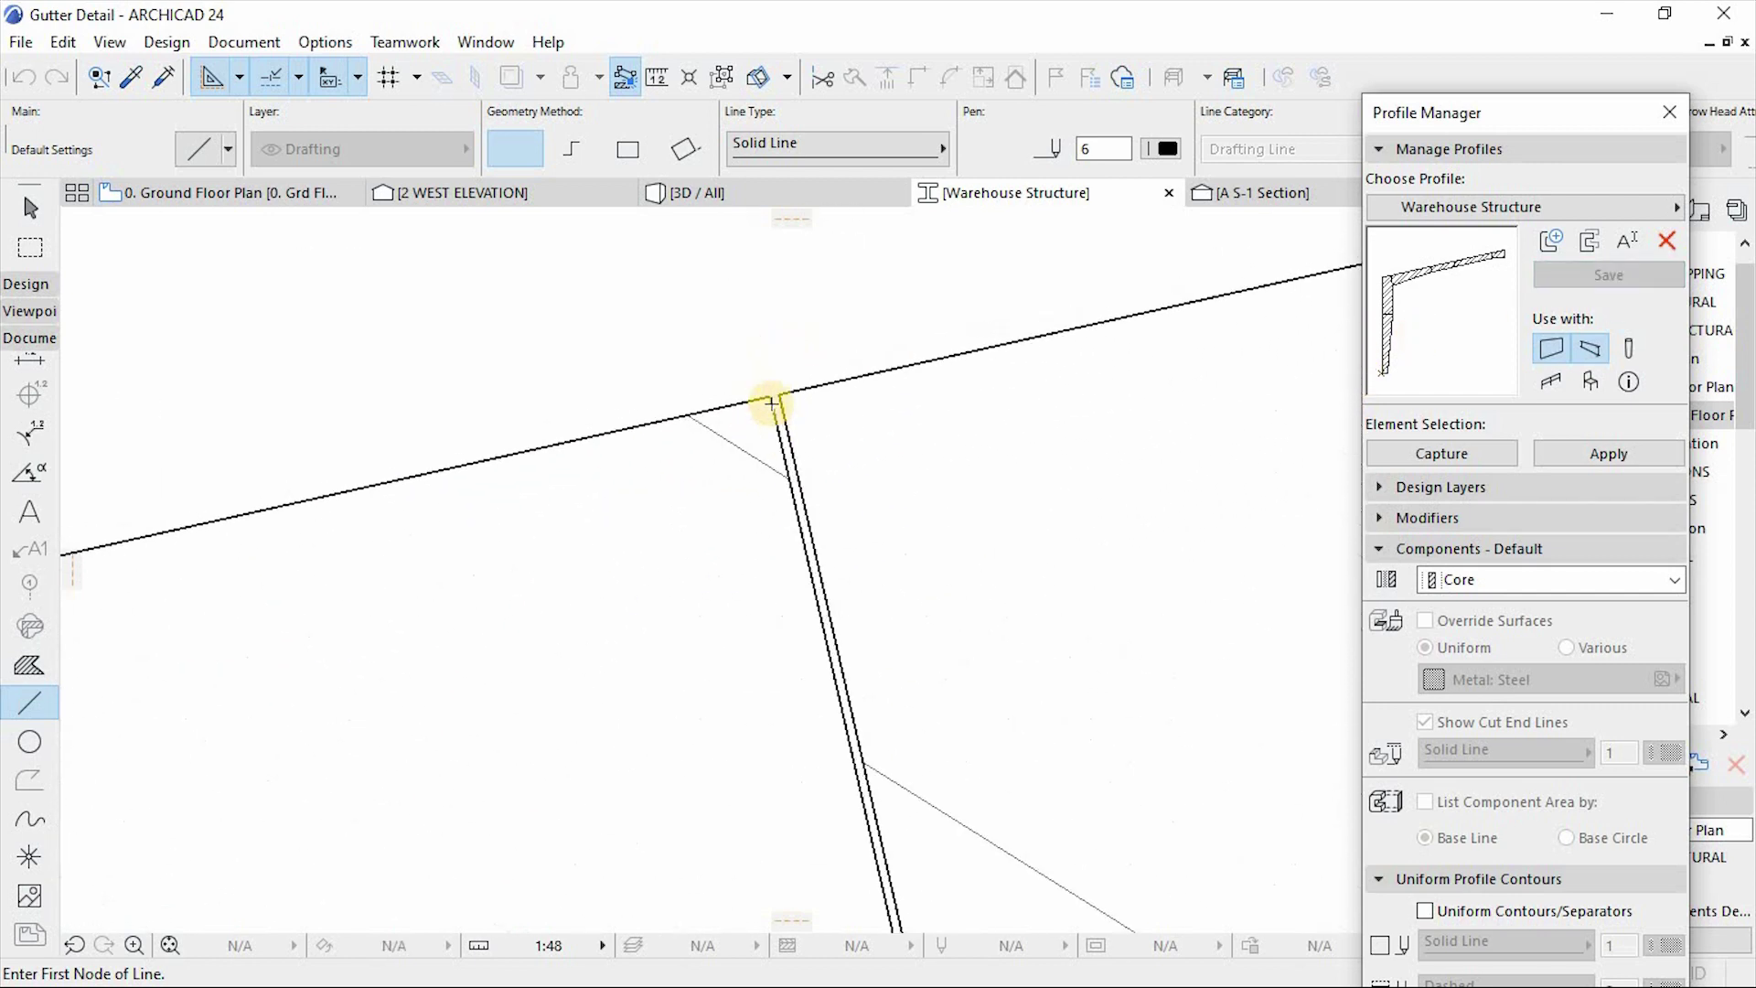
key("Escape")
left_click(775, 462)
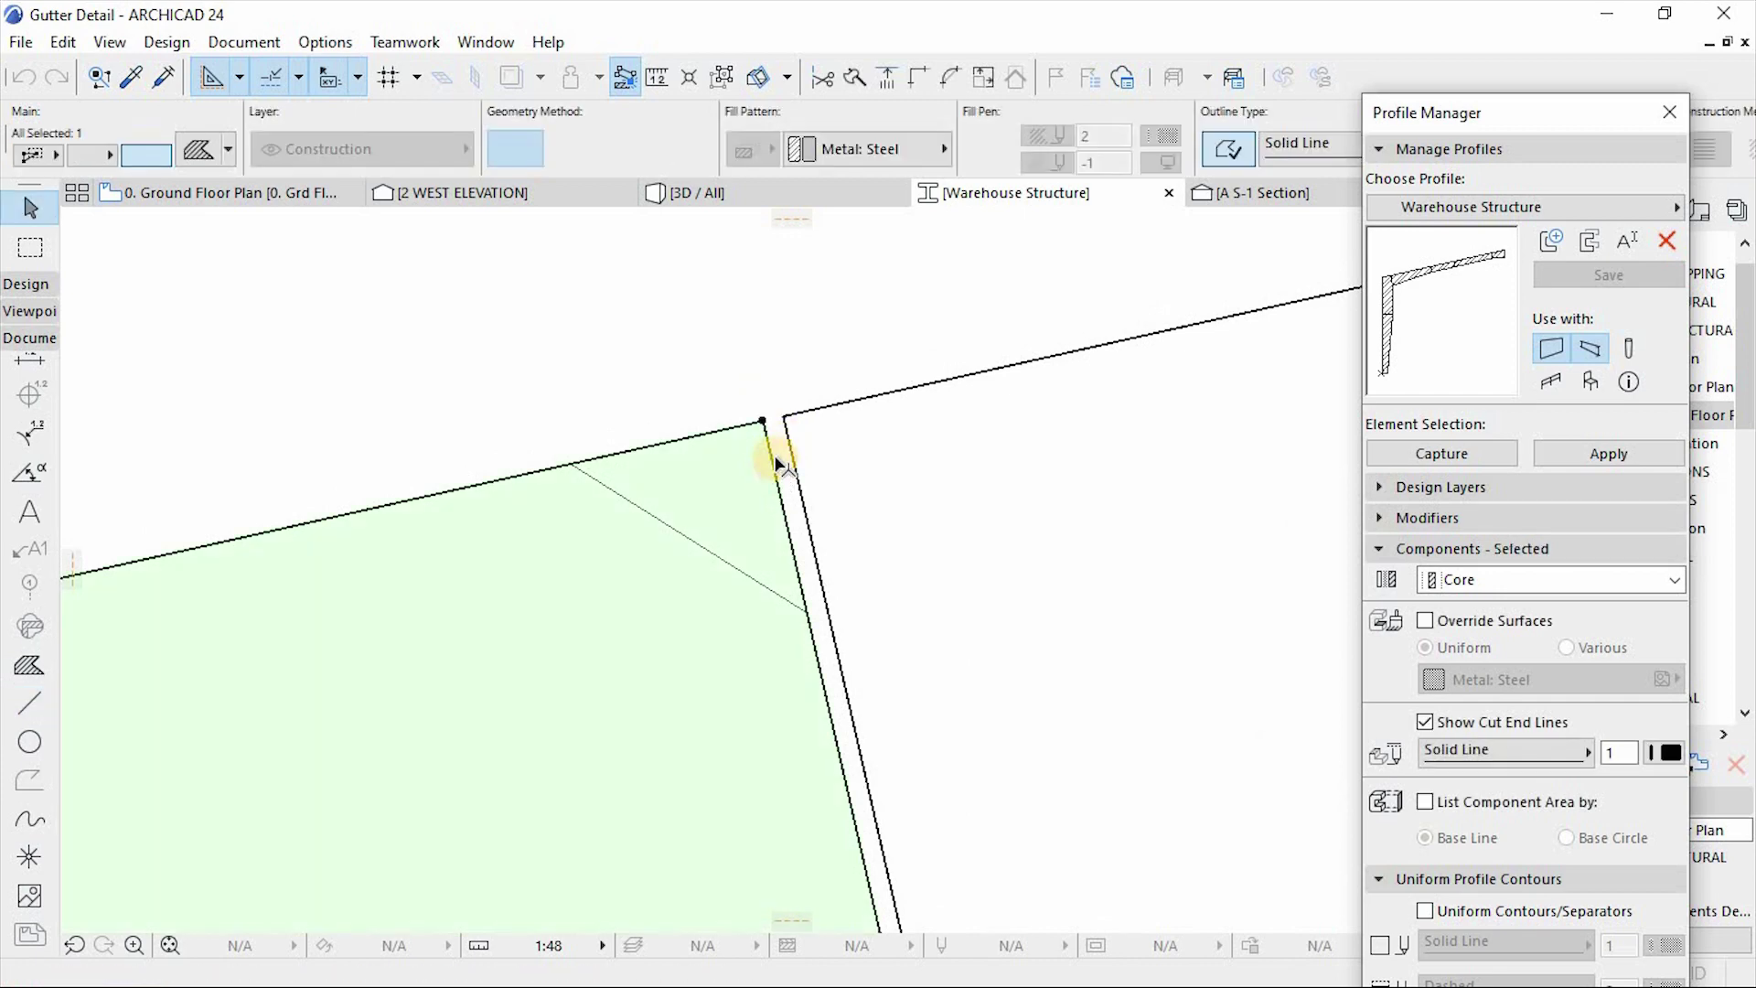
left_click(719, 190)
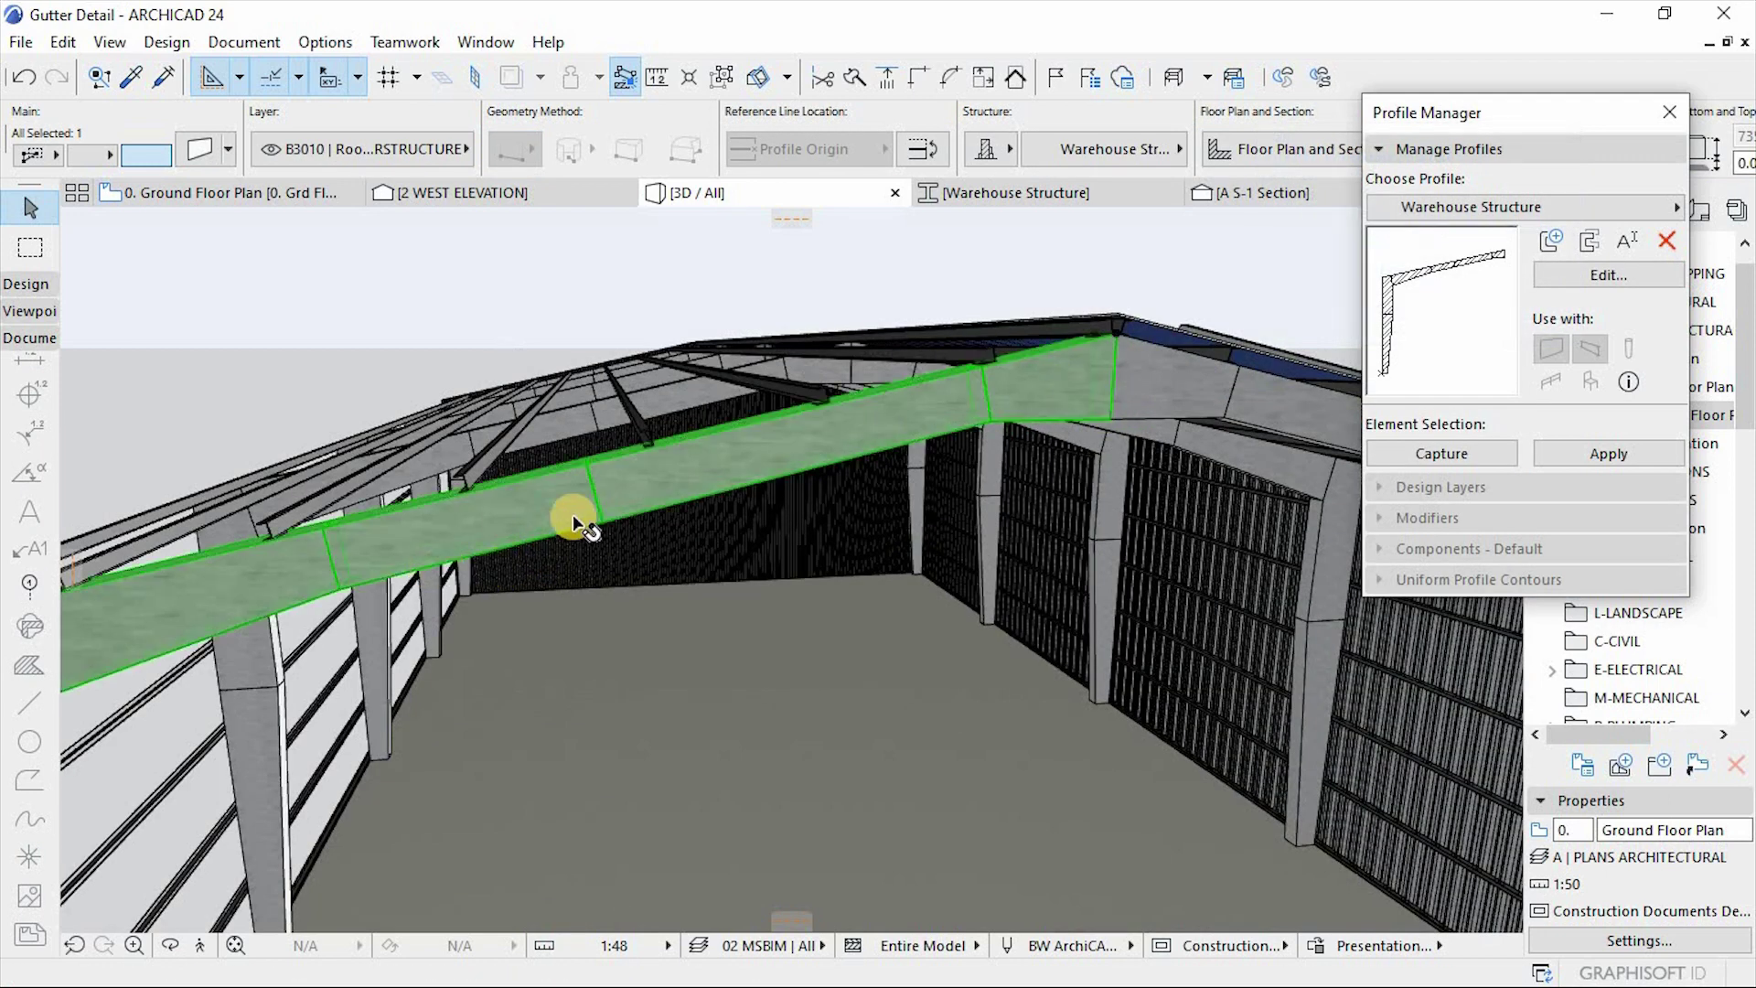
key("Escape")
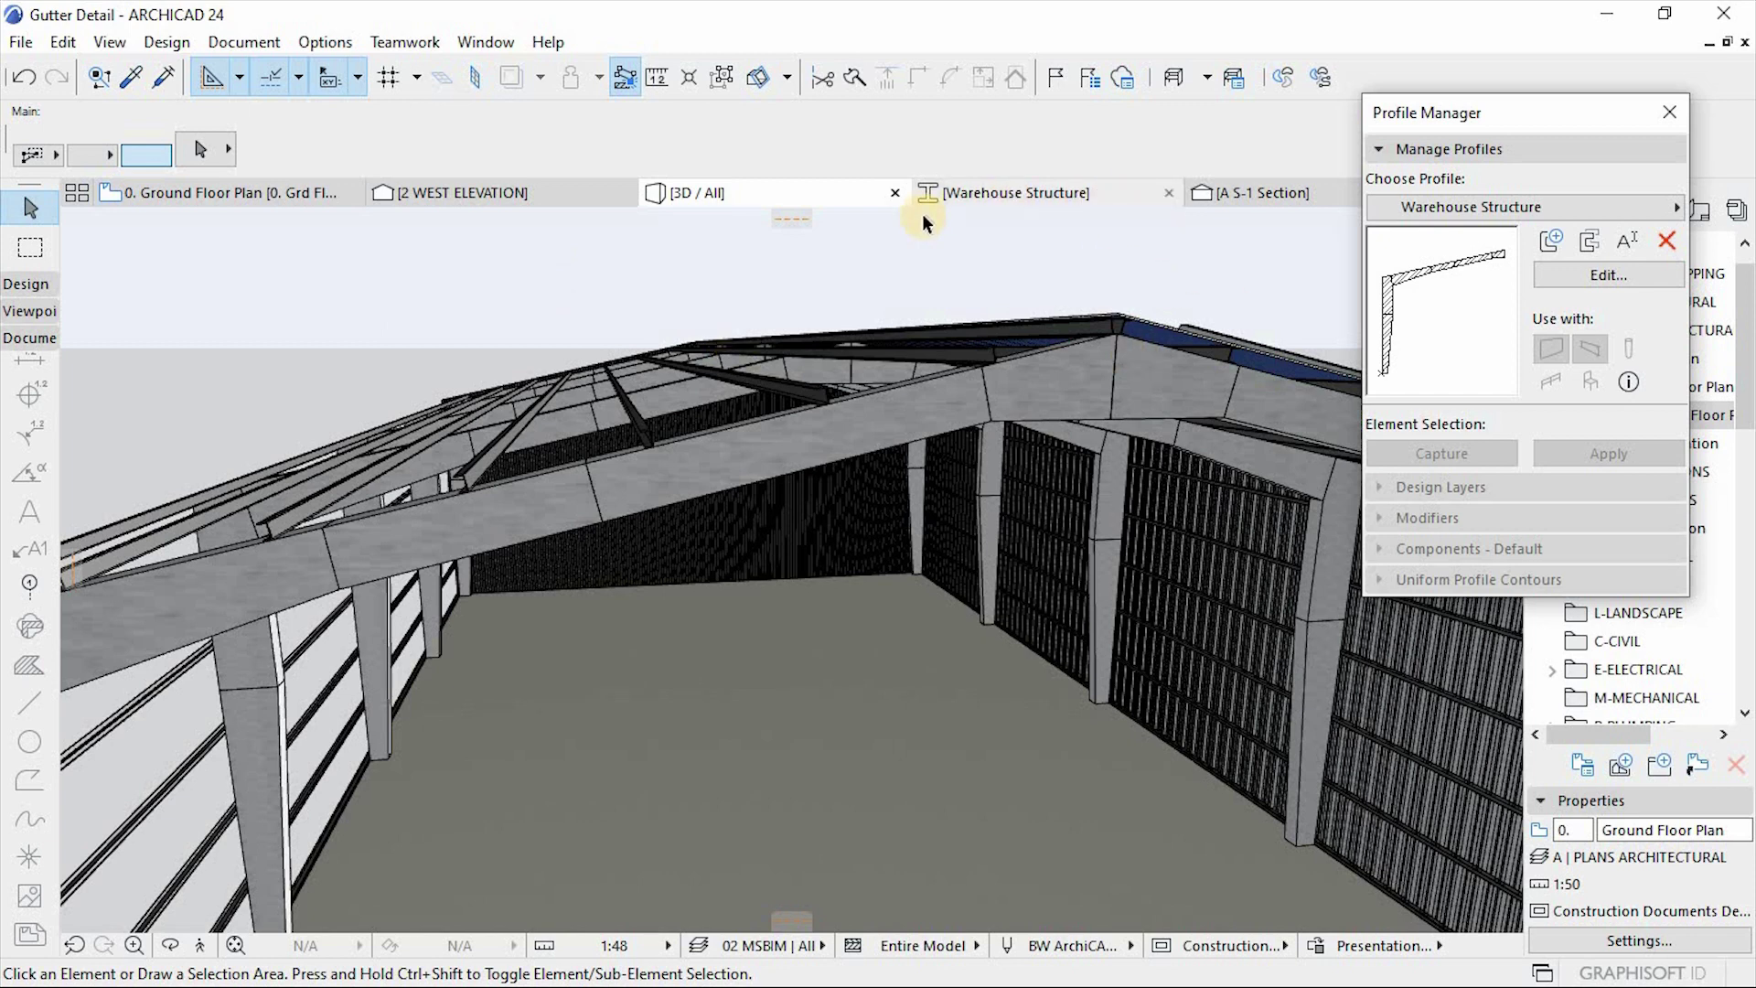
Step: Offset the haunched rafter segment's end edge to meet the straight rafter segment, and save the Warehouse Structure profile
left_click(1062, 197)
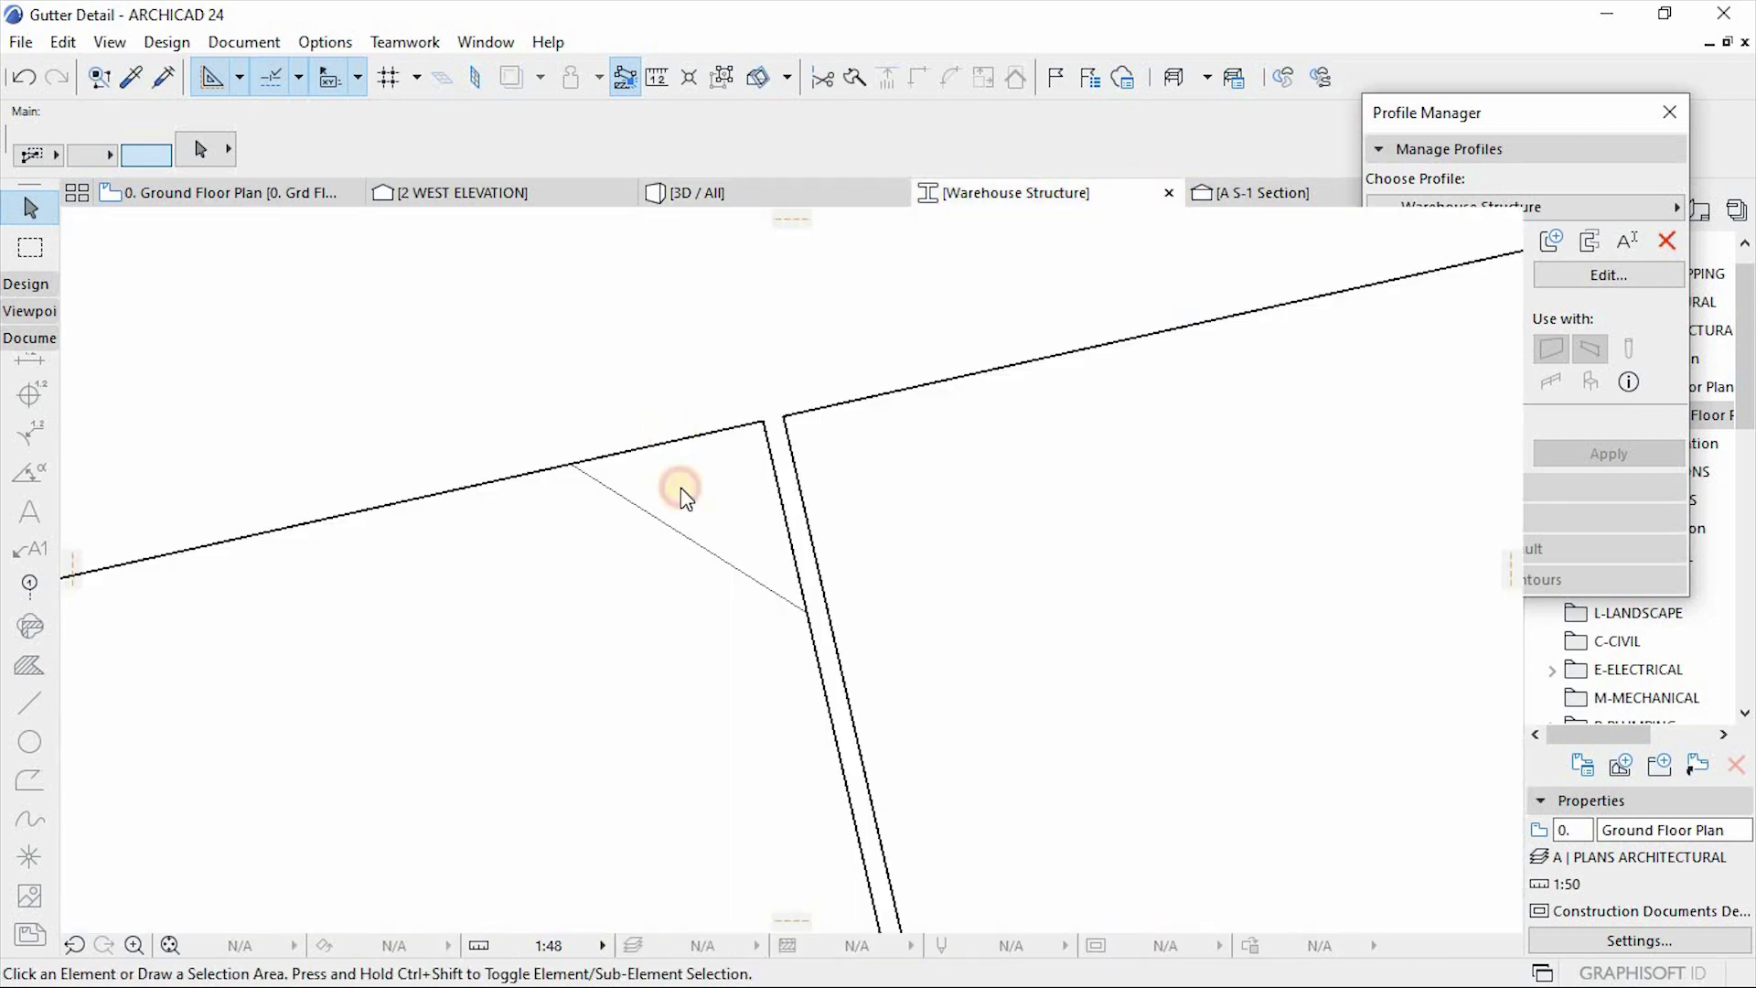
left_click(766, 437)
left_click(768, 450)
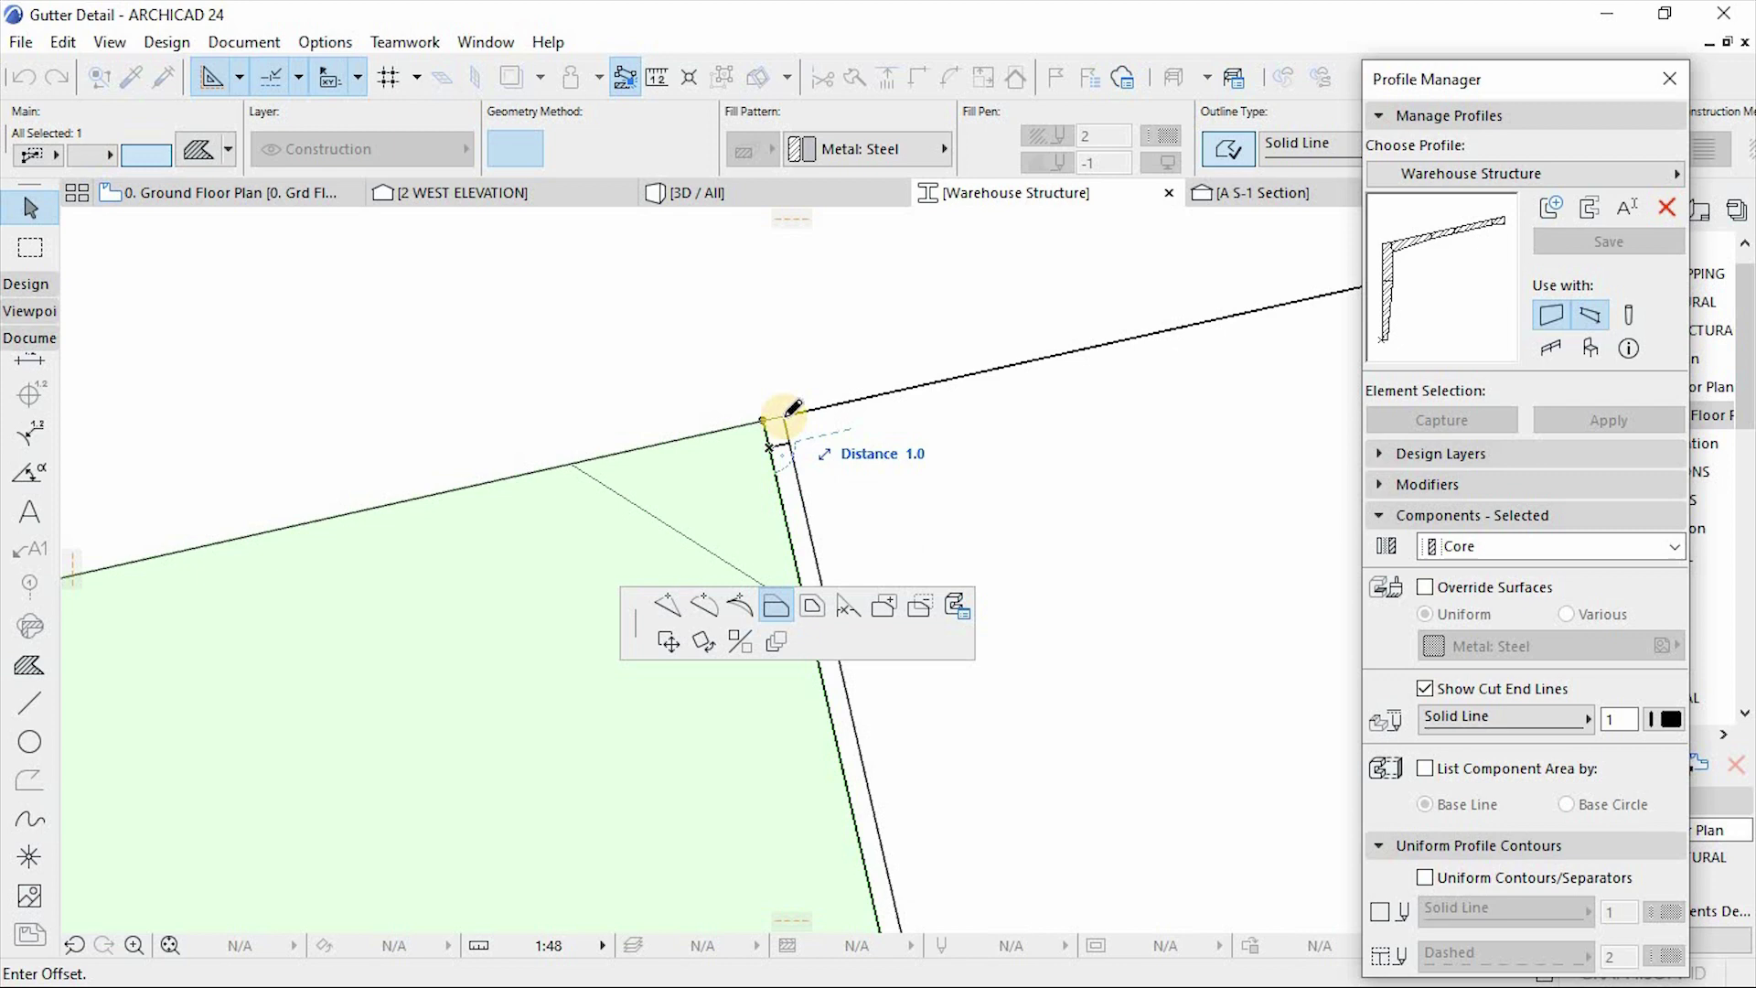
left_click(792, 407)
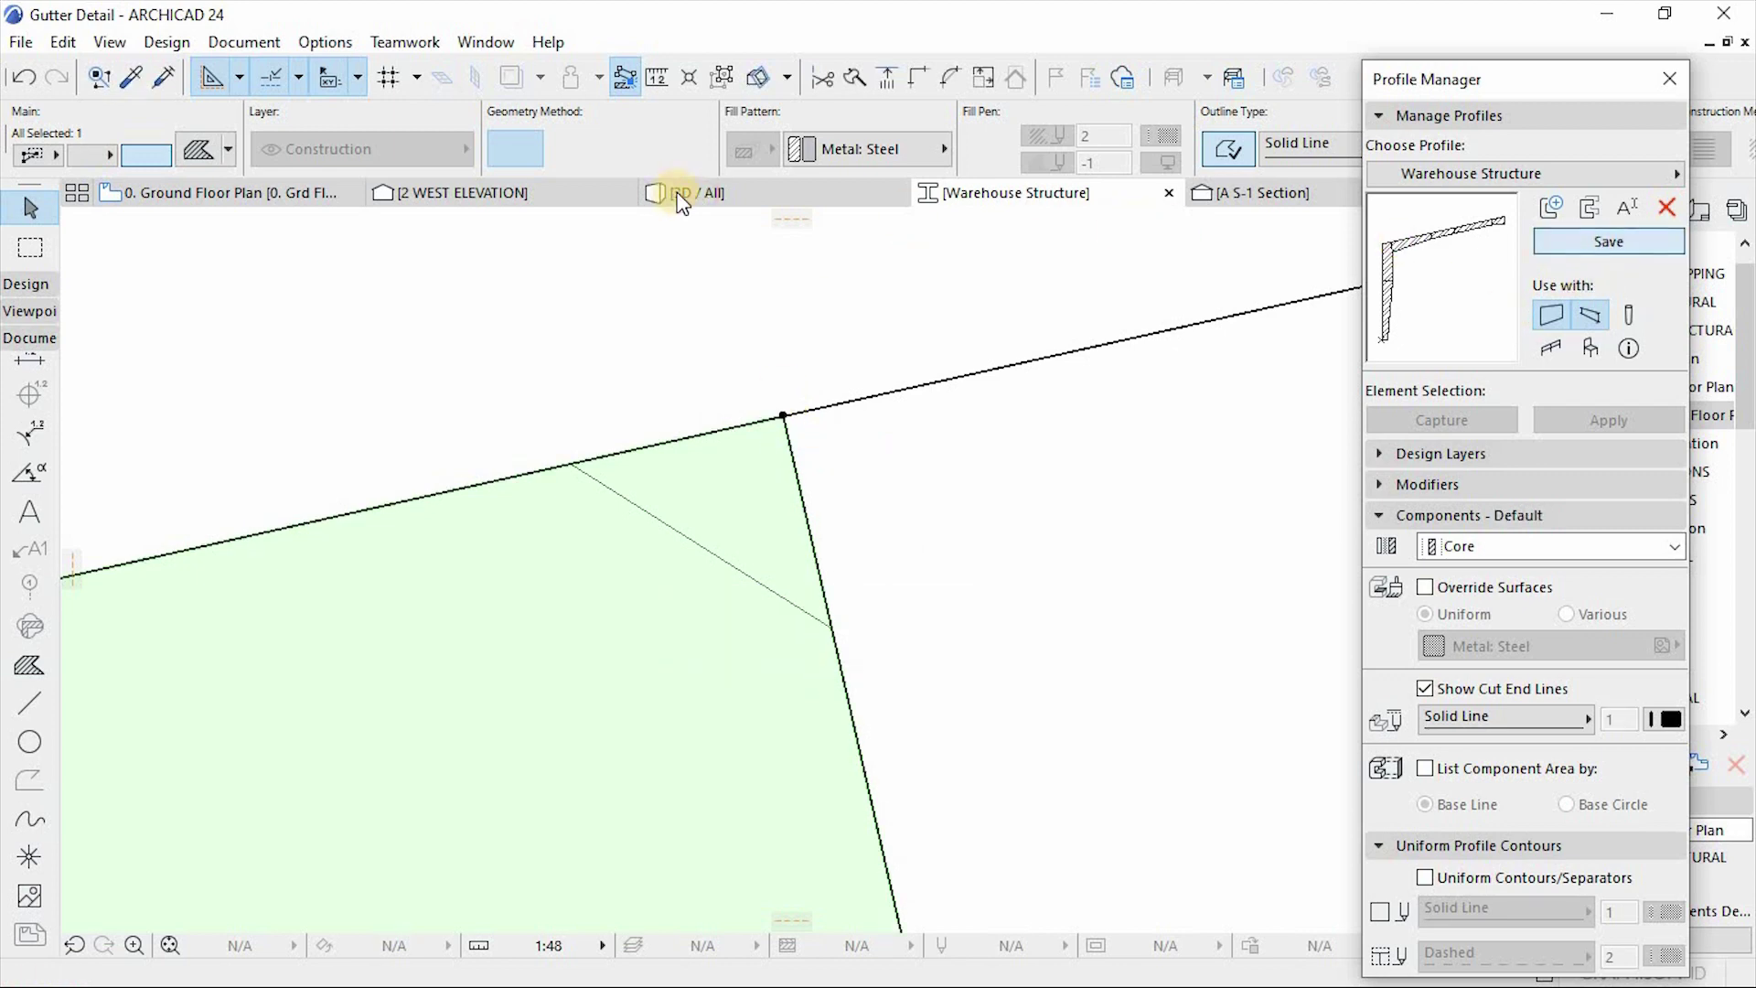
Step: Examine the closed rafter joint on the portal frames in the 3D model
key("F3")
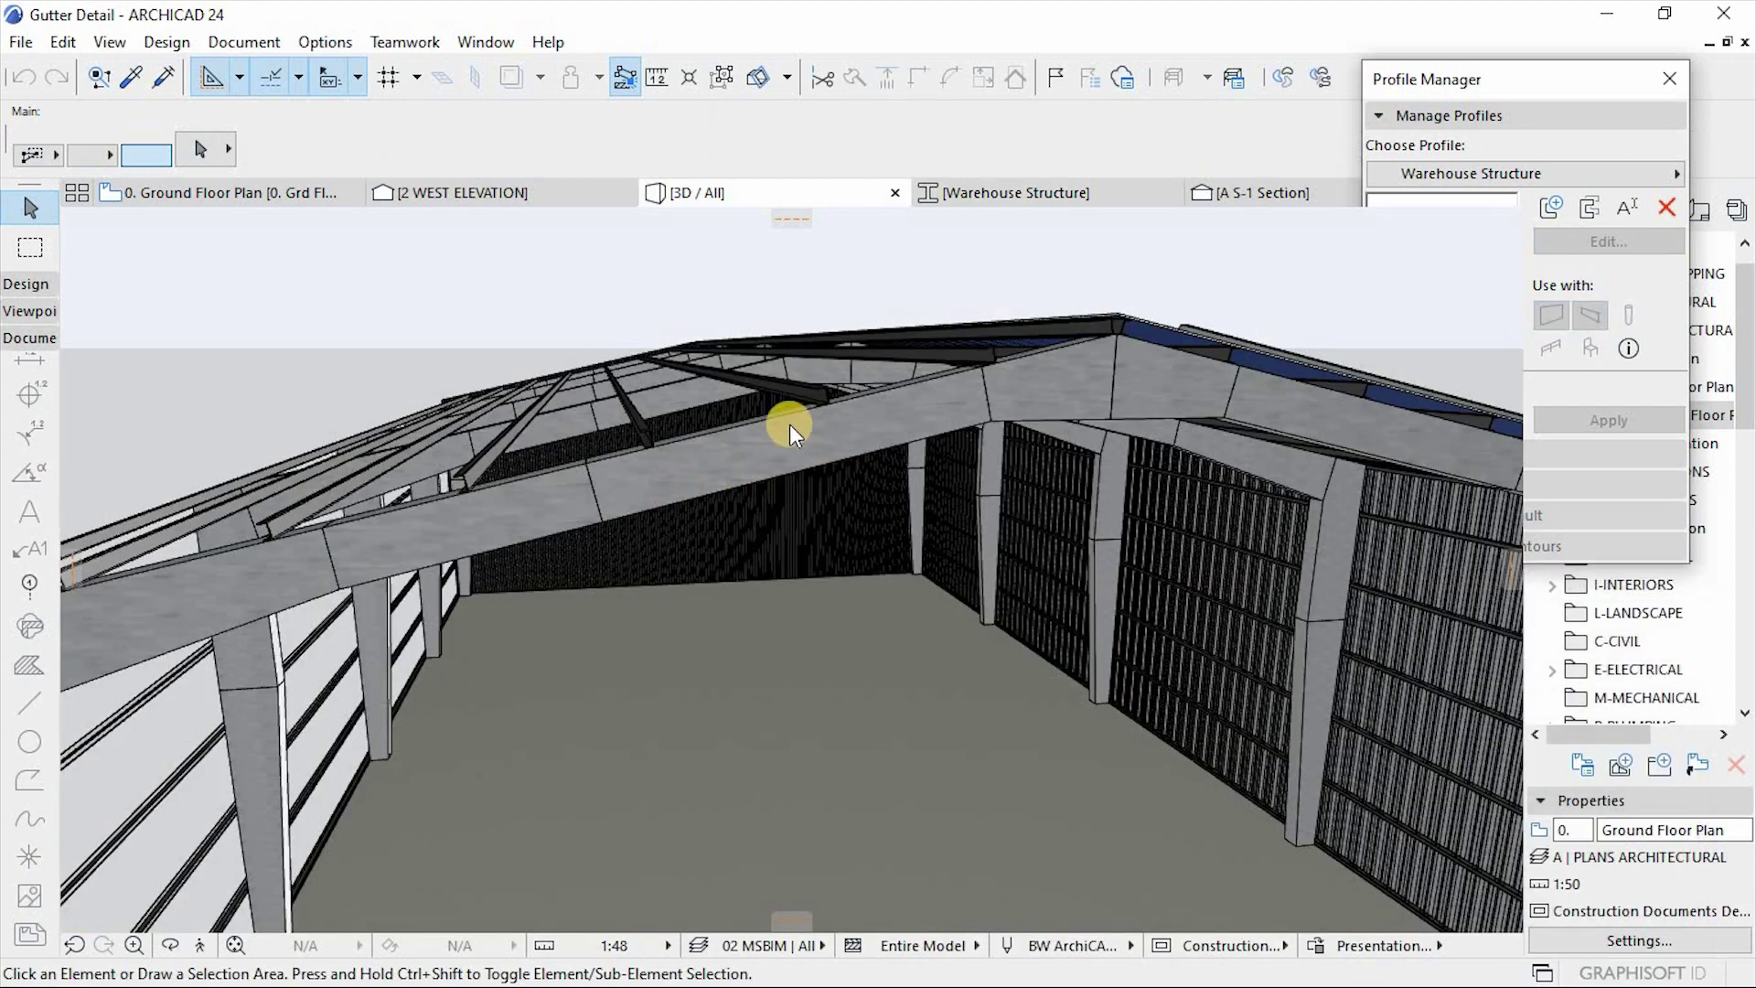
scroll(580, 496, "up", 2)
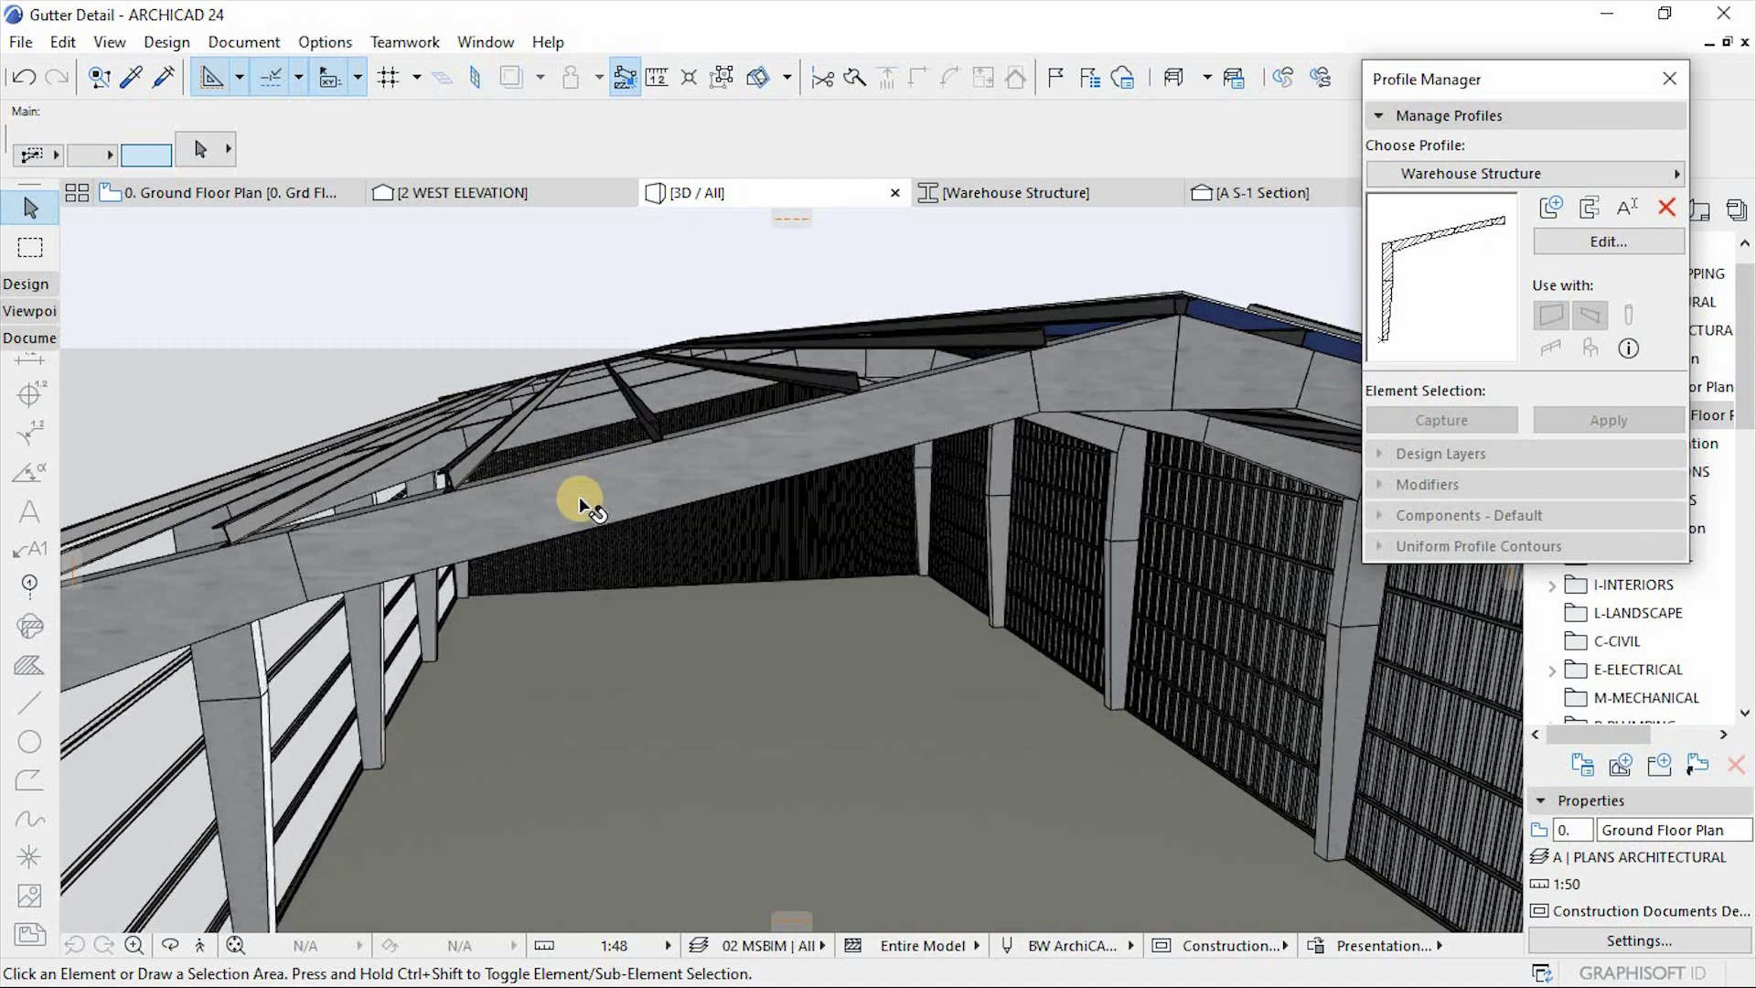
scroll(712, 463, "down", 3)
scroll(629, 475, "down", 3)
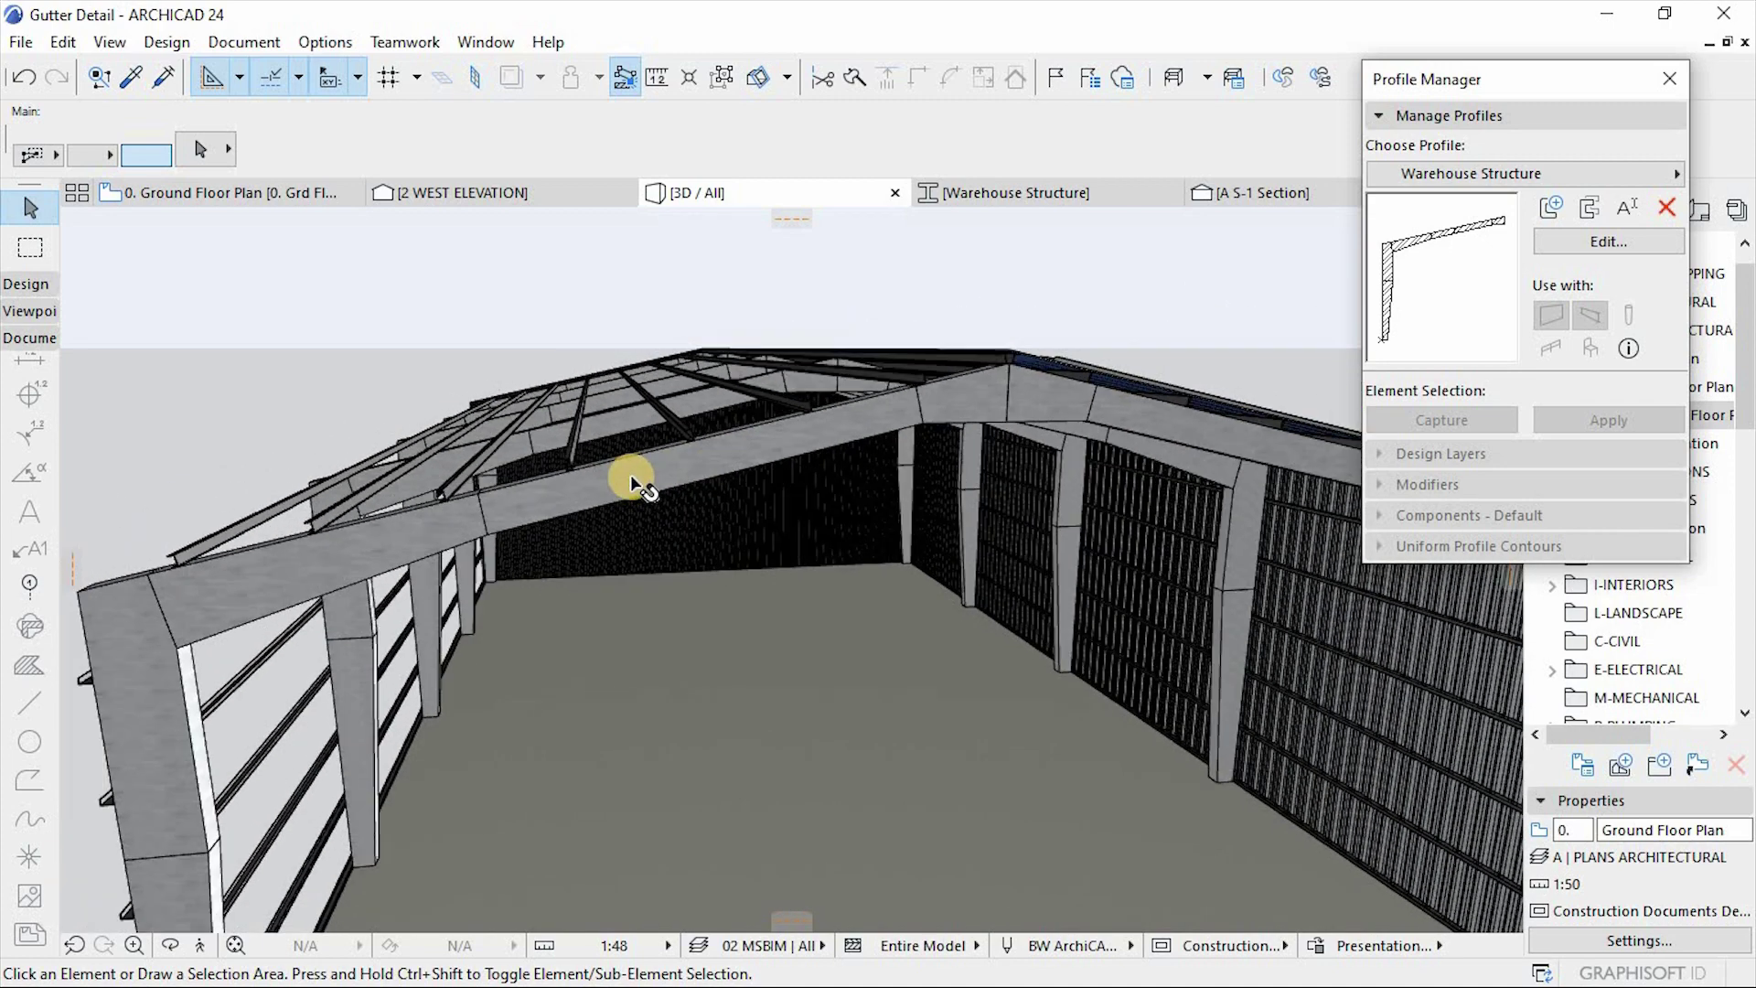
scroll(629, 476, "down", 4)
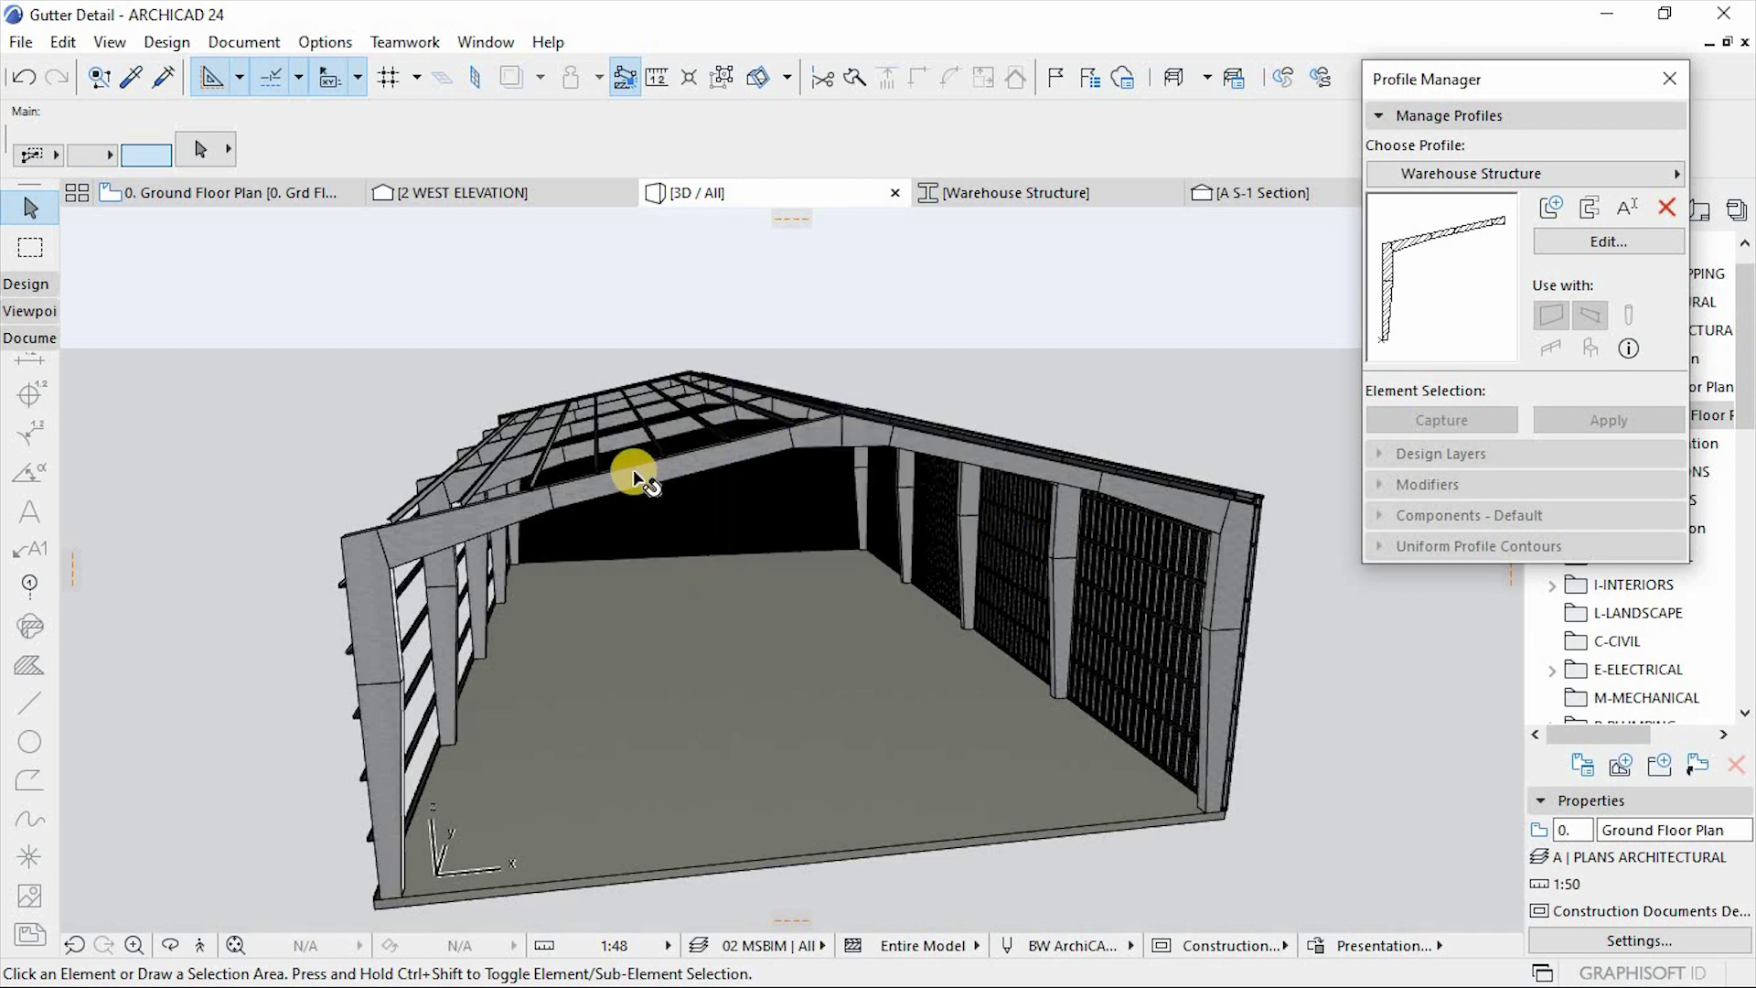
scroll(596, 469, "up", 3)
Step: Offset the haunched segment's end edge about 1.0 back from the straight rafter segment and save the profile
left_click(1004, 196)
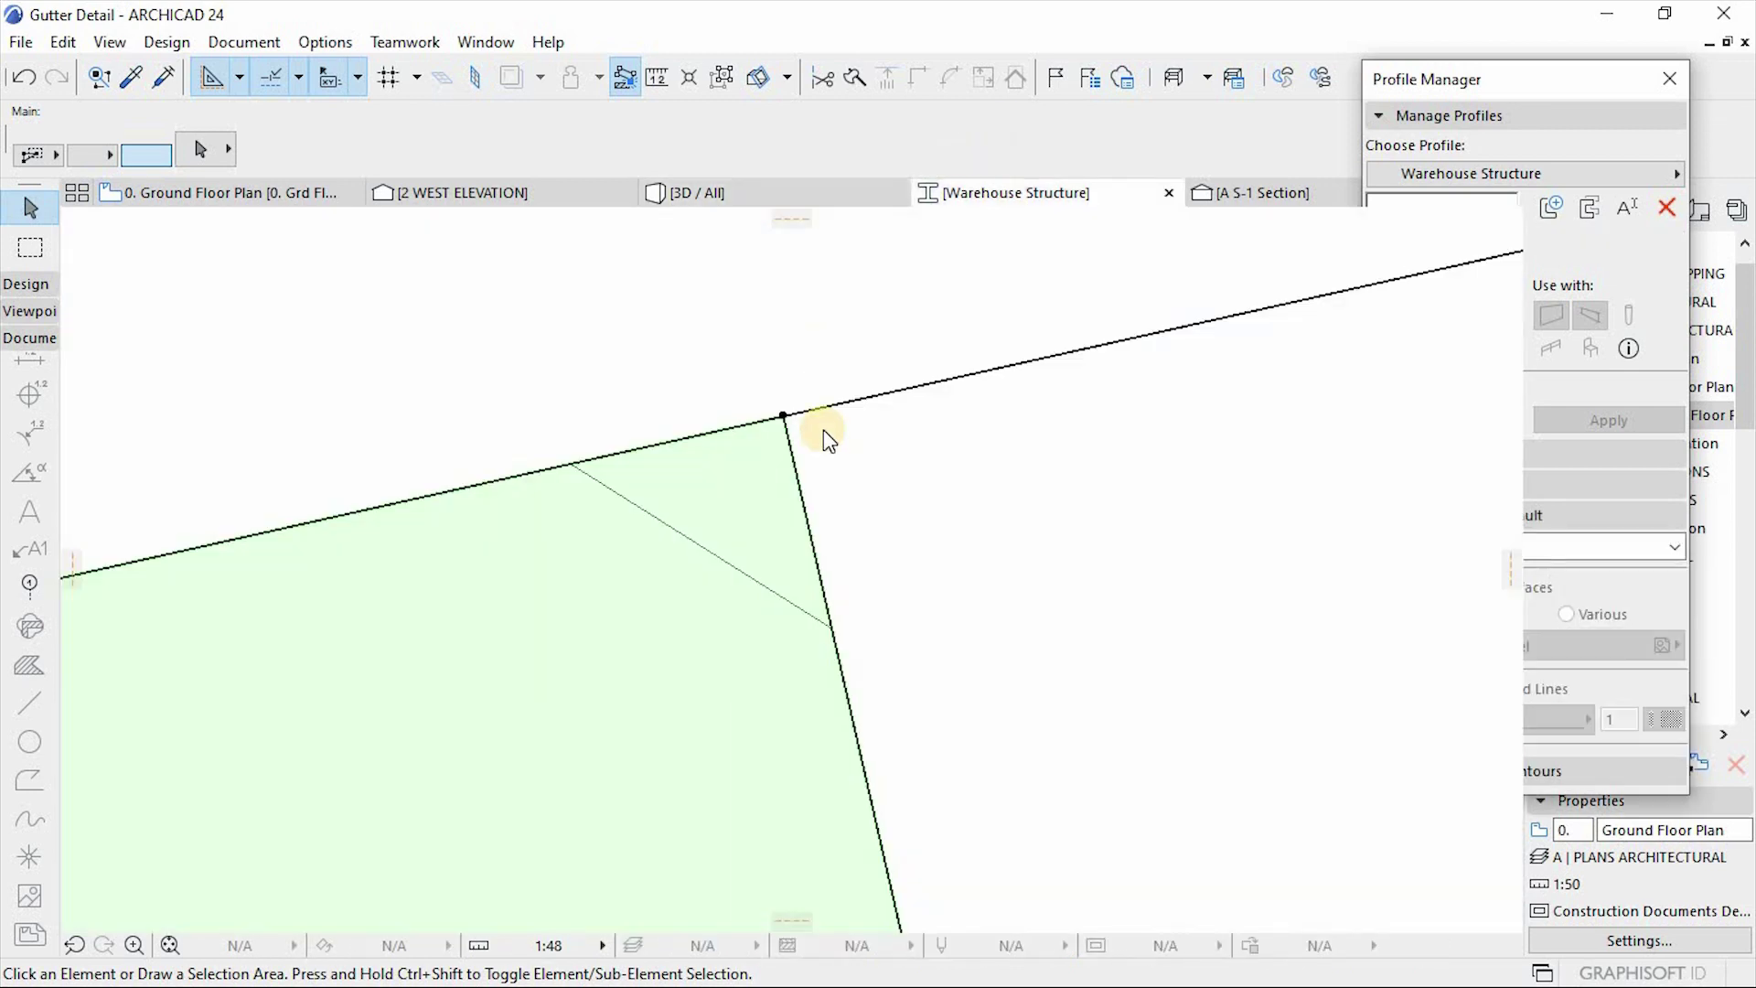
left_click(786, 453)
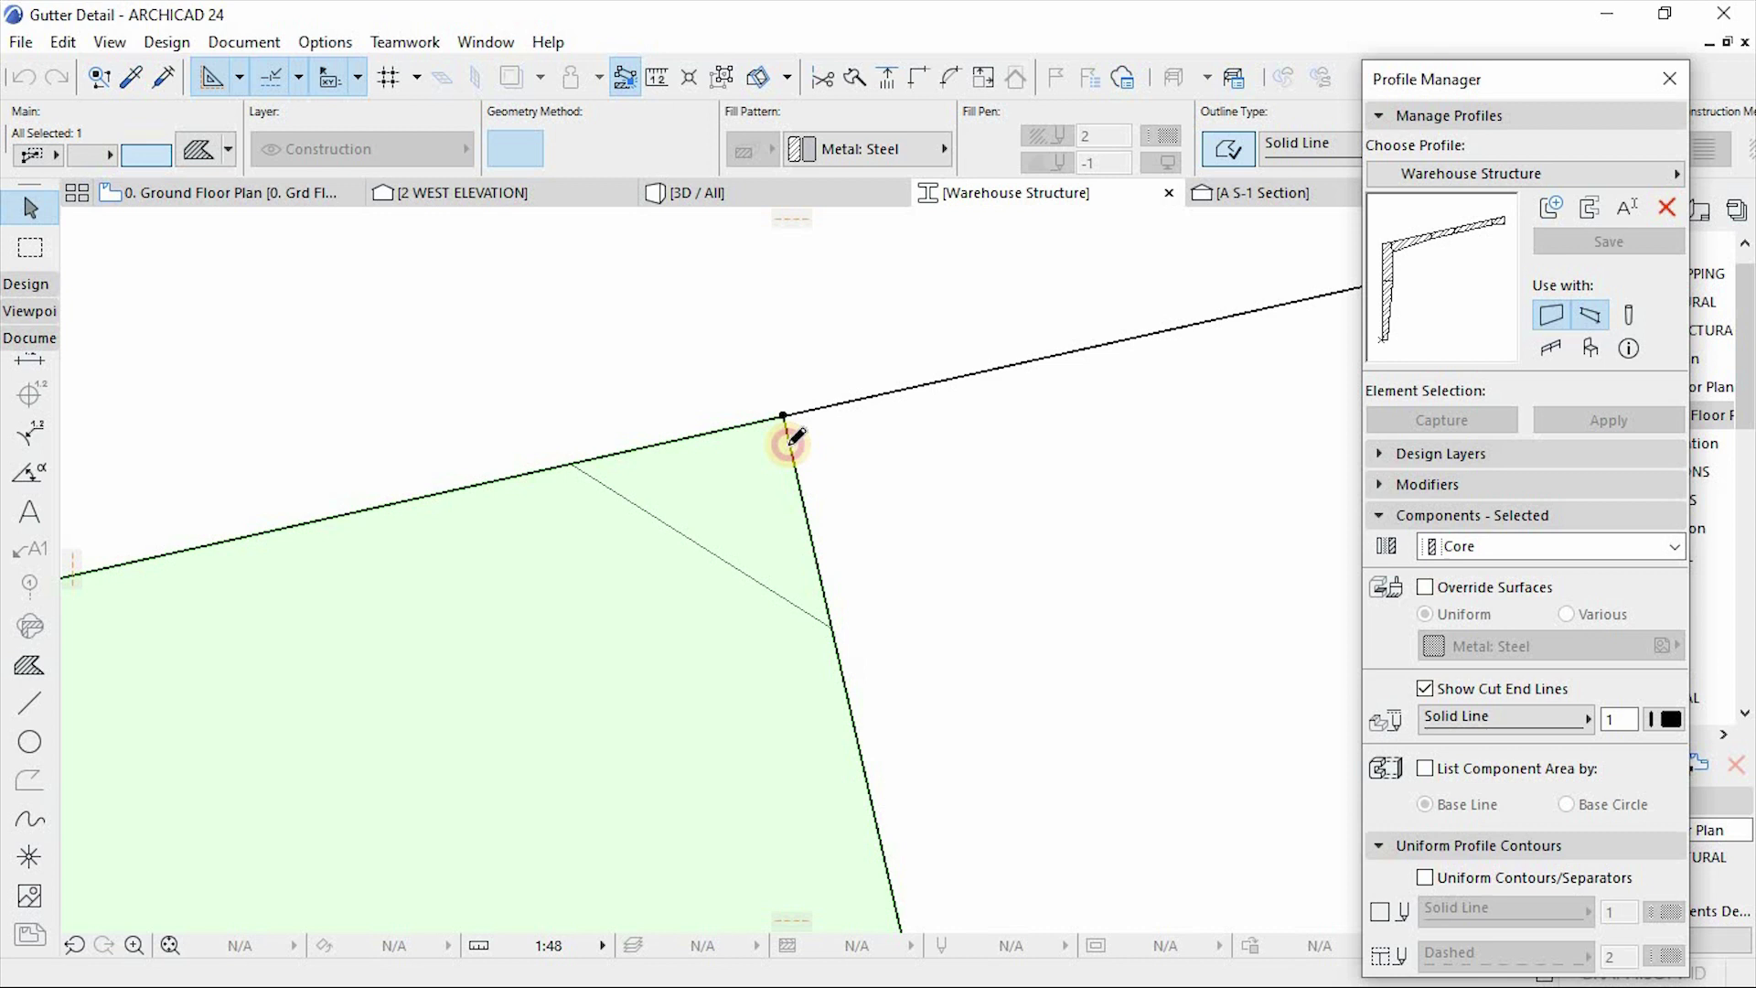
left_click(788, 446)
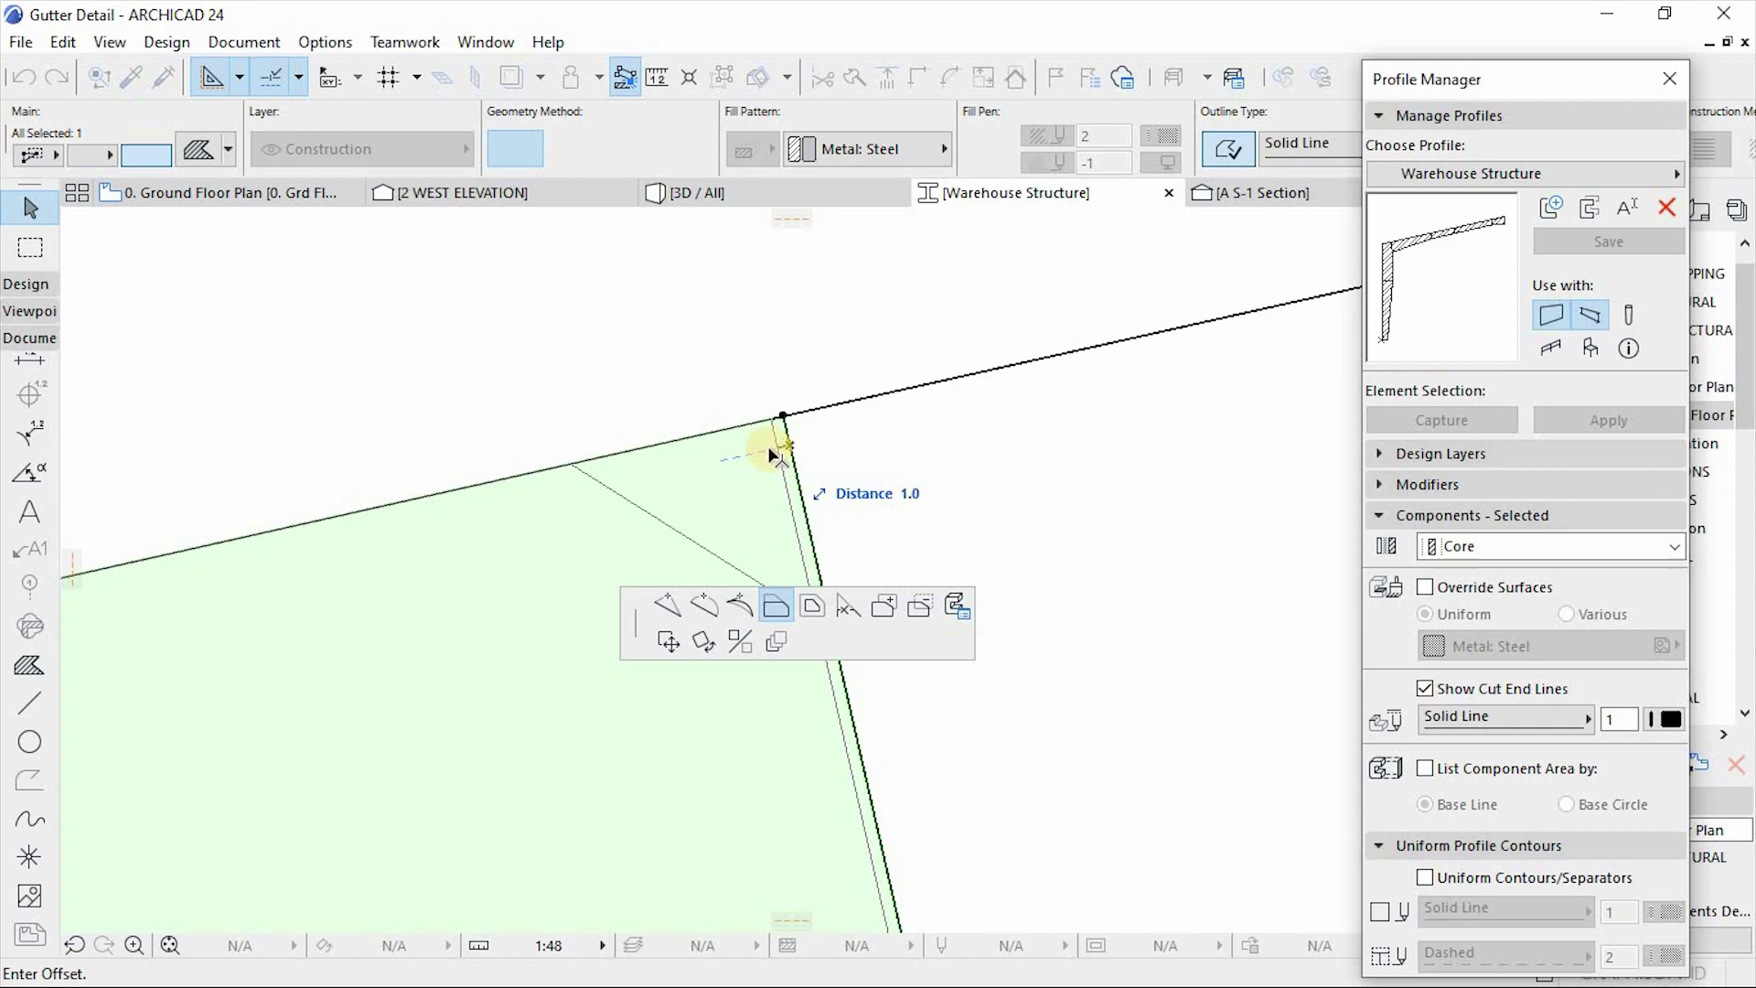
left_click(778, 455)
scroll(747, 393, "down", 8)
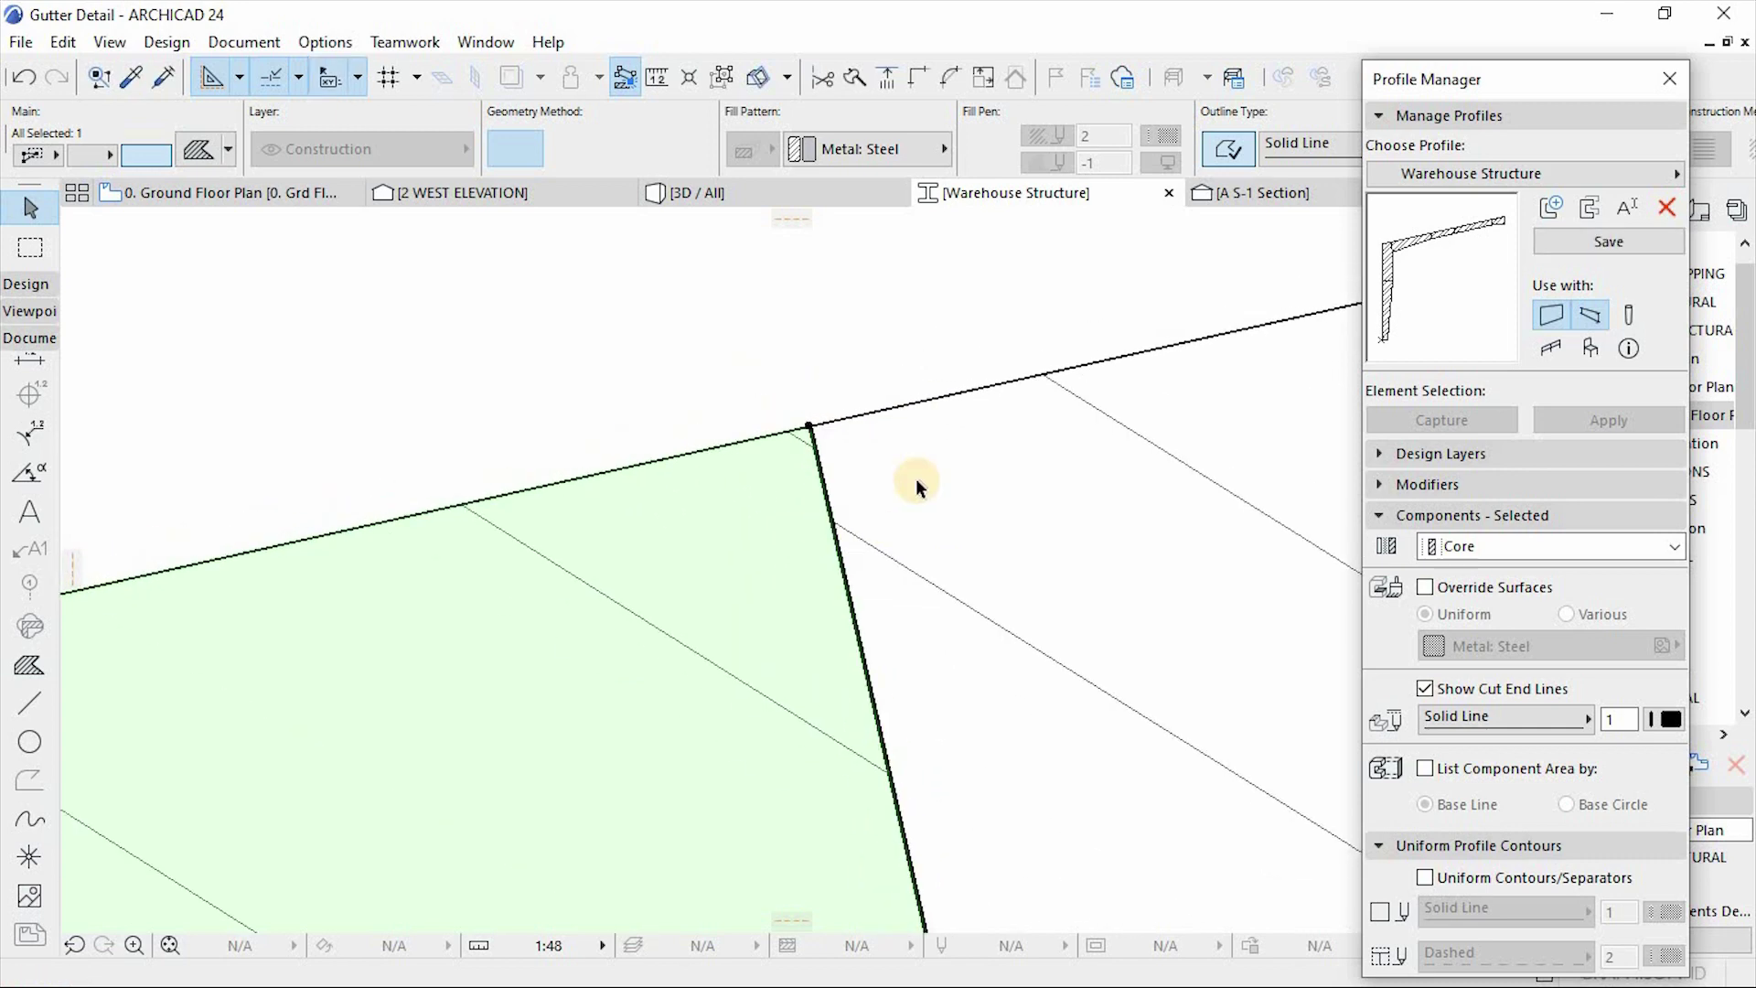
key("Escape")
scroll(914, 476, "down", 3)
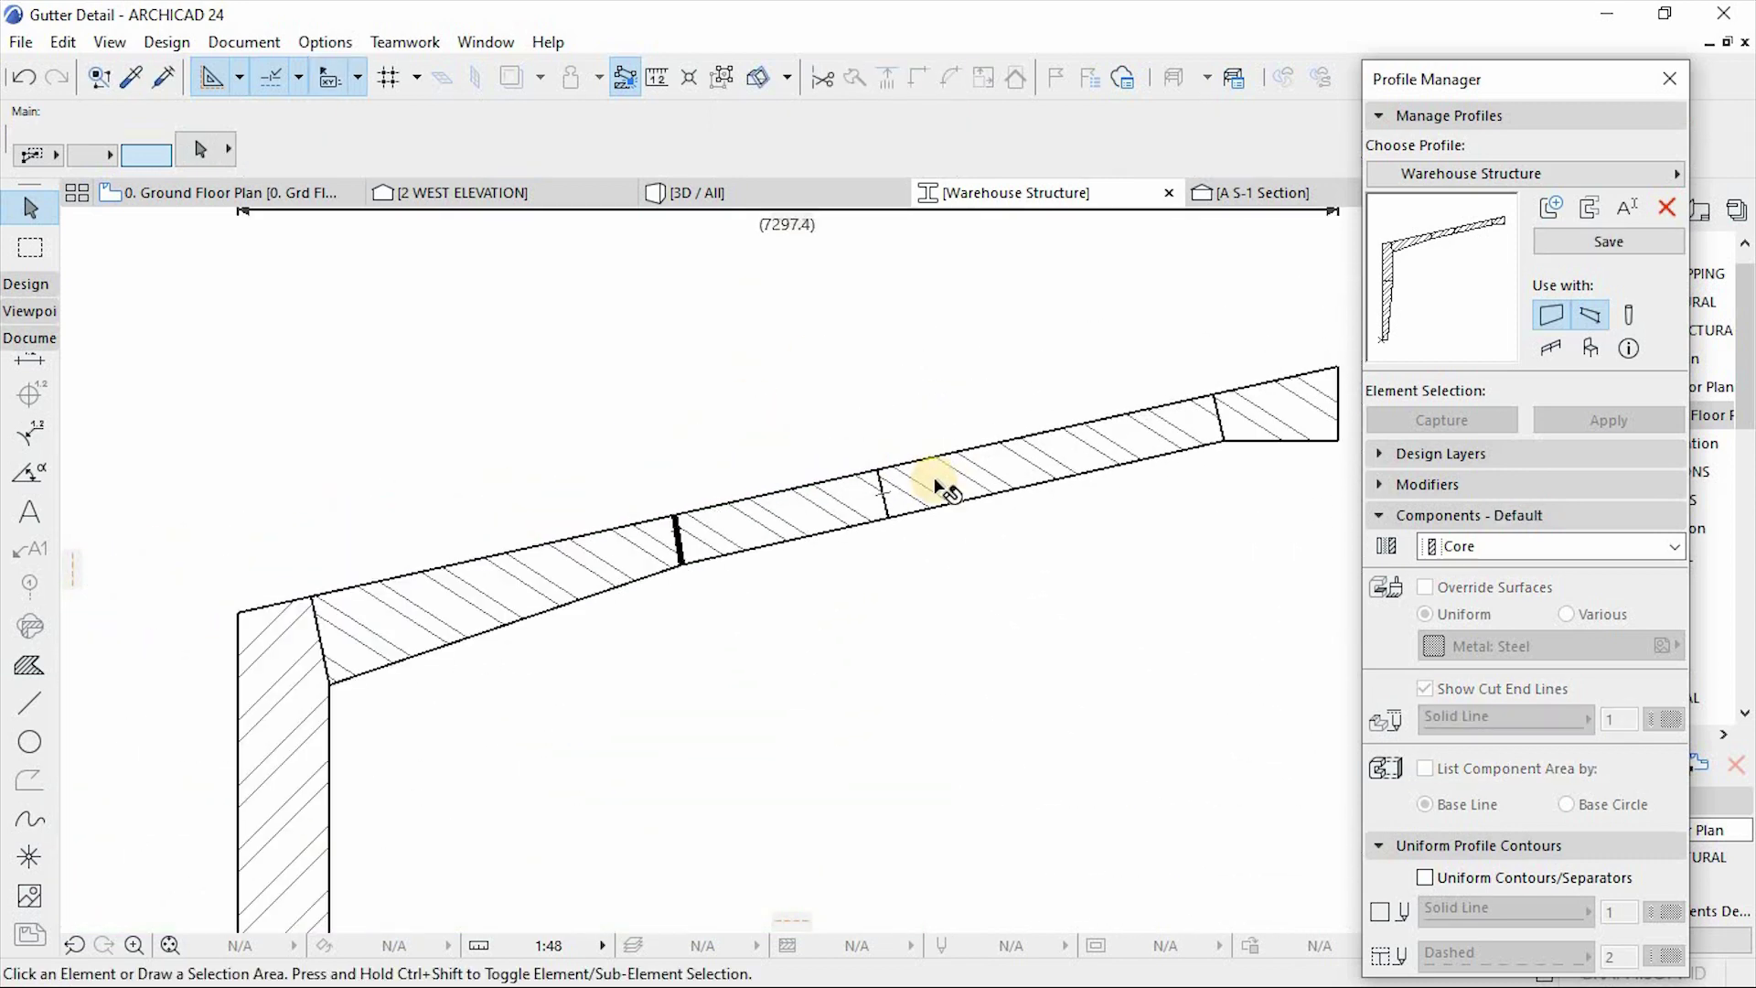
scroll(619, 513, "up", 3)
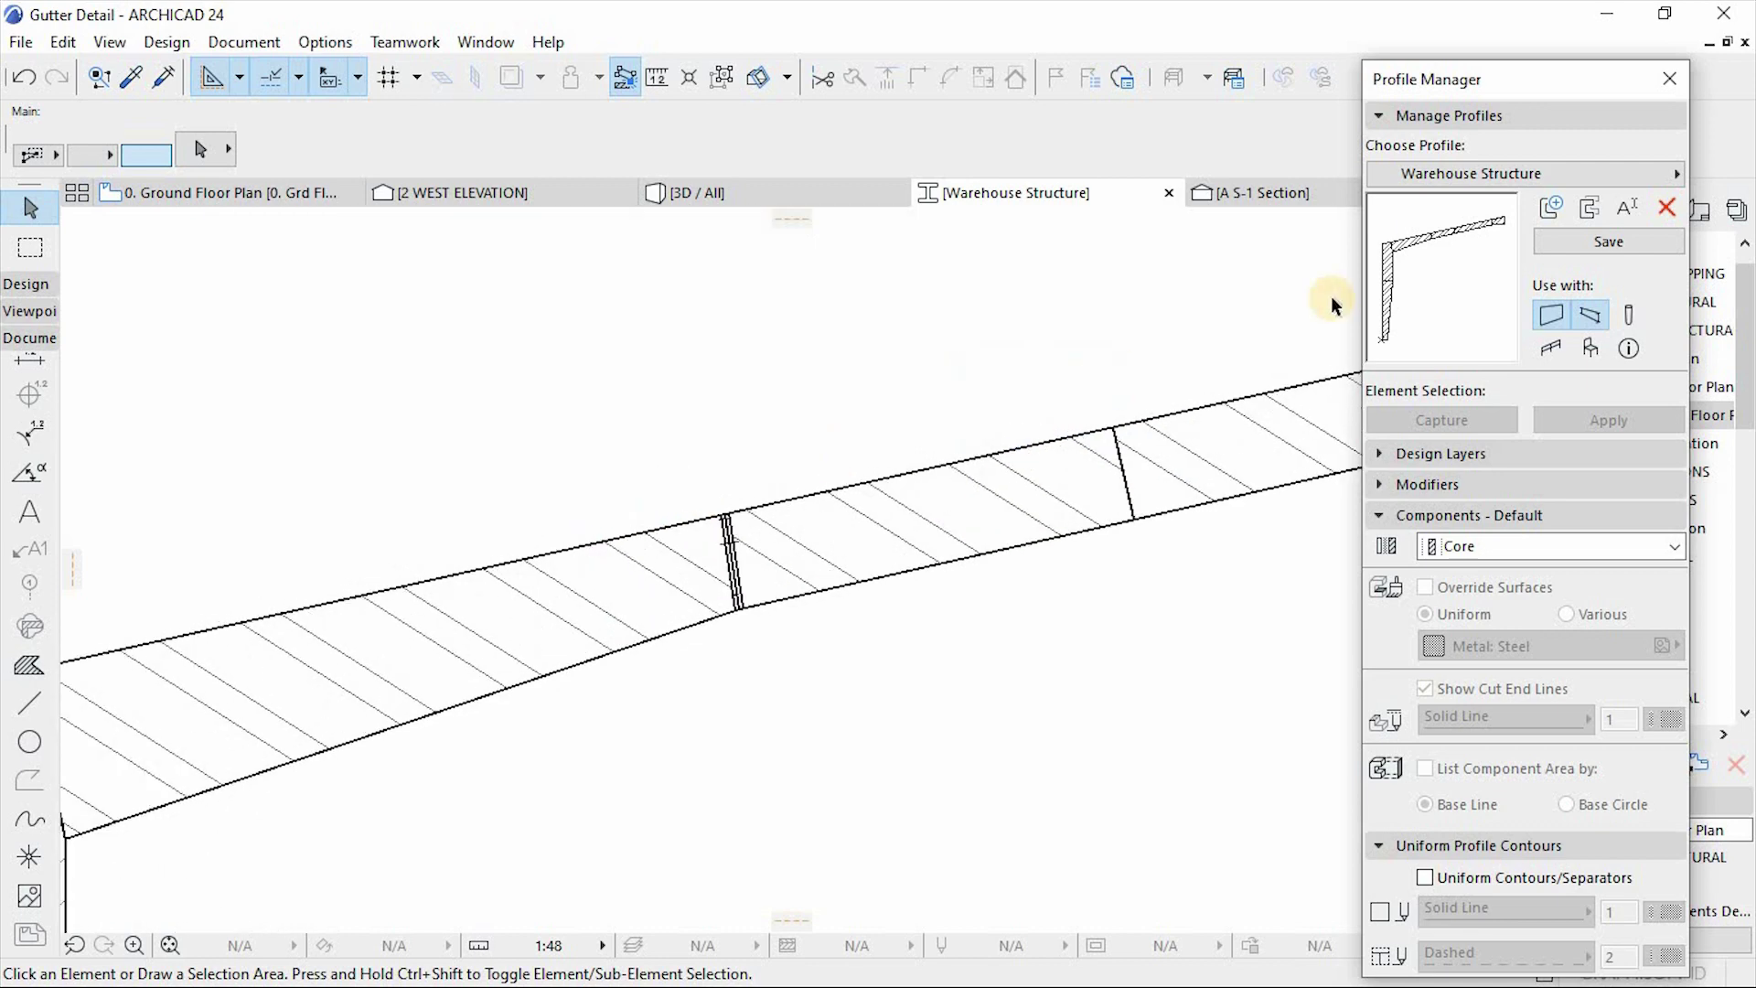
left_click(1555, 241)
scroll(734, 536, "up", 3)
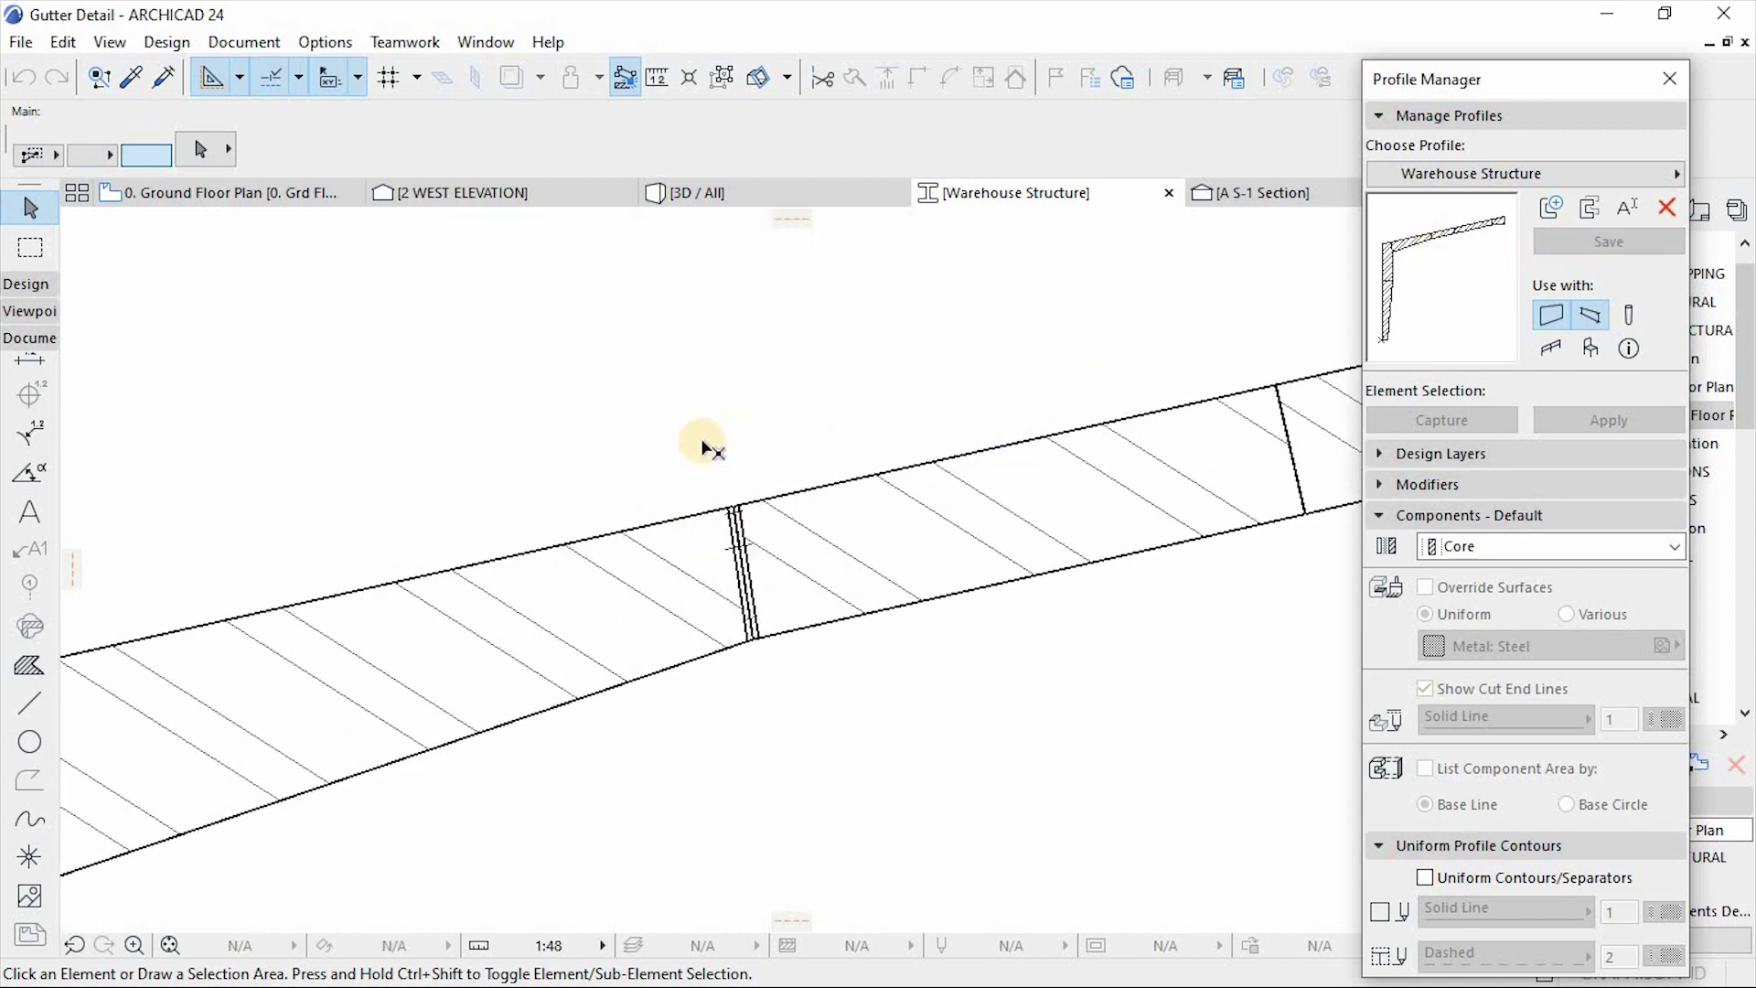
Step: Check in the 3D model how the rafter joint looks with the reopened gap
left_click(704, 222)
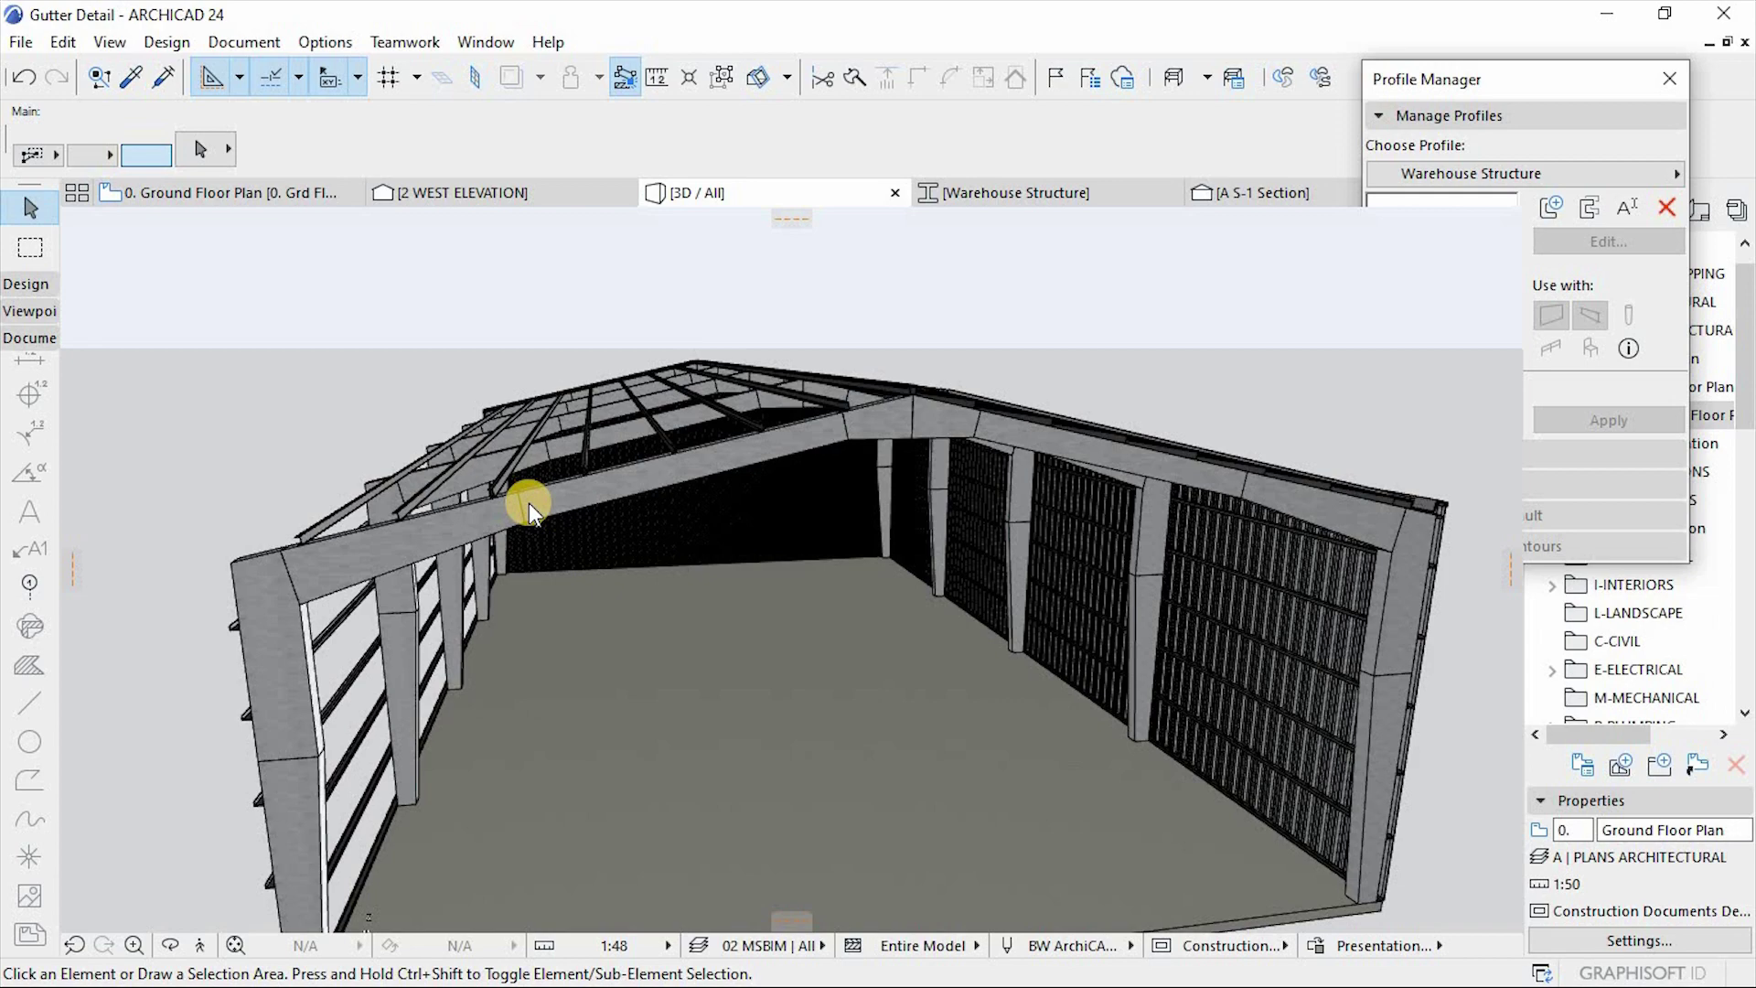
scroll(503, 497, "up", 4)
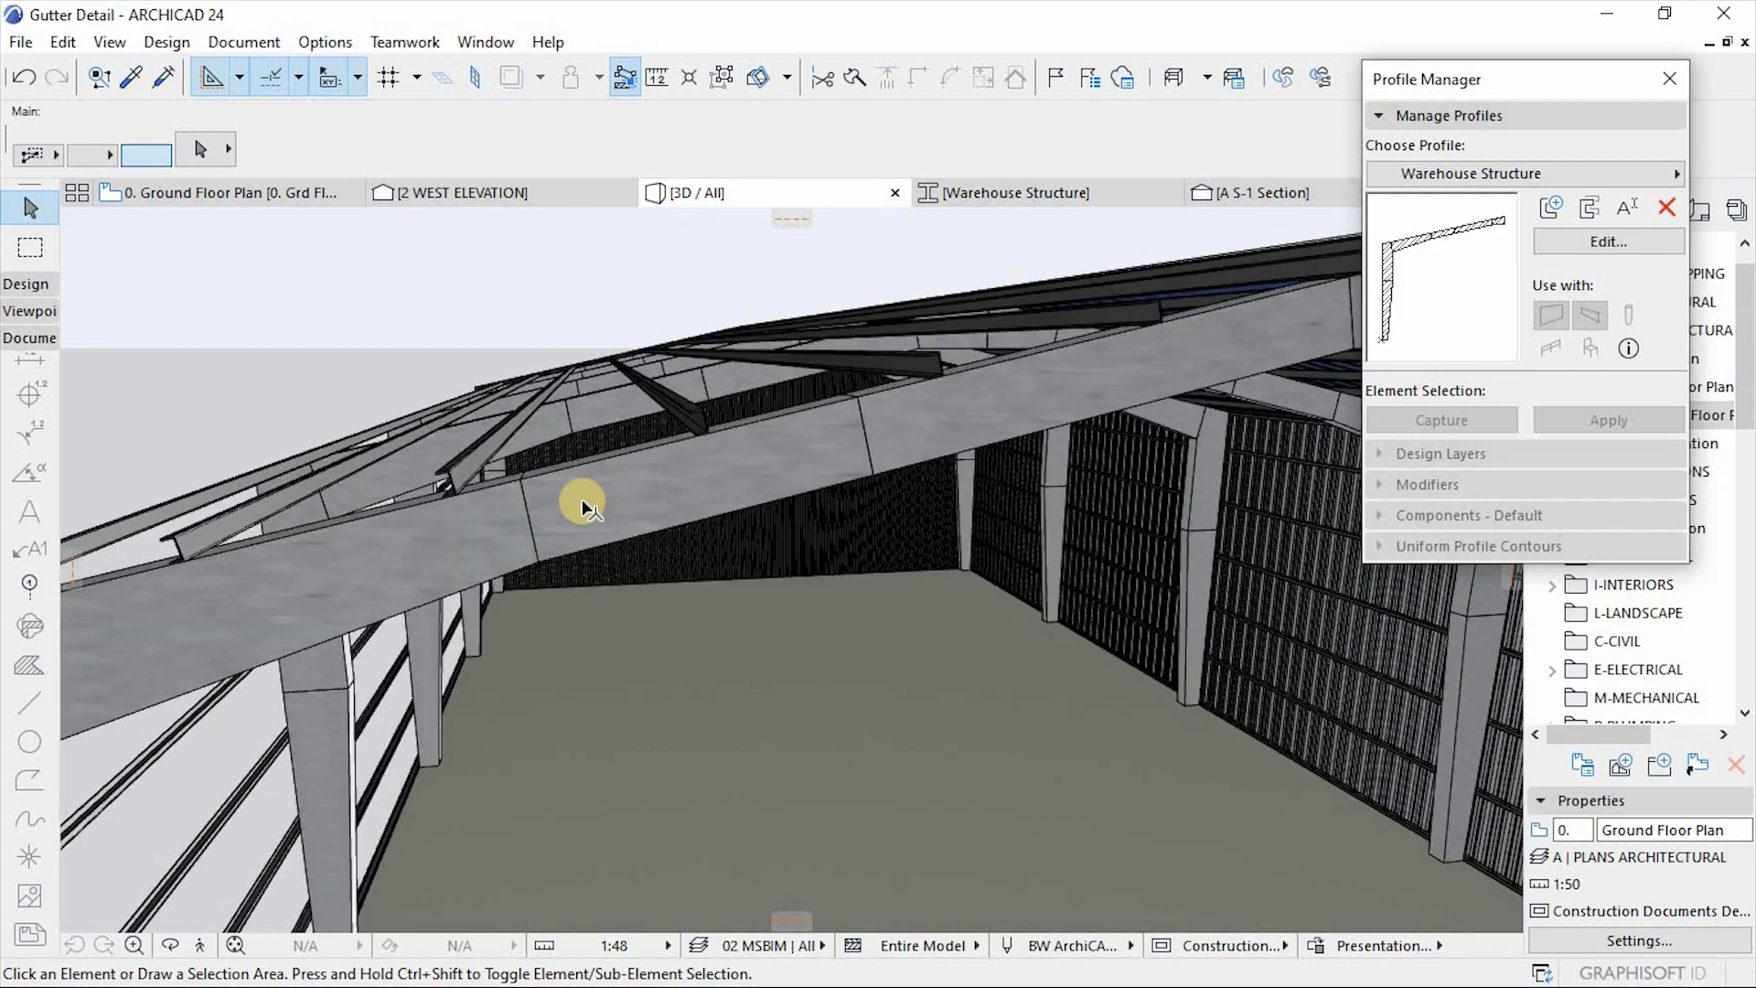
scroll(519, 498, "up", 3)
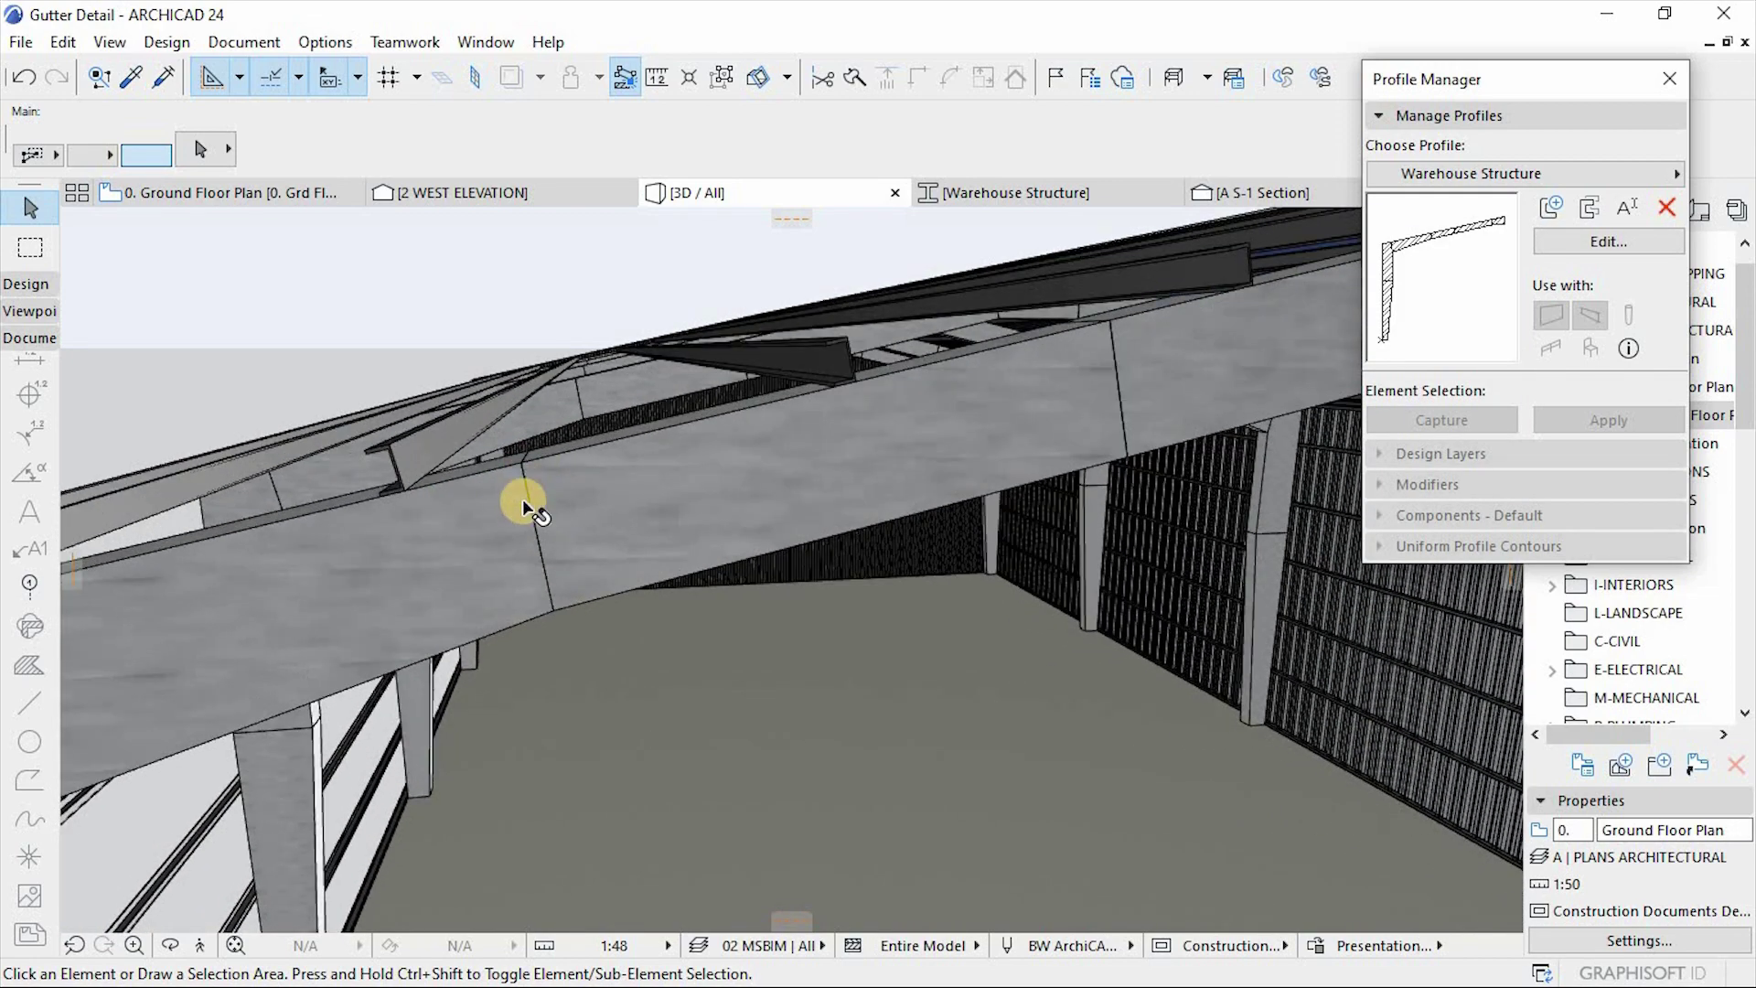
Step: Offset the end edges of the haunched and straight rafter segments back to the outer faces of the end plates
left_click(968, 194)
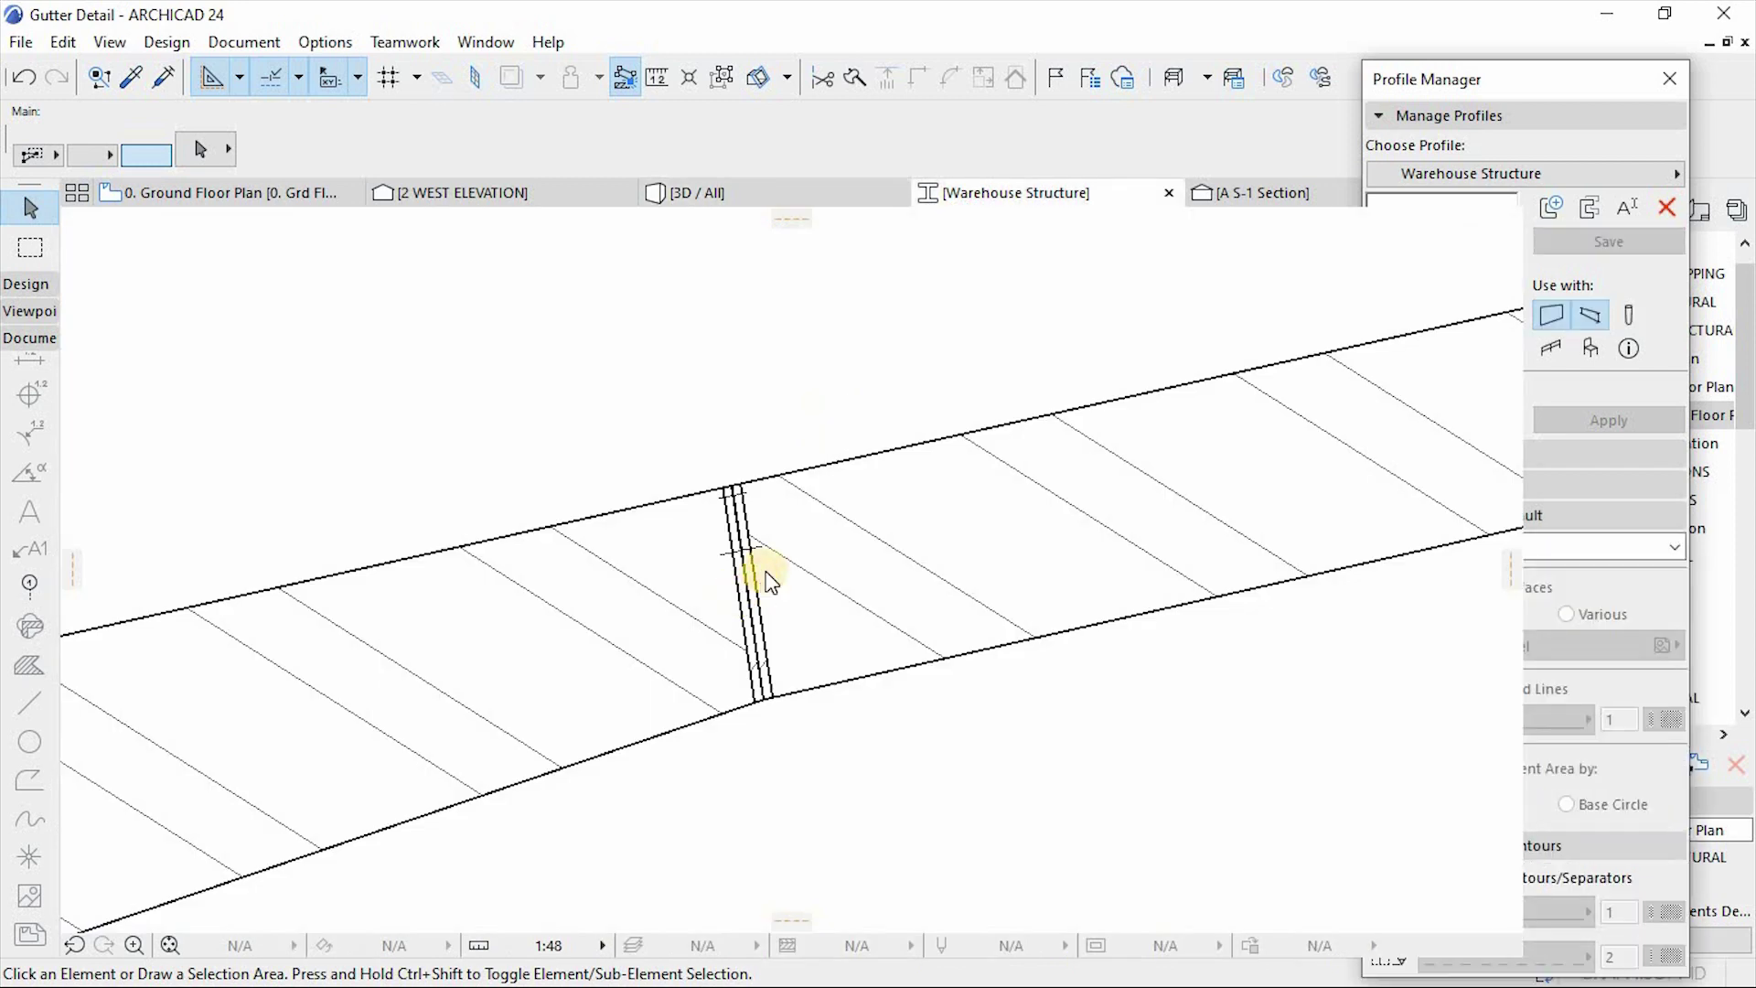
scroll(731, 547, "up", 4)
scroll(731, 540, "up", 2)
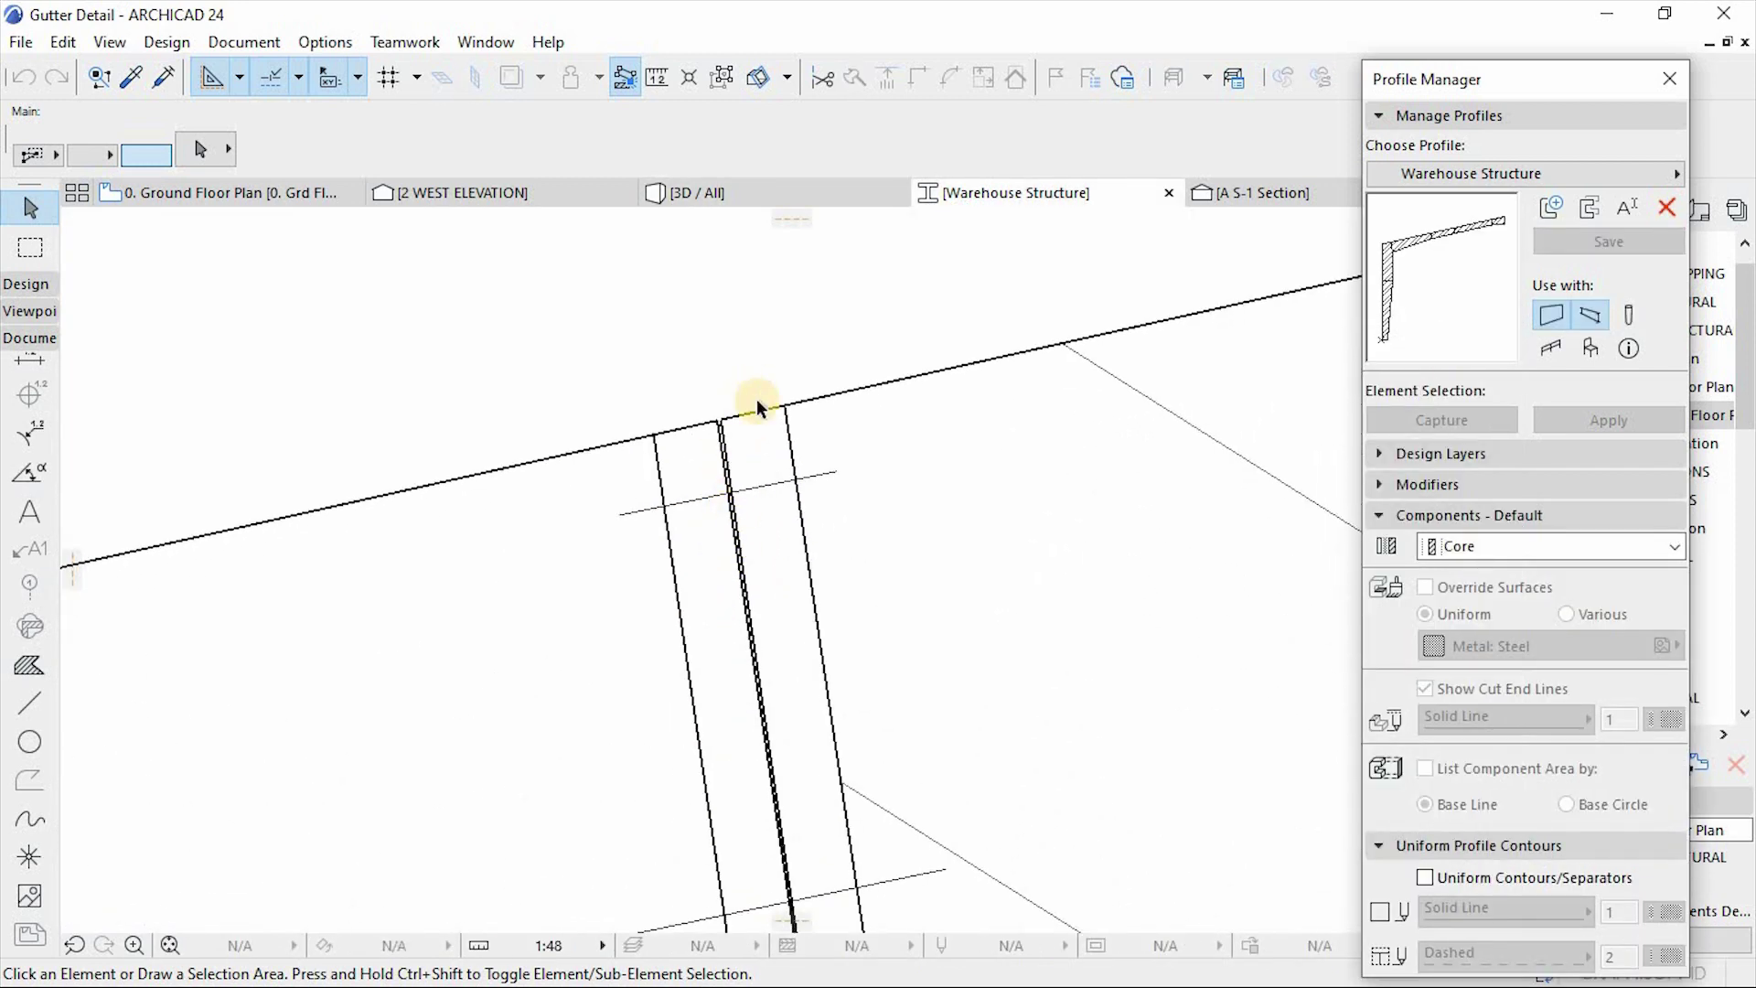
scroll(704, 462, "down", 2)
left_click(805, 411)
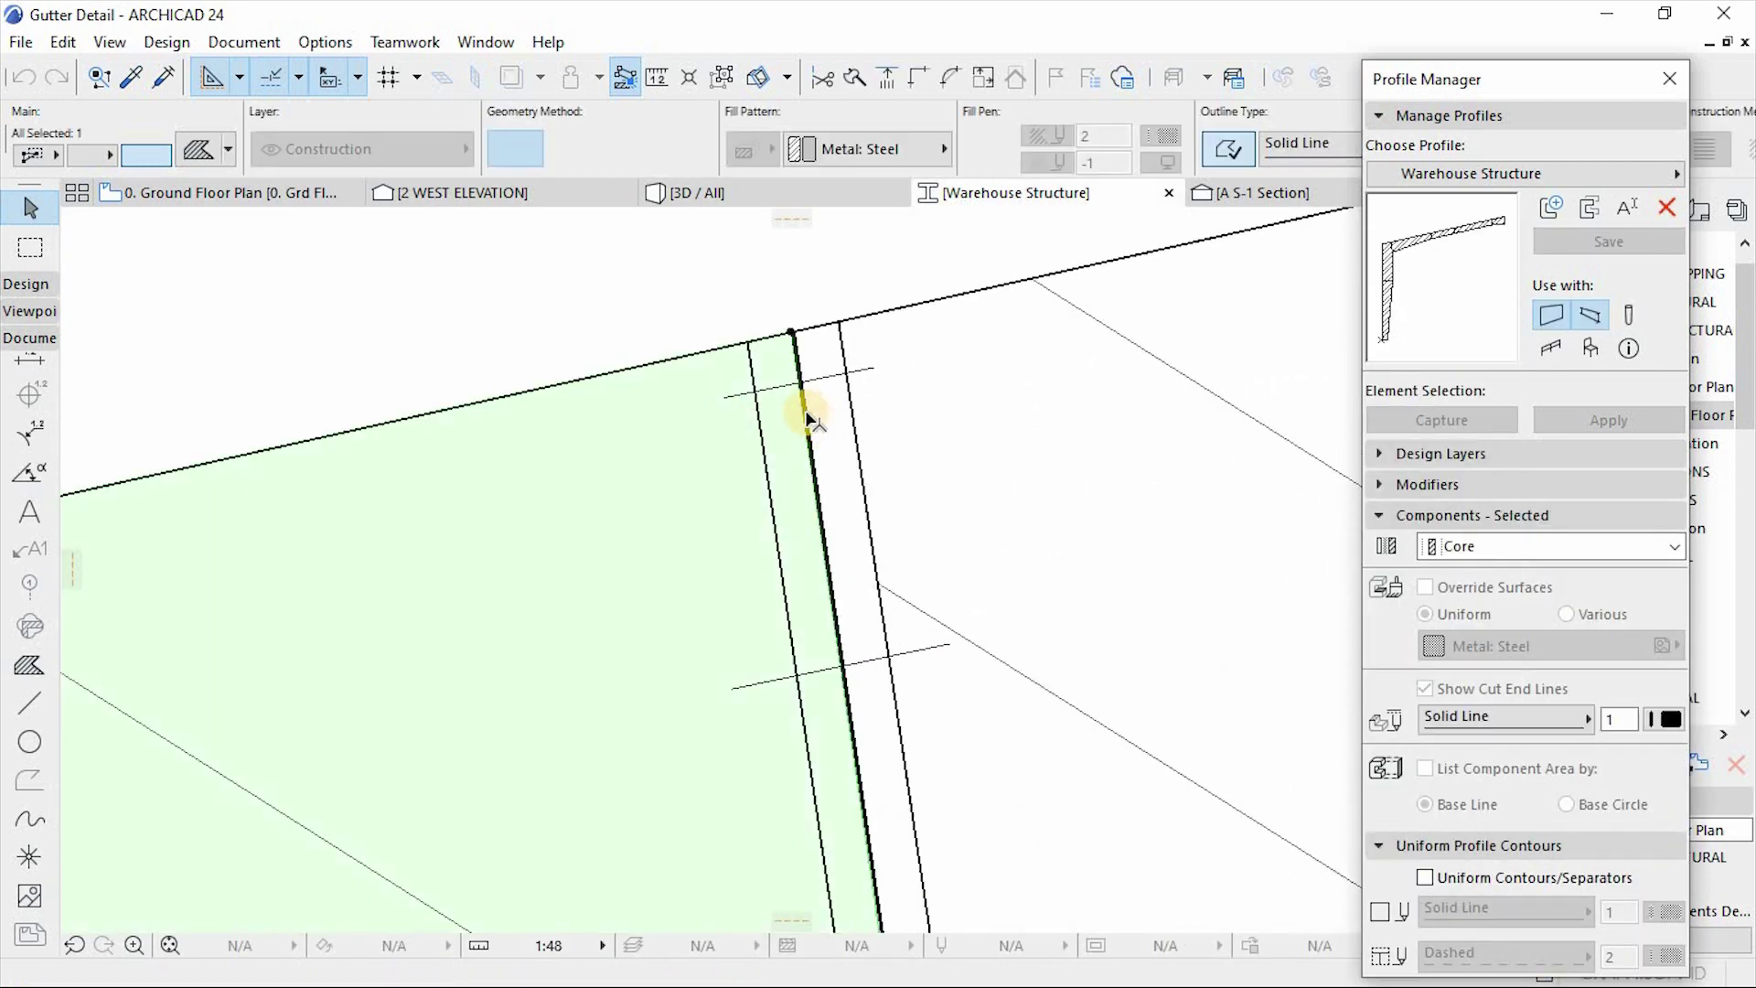
left_click(806, 407)
left_click(748, 343)
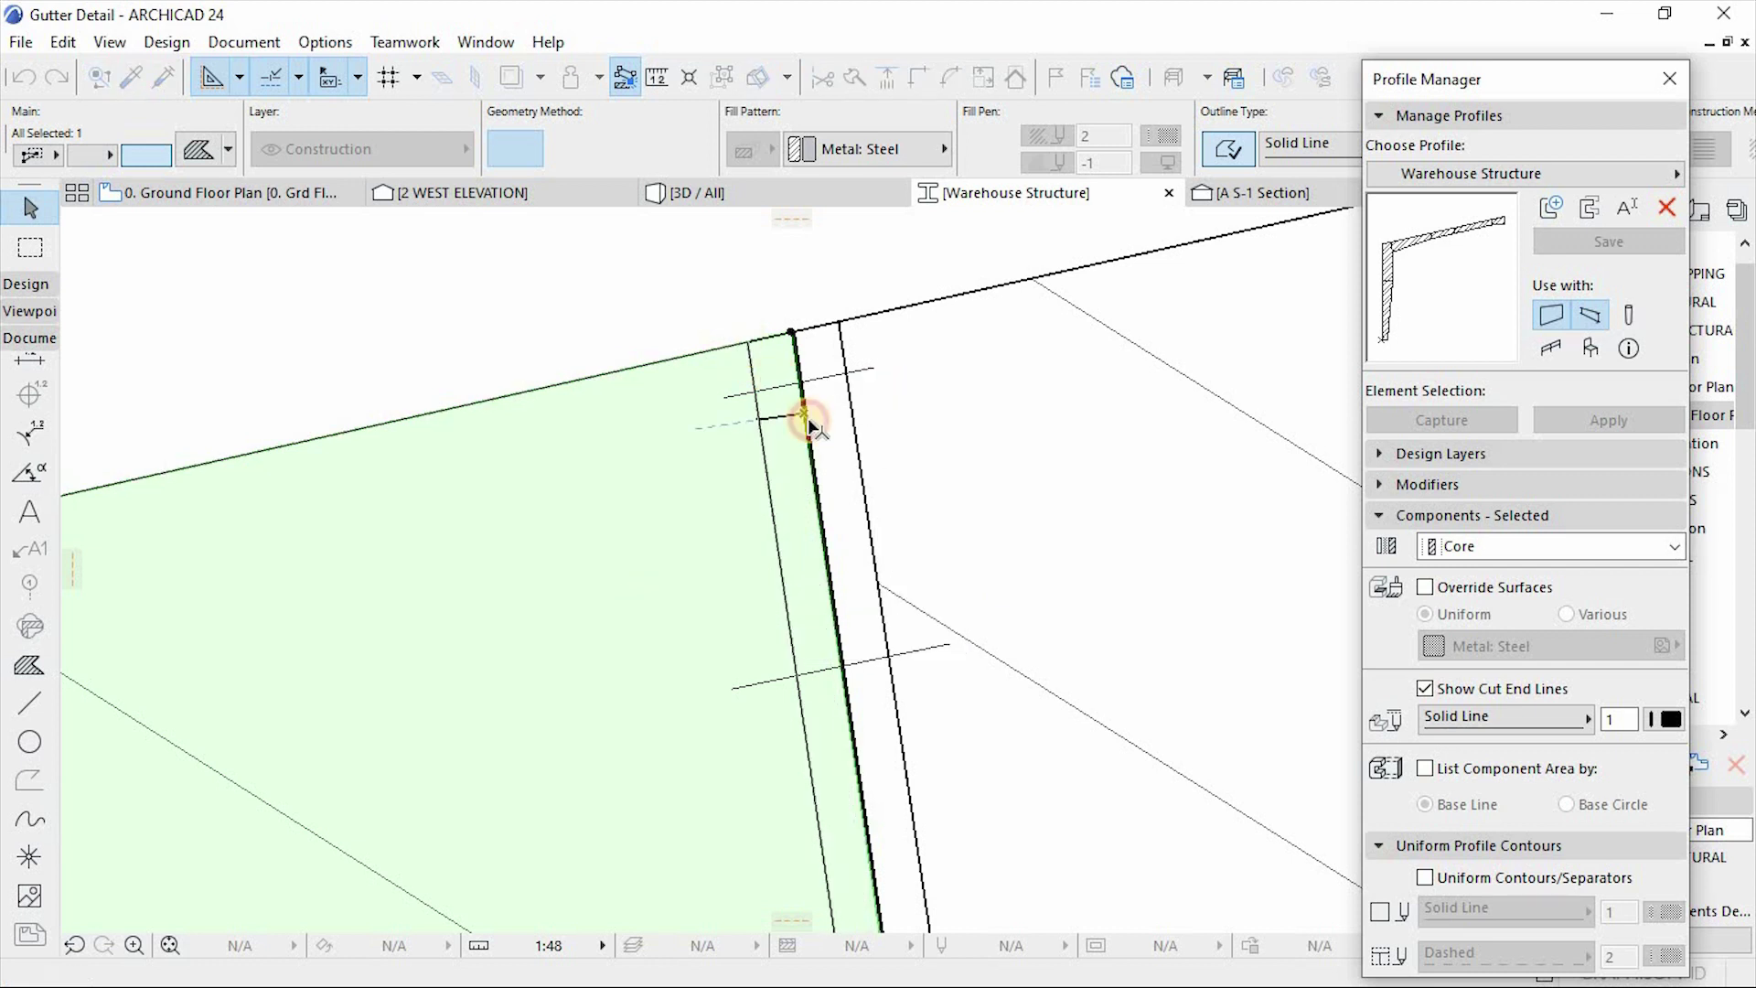
left_click(943, 435)
left_click(860, 320)
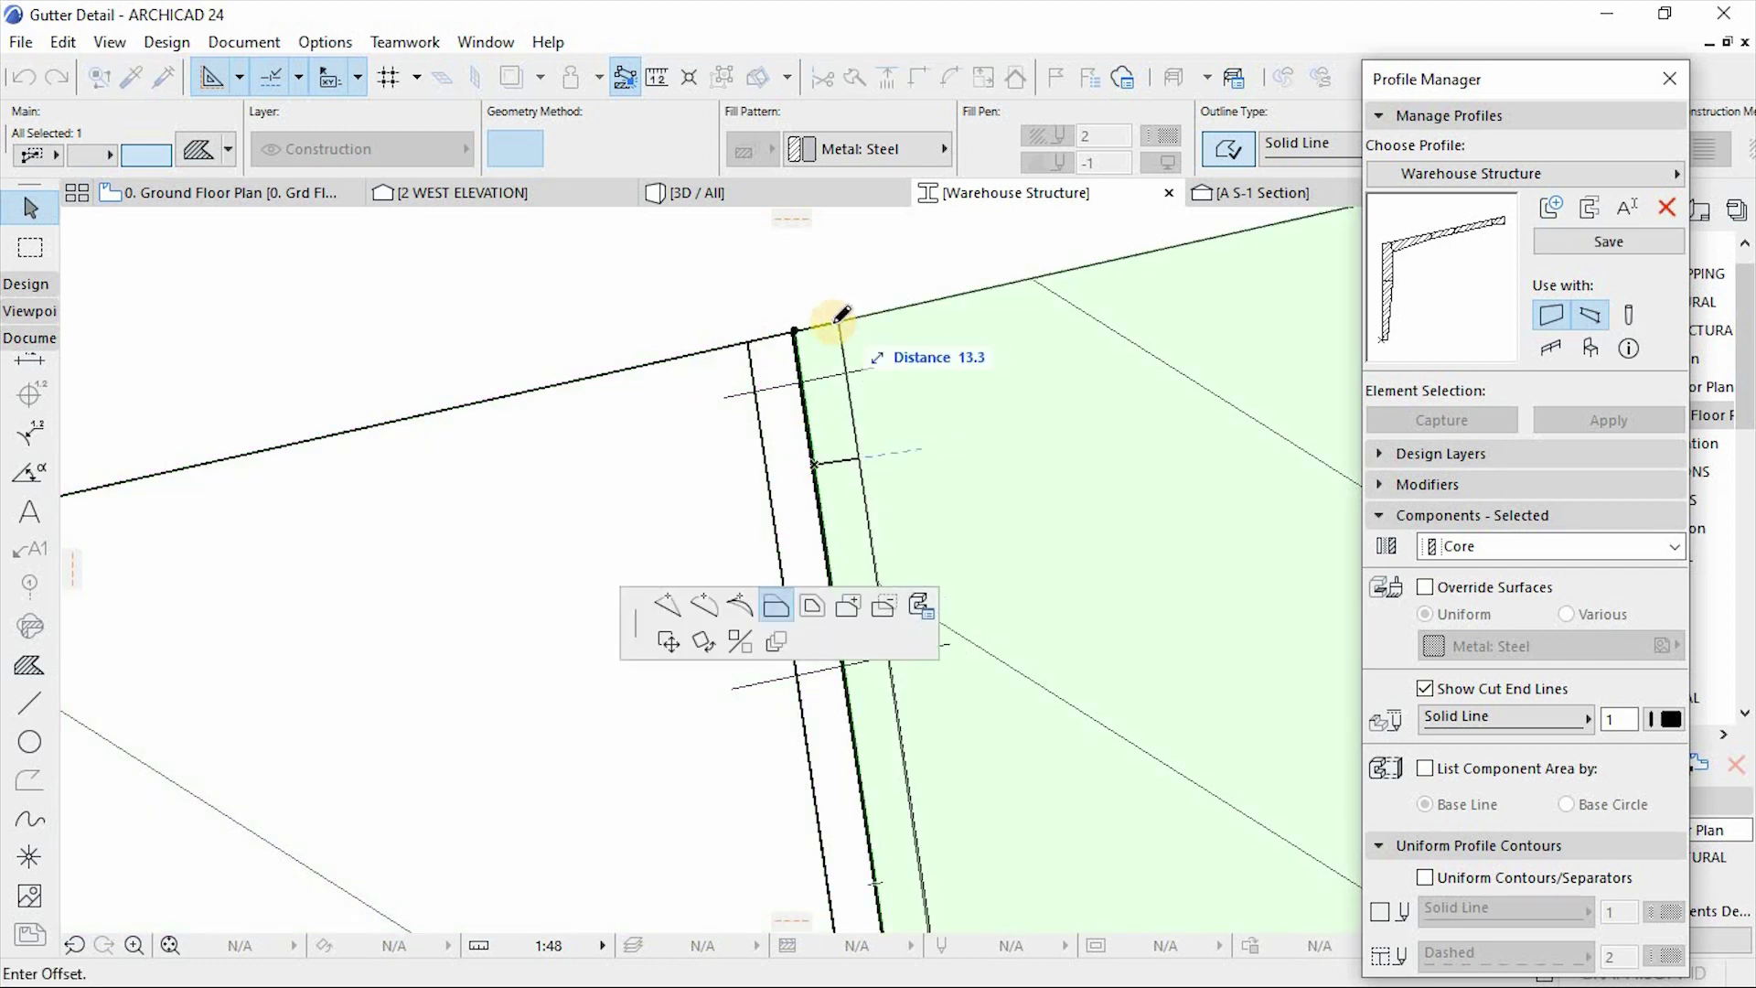
Step: Assign the Steel Framing building material to both end plates and save the Warehouse Structure profile
left_click(788, 403)
left_click(773, 450)
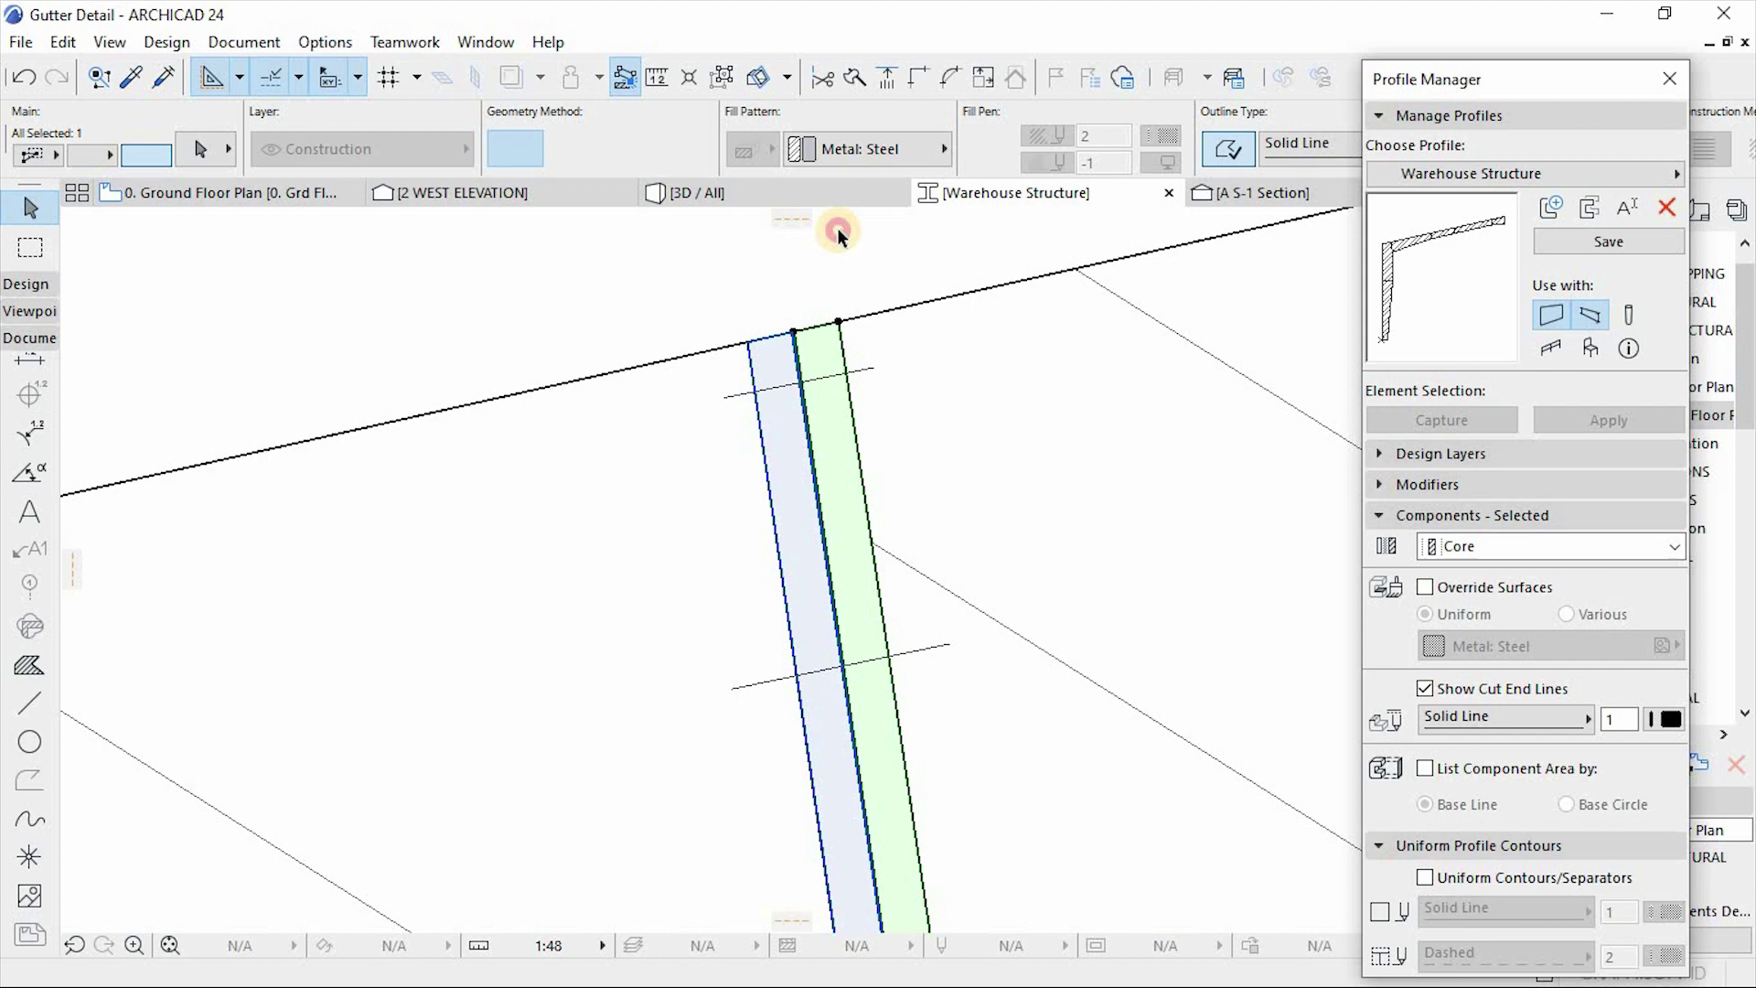
left_click(864, 160)
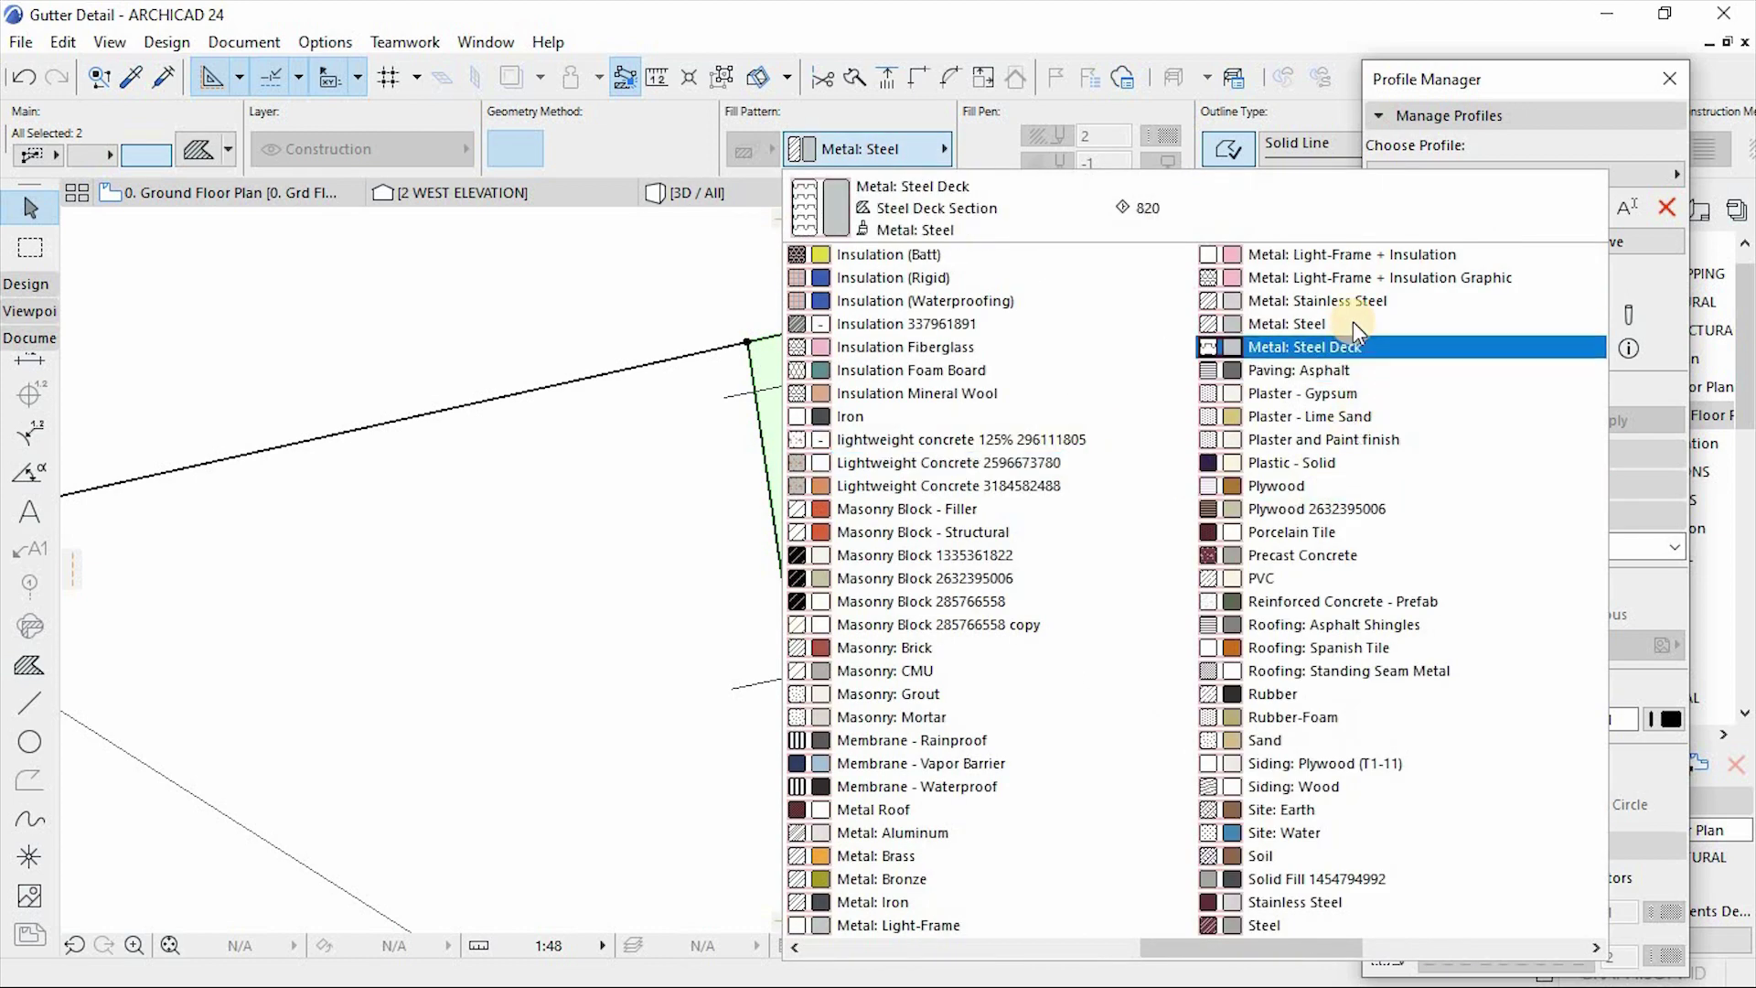
left_click(1383, 485)
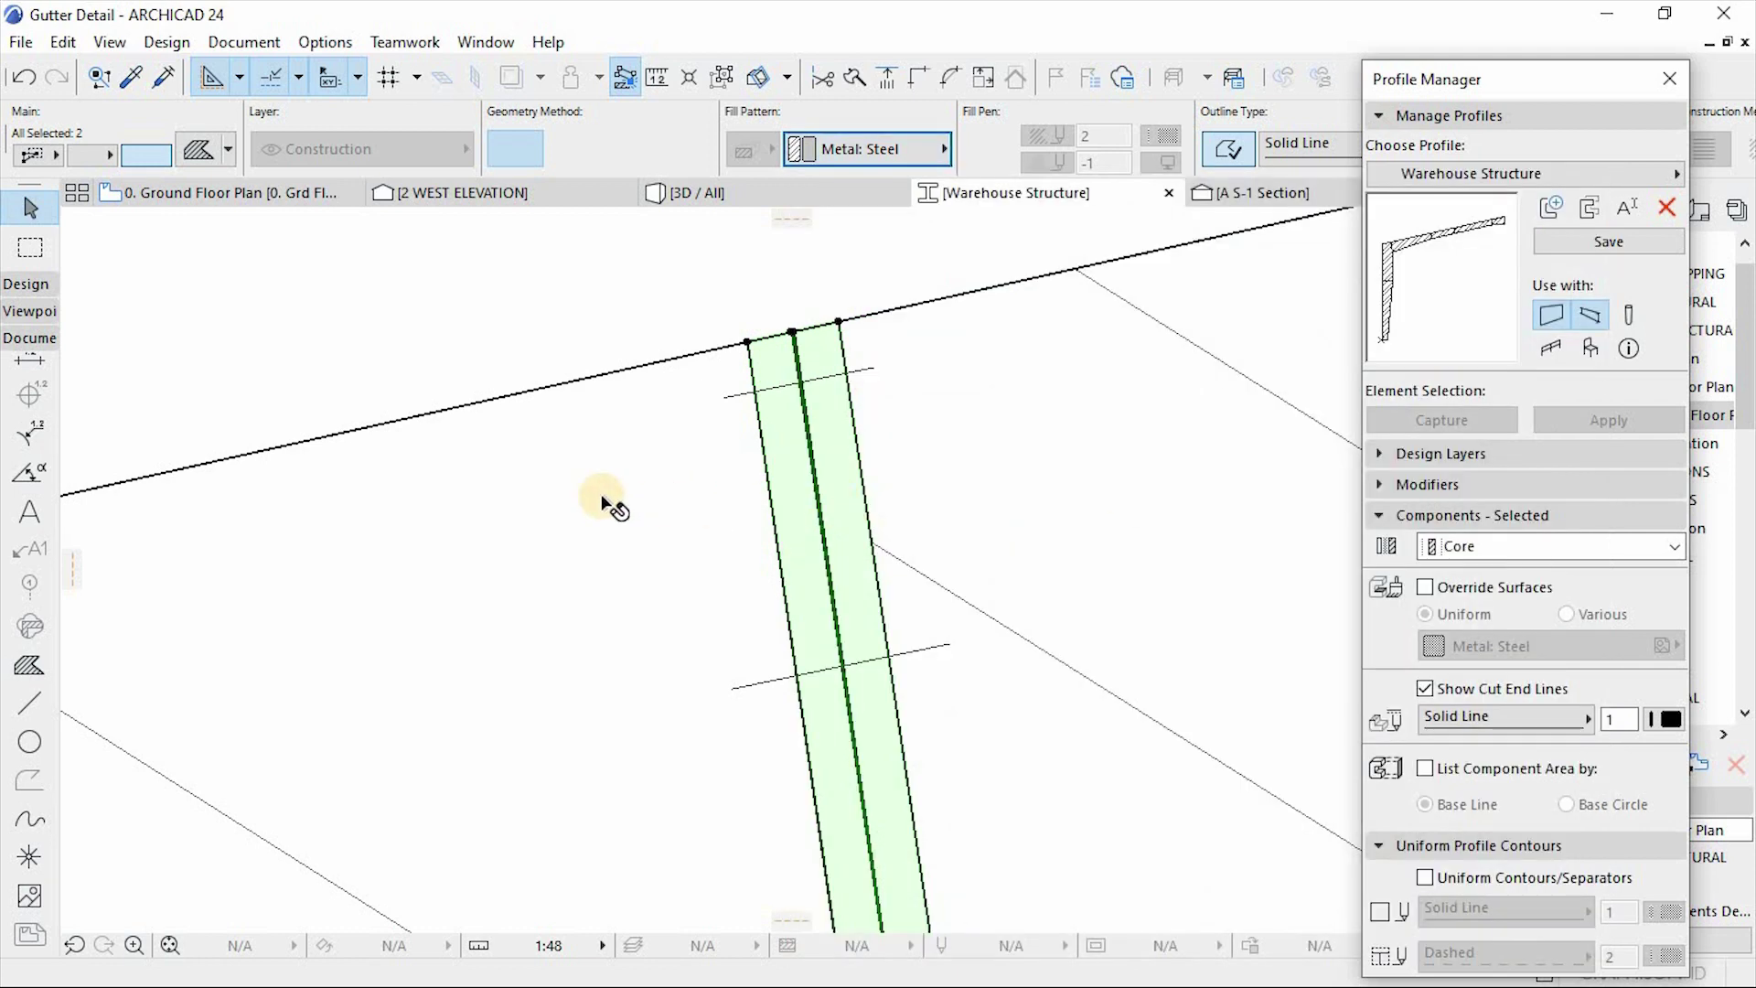
left_click(911, 162)
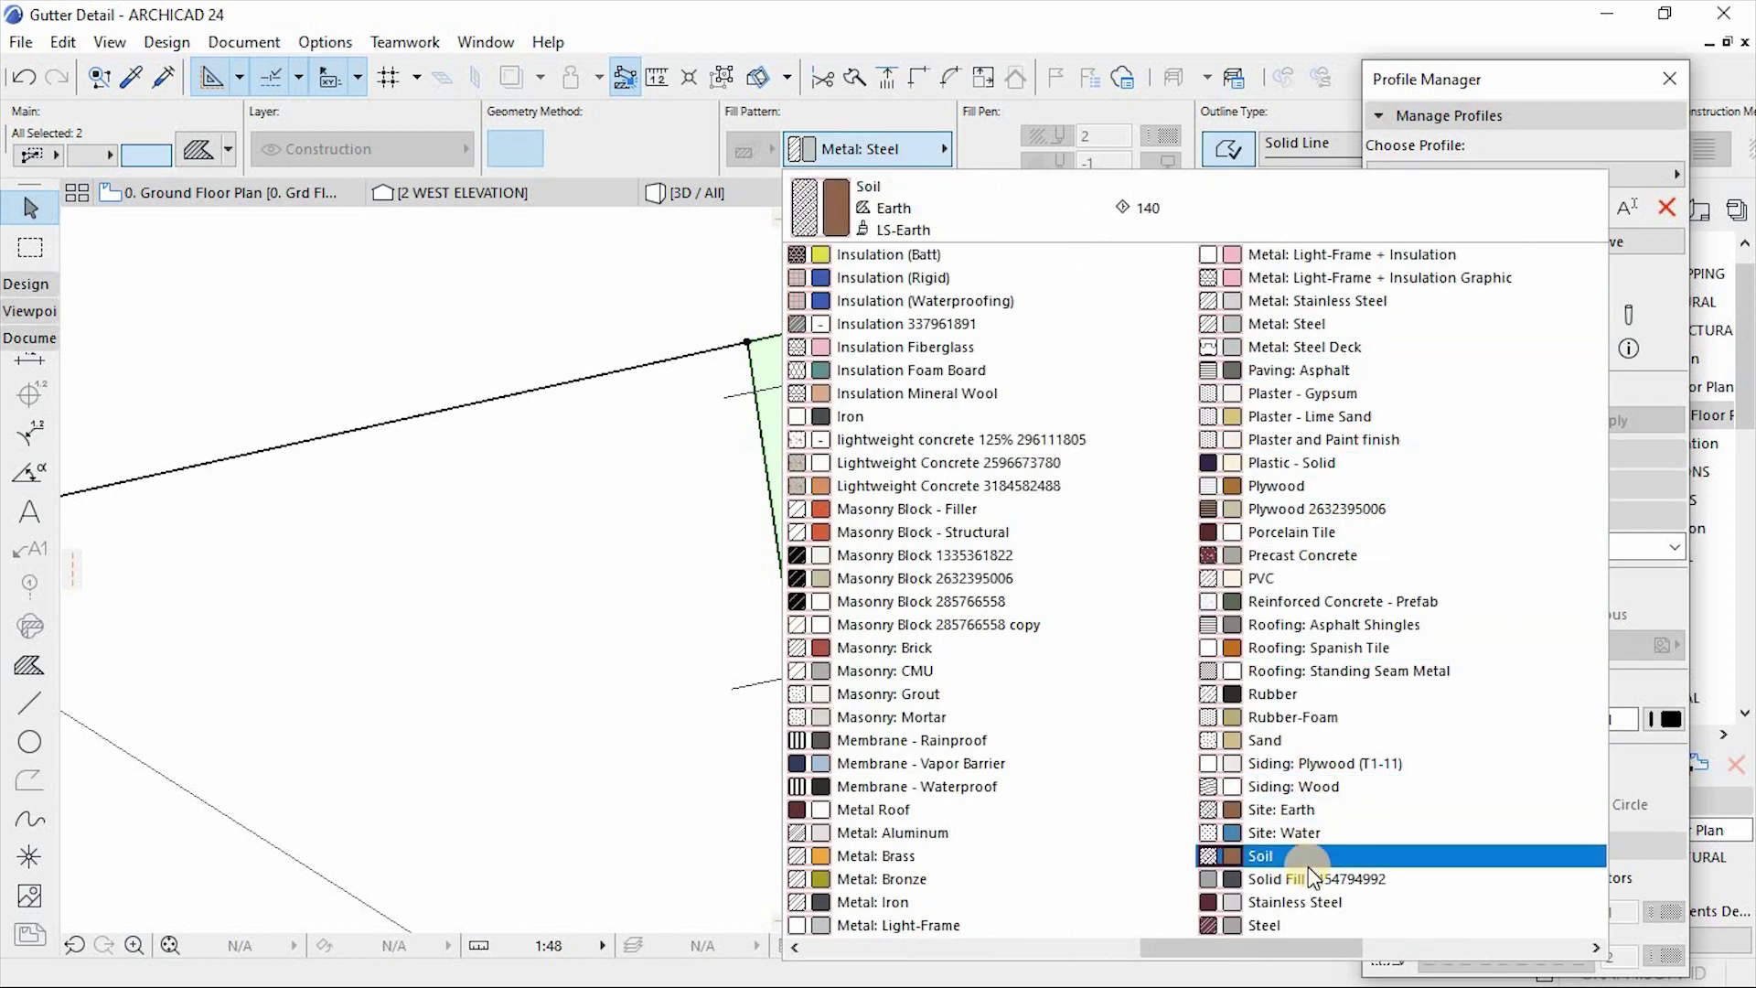
scroll(1307, 867, "down", 4)
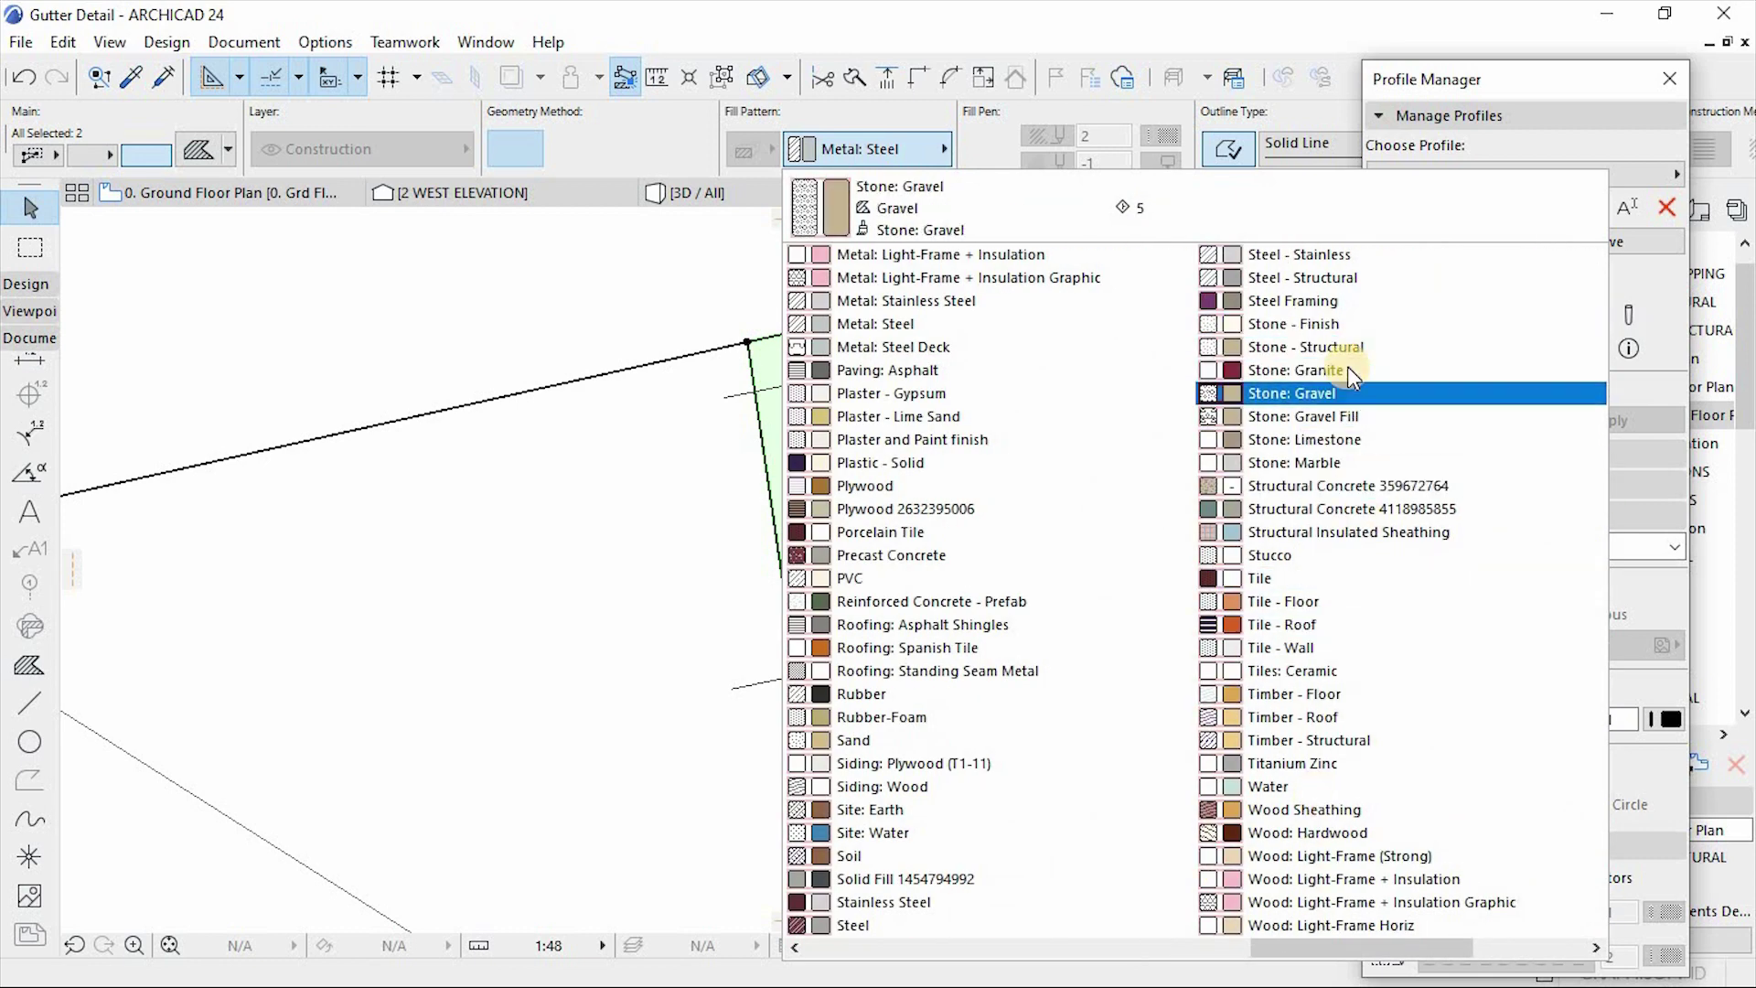
left_click(1325, 303)
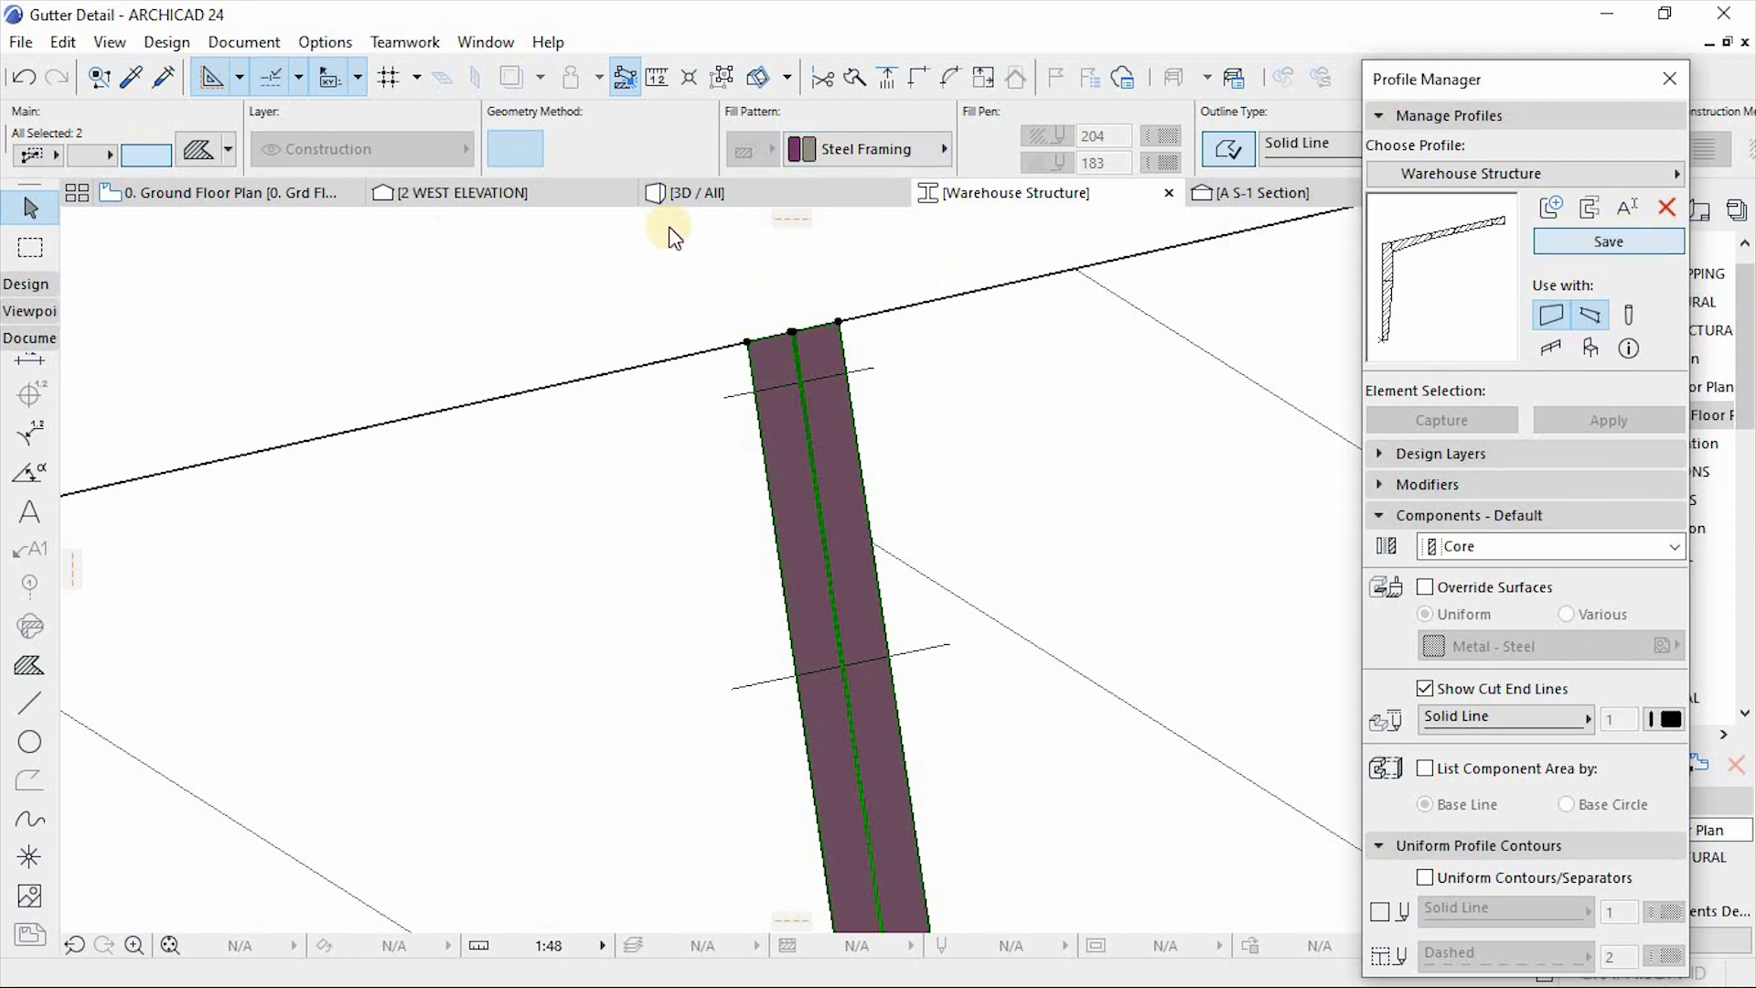
Step: Examine the Steel Framing end plates at the rafter joint from several angles in the 3D model
left_click(723, 192)
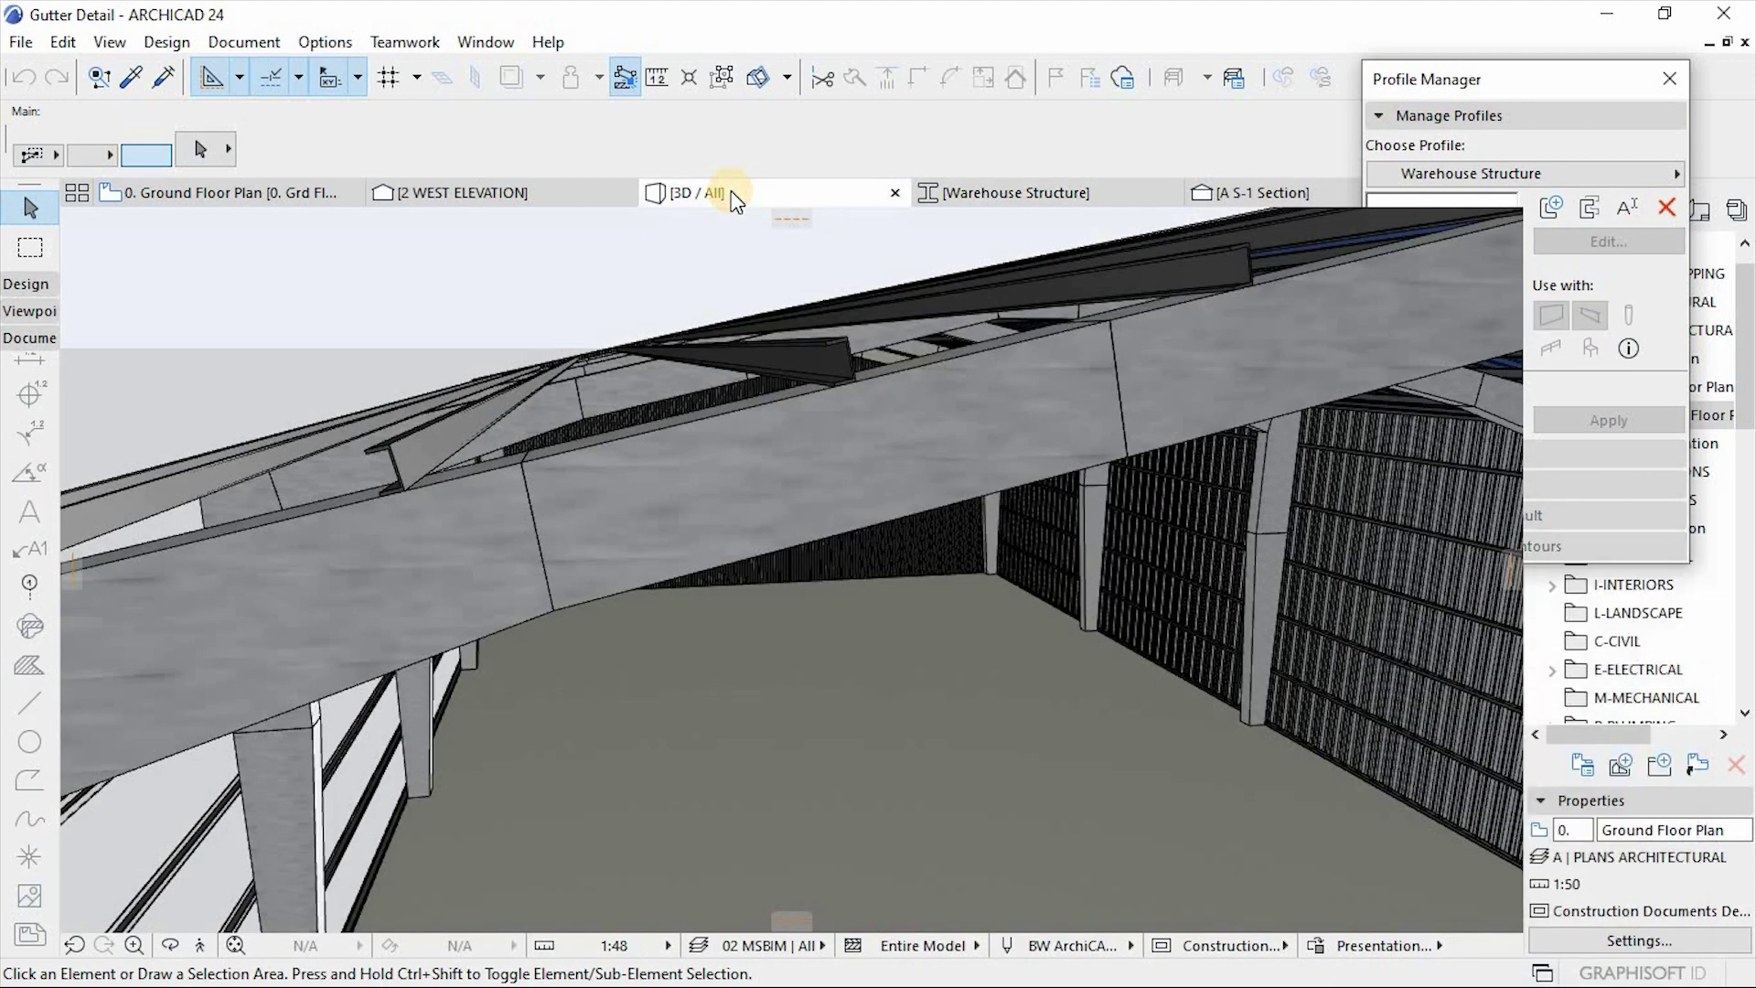
scroll(940, 384, "up", 10)
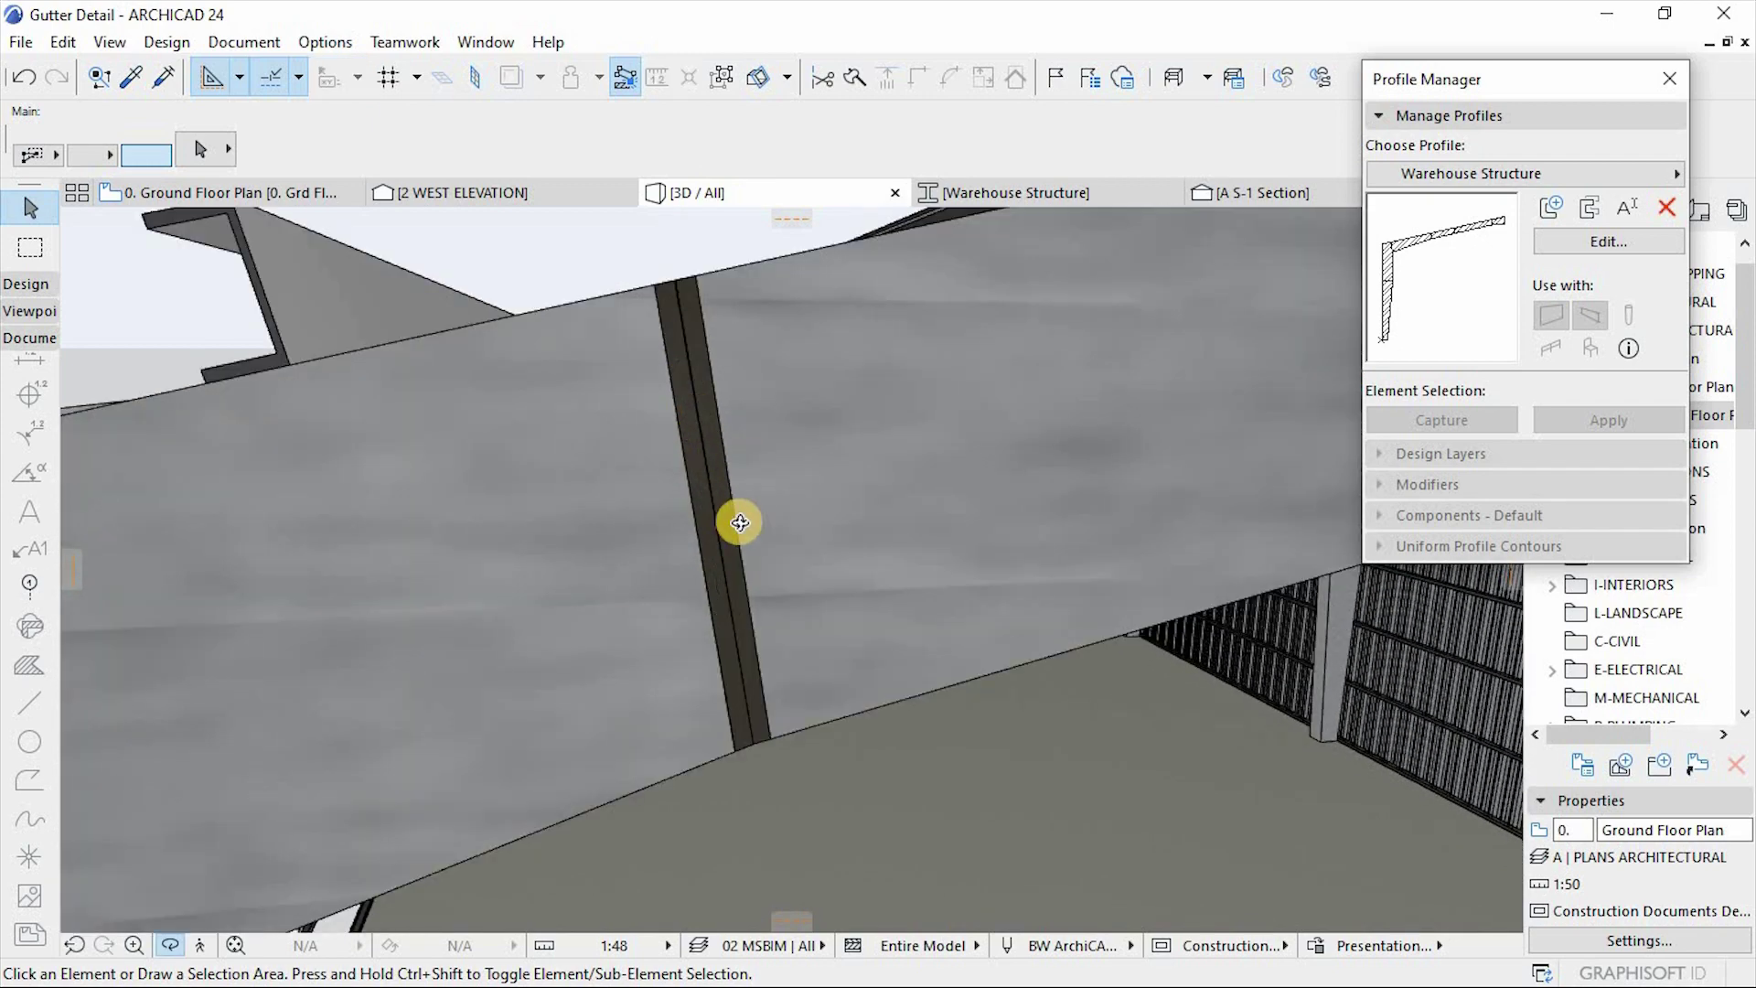
left_click_drag(740, 522, 754, 534)
left_click_drag(757, 465, 698, 518)
left_click_drag(809, 502, 752, 513)
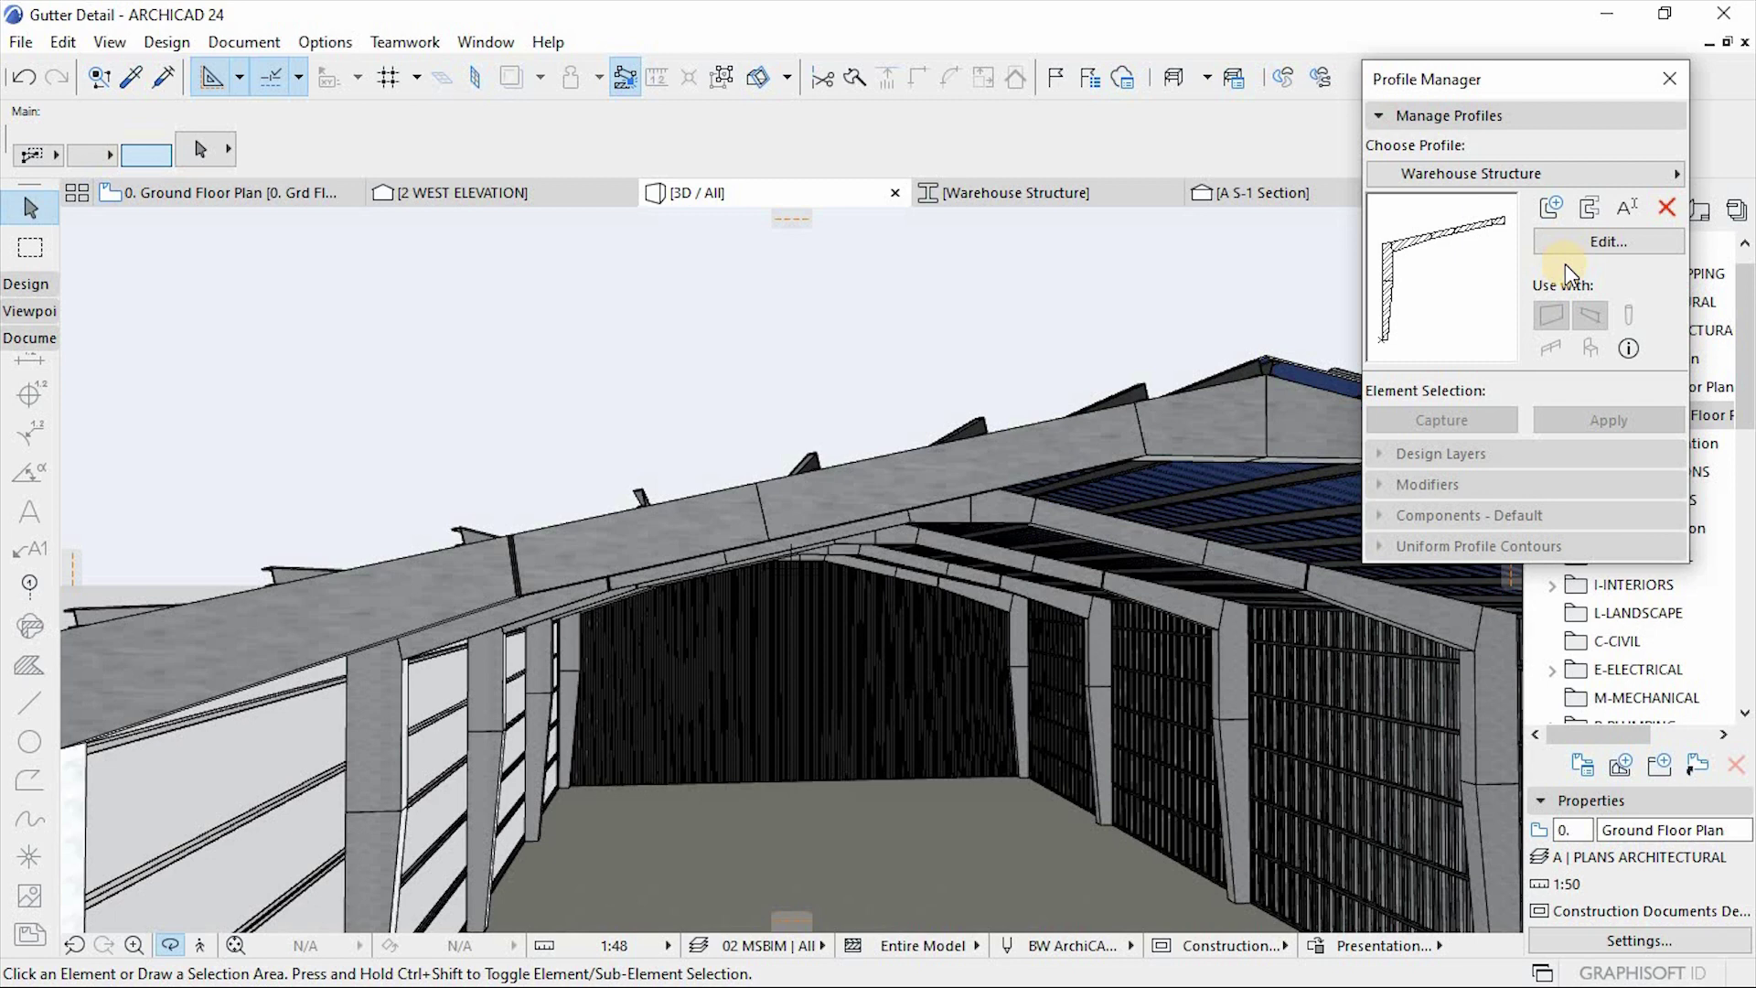
Step: Return to the Warehouse Structure profile drawing and bring the end plates at the haunched rafter joint into view
left_click(1049, 191)
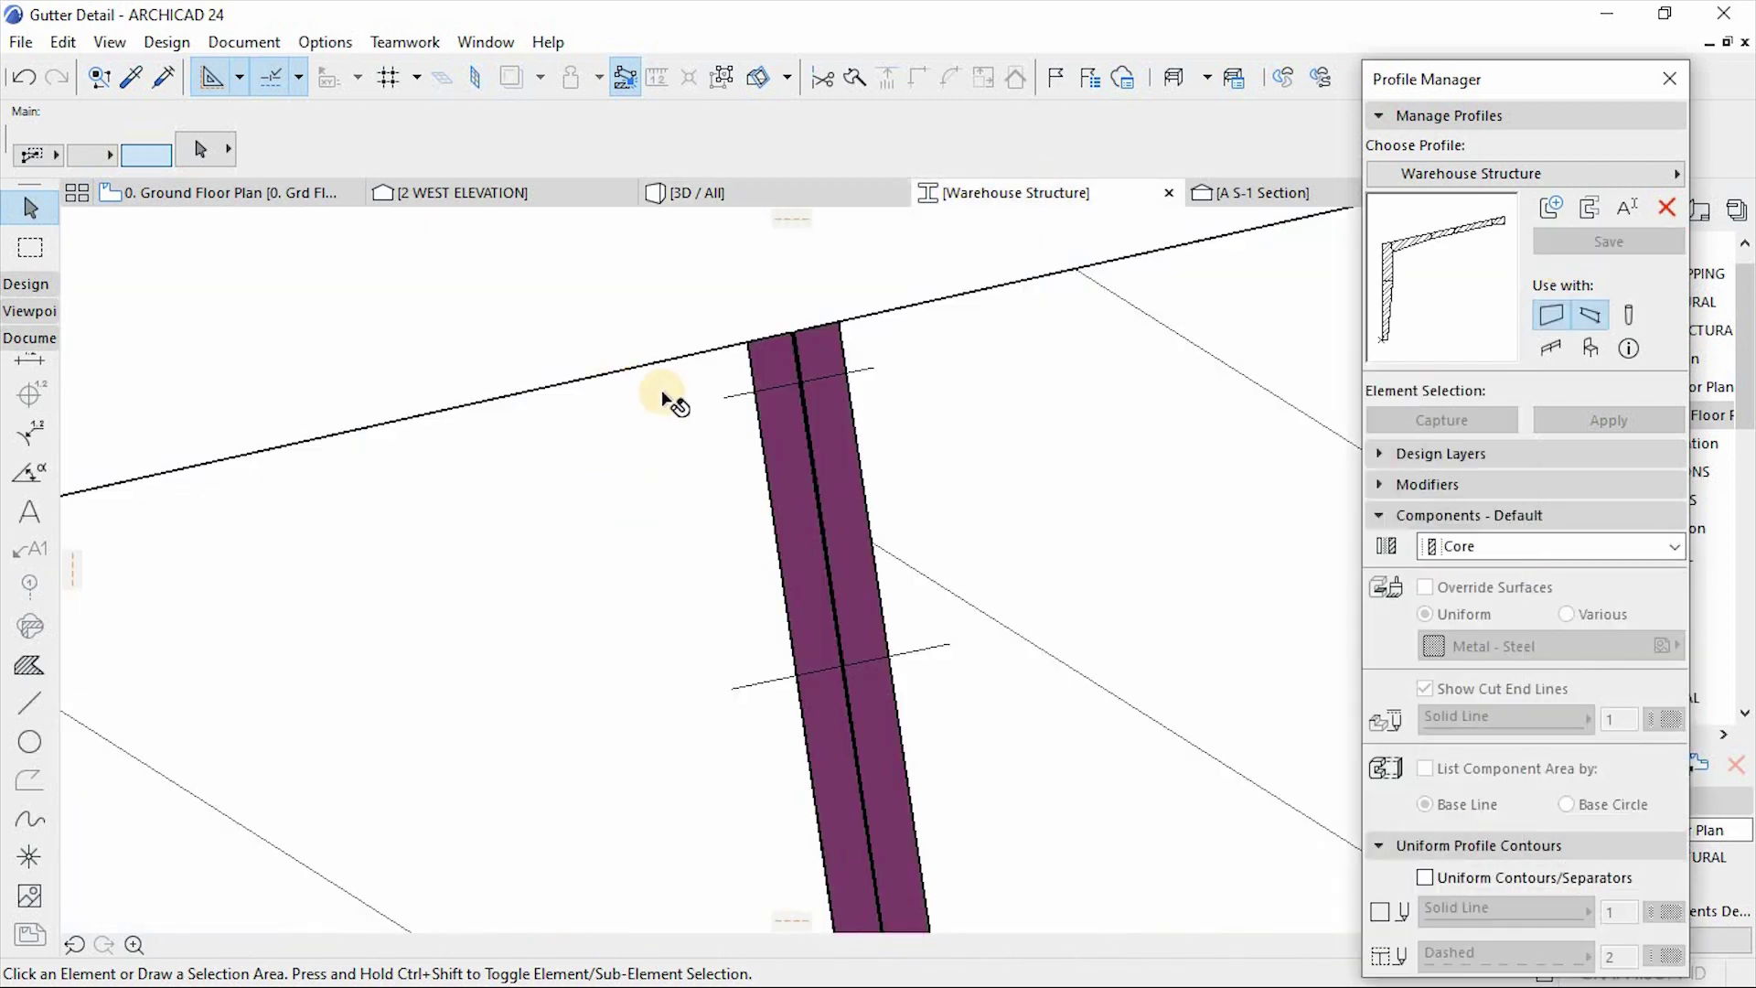
scroll(641, 480, "down", 5)
scroll(502, 463, "up", 8)
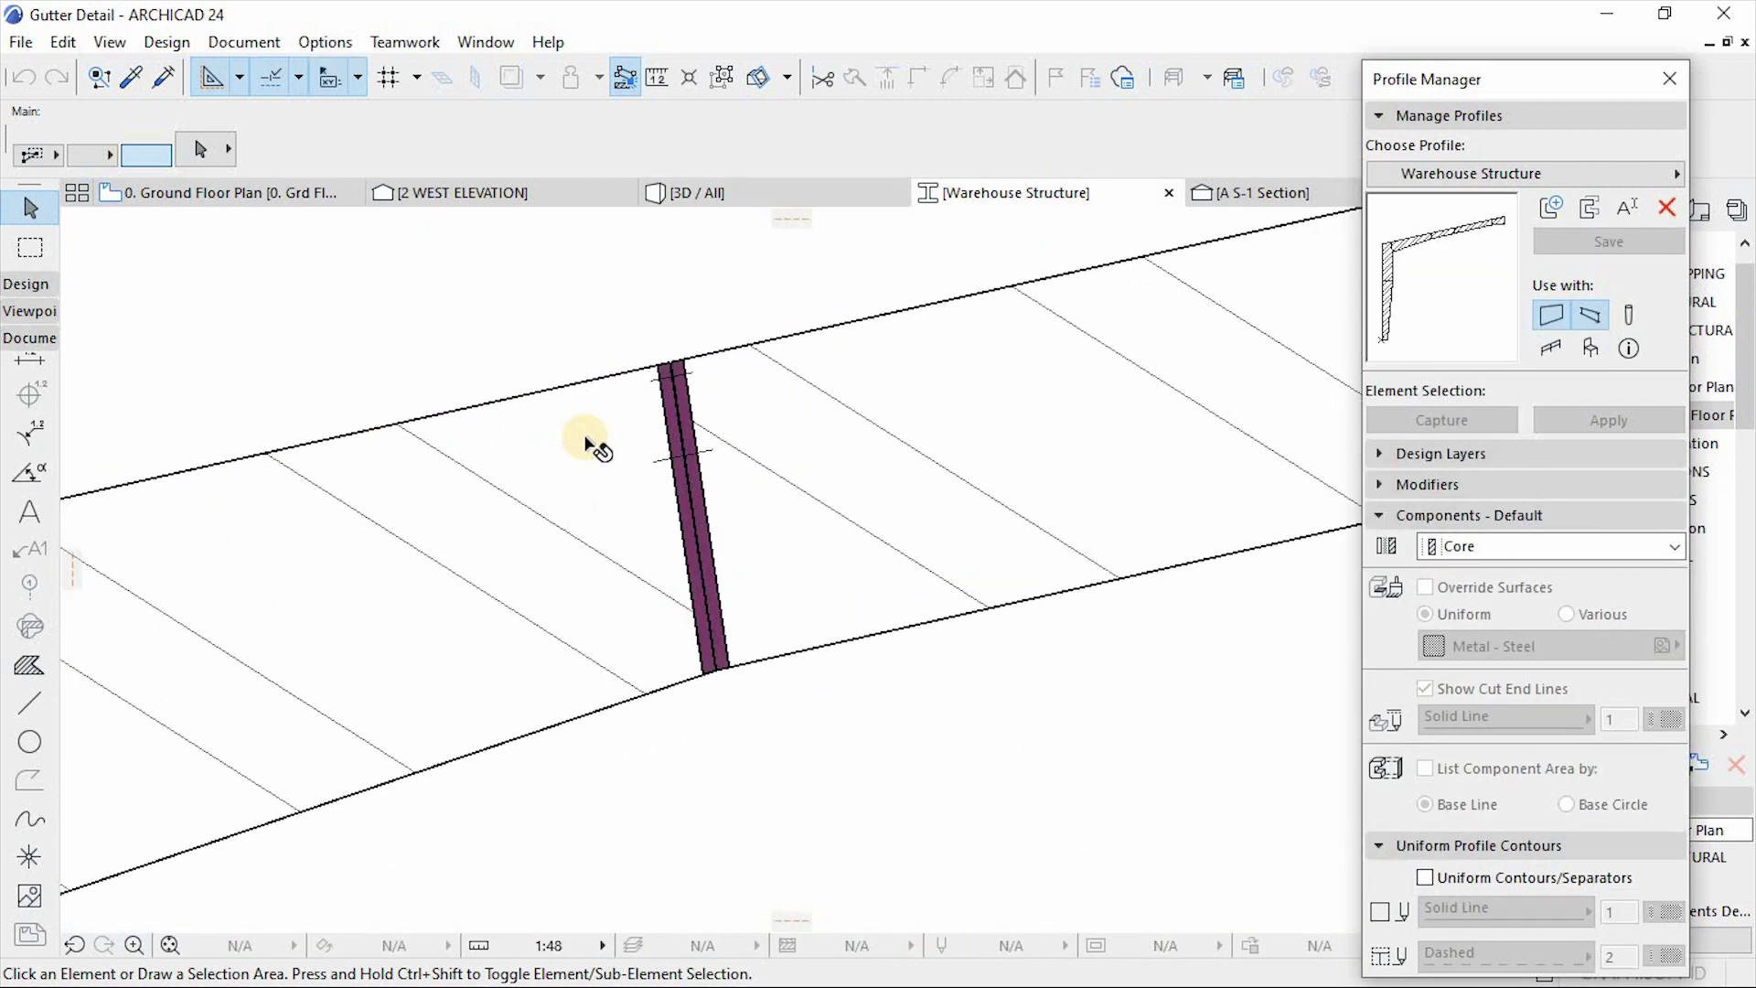
left_click(836, 374)
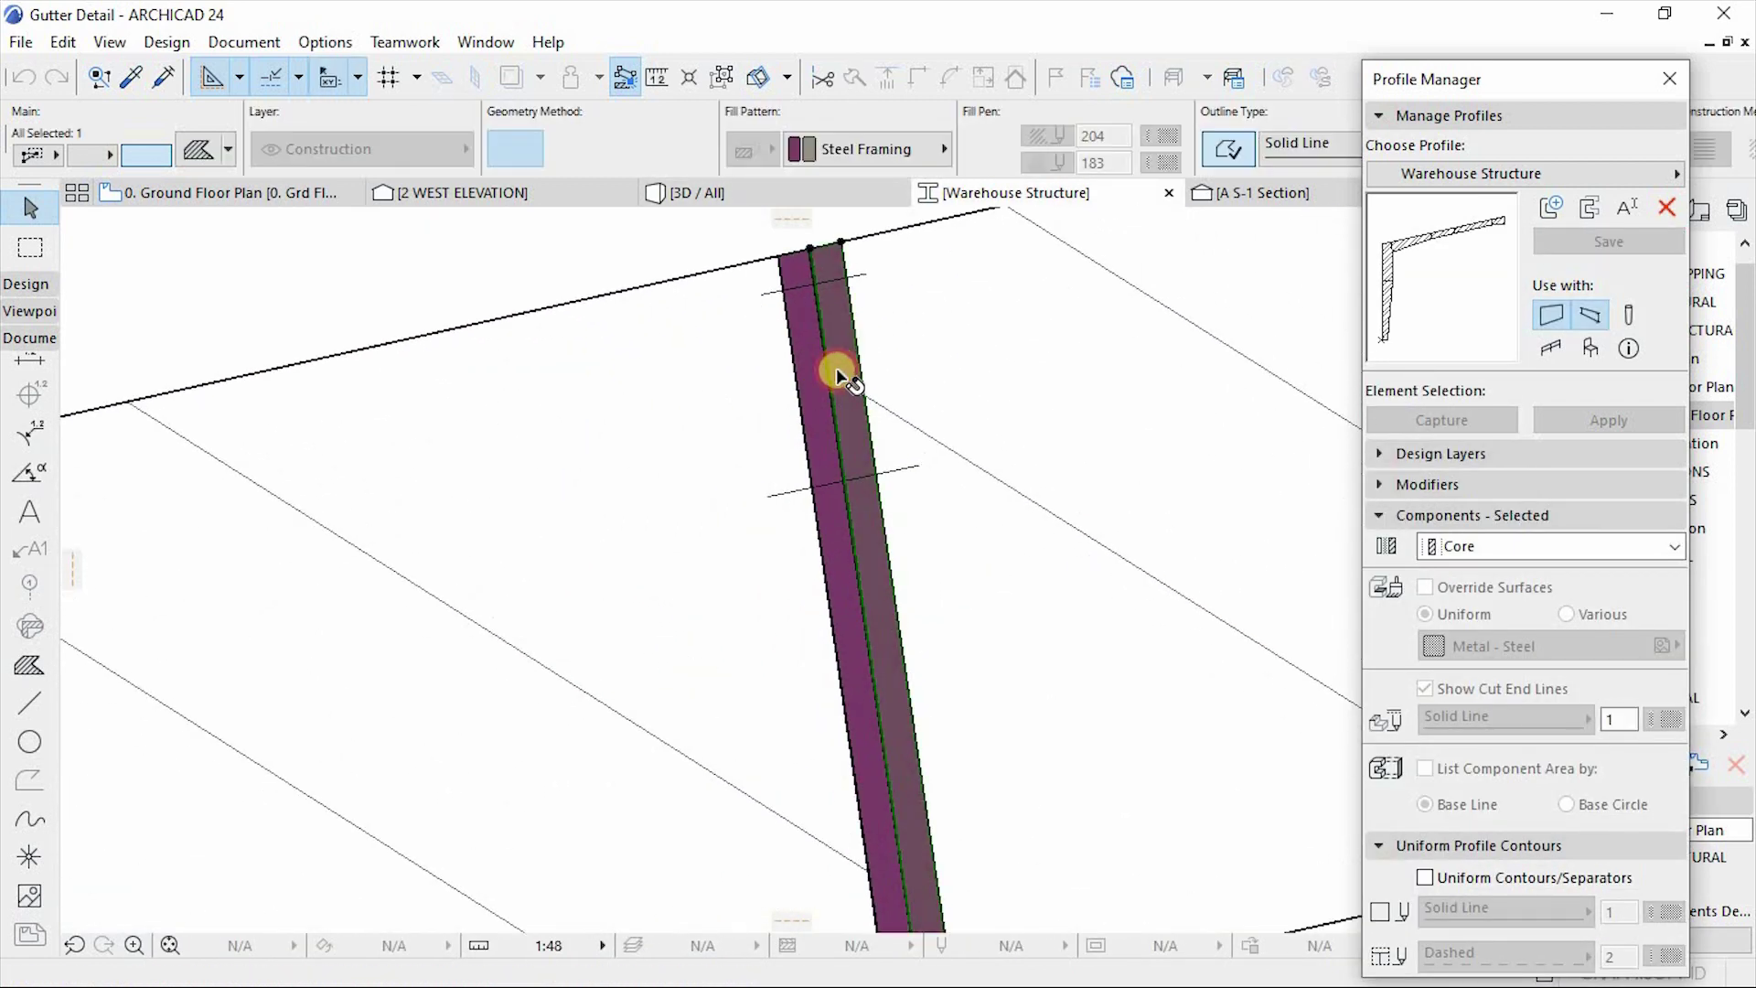
left_click(819, 422, "shift")
scroll(783, 581, "down", 3)
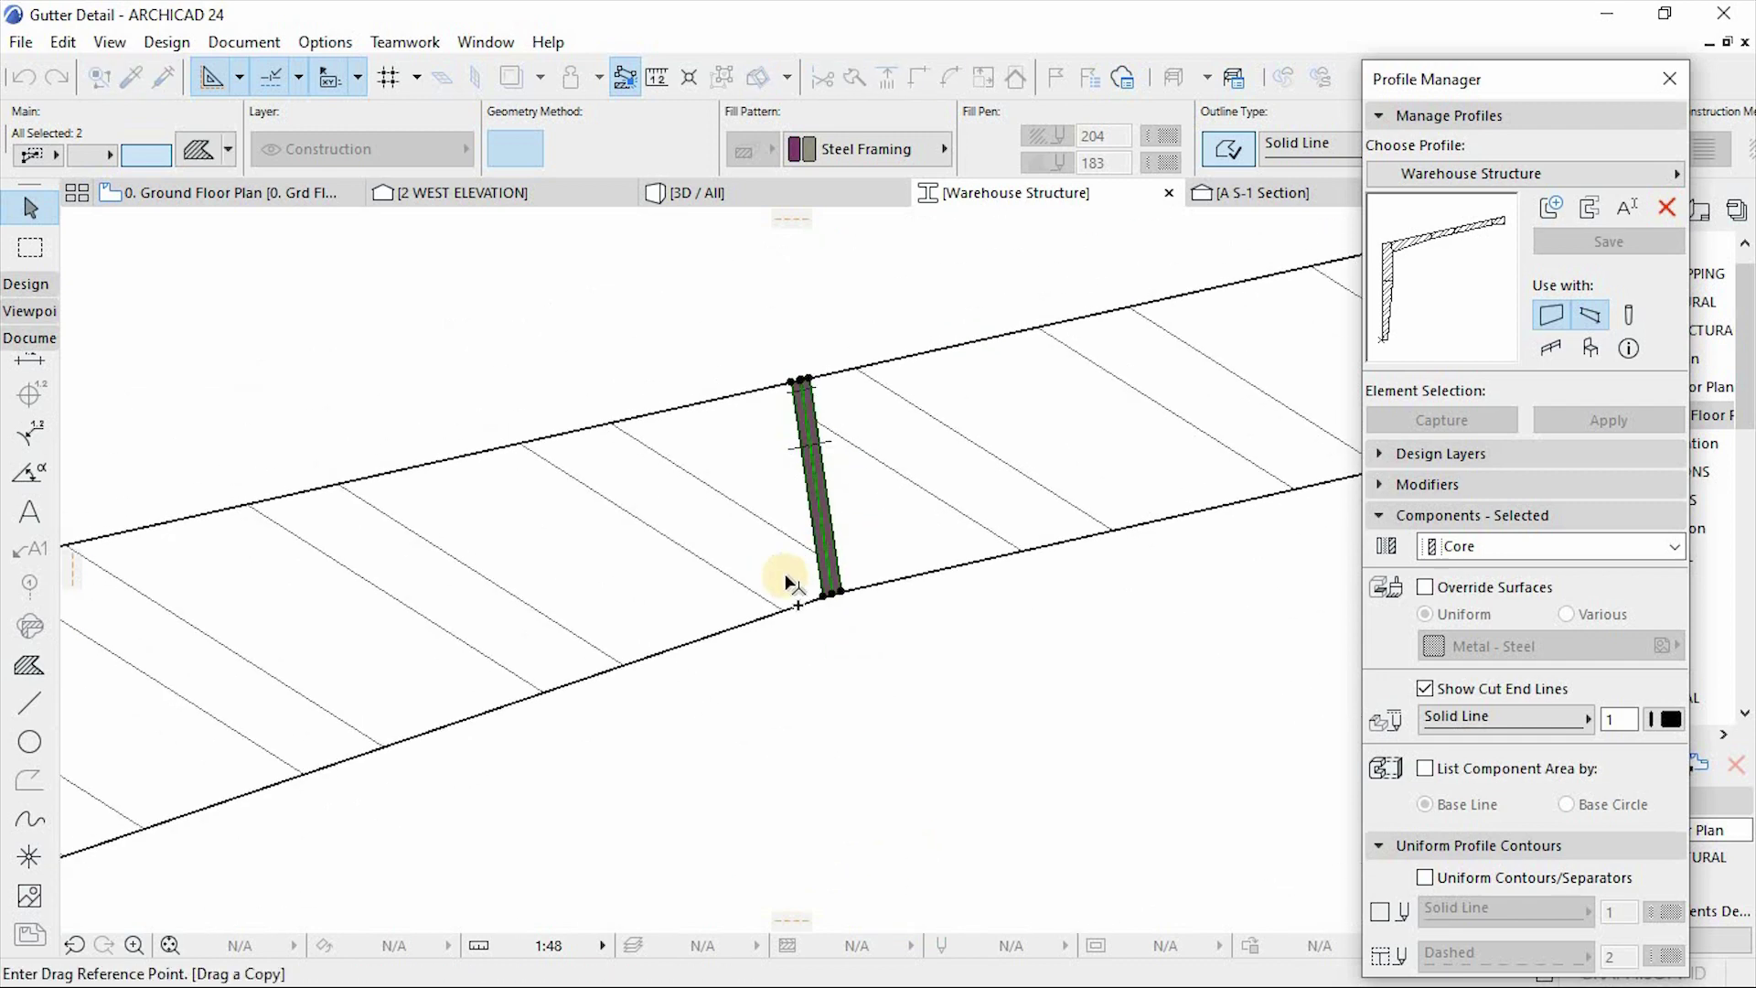
scroll(834, 627, "up", 7)
scroll(978, 616, "up", 5)
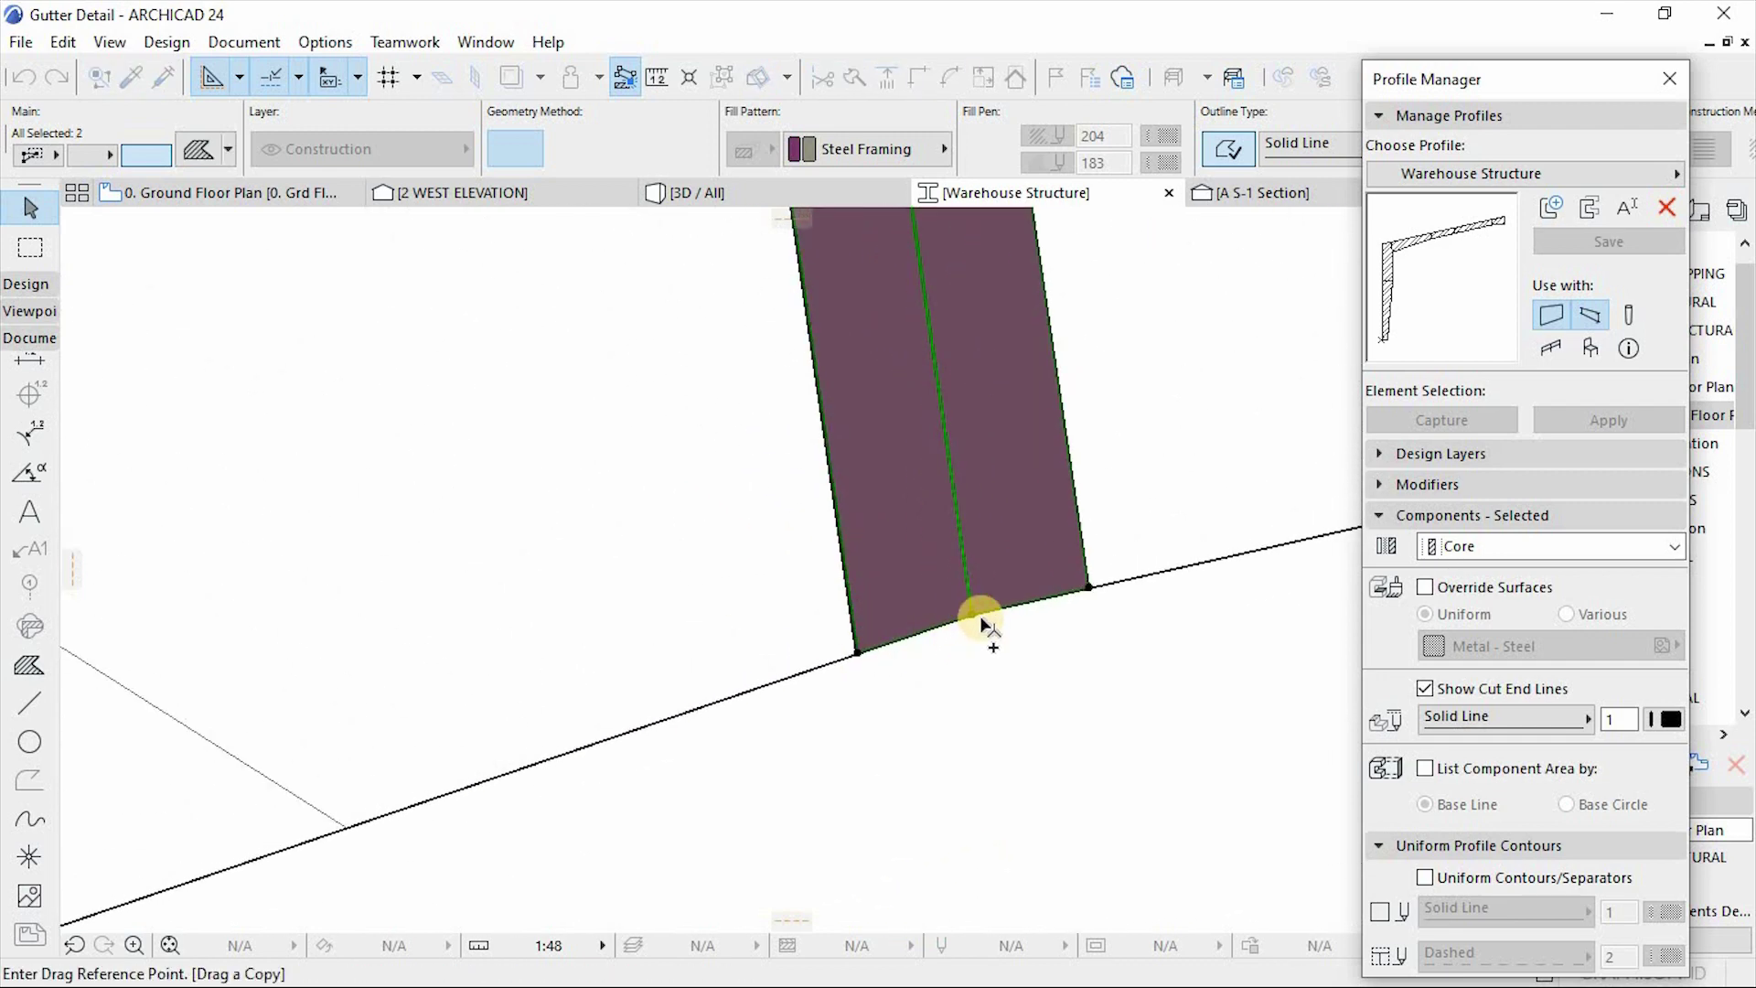
scroll(765, 706, "down", 4)
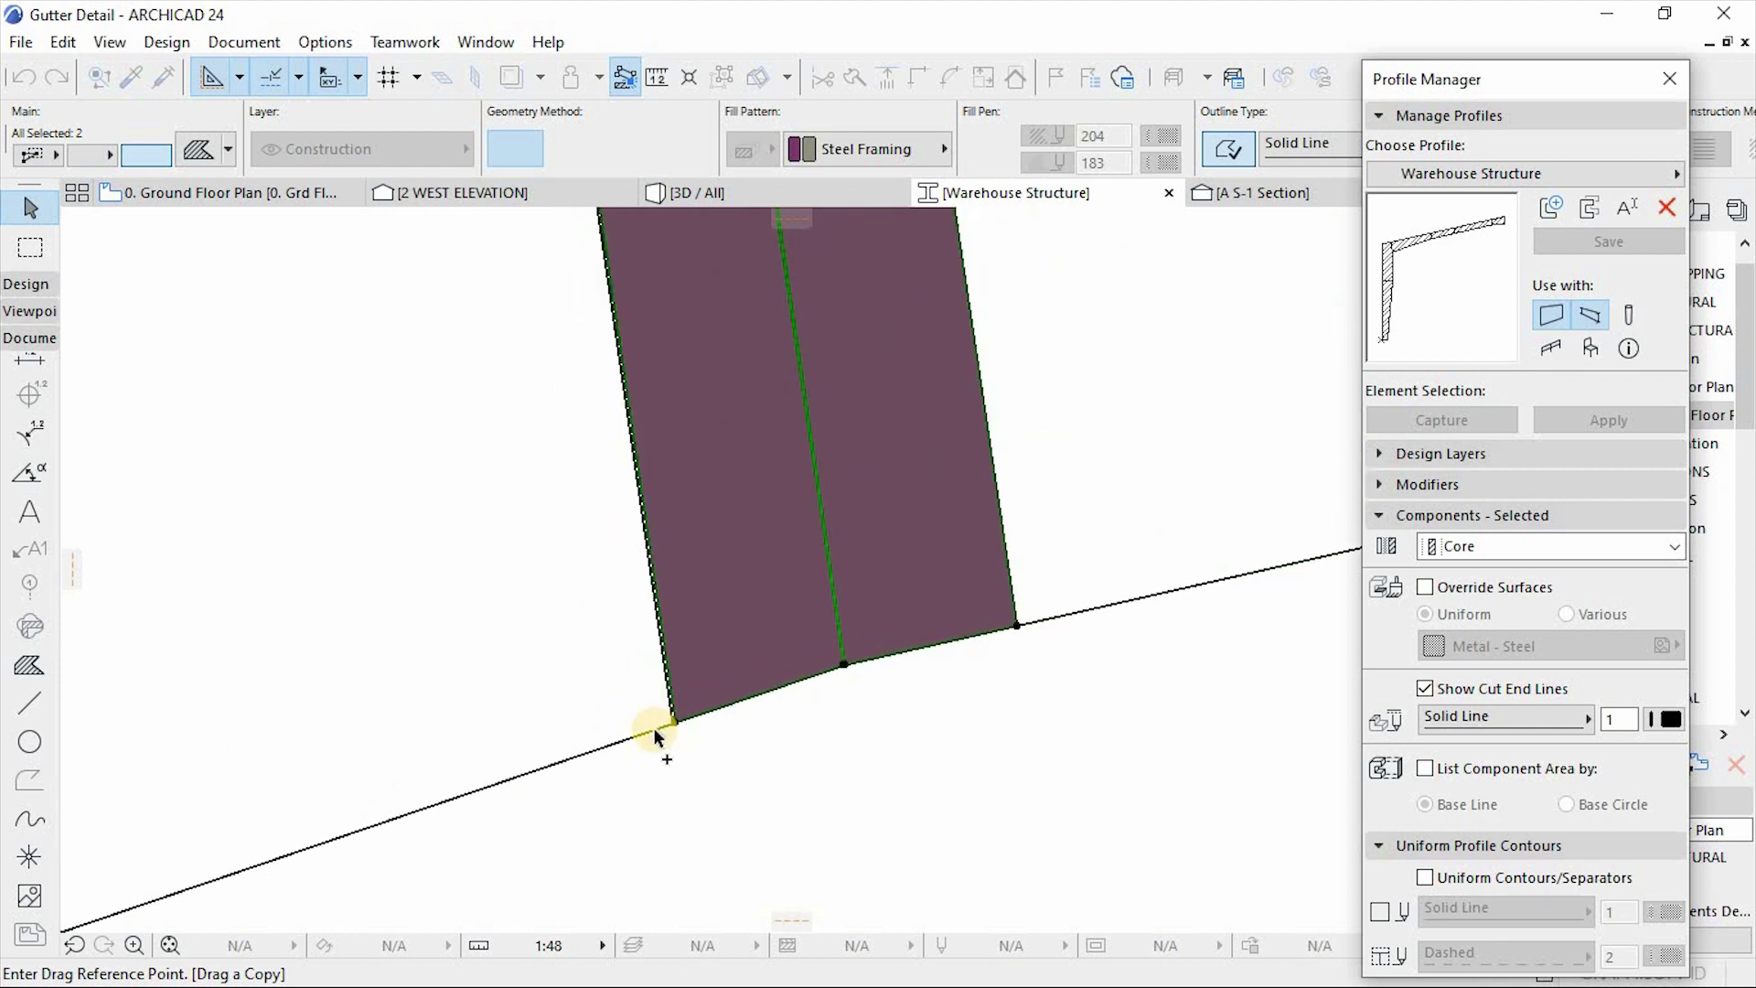
scroll(653, 728, "up", 5)
key("Escape")
Step: Move the lower end corner of the haunched rafter segment onto the adjoining end plate's lower outer corner to close the sliver gap
left_click(616, 605)
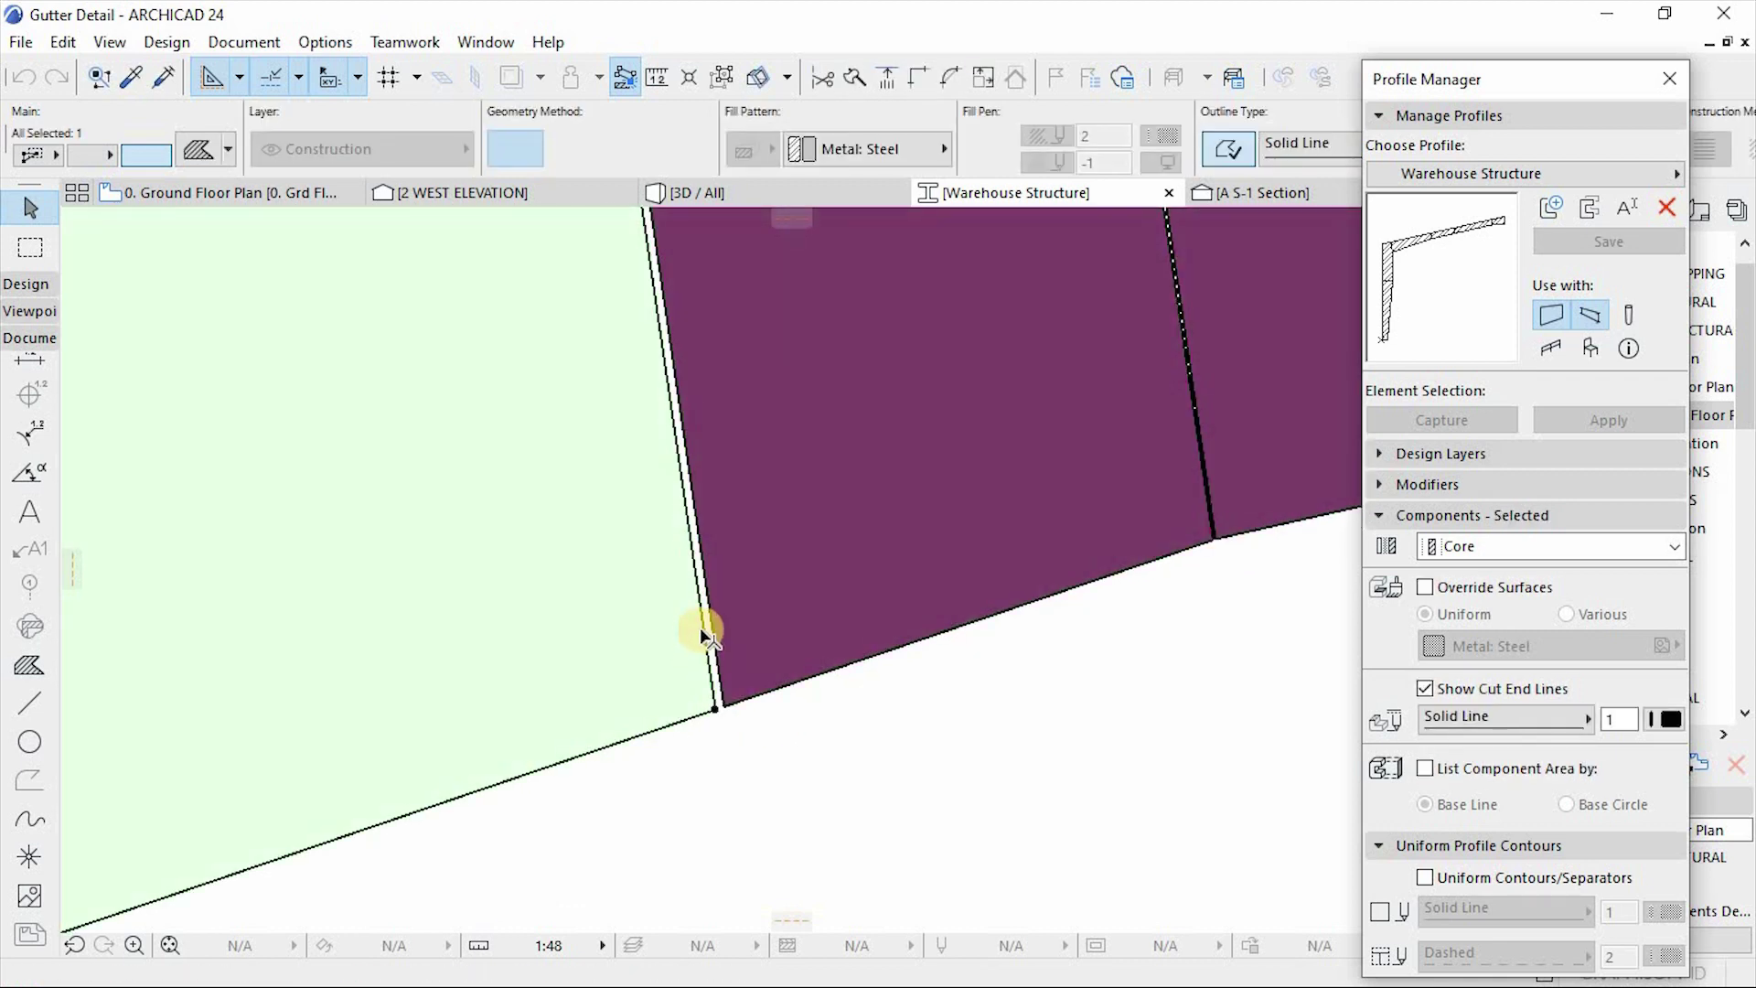
left_click(716, 708)
left_click(717, 717)
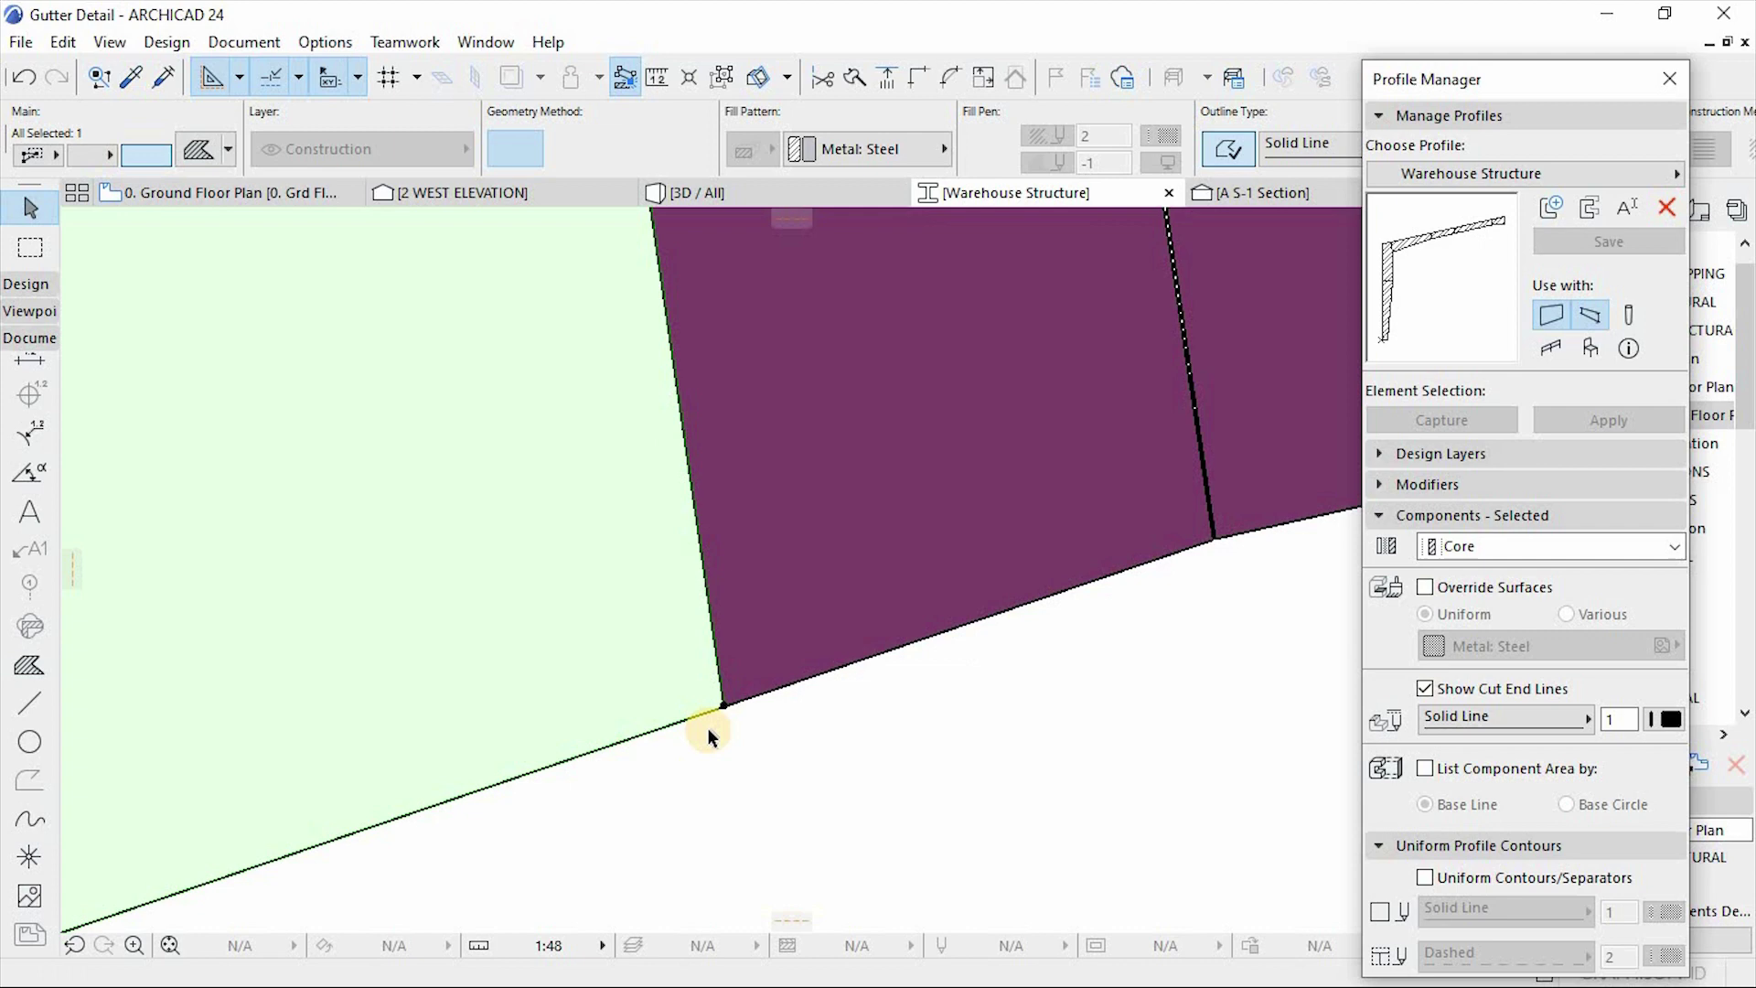
scroll(800, 722, "down", 6)
scroll(797, 408, "down", 2)
scroll(709, 264, "up", 8)
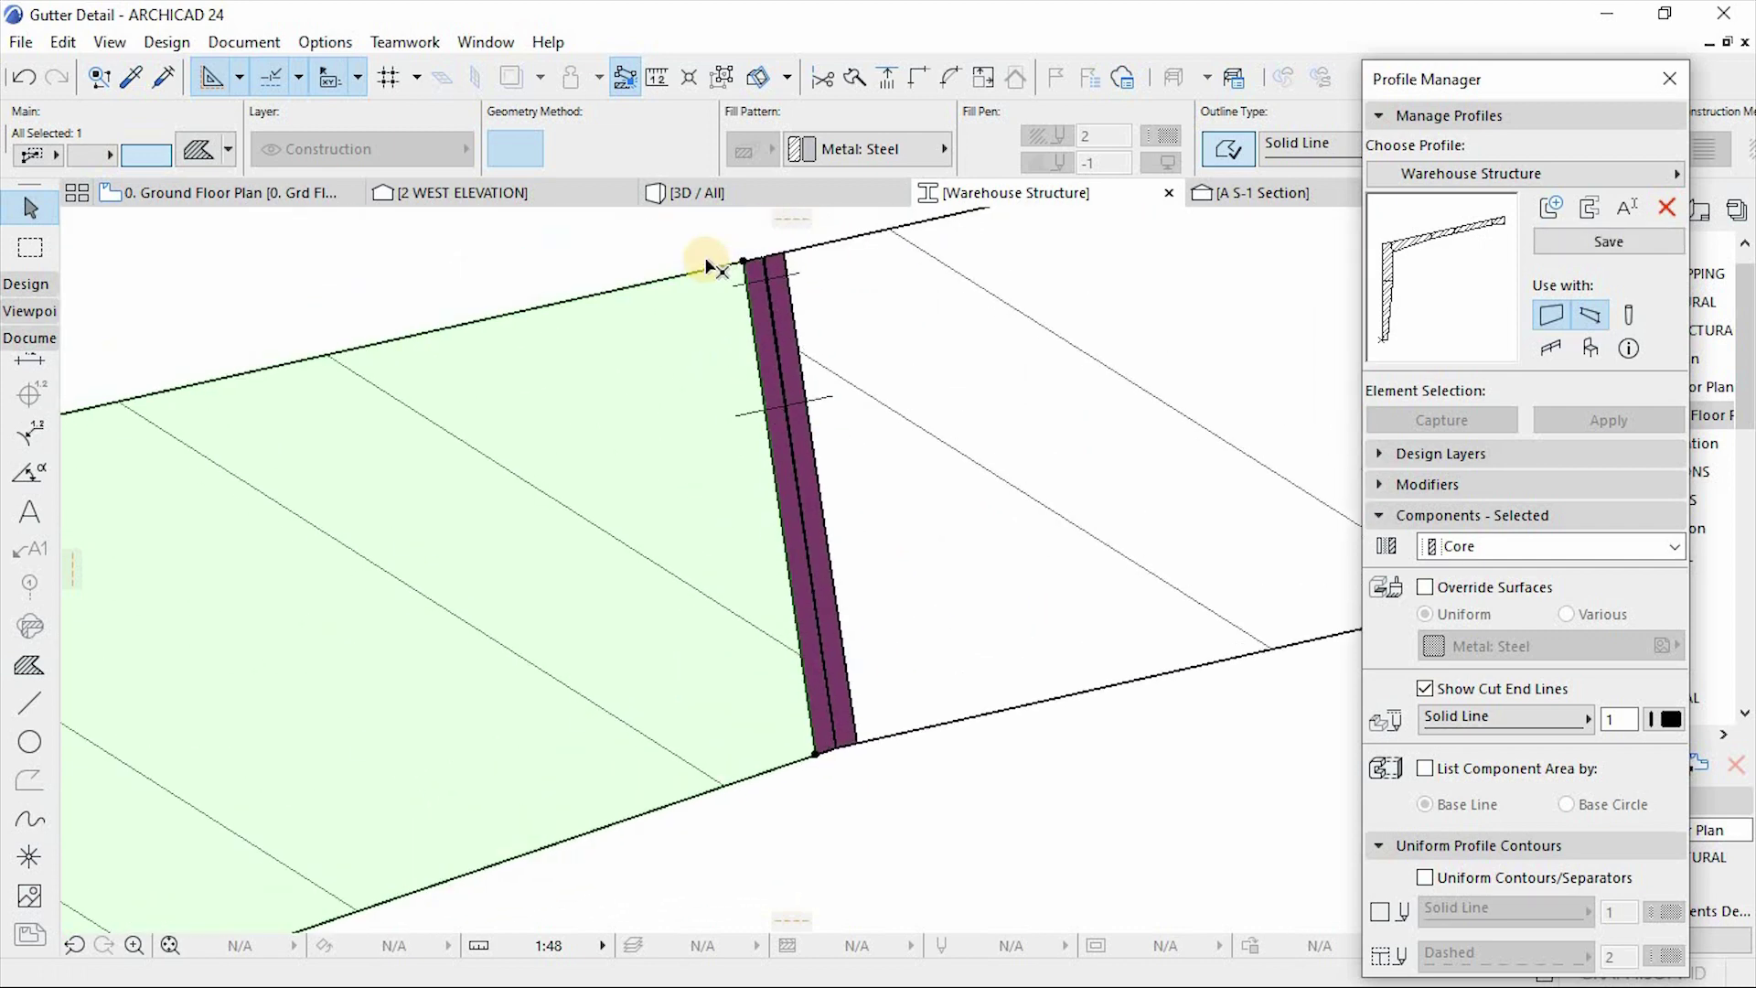
scroll(757, 357, "down", 6)
scroll(782, 809, "down", 4)
scroll(856, 879, "up", 10)
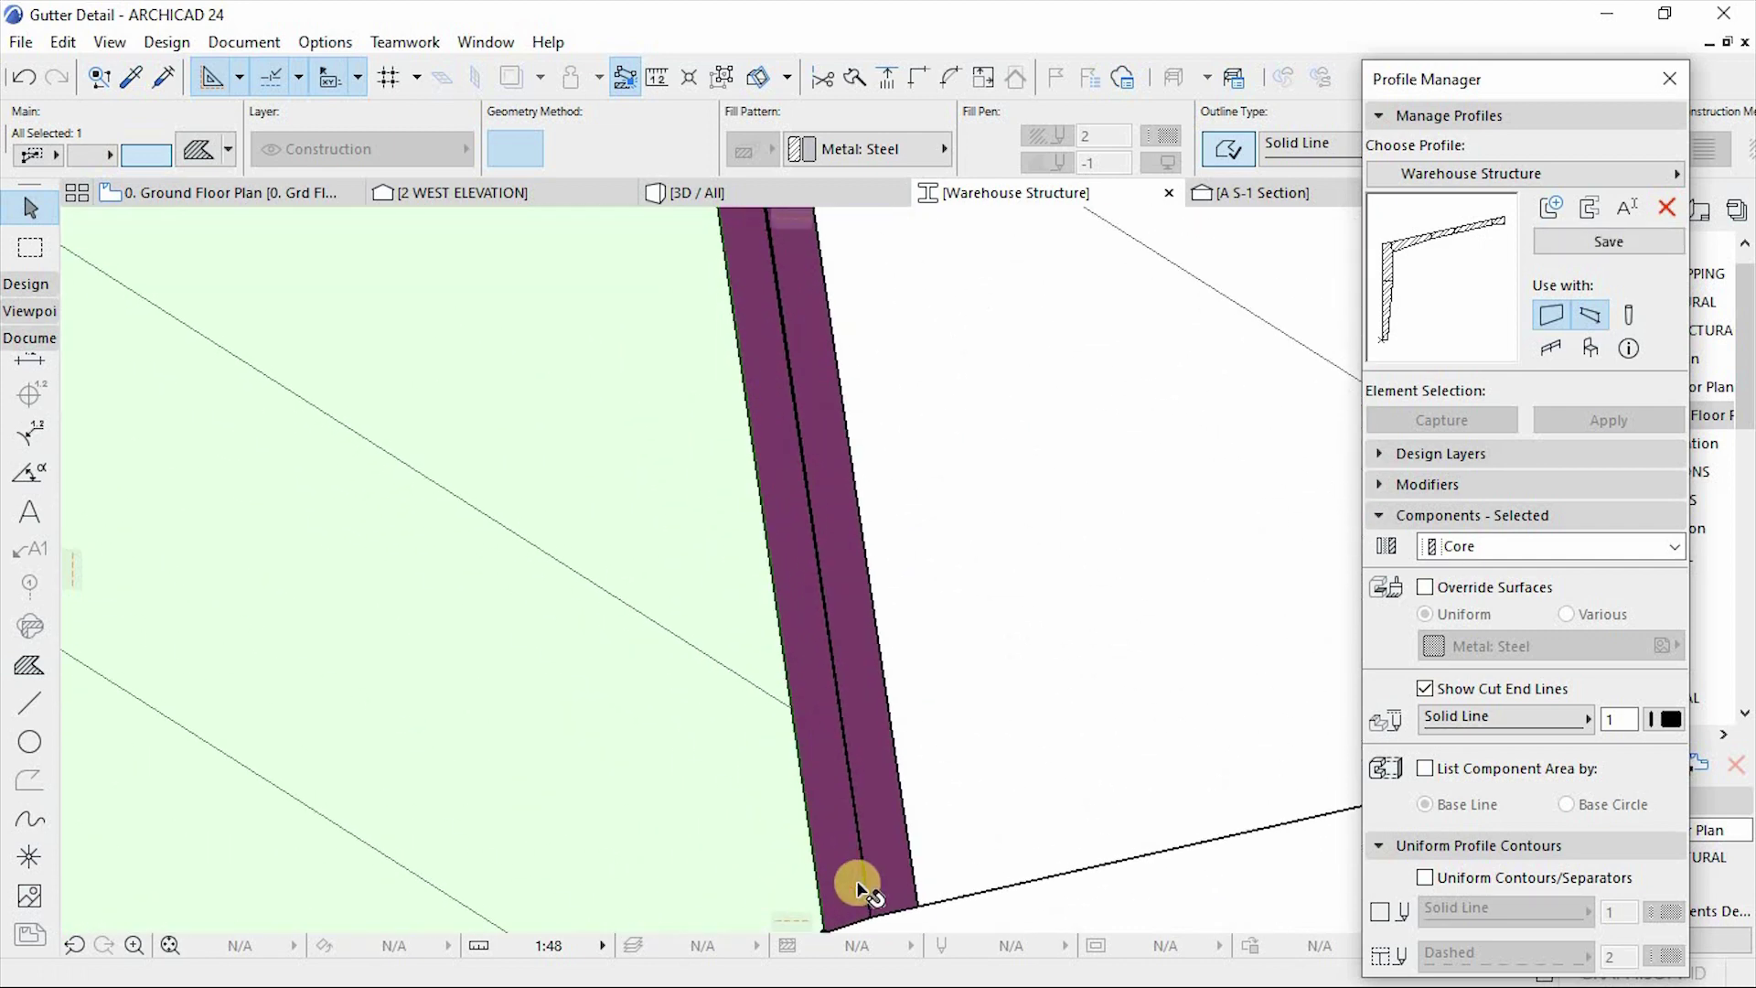
Step: Examine the lower corners of the two Steel Framing end plates and the gap between them
scroll(792, 552, "down", 7)
scroll(839, 649, "up", 4)
scroll(776, 629, "up", 4)
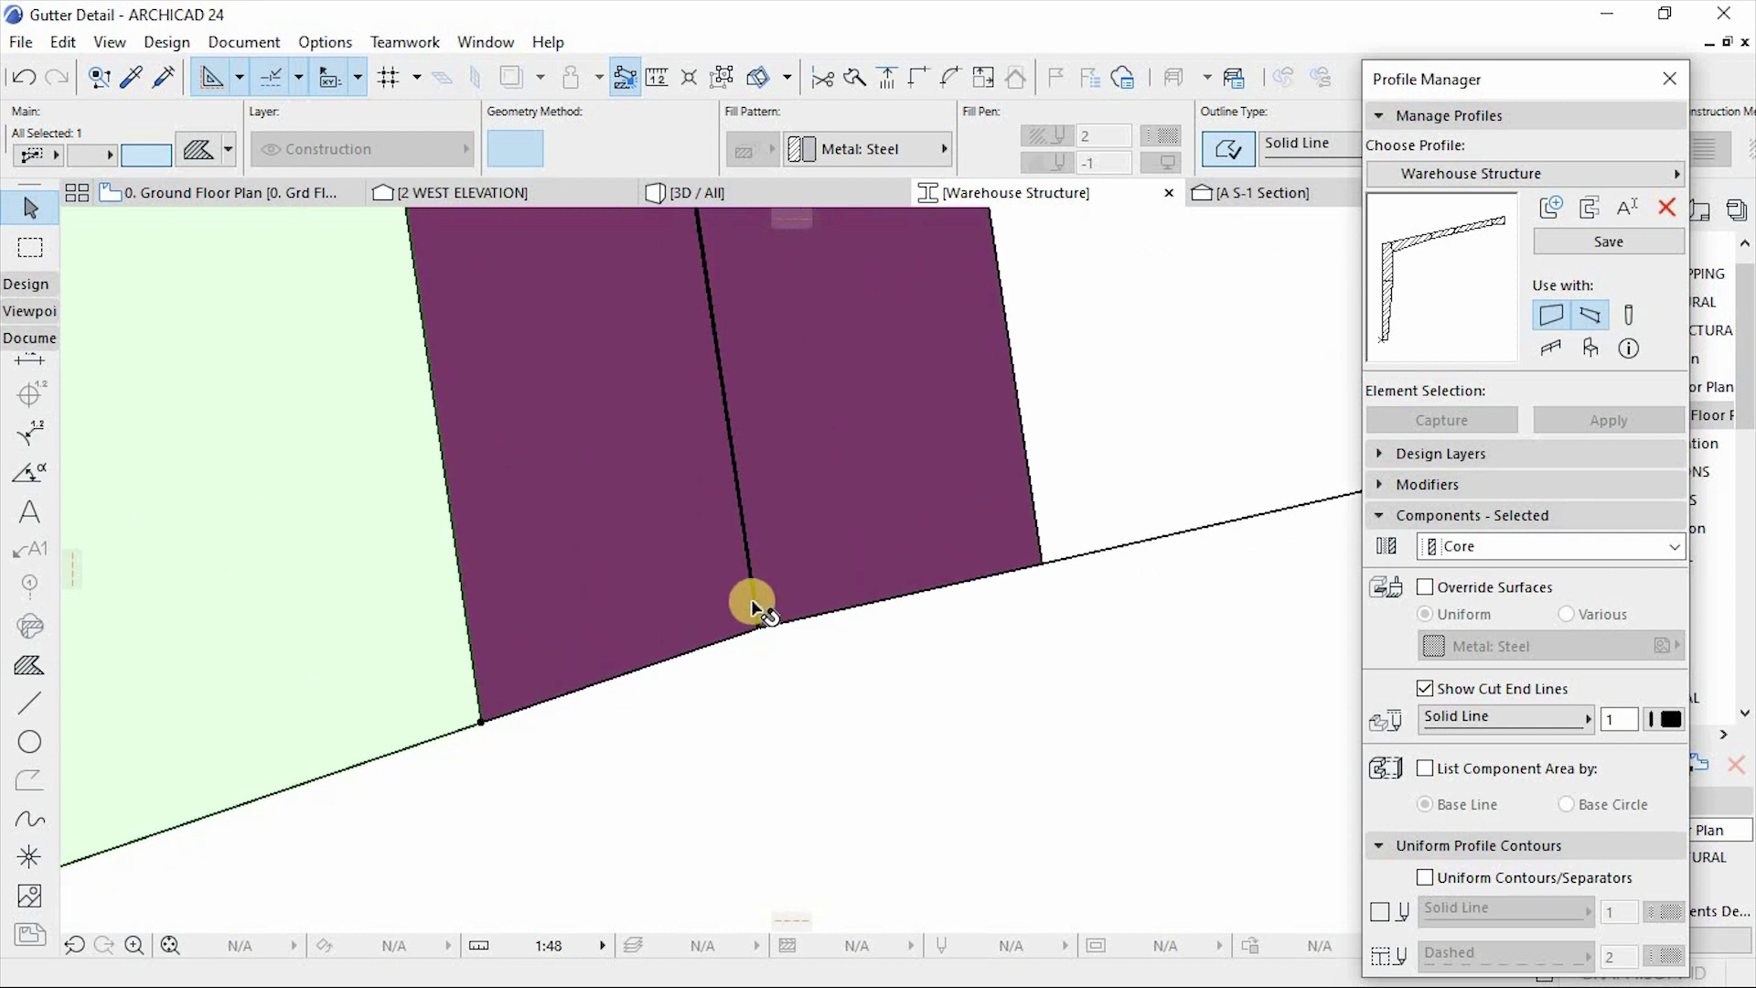
left_click(772, 684)
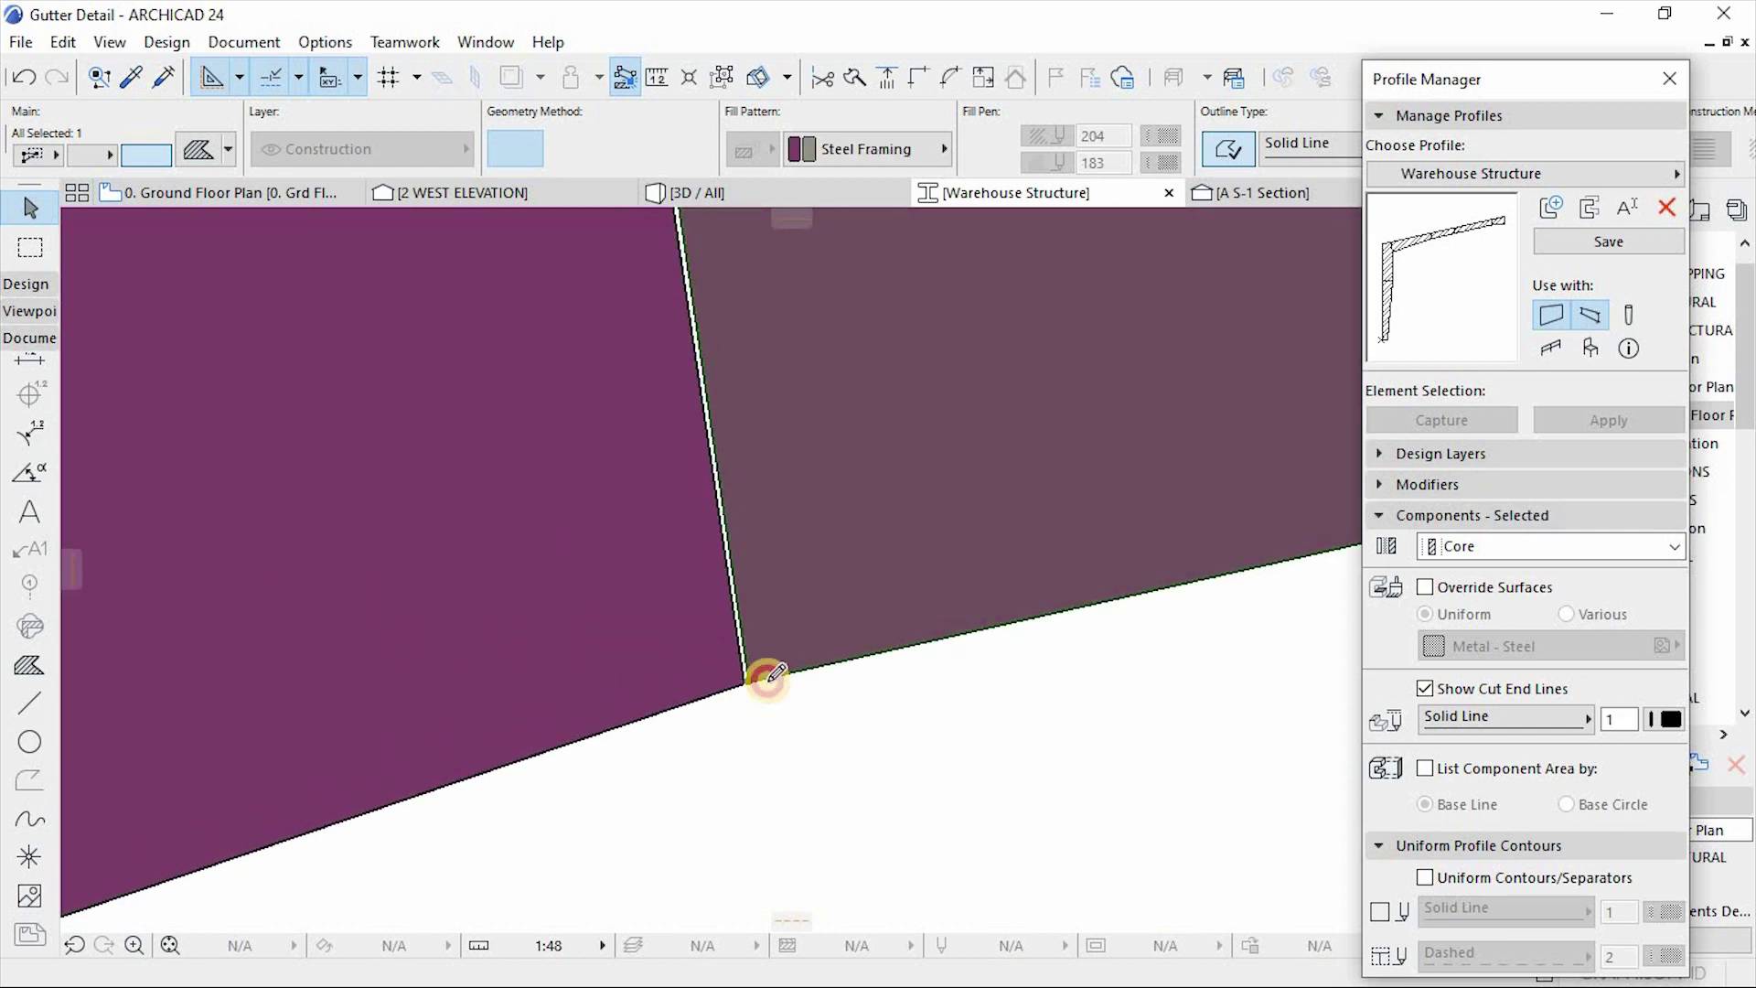
left_click(768, 681)
left_click(782, 675)
scroll(810, 770, "down", 7)
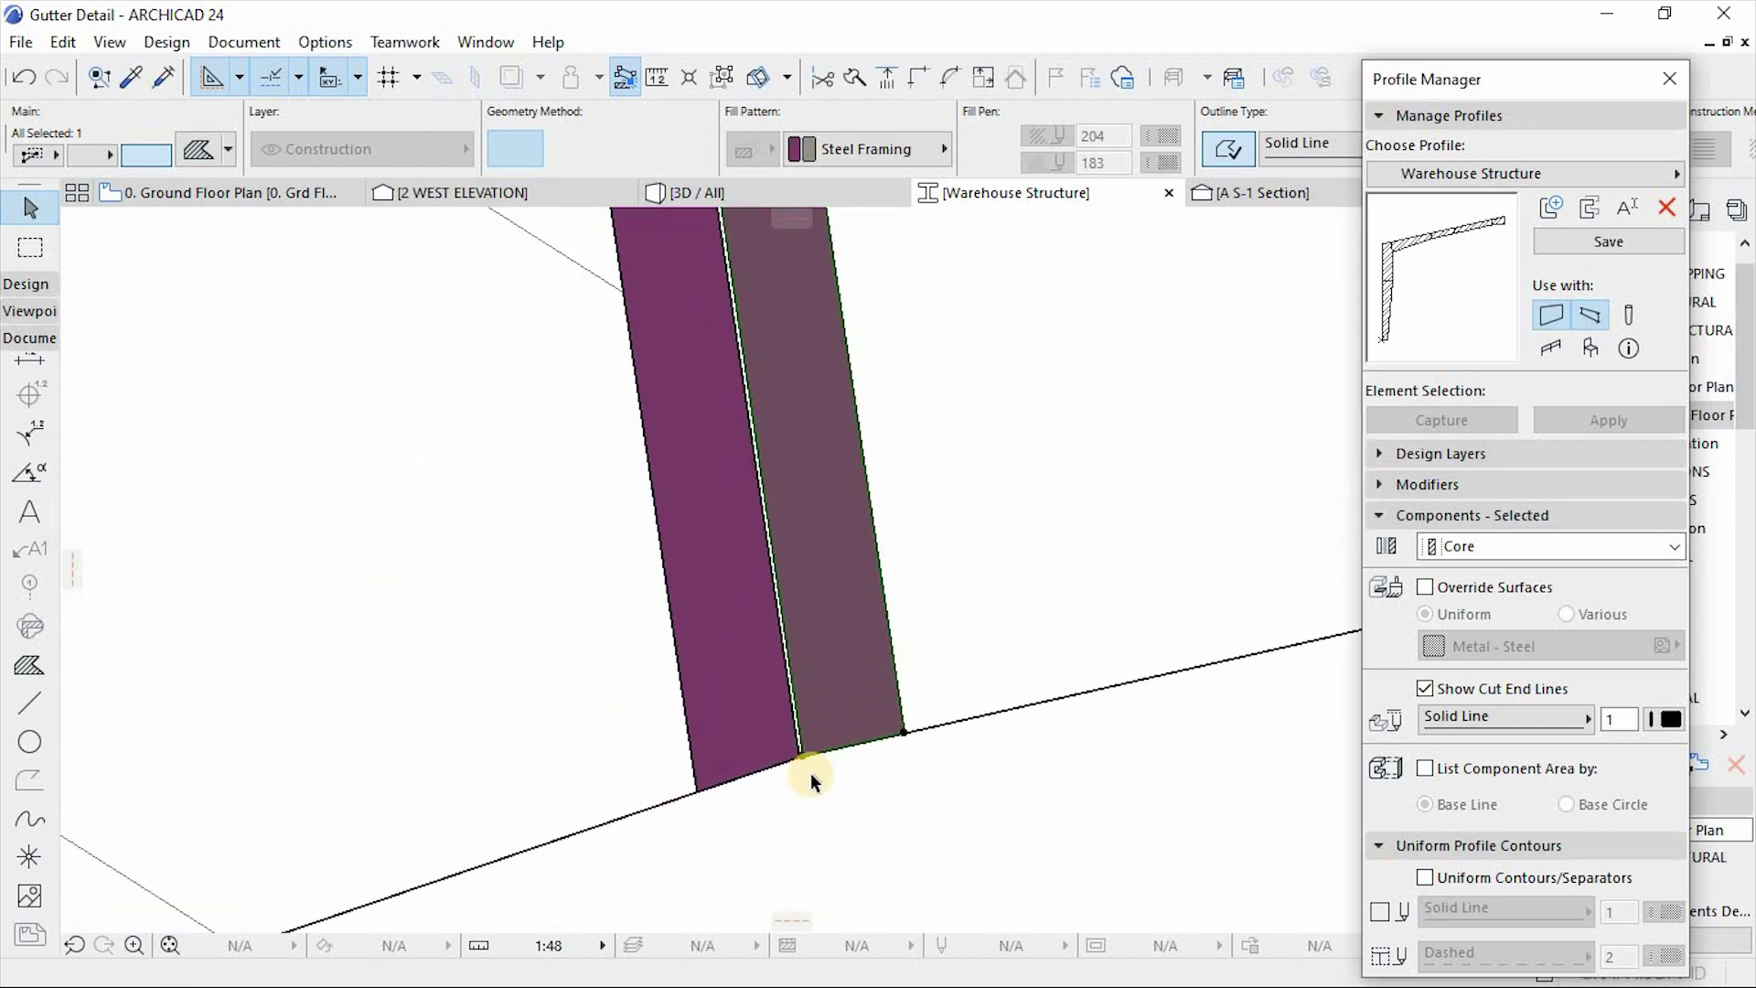
scroll(810, 771, "down", 3)
scroll(823, 498, "down", 3)
scroll(772, 345, "down", 1)
key("Escape")
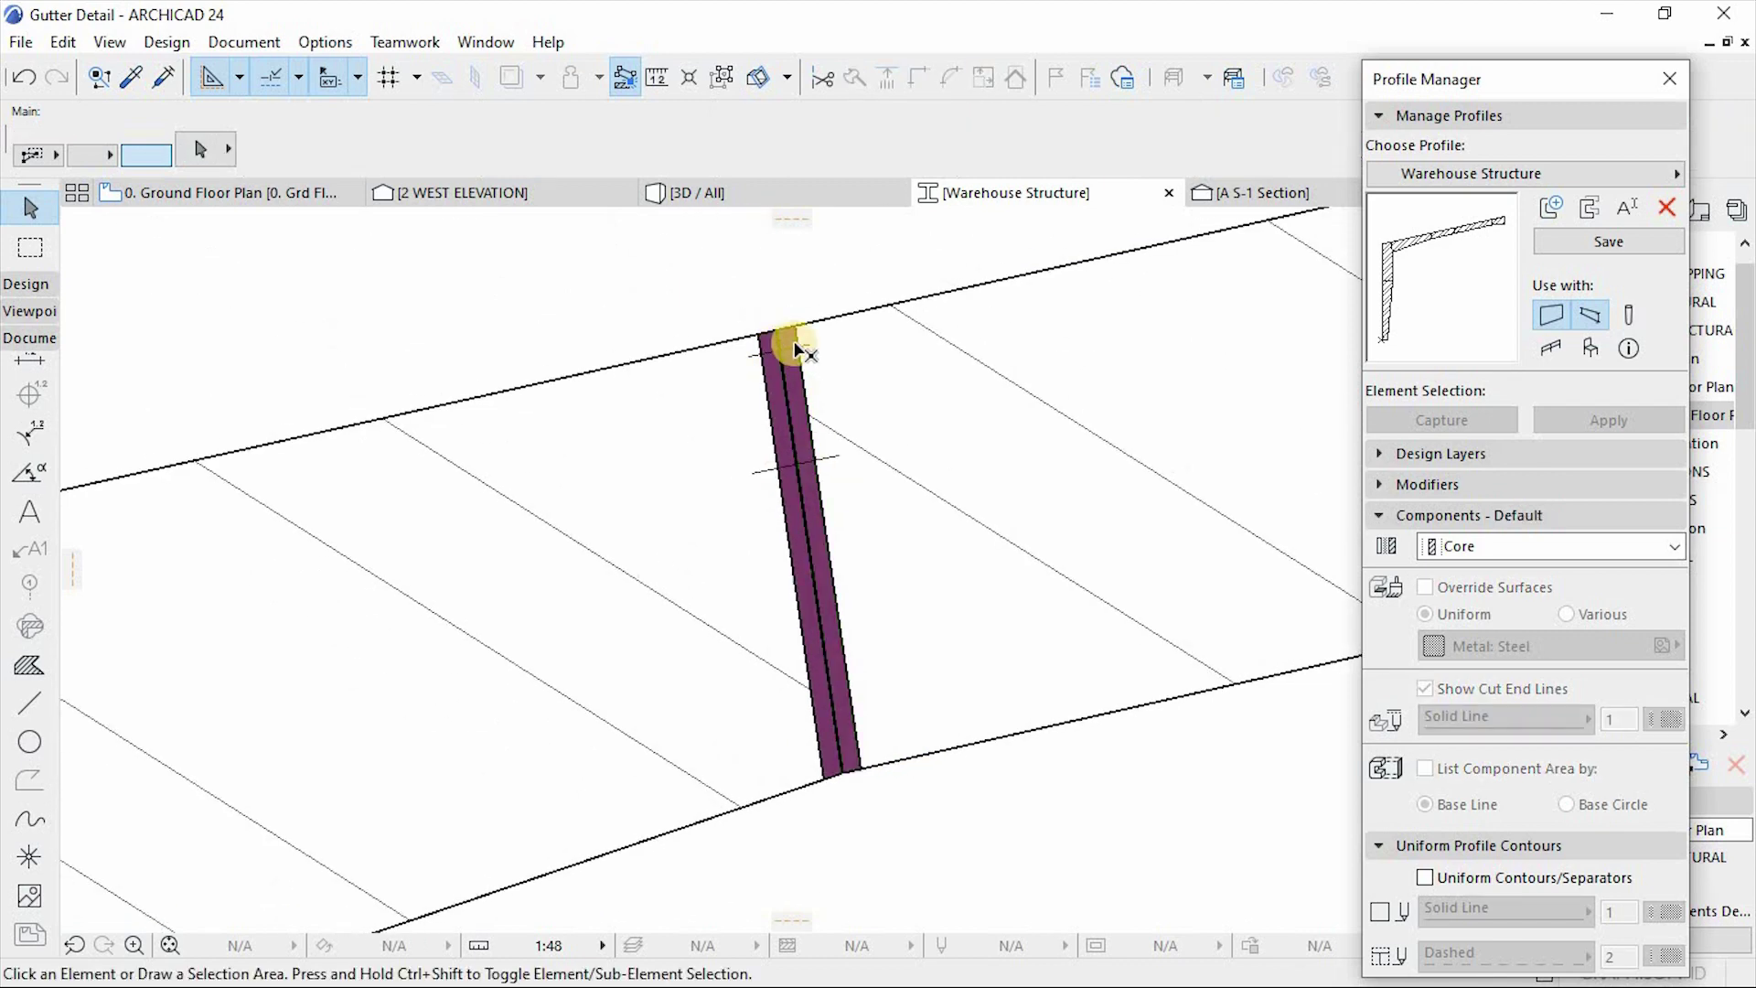
Step: Copy both Steel Framing end plates from the haunched joint to the top edge of the next rafter joint
scroll(795, 349, "up", 2)
scroll(746, 386, "down", 3)
scroll(771, 333, "up", 3)
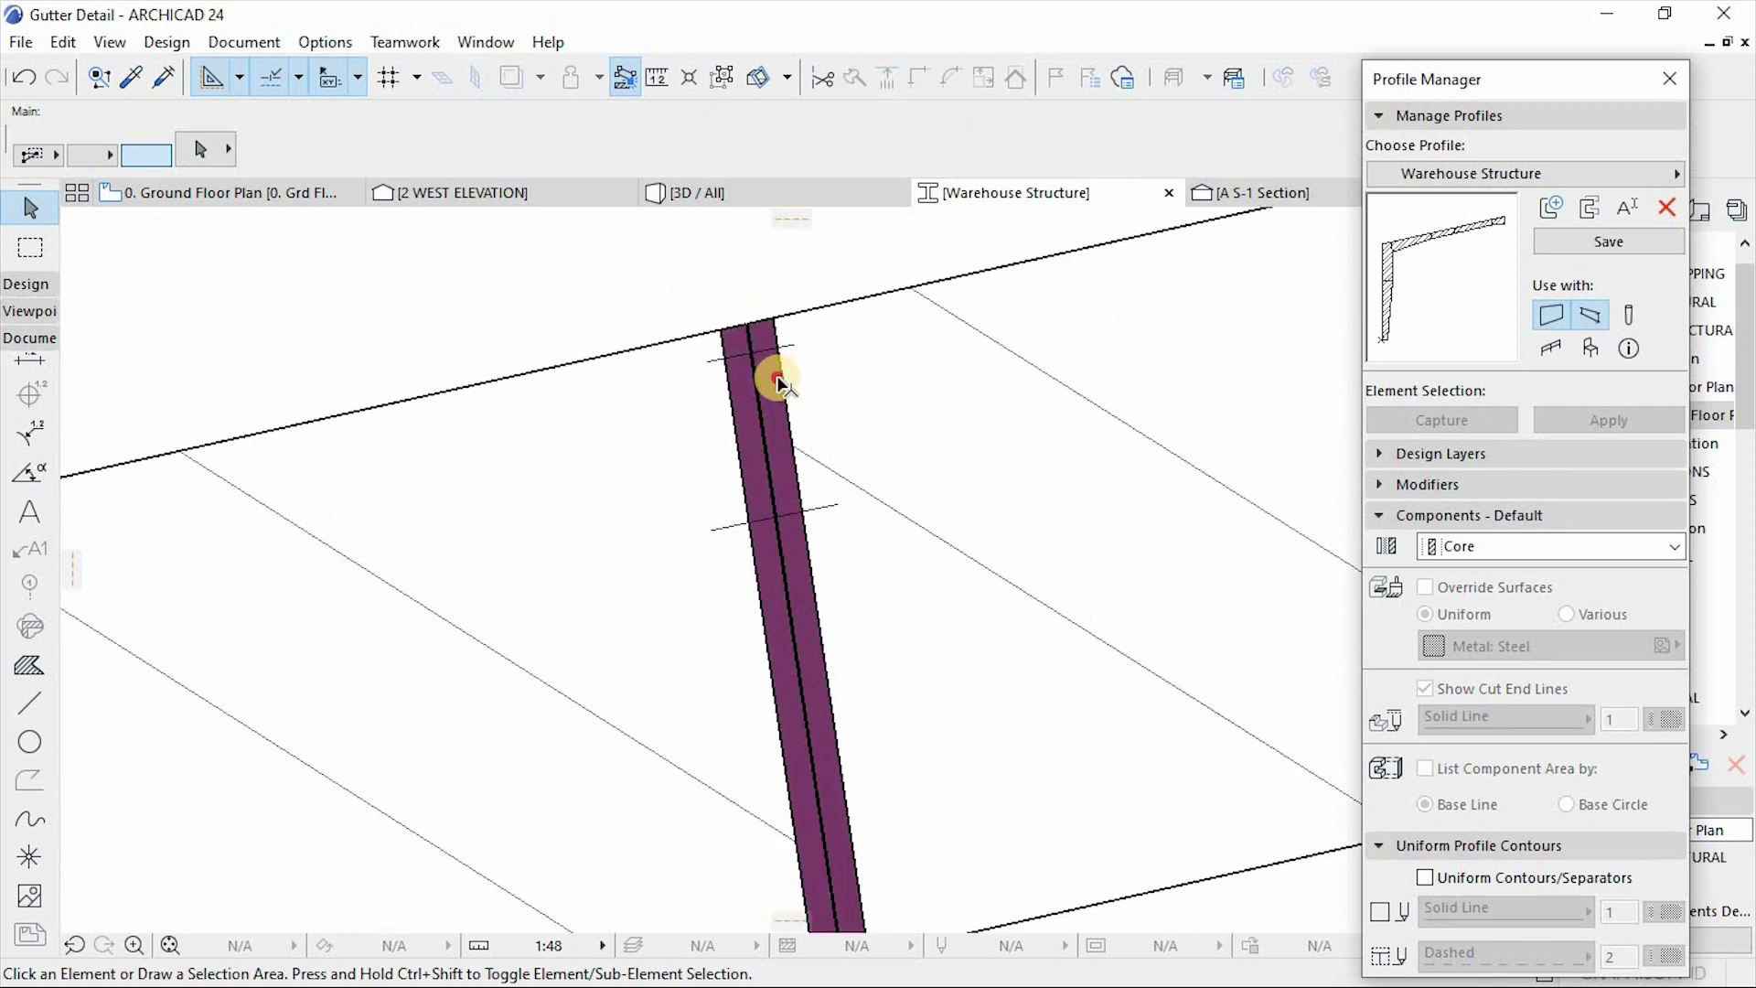
left_click(778, 382)
scroll(835, 562, "down", 3)
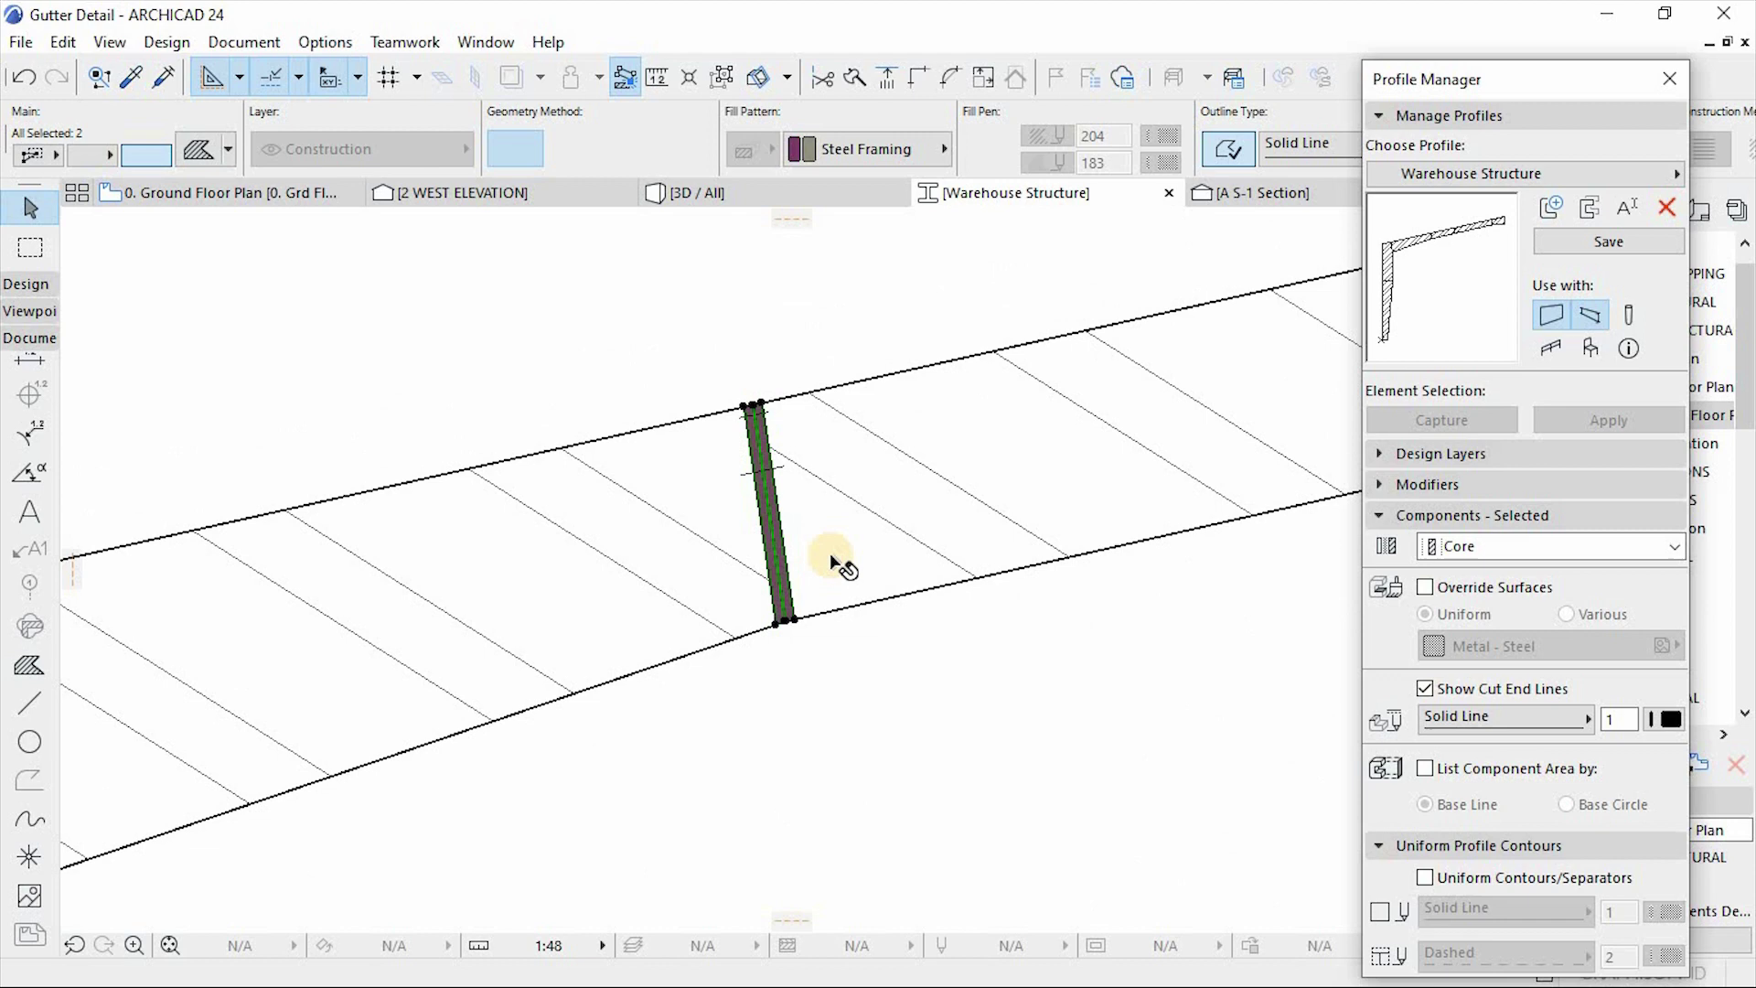
key("ctrl+shift+d")
scroll(775, 616, "up", 3)
scroll(752, 442, "down", 2)
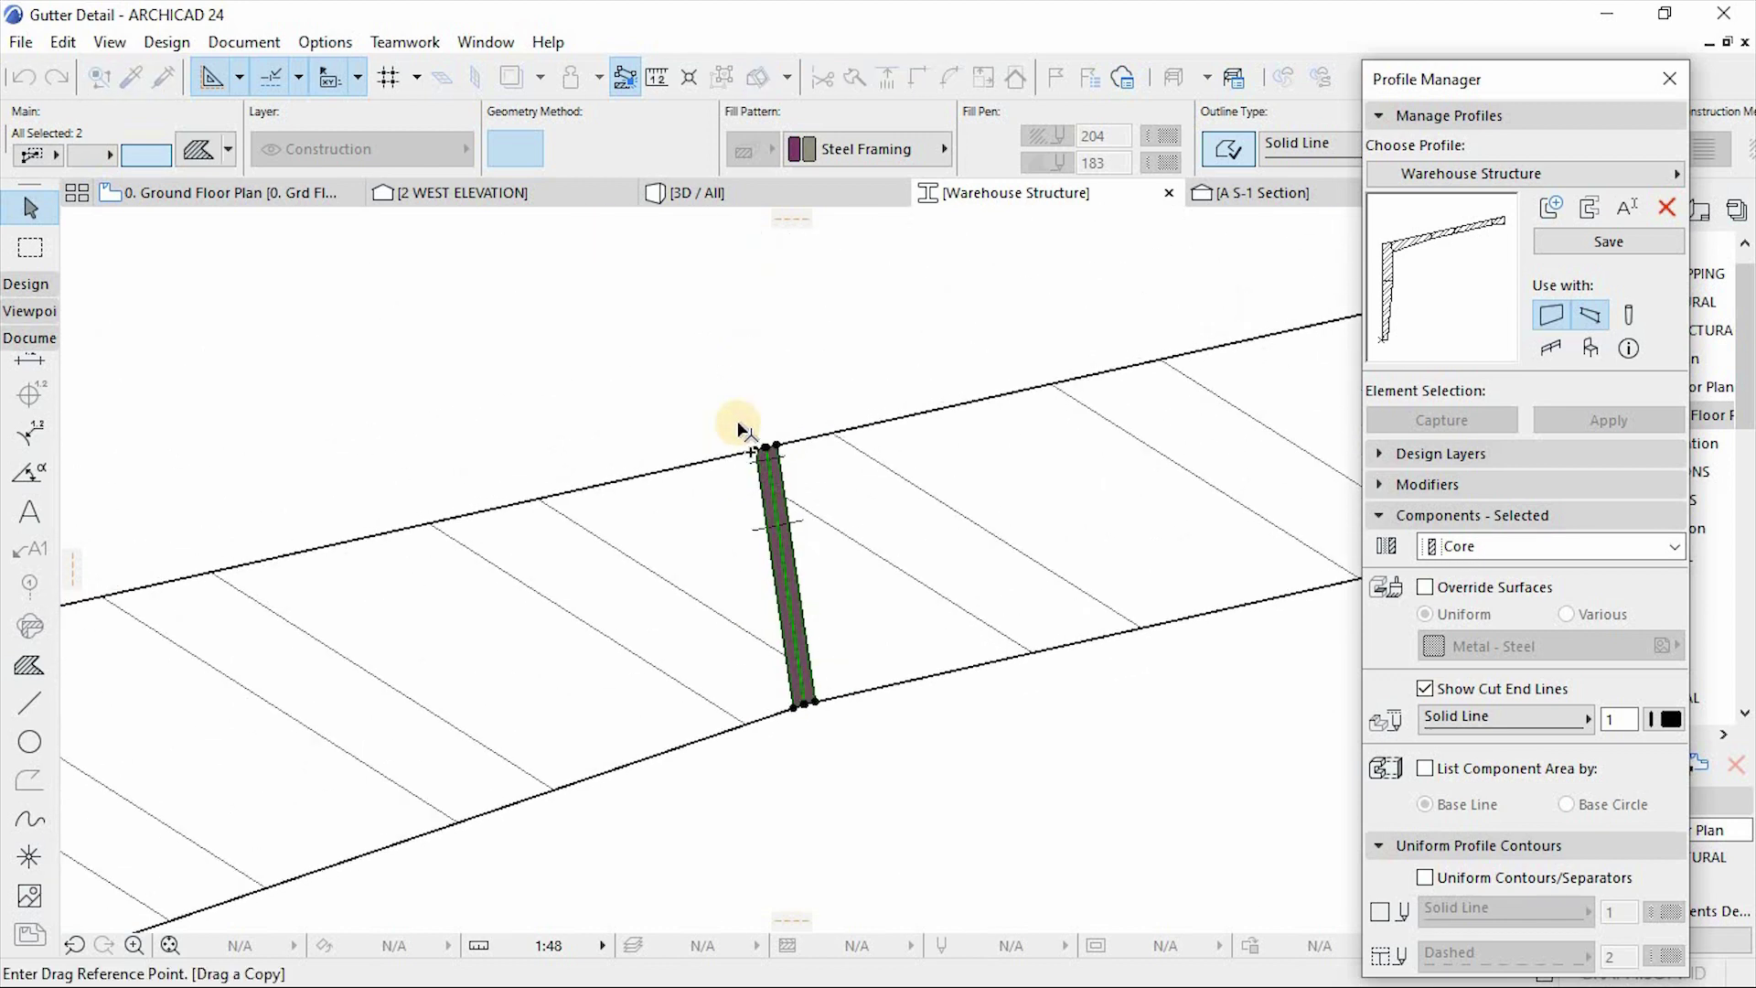
scroll(740, 429, "up", 3)
scroll(567, 548, "down", 4)
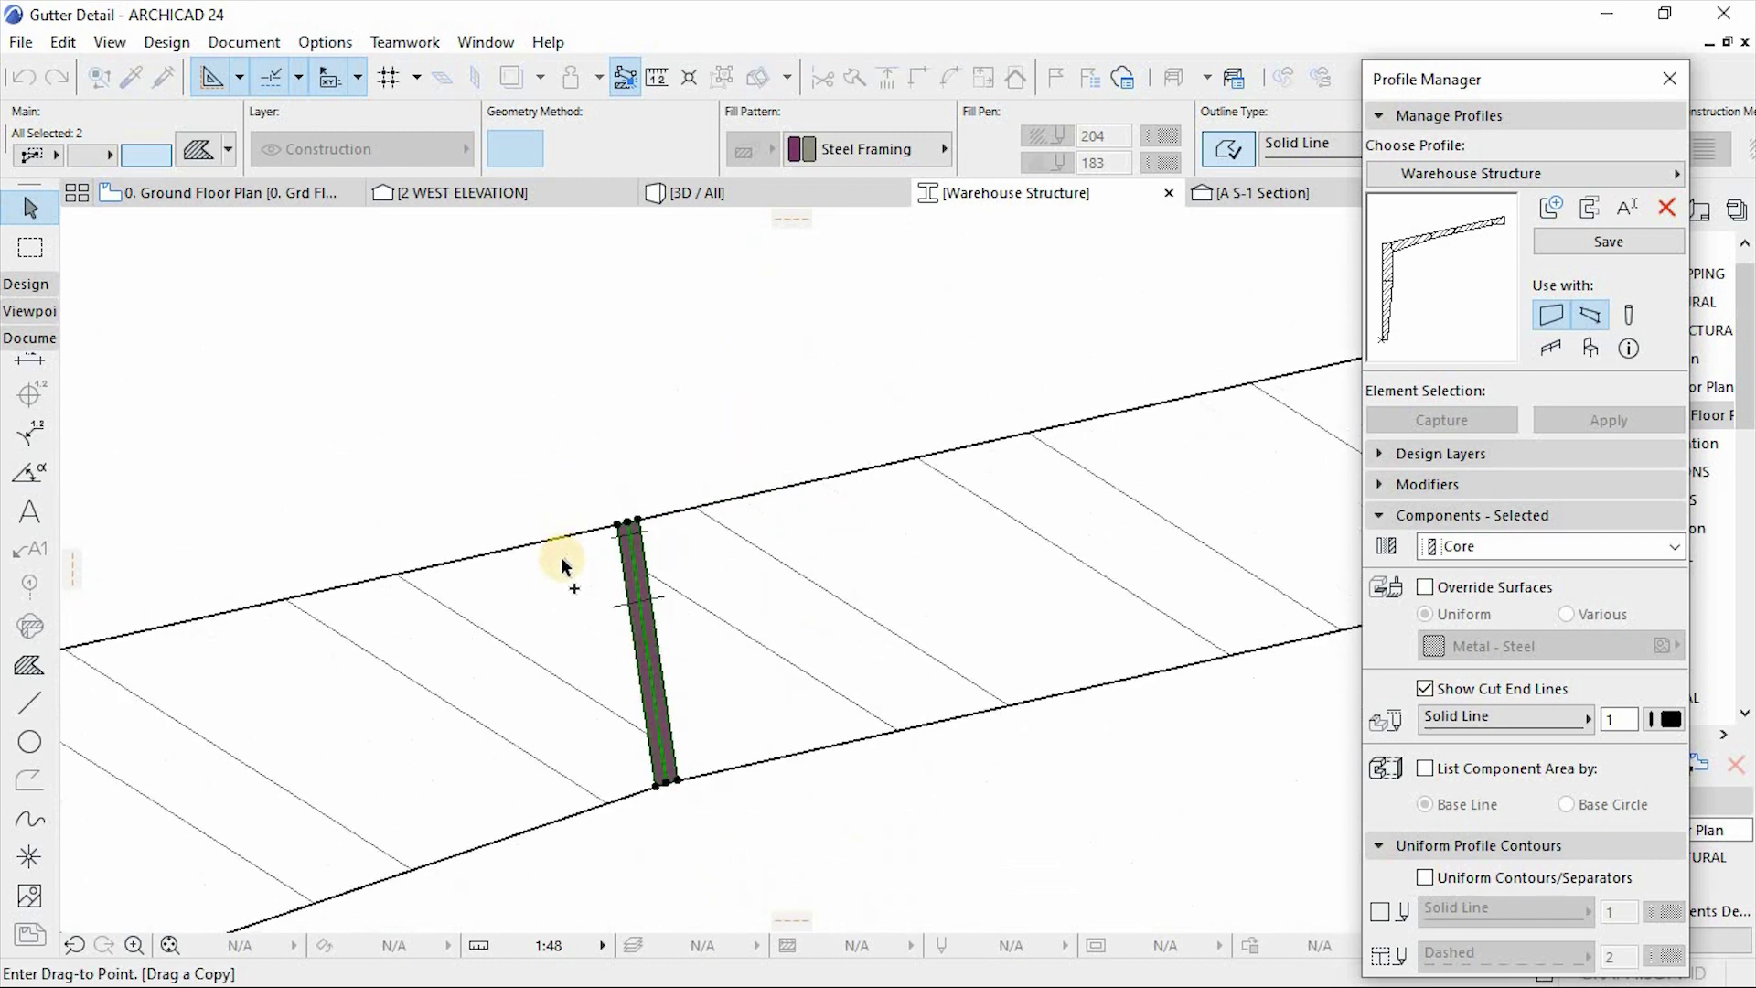
scroll(743, 508, "up", 3)
scroll(691, 407, "up", 2)
scroll(692, 403, "up", 3)
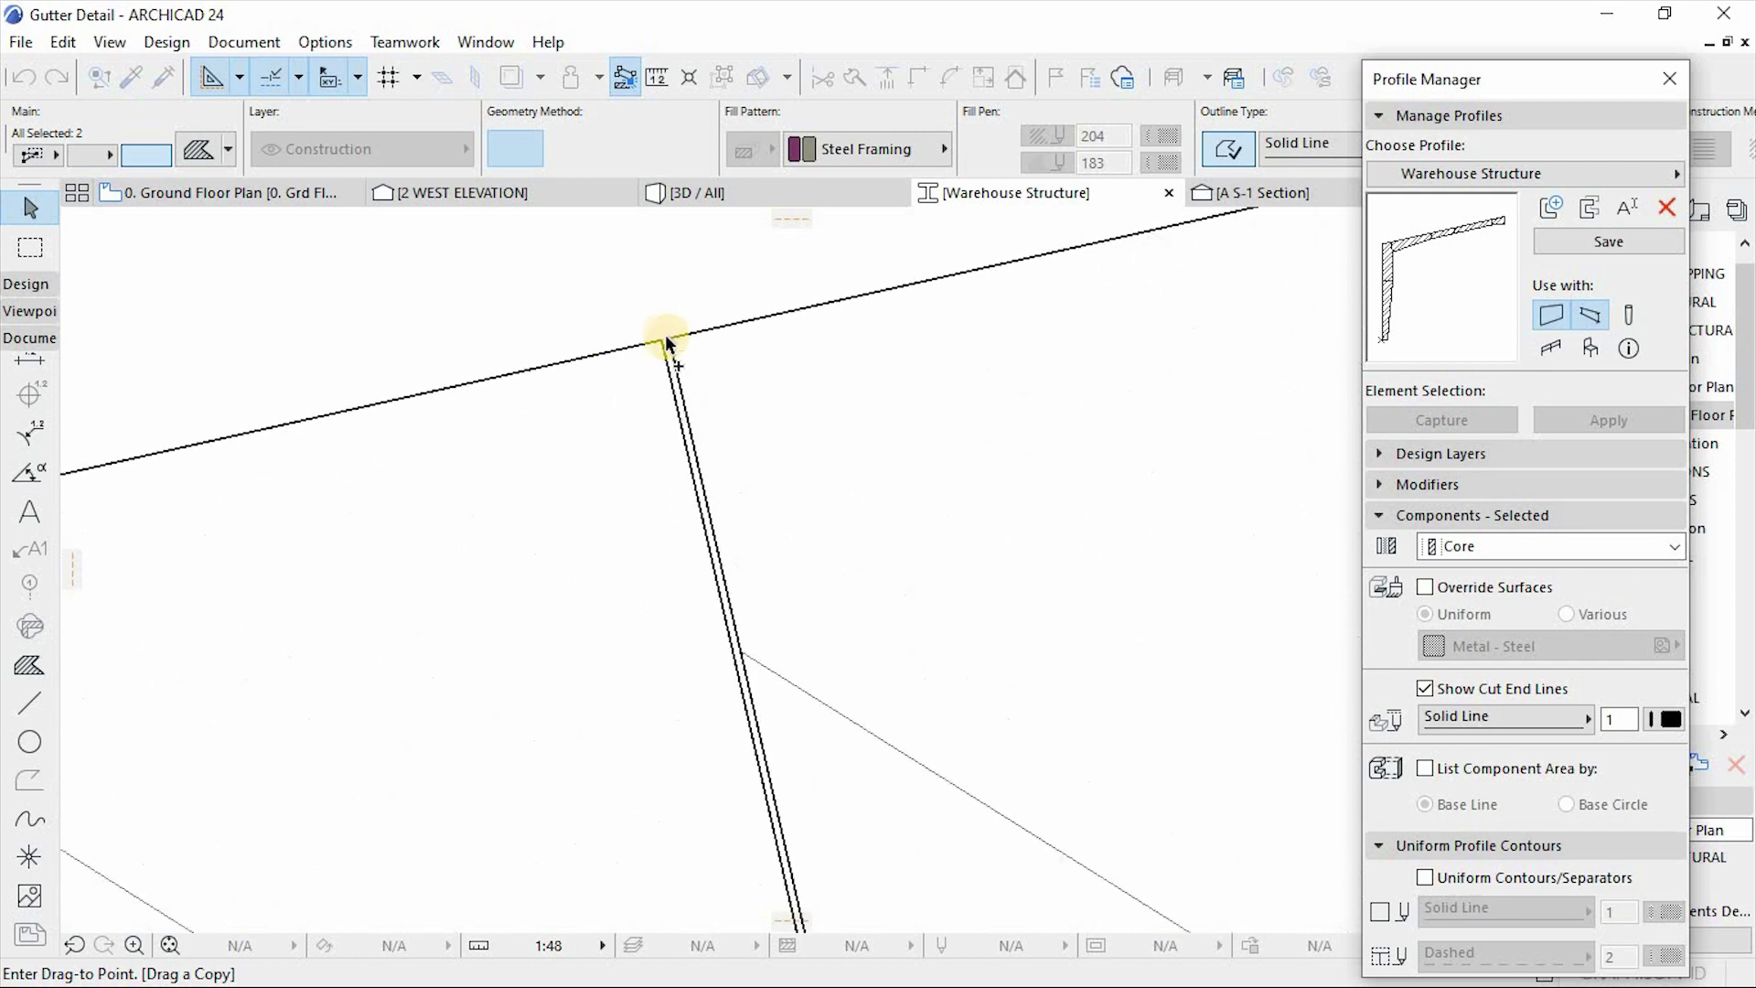
left_click(655, 345)
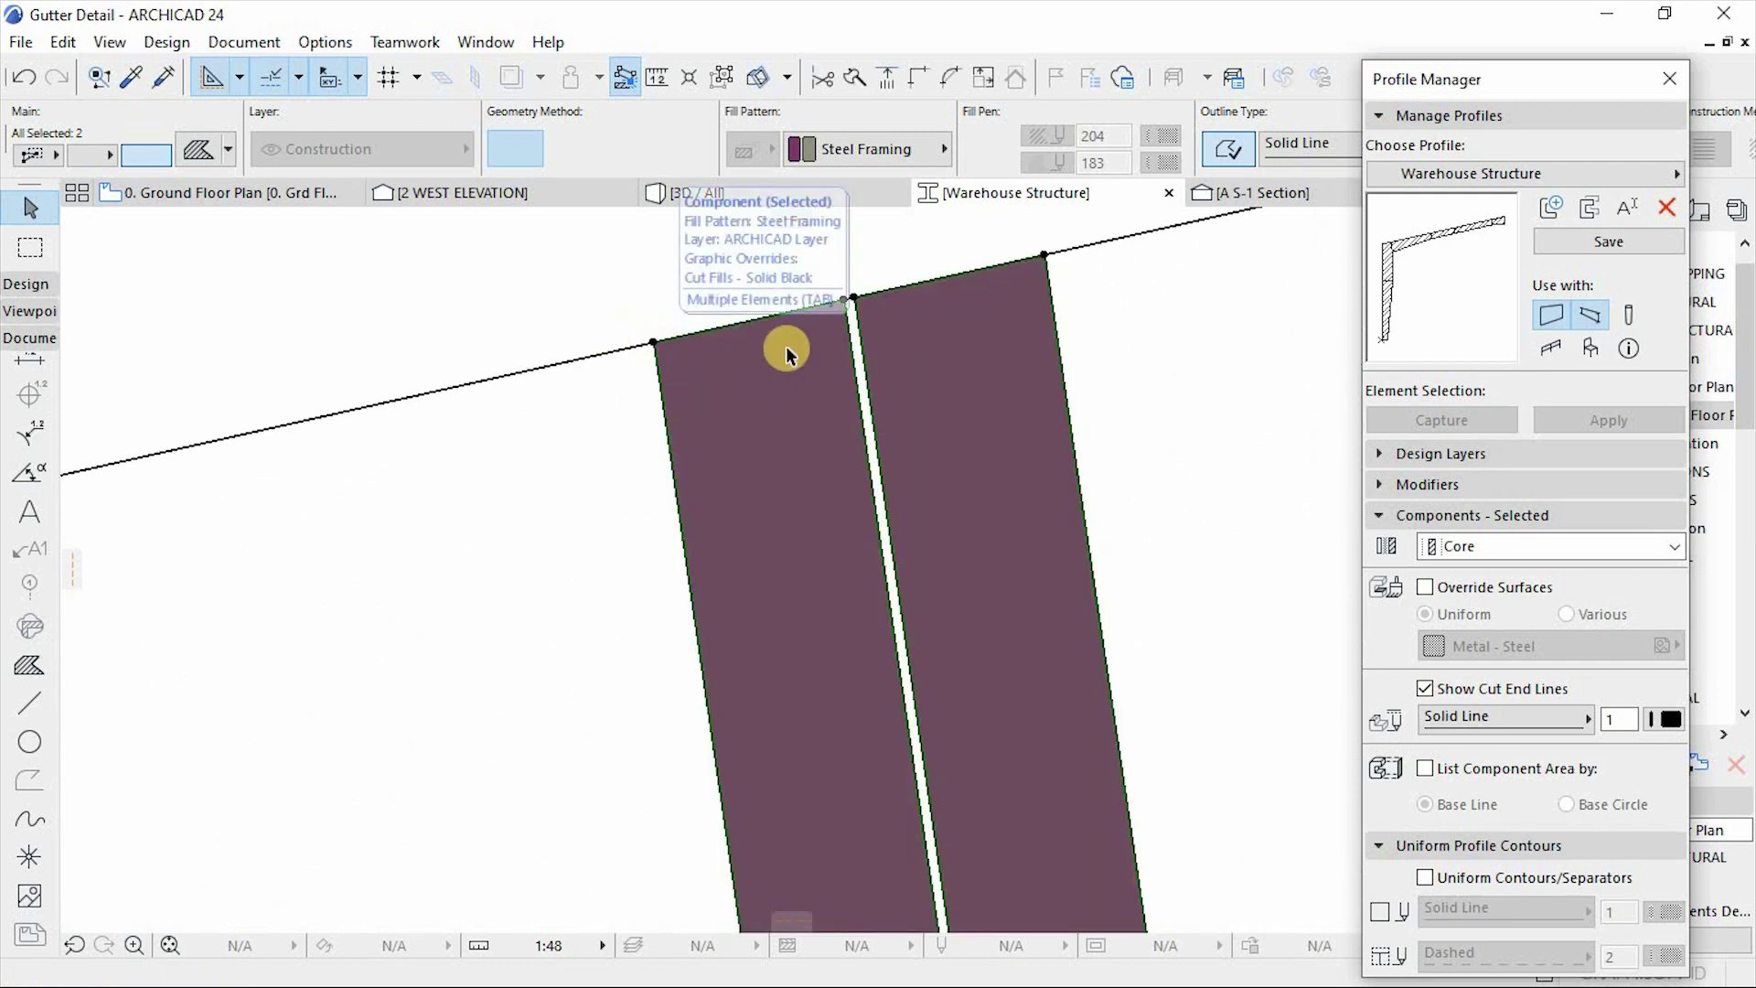
Step: Shift the copied end plates about 13.6 back along the rafter's top edge so their inner faces meet at the joint
left_click(847, 304)
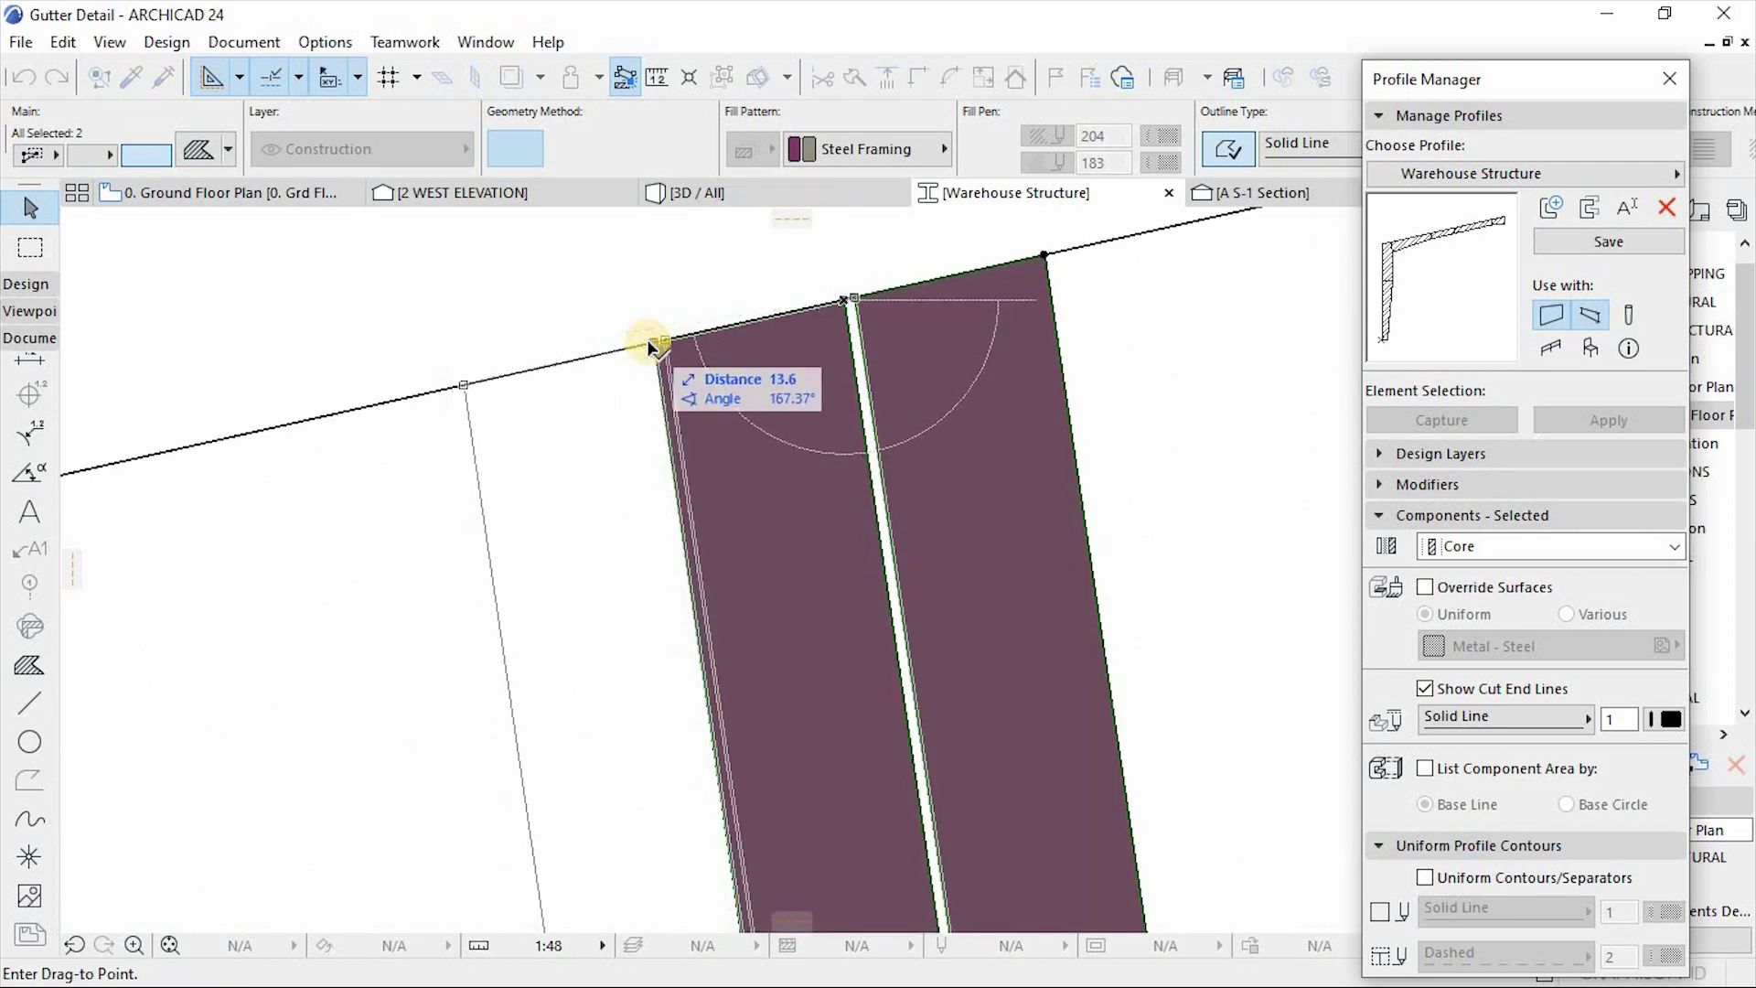
left_click(650, 344)
scroll(719, 324, "down", 4)
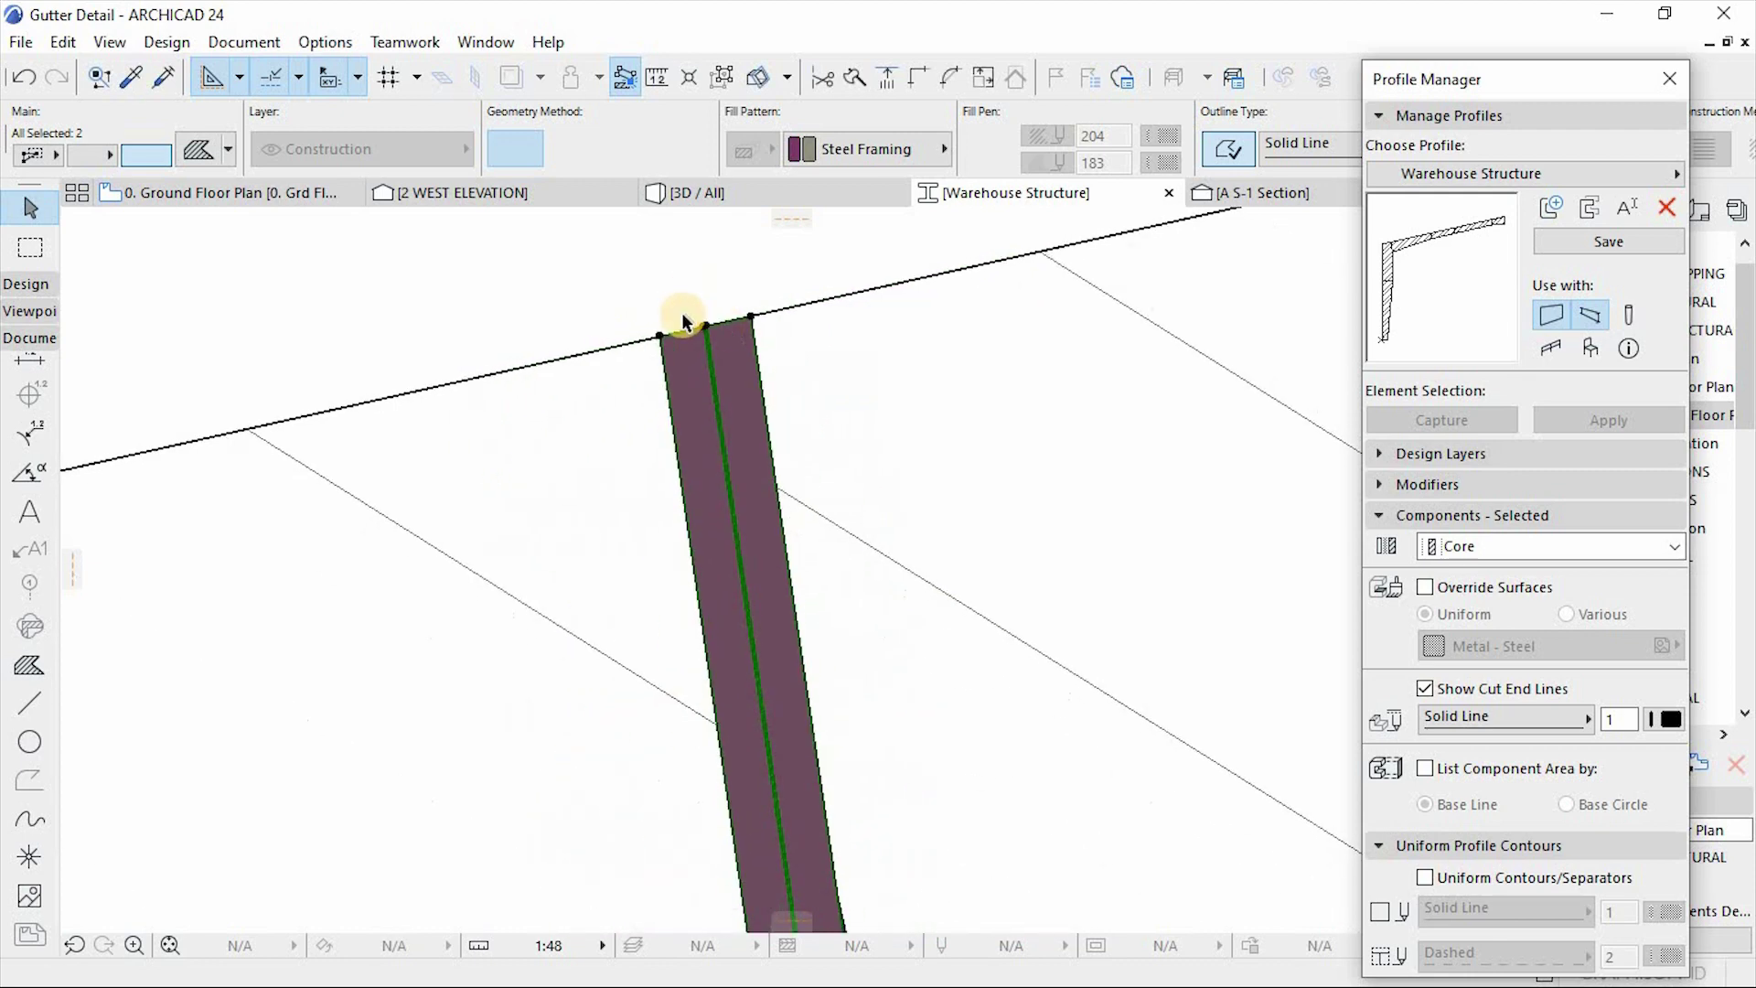
scroll(684, 318, "up", 2)
scroll(683, 309, "up", 2)
scroll(823, 345, "up", 1)
scroll(690, 329, "down", 3)
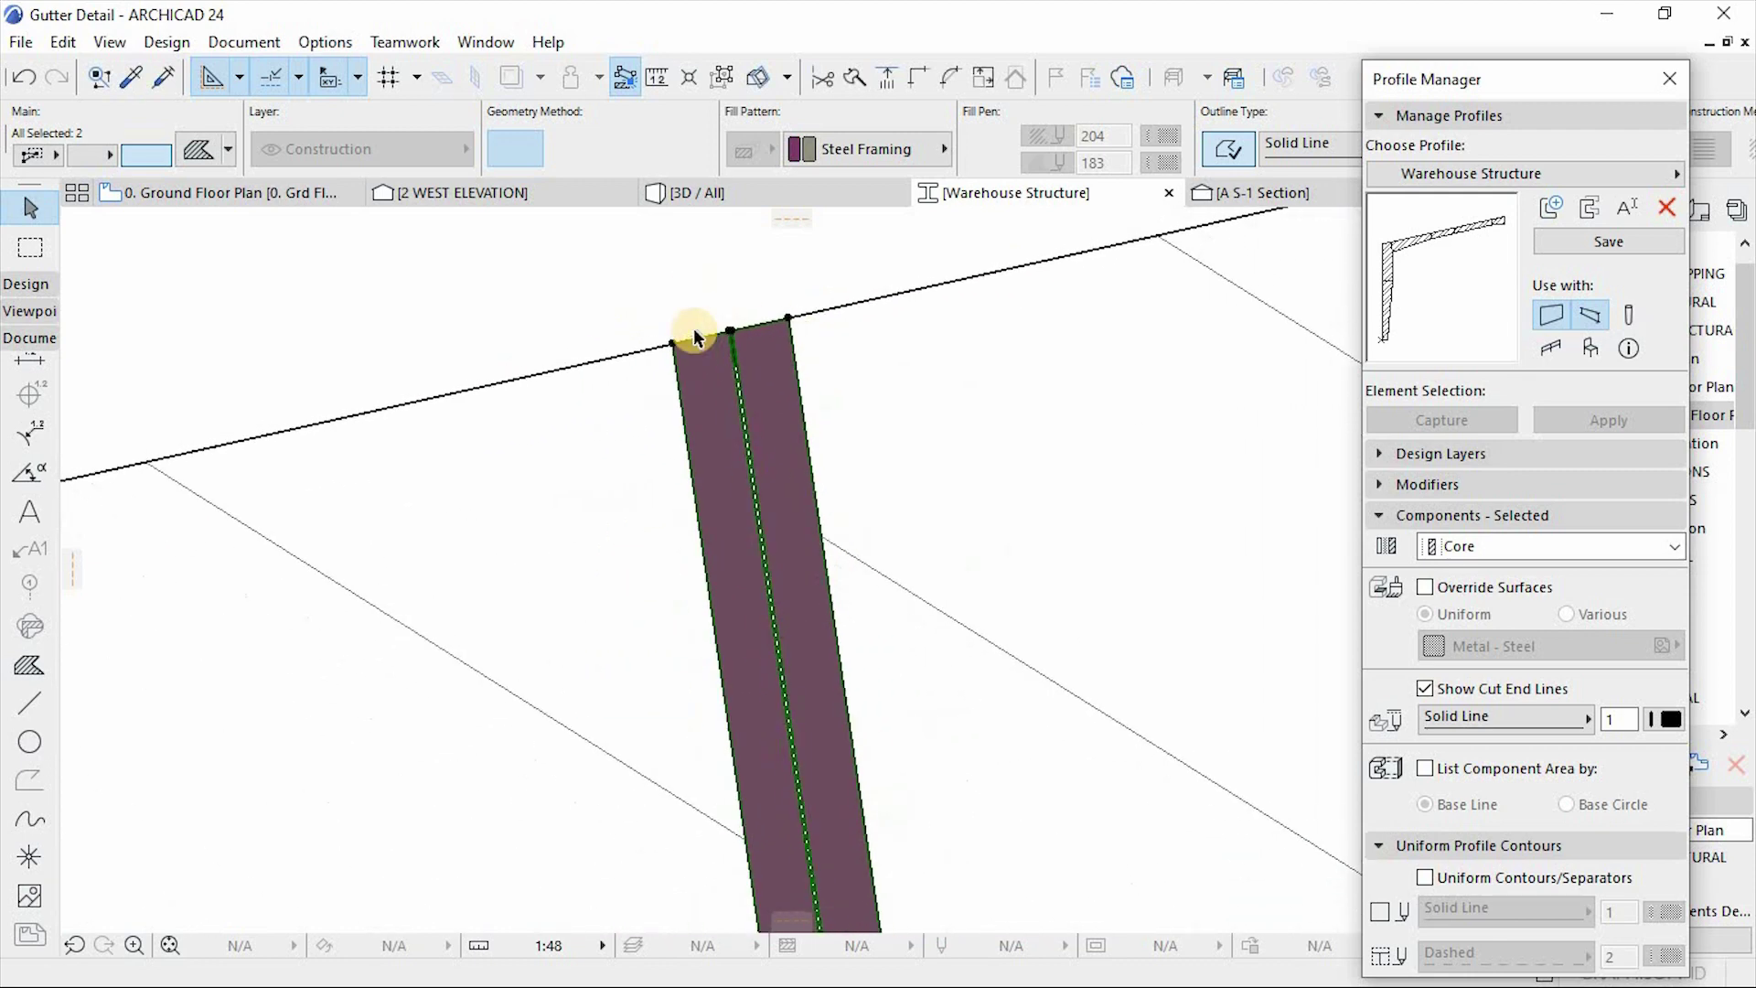
Step: Rotate the copied end plates about the joint's top point to bring them closer to the joint line's angle
scroll(814, 321, "up", 2)
scroll(813, 321, "up", 2)
key("ctrl+e")
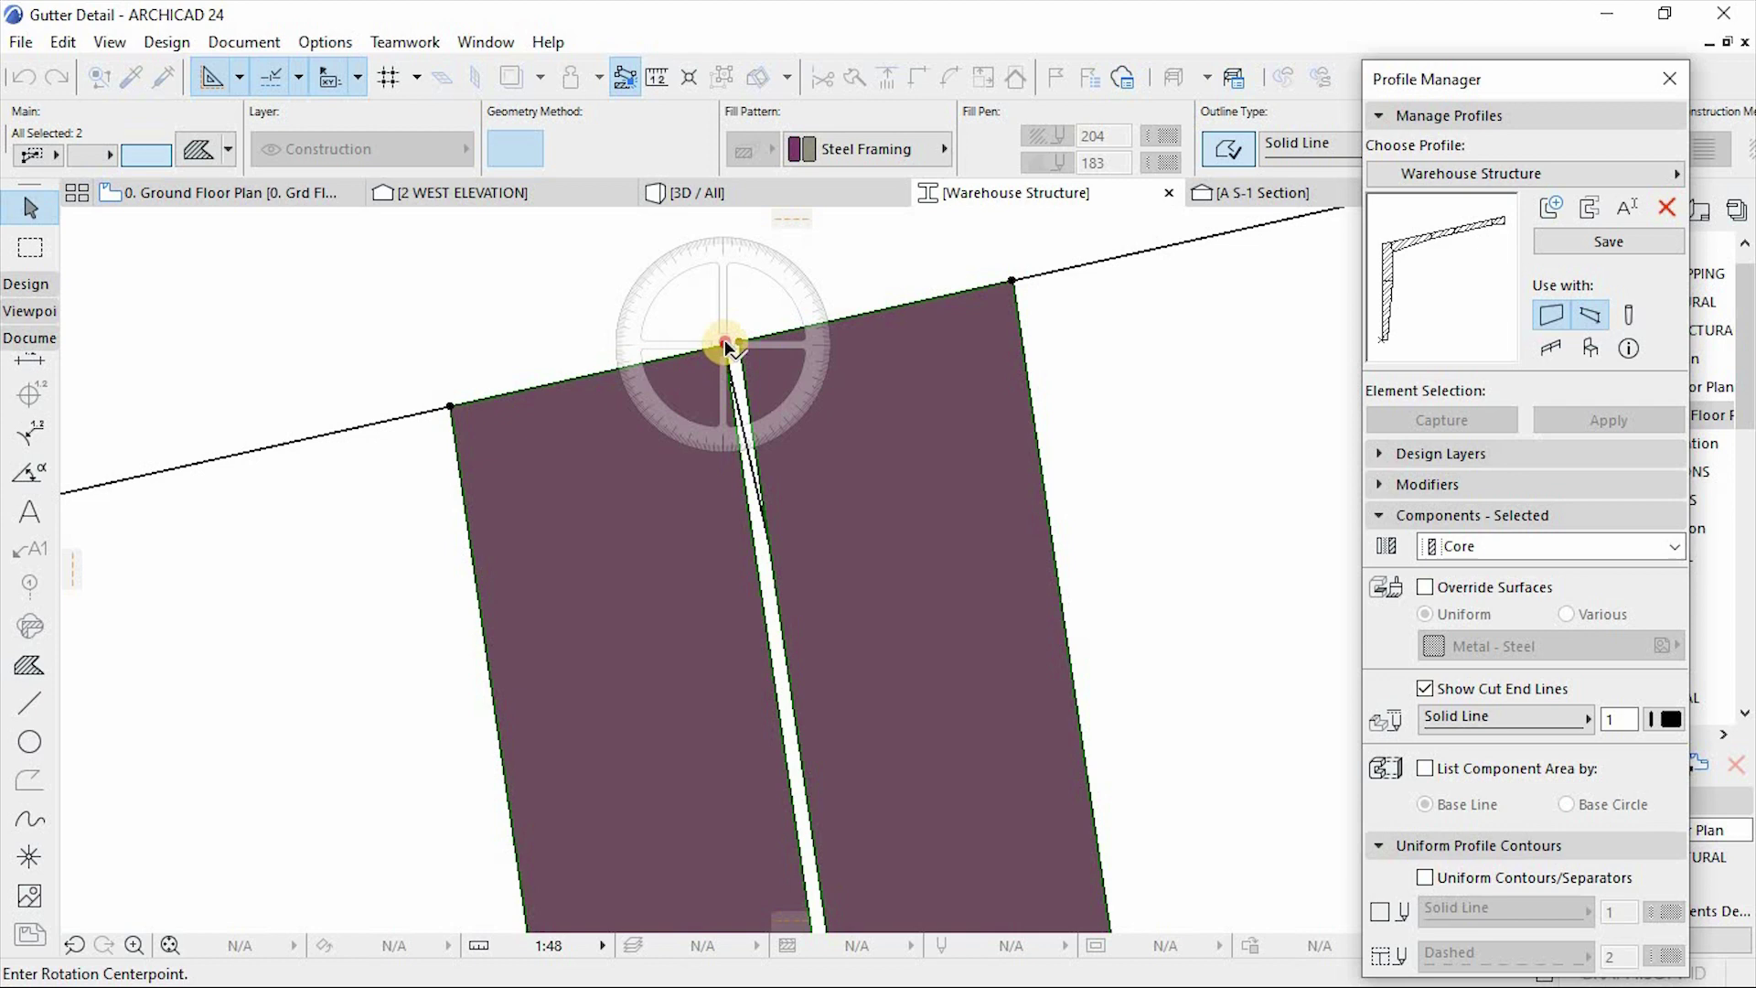
scroll(768, 775, "down", 3)
scroll(784, 654, "up", 4)
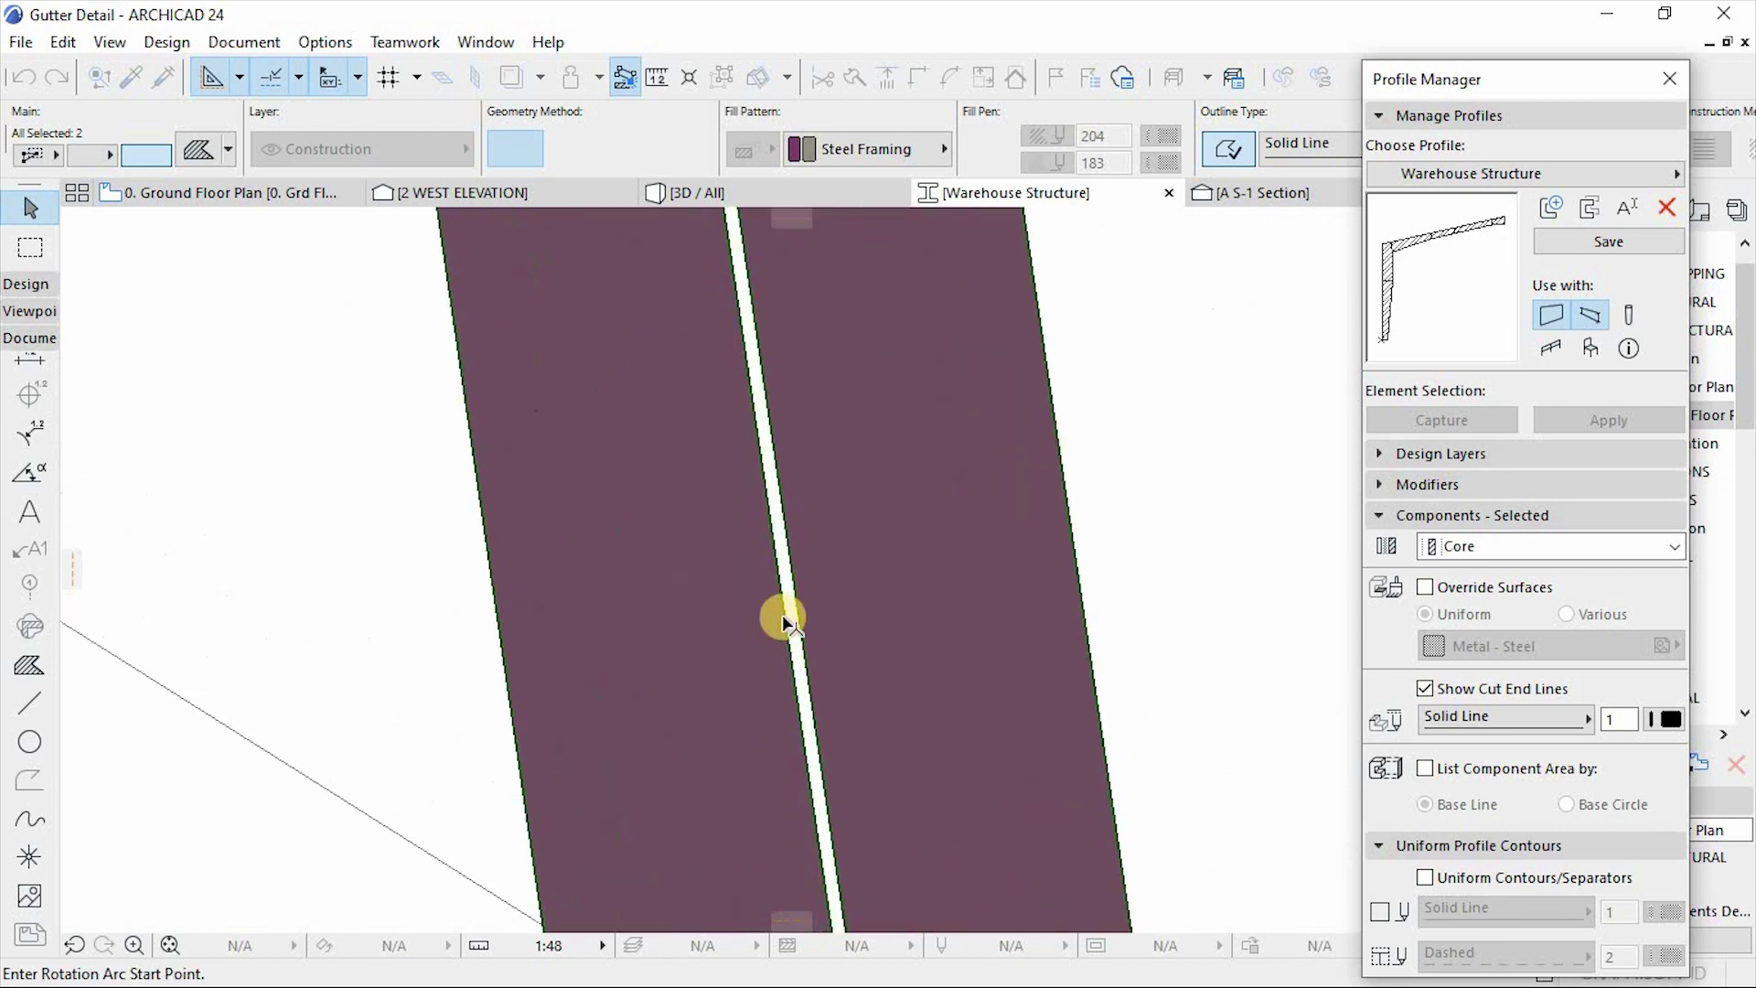
left_click(784, 618)
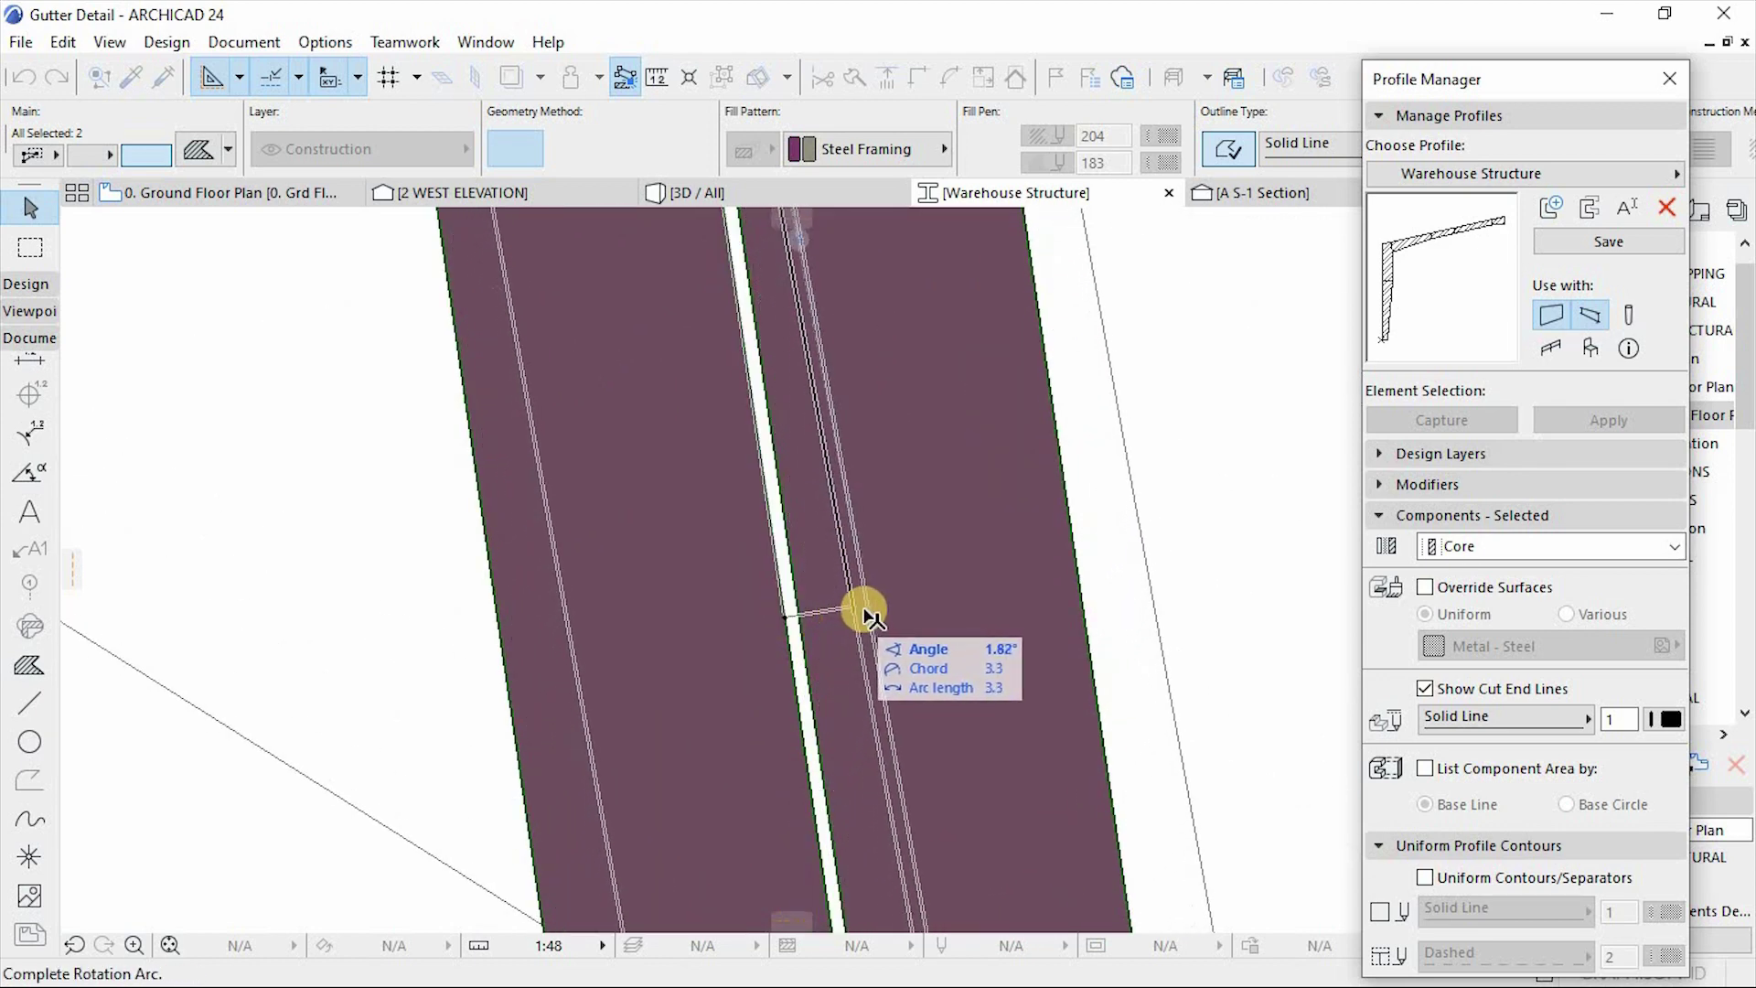
left_click(843, 611)
scroll(941, 697, "down", 5)
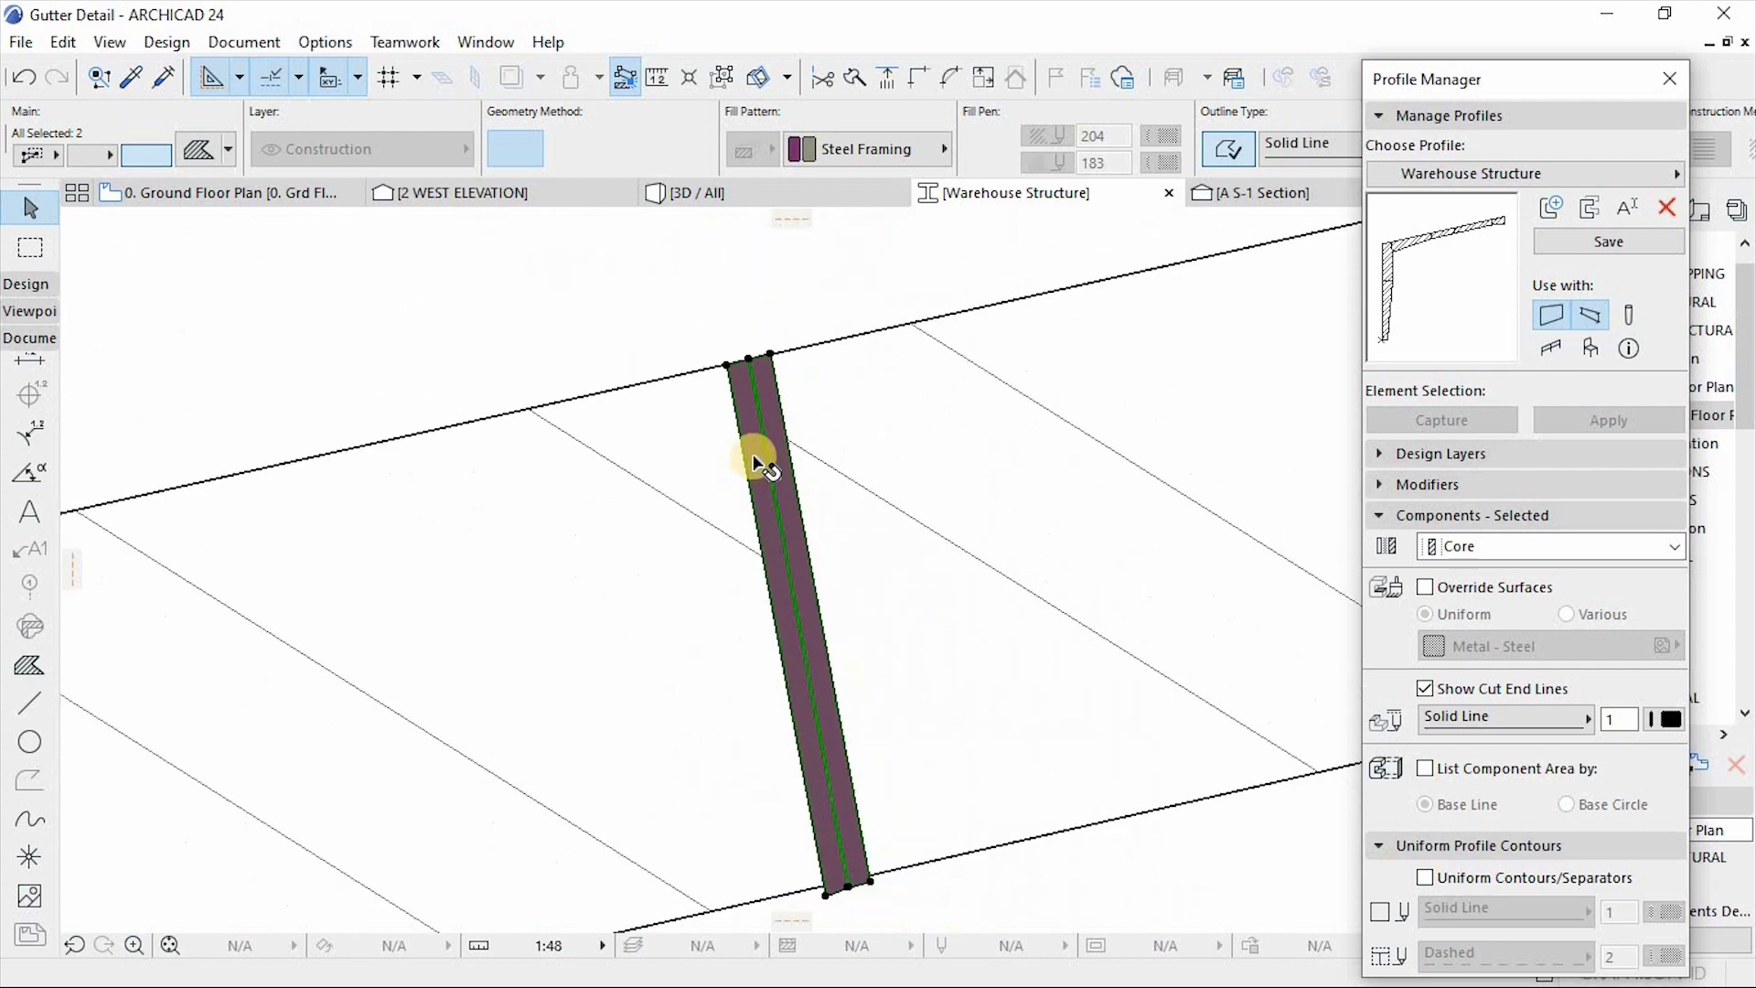
Step: Offset the first copied plate's bottom edge inward by about 4.4 and move its outer corner onto the rafter's lower edge
scroll(785, 714, "up", 6)
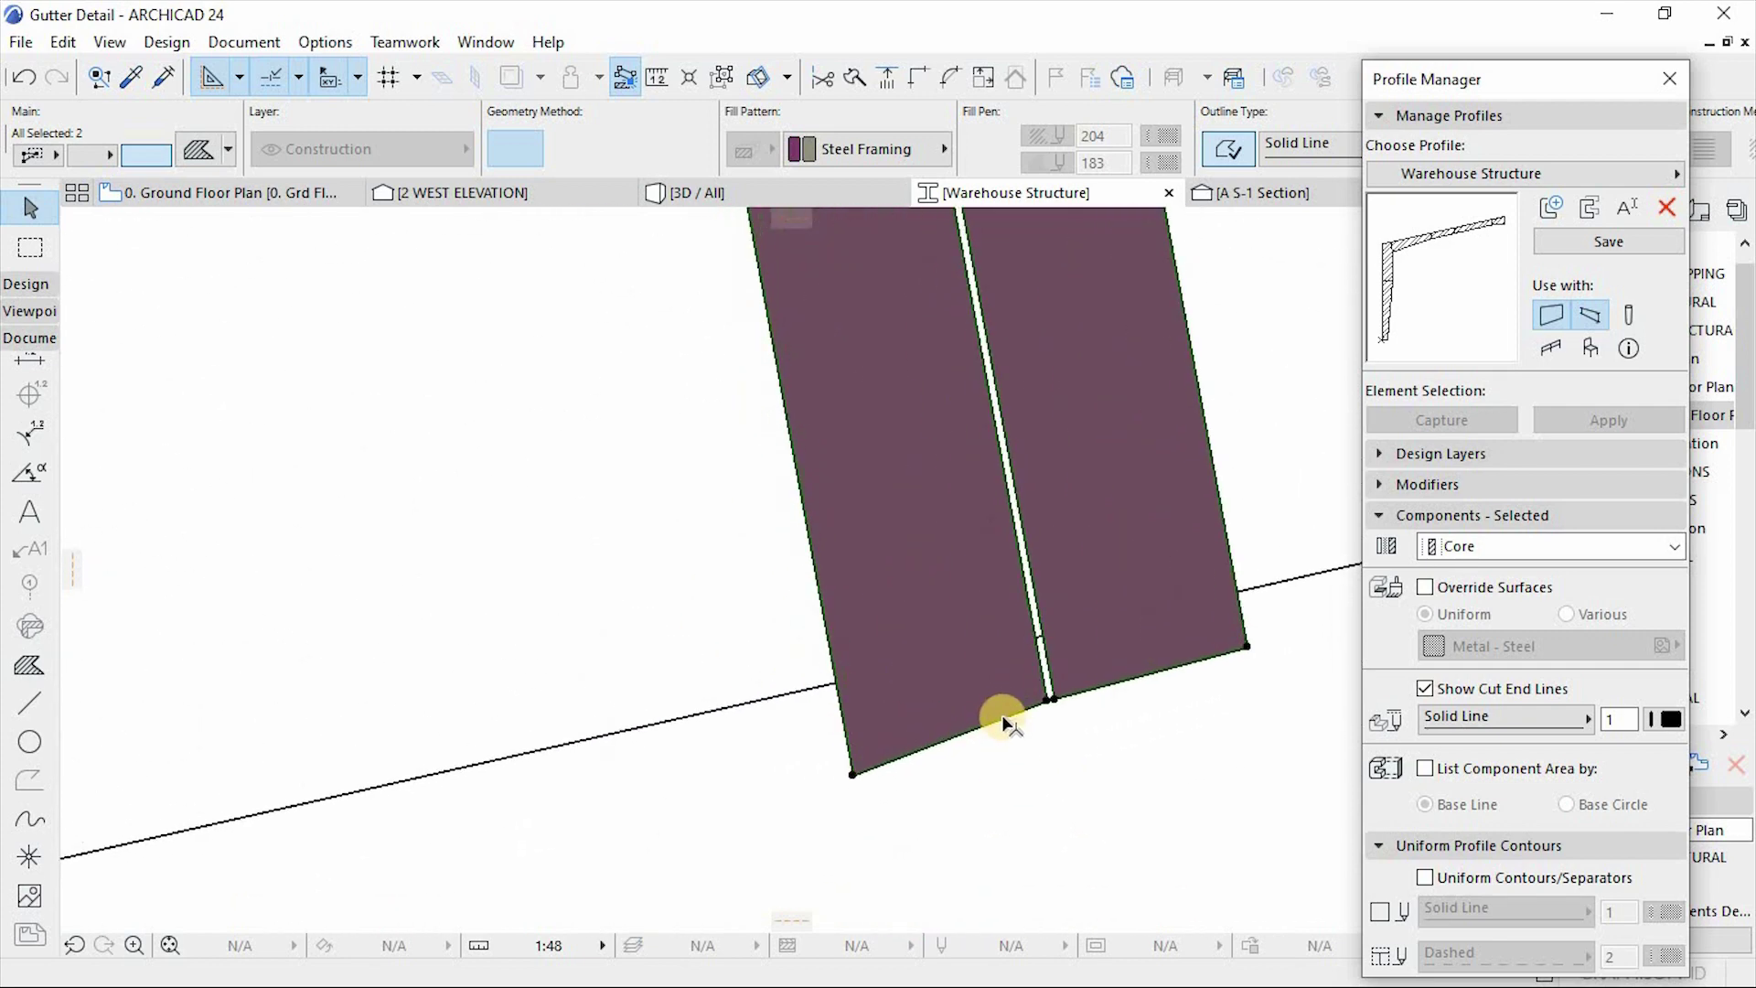
left_click(1054, 702)
scroll(1043, 676, "up", 3)
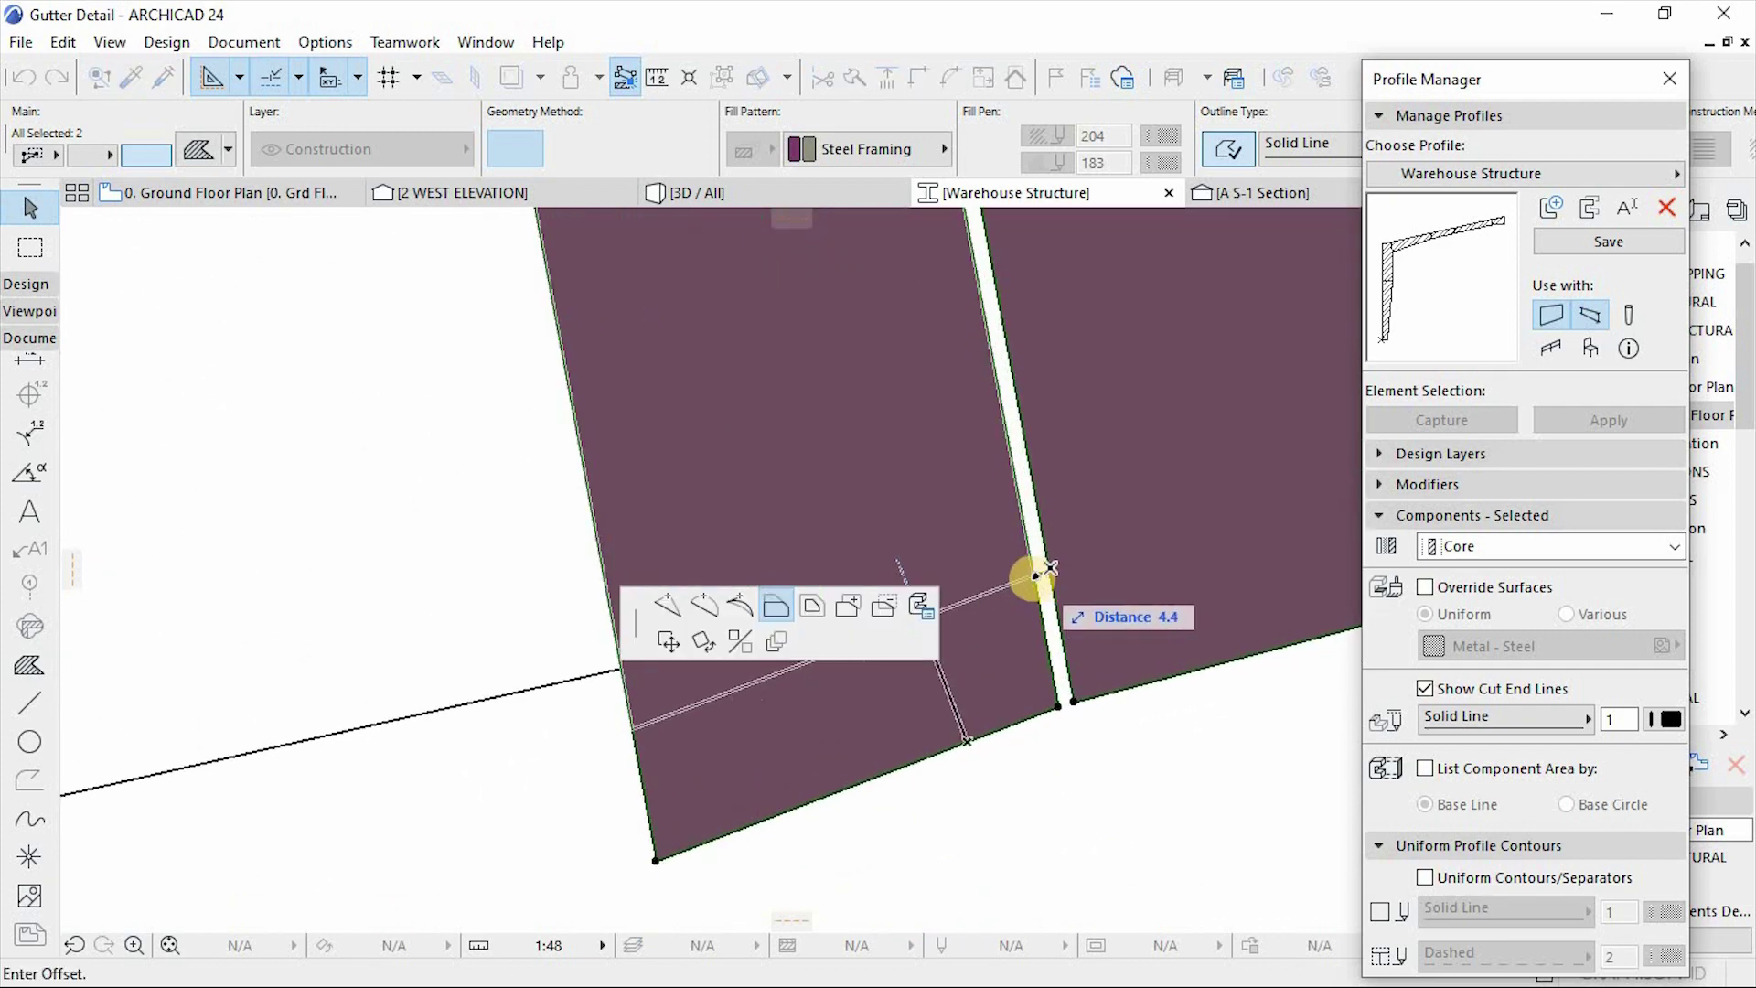
left_click(1036, 573)
left_click(633, 728)
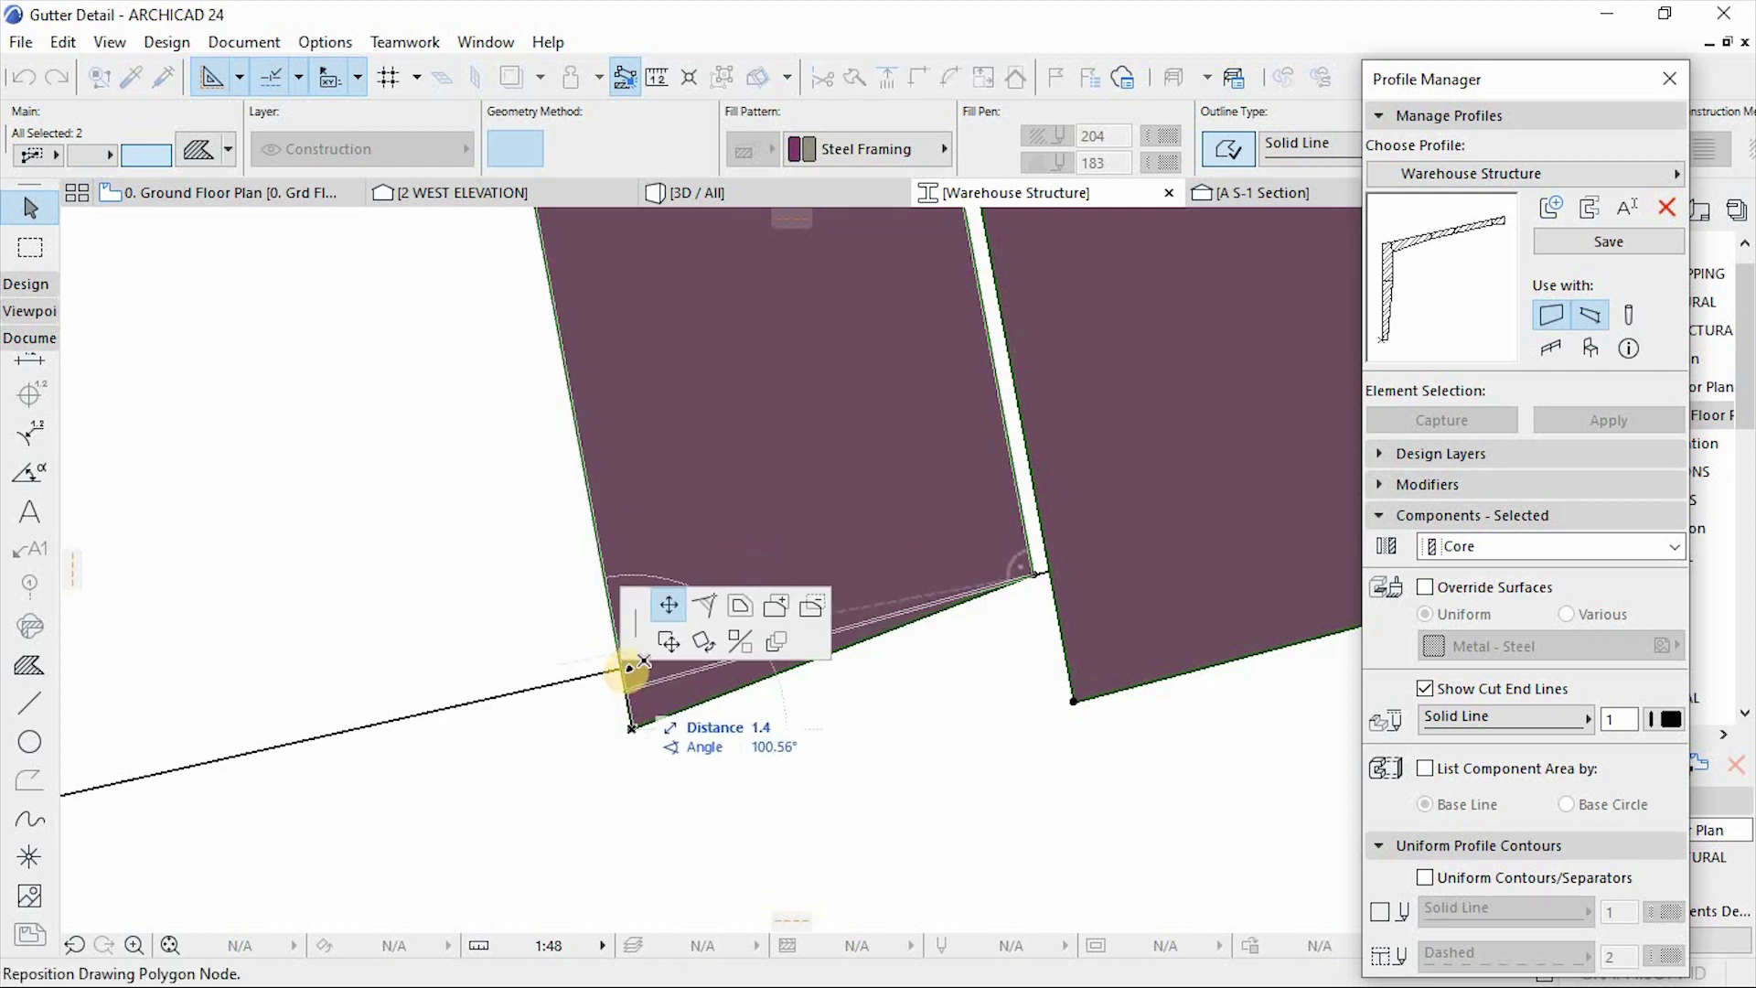
left_click(623, 667)
left_click(1033, 580)
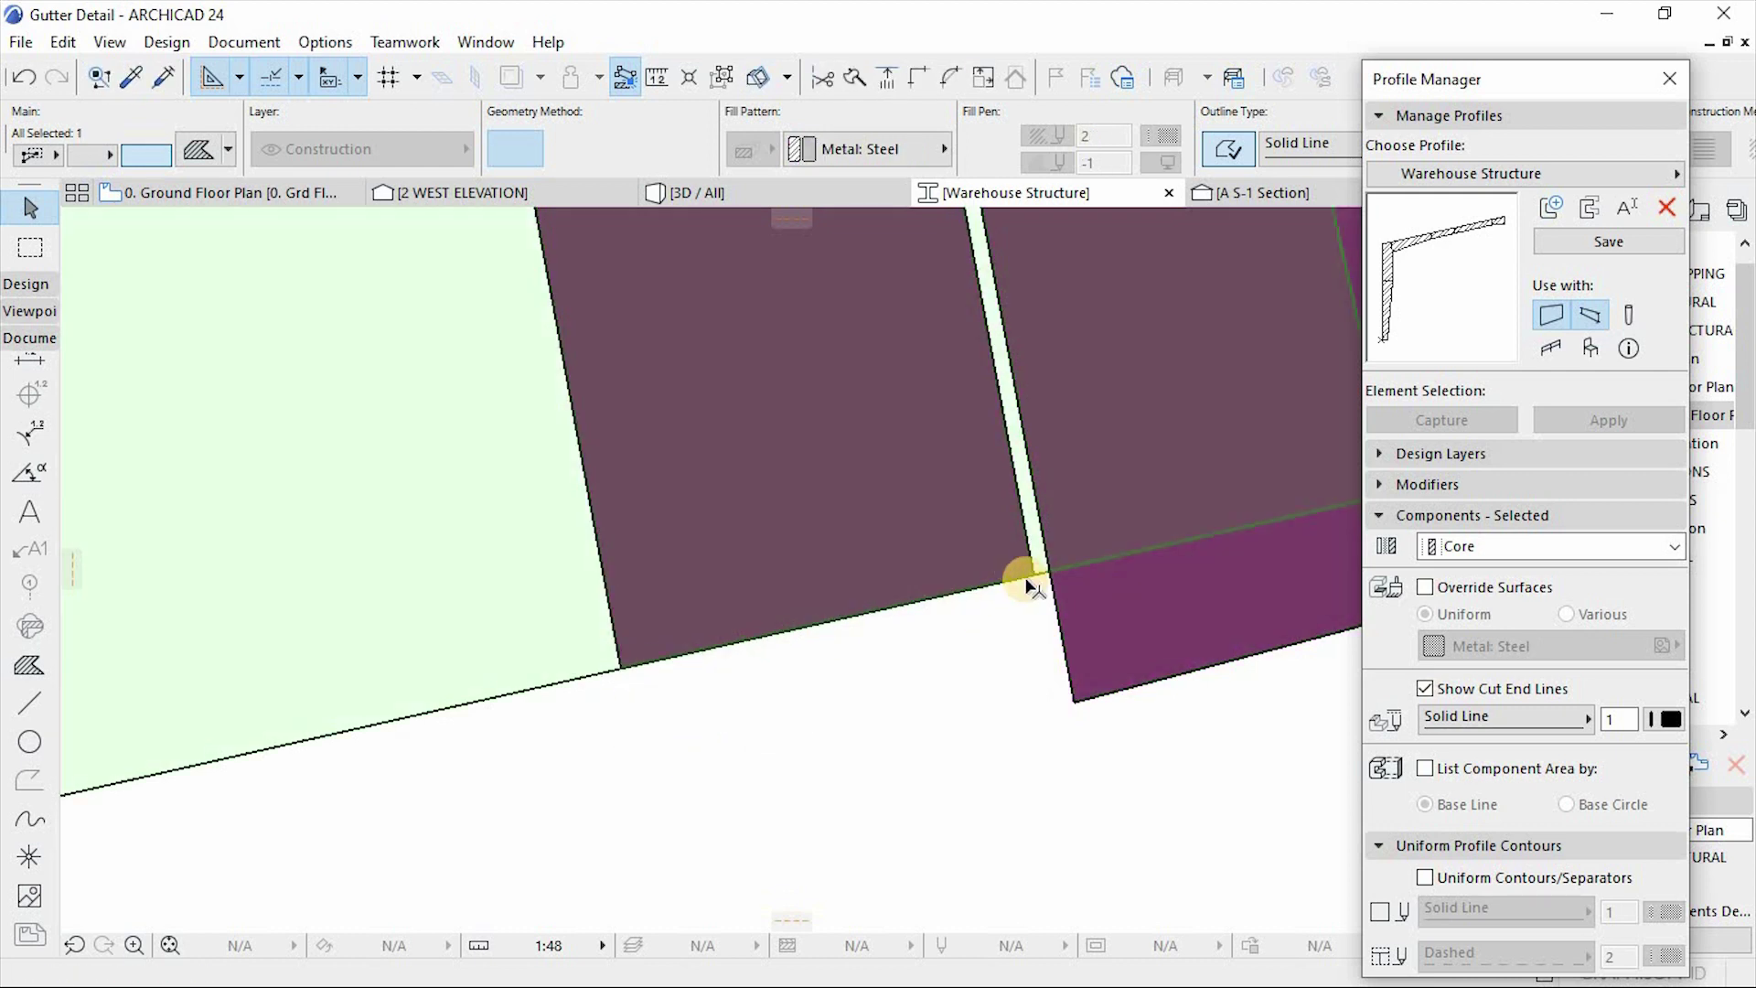
left_click(960, 528)
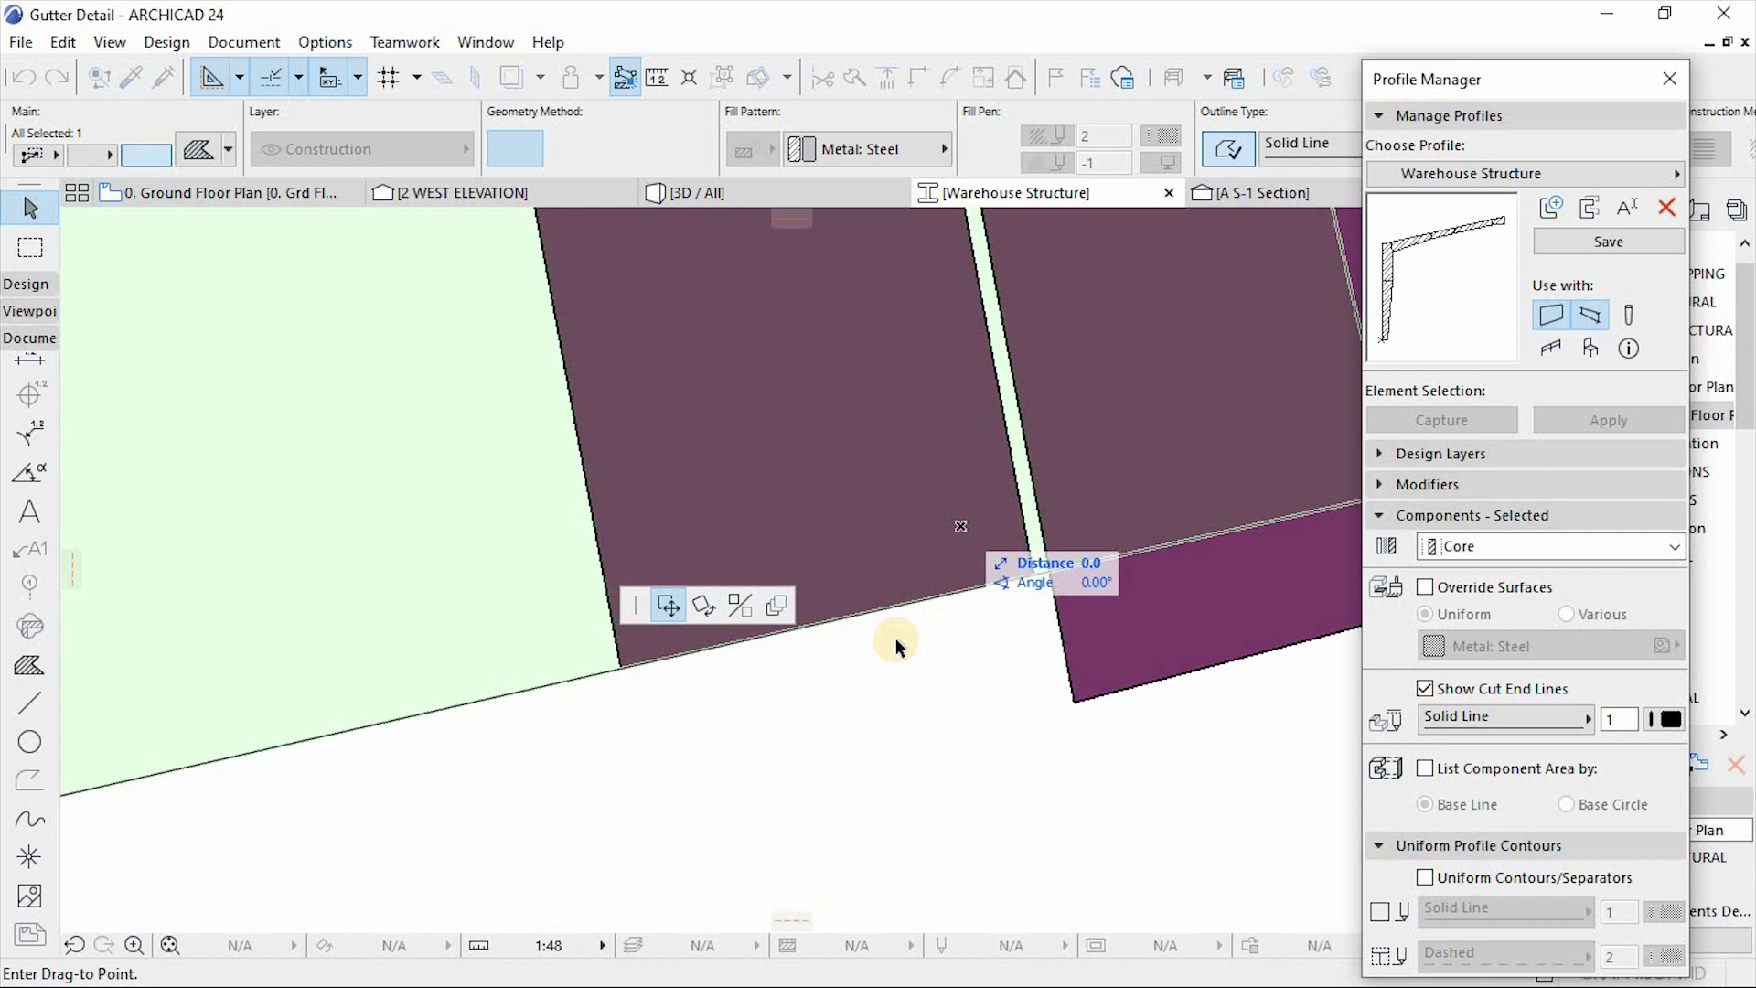
key("Escape")
key("Escape")
scroll(838, 723, "down", 4)
left_click(1052, 546)
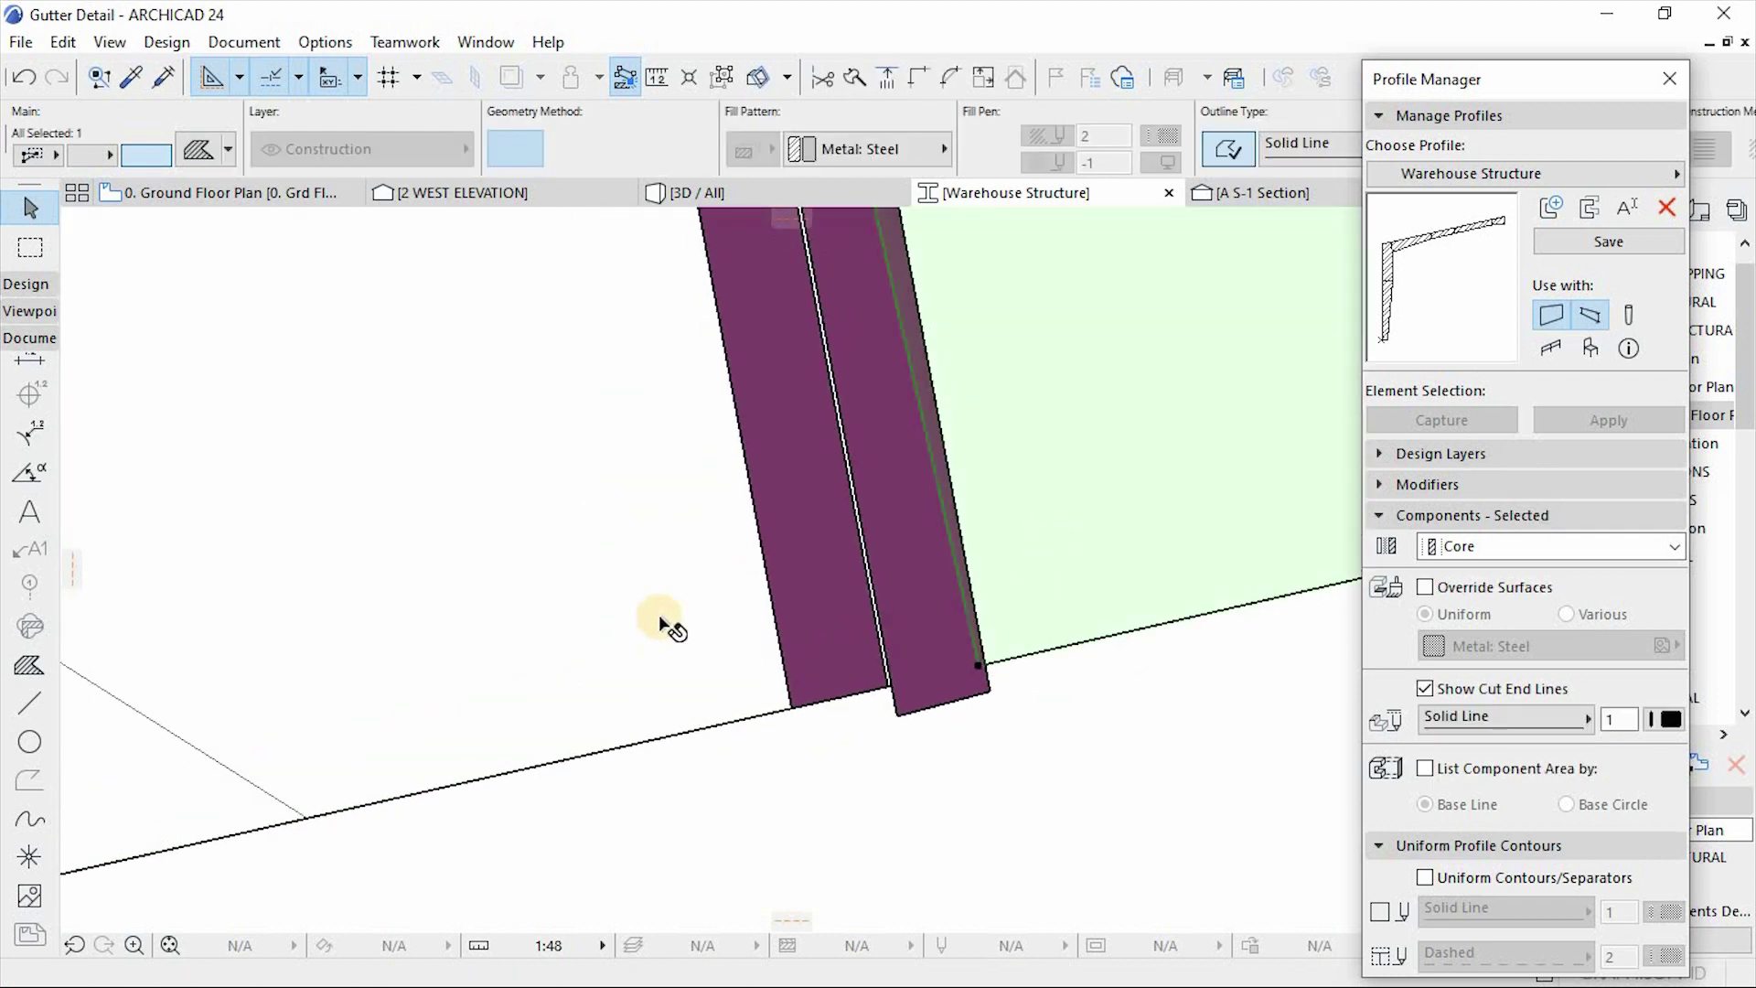
left_click(698, 634)
left_click(1049, 588)
key("Escape")
Step: Delete the second copied end plate and move the remaining plate's lower inner corner along the rafter's bottom edge to the joint line
left_click(927, 698)
key("Delete")
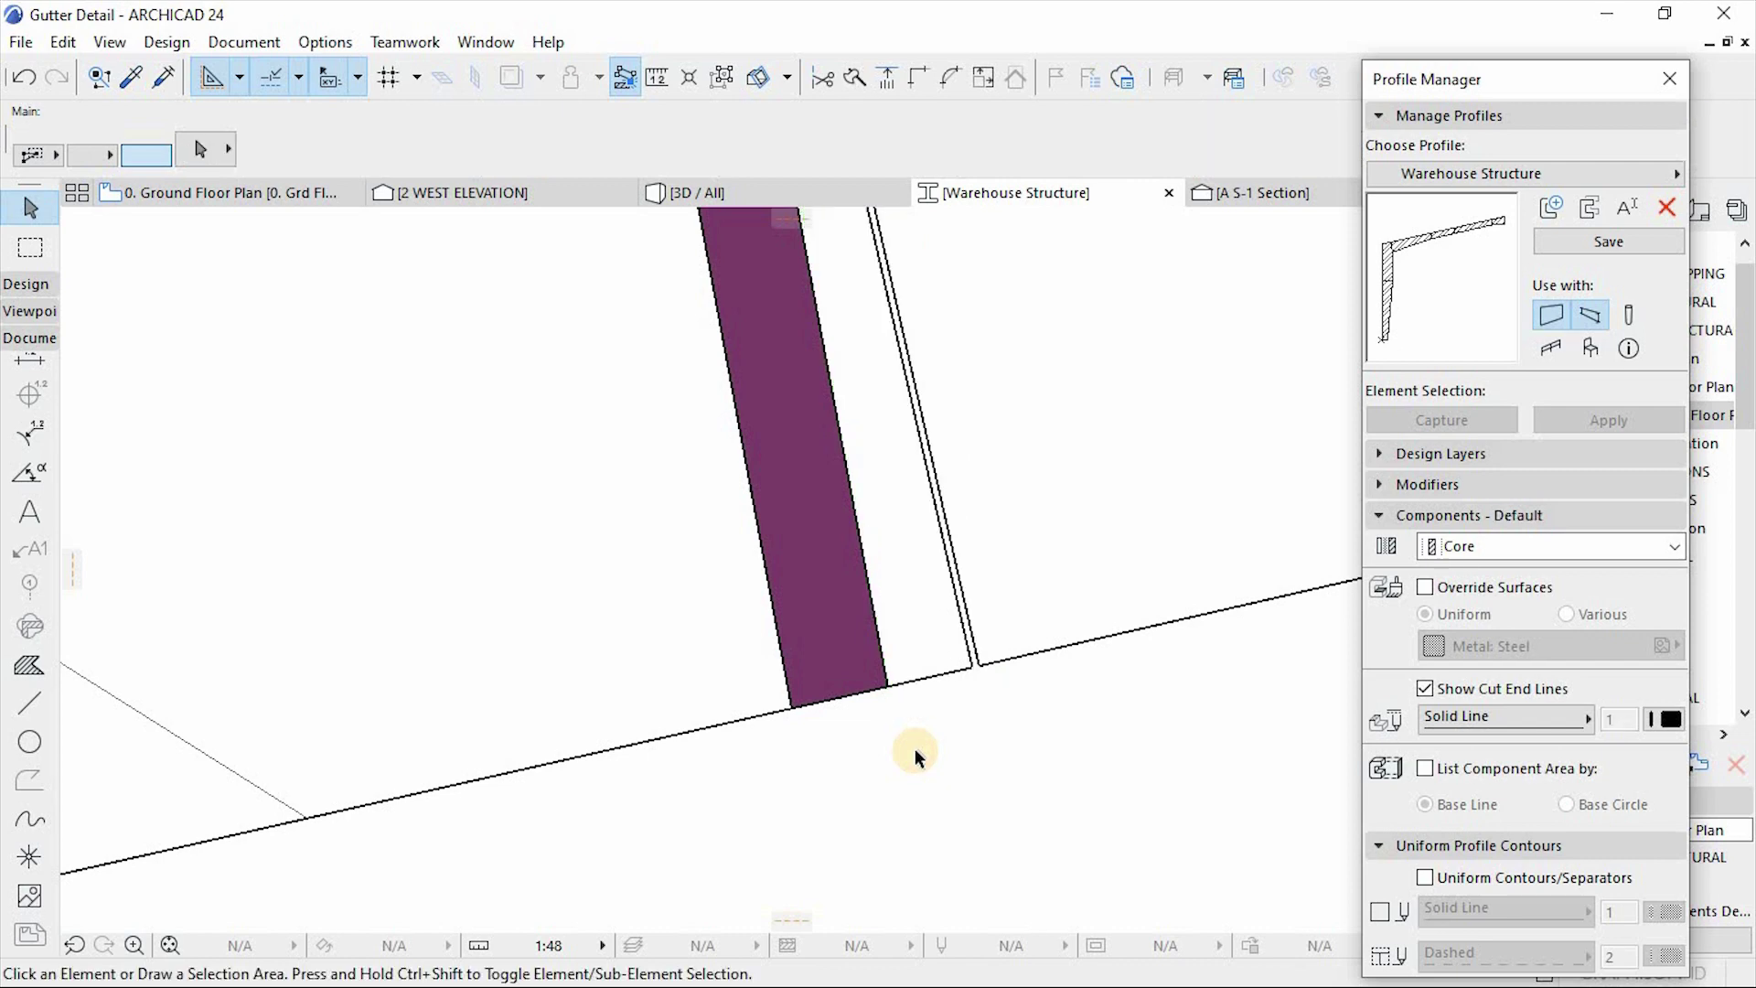
scroll(912, 745, "down", 3)
left_click(889, 702)
scroll(894, 700, "up", 2)
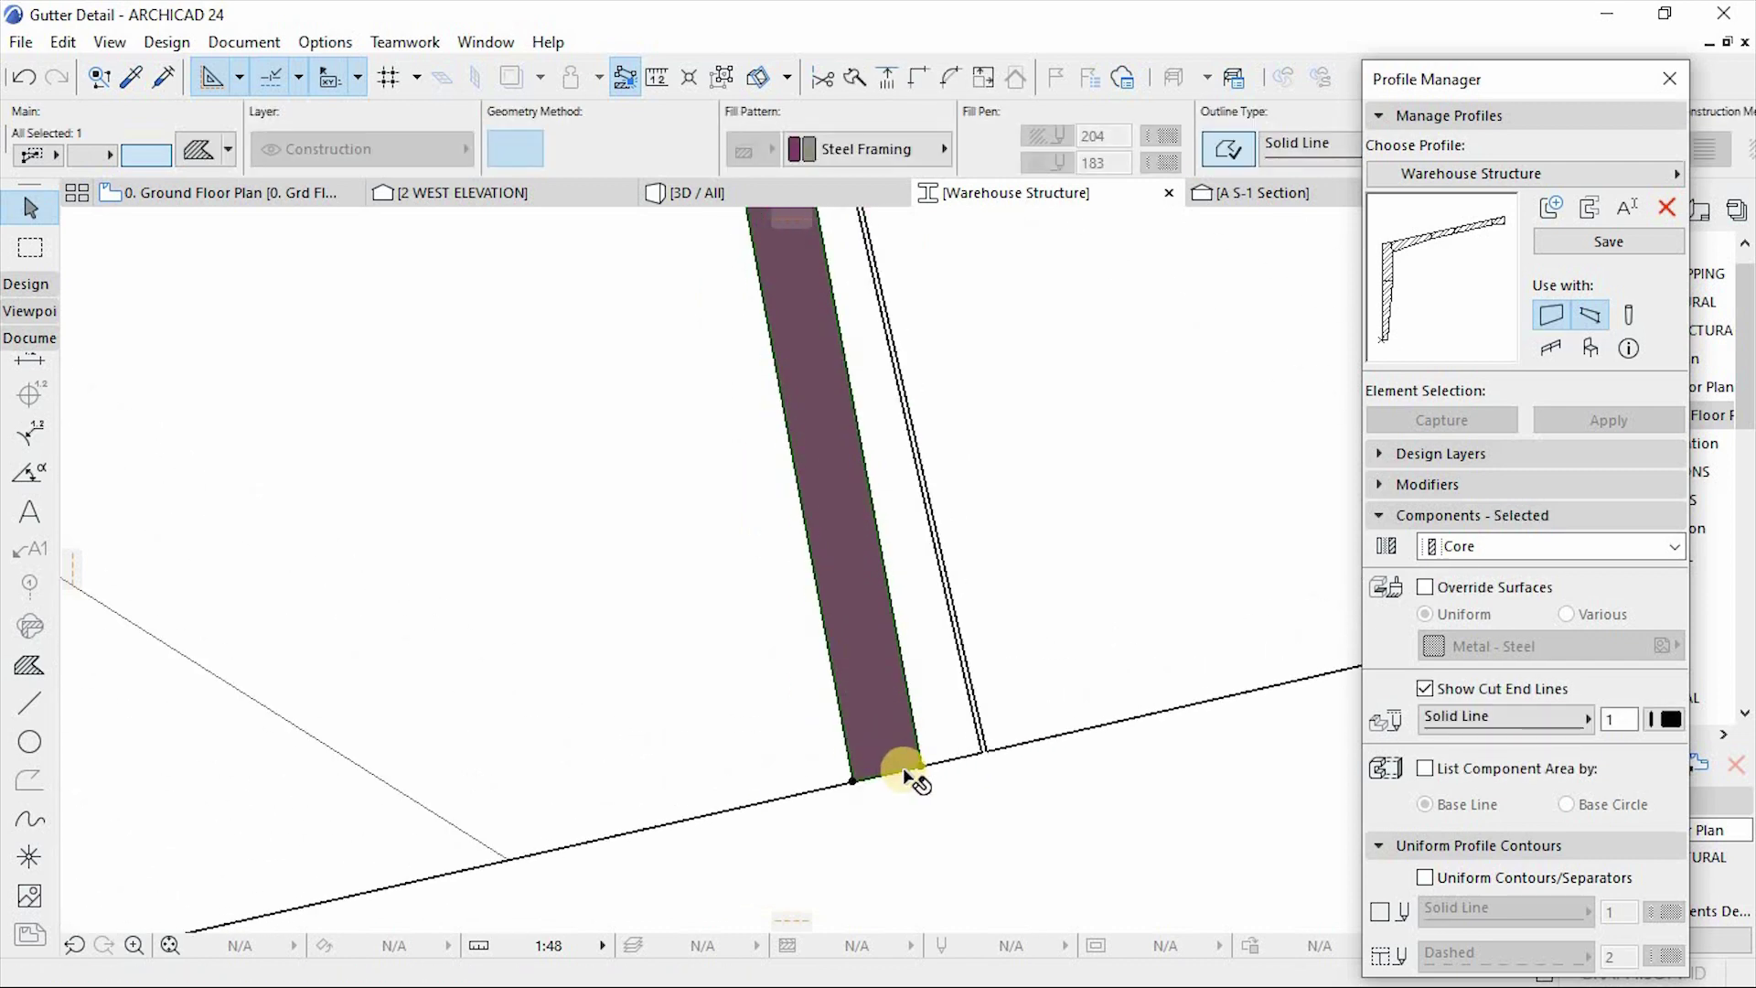
scroll(914, 775, "down", 3)
scroll(914, 768, "up", 3)
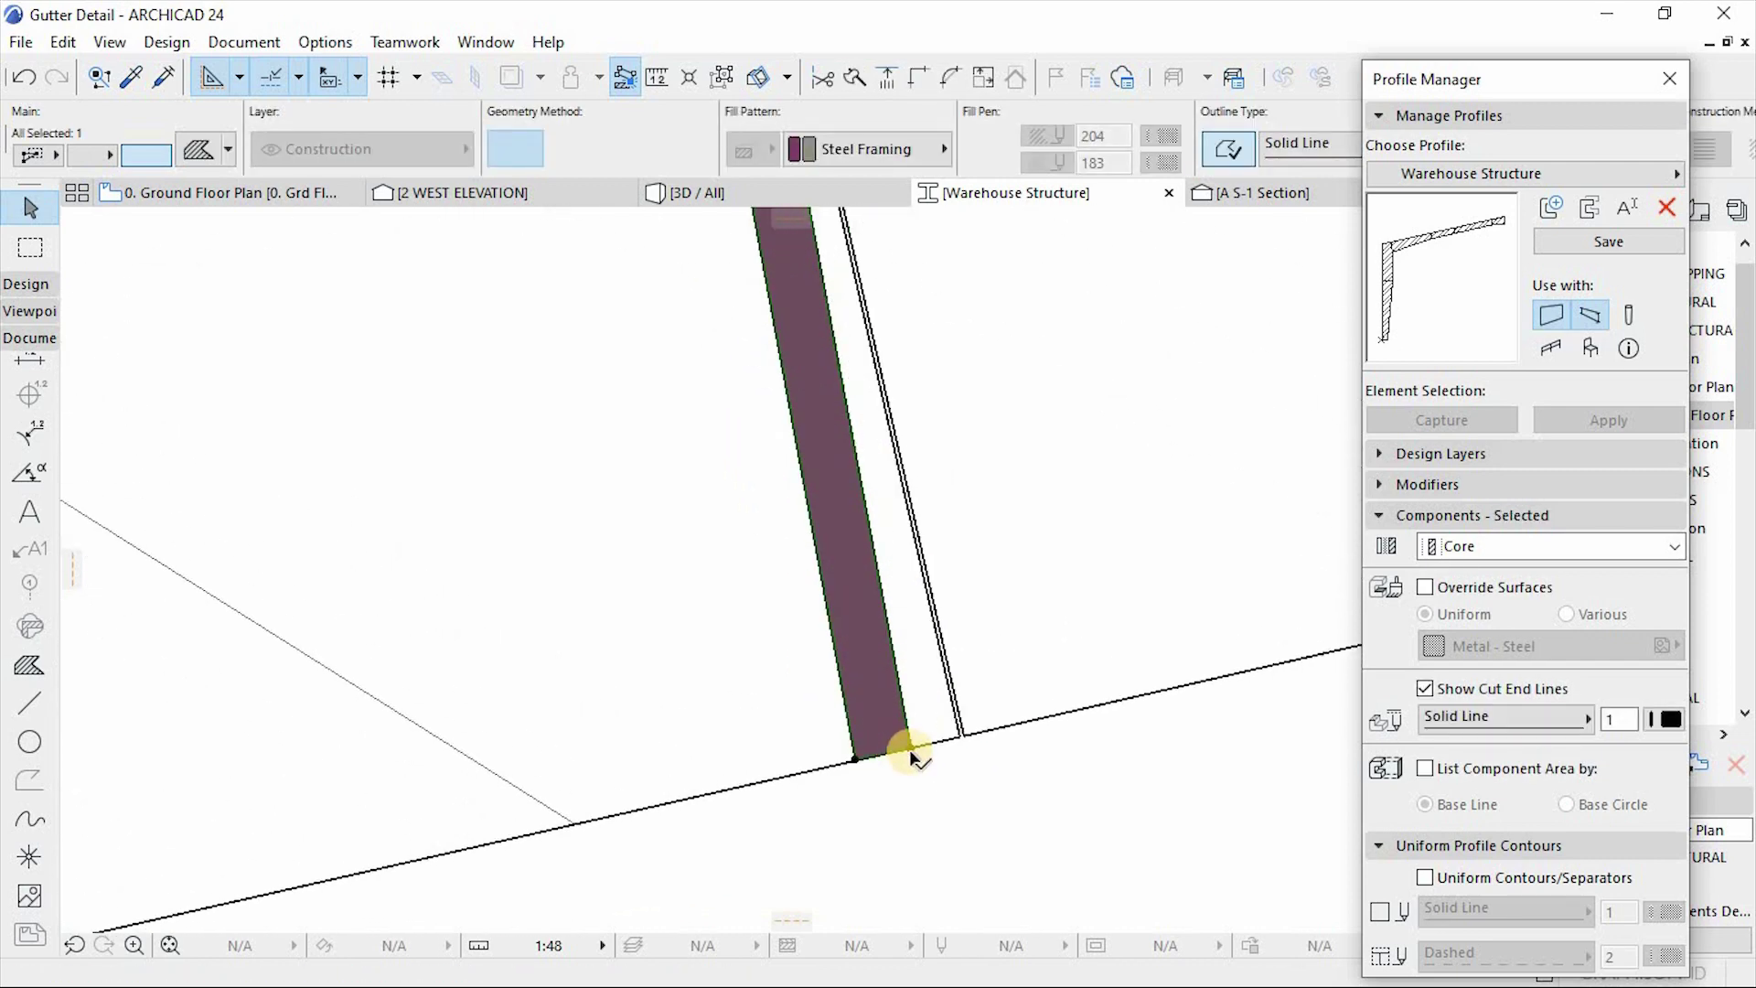
scroll(963, 736, "up", 4)
left_click(957, 733)
scroll(941, 764, "down", 5)
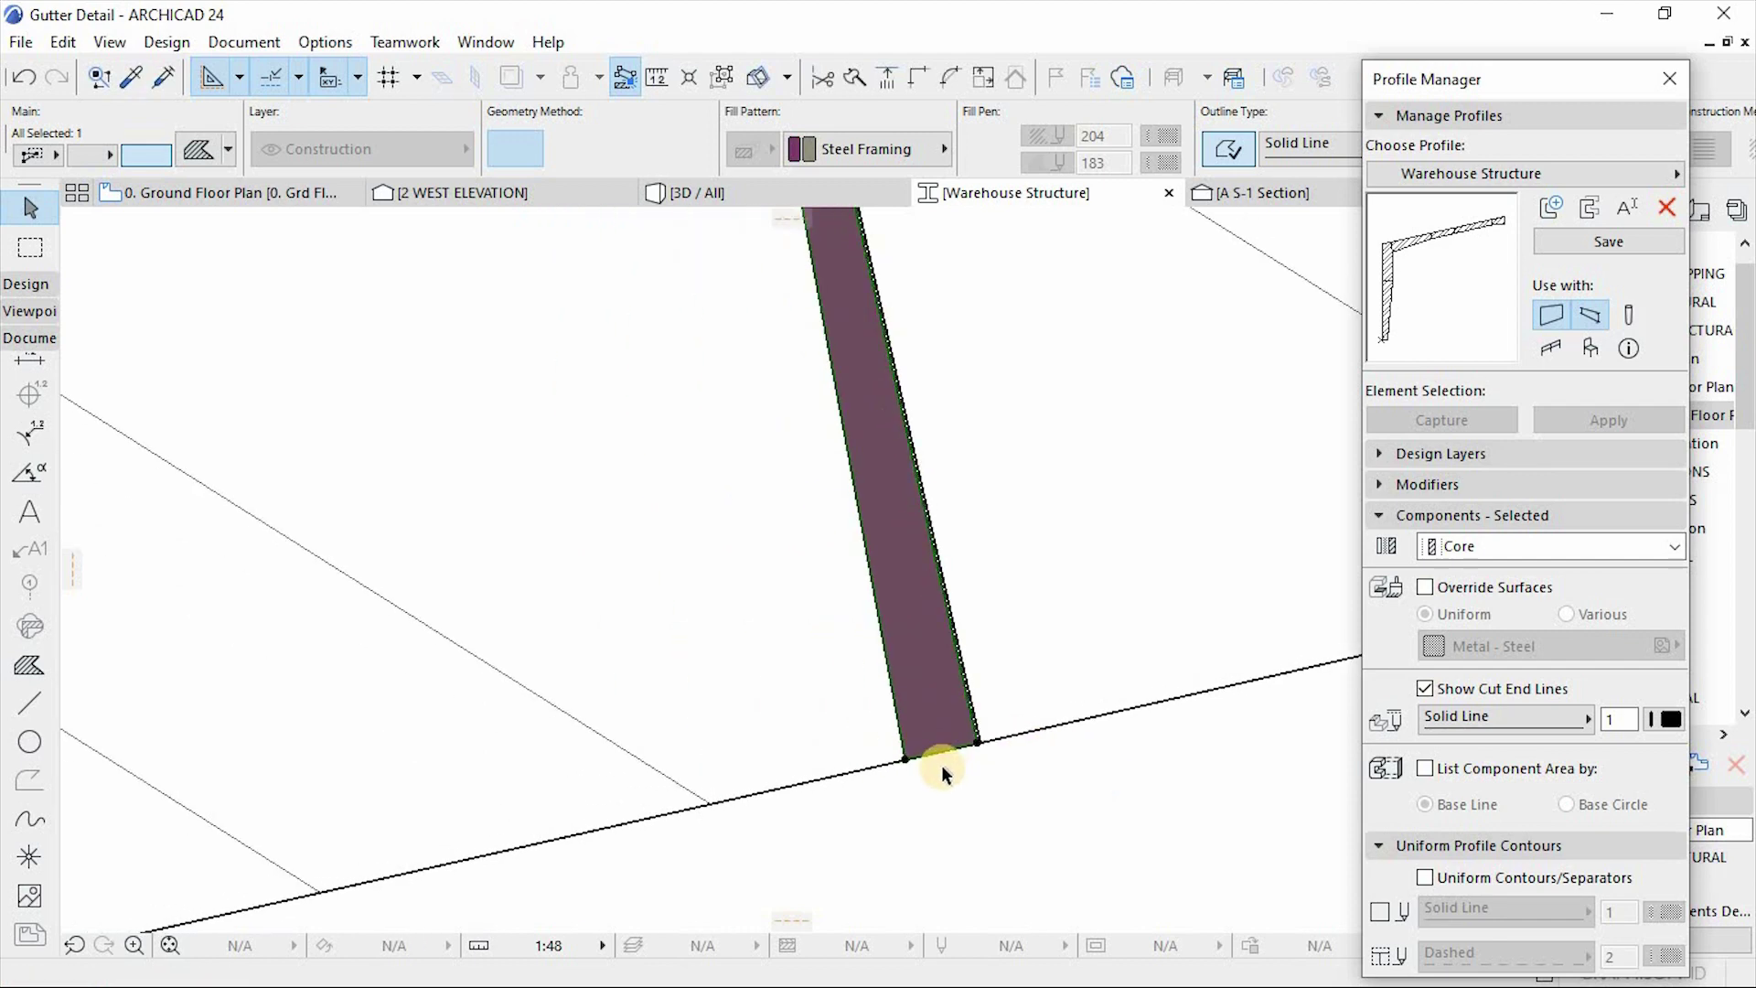
left_click(32, 704)
scroll(933, 568, "down", 4)
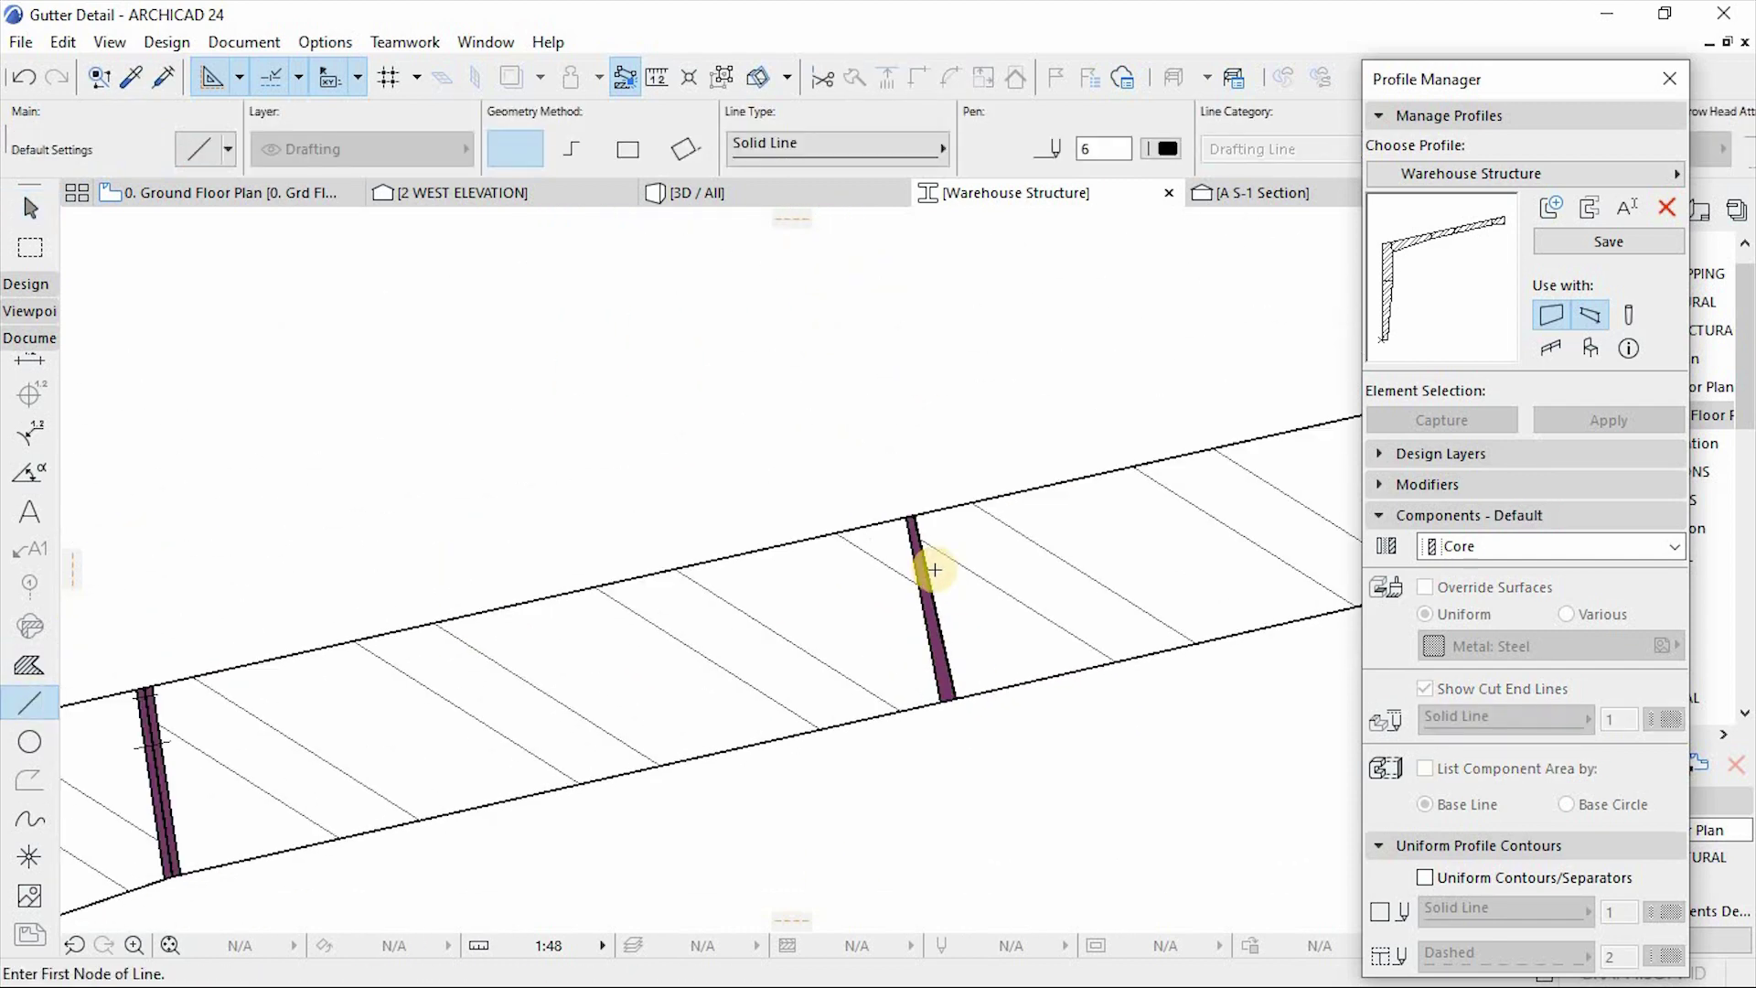
scroll(942, 562, "up", 3)
scroll(947, 555, "up", 6)
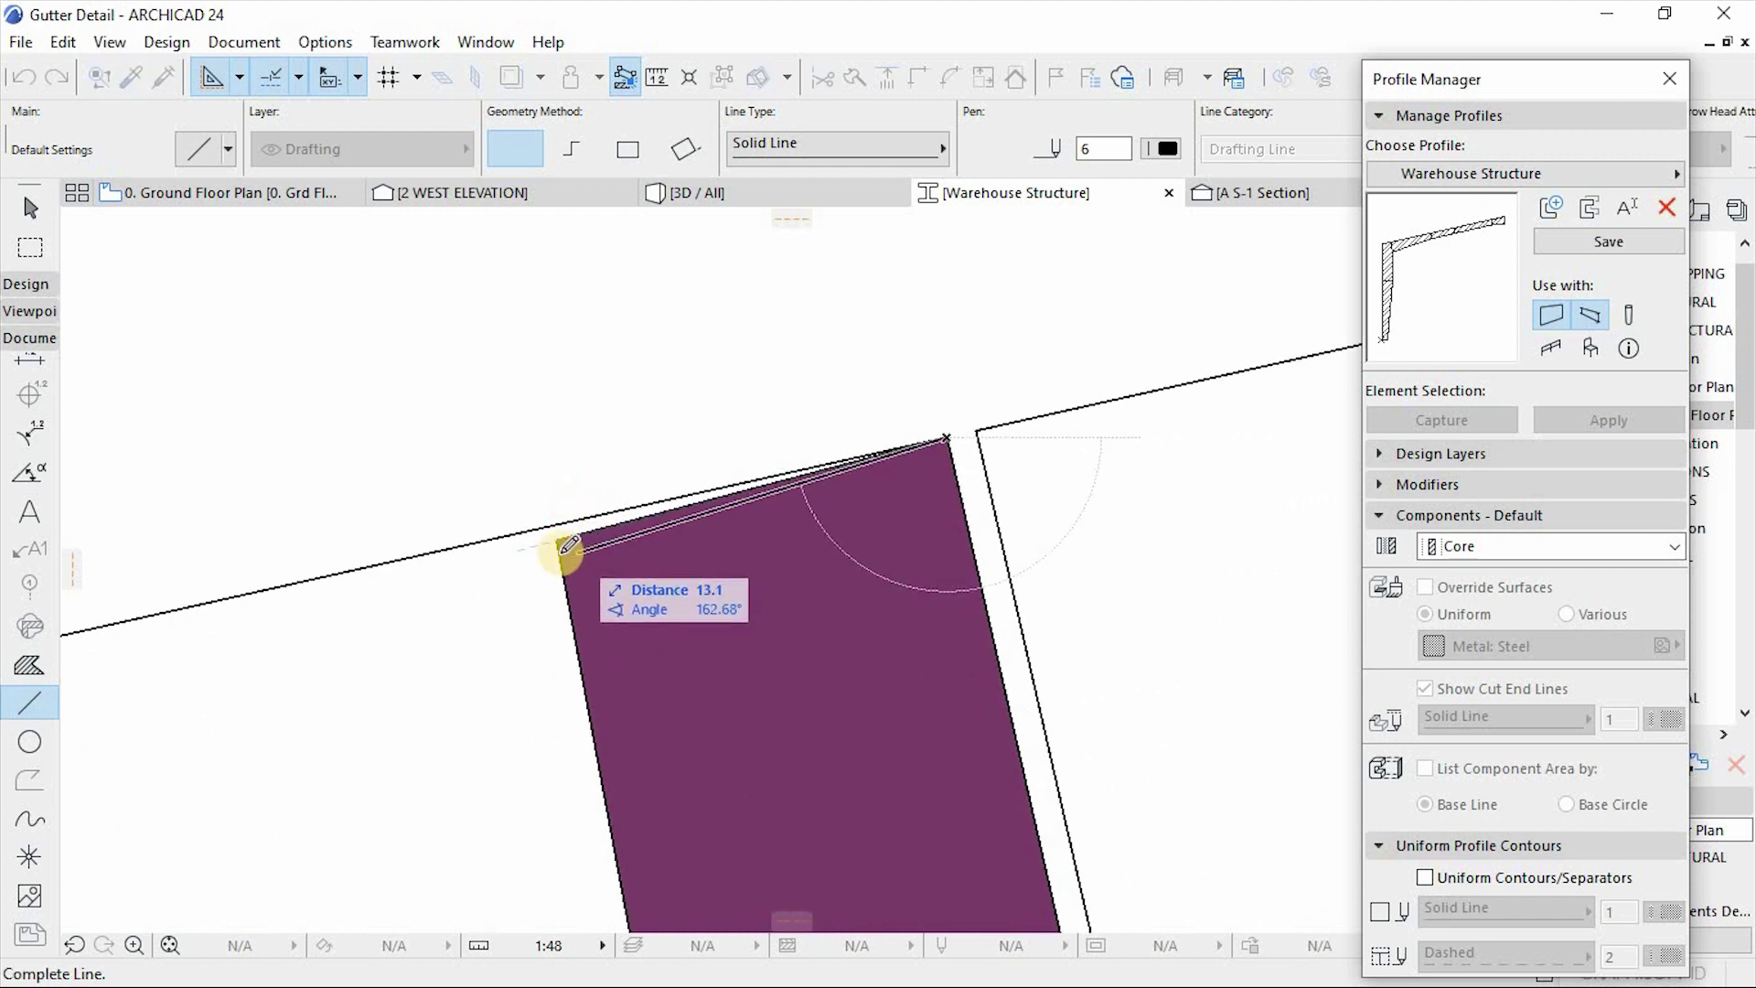
key("Escape")
key("Escape")
Step: Move the end plate's upper outer corner onto the rafter's top edge
left_click(552, 543)
key("Escape")
left_click(557, 541)
left_click(557, 540)
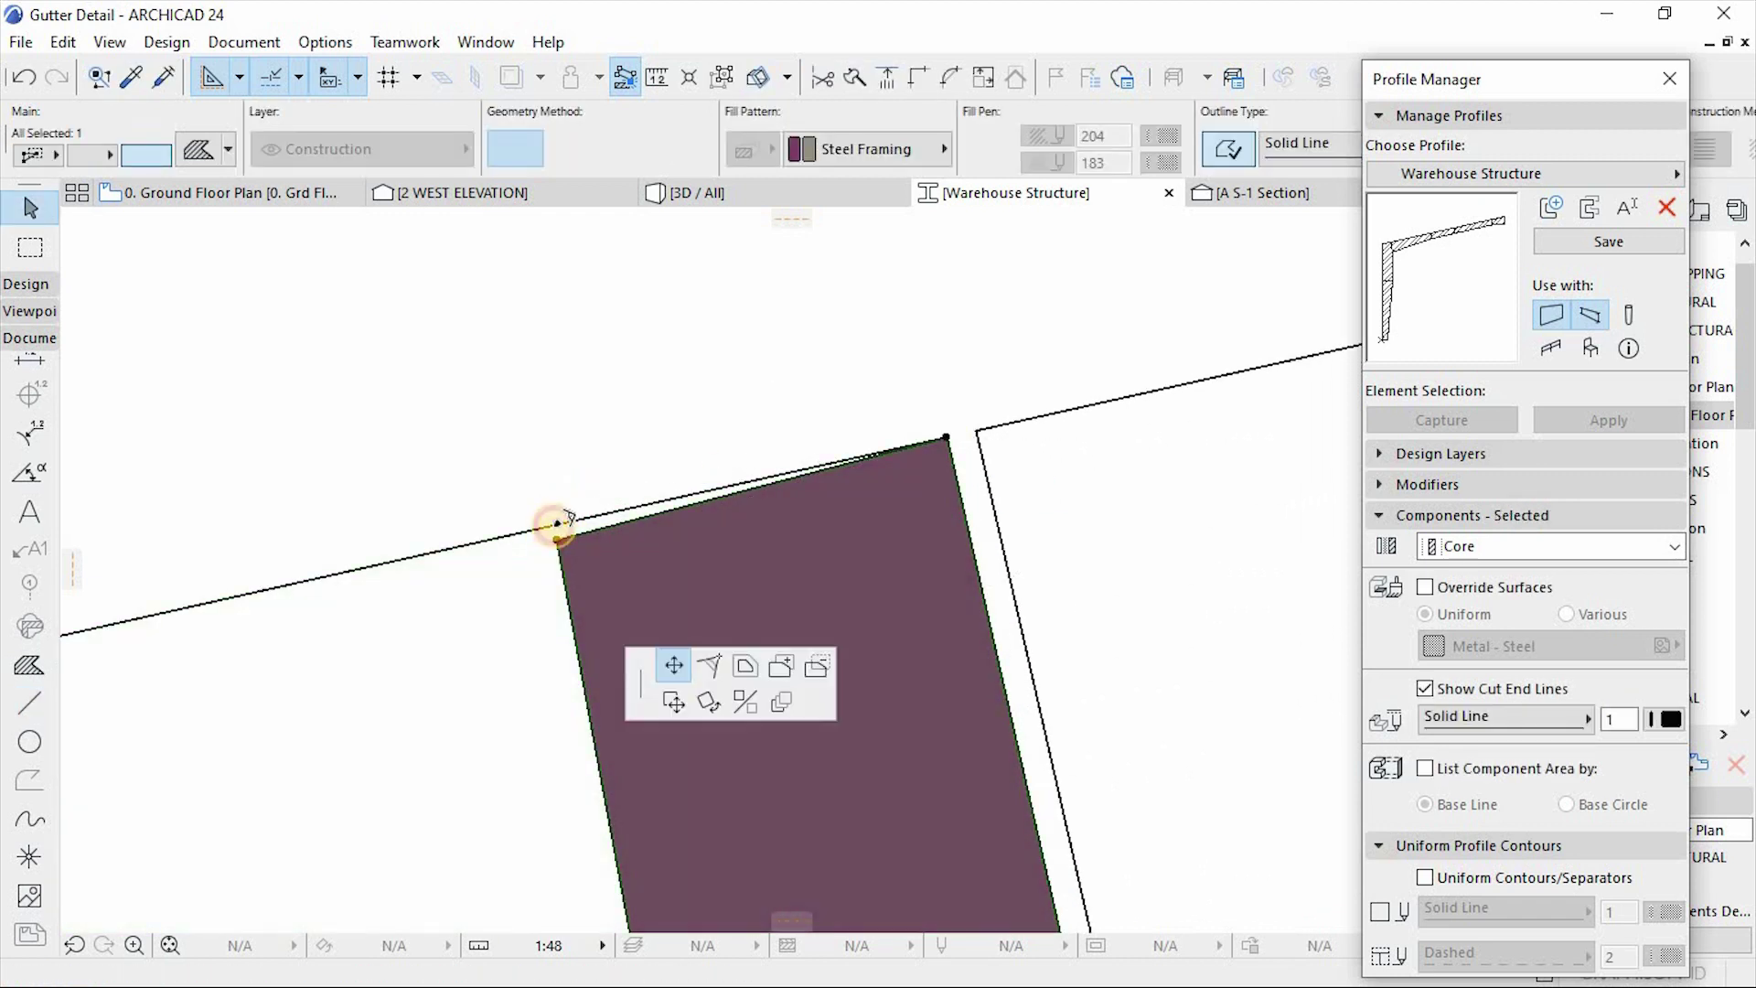
key("Escape")
Step: Draw a line about 13.7 long across the plate near its top, perpendicular to the joint, and move it to the plate's bottom edge
left_click(29, 702)
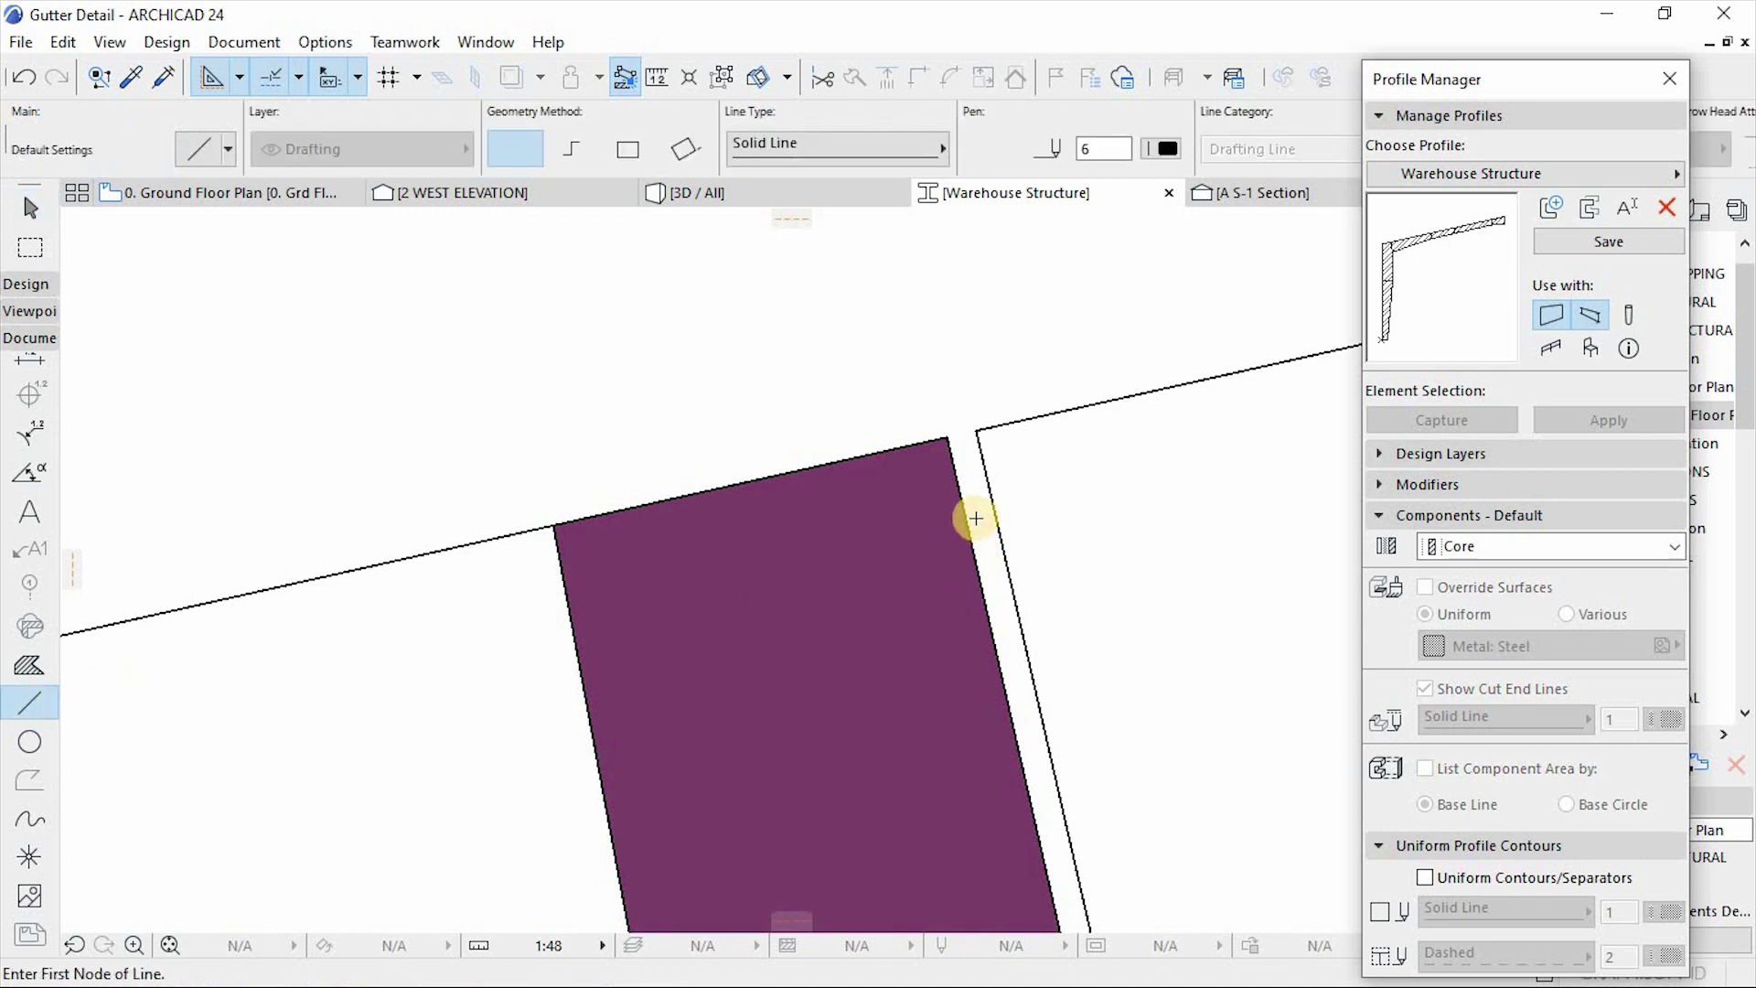
left_click(965, 515)
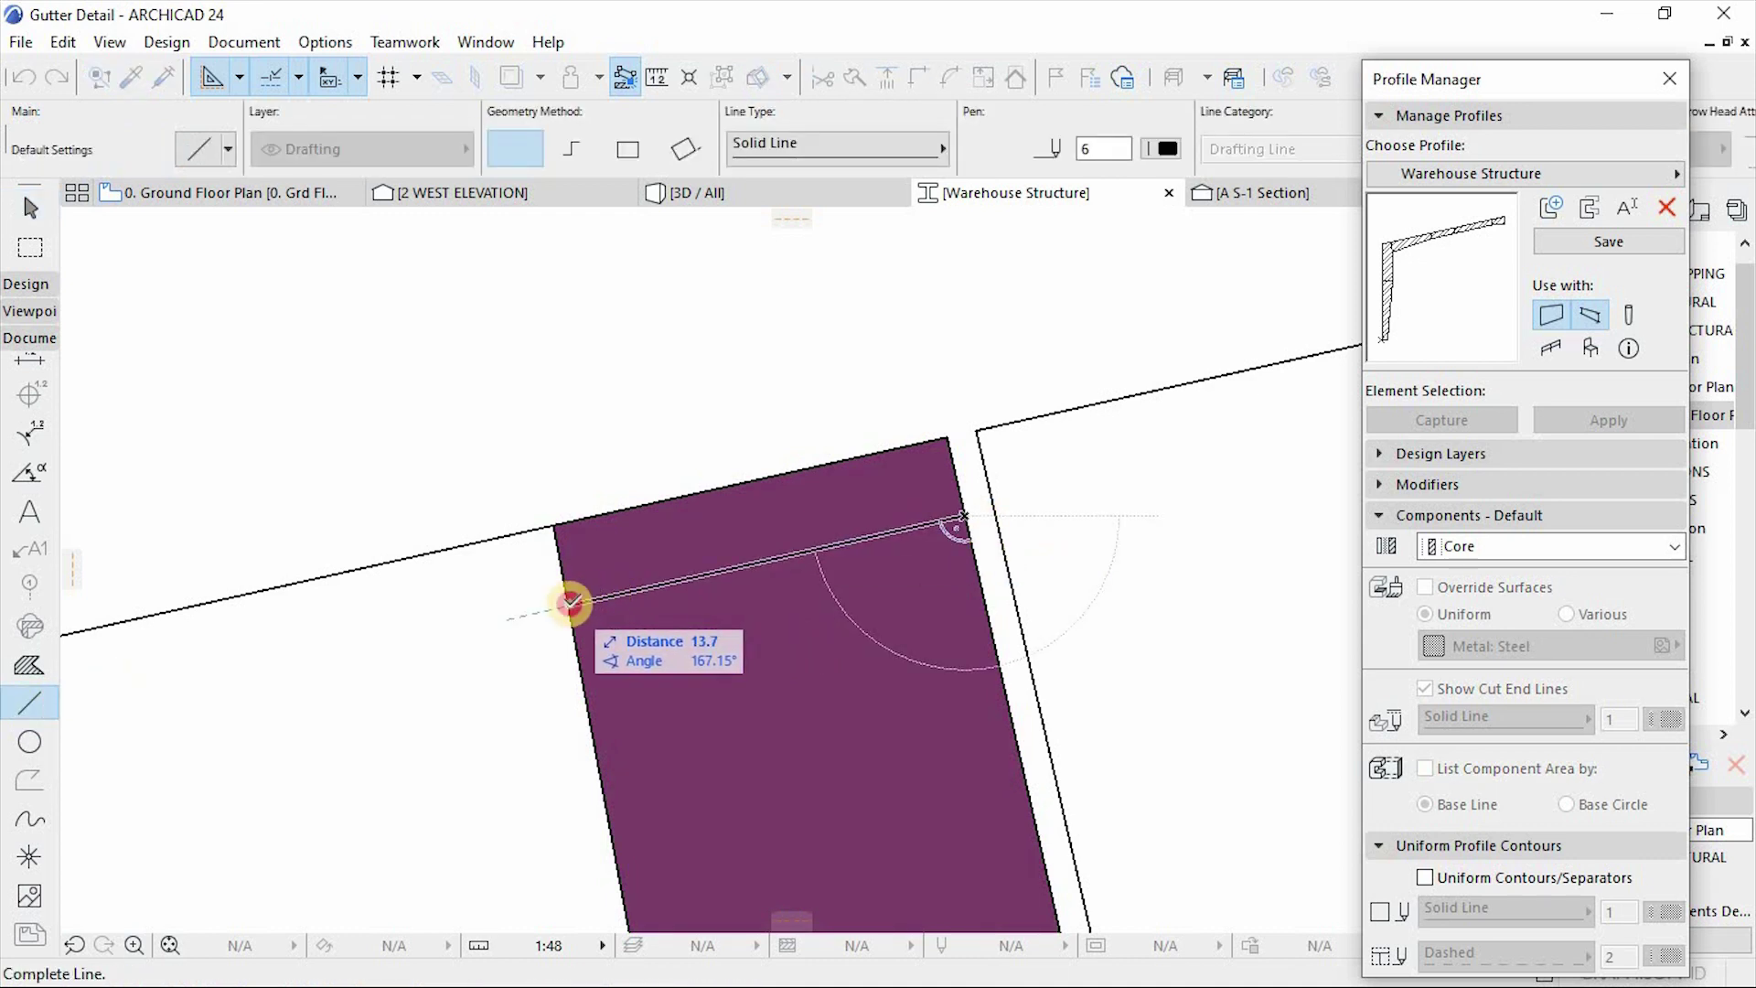
key("Escape")
left_click(673, 580)
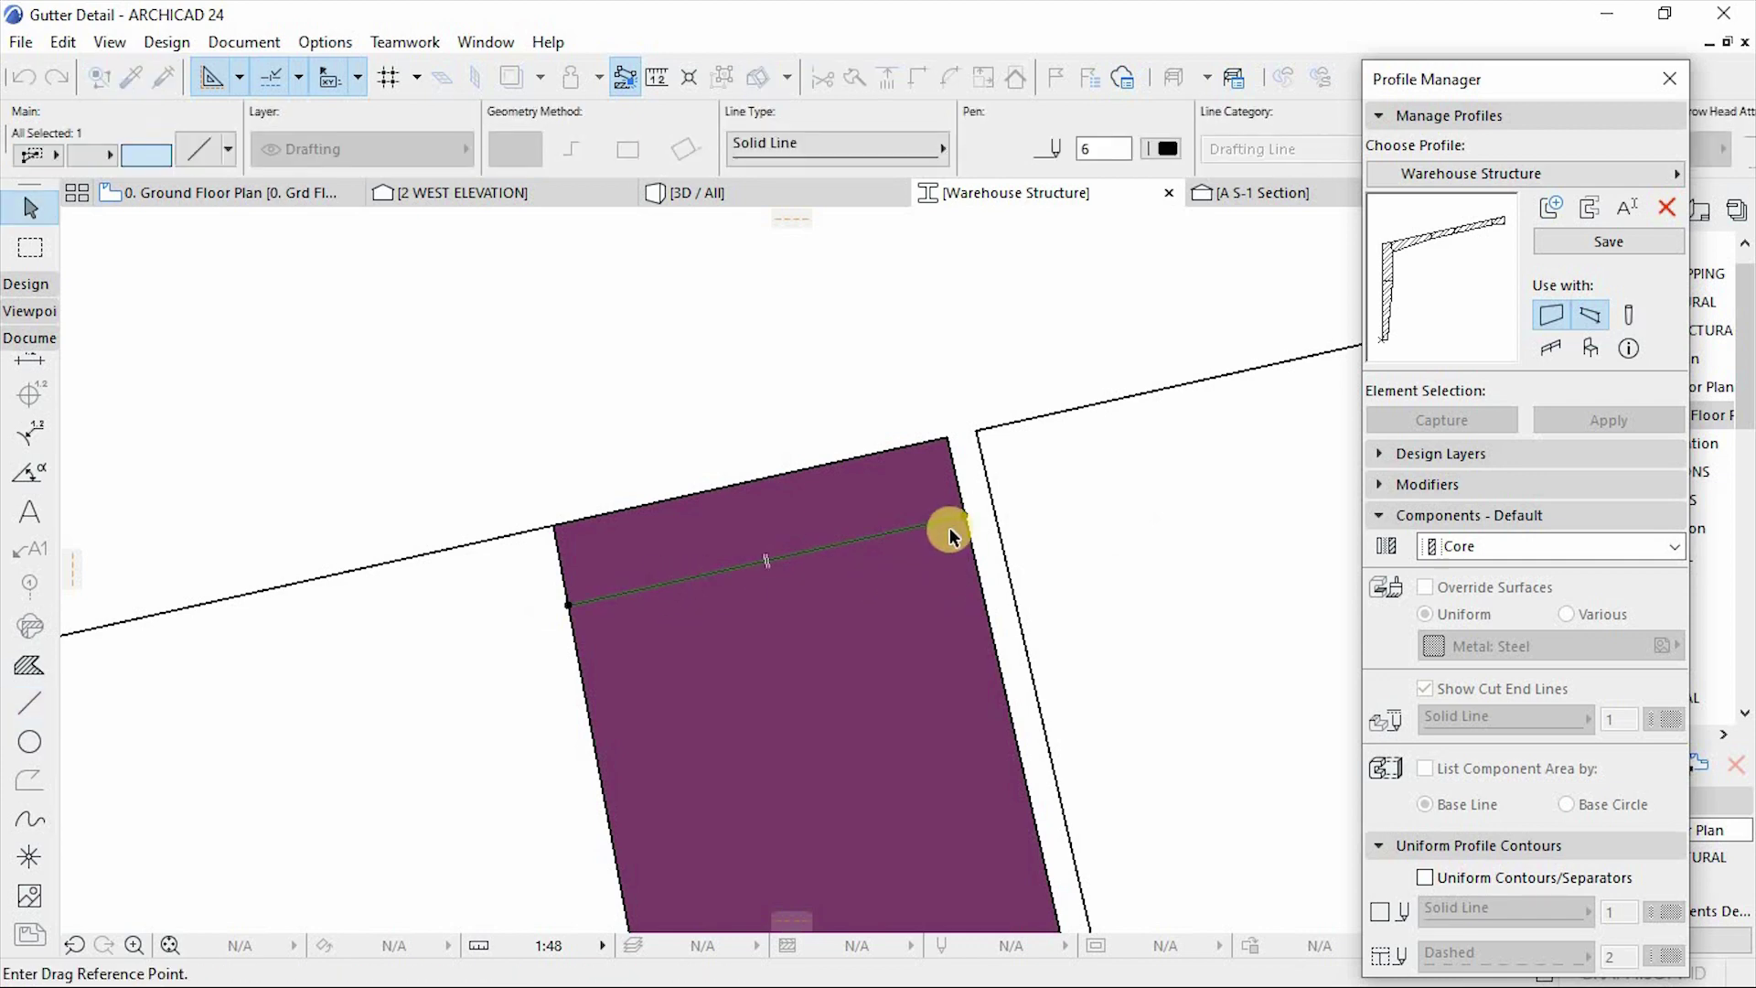
scroll(855, 416, "down", 5)
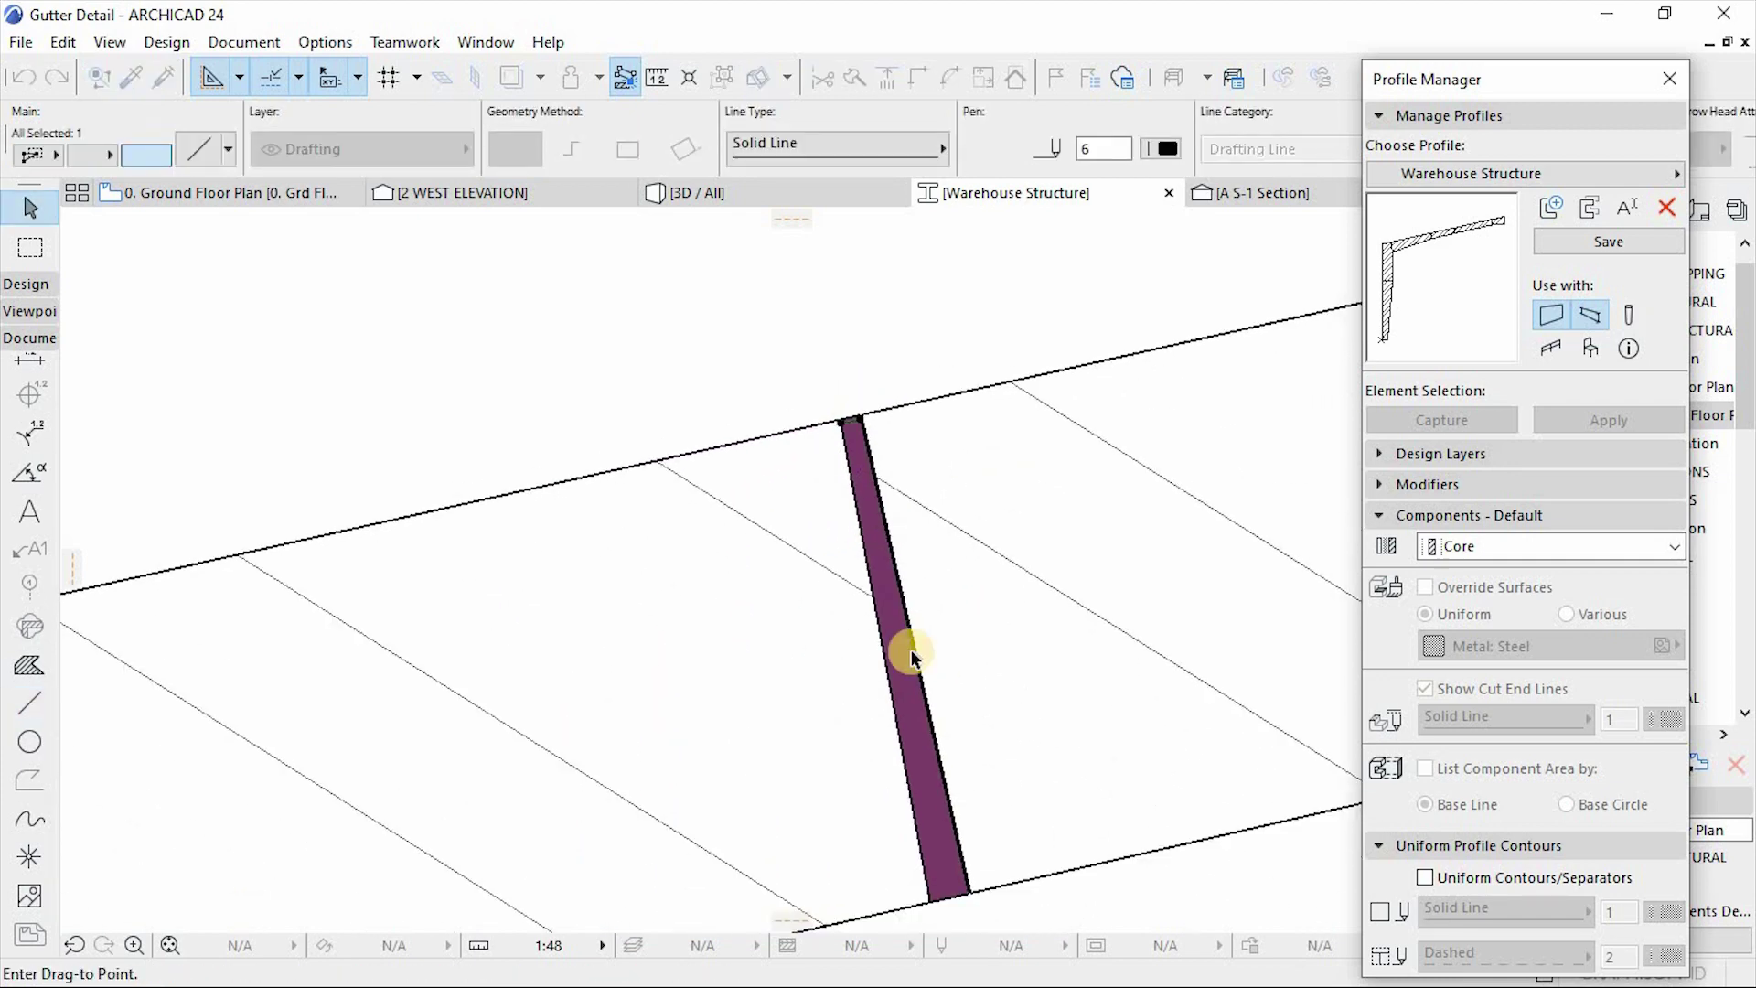
scroll(929, 770, "up", 3)
scroll(933, 797, "up", 2)
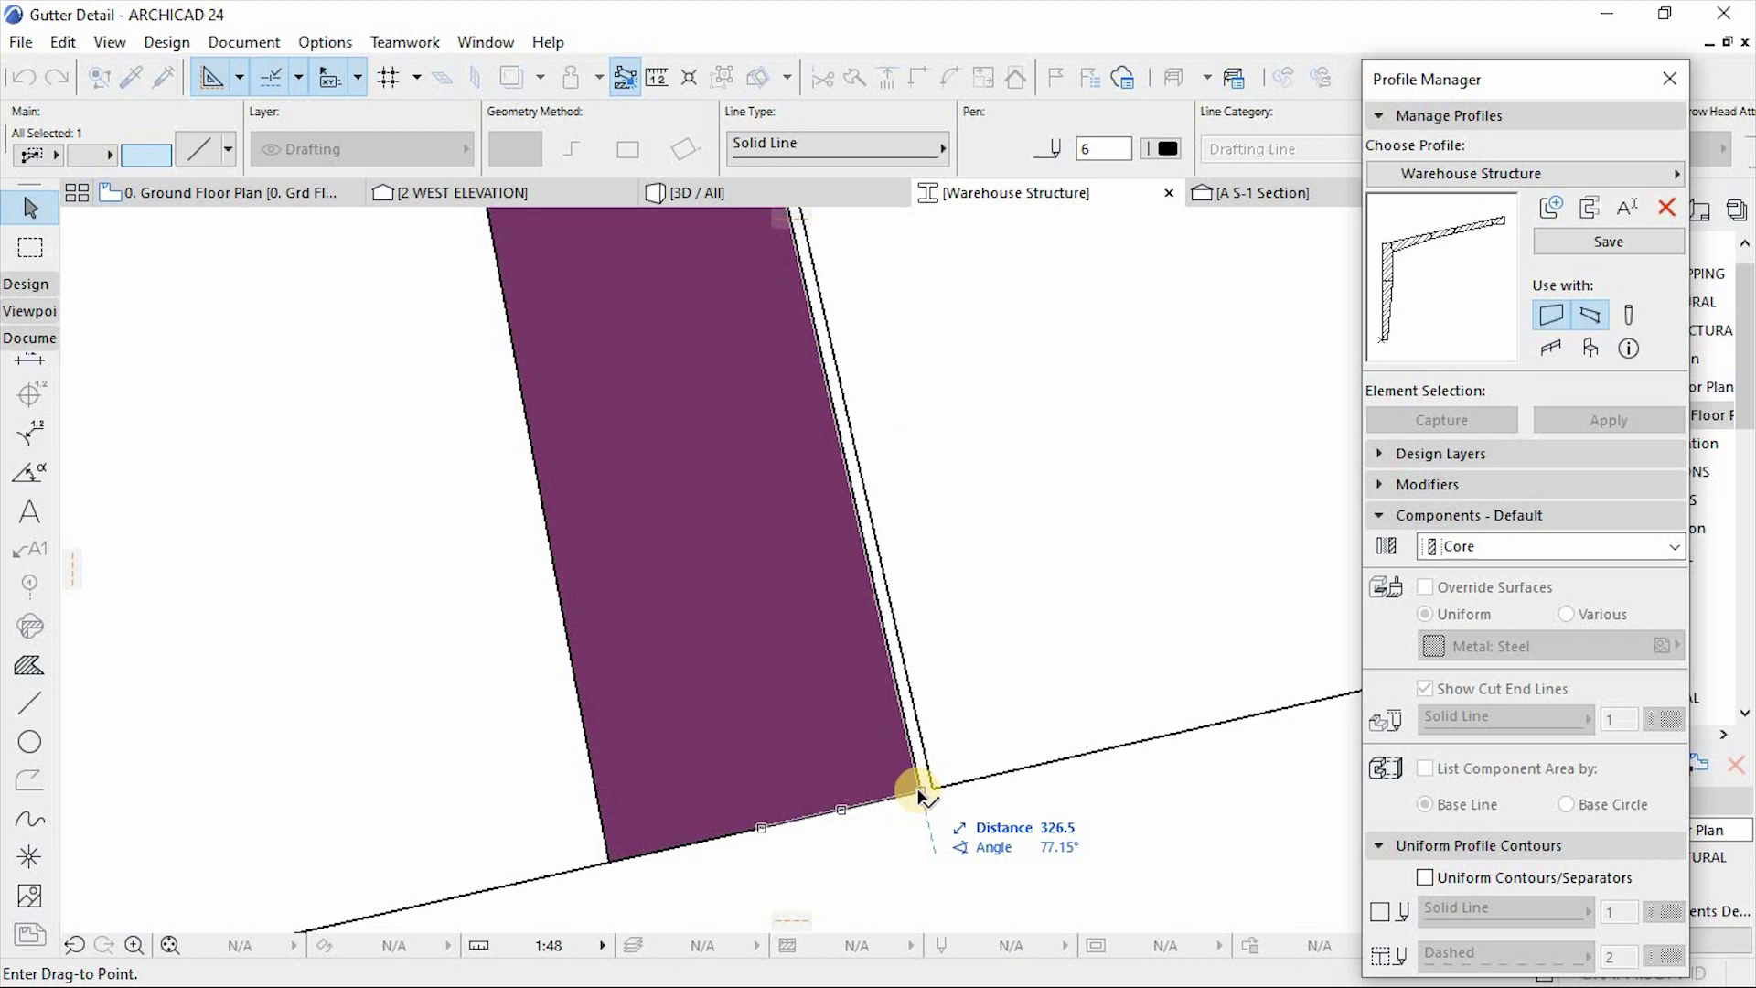
Step: Move the end plate's lower outer corner to the end of the guide line so the plate keeps an even thickness
left_click(609, 862)
left_click(715, 839)
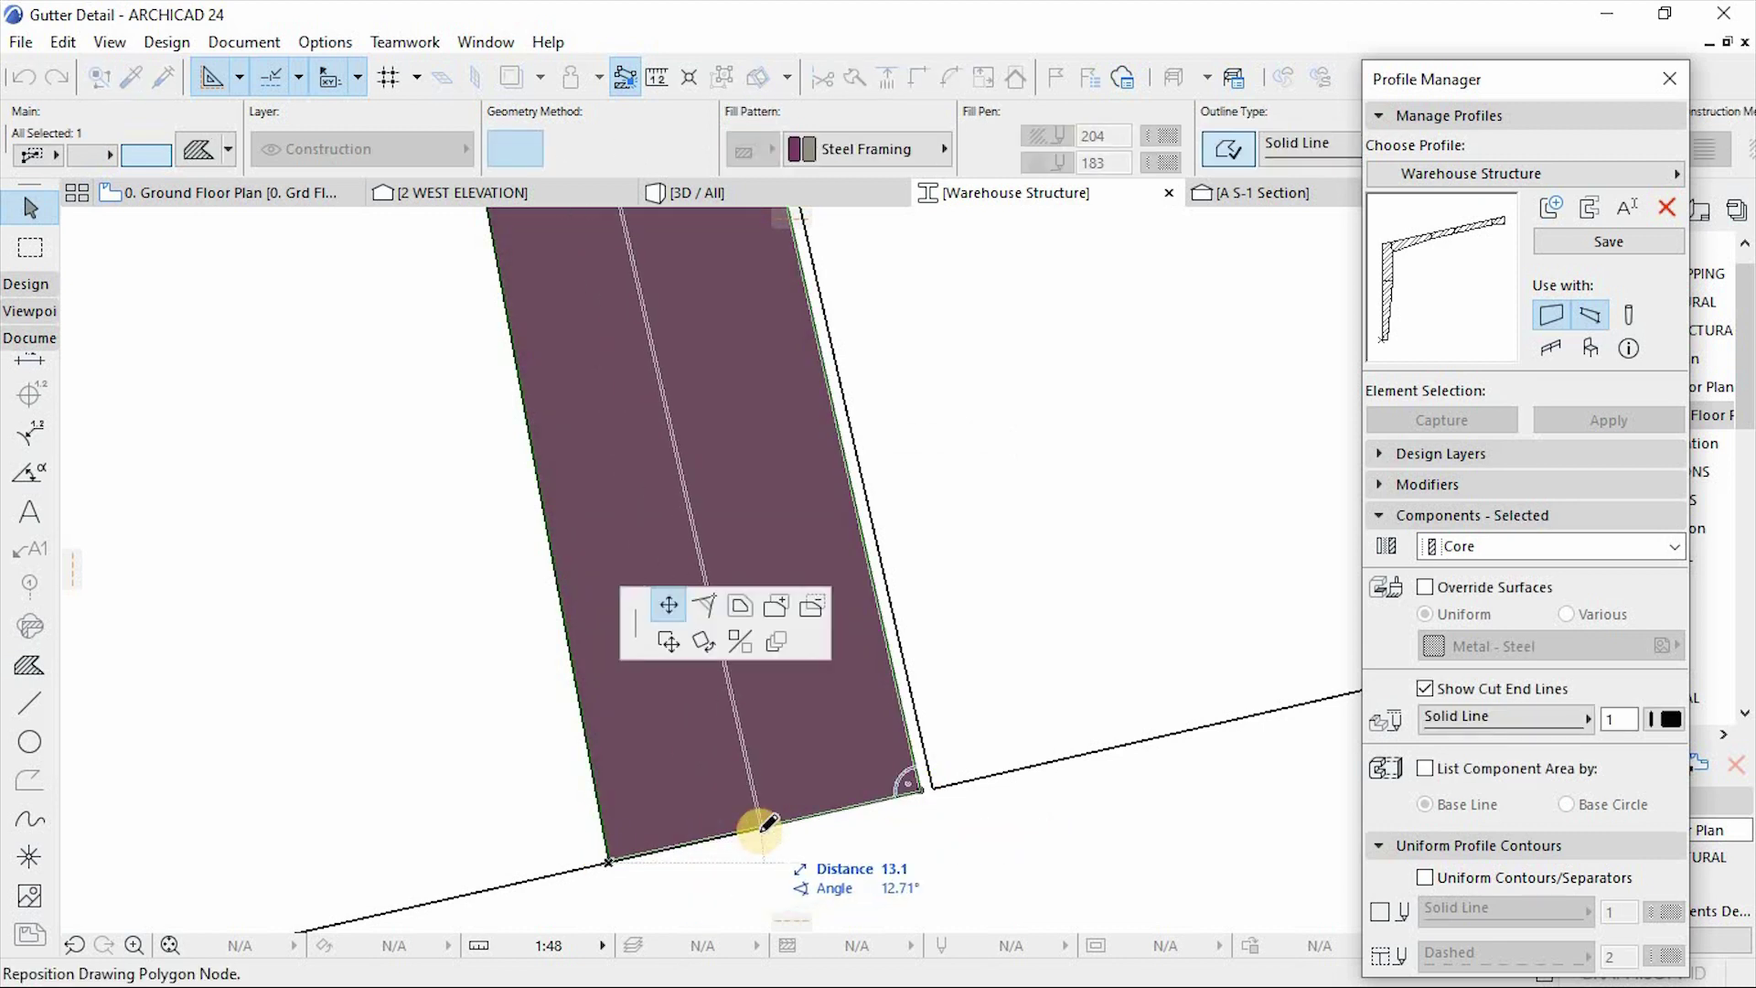
left_click(761, 836)
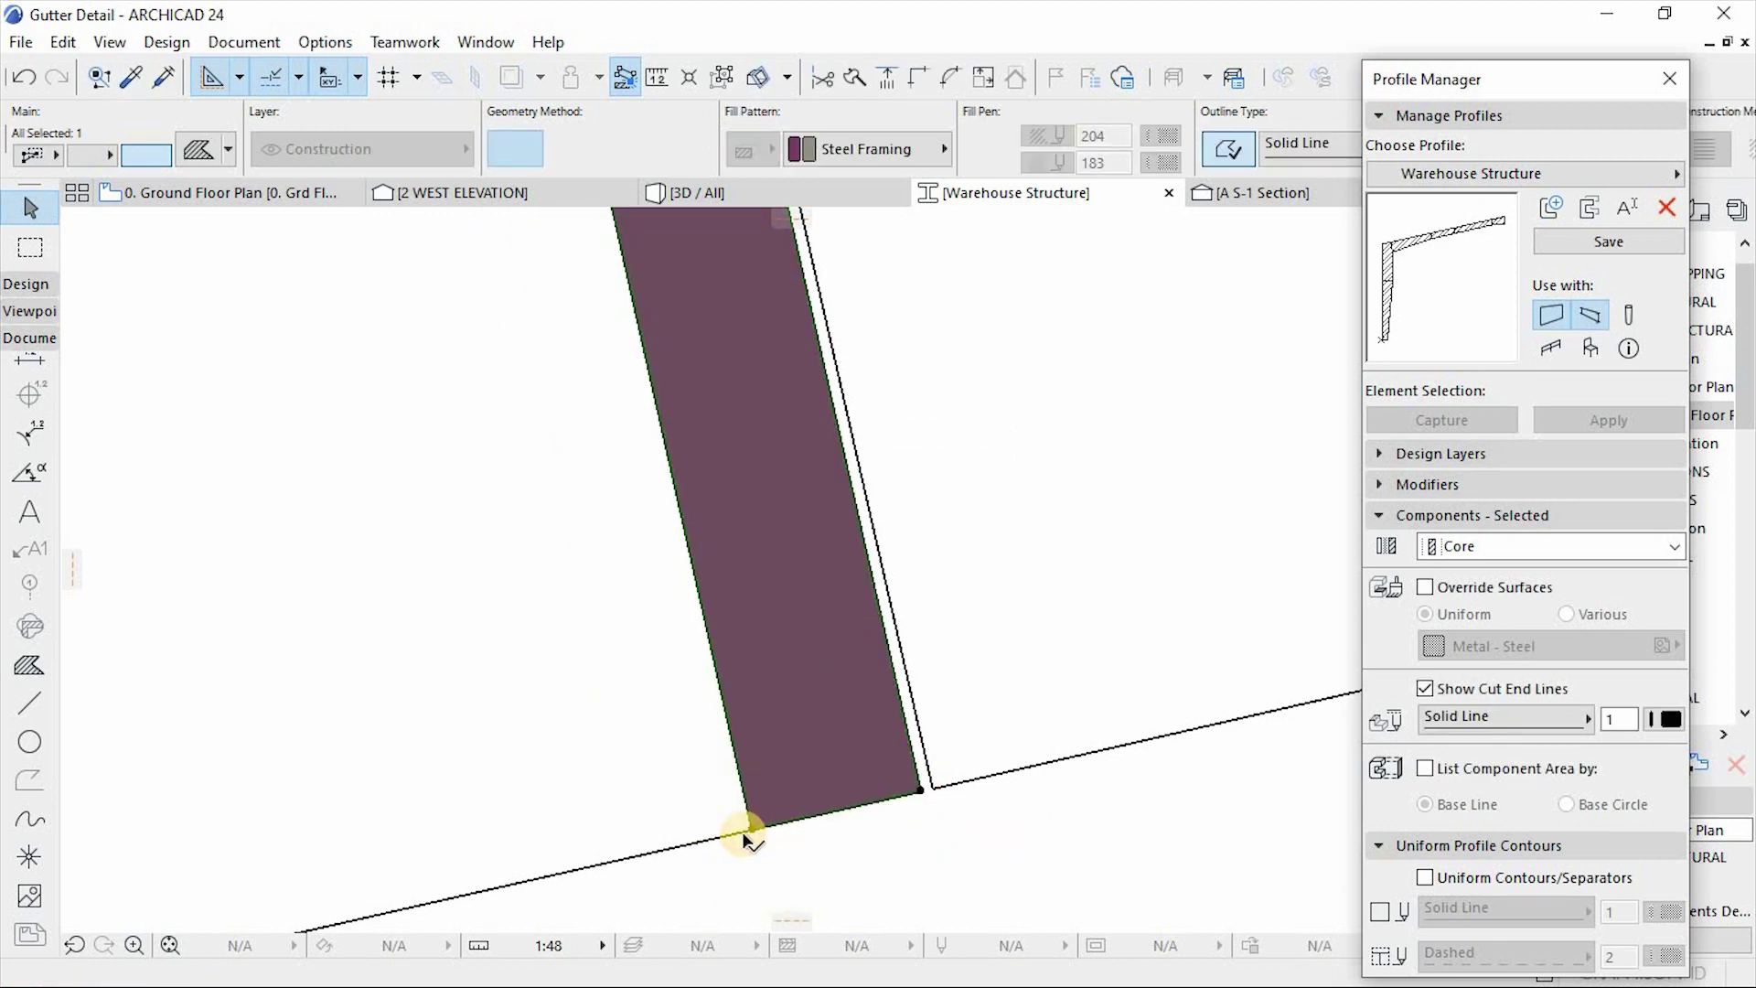
scroll(745, 839, "up", 3)
left_click(746, 819)
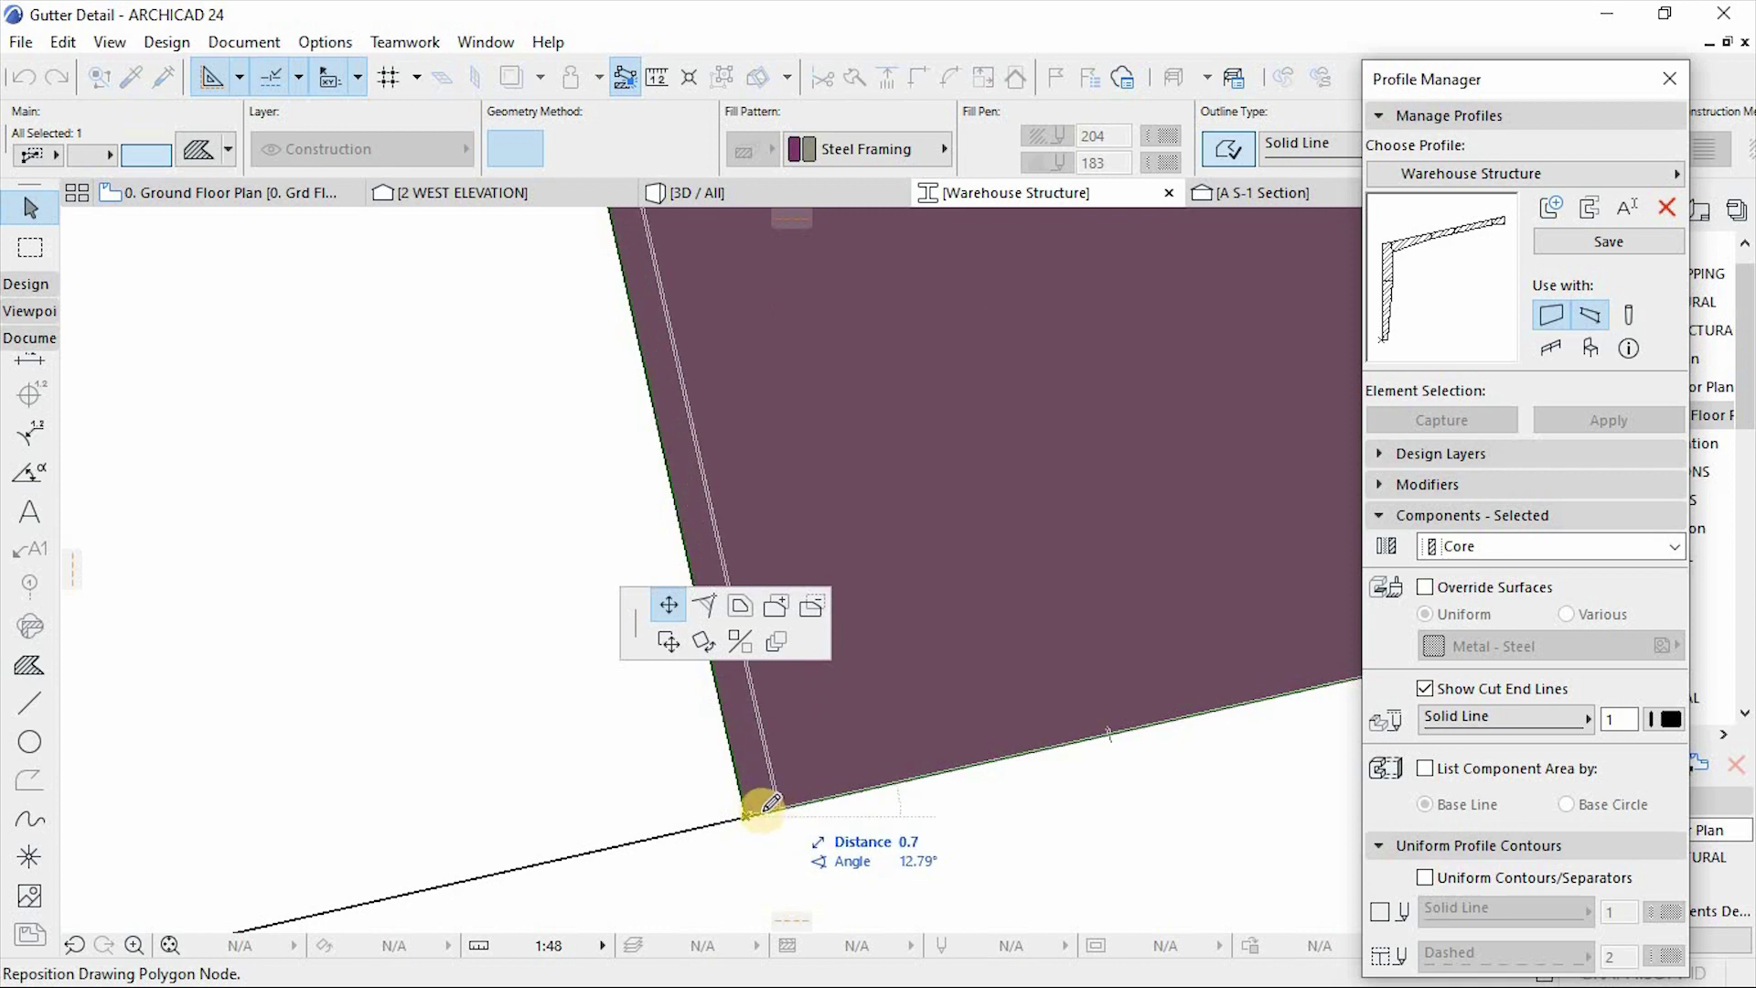
left_click(746, 839)
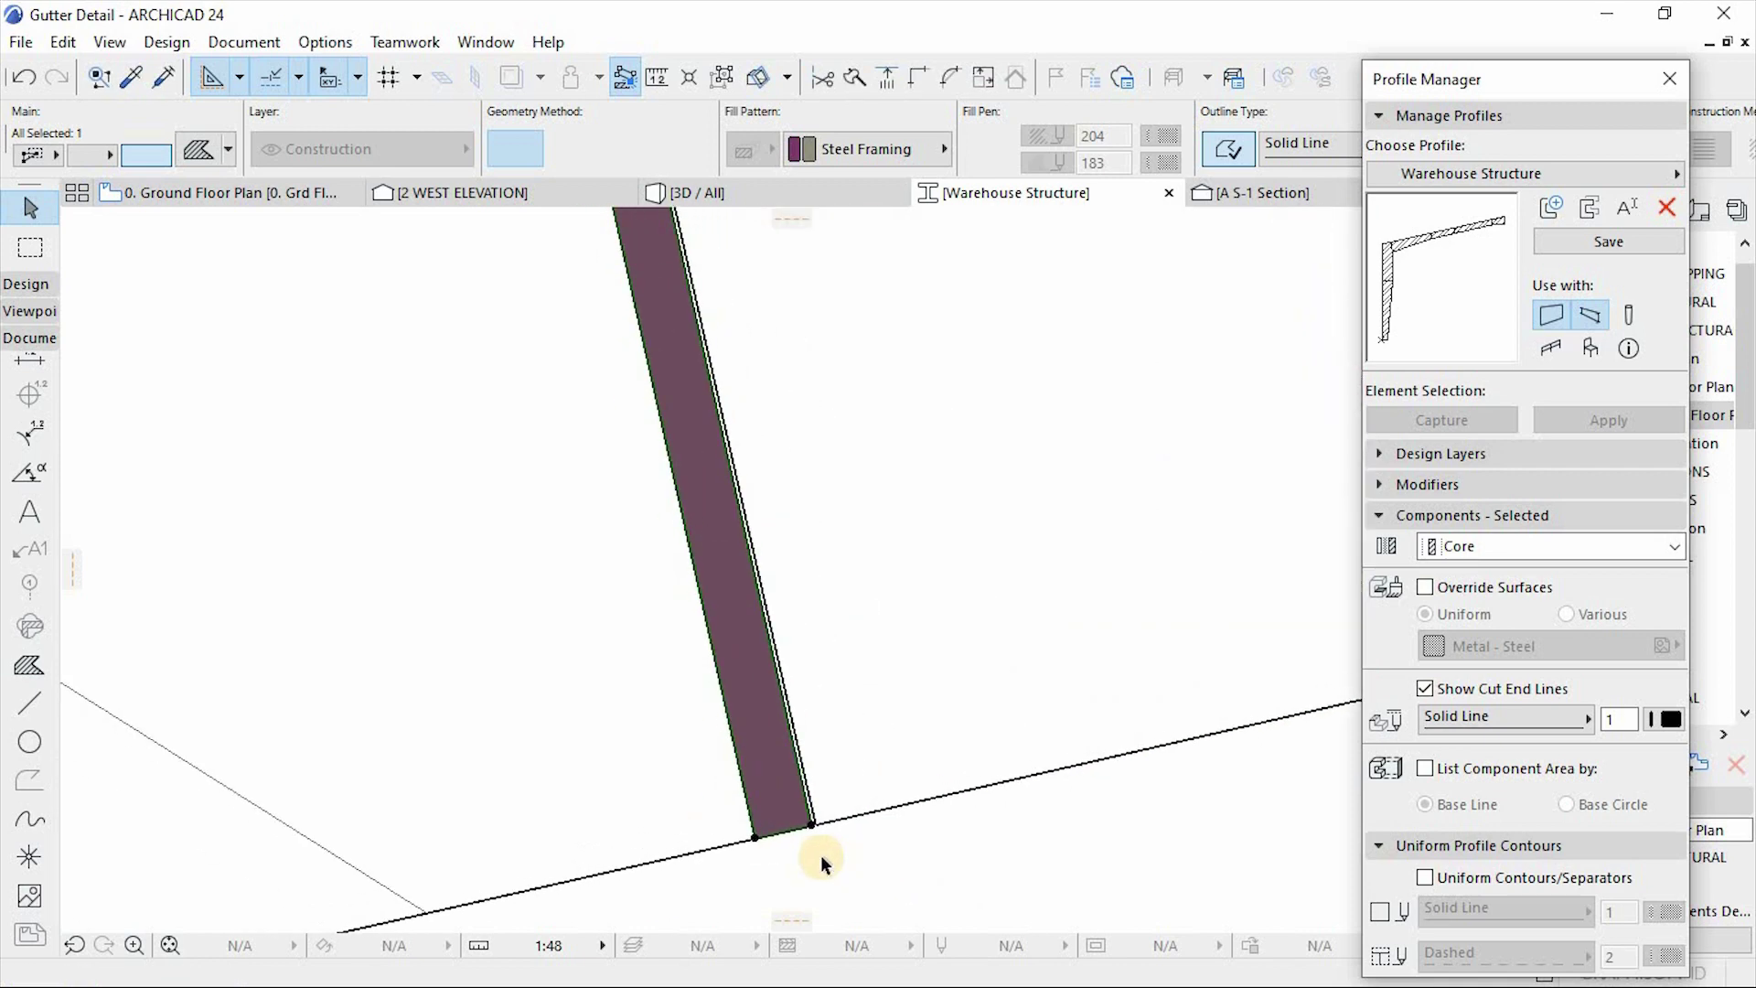
left_click(820, 854)
Step: Draw a short line across the joint gap between the plate's inner edge and the next rafter segment
scroll(779, 798, "down", 2)
scroll(795, 807, "up", 5)
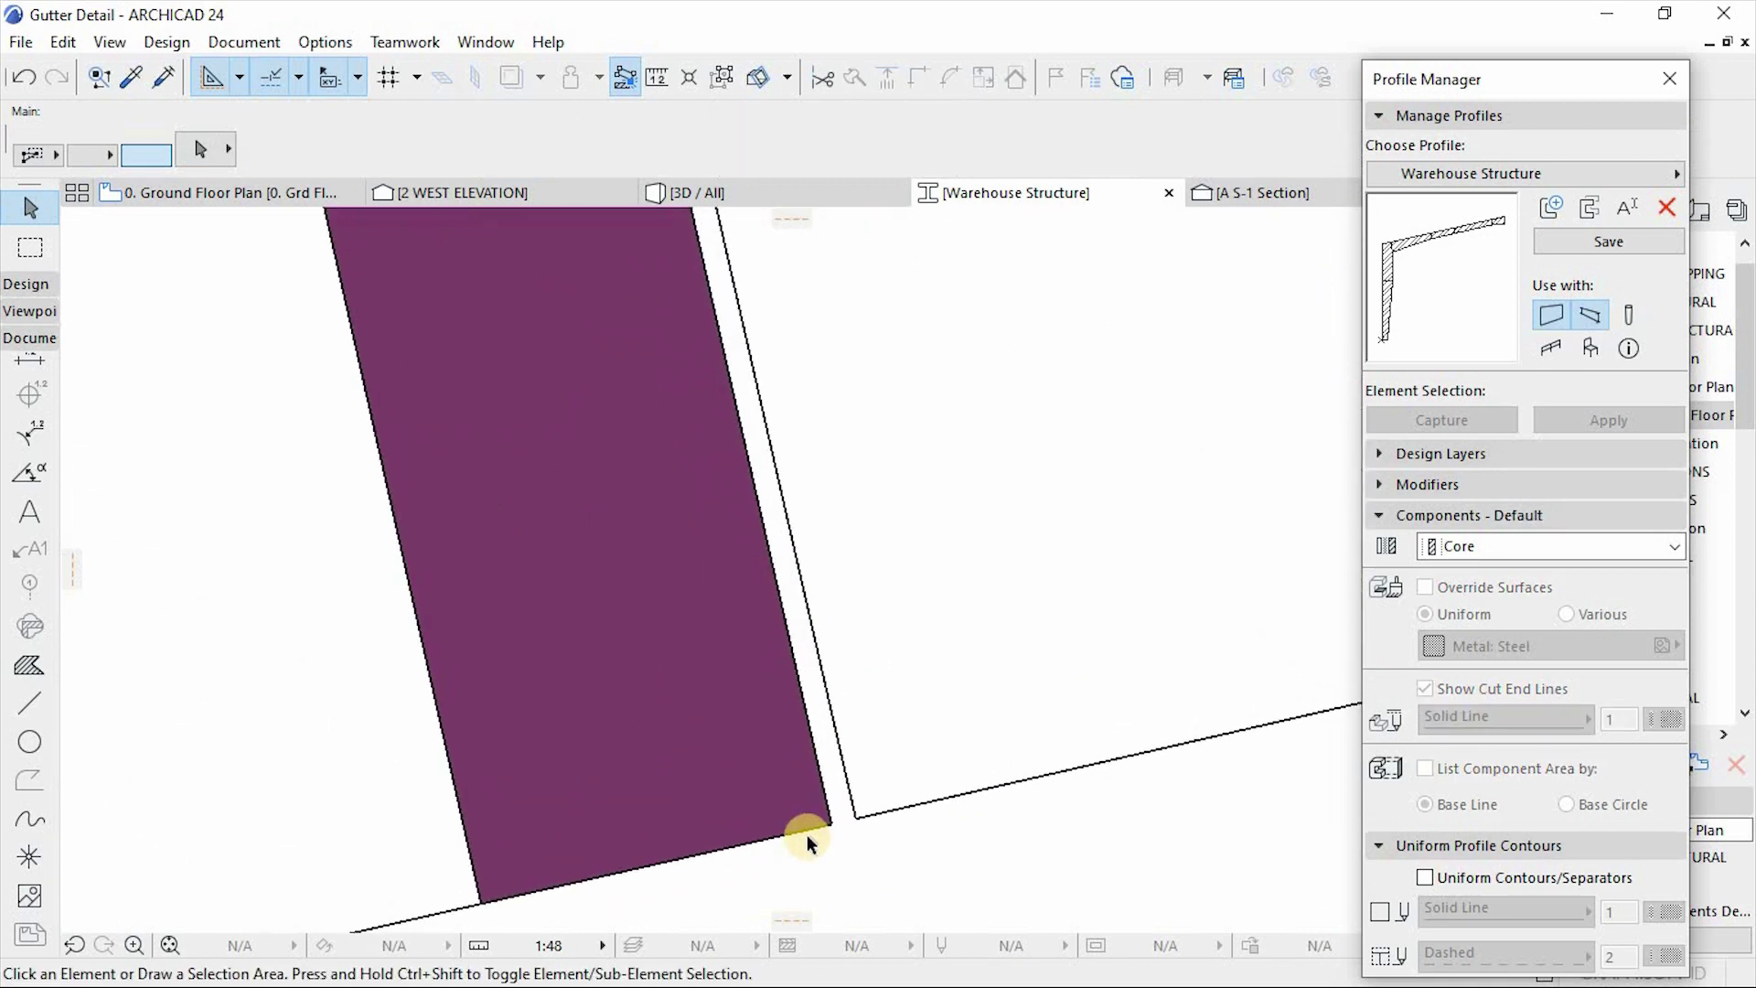
left_click(808, 840)
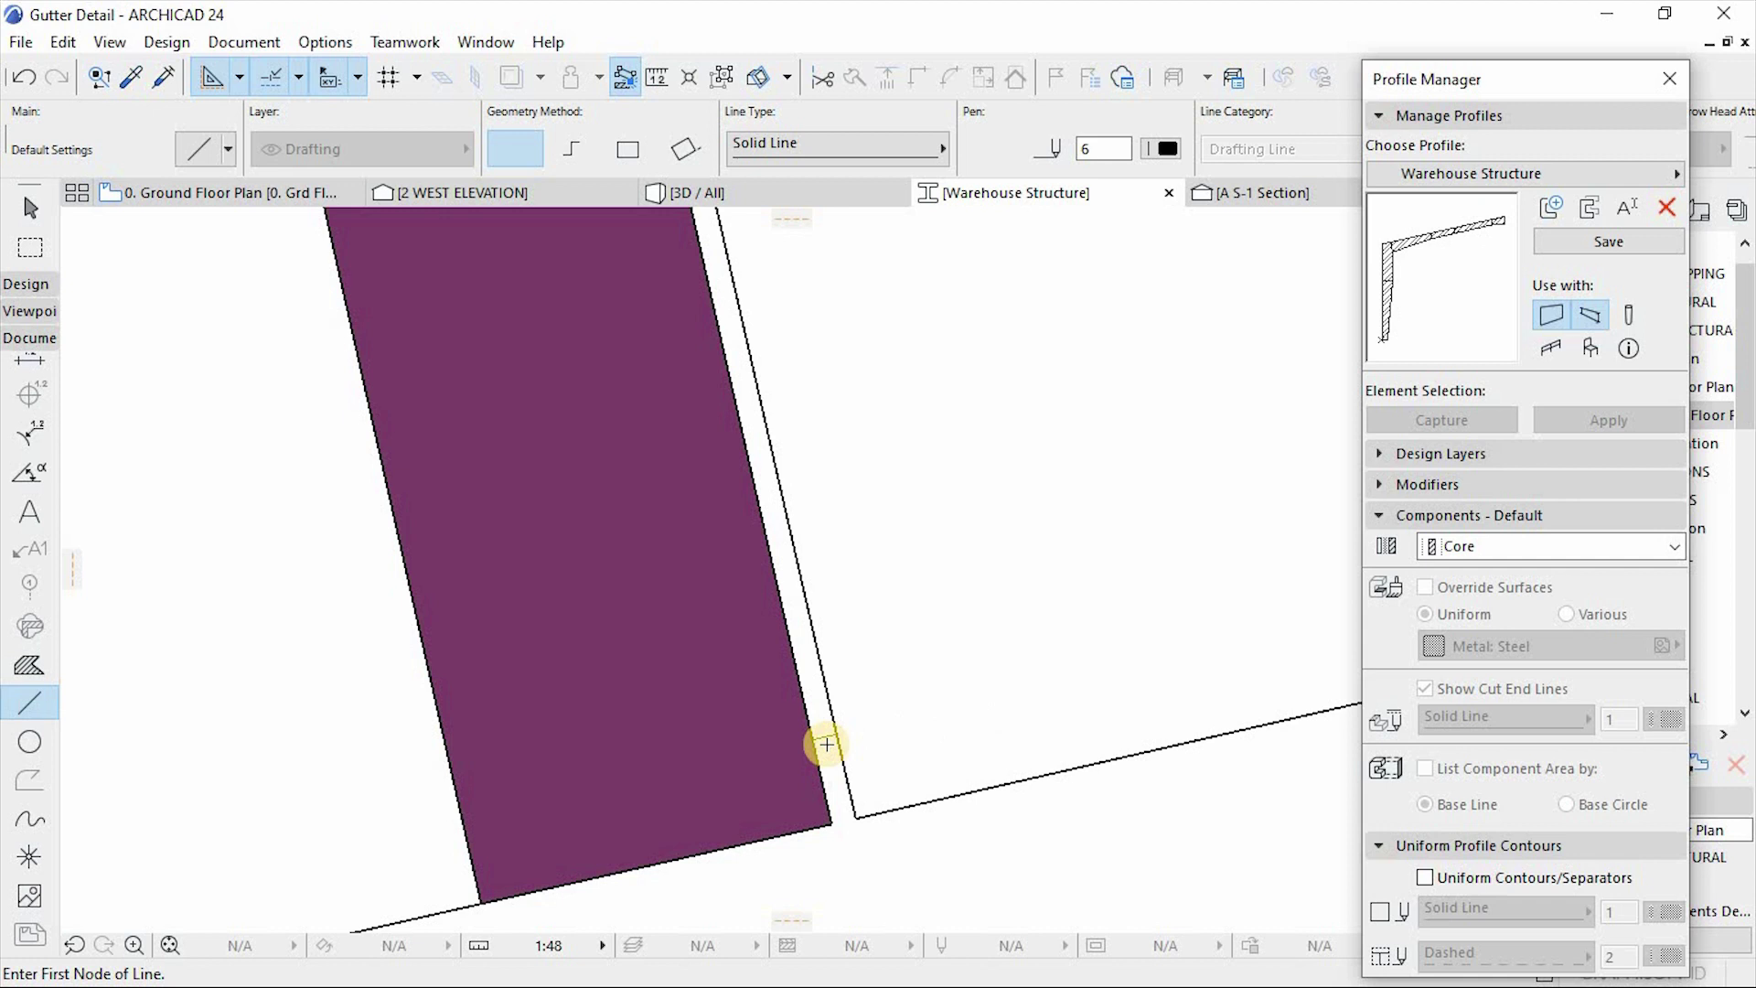
key("Escape")
Step: Mirror a copy of the Steel Framing end plate about the middle of the joint gap onto the next rafter segment
left_click(692, 723)
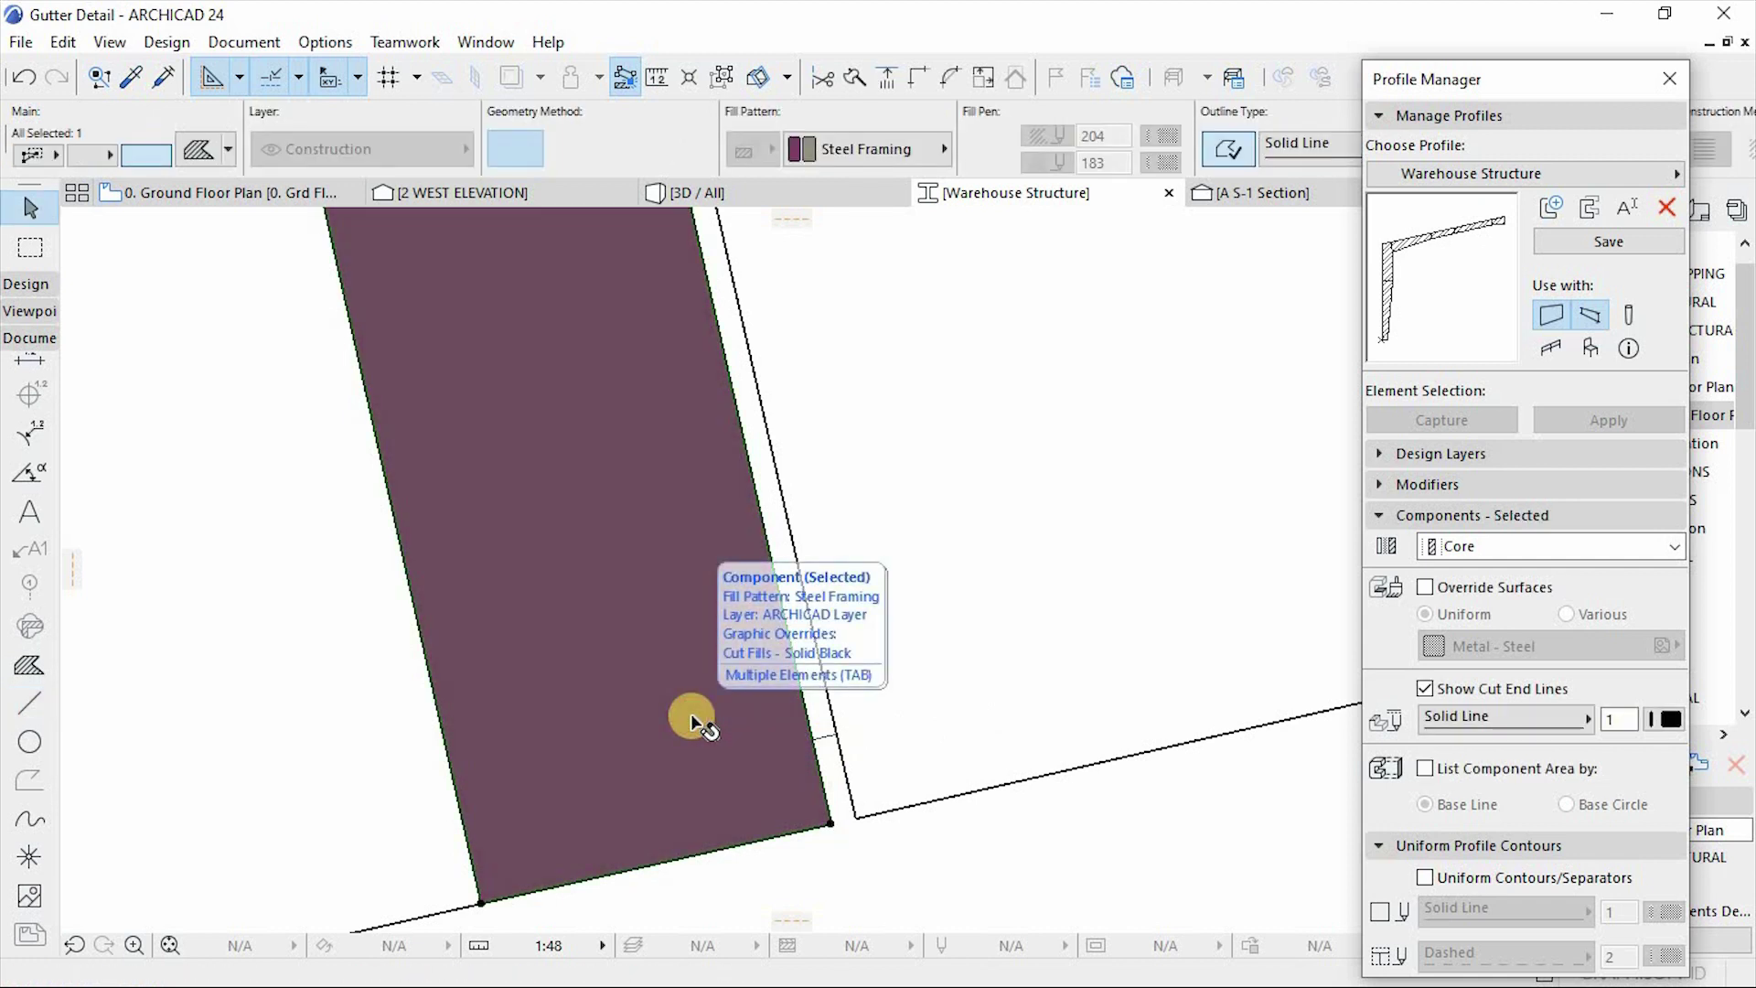
left_click(827, 739)
left_click(780, 548)
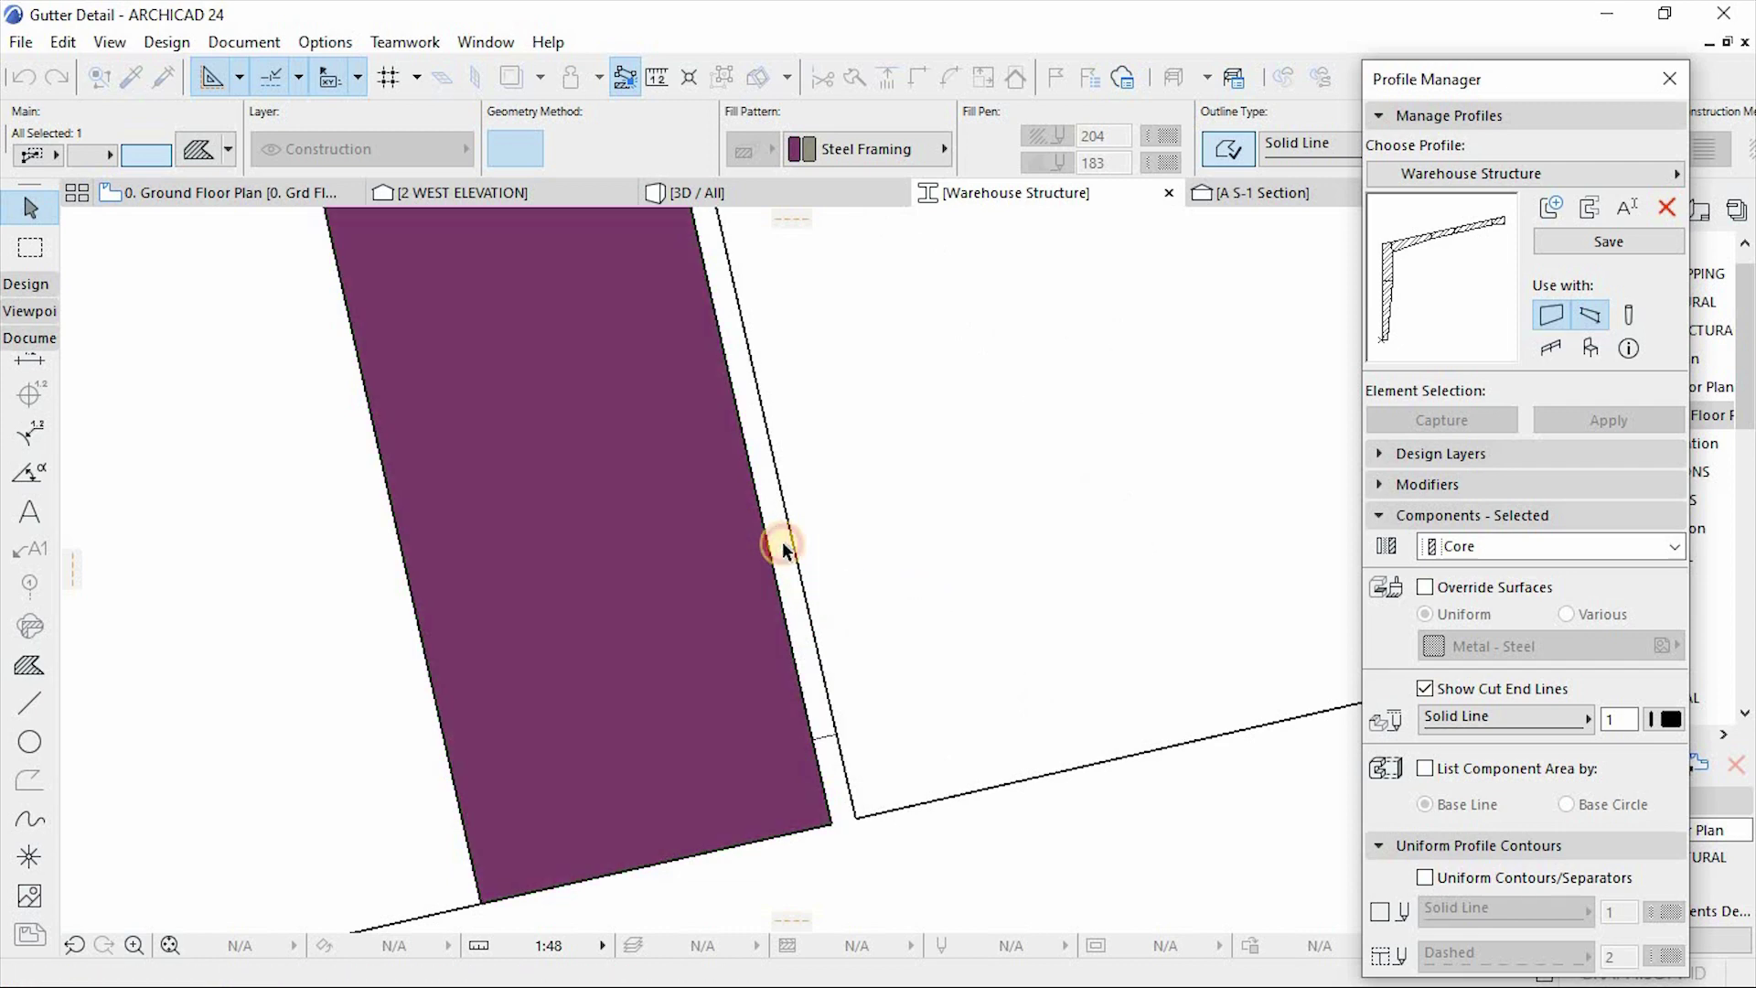
scroll(827, 738, "down", 4)
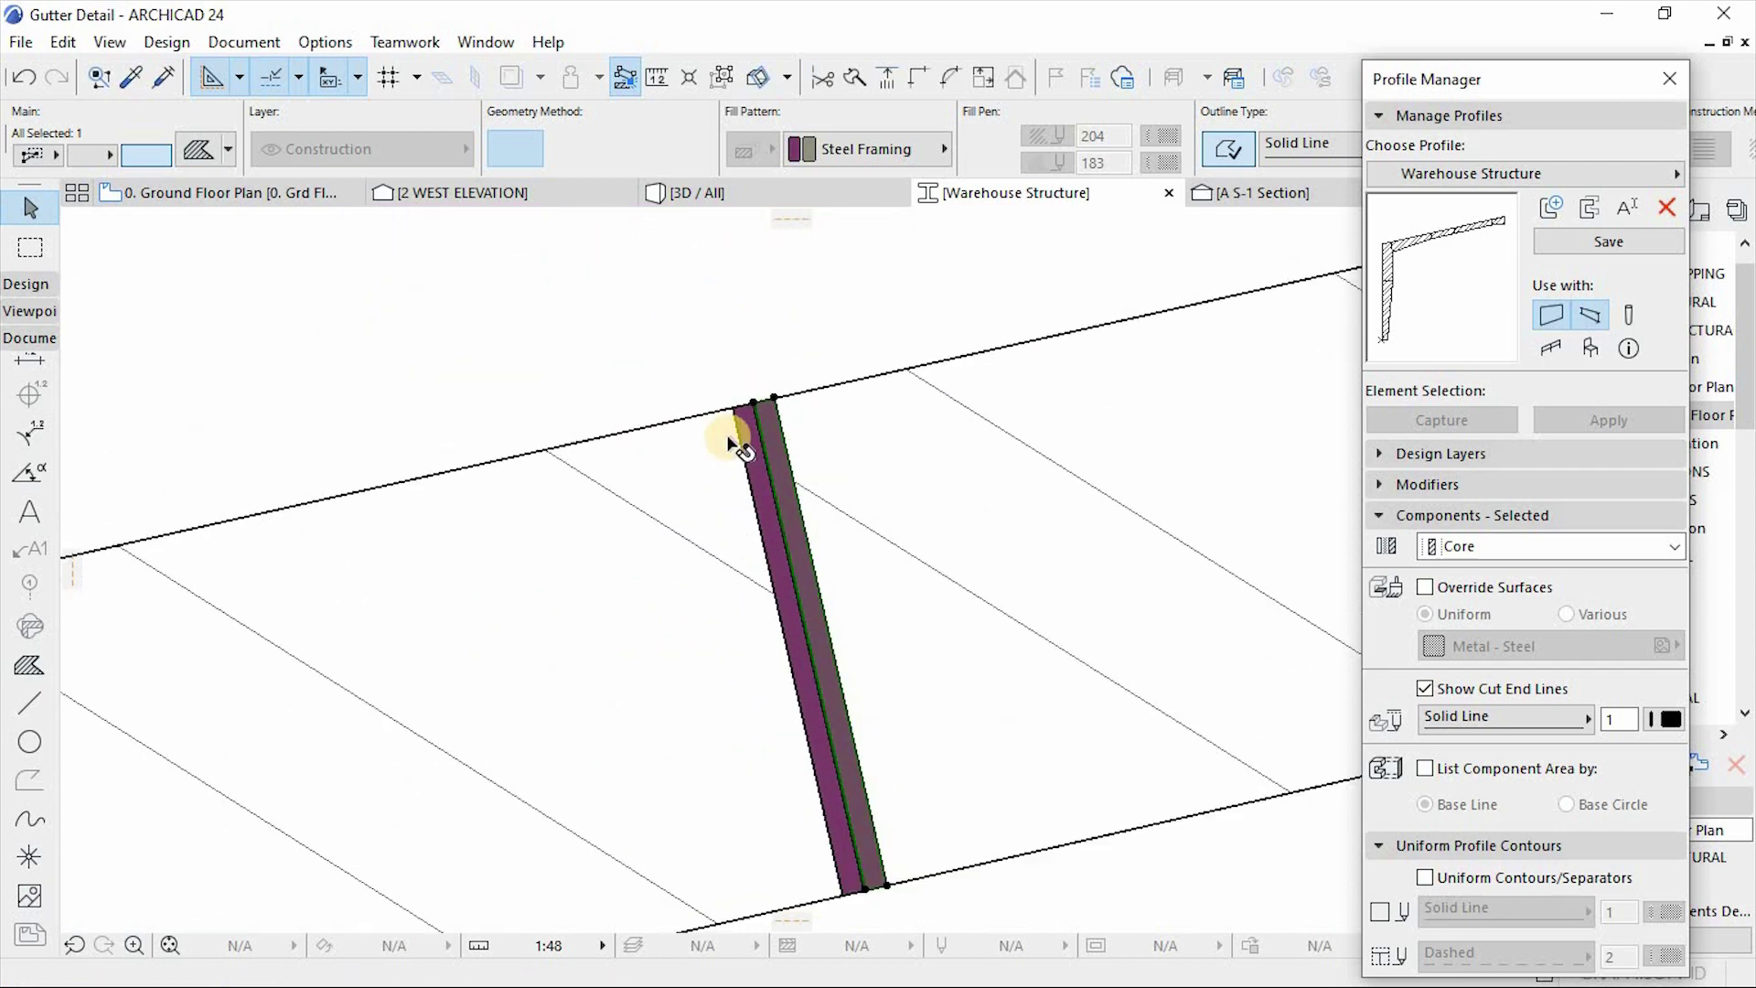
scroll(798, 512, "up", 4)
scroll(798, 512, "up", 2)
scroll(756, 331, "down", 5)
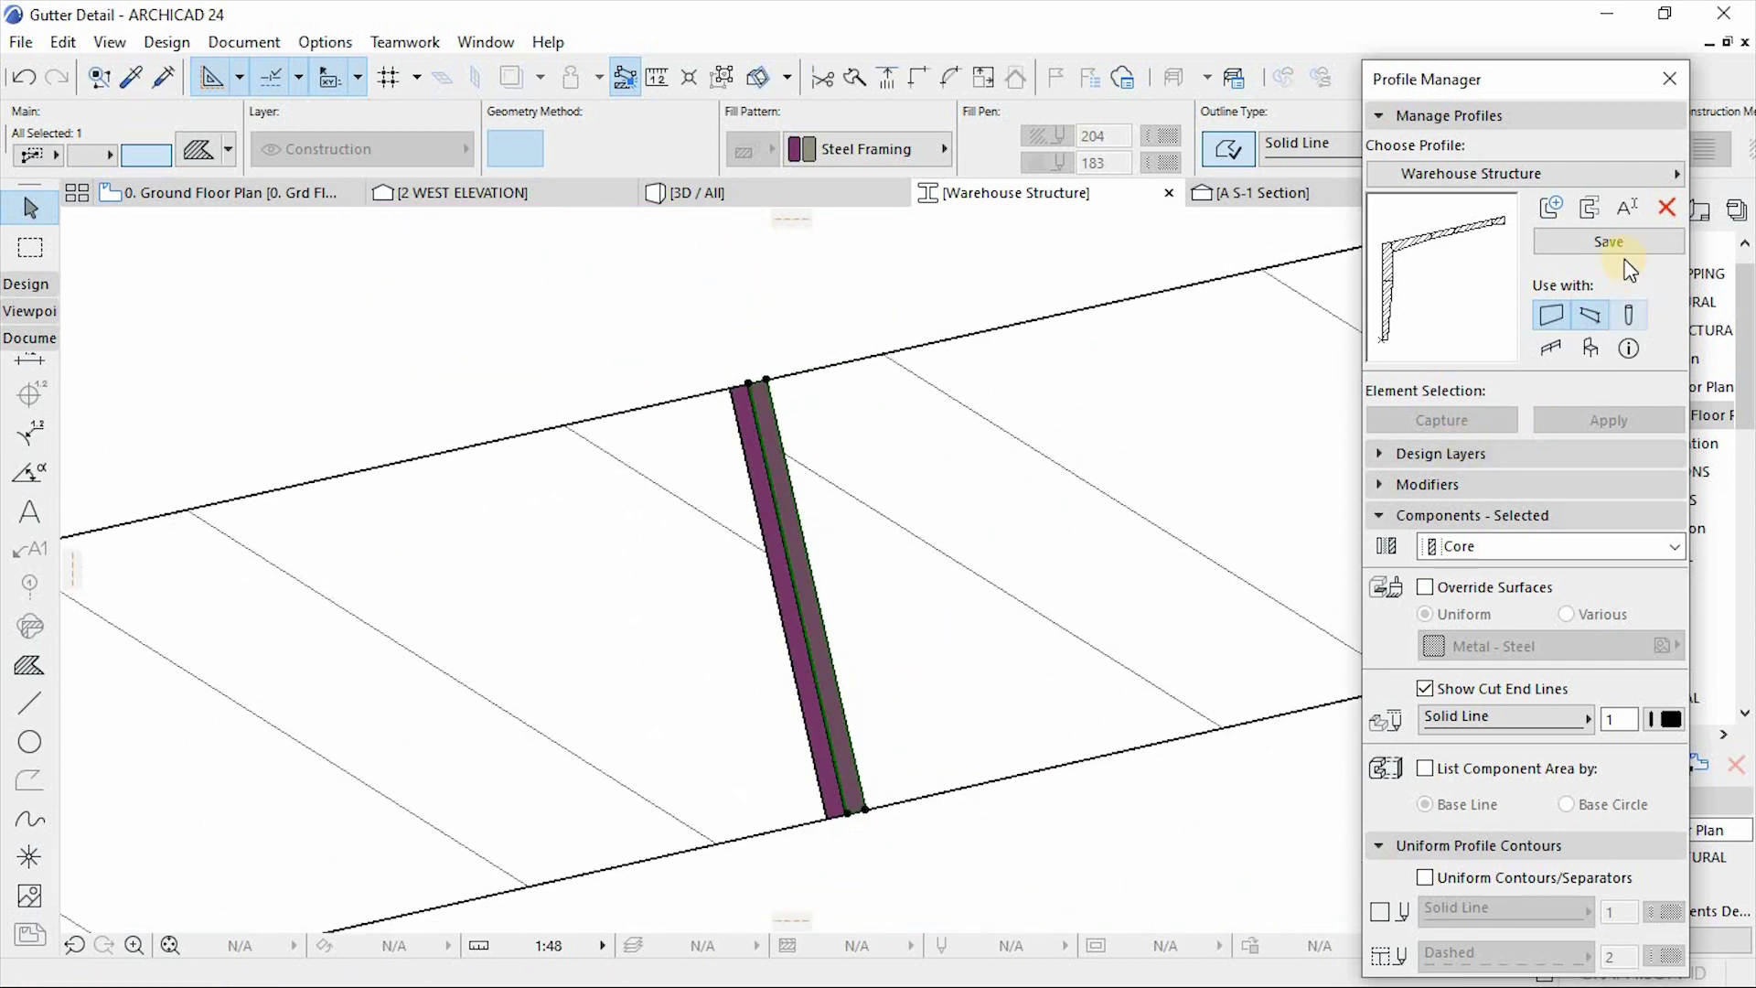
Step: Save the Warehouse Structure profile, check the frames in the 3D view, and return to the profile editor
left_click(544, 283)
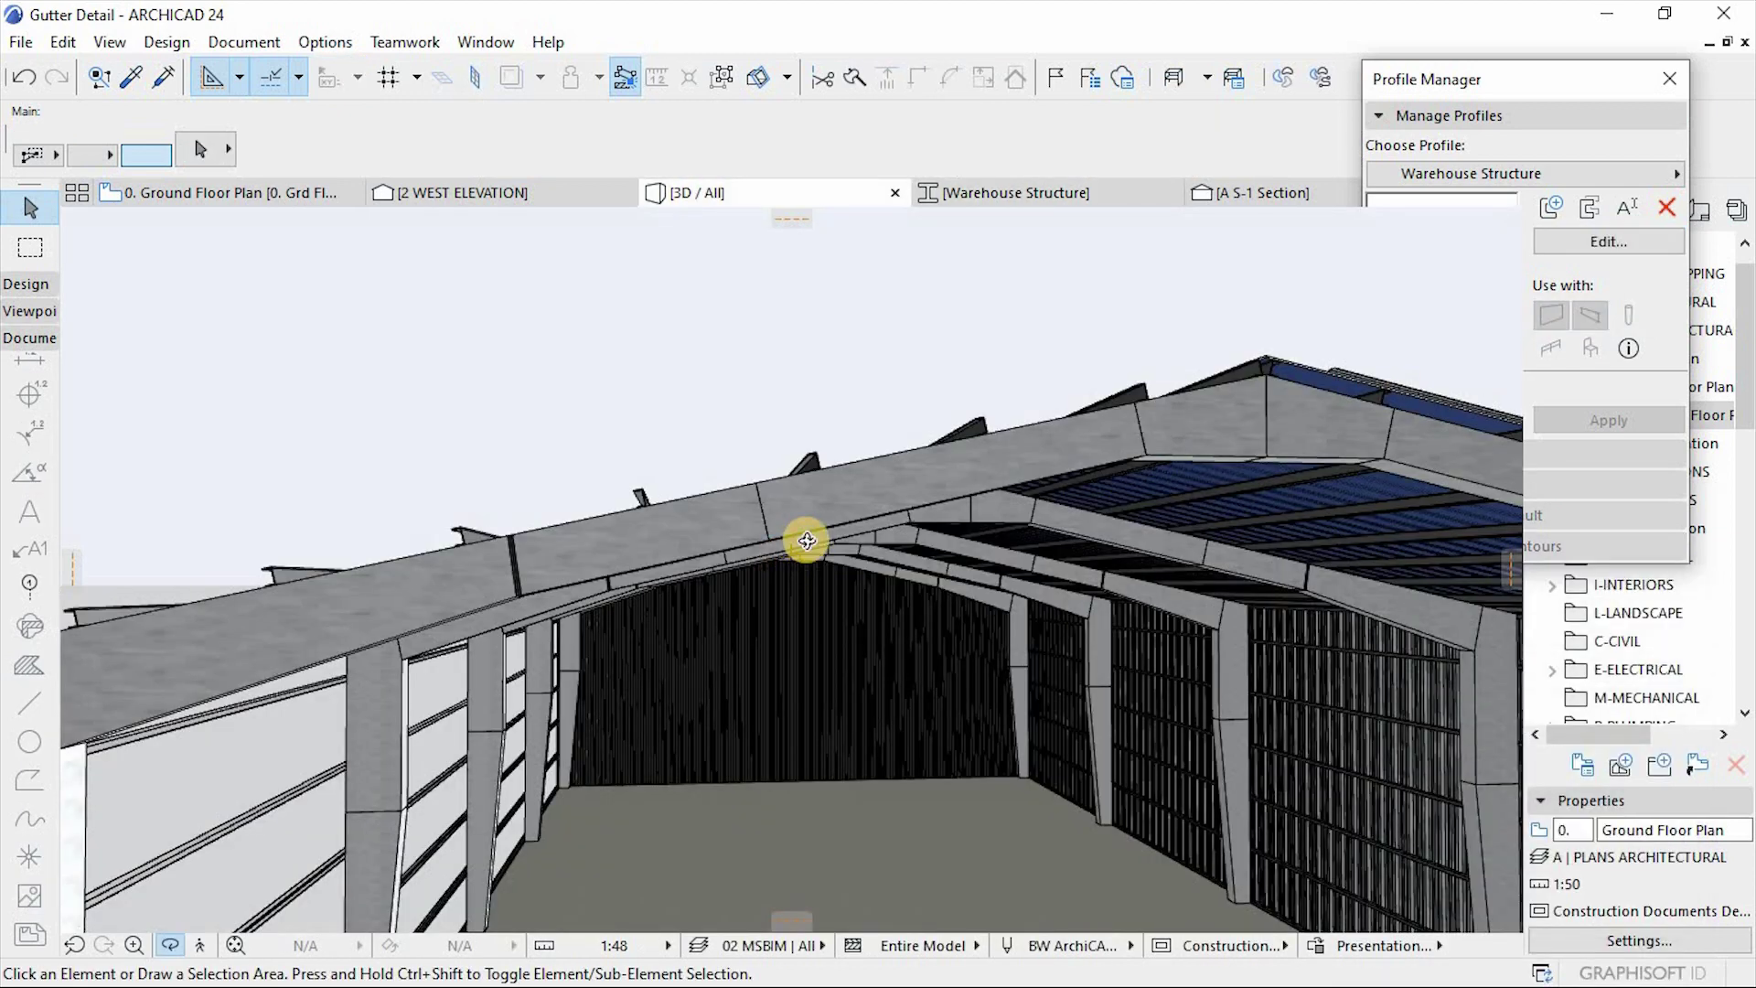
middle_click_drag(714, 509, 914, 218, "shift")
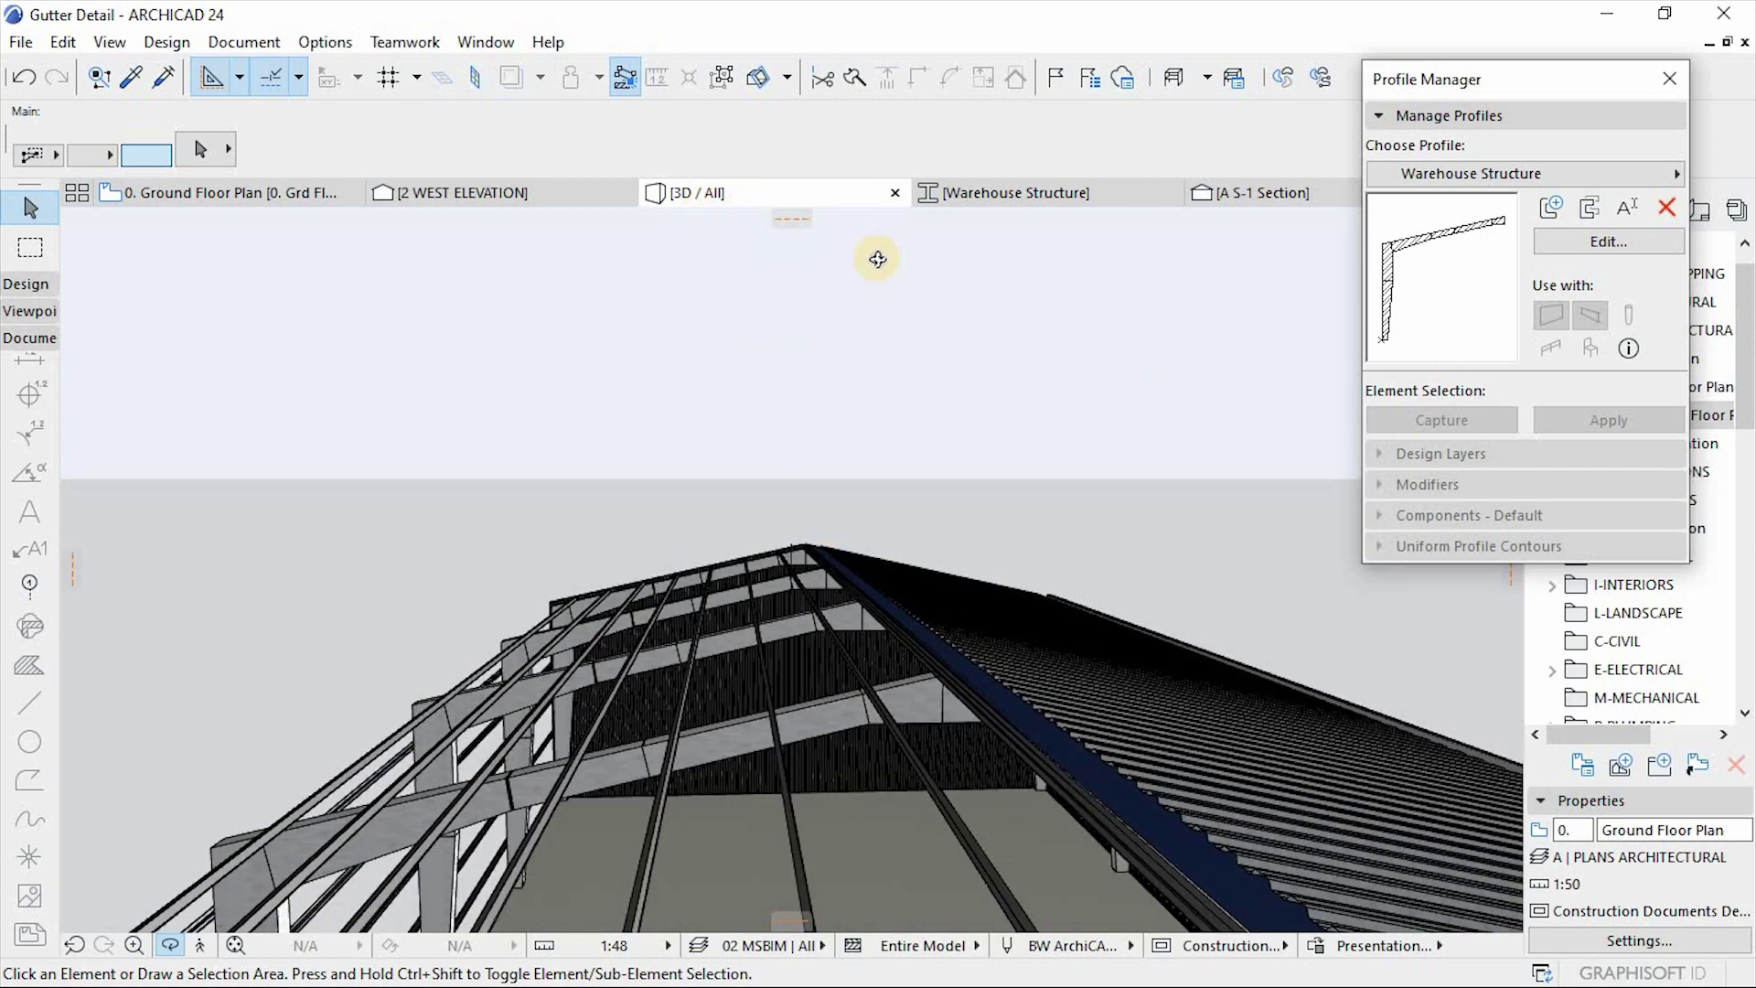
left_click(1006, 192)
Step: Offset the joint edges of both Metal: Steel rafter segments back to the outer faces of their end plates
left_click(695, 509)
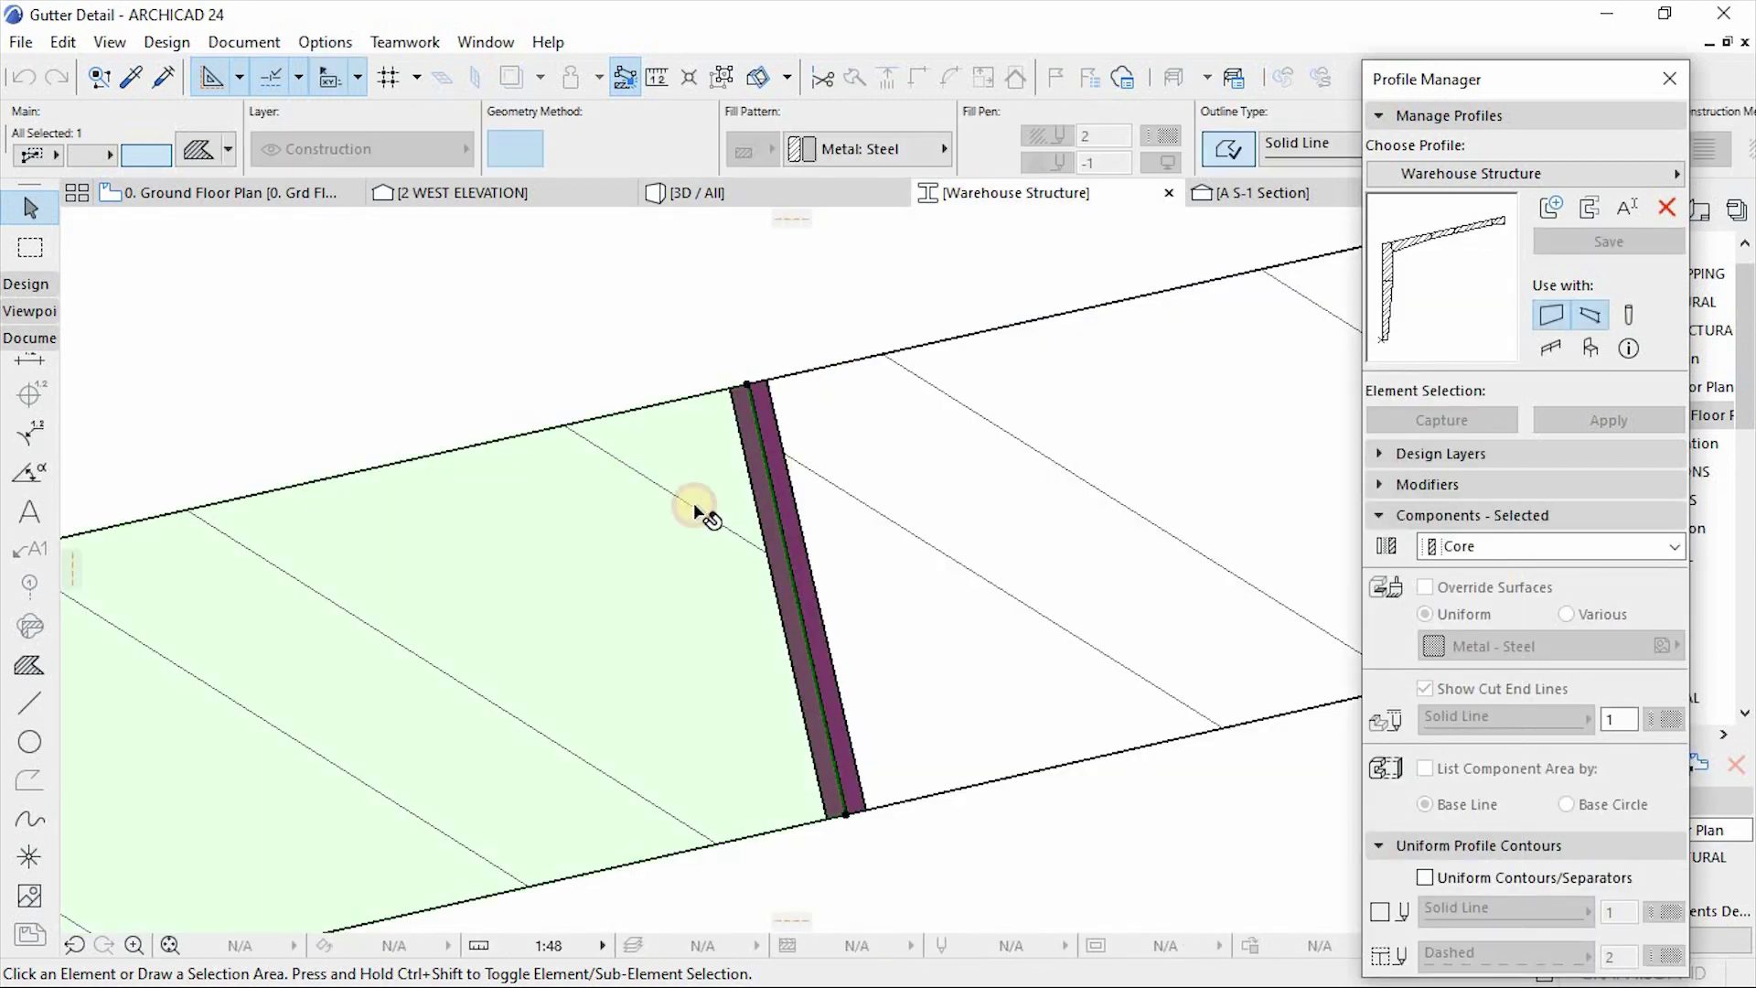
scroll(773, 364, "up", 5)
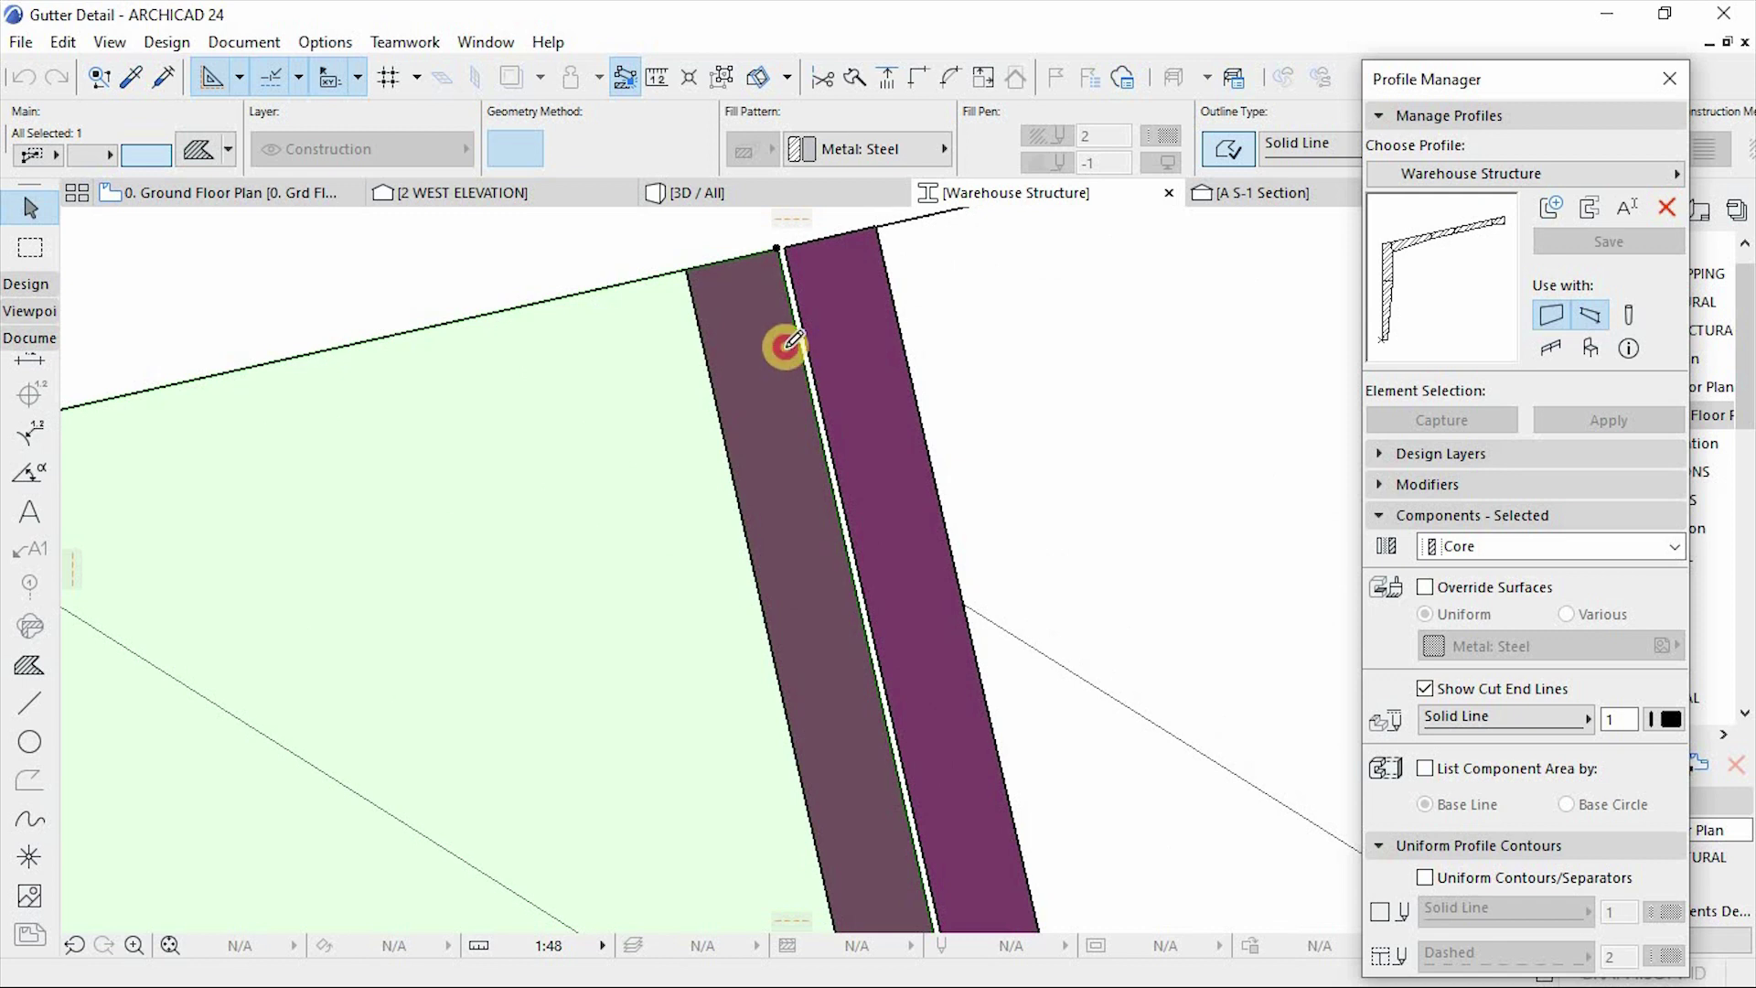
left_click(784, 345)
left_click(693, 259)
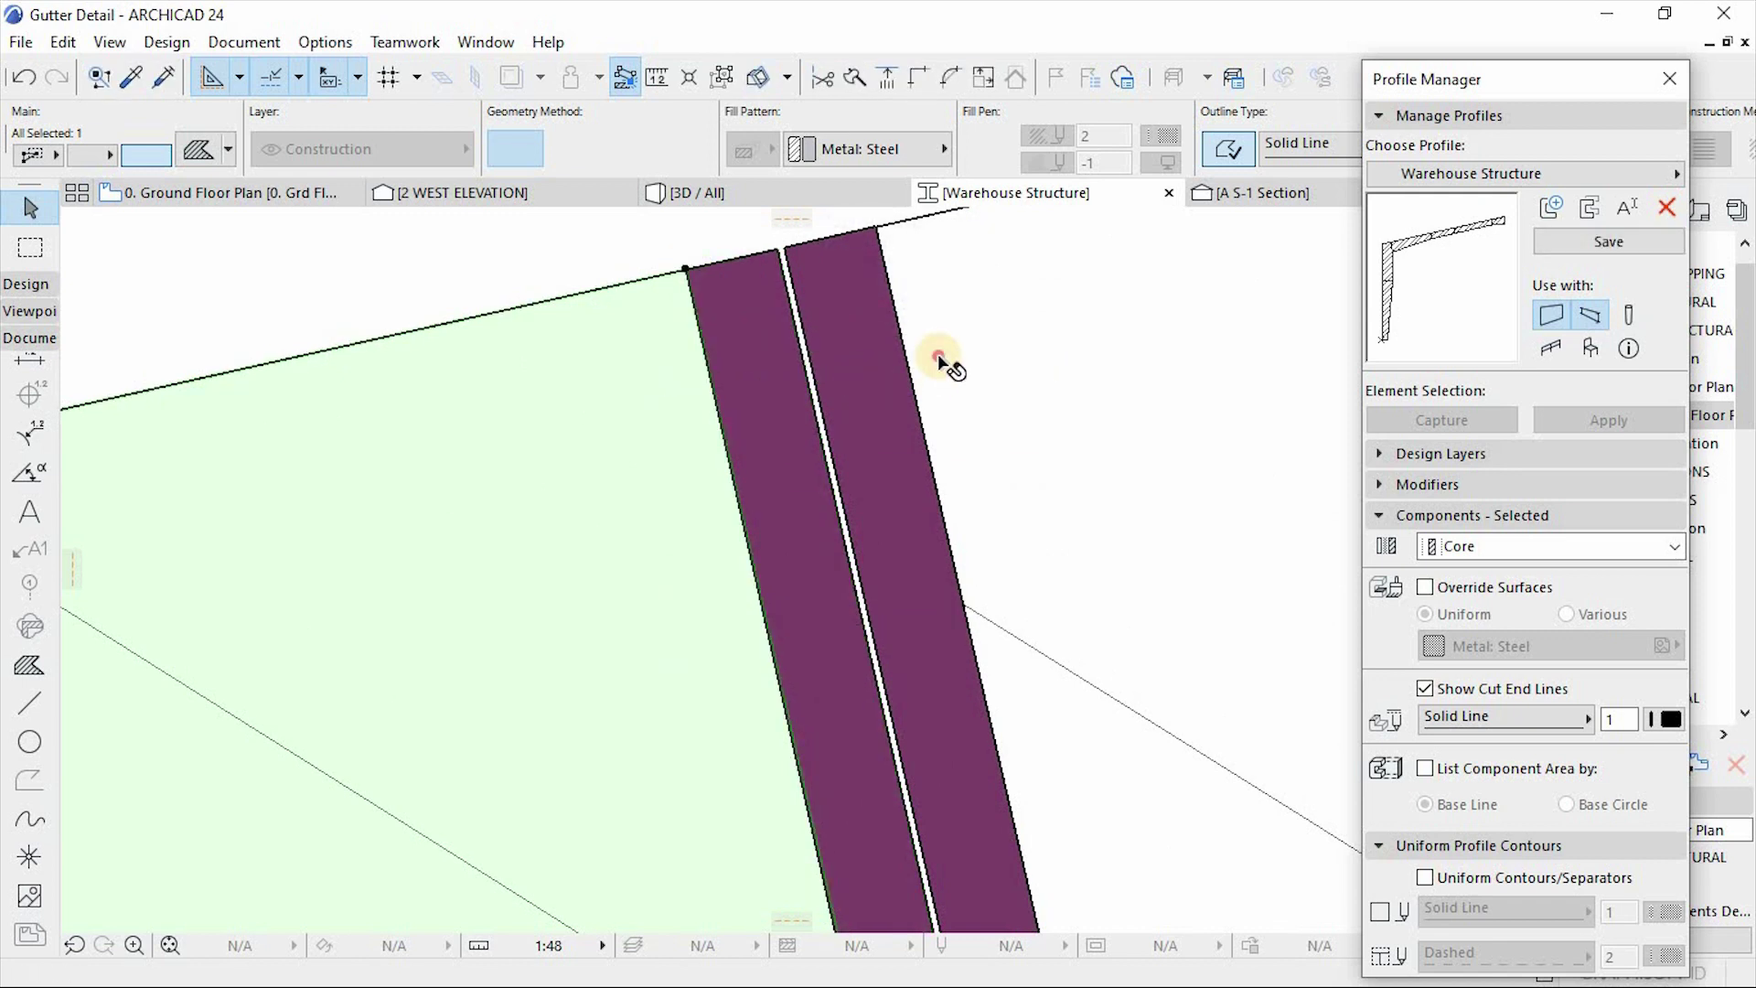
left_click(810, 410)
left_click(818, 401)
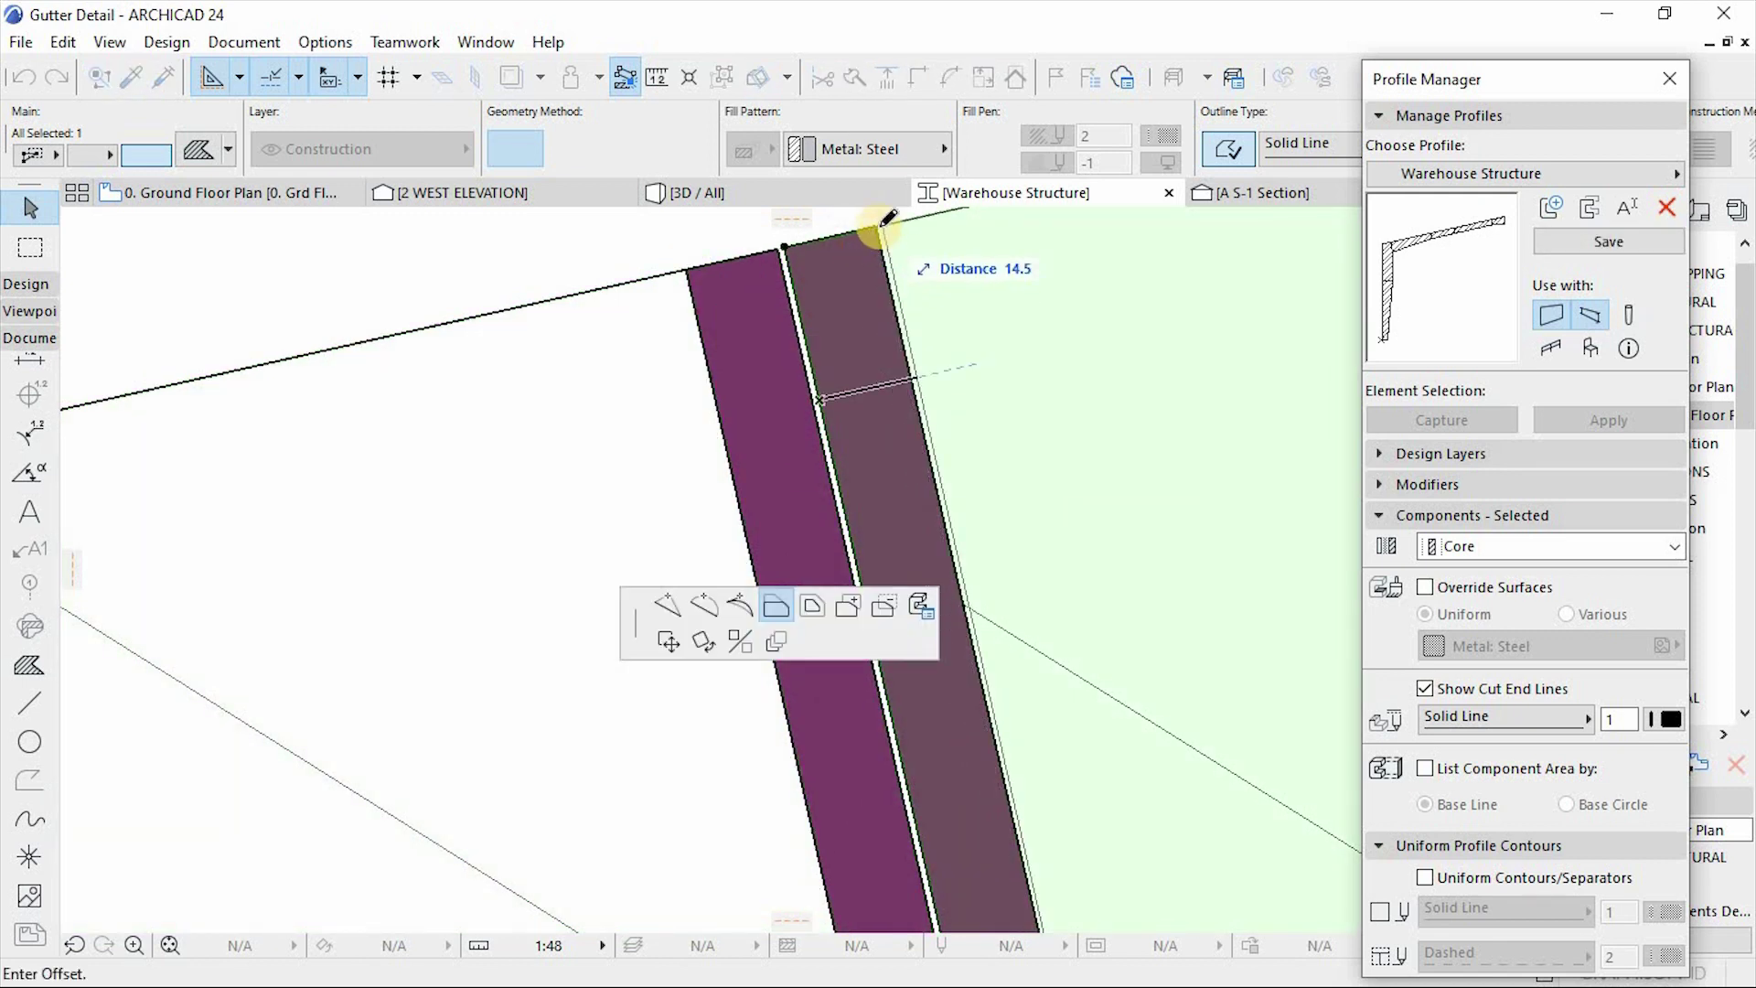
left_click(877, 226)
Step: Move the lower joint corners of both rafter segments to the outer bottom corners of their end plates
scroll(784, 393, "down", 5)
scroll(845, 727, "up", 4)
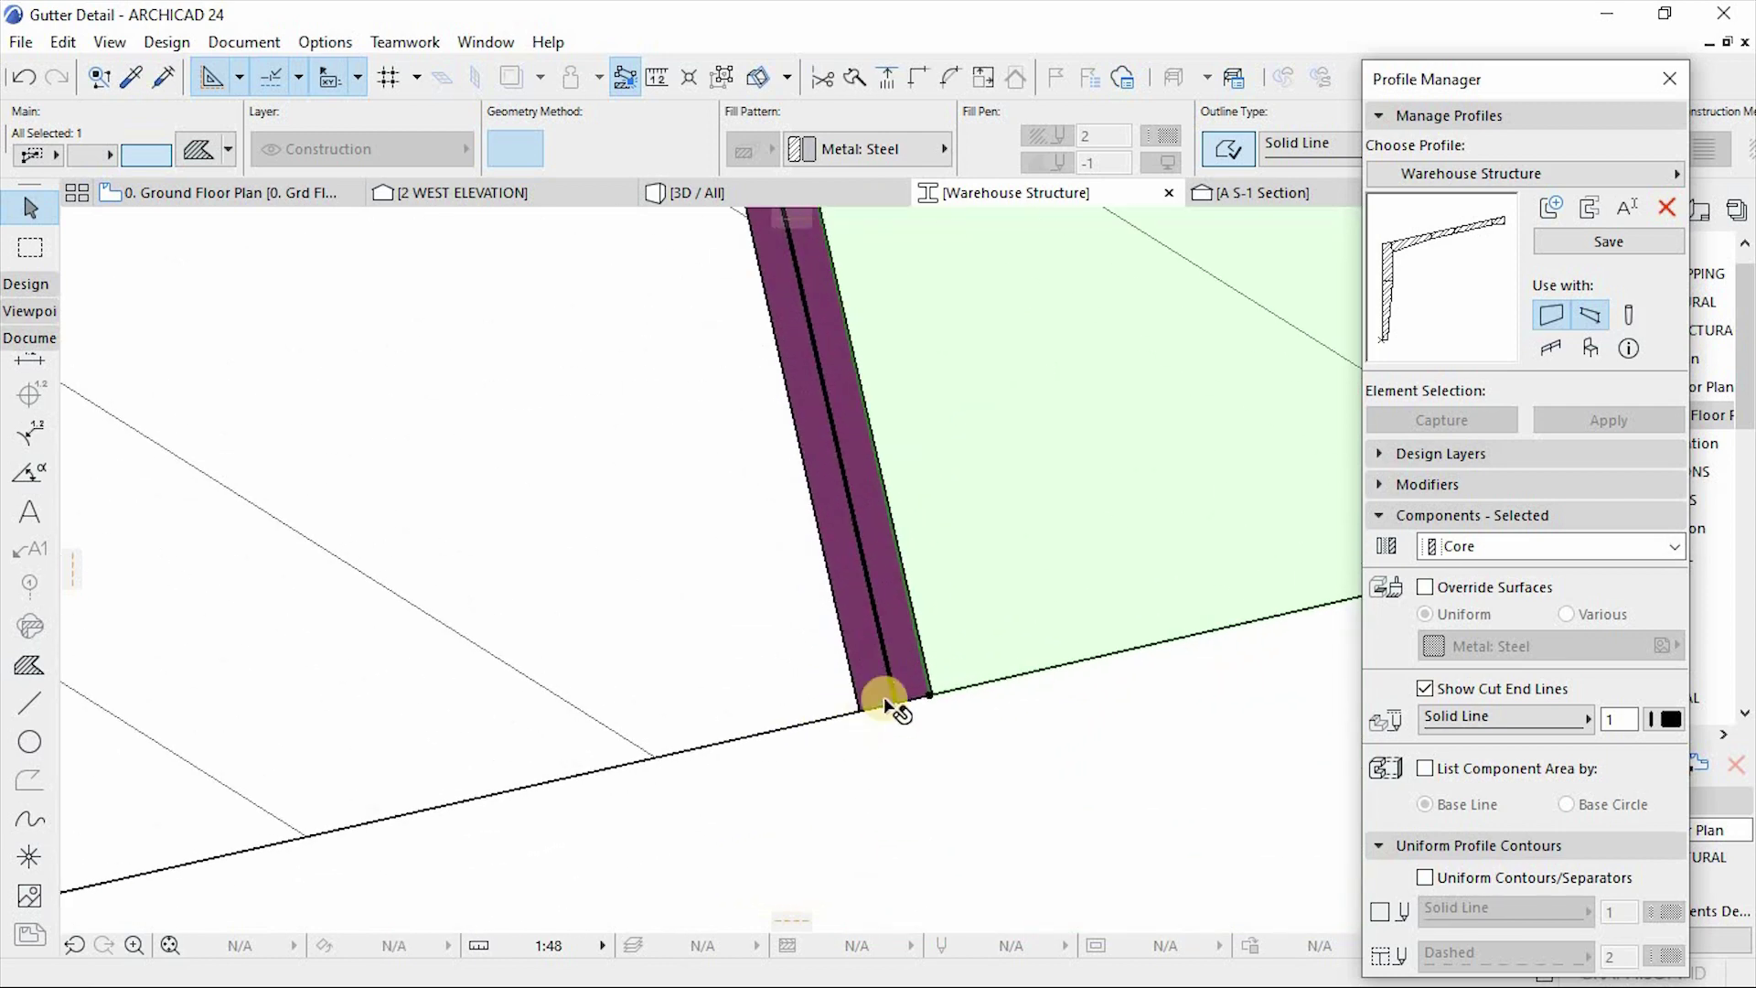
scroll(1036, 651, "up", 5)
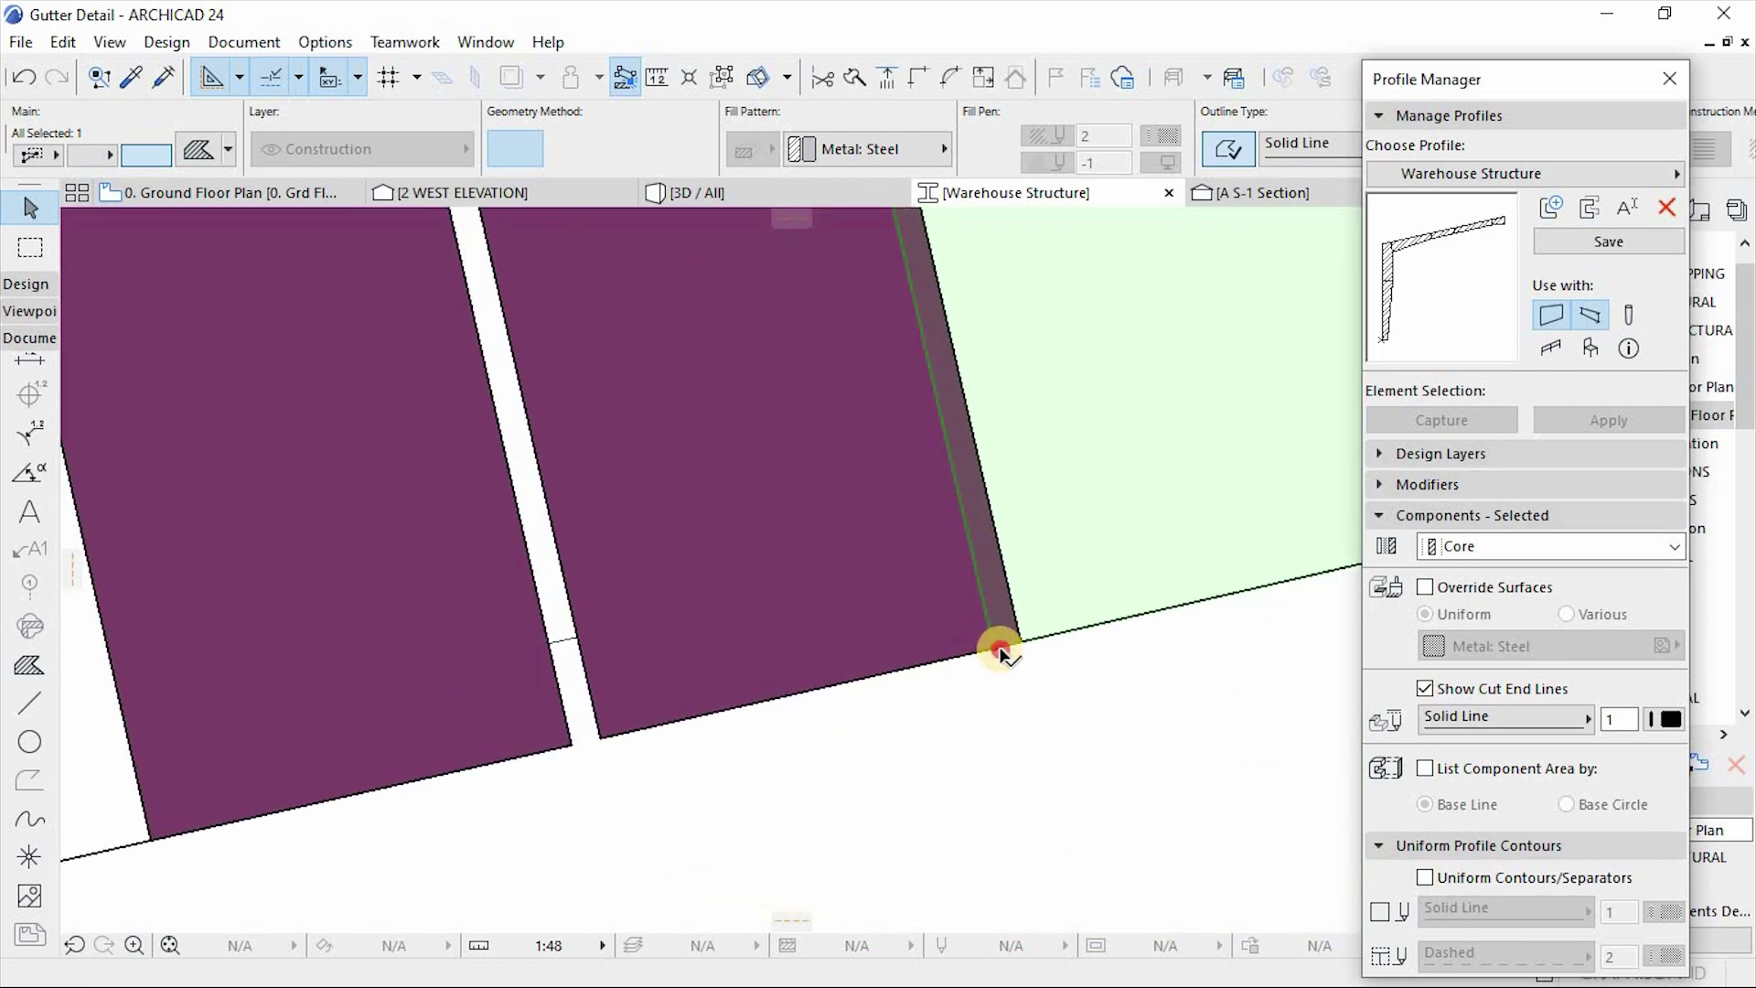
left_click(1001, 649)
left_click(1019, 641)
scroll(1011, 655, "down", 4)
left_click(552, 642)
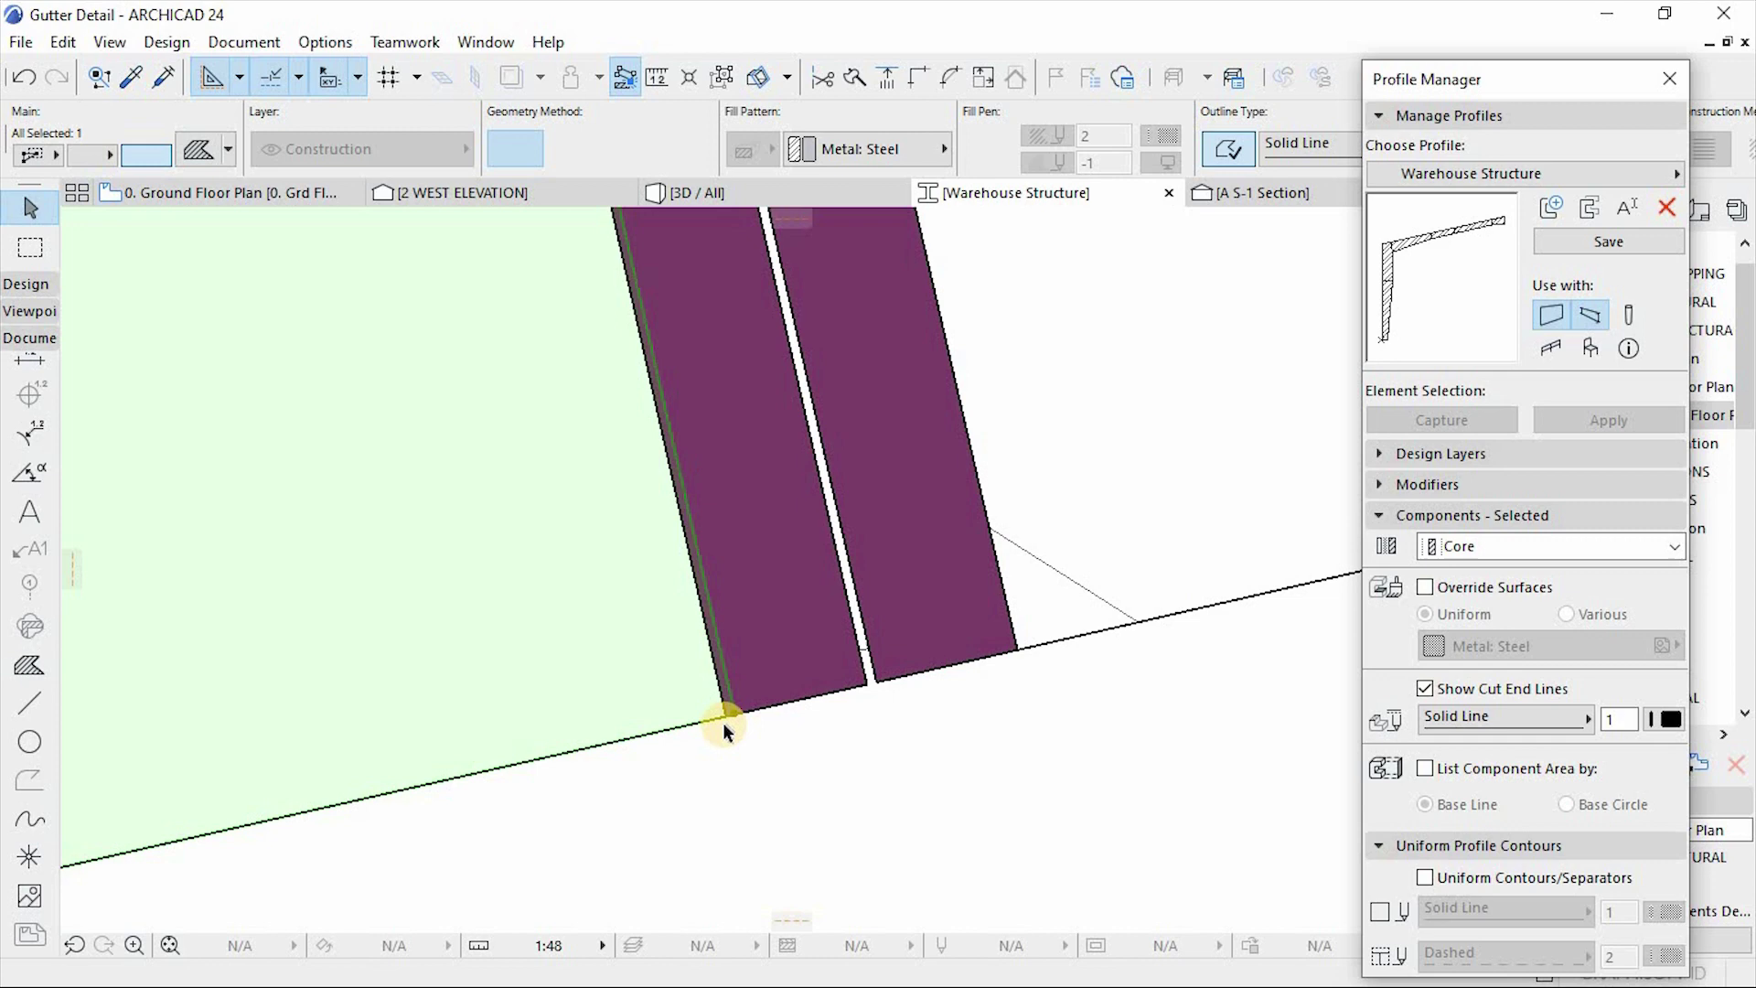
left_click(736, 714)
scroll(735, 716, "up", 3)
left_click(706, 710)
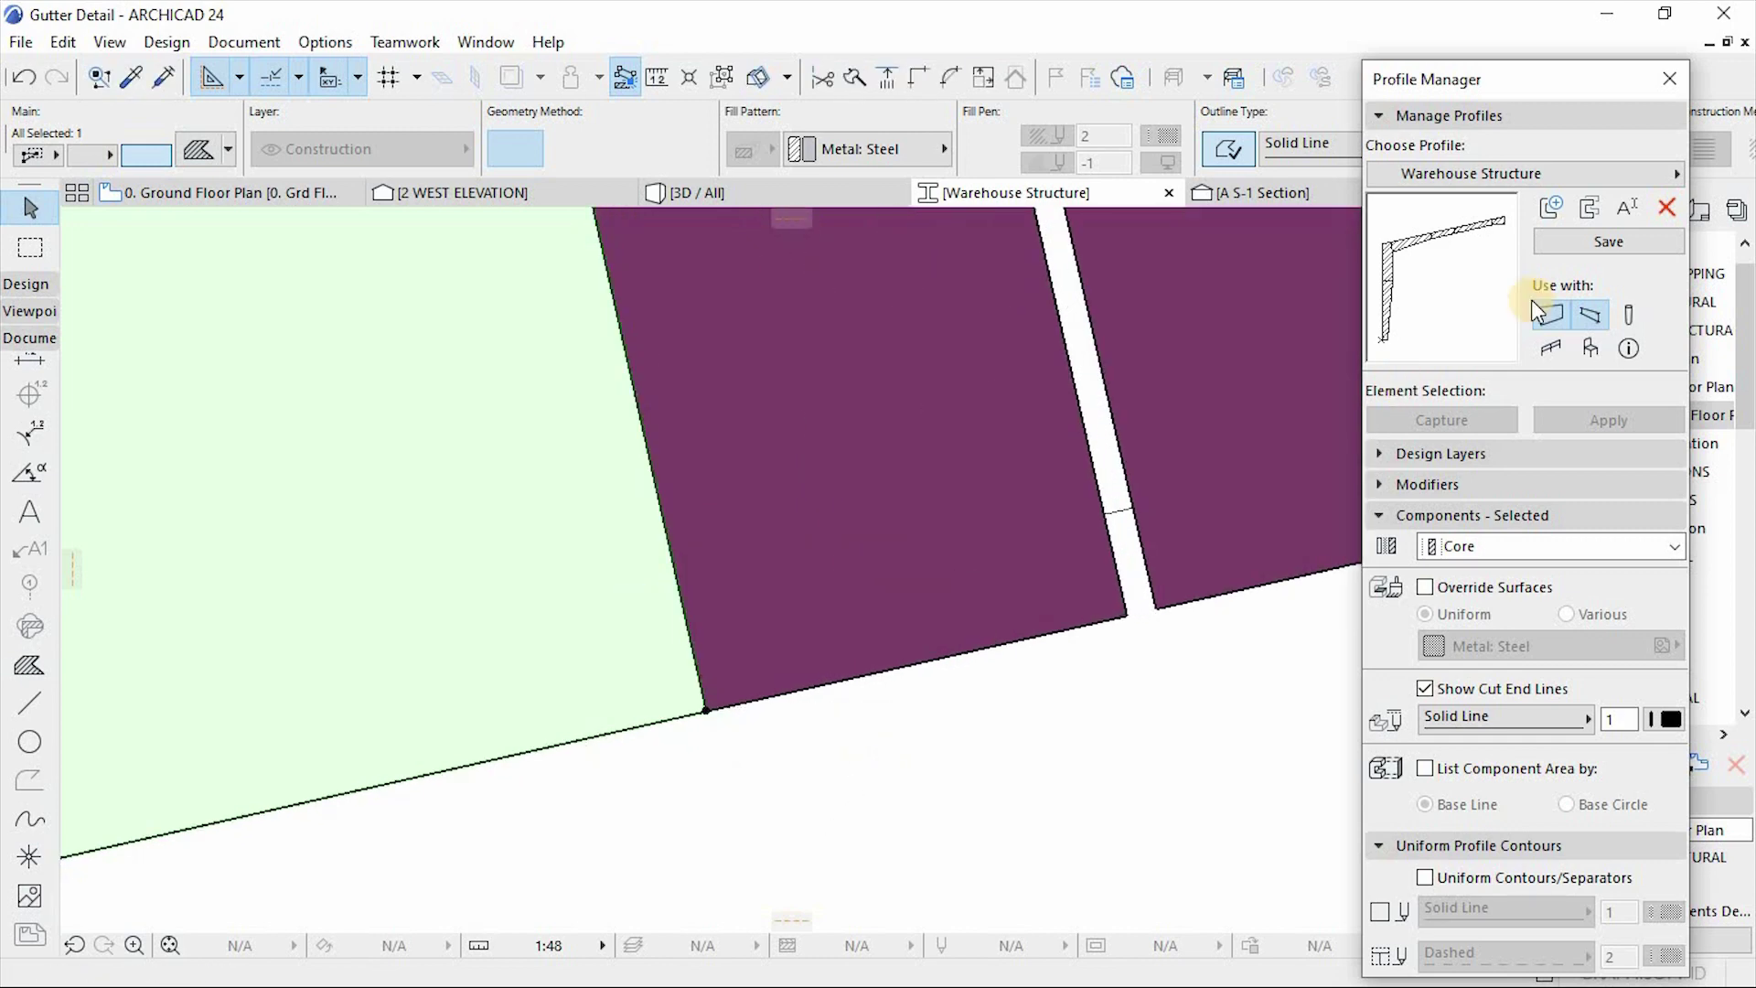
Step: Save the Warehouse Structure profile and inspect the rafter joints from several angles in the 3D view
left_click(1585, 247)
left_click(722, 192)
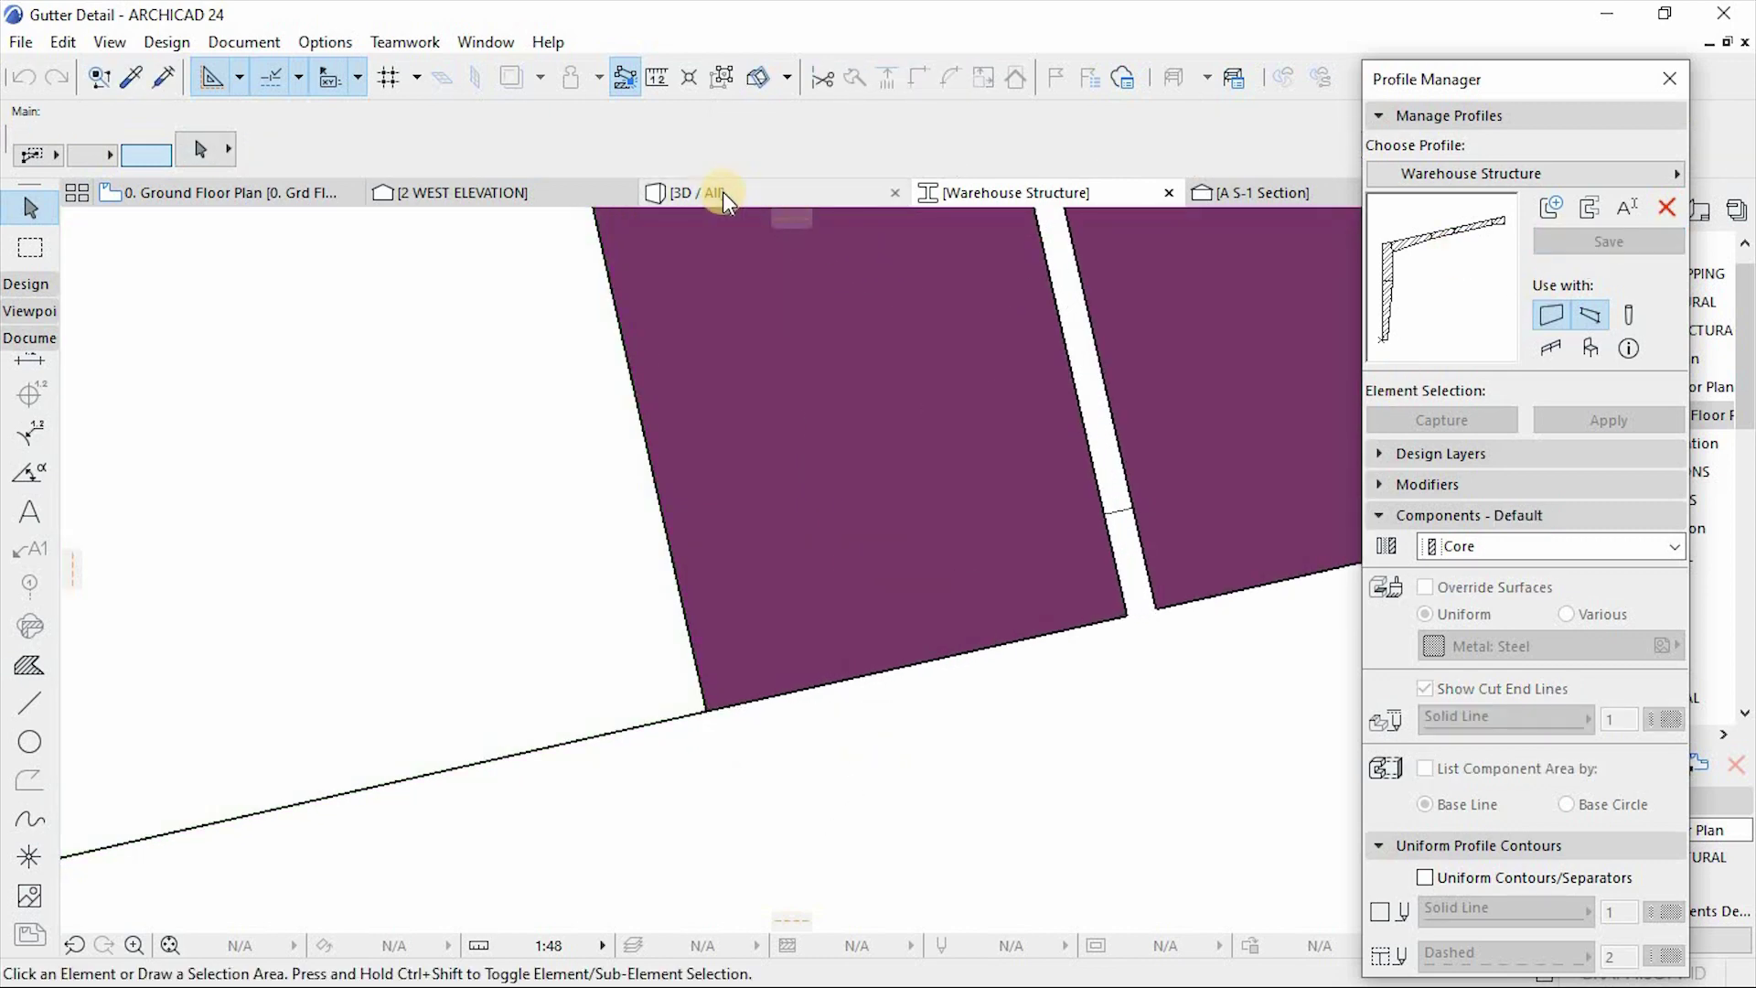
middle_click_drag(870, 406, 1001, 578, "shift")
scroll(655, 552, "up", 4)
scroll(1030, 497, "up", 10)
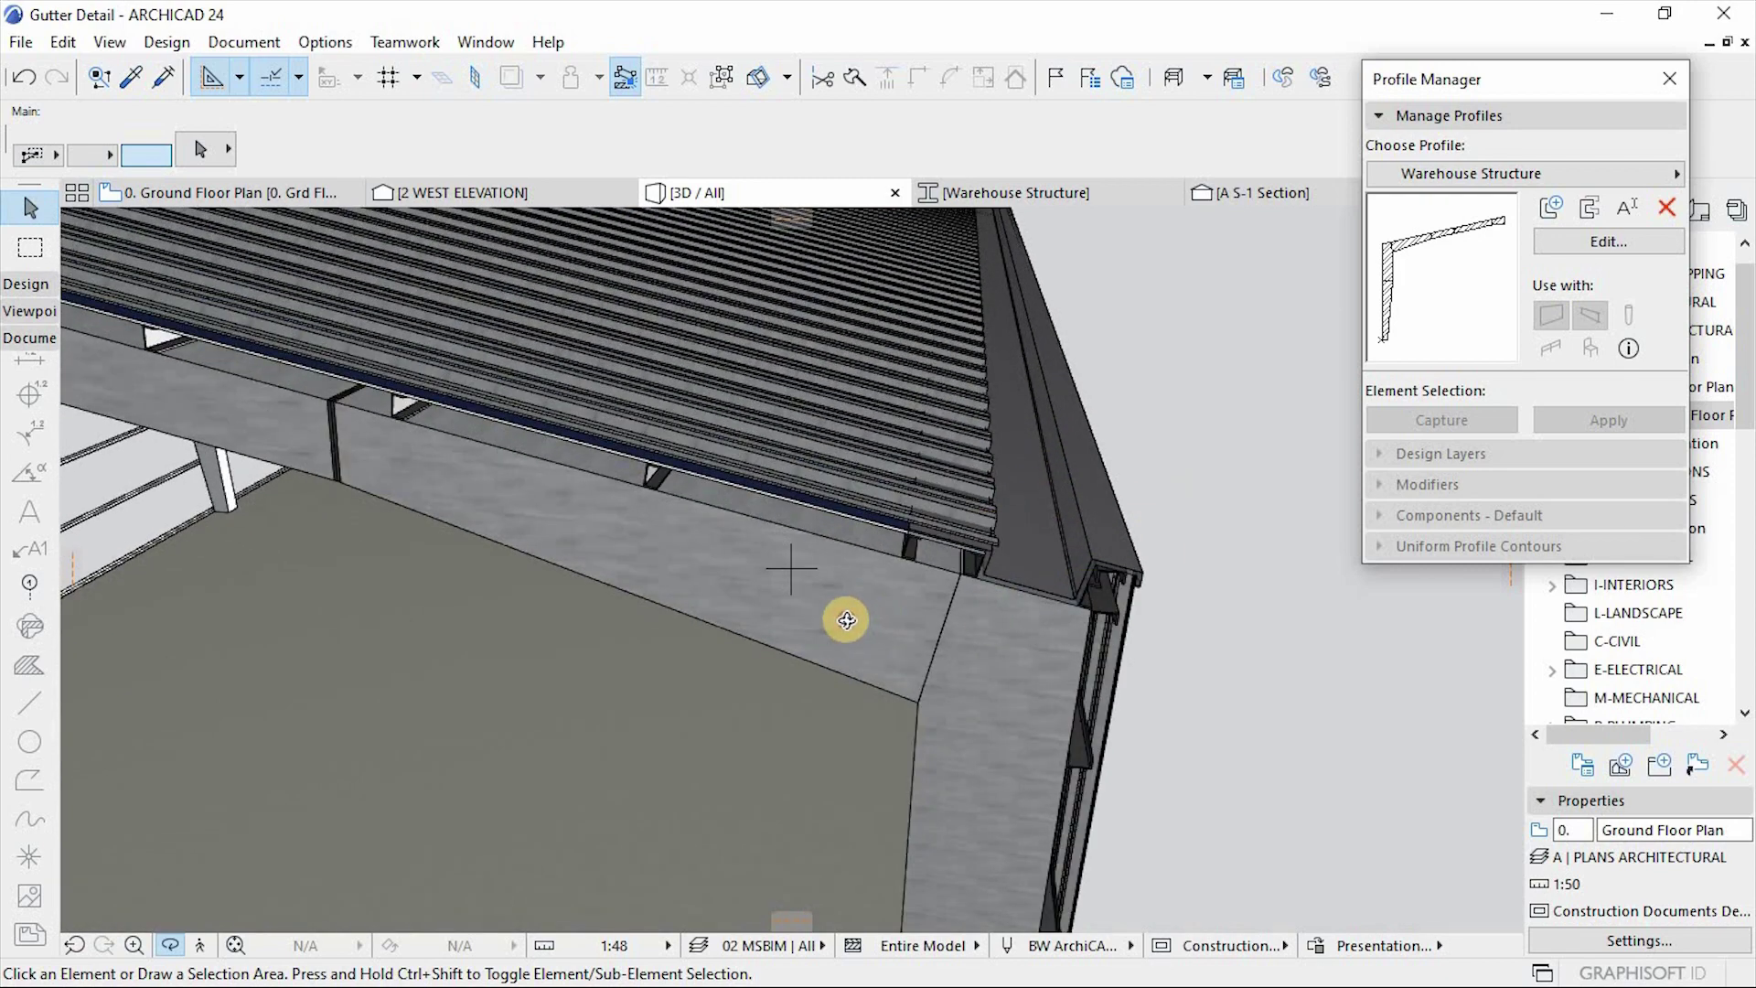
middle_click_drag(847, 620, 604, 679, "shift")
middle_click_drag(423, 646, 538, 728, "shift")
Step: Select the warehouse purlins in the 3D view and open their Warehouse Purlins profile for editing
left_click(518, 702)
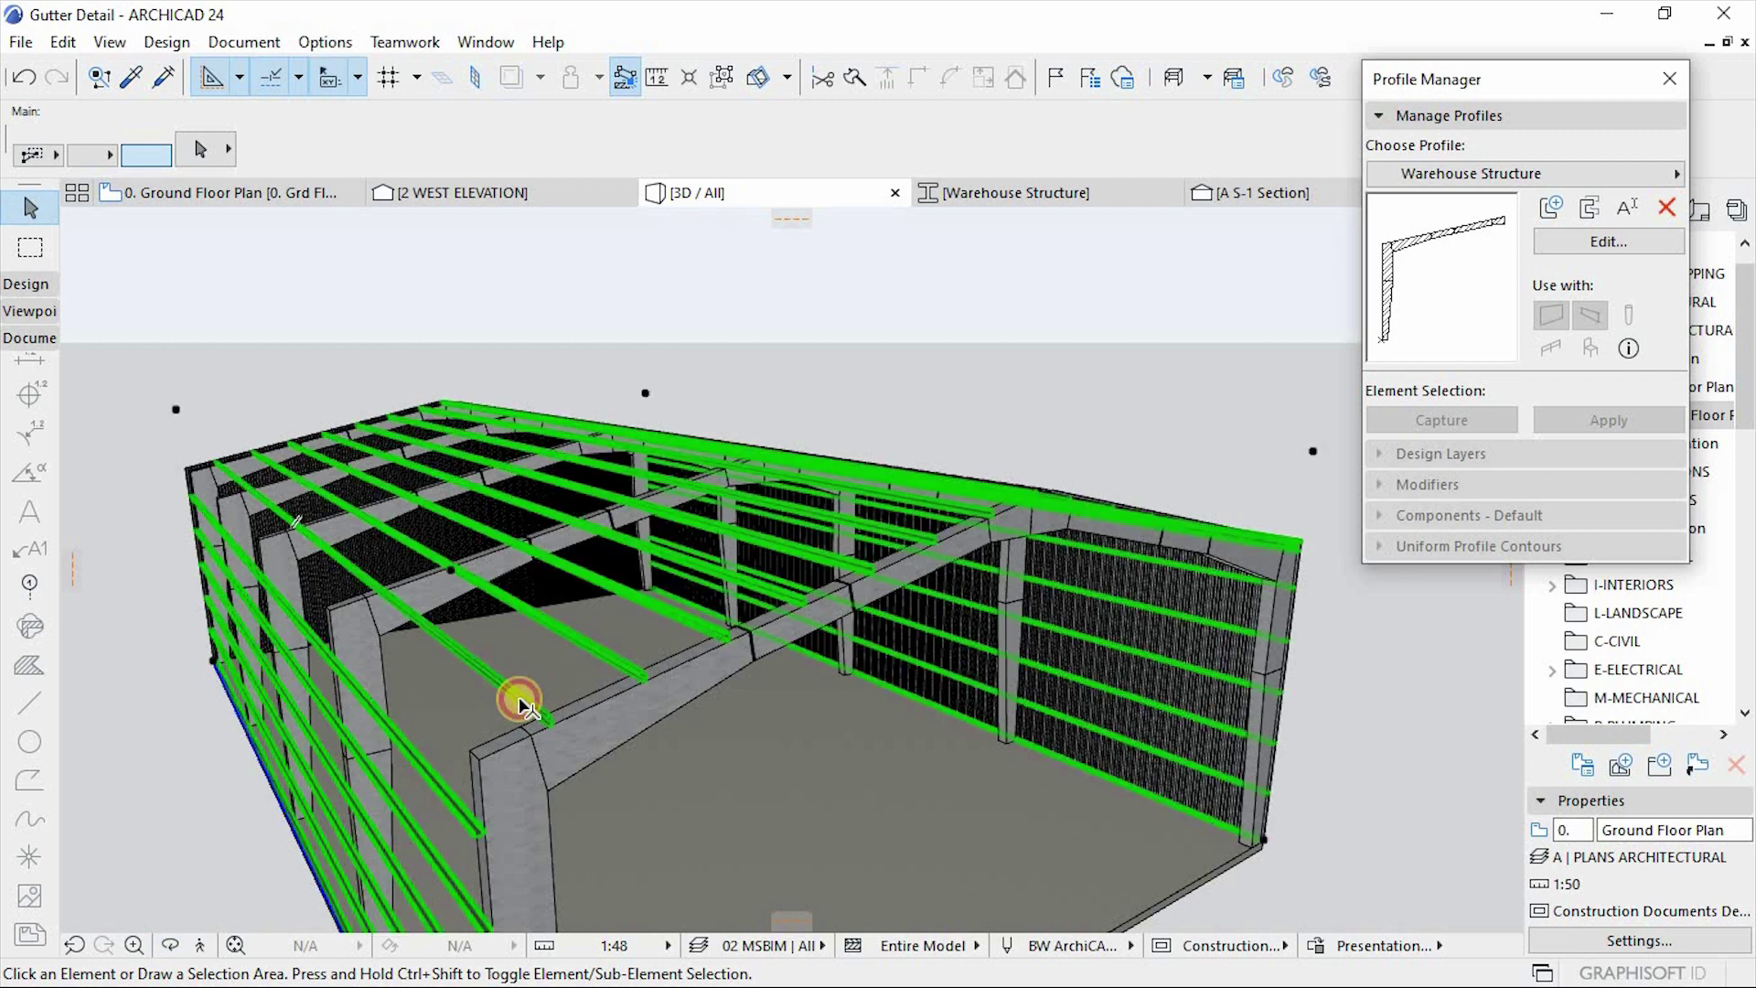
right_click(849, 304)
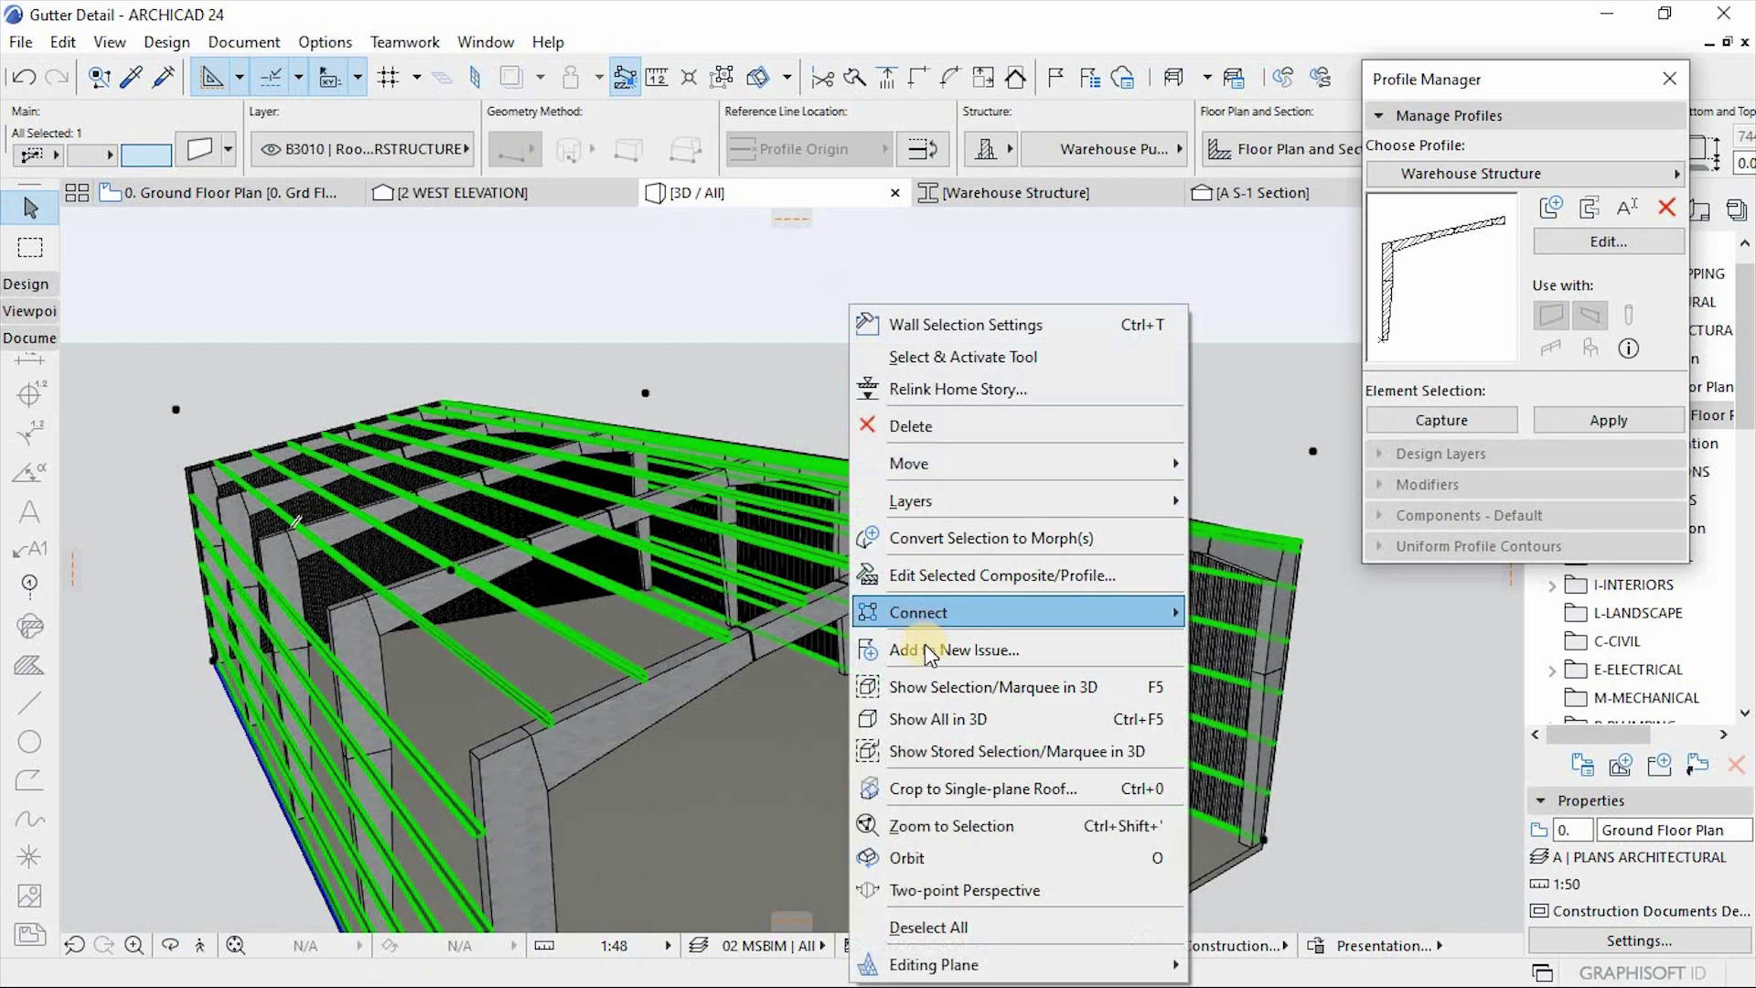
left_click(930, 579)
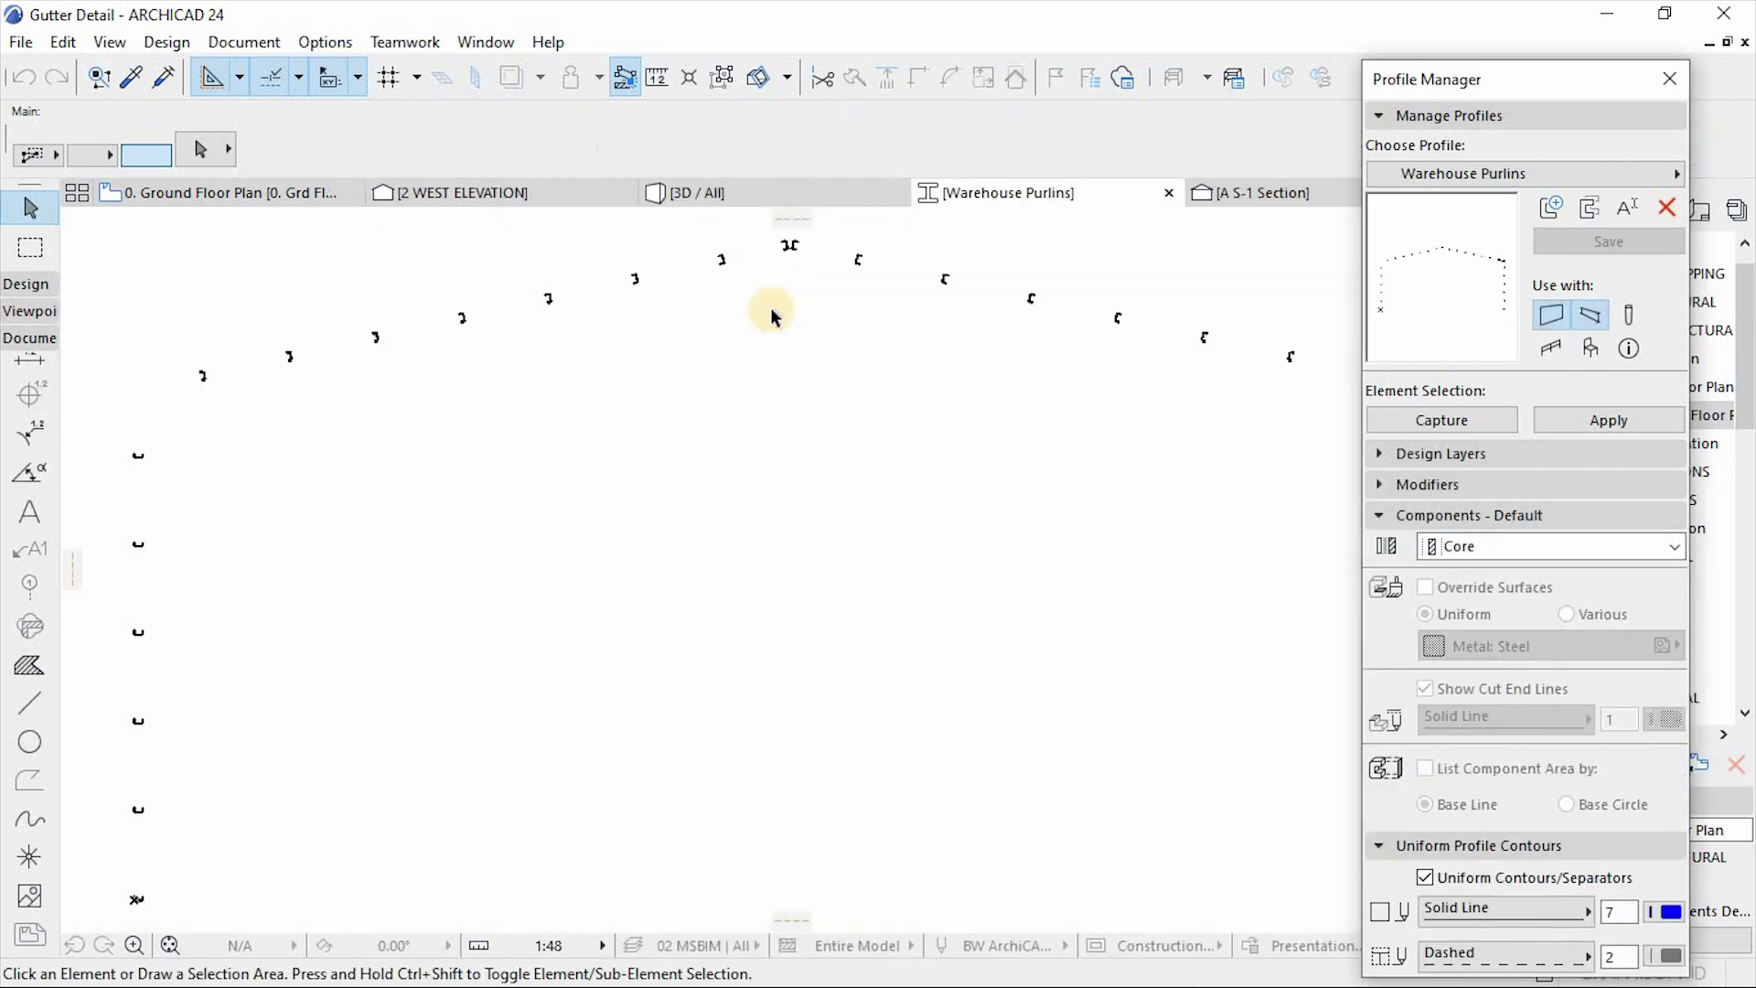
Step: Examine the building materials of the gutter's thick membrane body and thin outer layer at the right eave
scroll(755, 395, "down", 3)
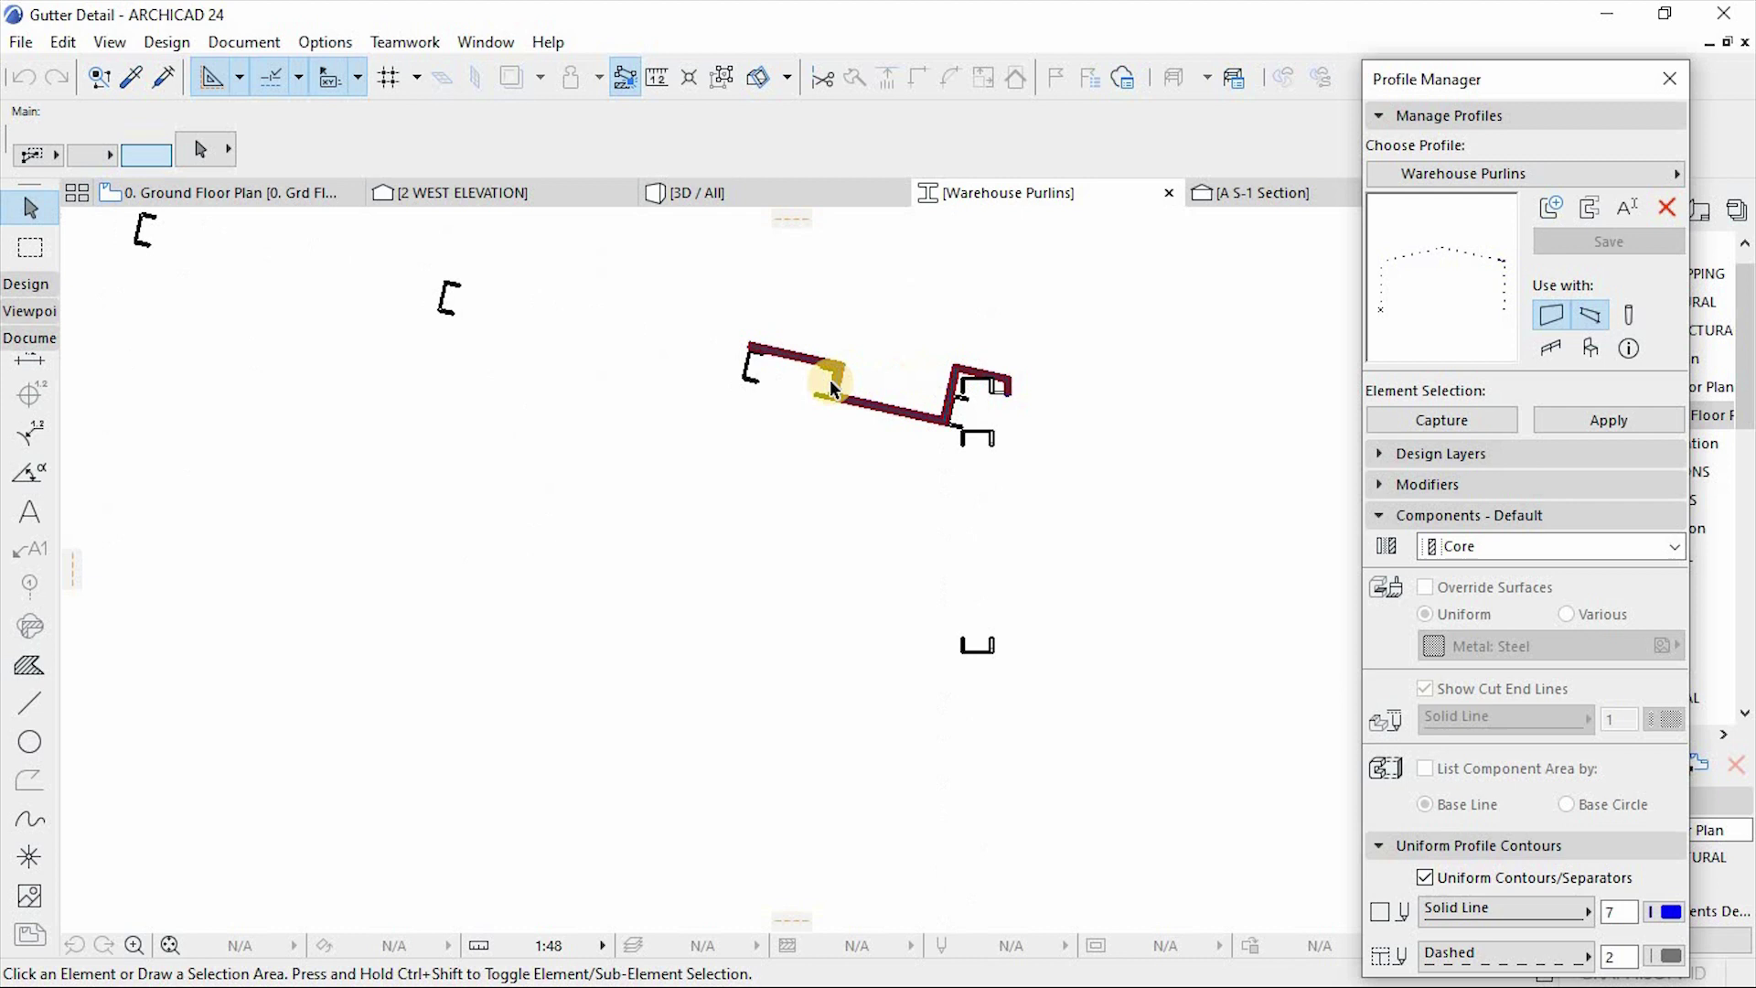
scroll(919, 349, "up", 3)
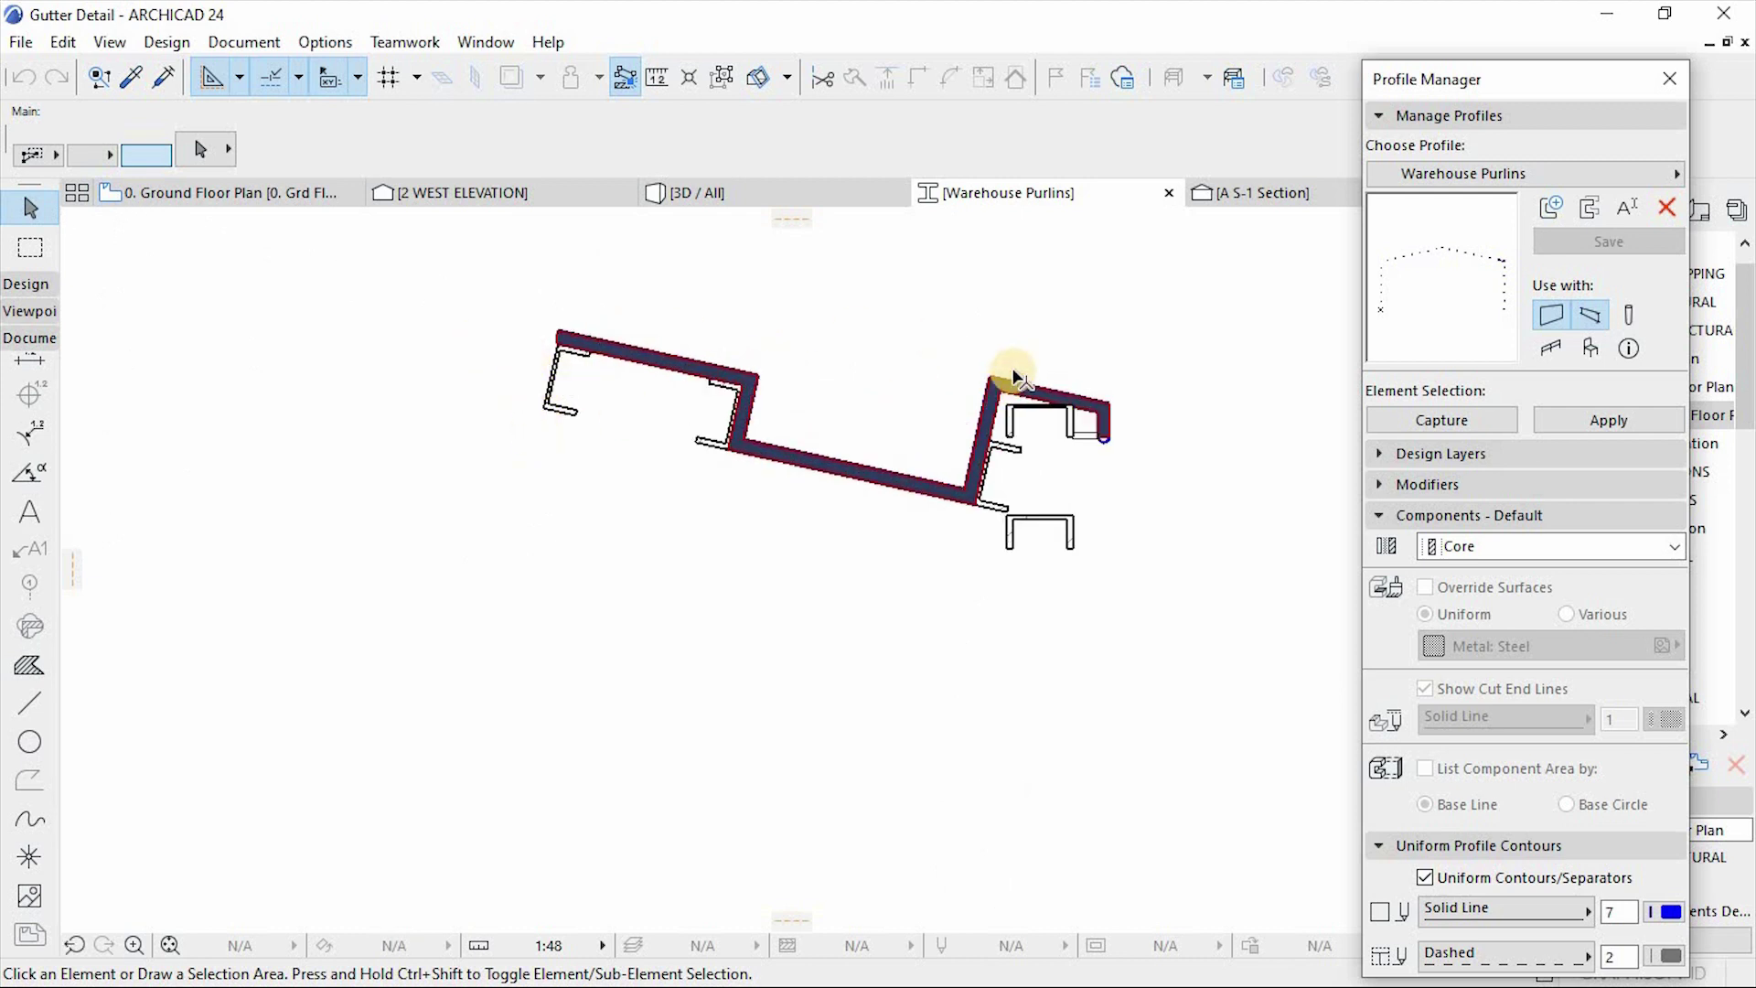
scroll(1013, 373, "up", 3)
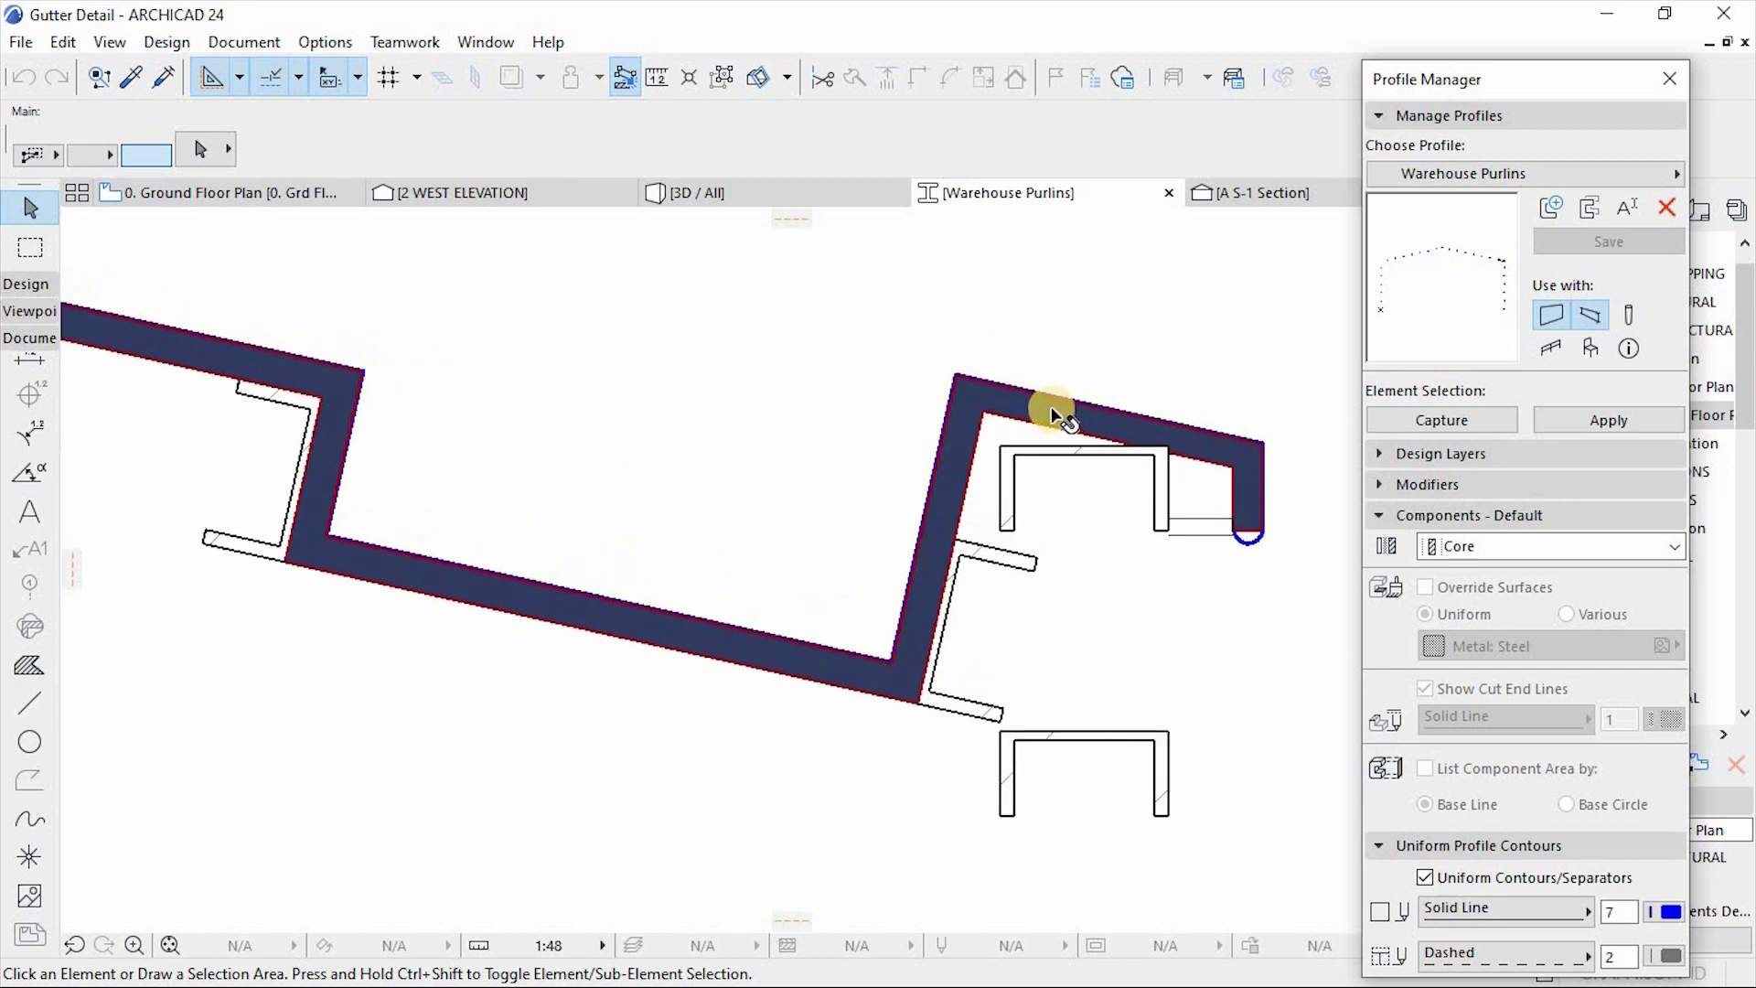
scroll(1051, 414, "up", 3)
left_click(972, 396)
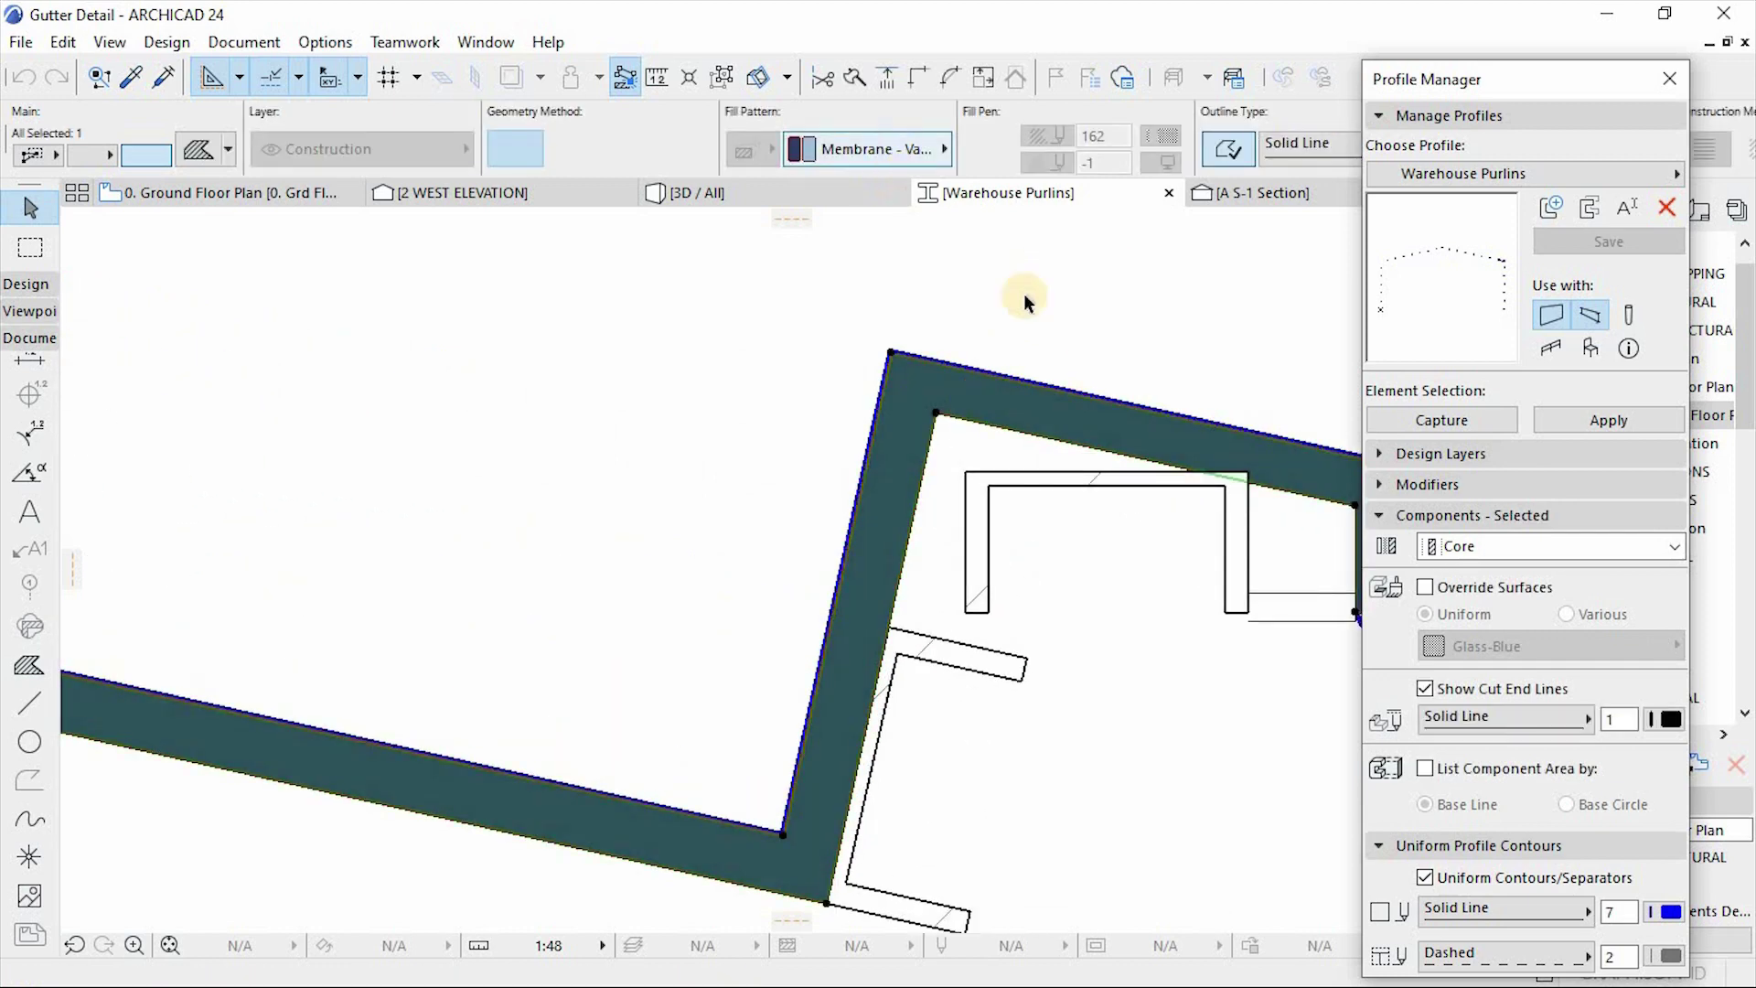
scroll(1011, 396, "up", 5)
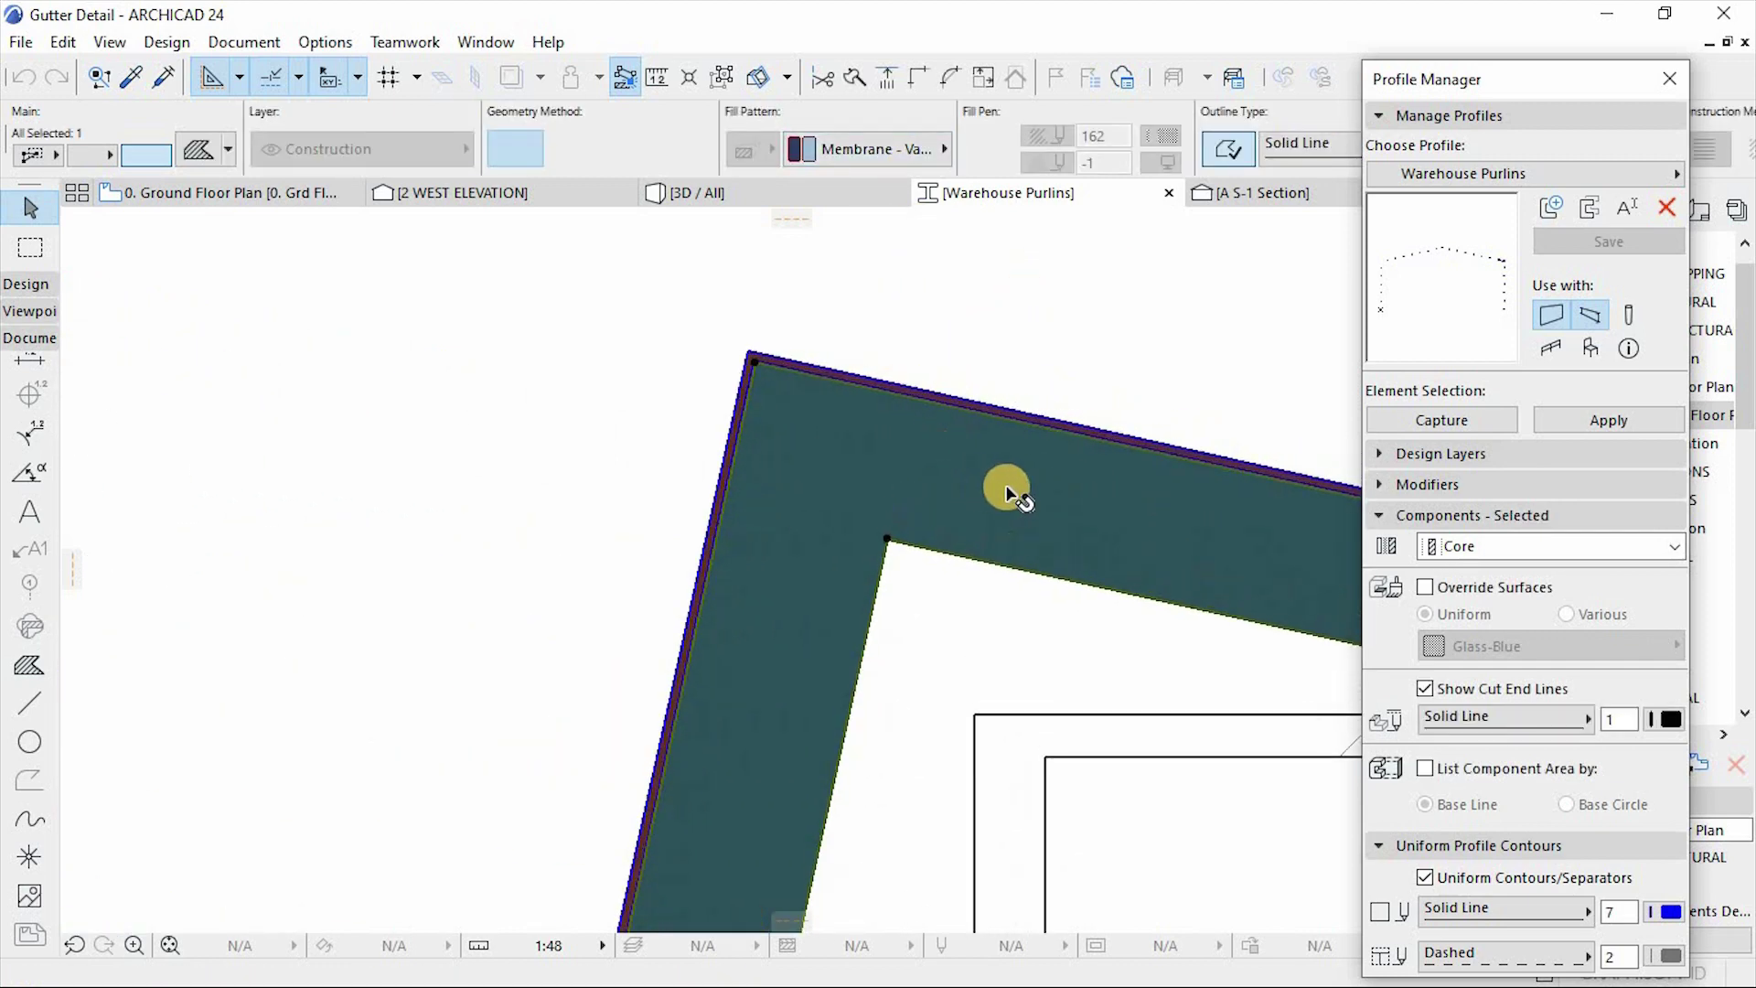
scroll(927, 441, "down", 6)
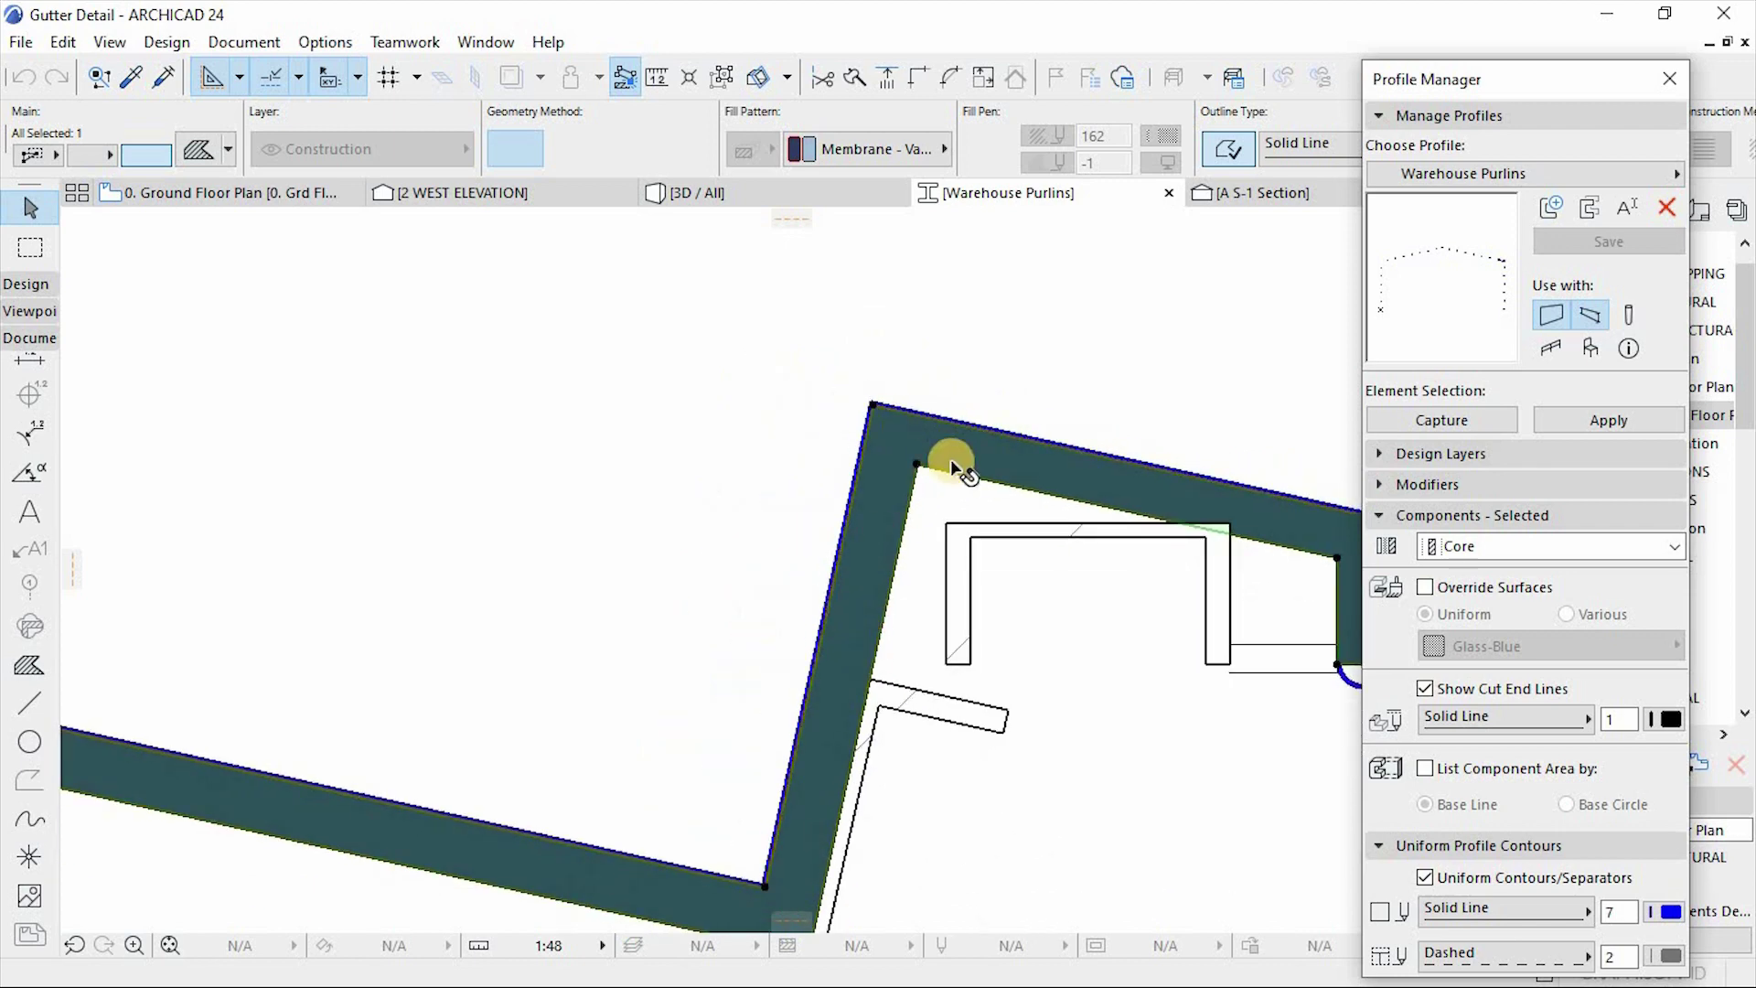
scroll(941, 459, "down", 2)
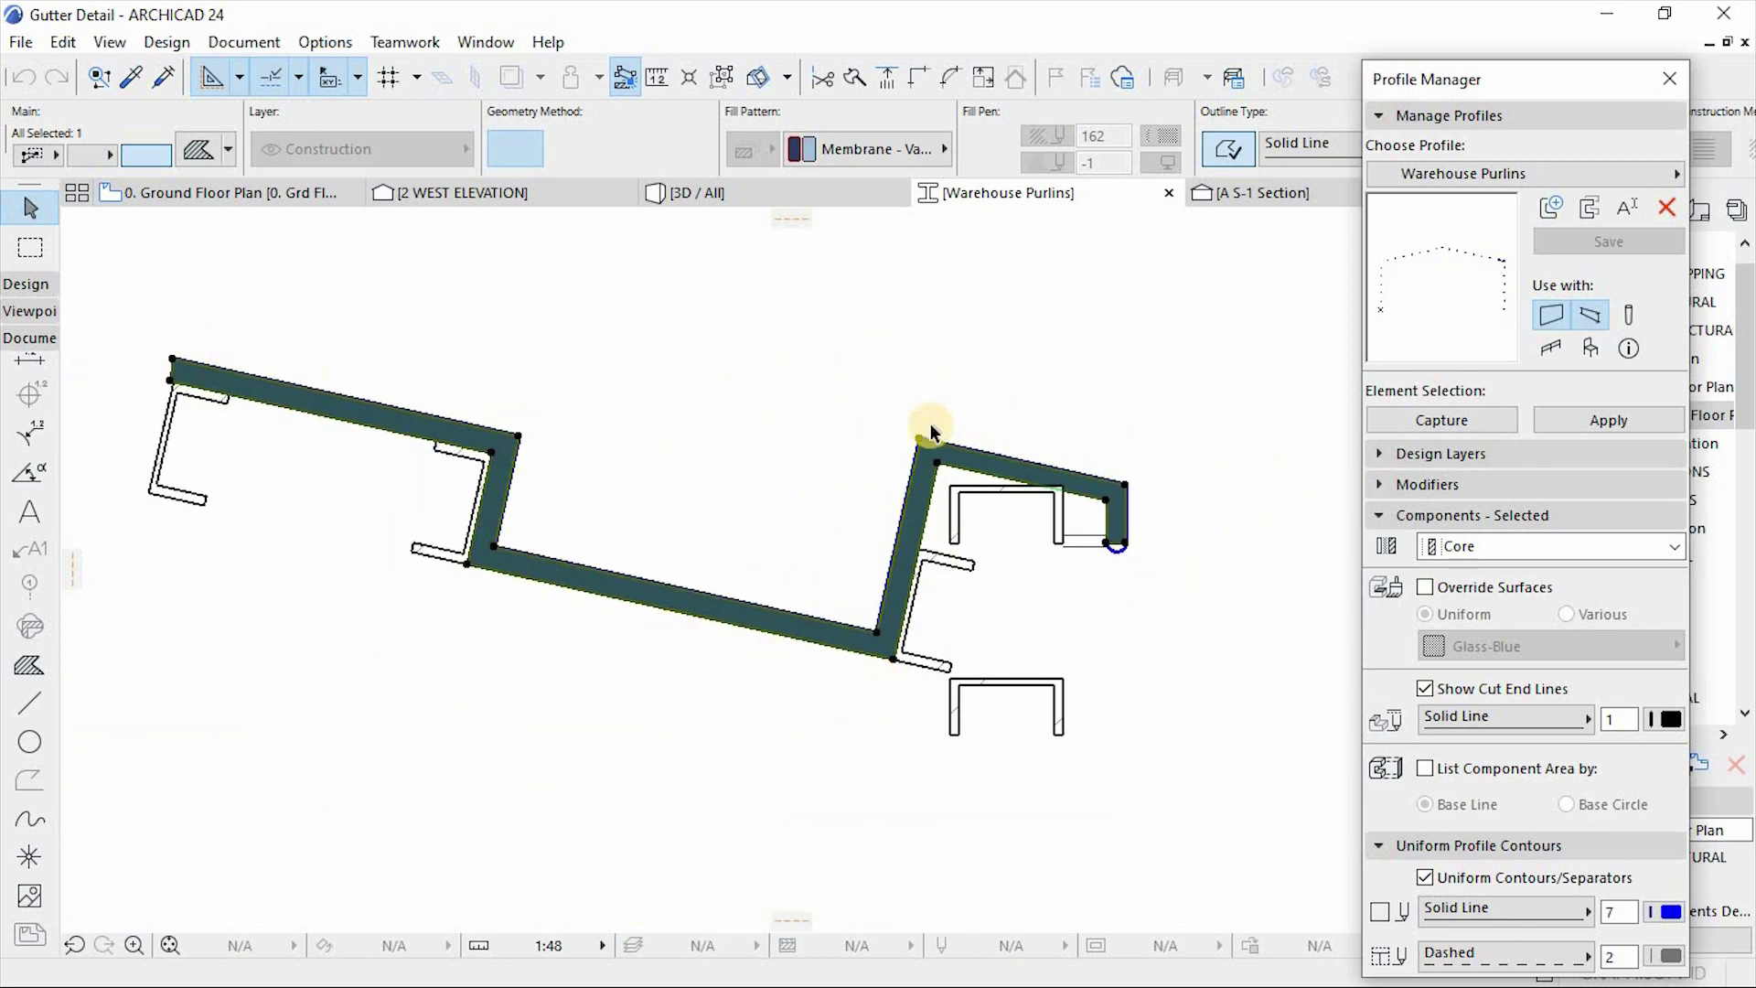
scroll(929, 432, "up", 6)
left_click(721, 515)
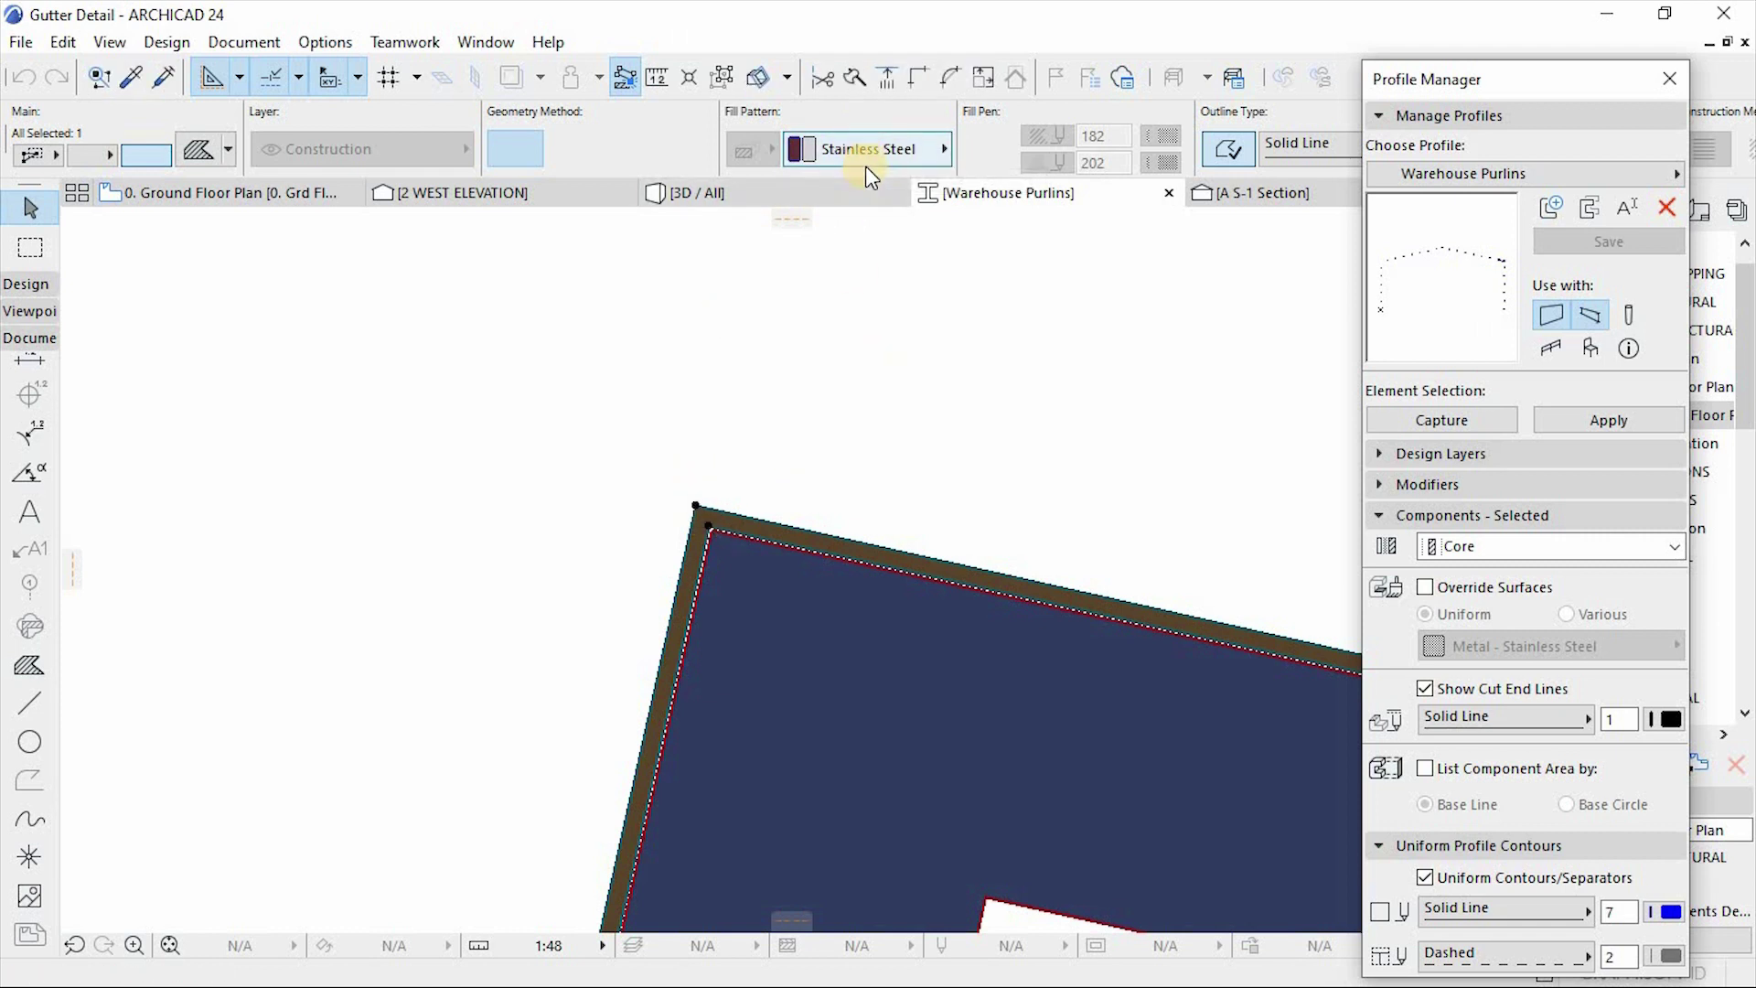
scroll(858, 341, "down", 5)
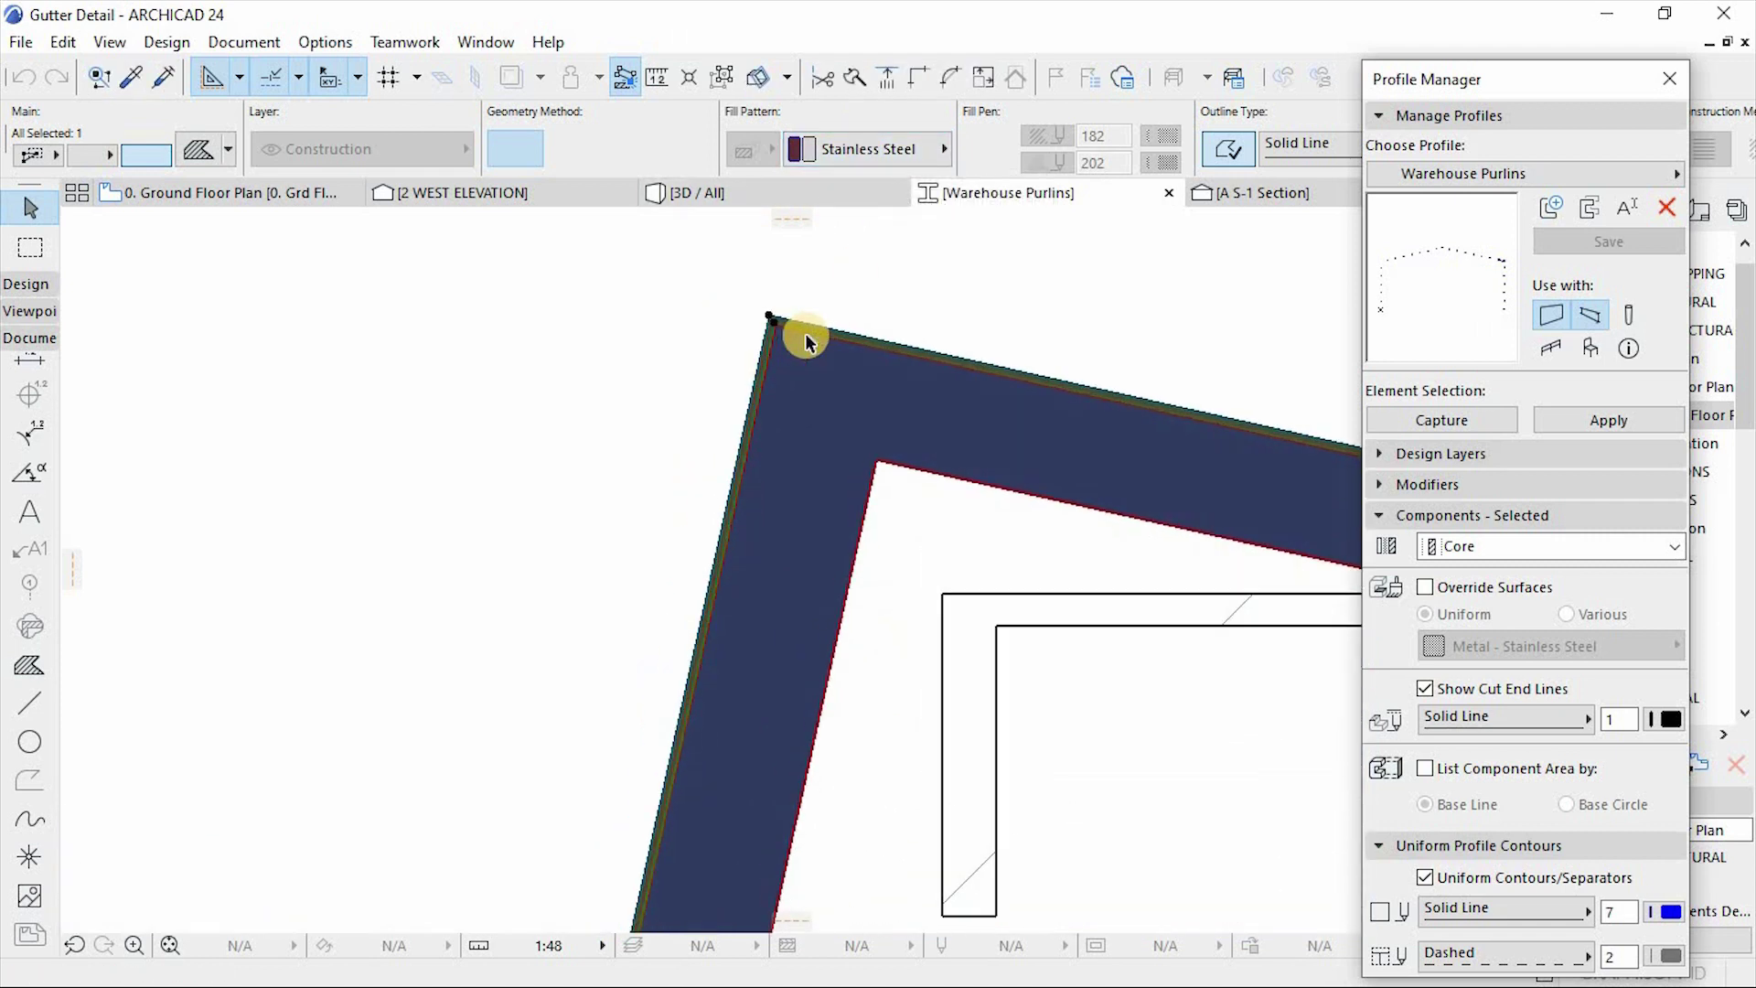
Step: Compare the contour pens of the gutter's Stainless Steel layer and its membrane component, keeping the pen settings in view
left_click_drag(1479, 84, 1463, 346)
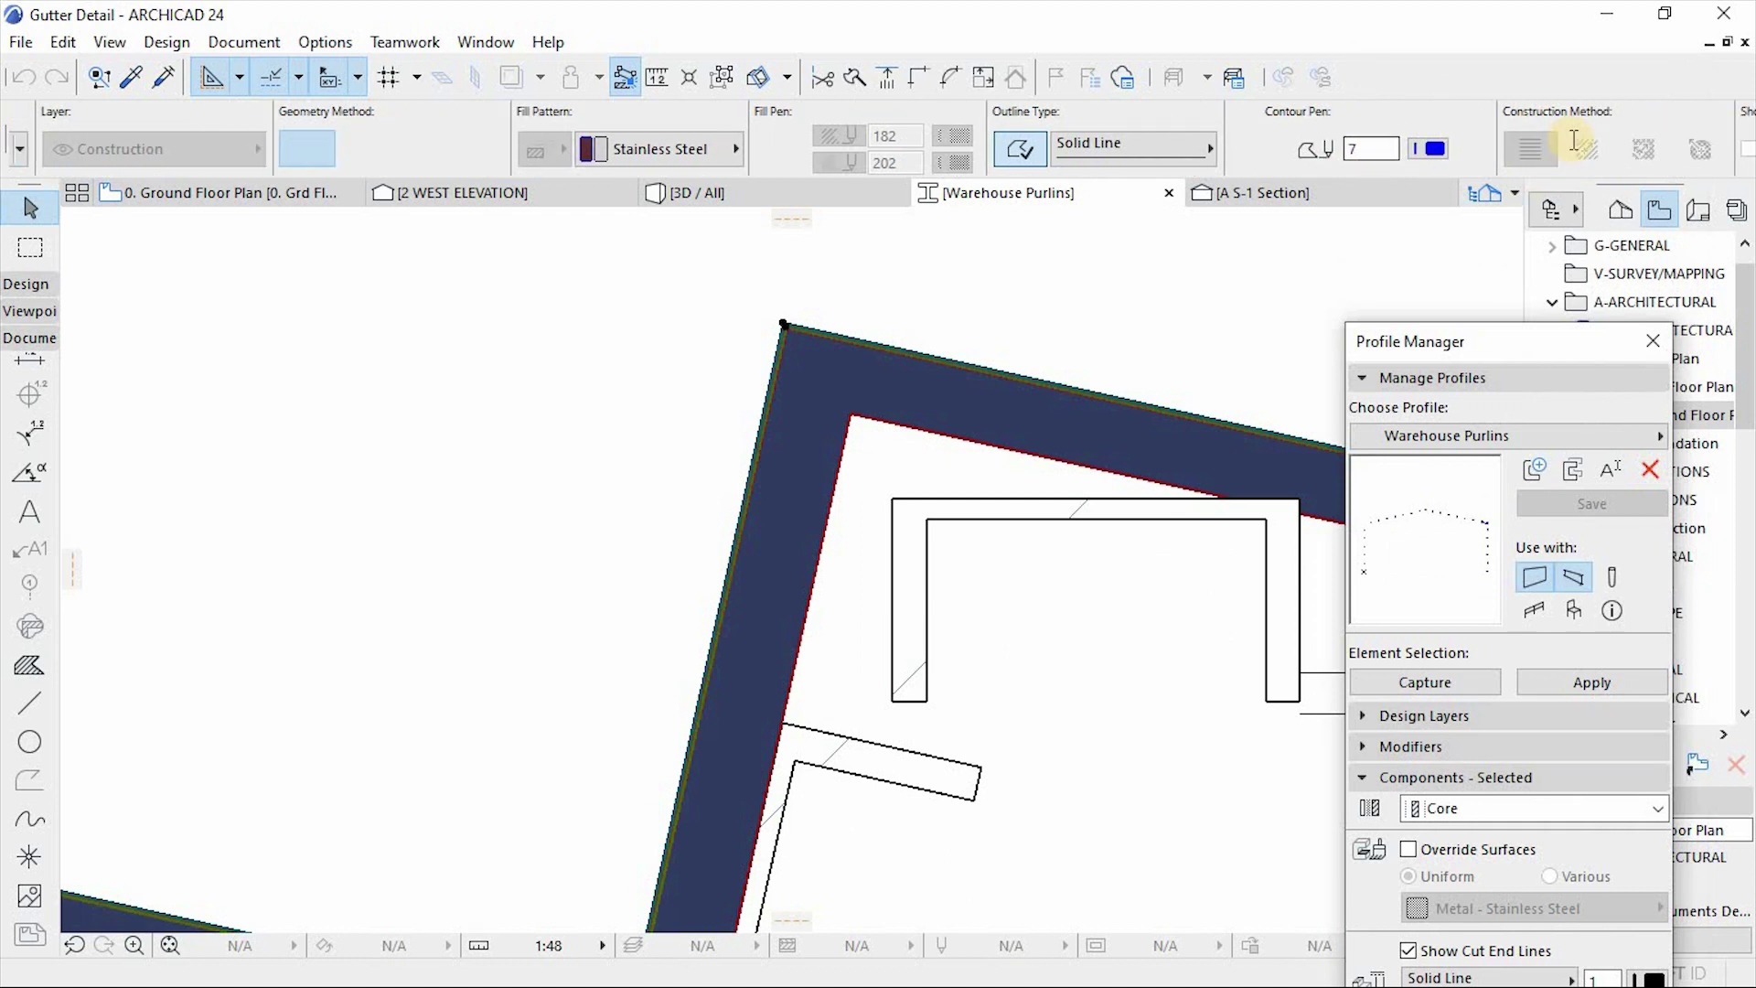
scroll(874, 282, "up", 4)
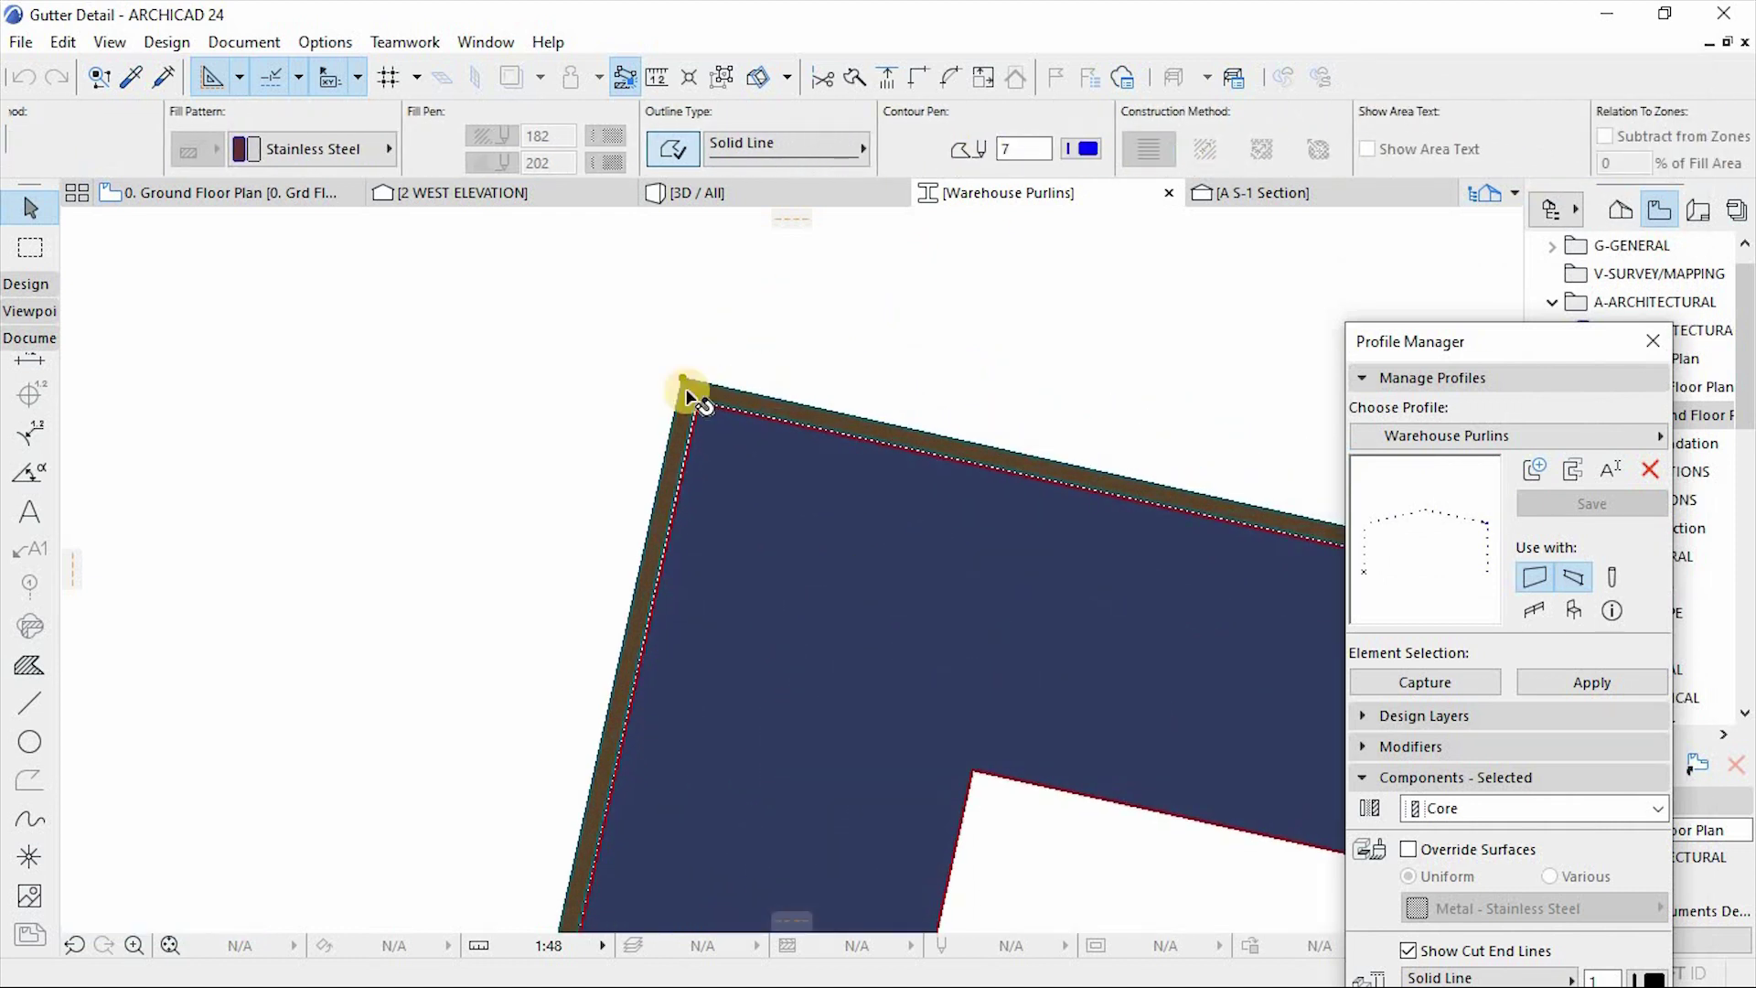
left_click(695, 381)
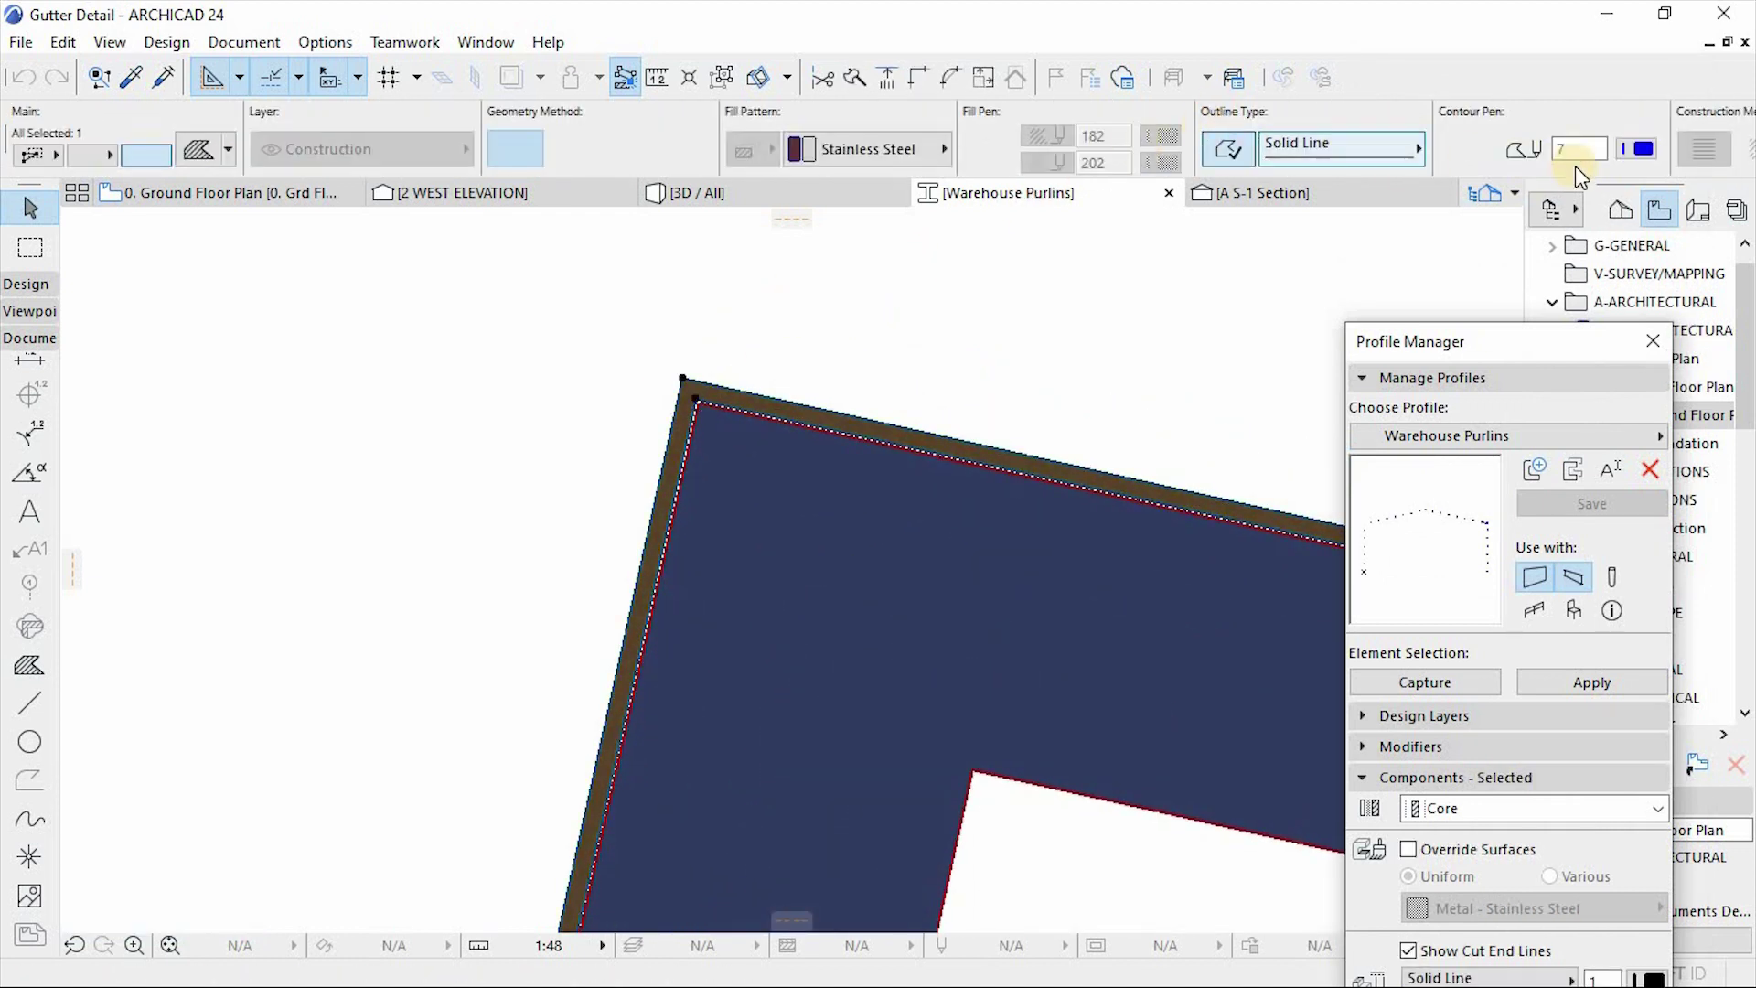
left_click(731, 473)
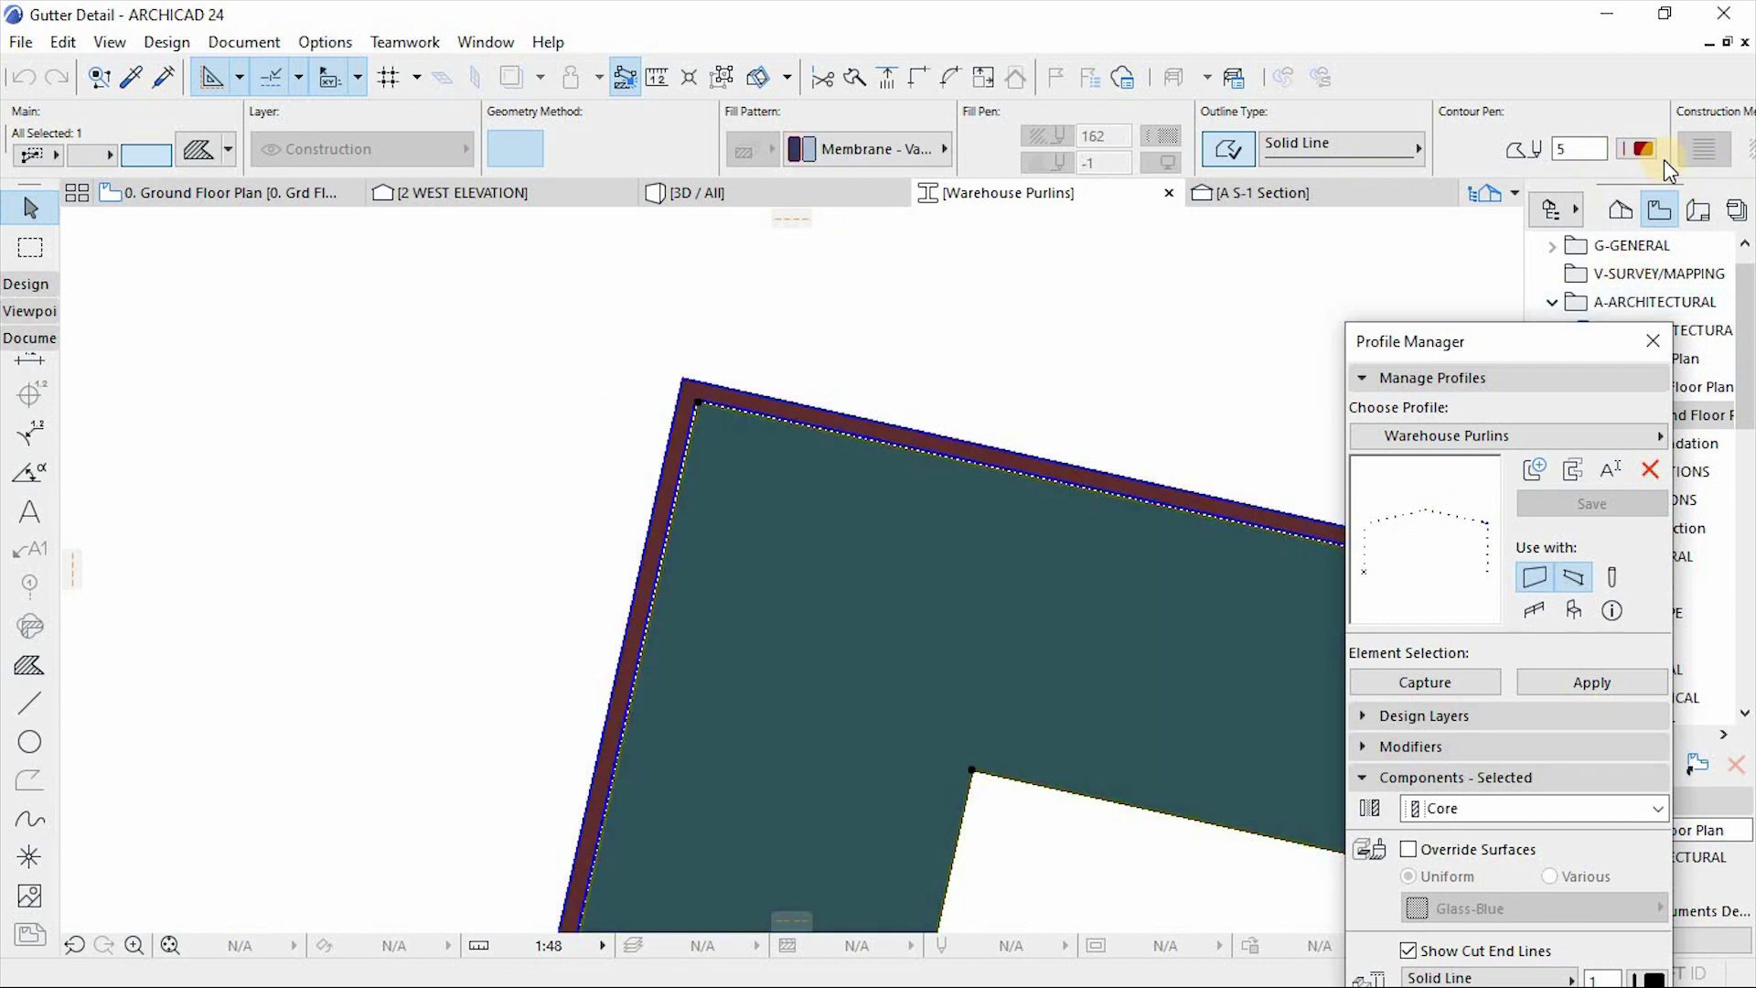
scroll(1138, 298, "down", 5)
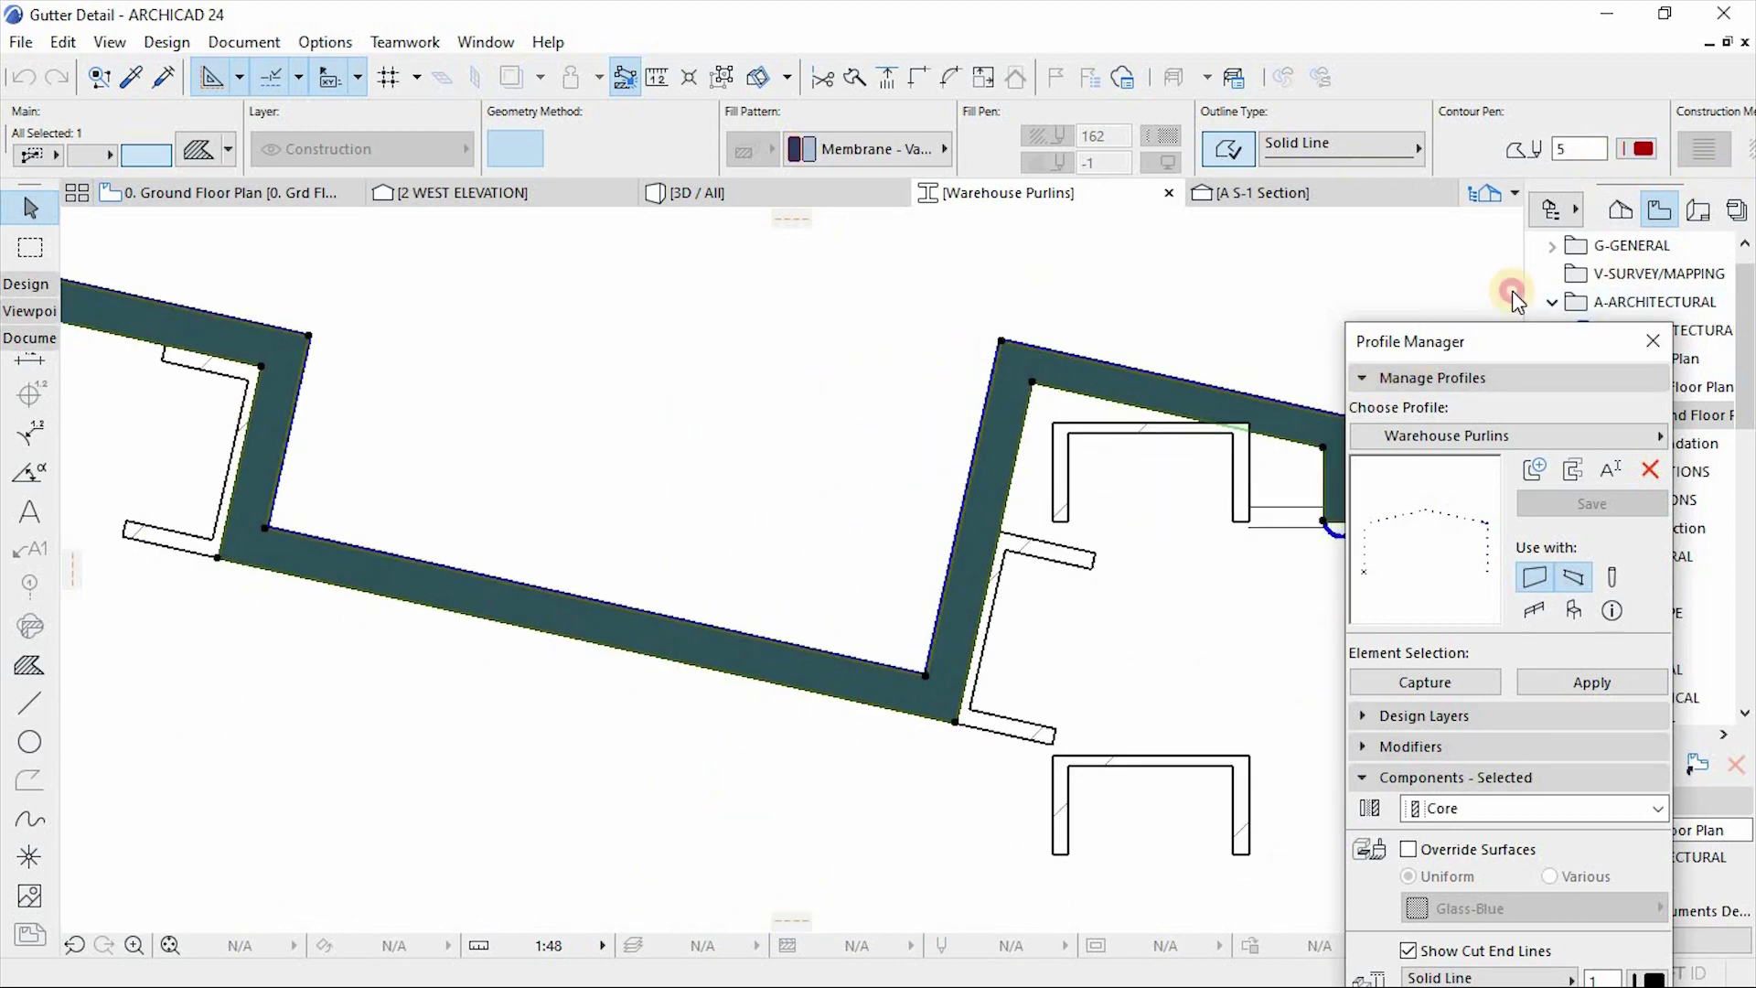
scroll(1141, 430, "down", 6)
left_click(937, 499)
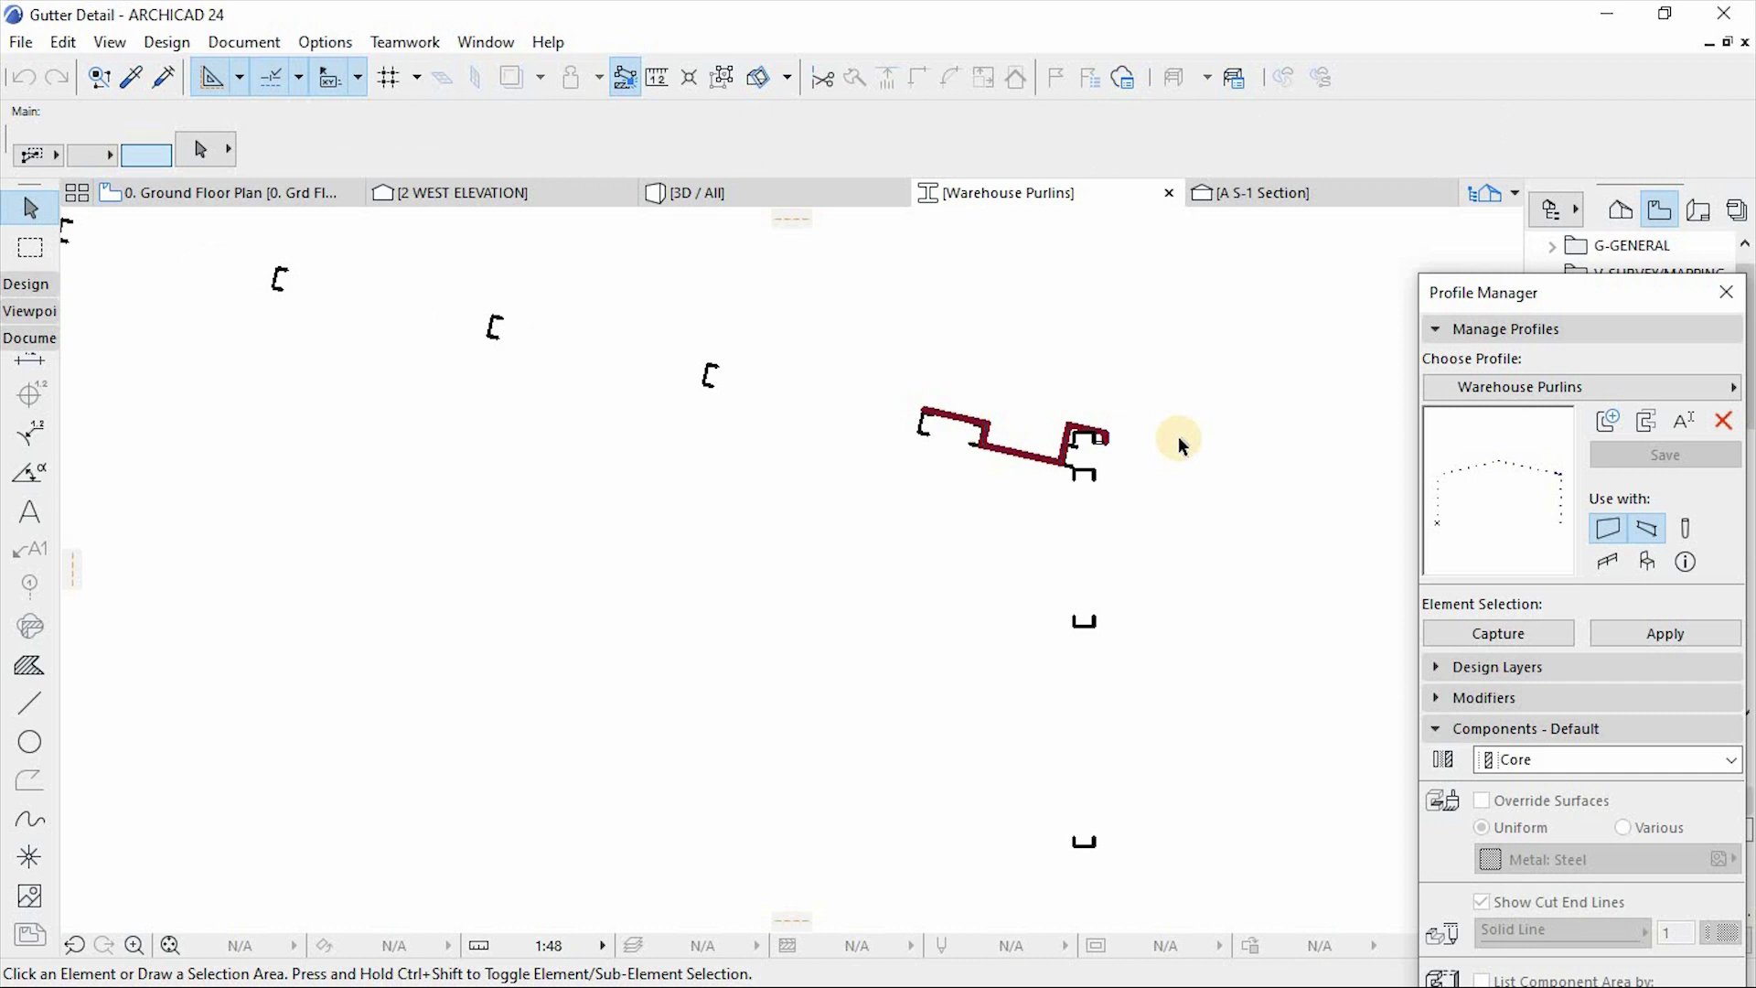
Step: Delete the lowest roof purlin on the left slope, next to the eave
scroll(1179, 438, "down", 3)
scroll(919, 423, "down", 3)
scroll(576, 404, "up", 3)
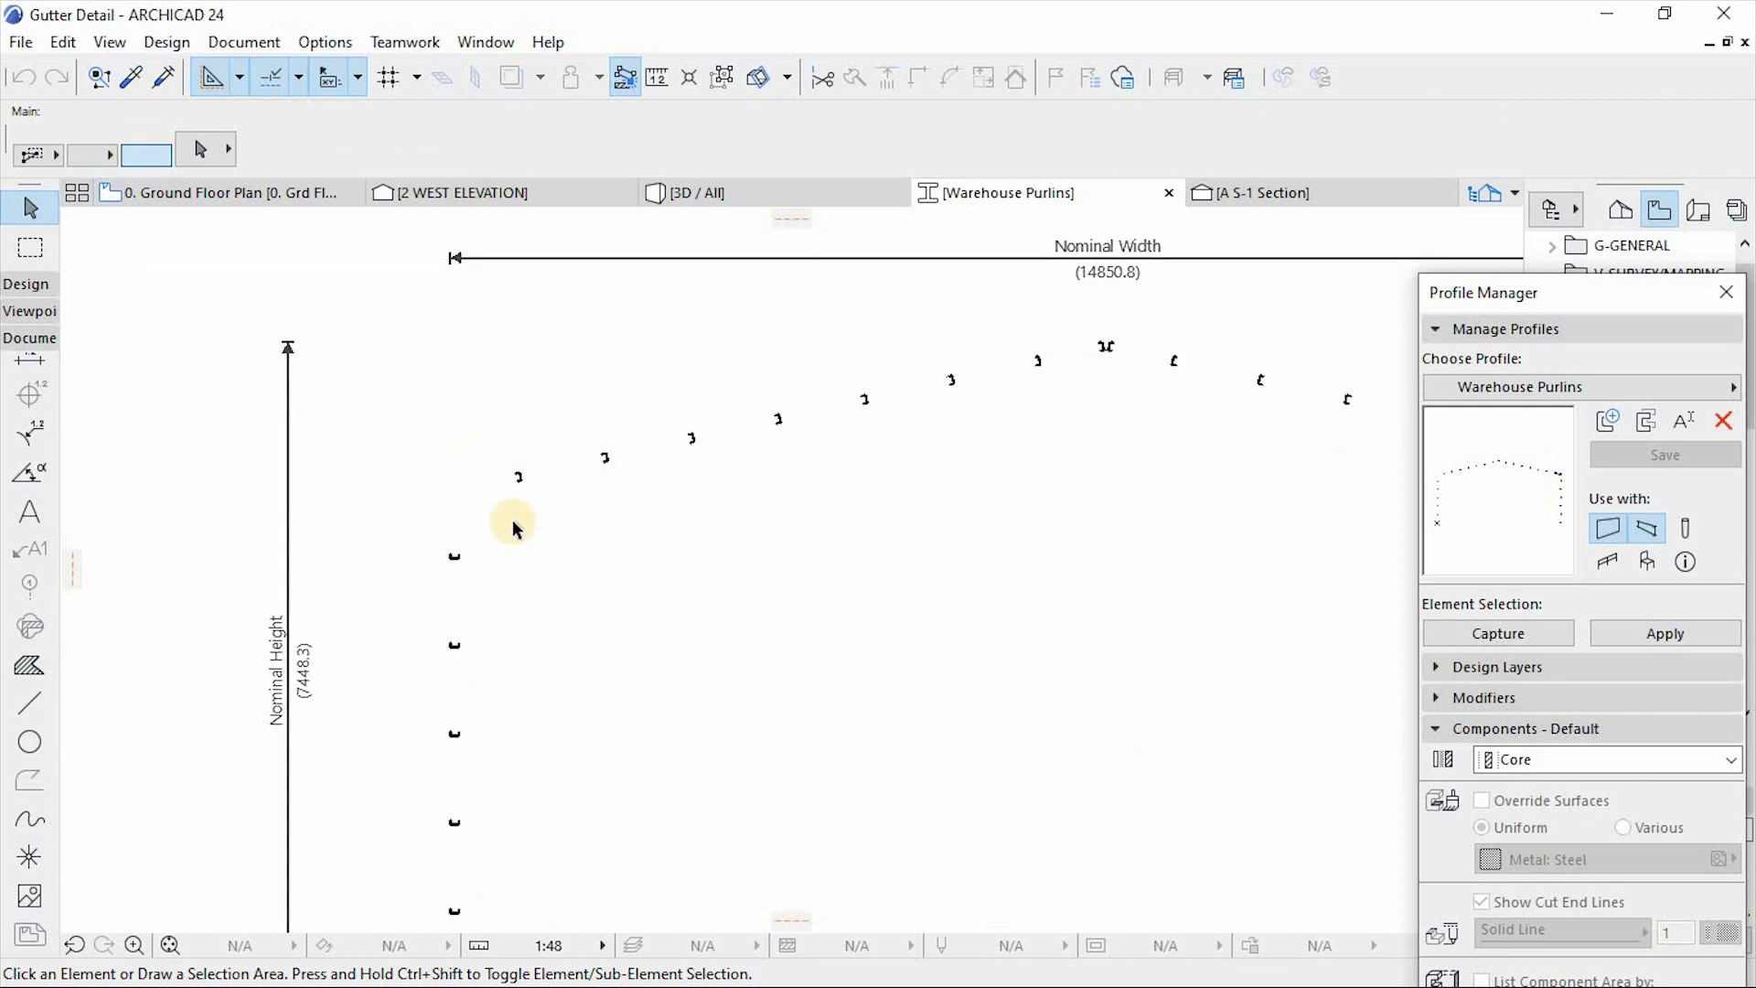
scroll(1130, 353, "up", 8)
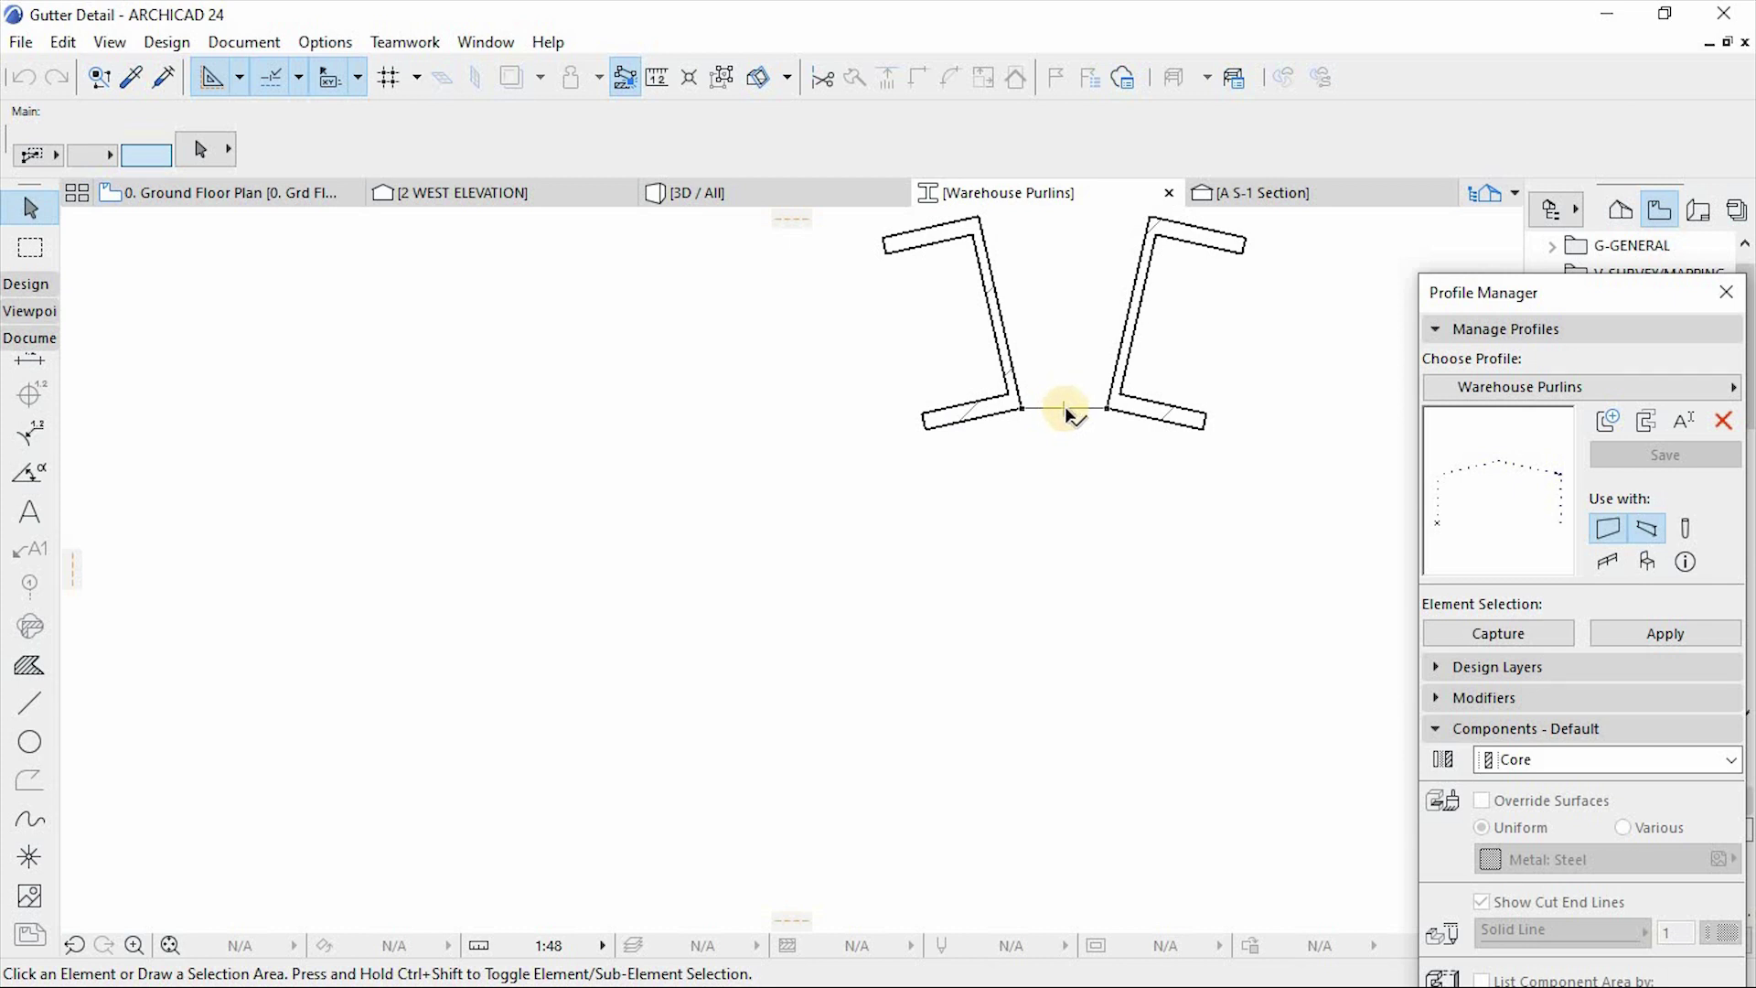
scroll(847, 411, "down", 8)
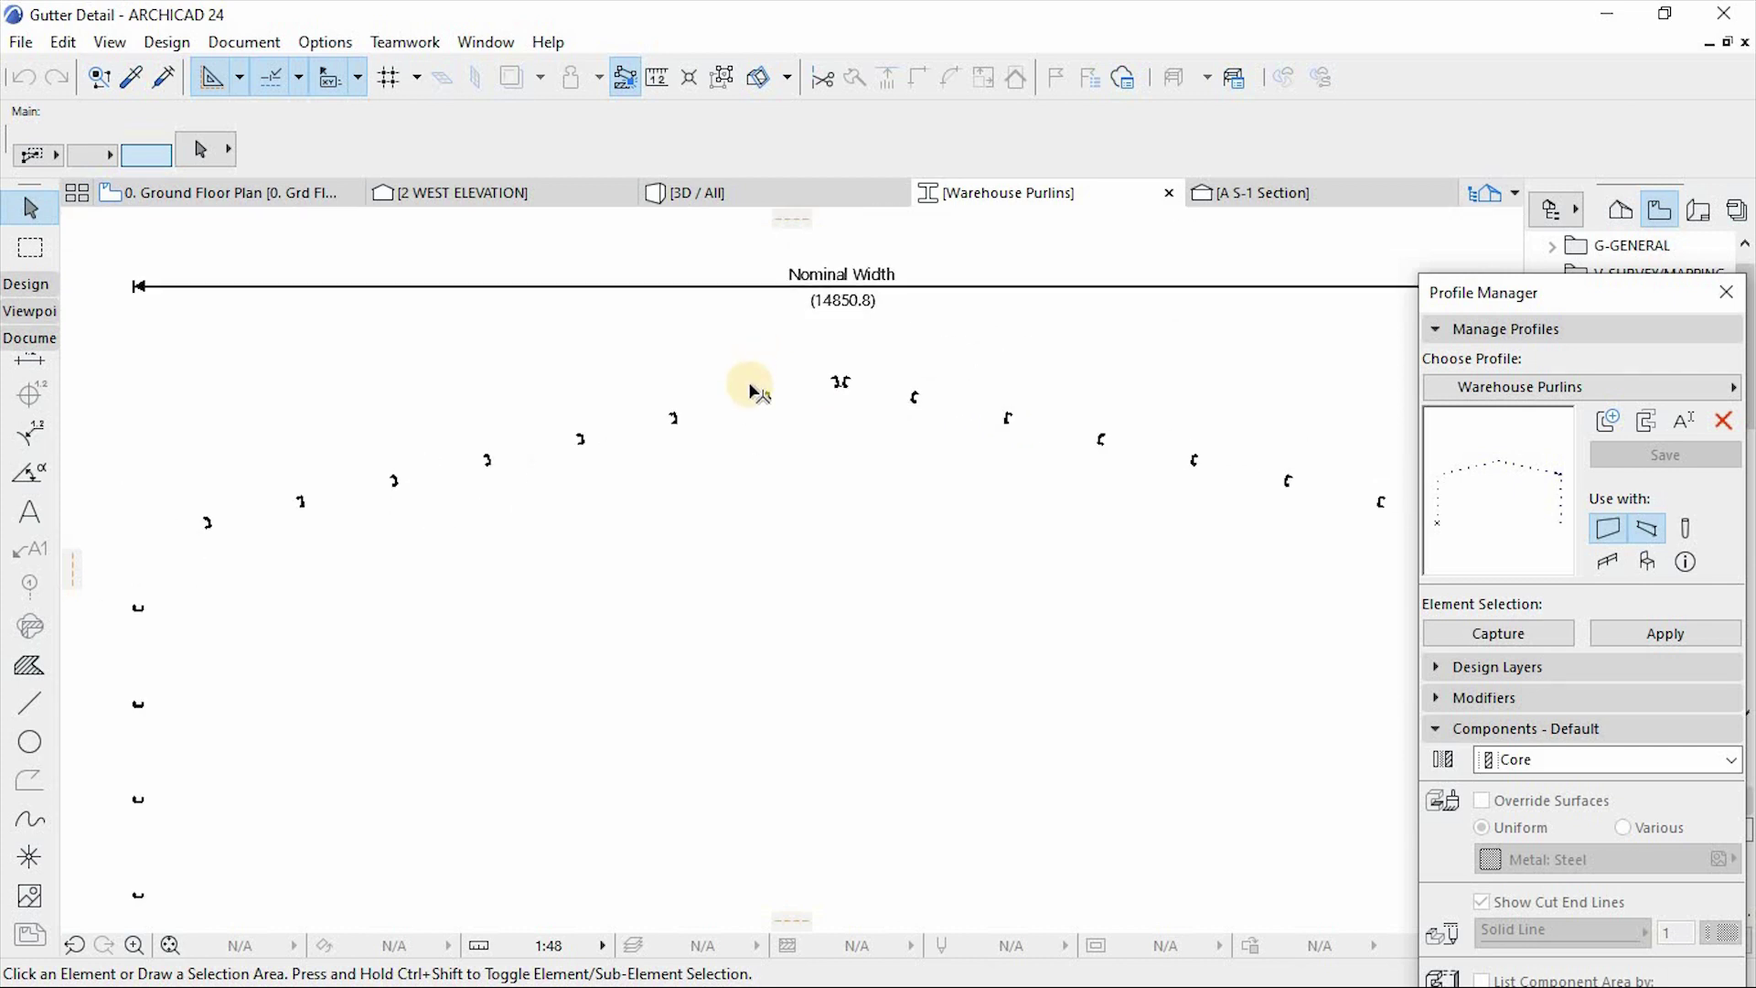
scroll(485, 430, "up", 6)
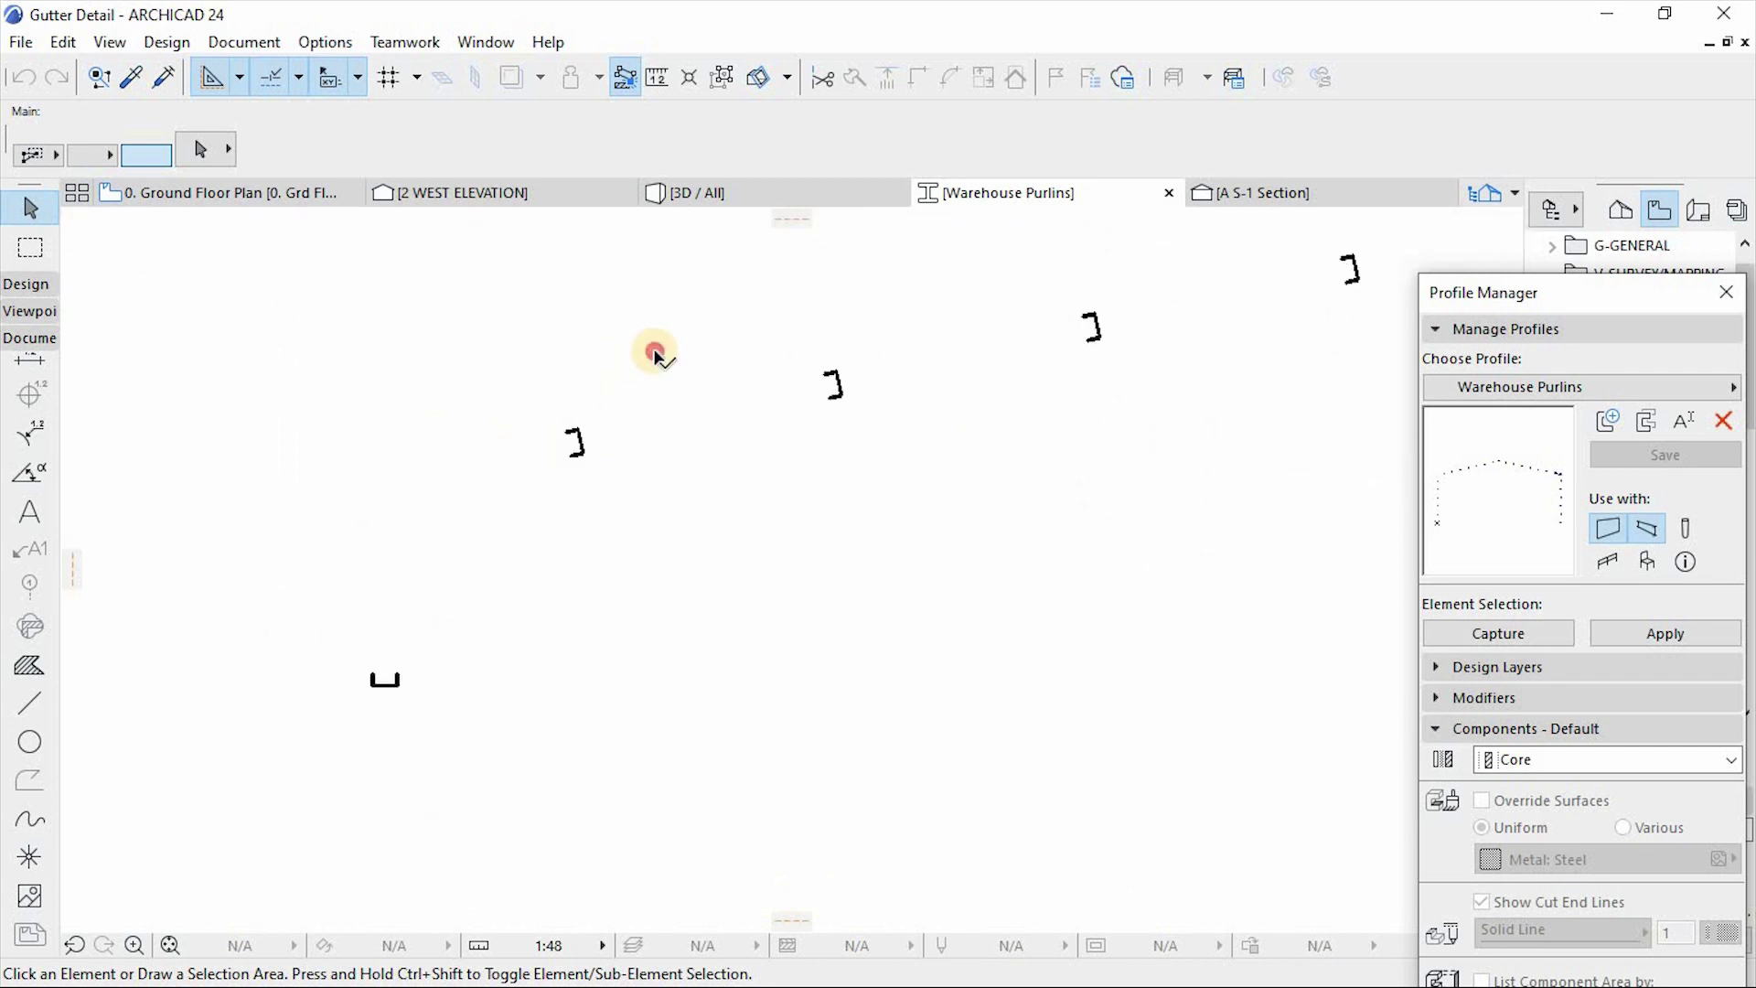
left_click_drag(654, 353, 506, 512)
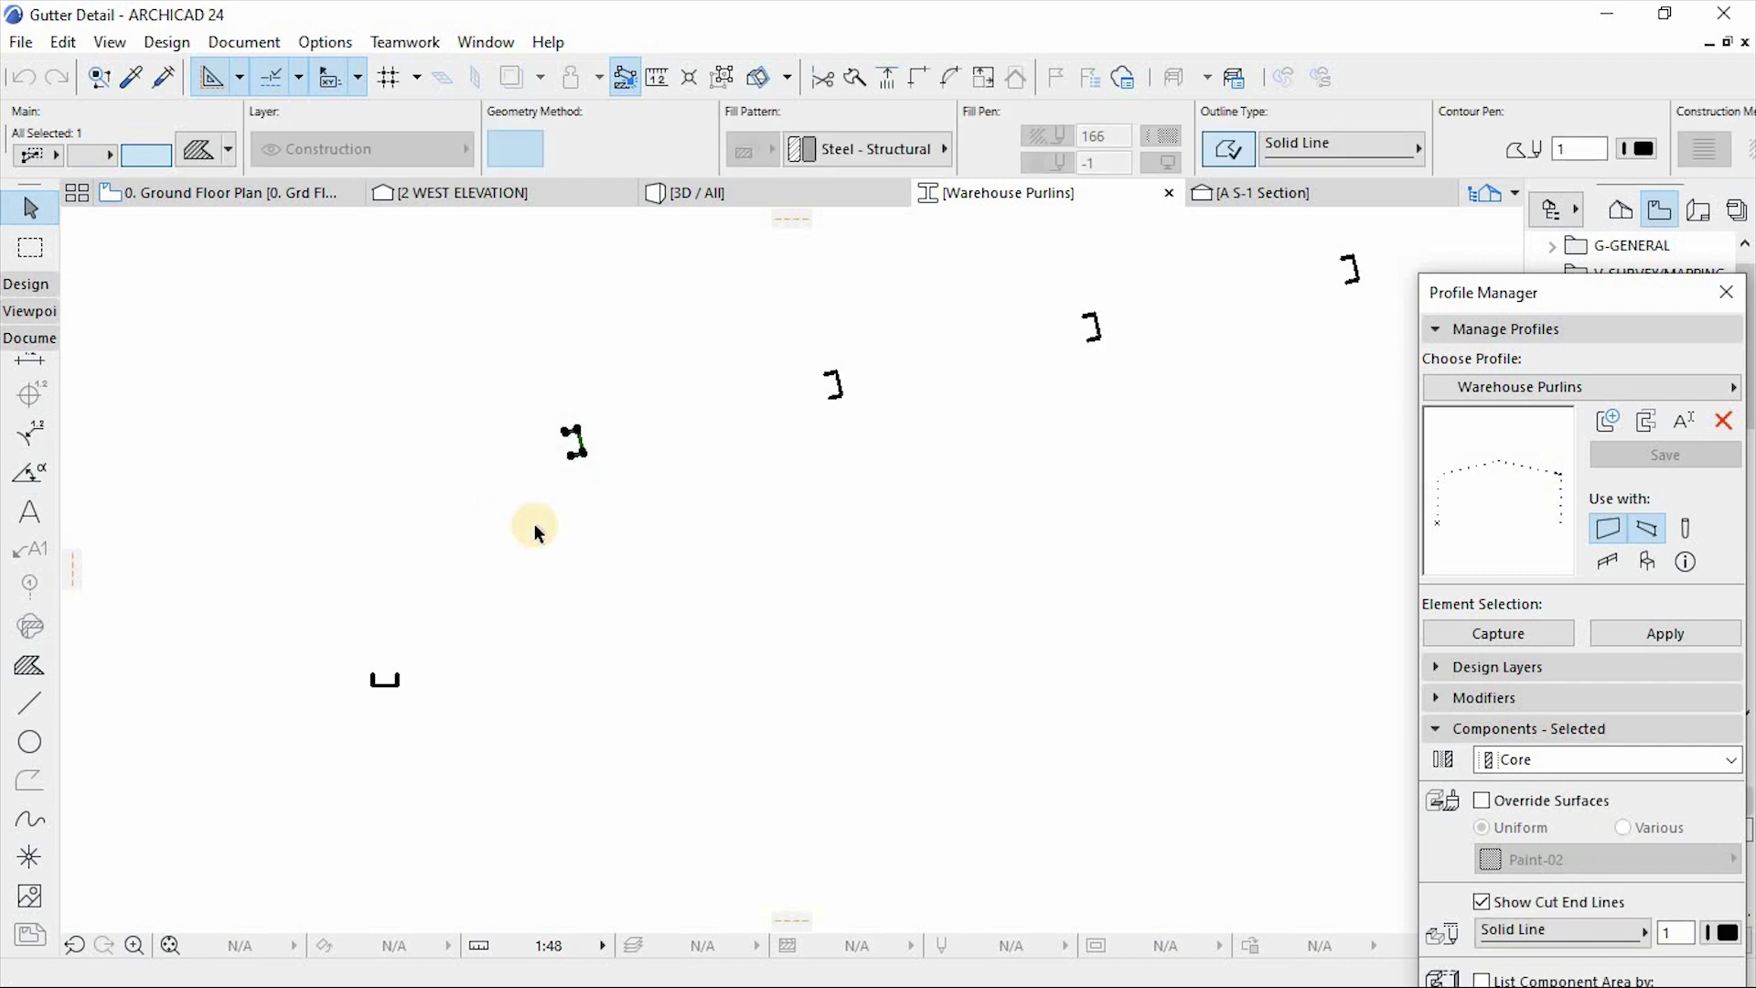
key("Delete")
Step: Mirror a copy of the right eave's gutter assembly and purlins about the vertical axis through the midpoint between the ridge purlins
scroll(465, 460, "down", 10)
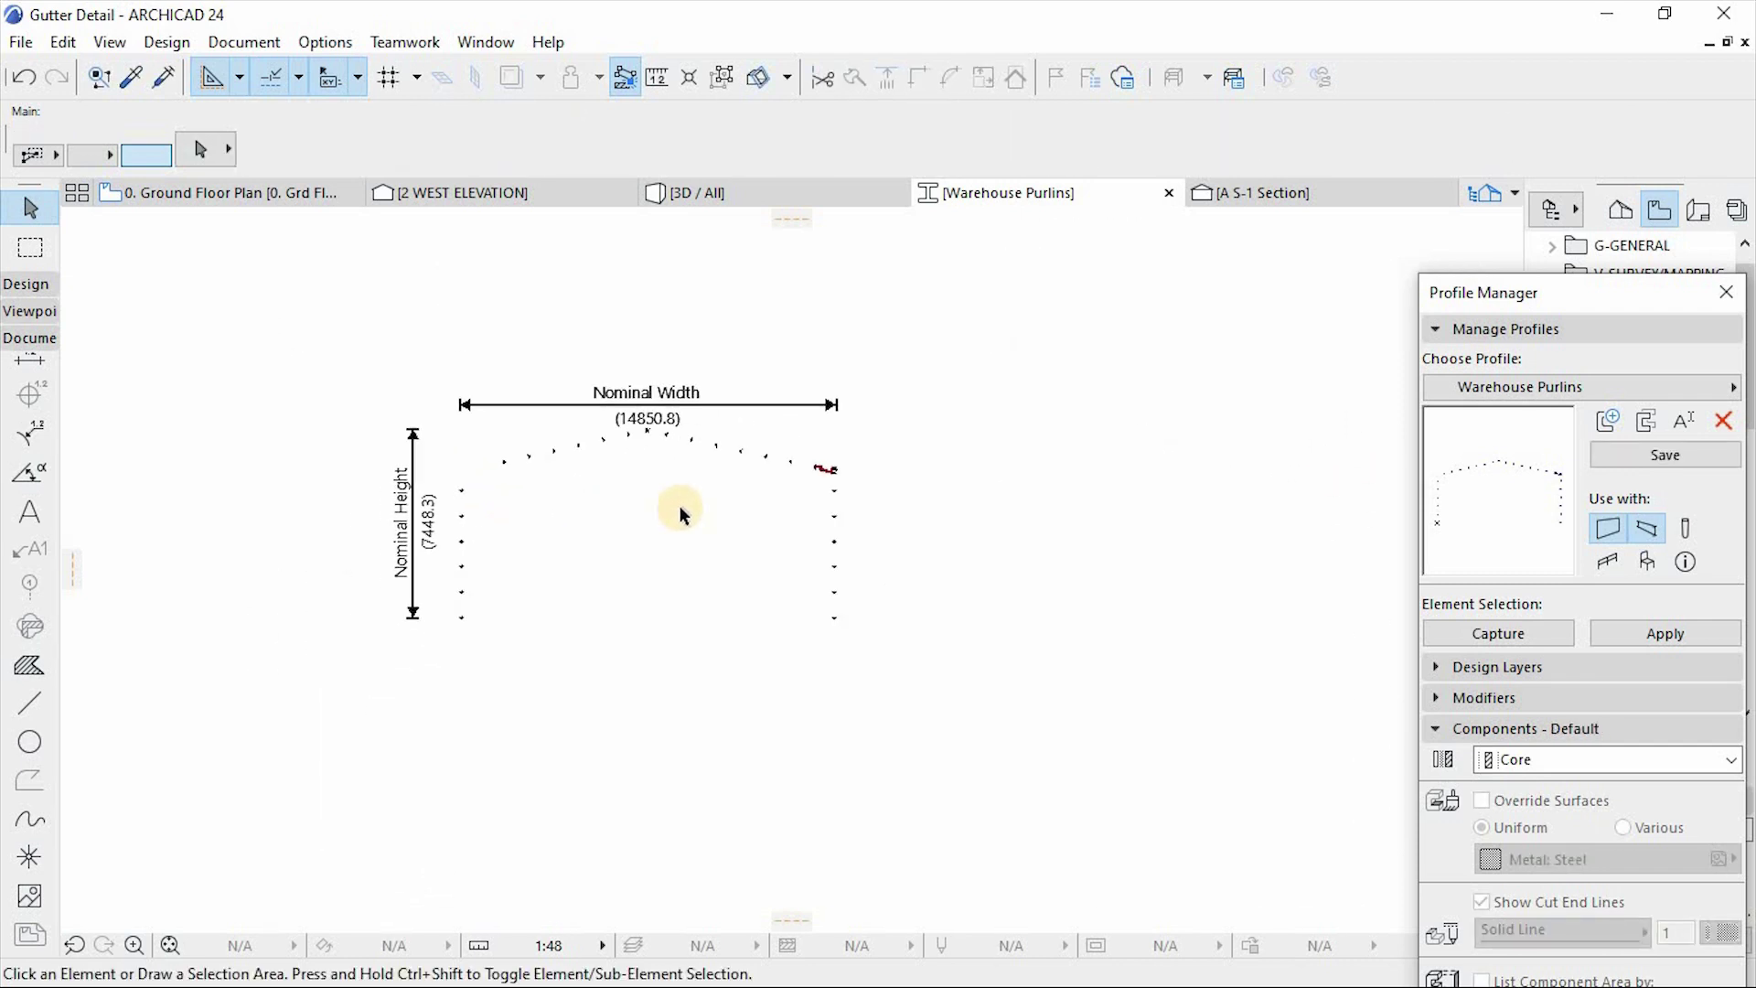
scroll(755, 512, "up", 2)
scroll(867, 425, "up", 5)
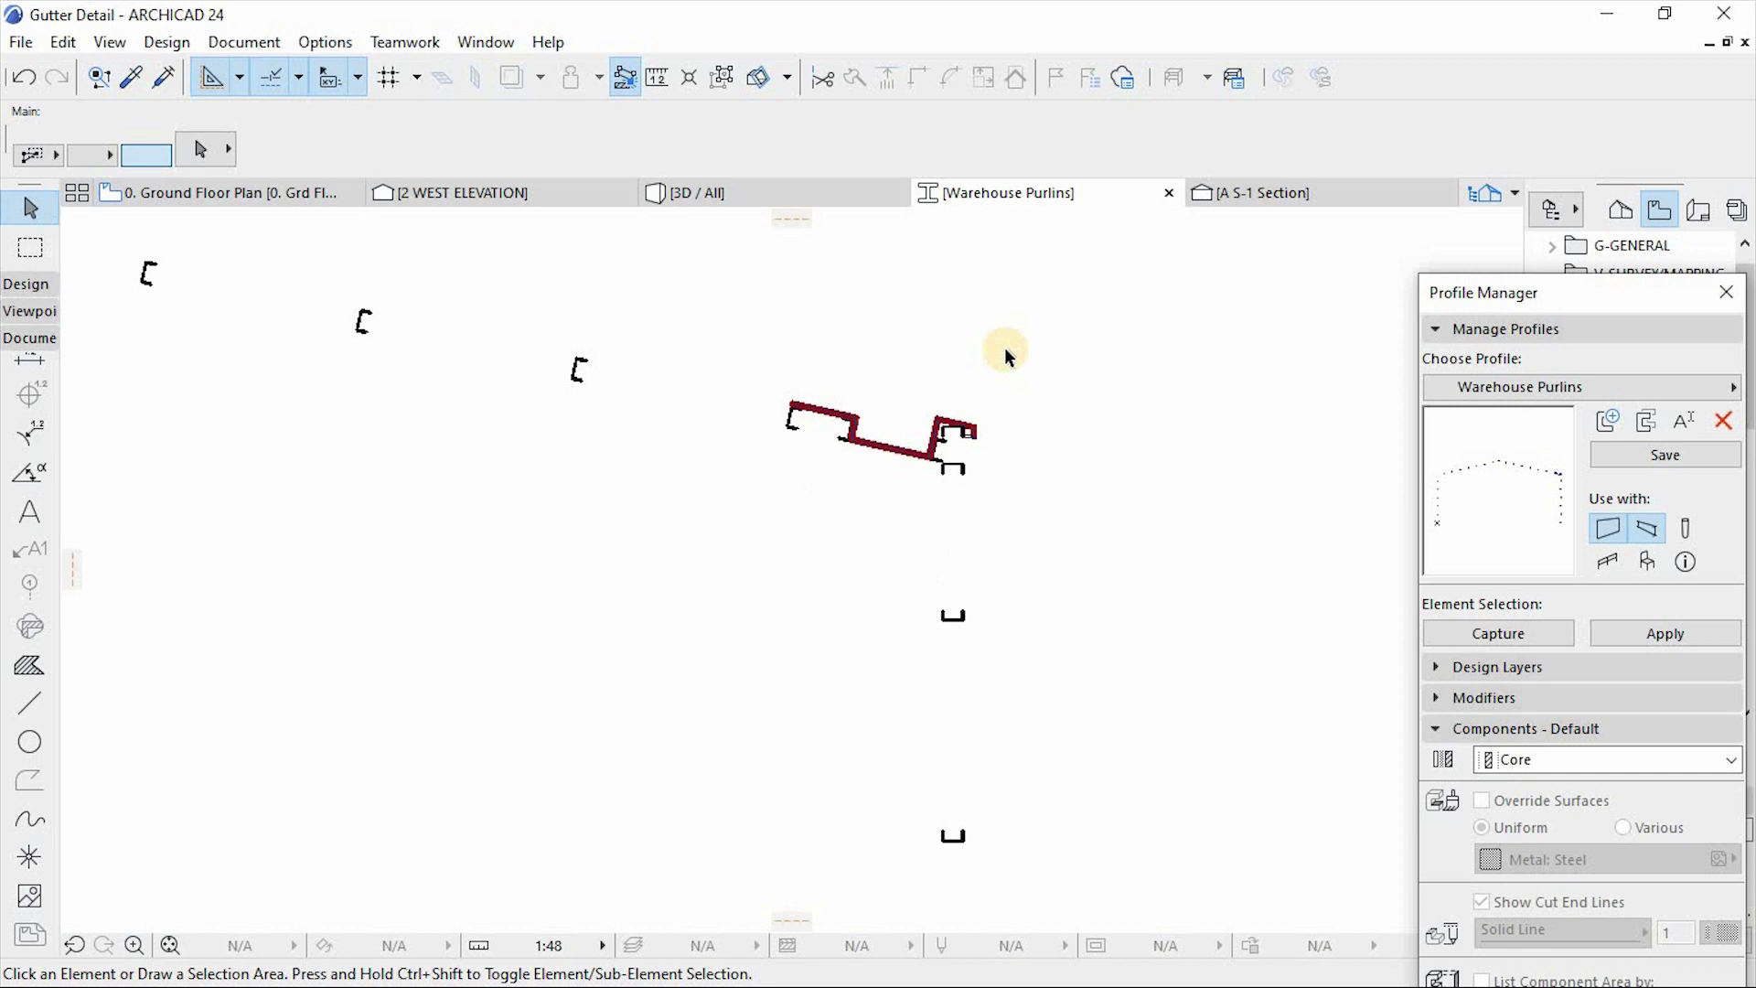
left_click_drag(713, 529, 1030, 495)
scroll(1030, 496, "down", 5)
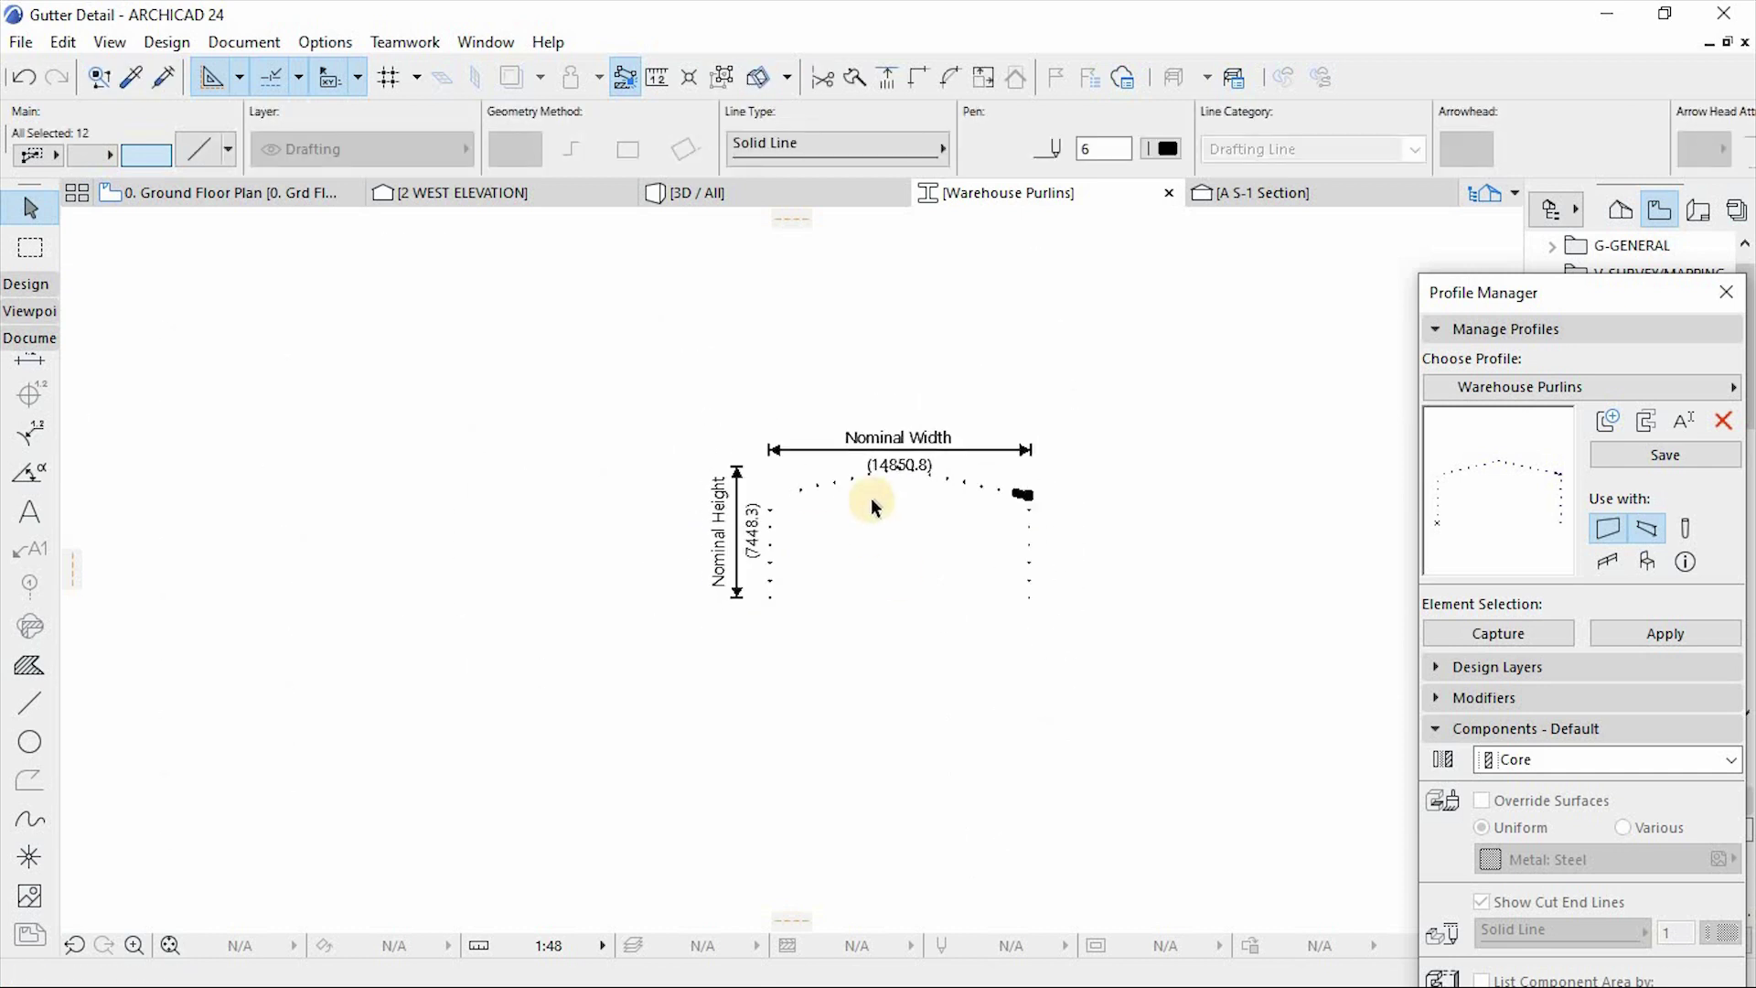
scroll(924, 457, "up", 5)
key("ctrl+alt+m")
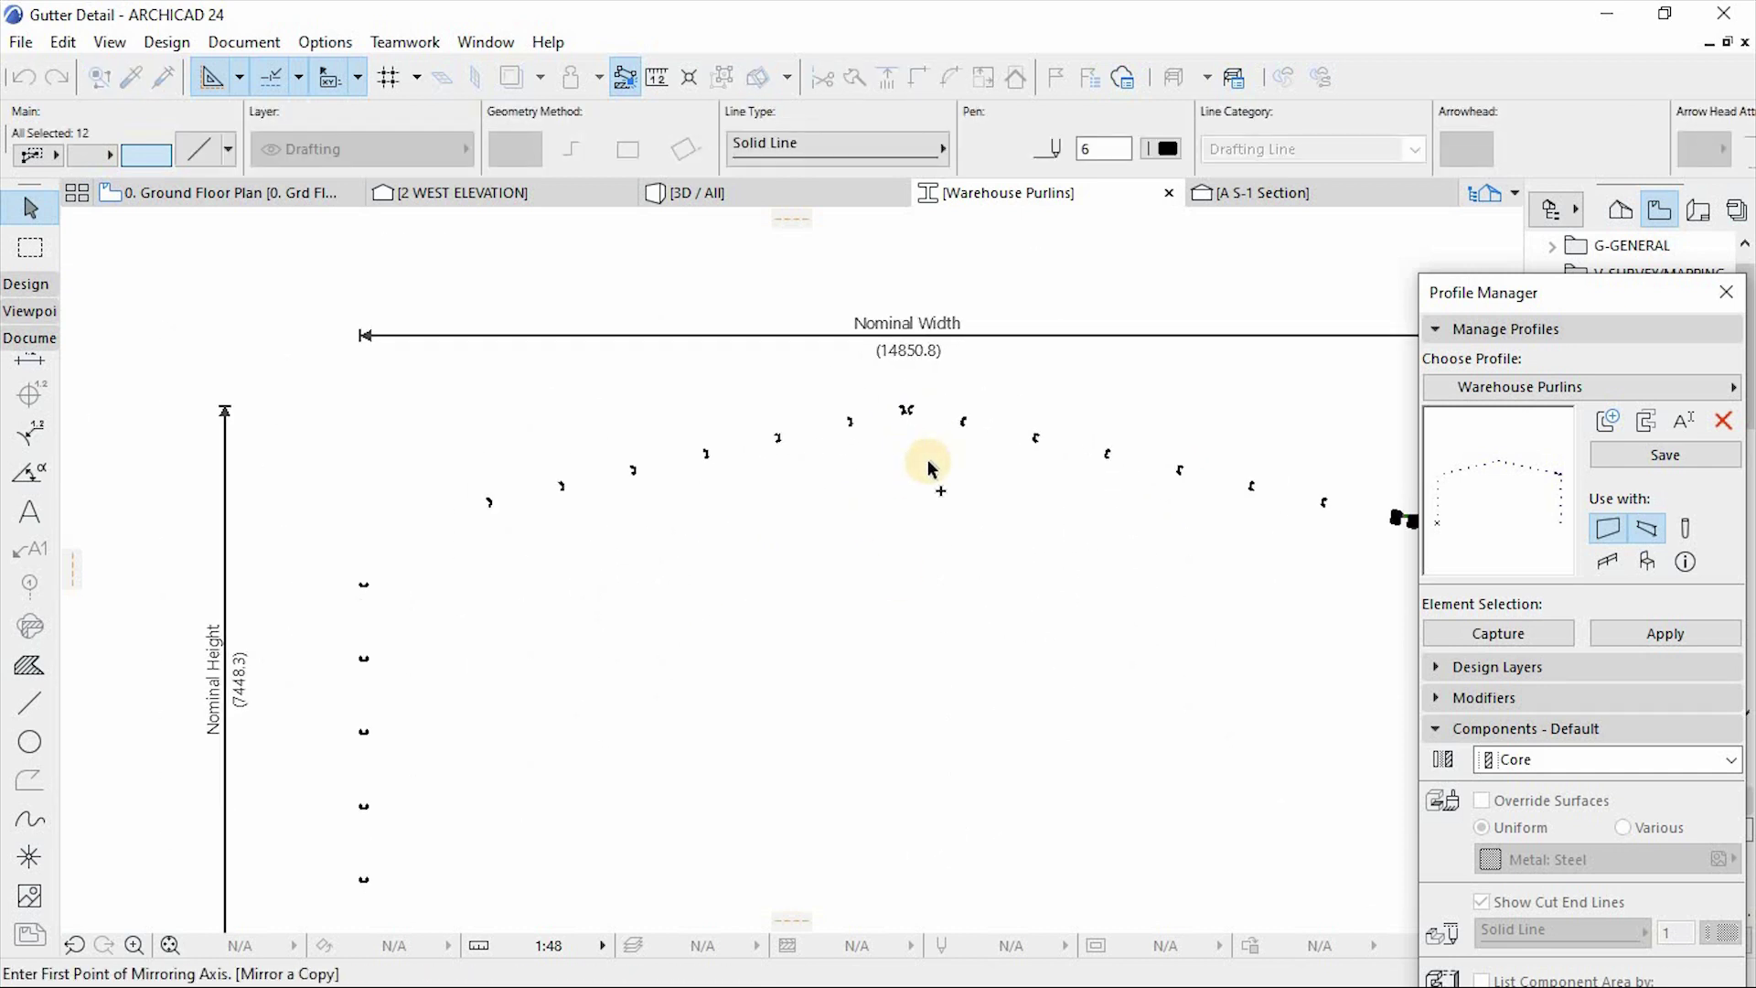
scroll(901, 416, "up", 5)
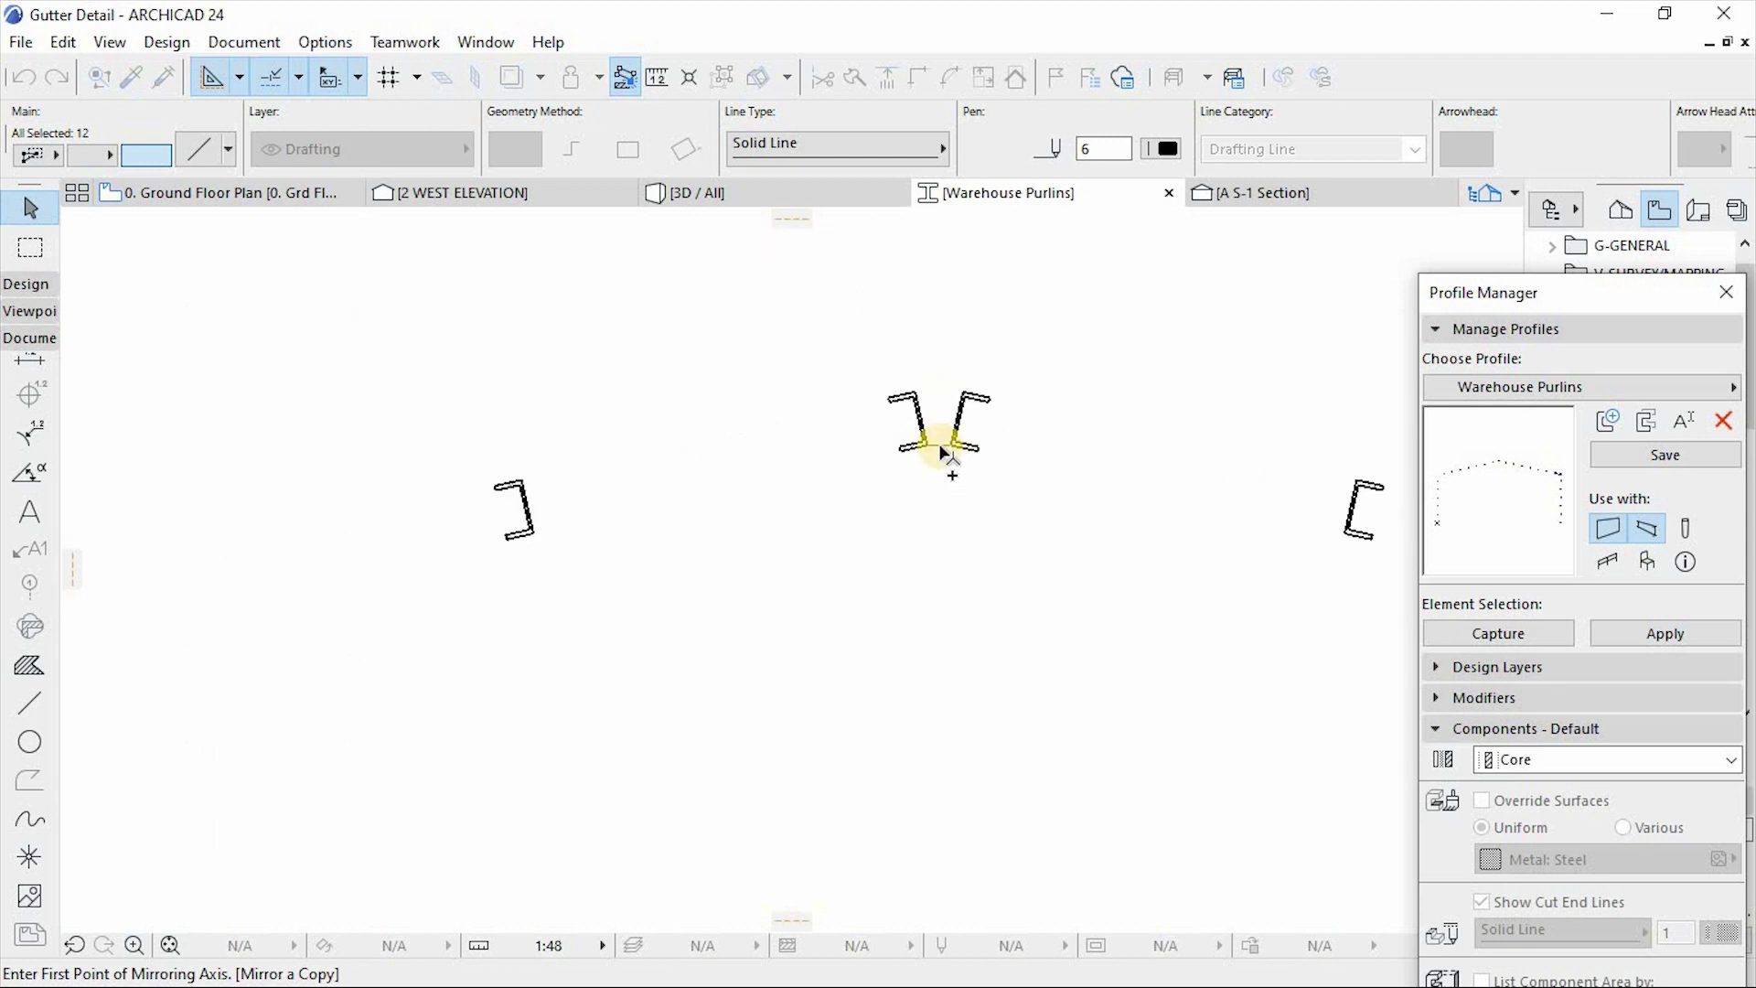
scroll(942, 450, "up", 5)
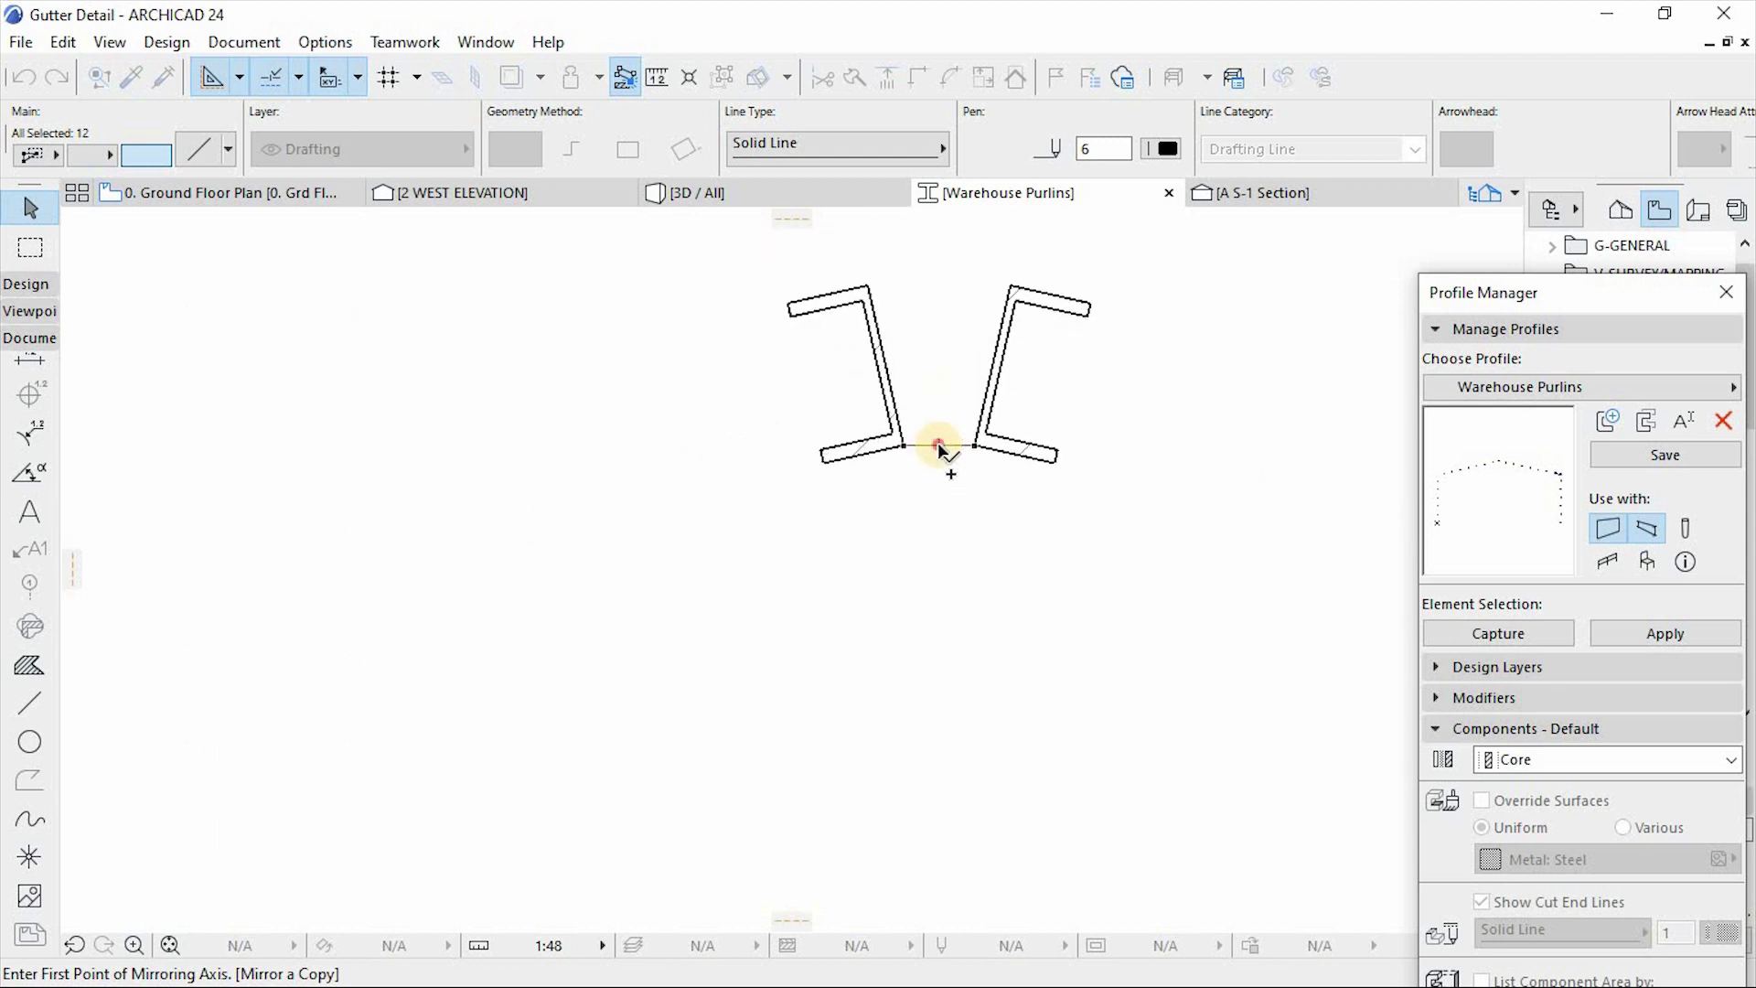
left_click(938, 445)
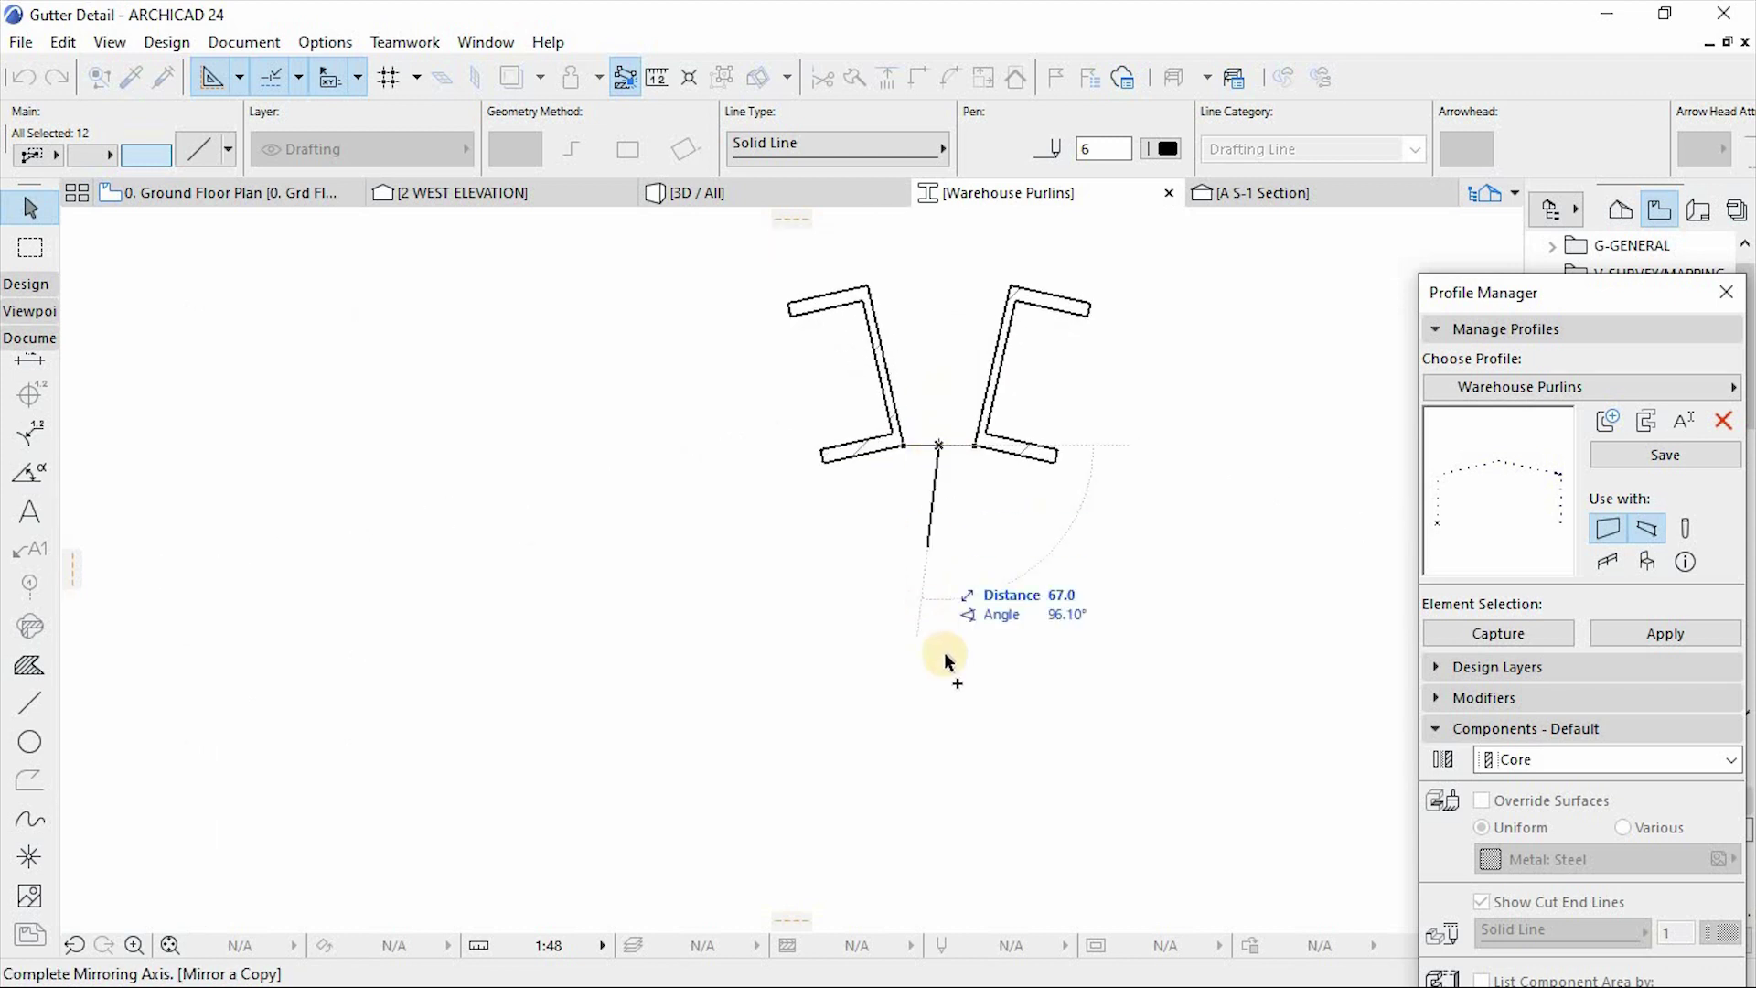
left_click(939, 742)
scroll(1090, 457, "down", 8)
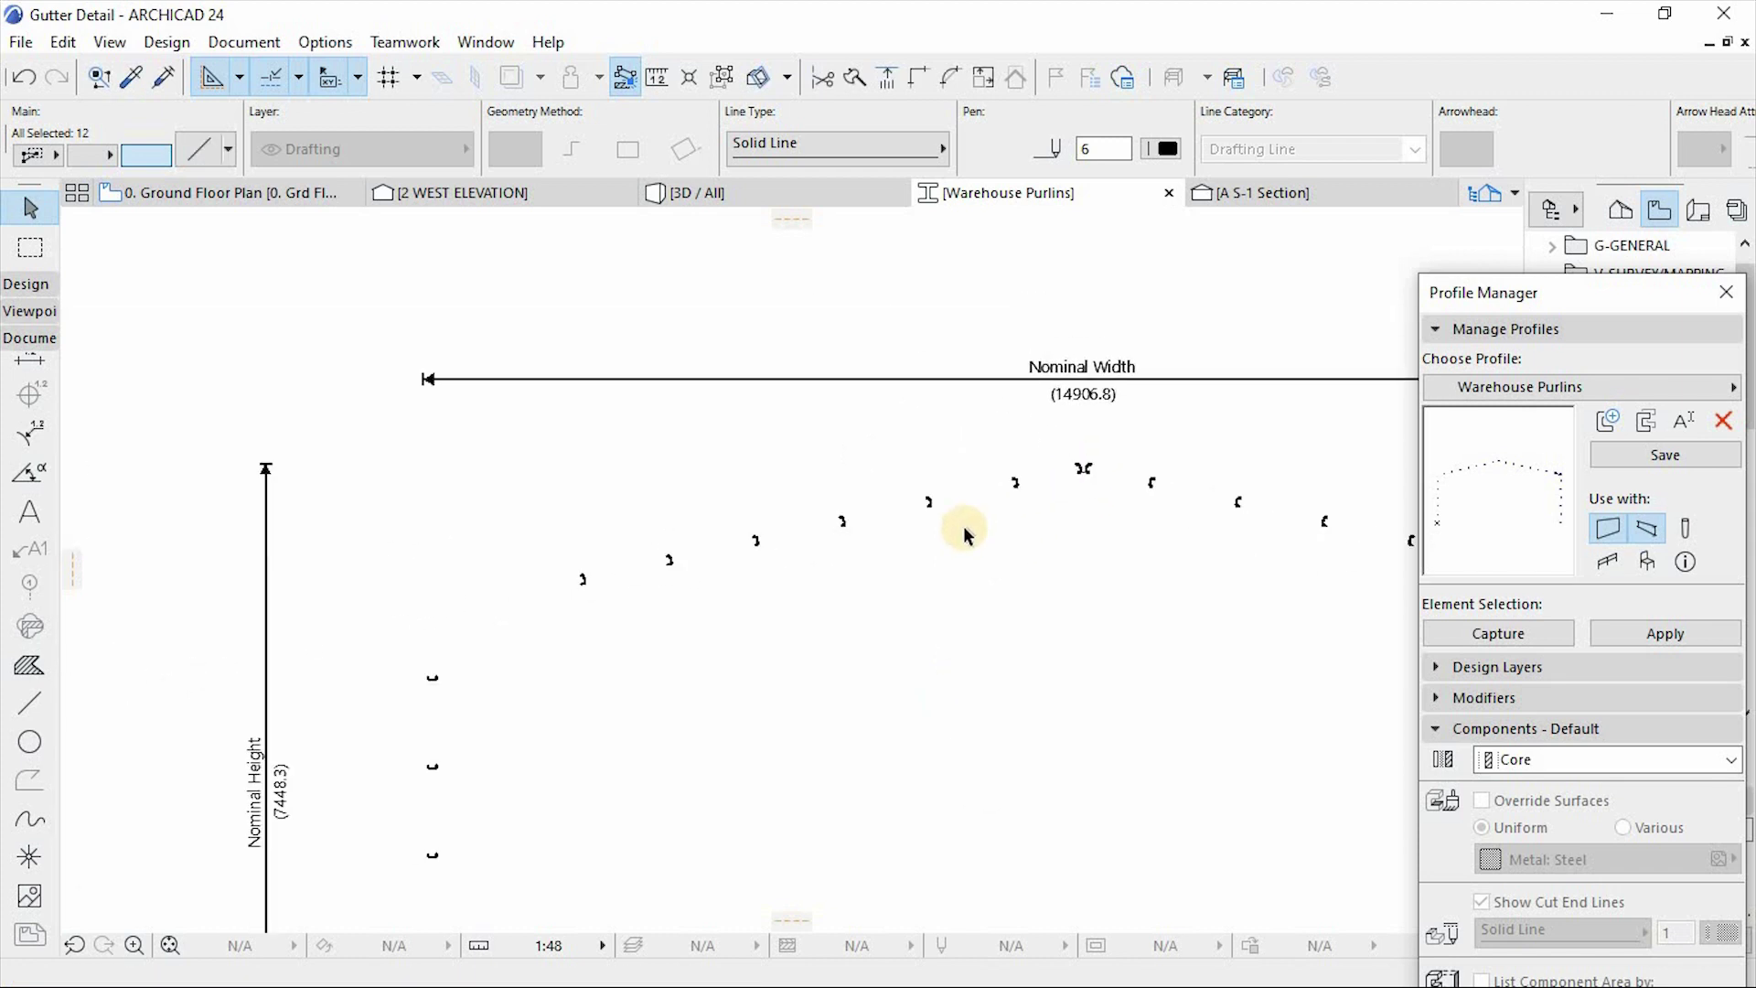
scroll(436, 622, "up", 5)
left_click(593, 422)
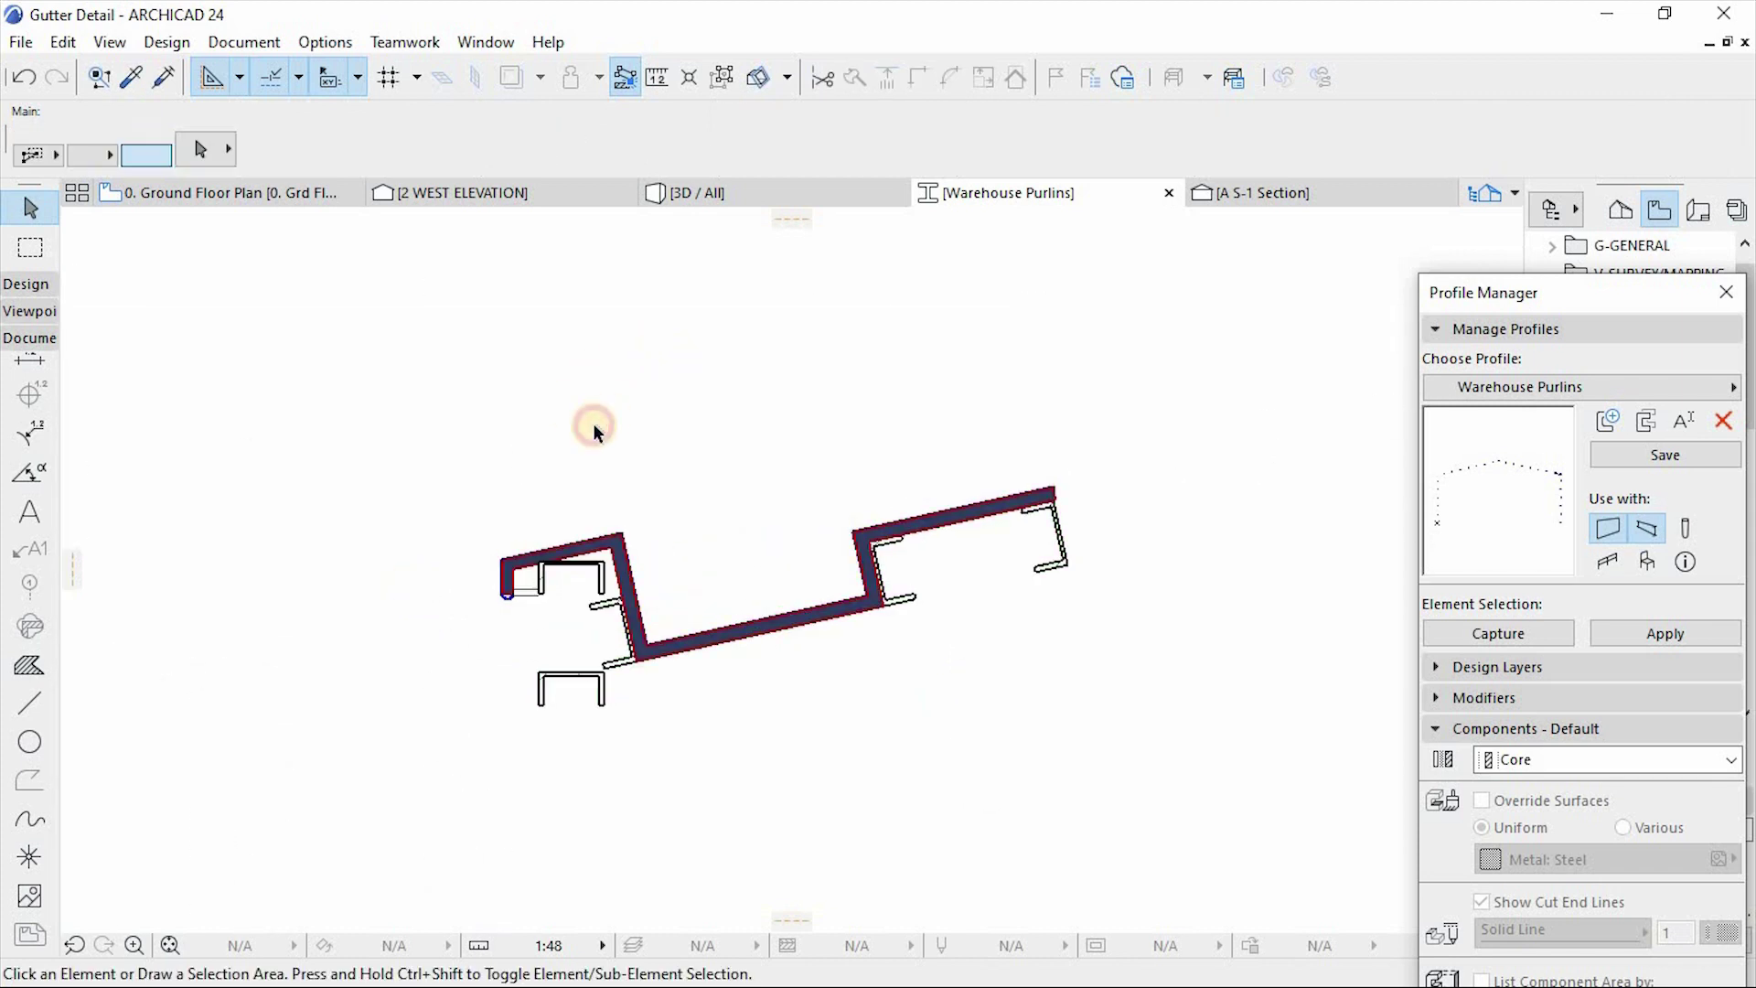
Step: Save the Warehouse Purlins profile and check the gutters on the building in the 3D view
scroll(590, 422, "down", 6)
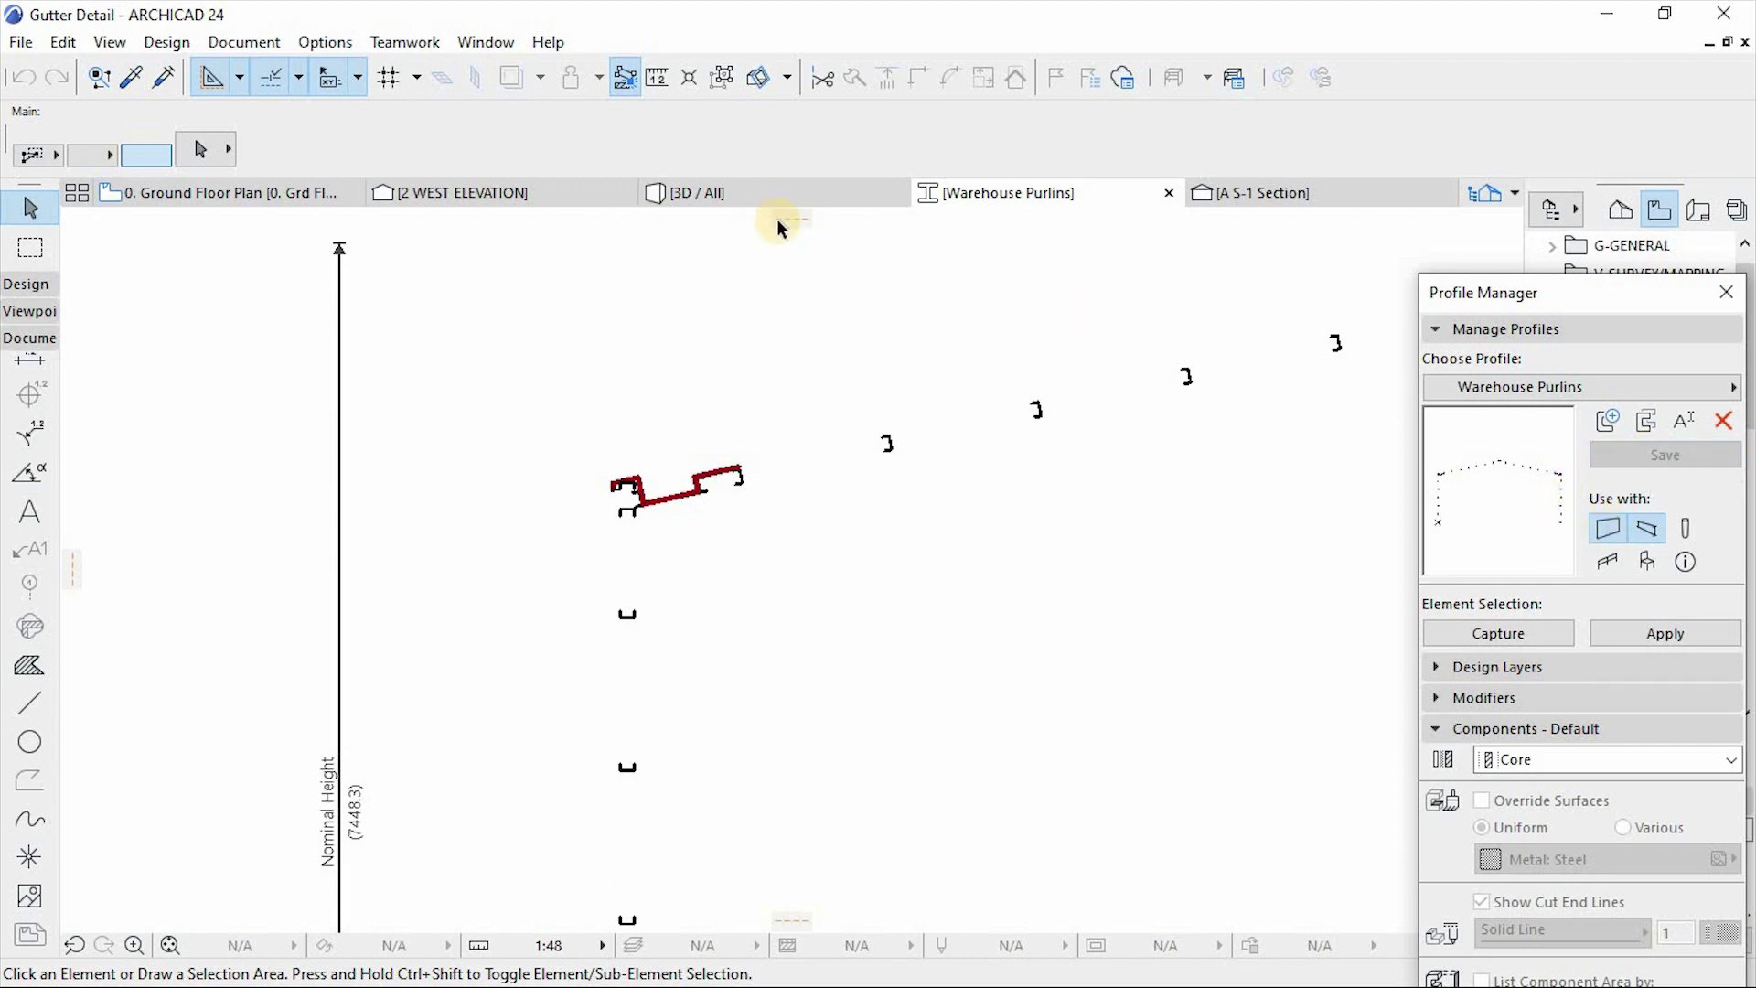
left_click(715, 188)
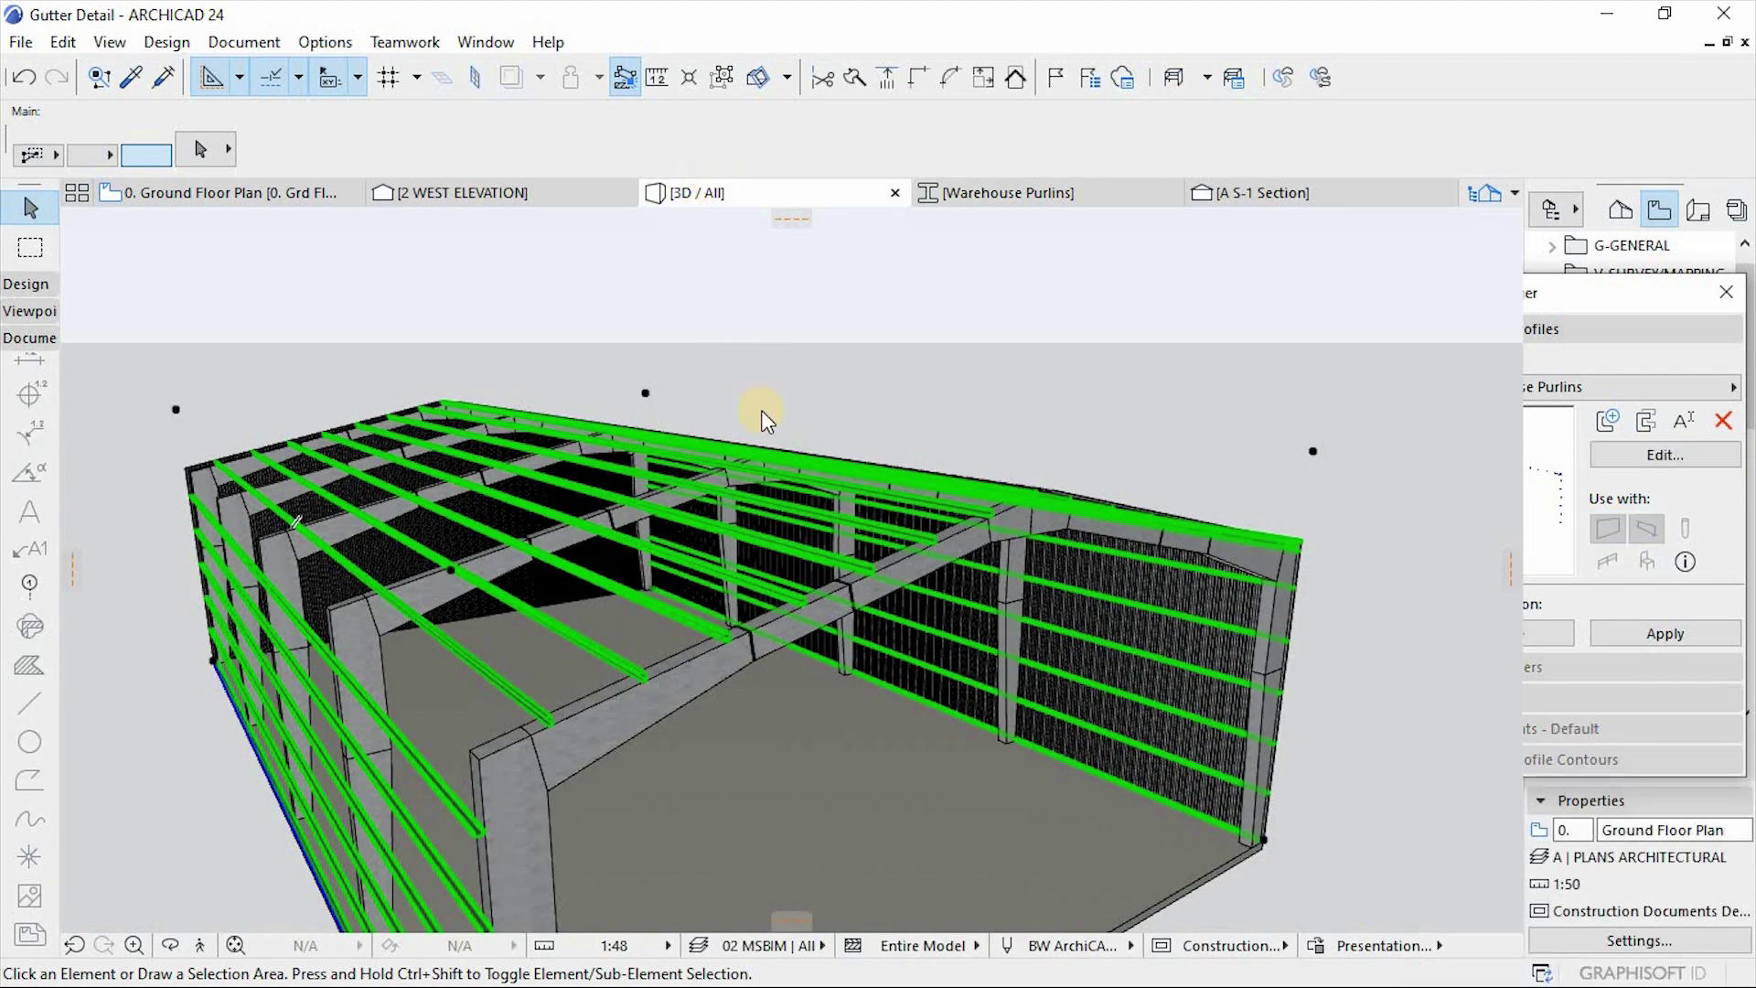
left_click(341, 720)
left_click(853, 402)
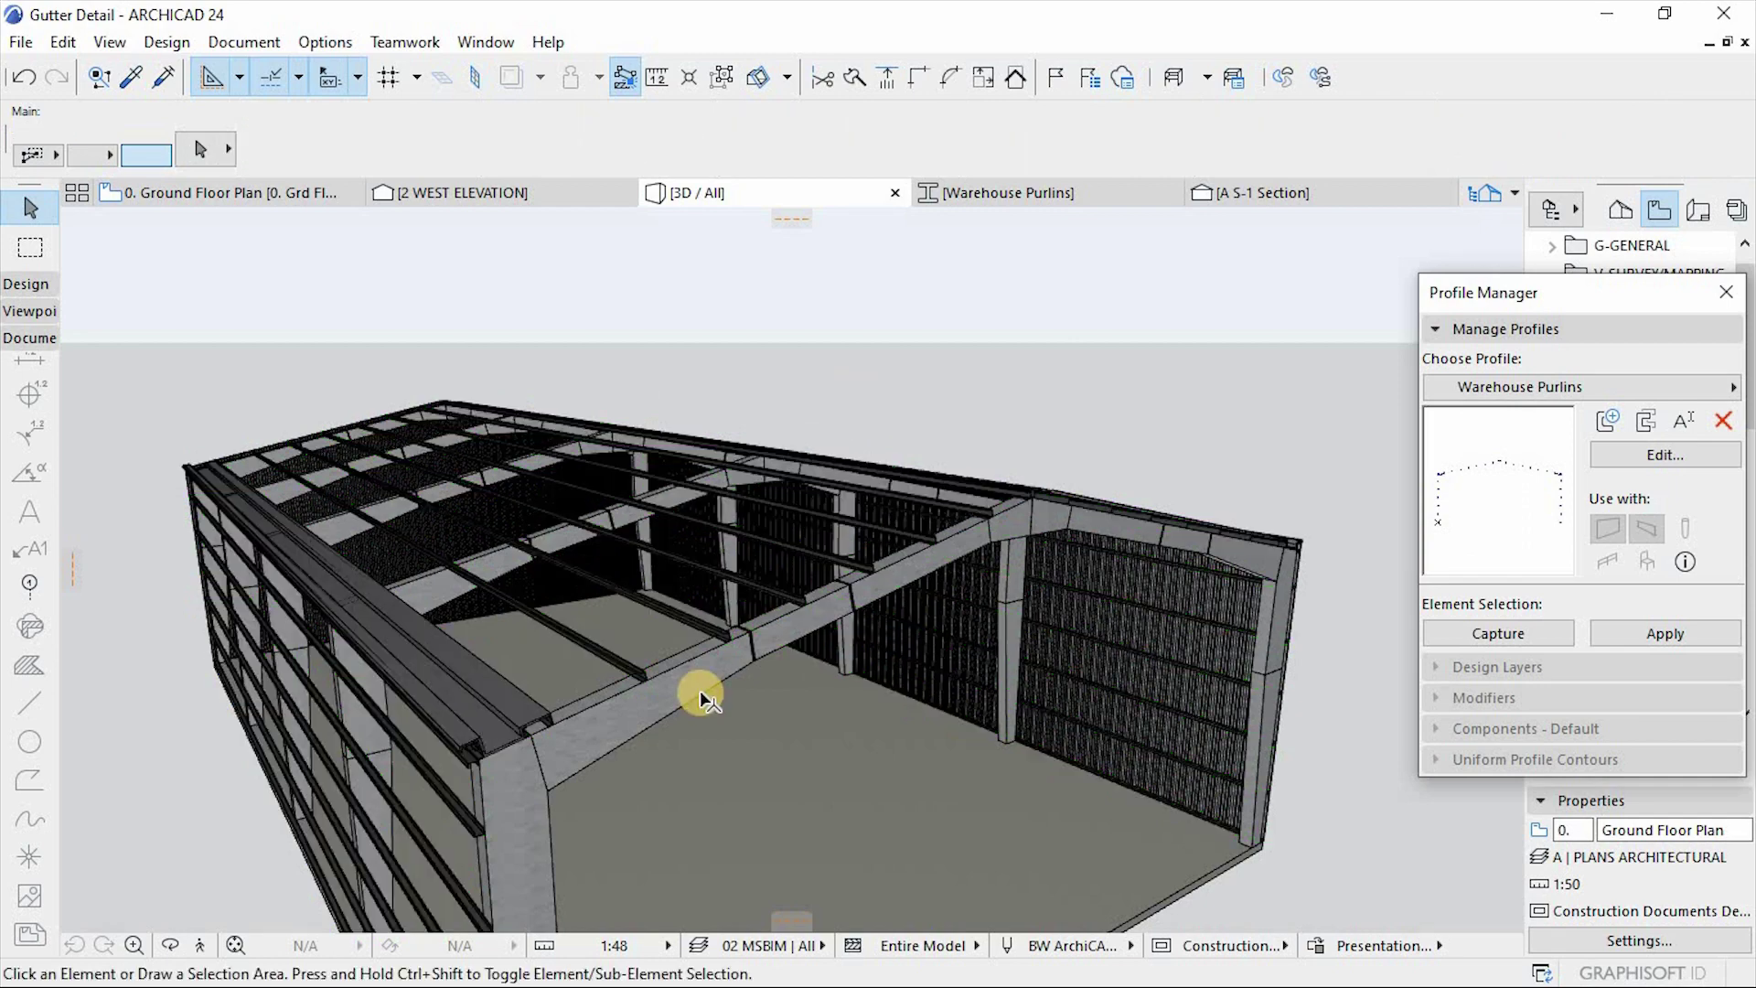
Step: Examine the eave gutters, purlins and portal frames of the warehouse in 3D from above and from the open gable end
scroll(795, 370, "down", 2)
middle_click_drag(608, 610, 872, 790, "shift")
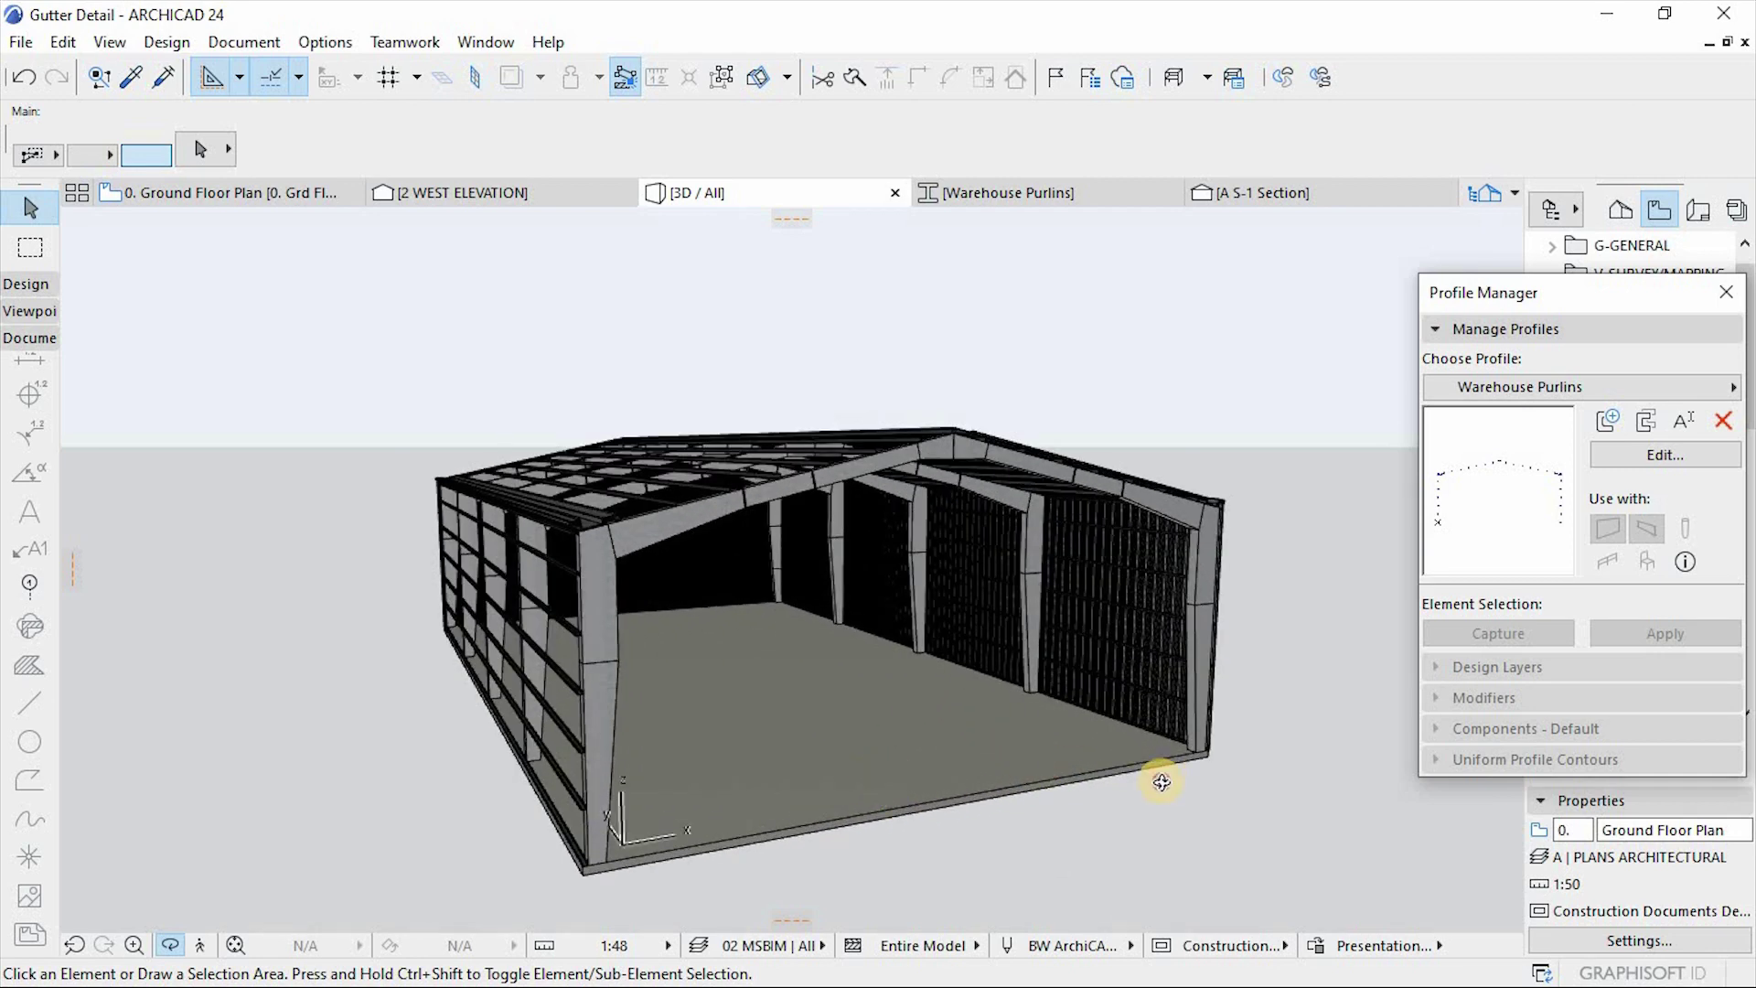
mouse_move(1161, 782)
middle_mouse_down("shift")
mouse_move(1073, 768)
mouse_move(1133, 766)
middle_mouse_up("shift")
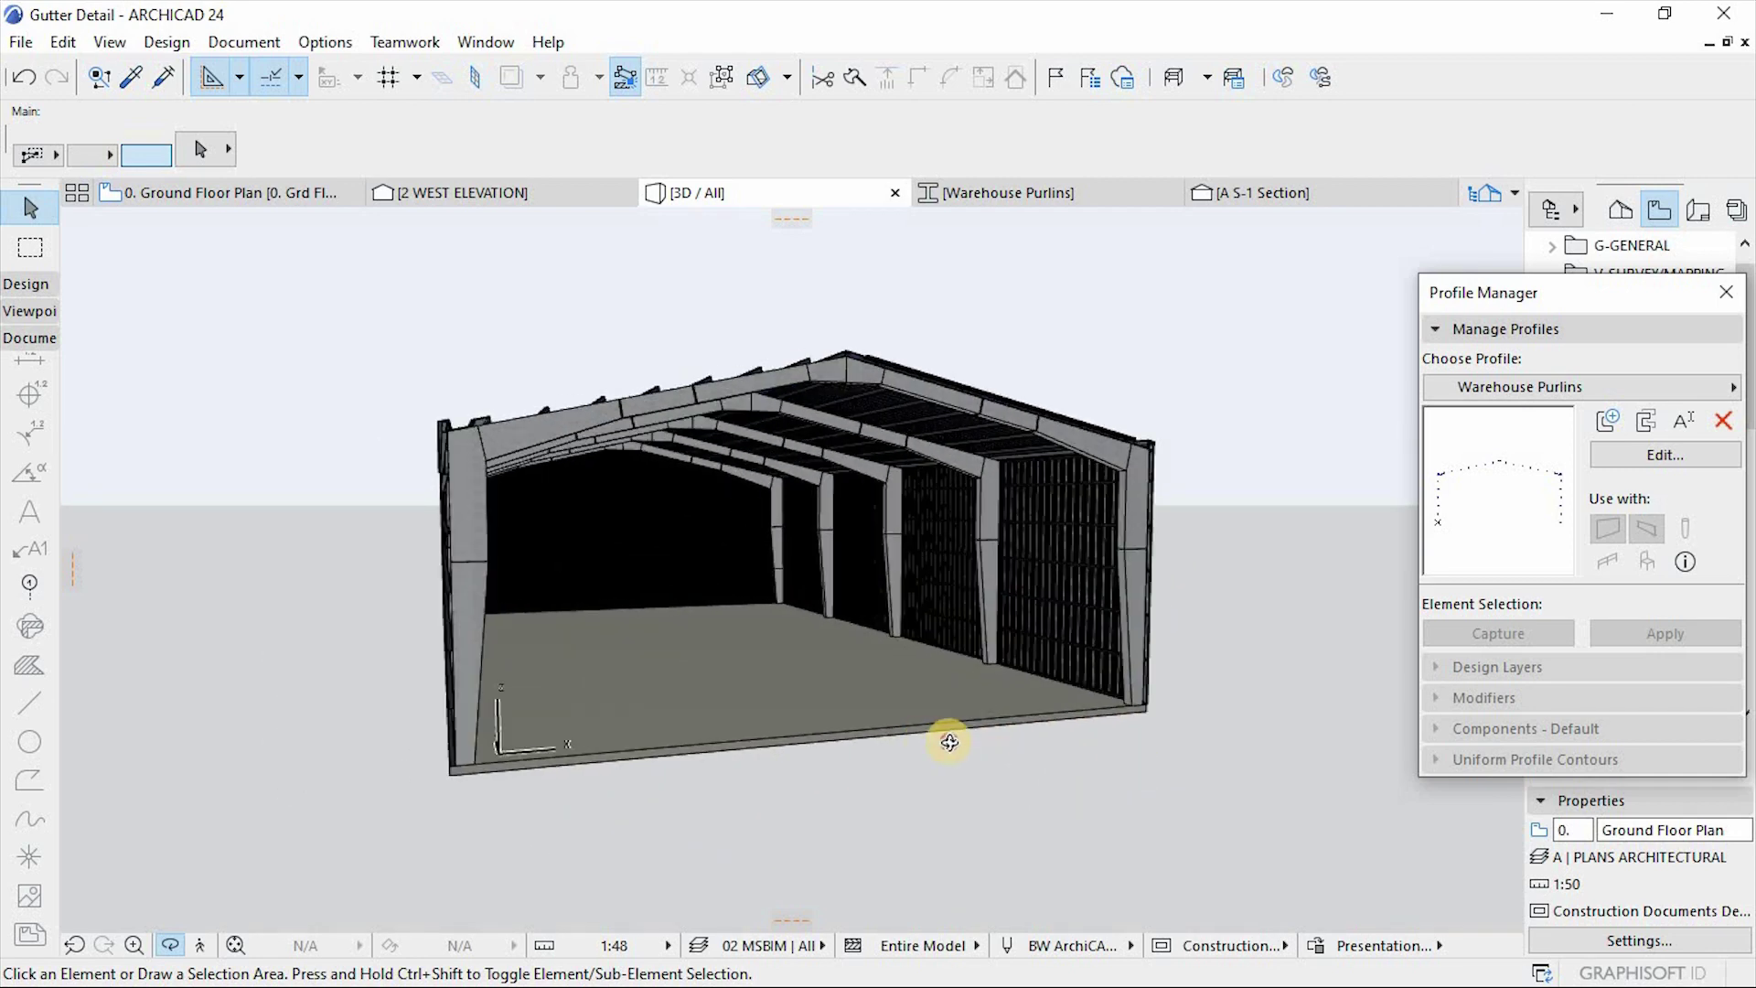
middle_click_drag(949, 742, 741, 567, "shift")
scroll(706, 748, "up", 4)
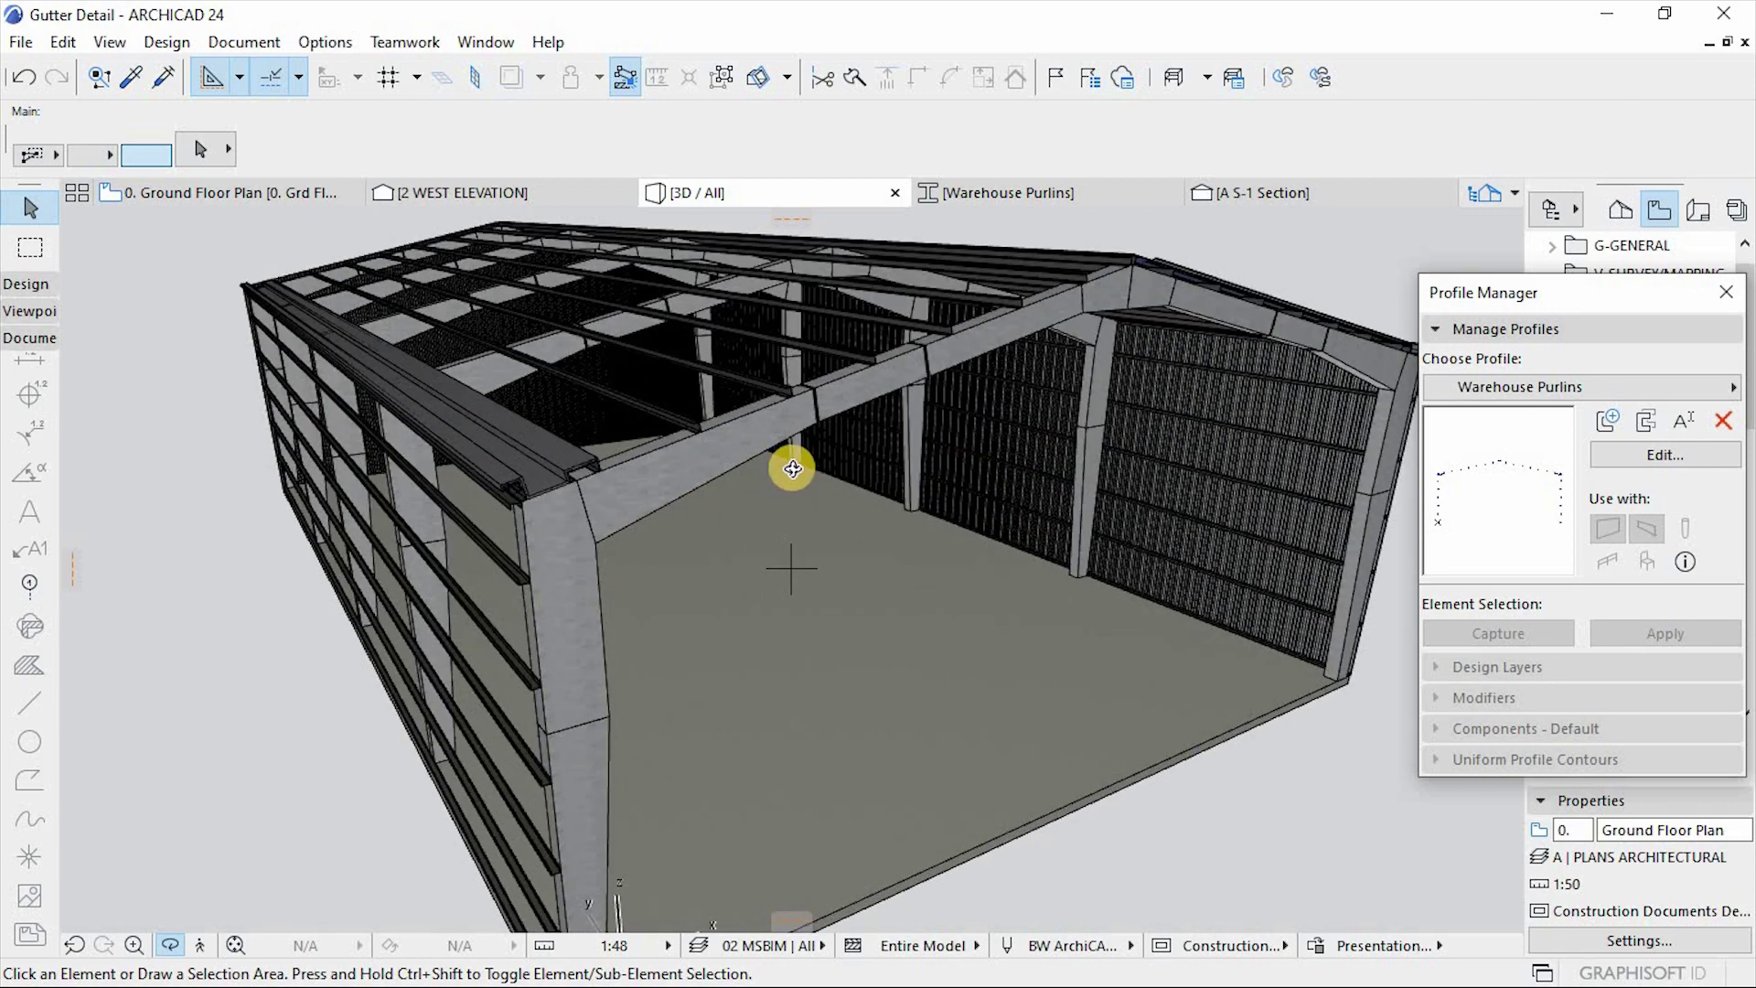
mouse_move(792, 468)
middle_mouse_down("shift")
mouse_move(863, 561)
mouse_move(779, 461)
middle_mouse_up("shift")
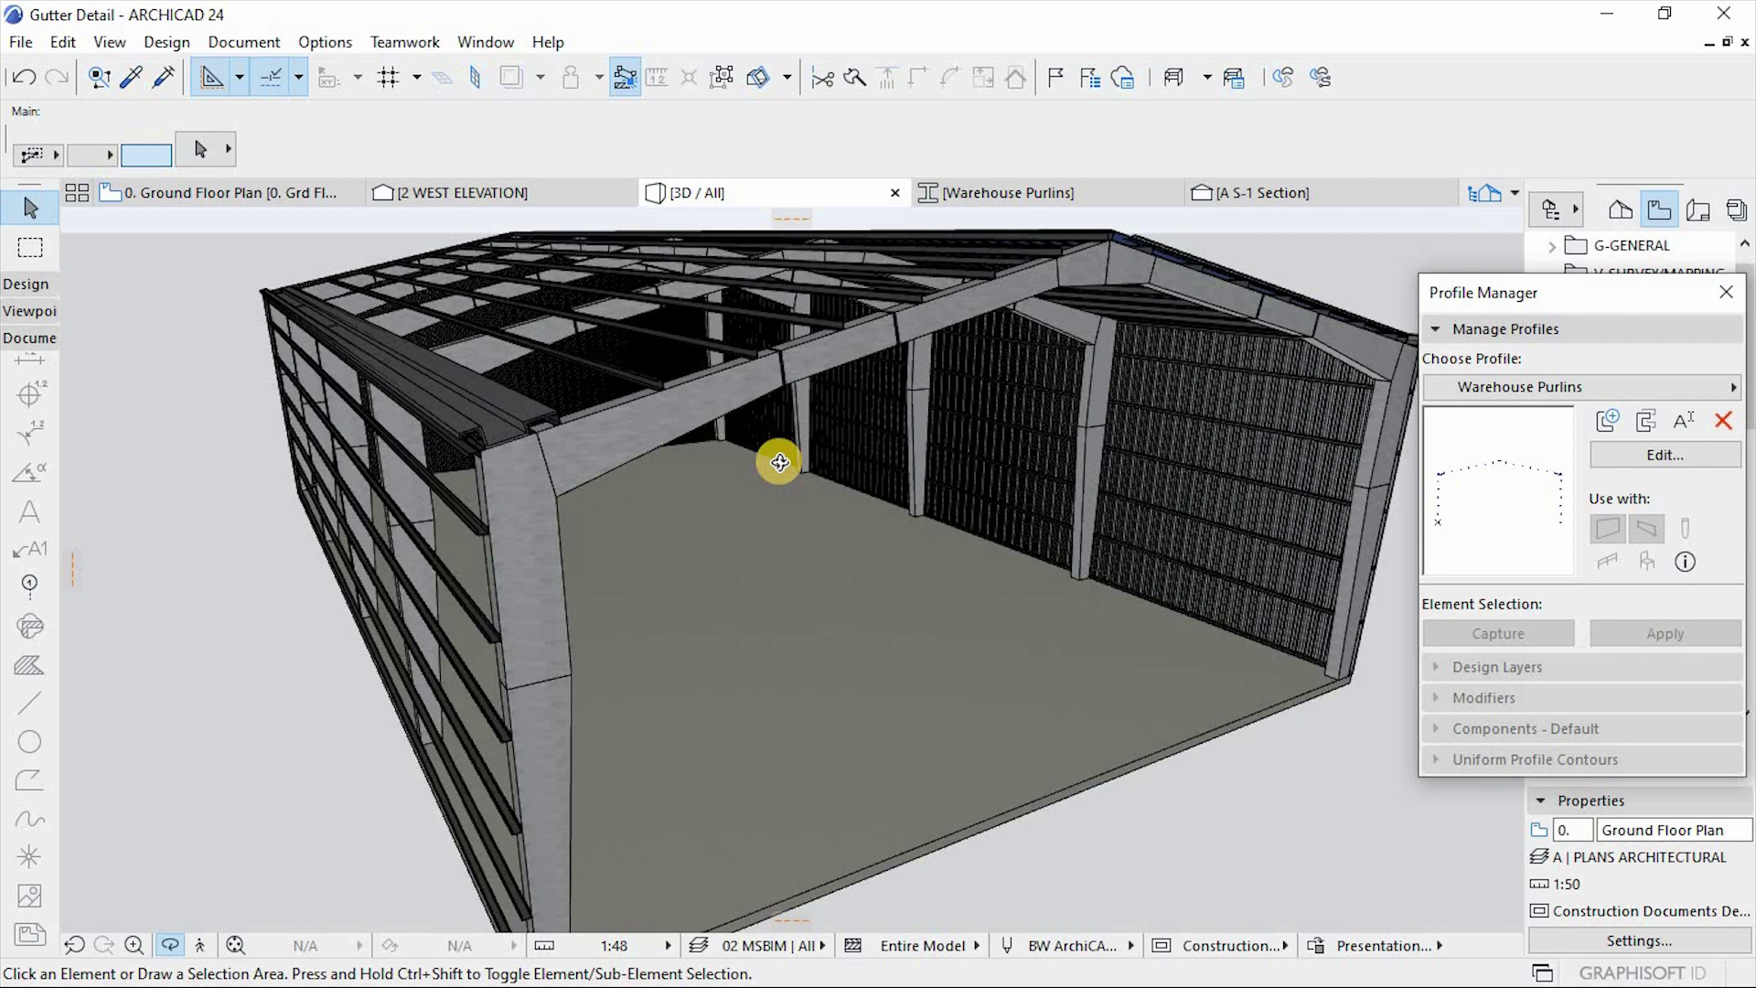
scroll(779, 462, "down", 5)
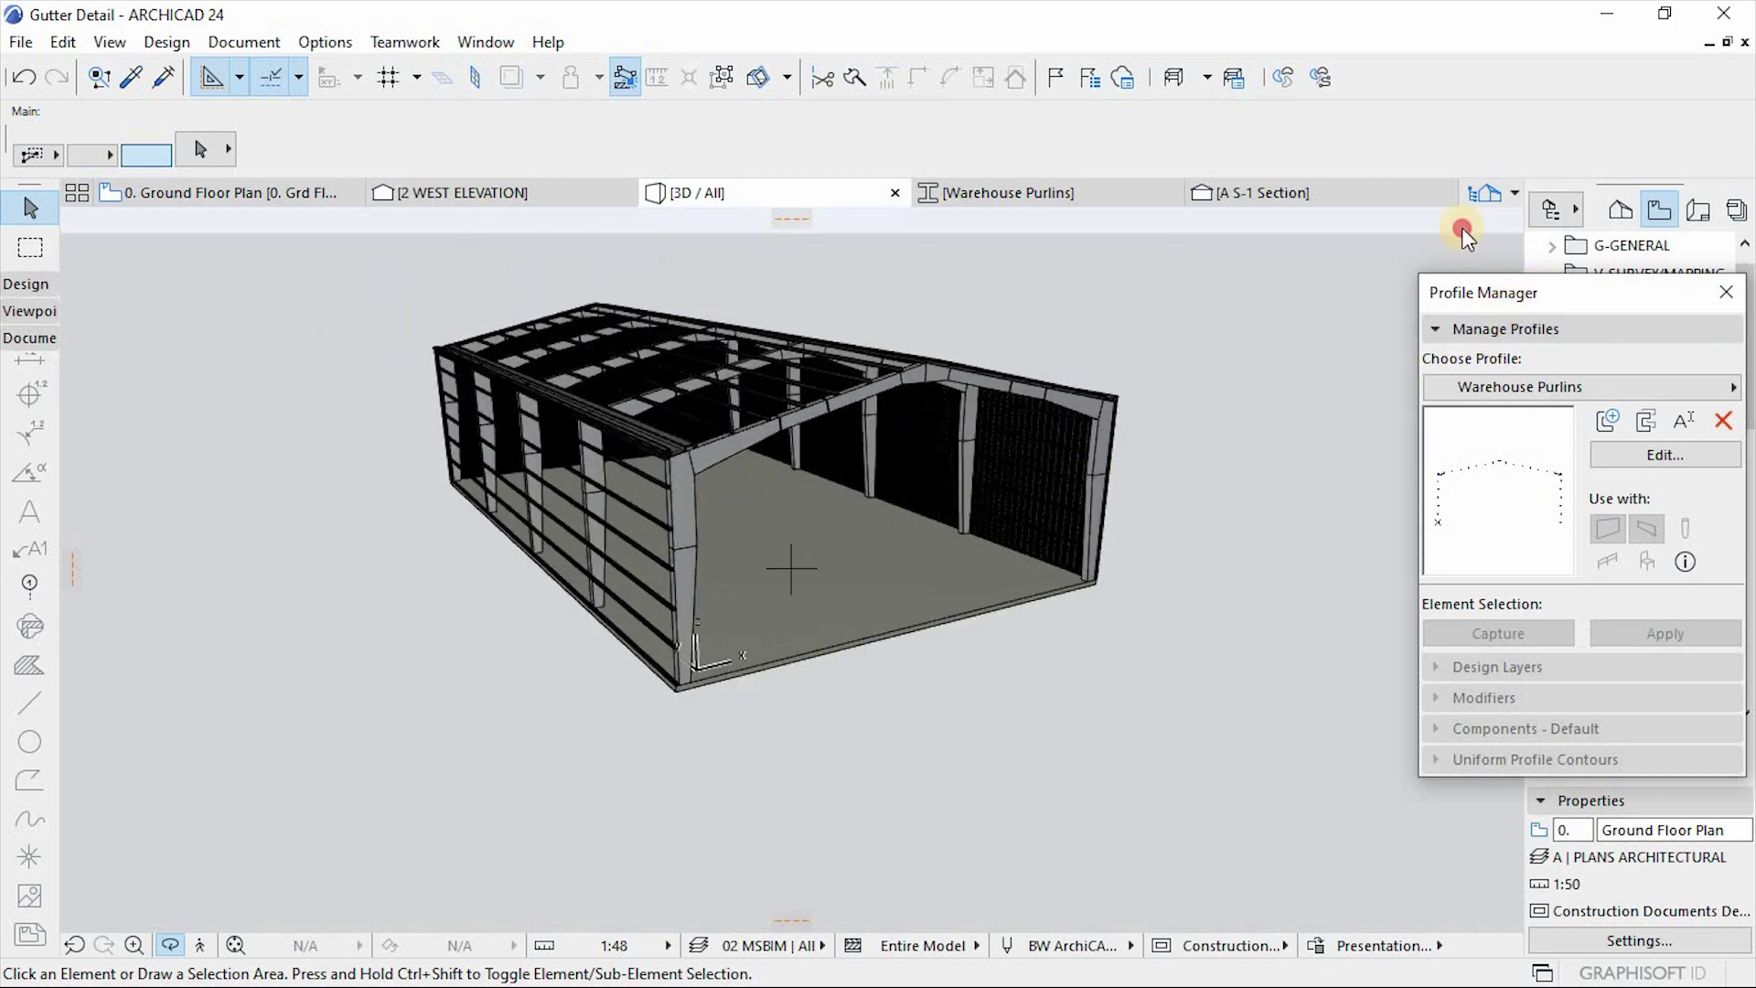
left_click_drag(1462, 228, 1391, 74)
scroll(911, 369, "up", 3)
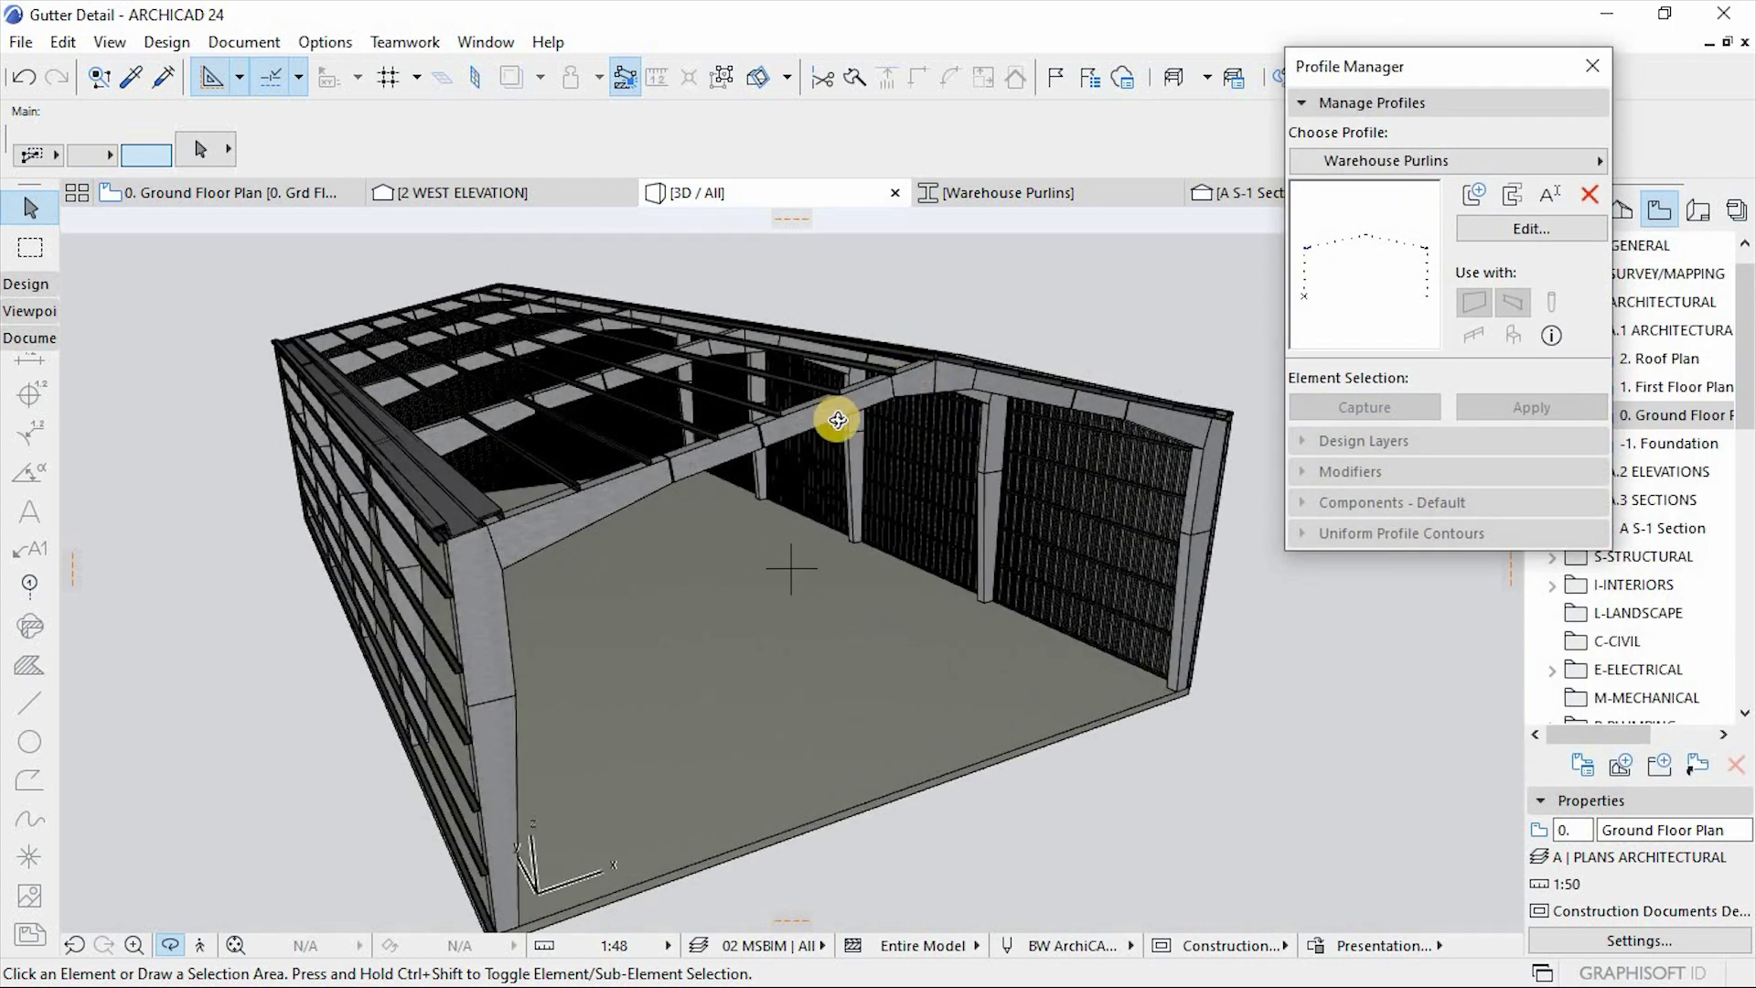
scroll(837, 421, "down", 2)
middle_click_drag(802, 551, 572, 587, "shift")
scroll(653, 700, "up", 3)
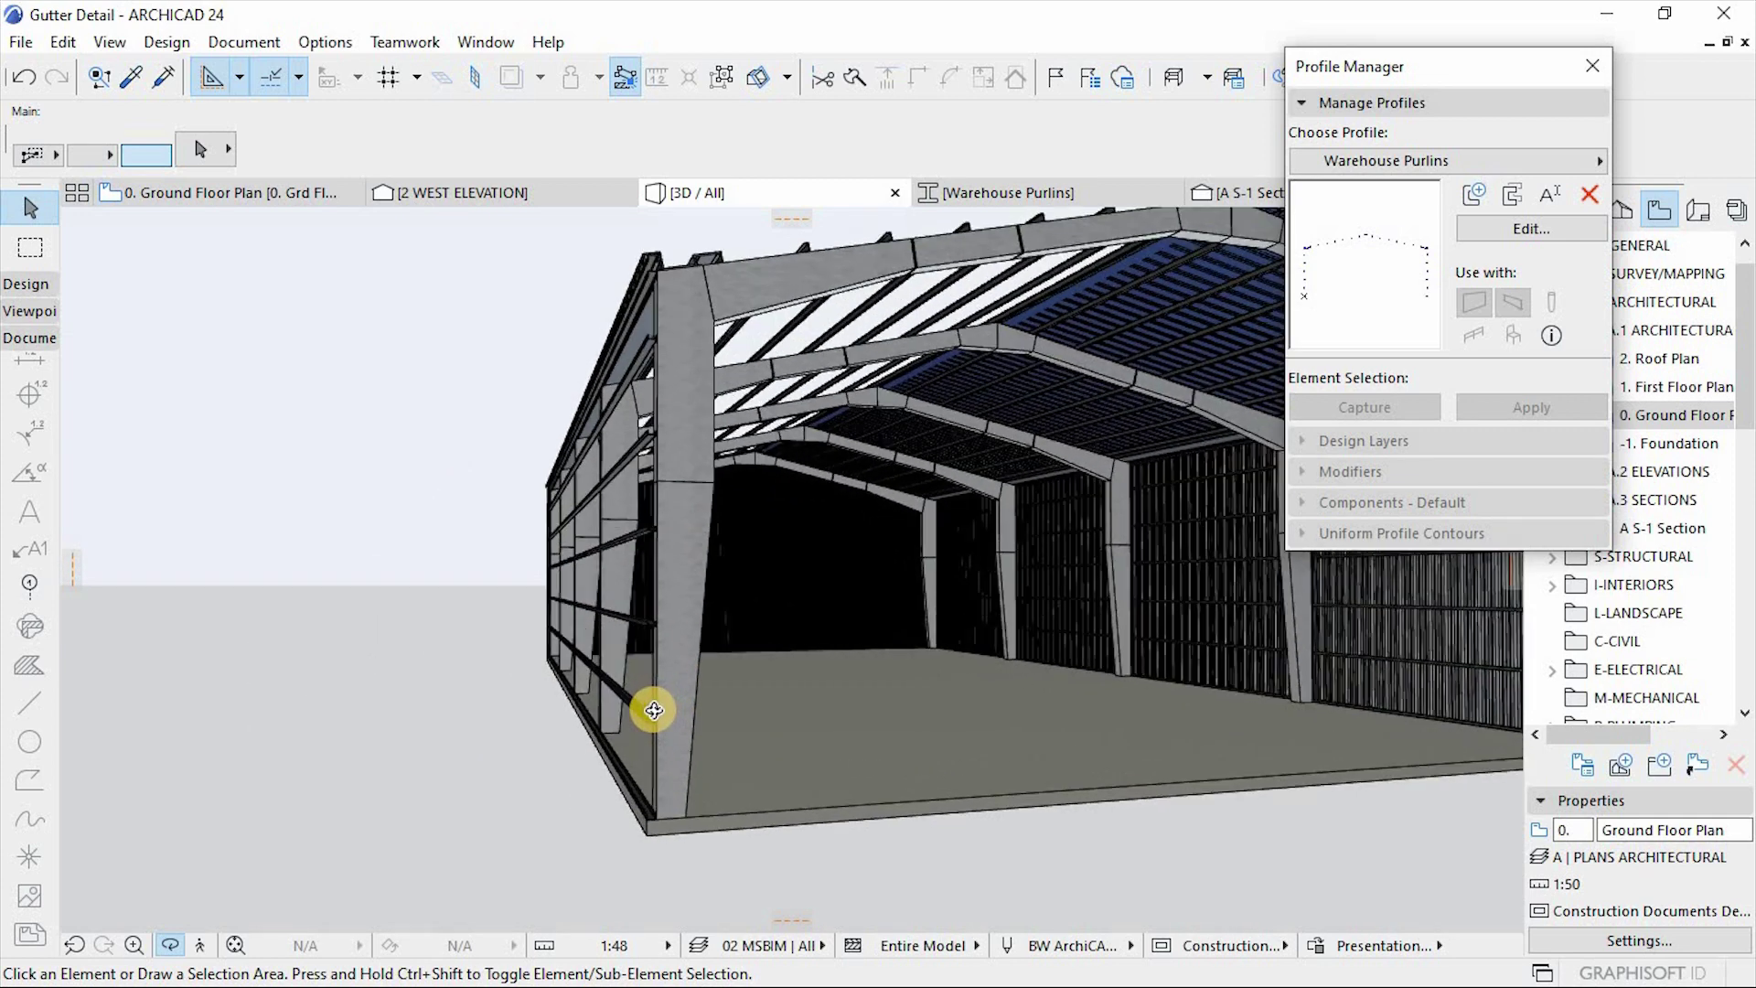
Step: Highlight the Warehouse Purlins wall to check the purlins it contains, then release it and compare it with the Warehouse Structure frames
left_click(629, 740)
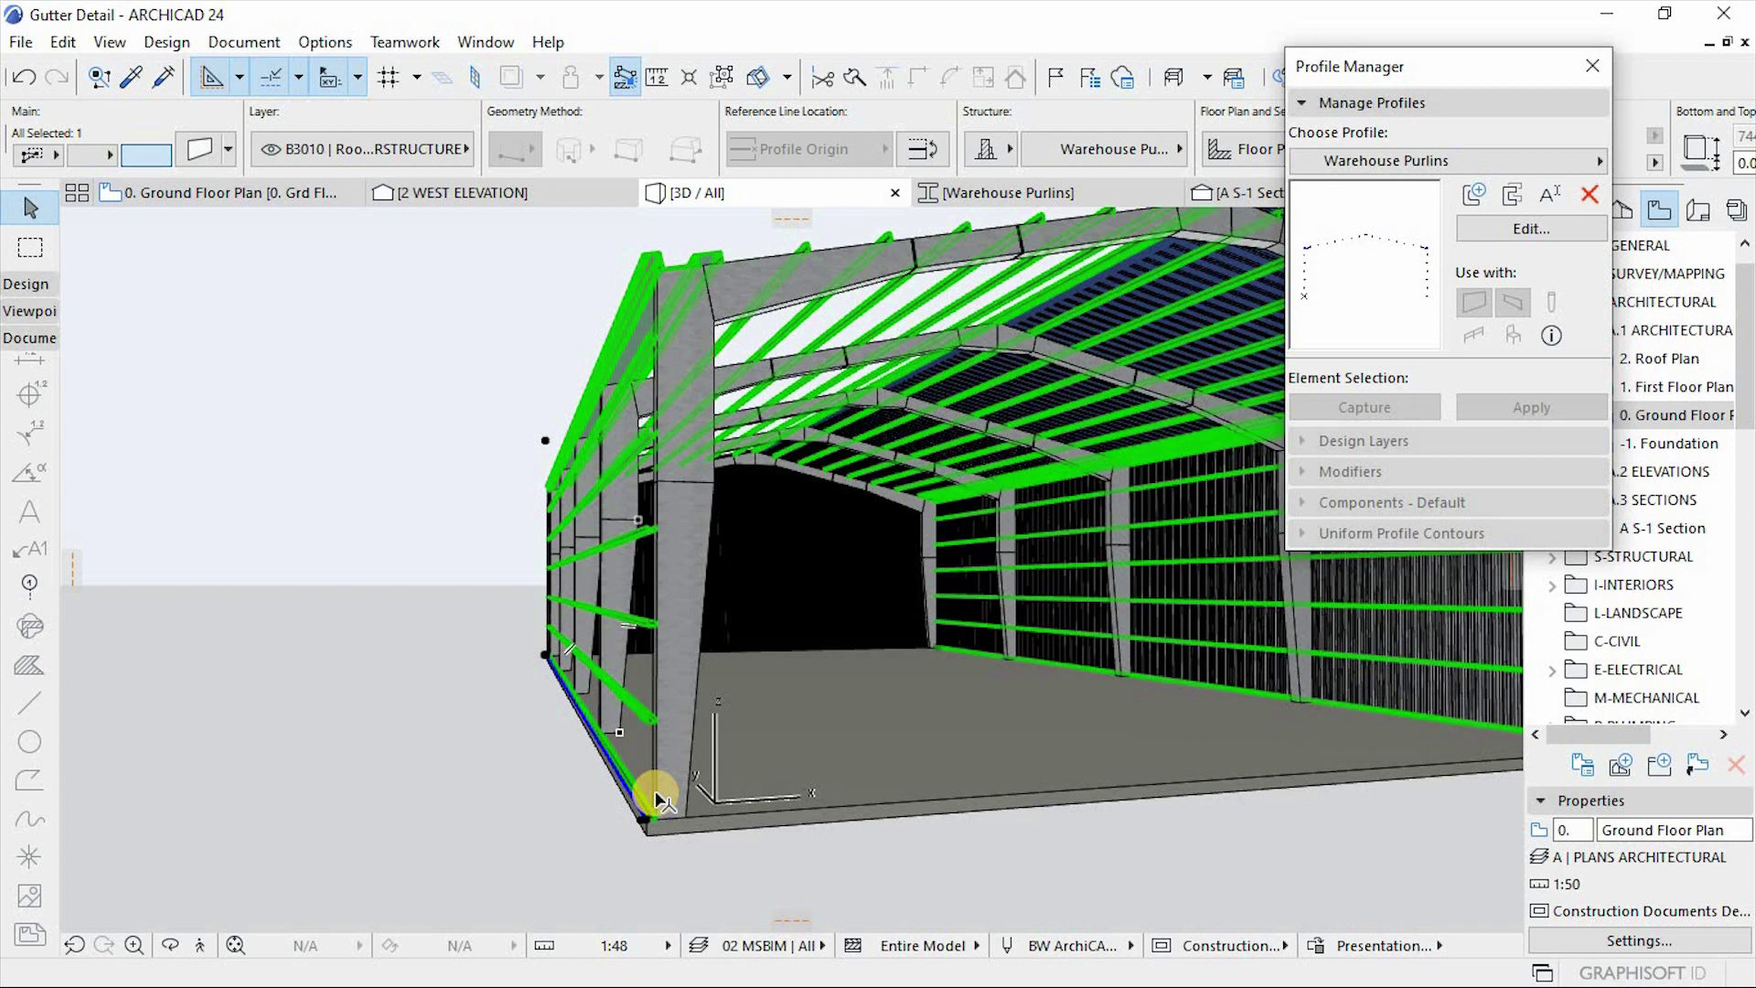
scroll(532, 596, "down", 3)
key("Escape")
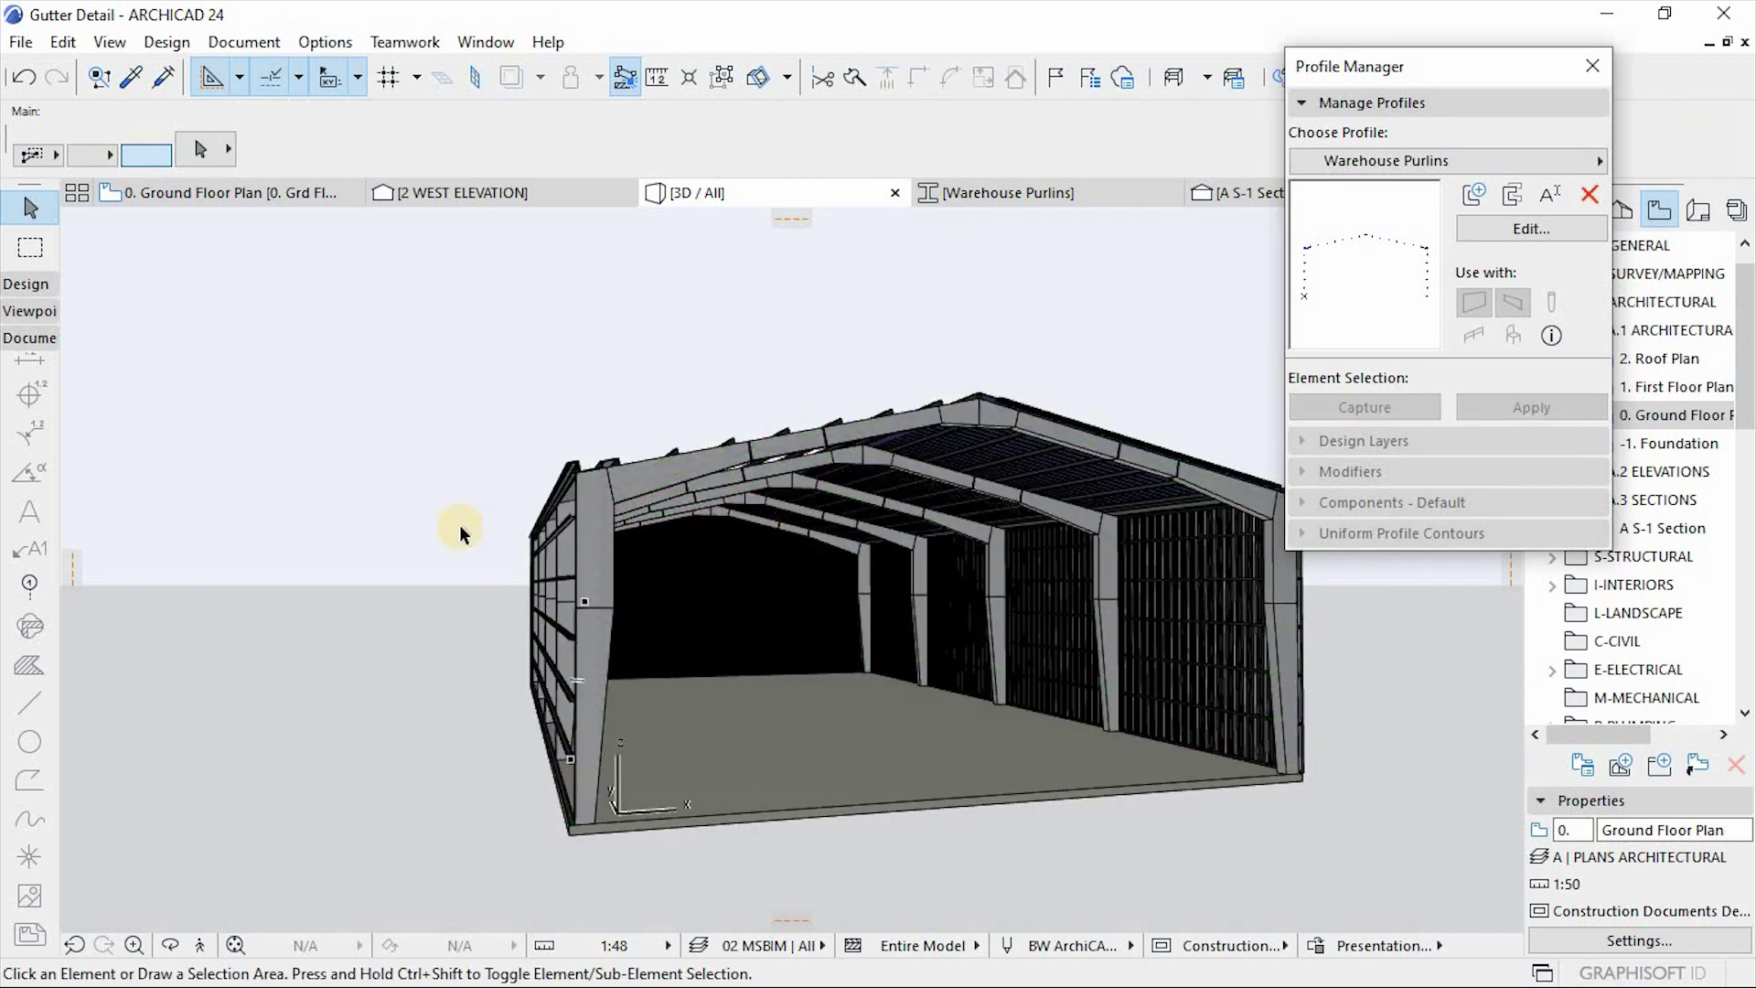
left_click(600, 552)
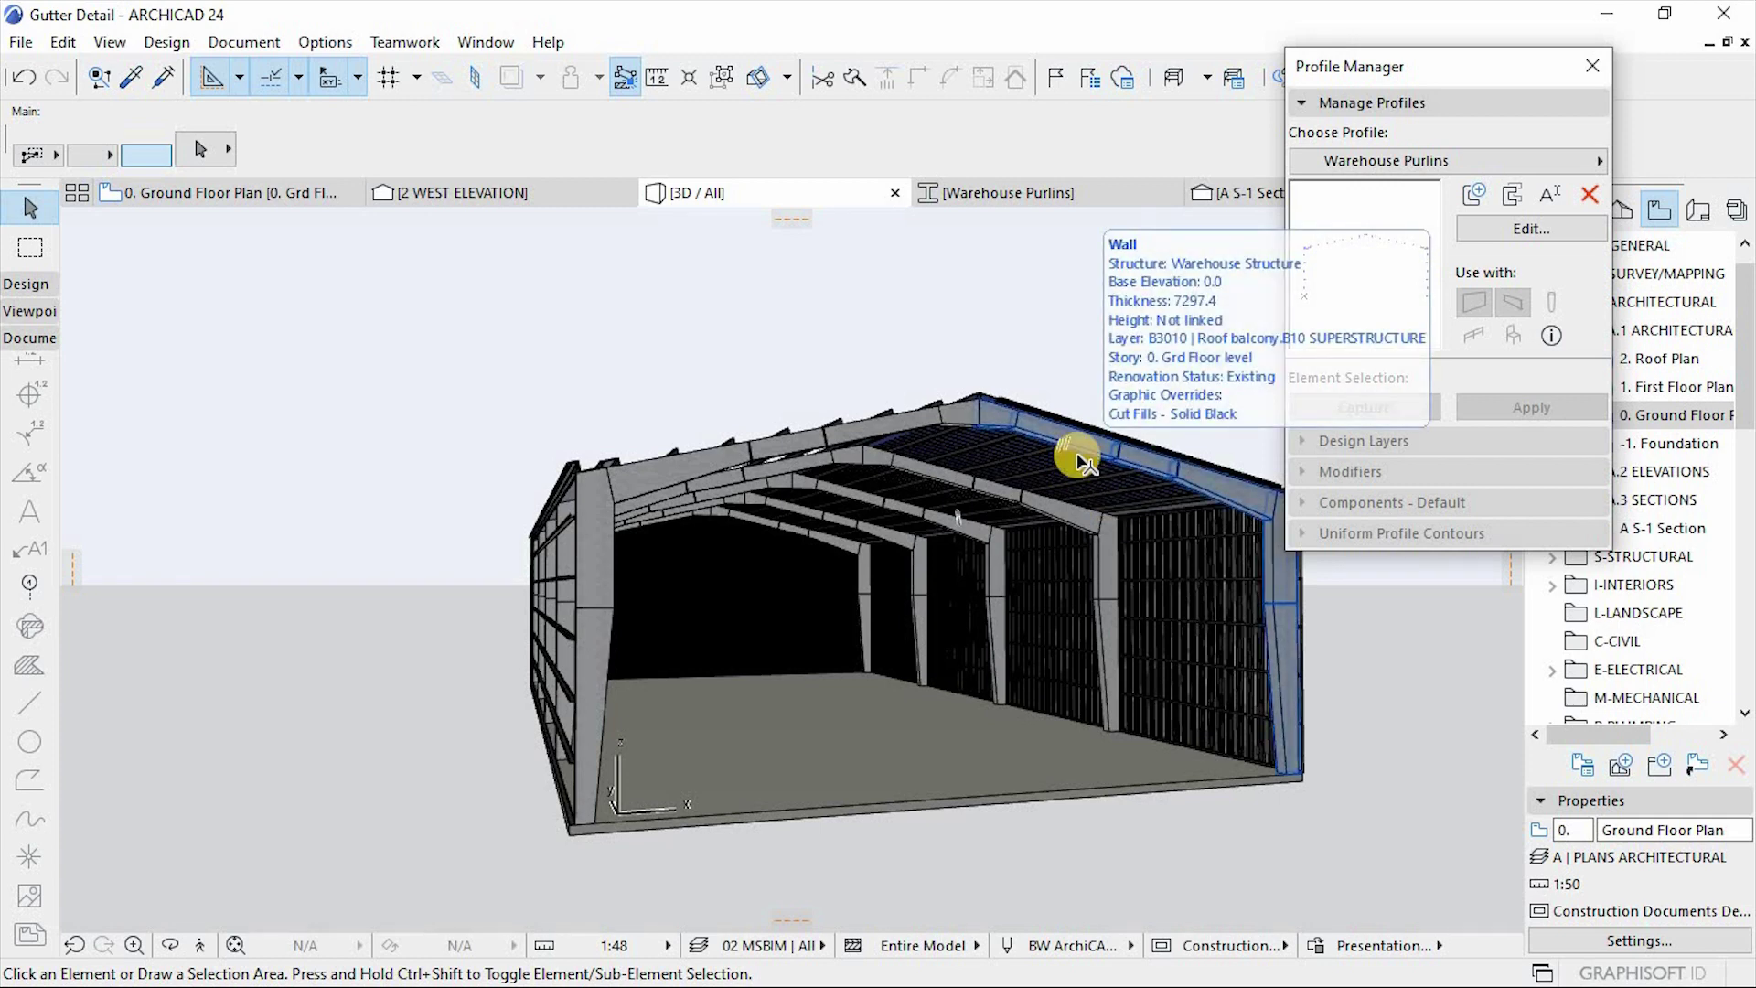
scroll(1096, 390, "up", 2)
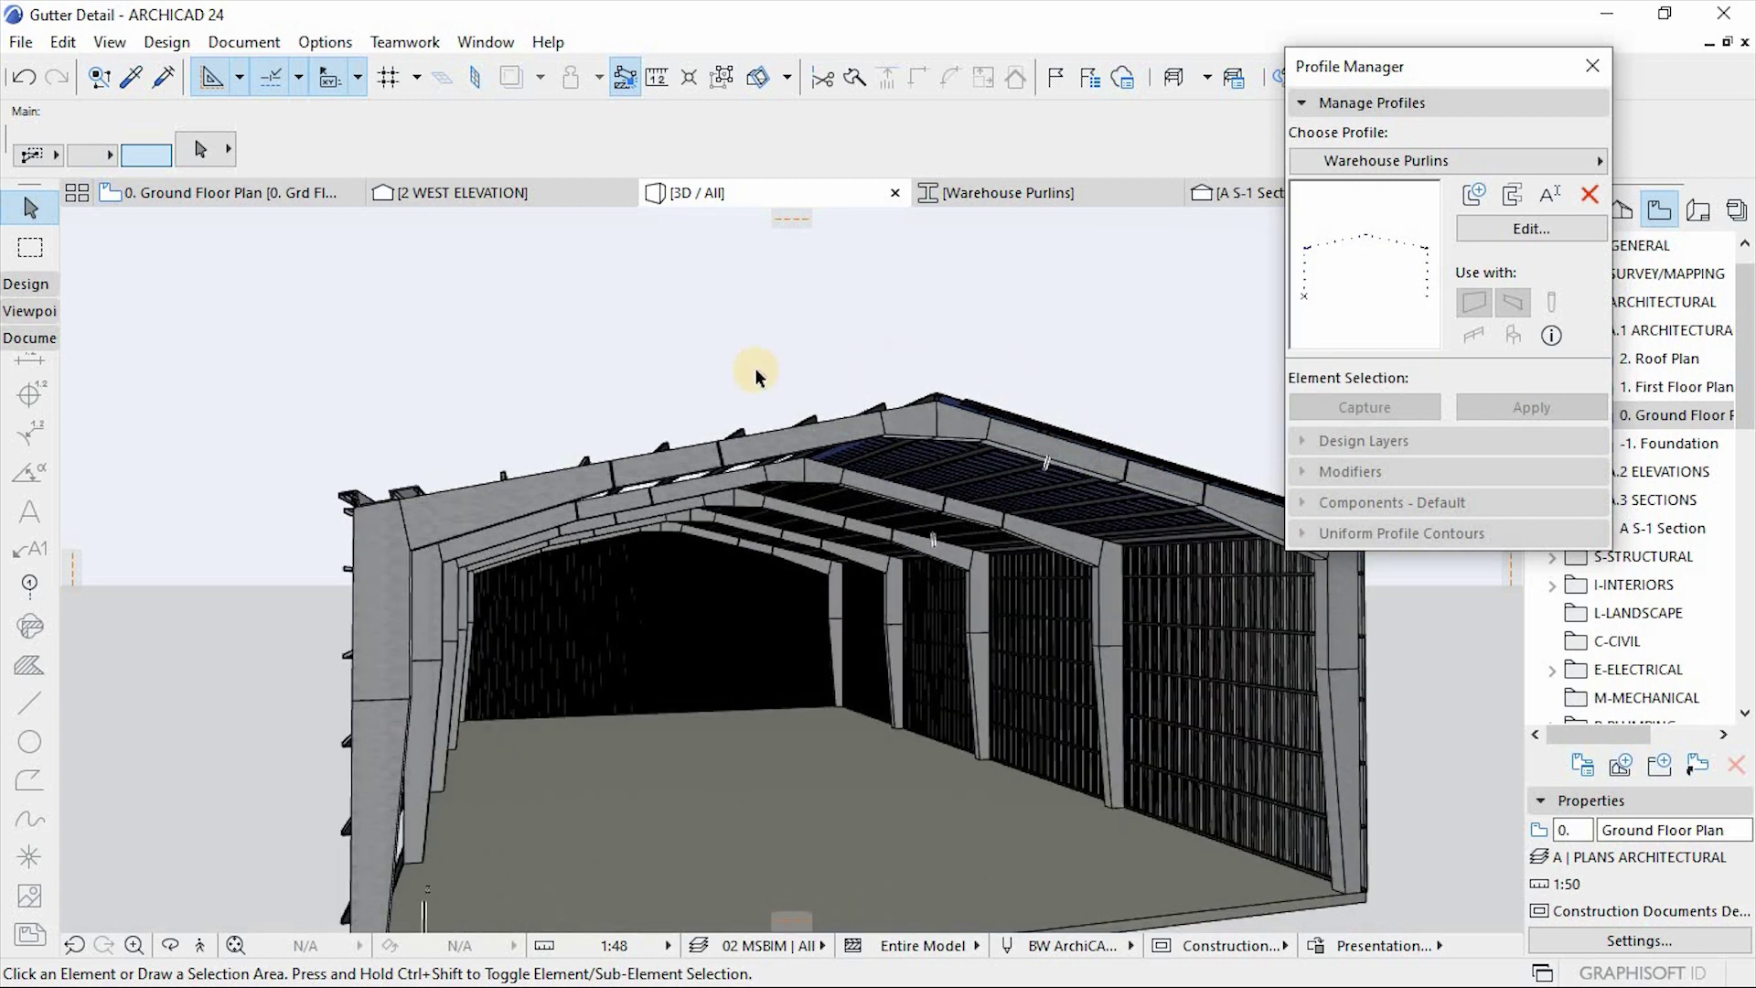
scroll(686, 320, "down", 1)
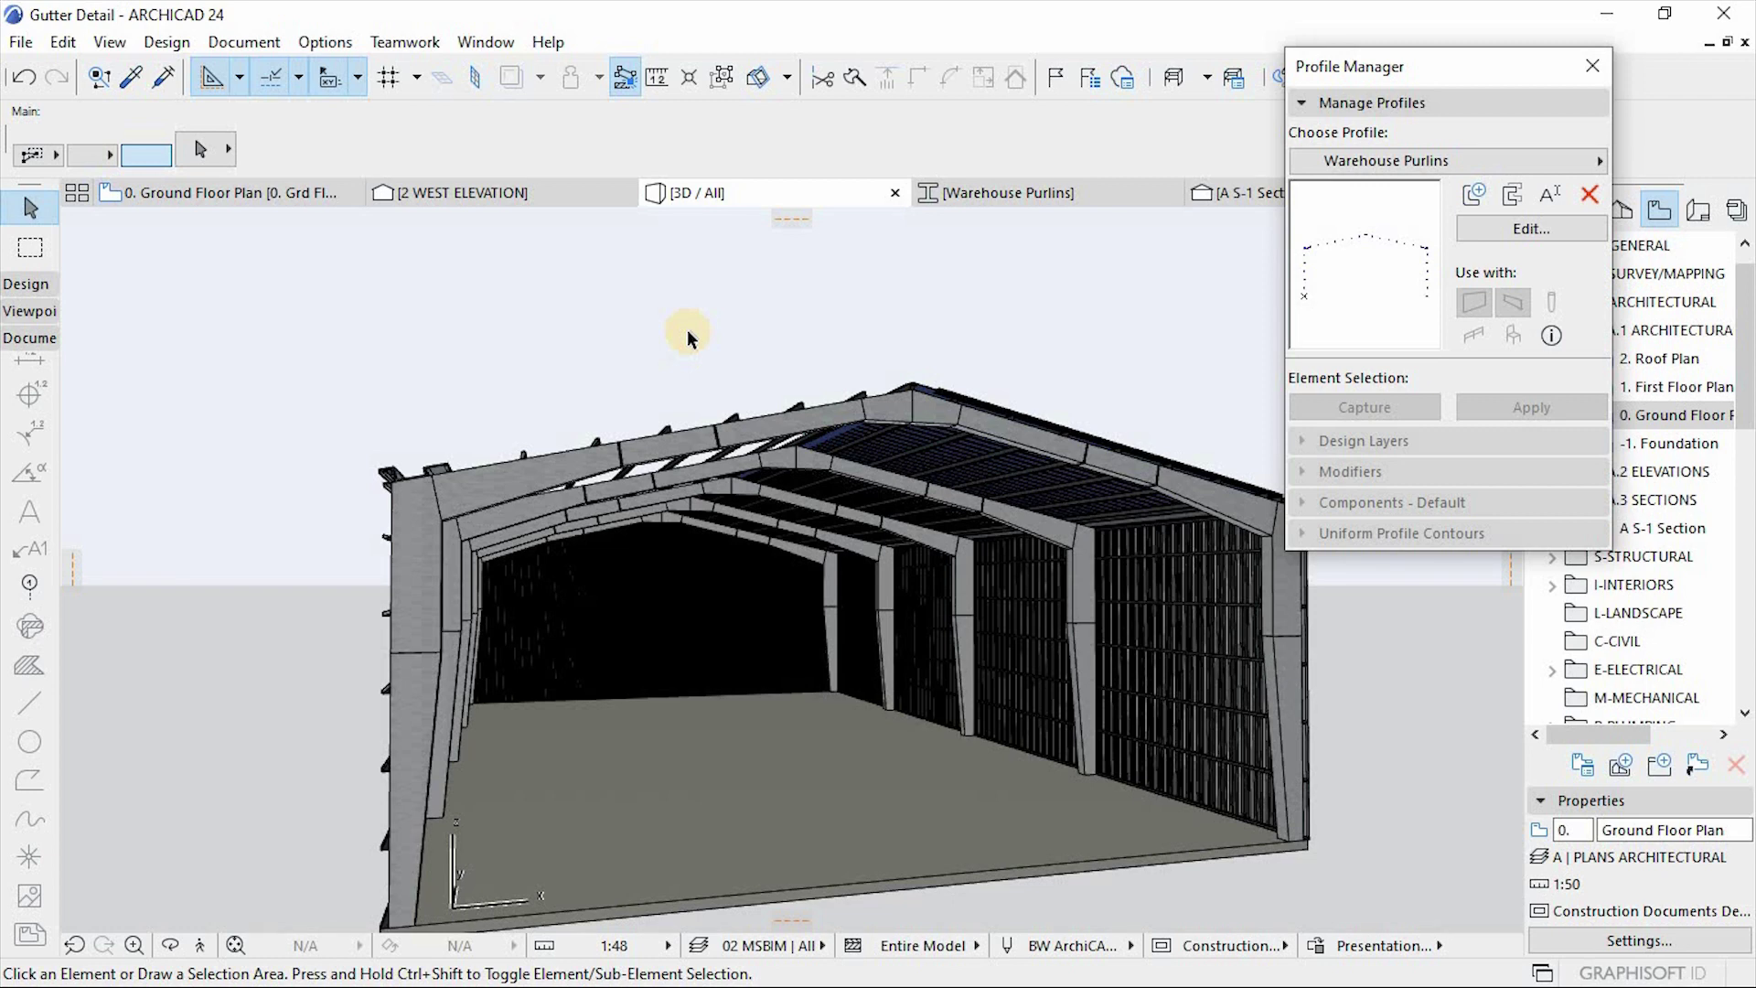
Step: Review the building from above, then close the Profile Manager and the Warehouse Purlins profile editor
middle_click_drag(893, 450, 979, 659, "shift")
scroll(980, 658, "up", 2)
middle_click_drag(701, 517, 839, 697, "shift")
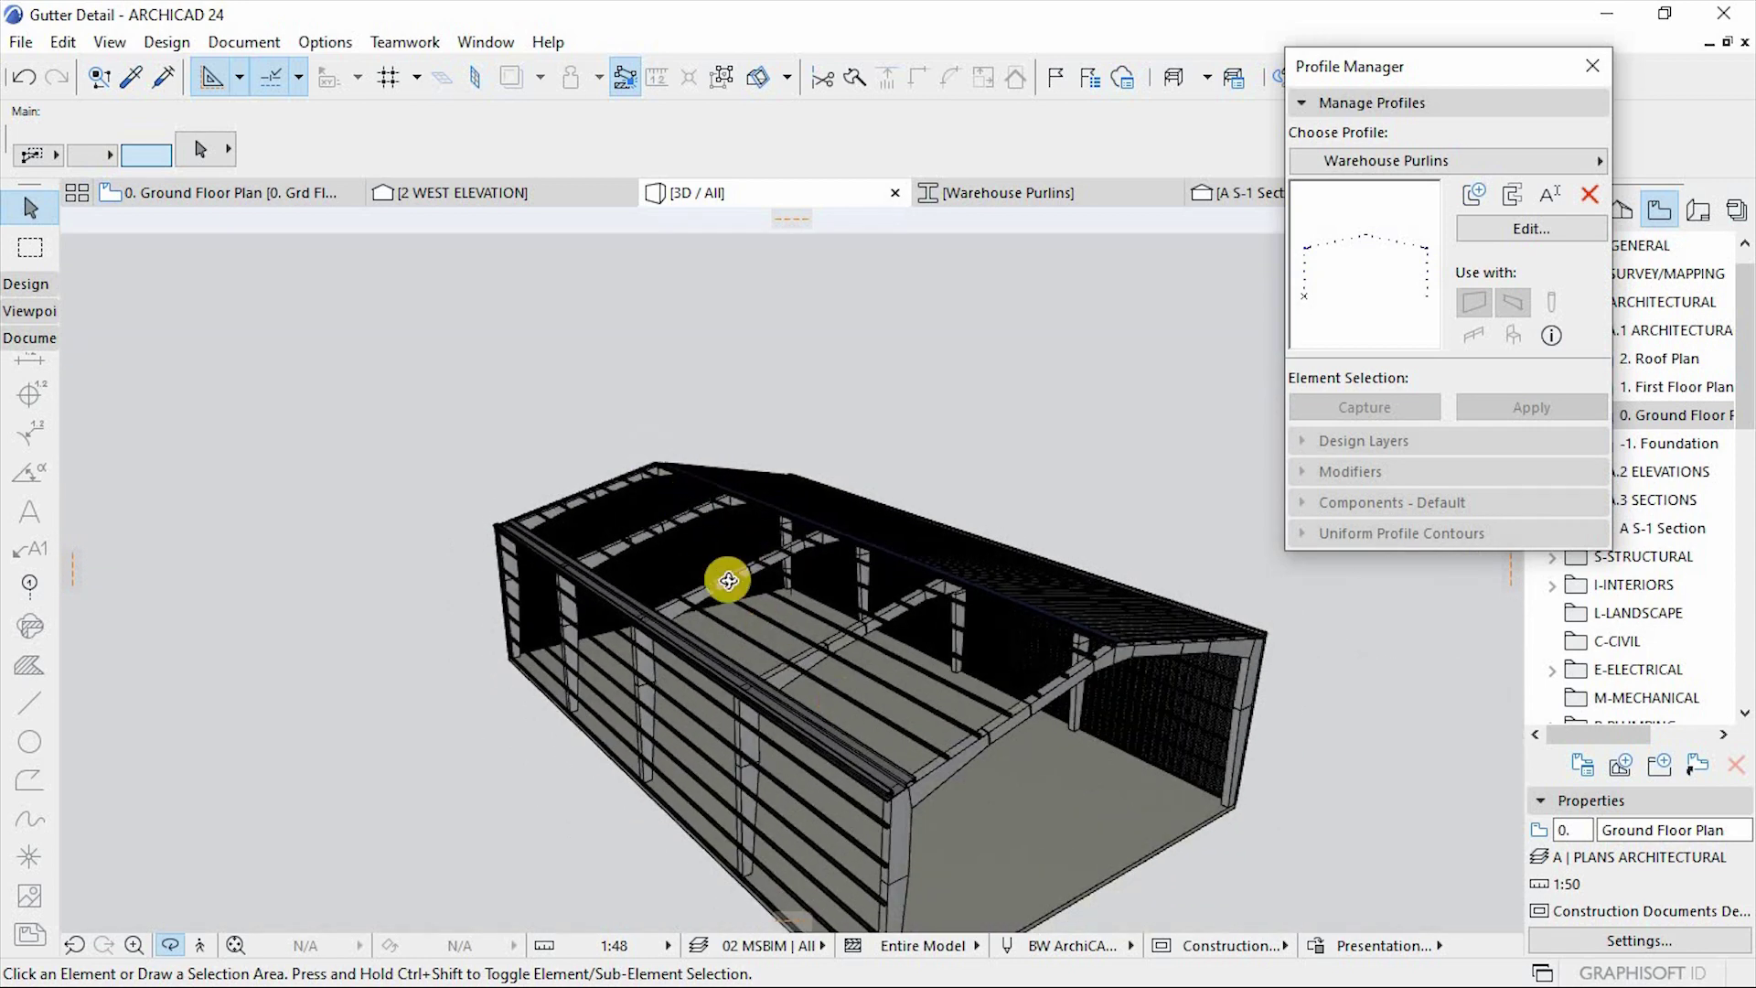
middle_click_drag(728, 580, 843, 651, "shift")
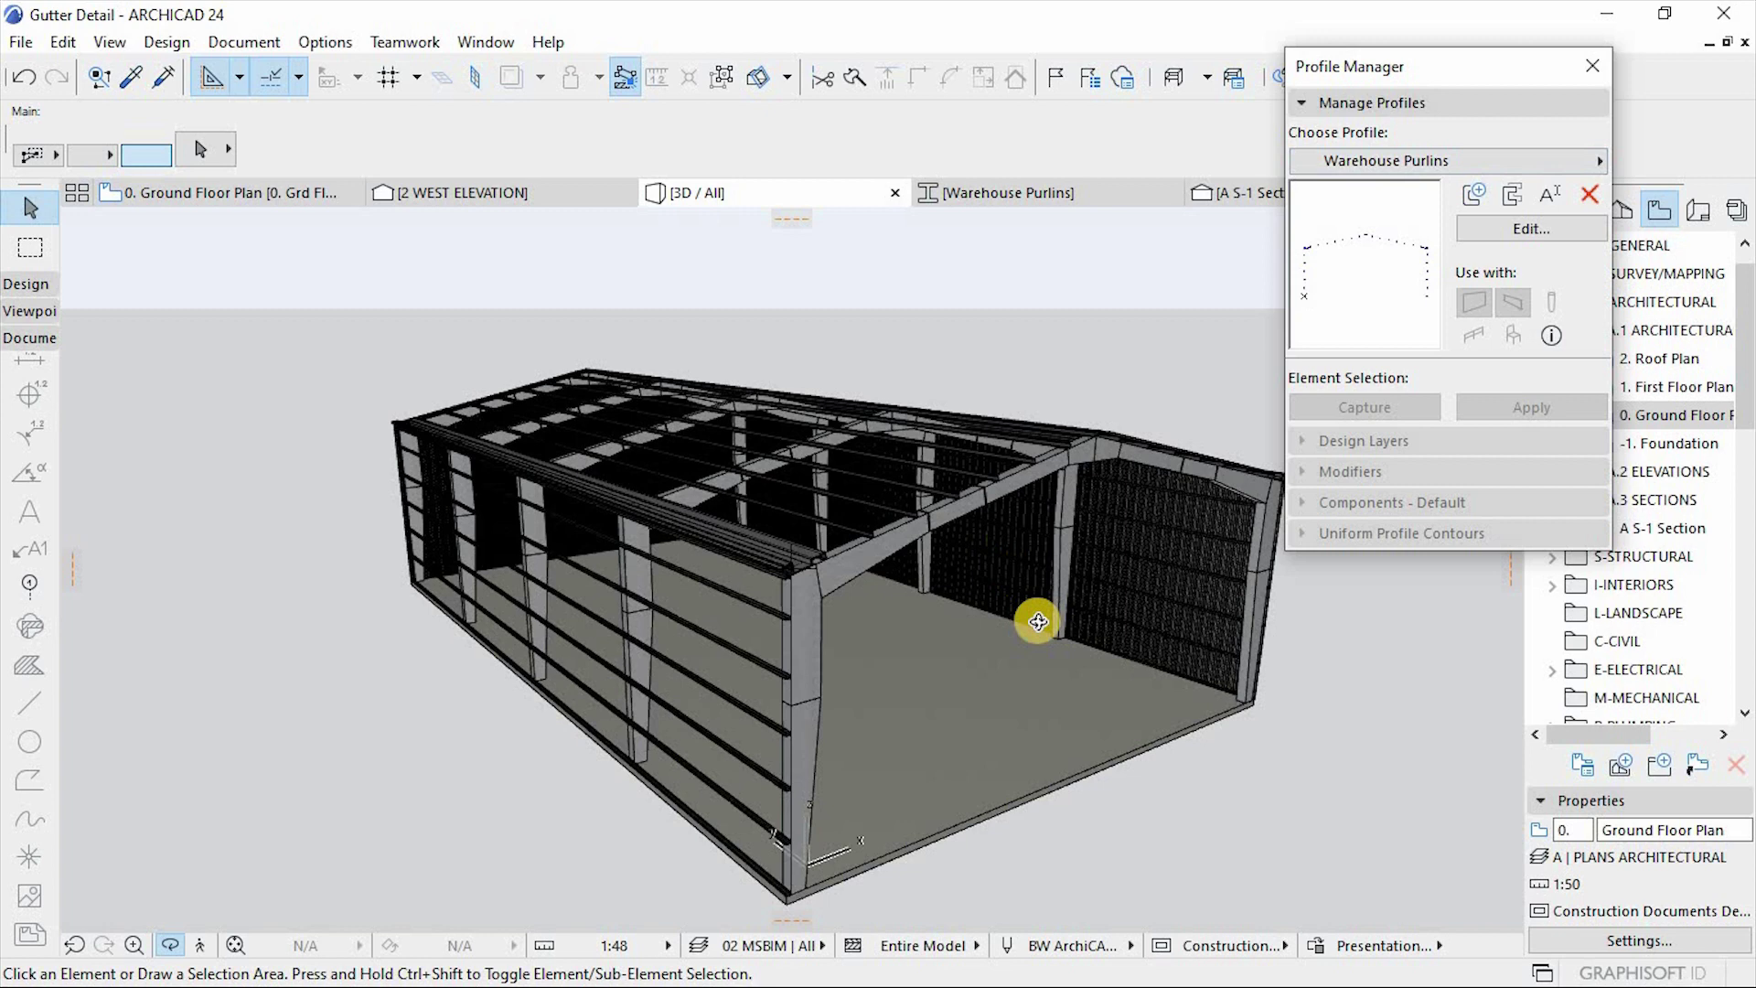
scroll(1034, 607, "up", 3)
left_click(1415, 106)
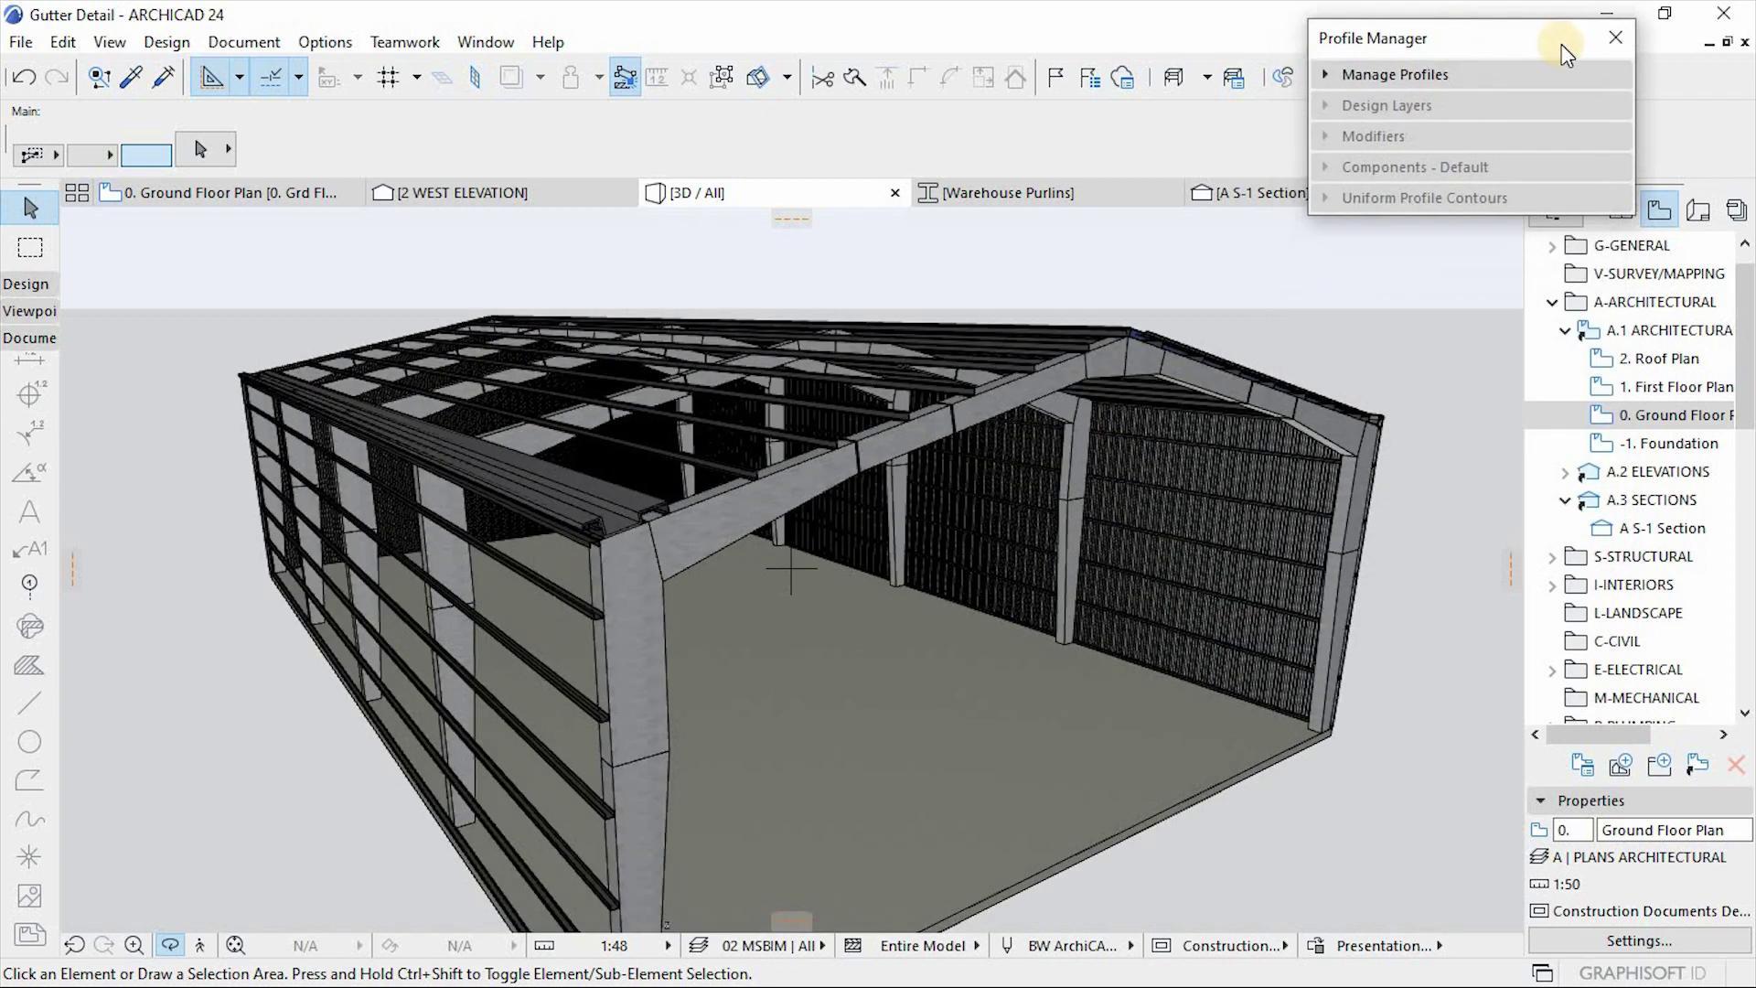
left_click(1627, 36)
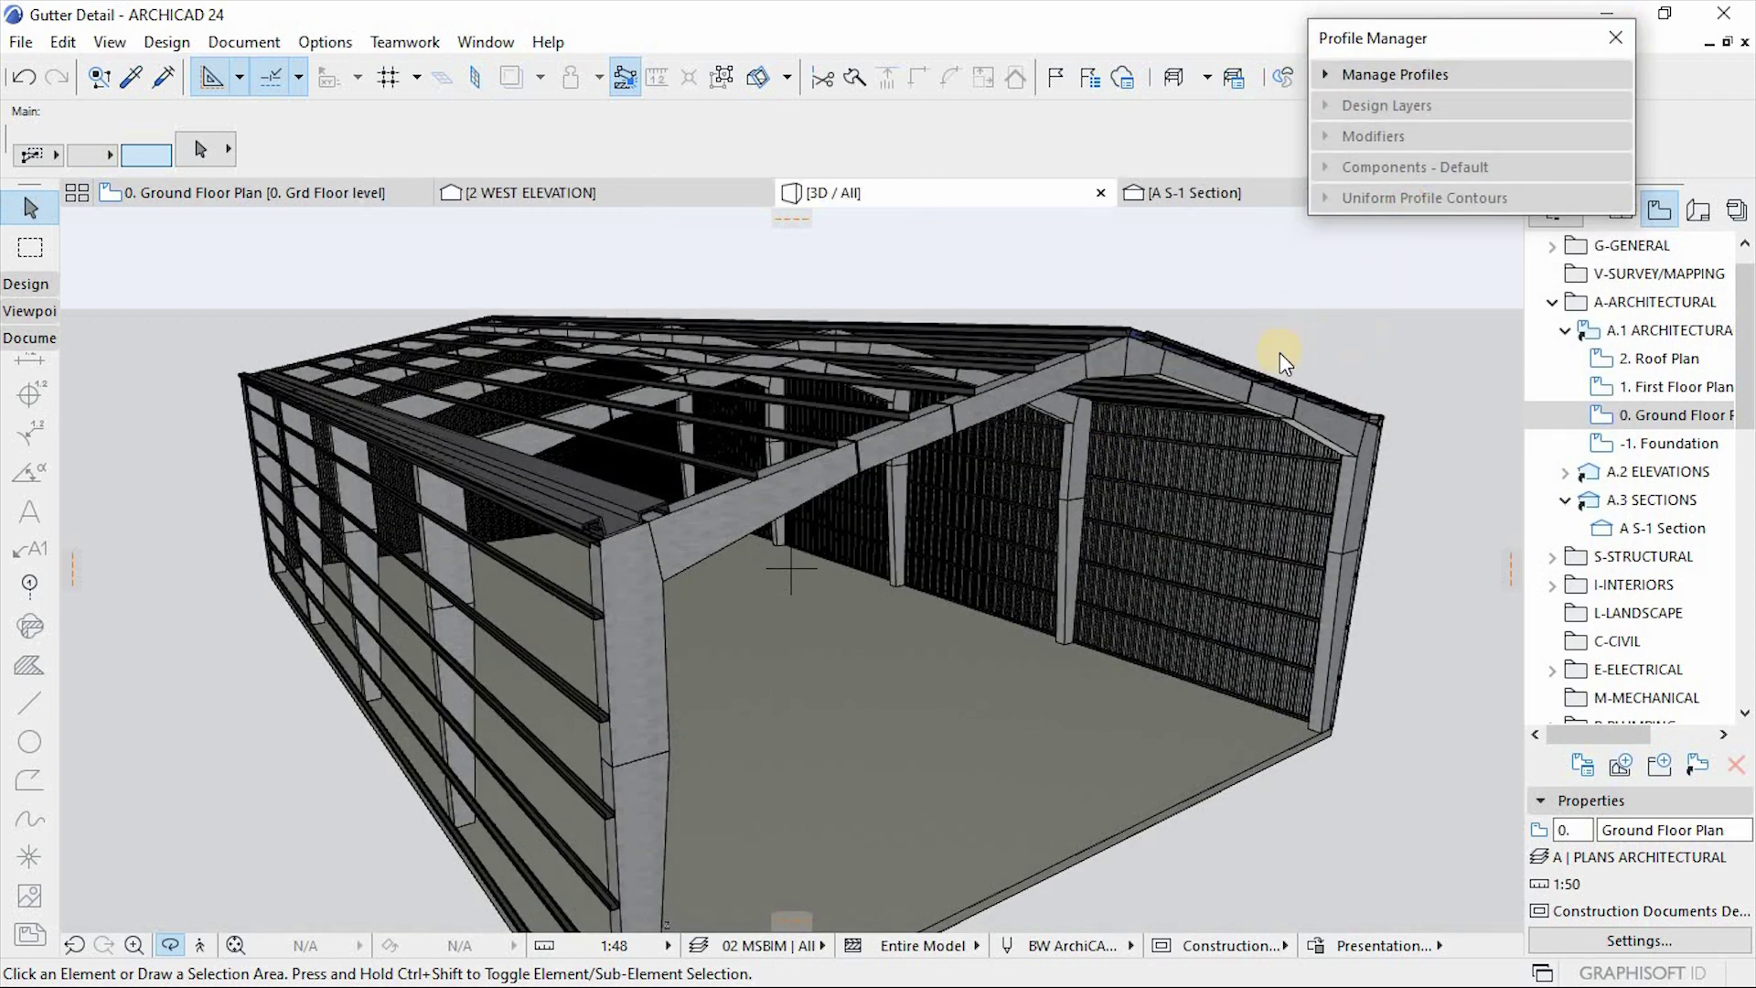
Step: Select the waterproofing insulation roof on the sheeted slope where it meets the ridge in the 3D view
middle_click_drag(1279, 353, 1094, 466)
scroll(1181, 307, "down", 2)
middle_click_drag(892, 555, 222, 525, "shift")
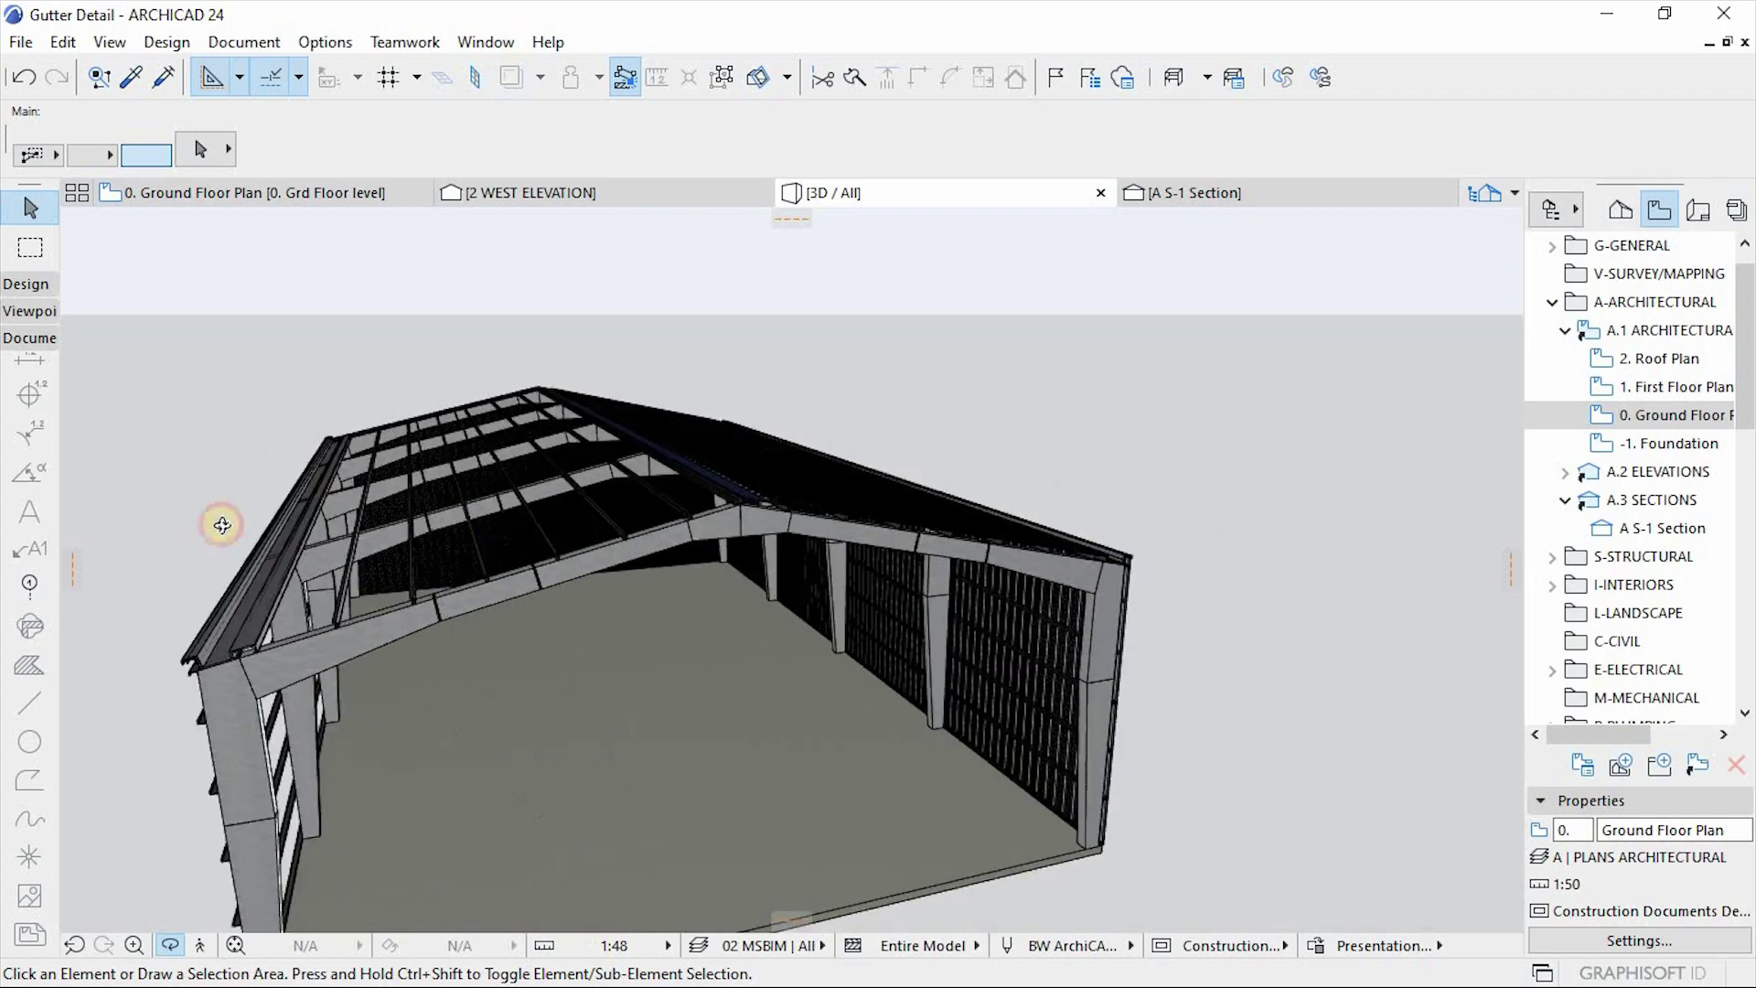
scroll(222, 524, "up", 3)
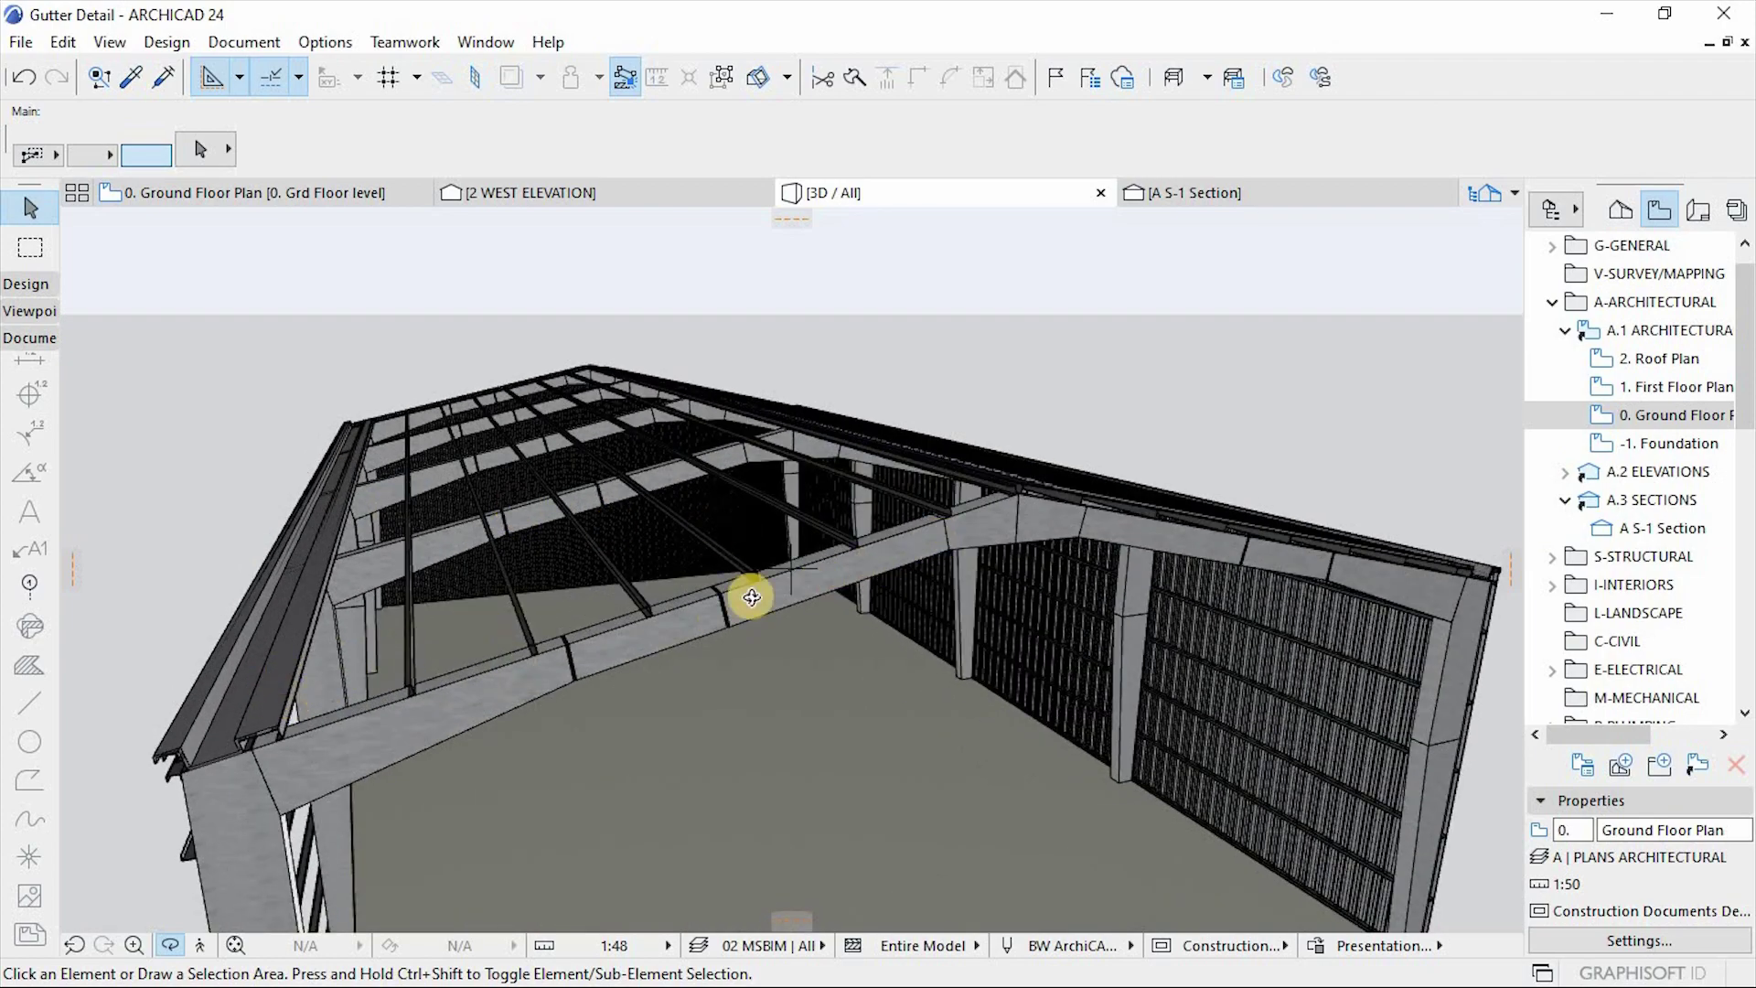
middle_click_drag(771, 593, 1011, 525, "shift")
left_click(978, 512)
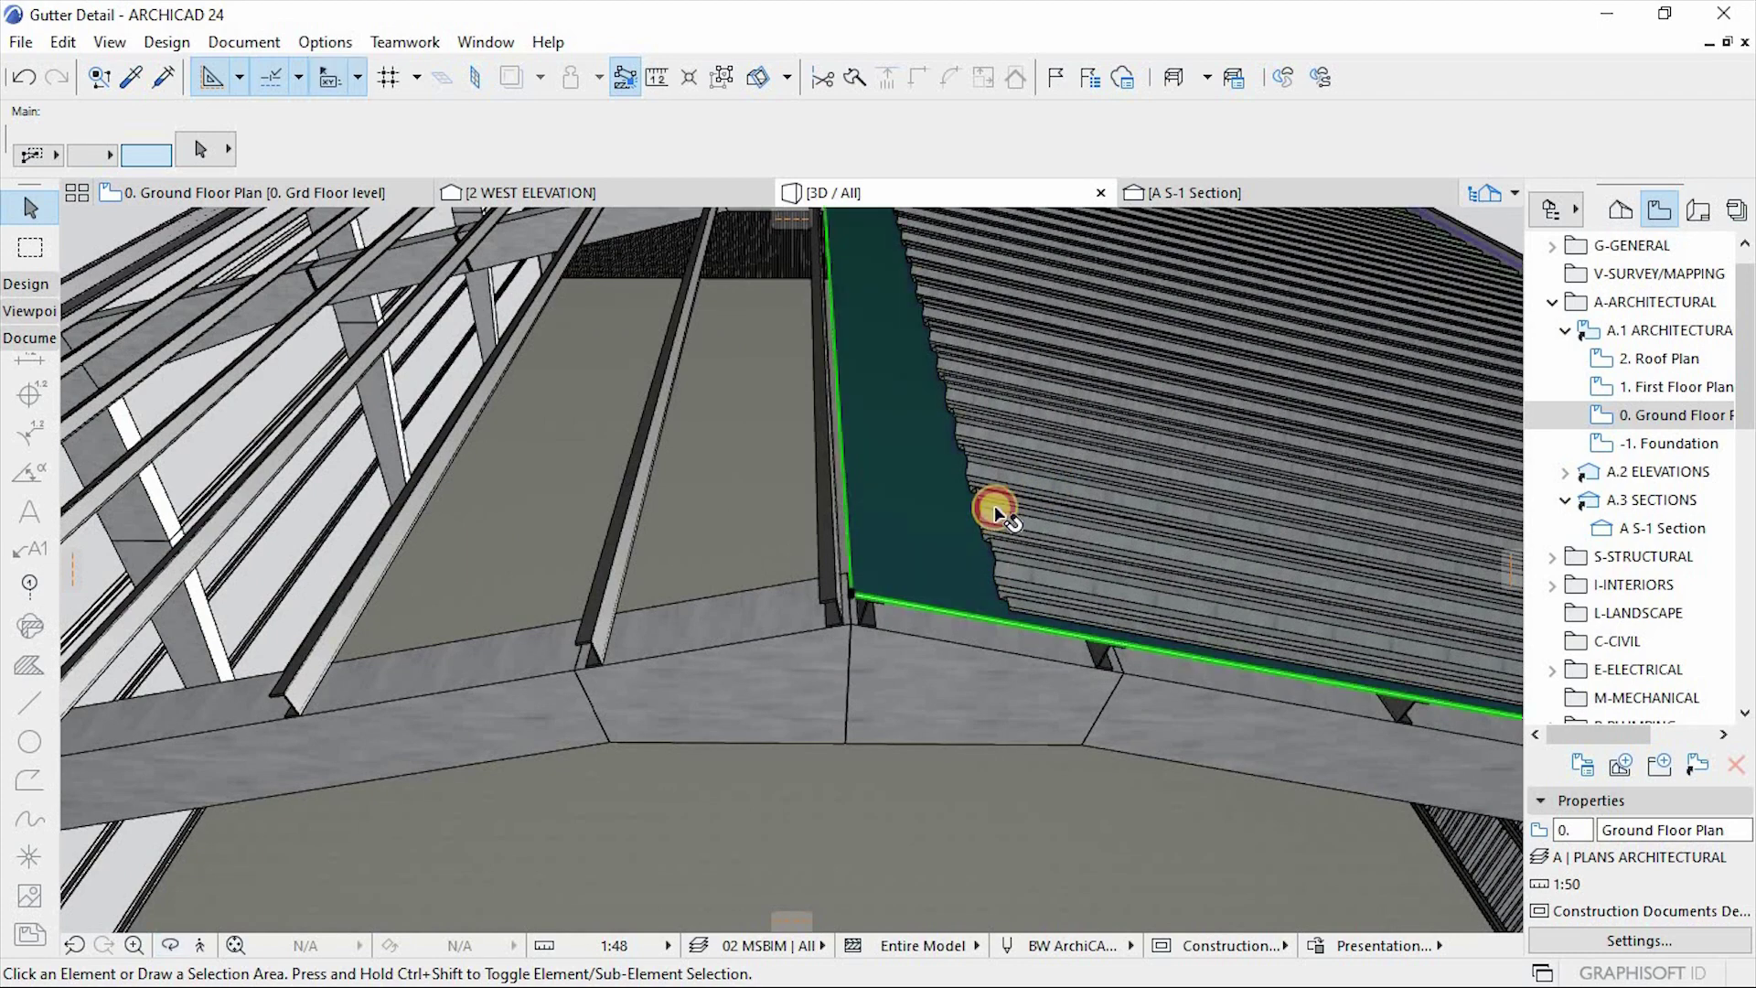
middle_click_drag(1106, 584, 1058, 462, "shift")
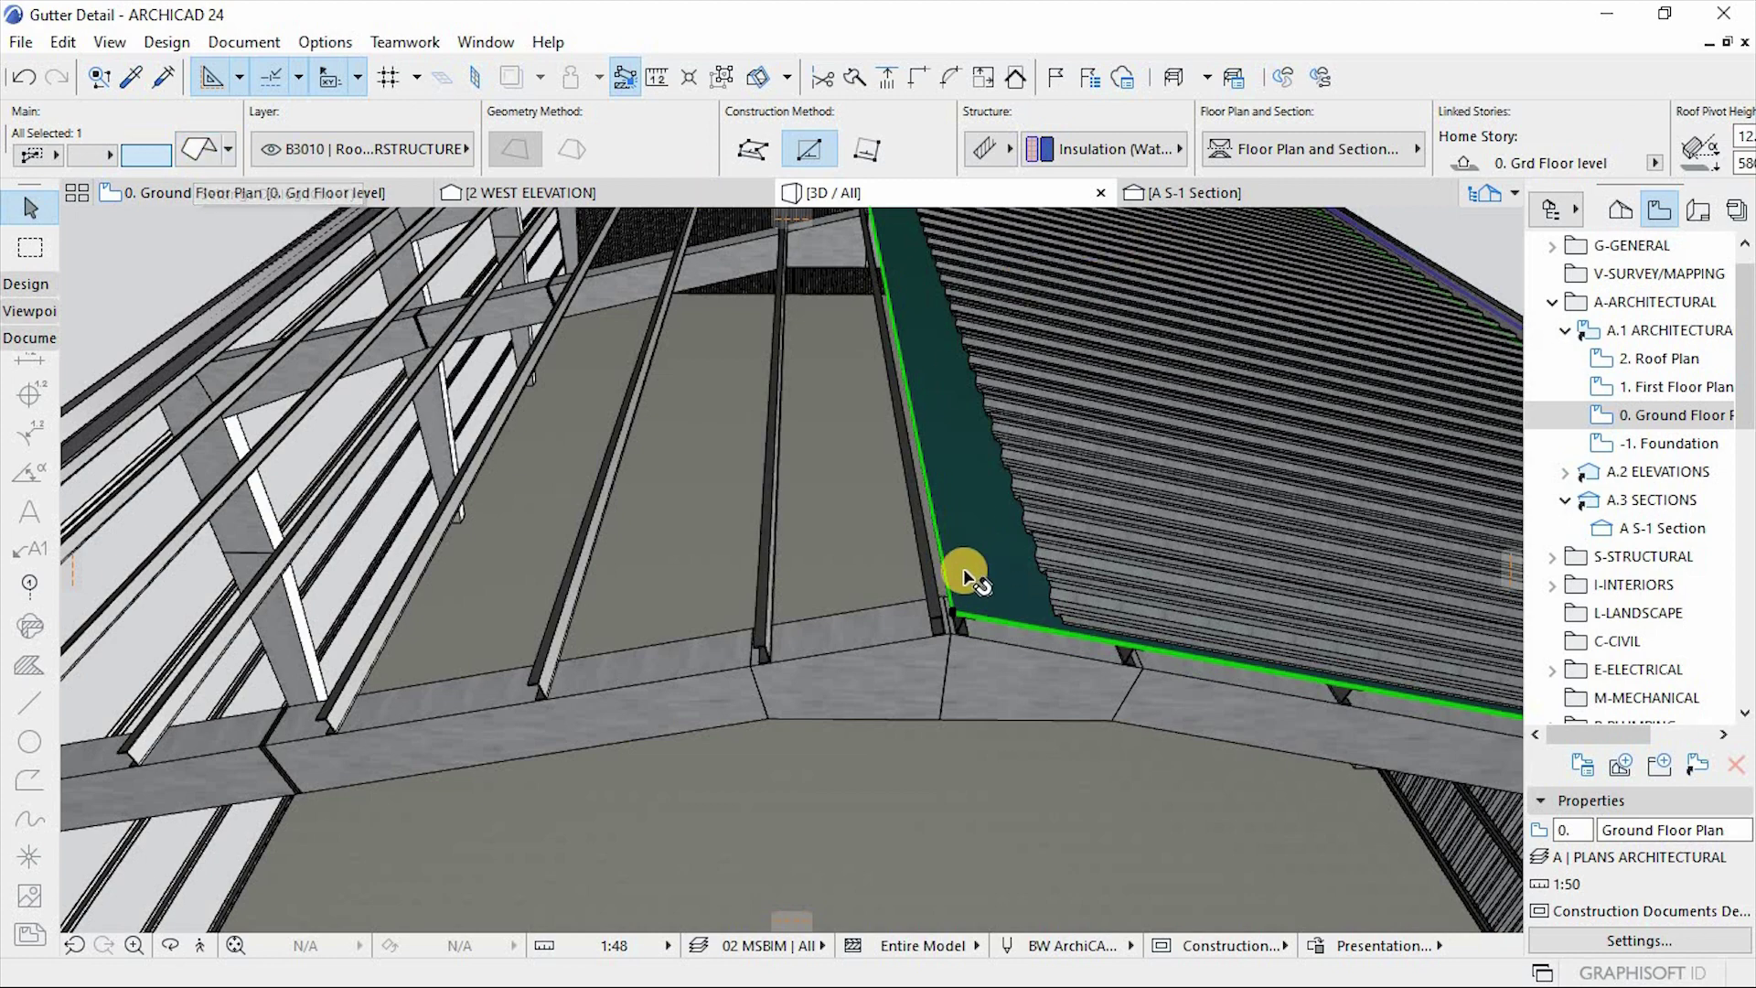
mouse_move(963, 568)
middle_mouse_down("shift")
mouse_move(1000, 608)
mouse_move(991, 545)
mouse_move(986, 573)
middle_mouse_up("shift")
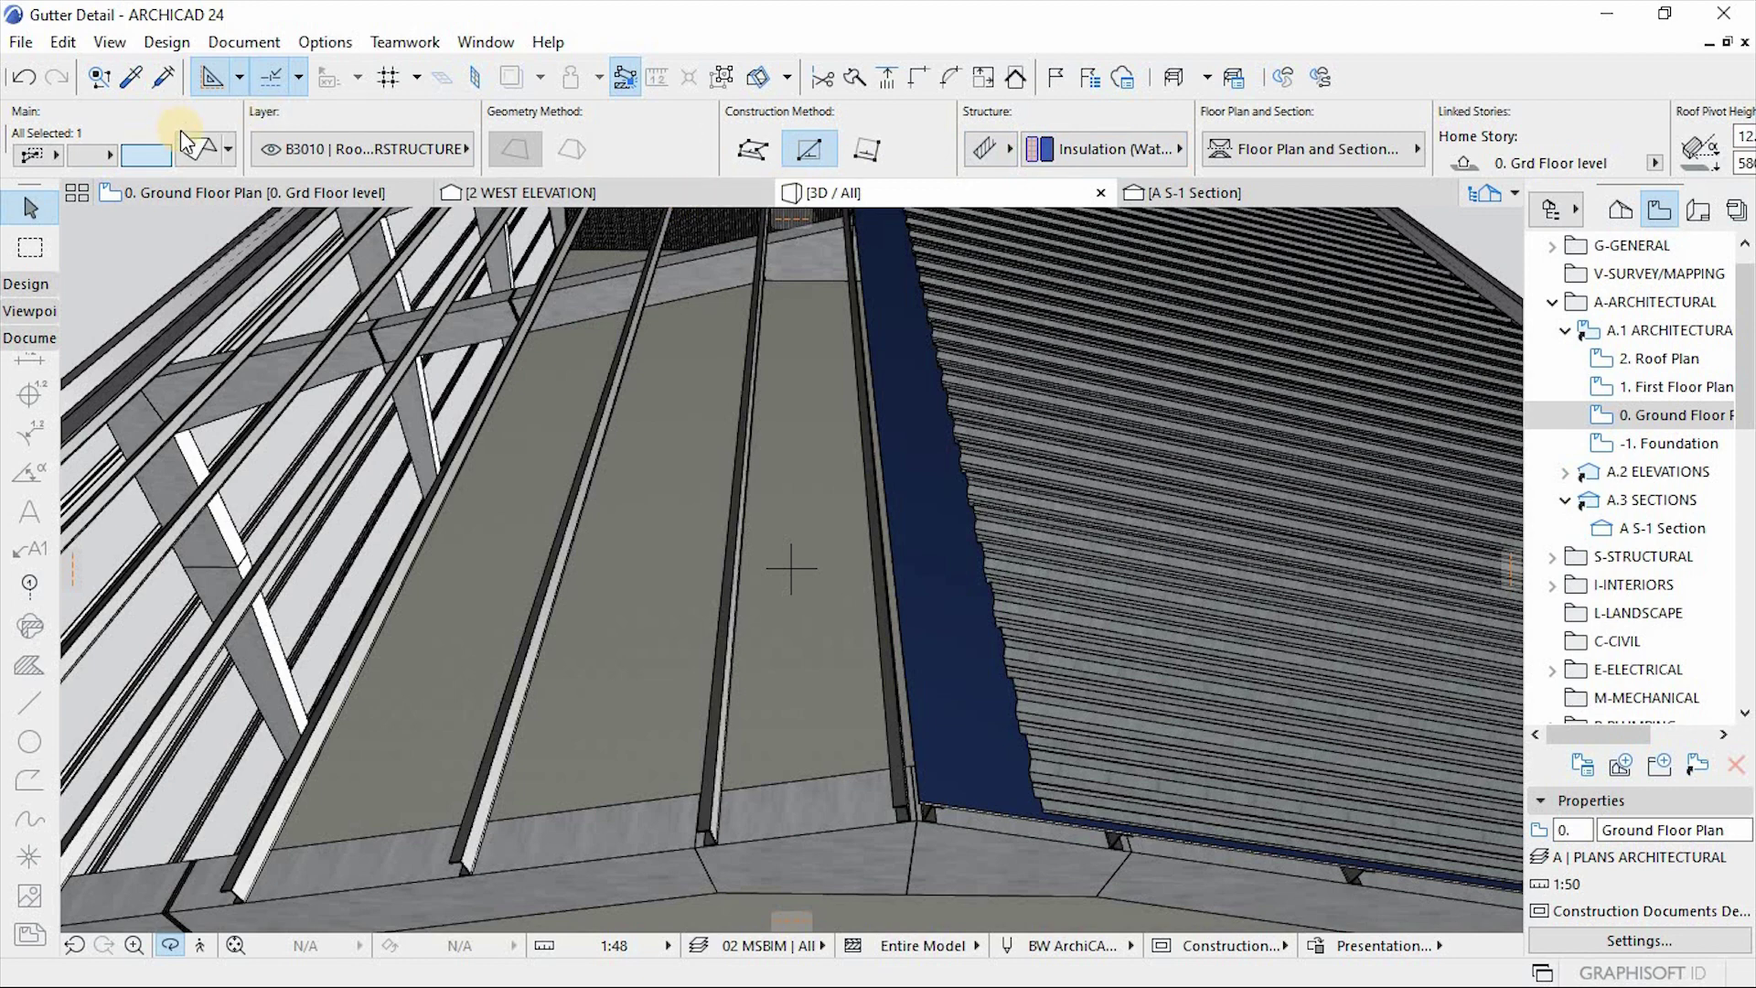
Step: Check the selected insulation roof's pitch, thickness and building material, leaving its settings as they are
scroll(1154, 163, "down", 5)
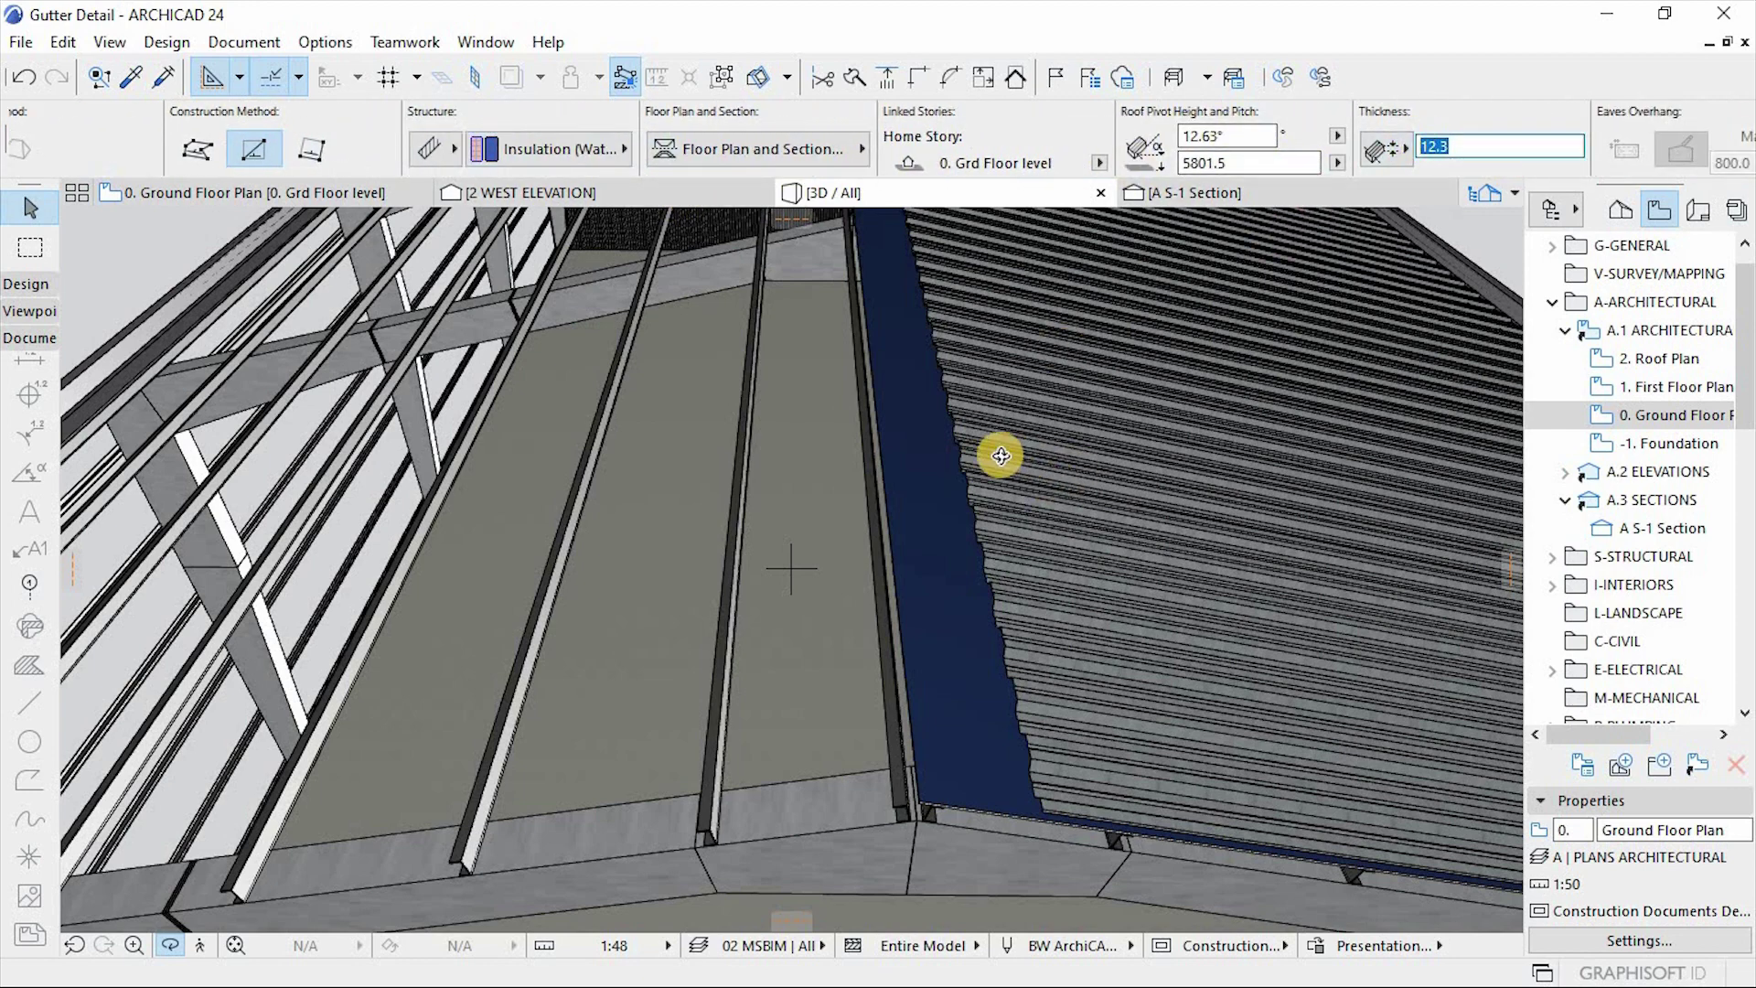
left_click_drag(1018, 568, 1027, 516)
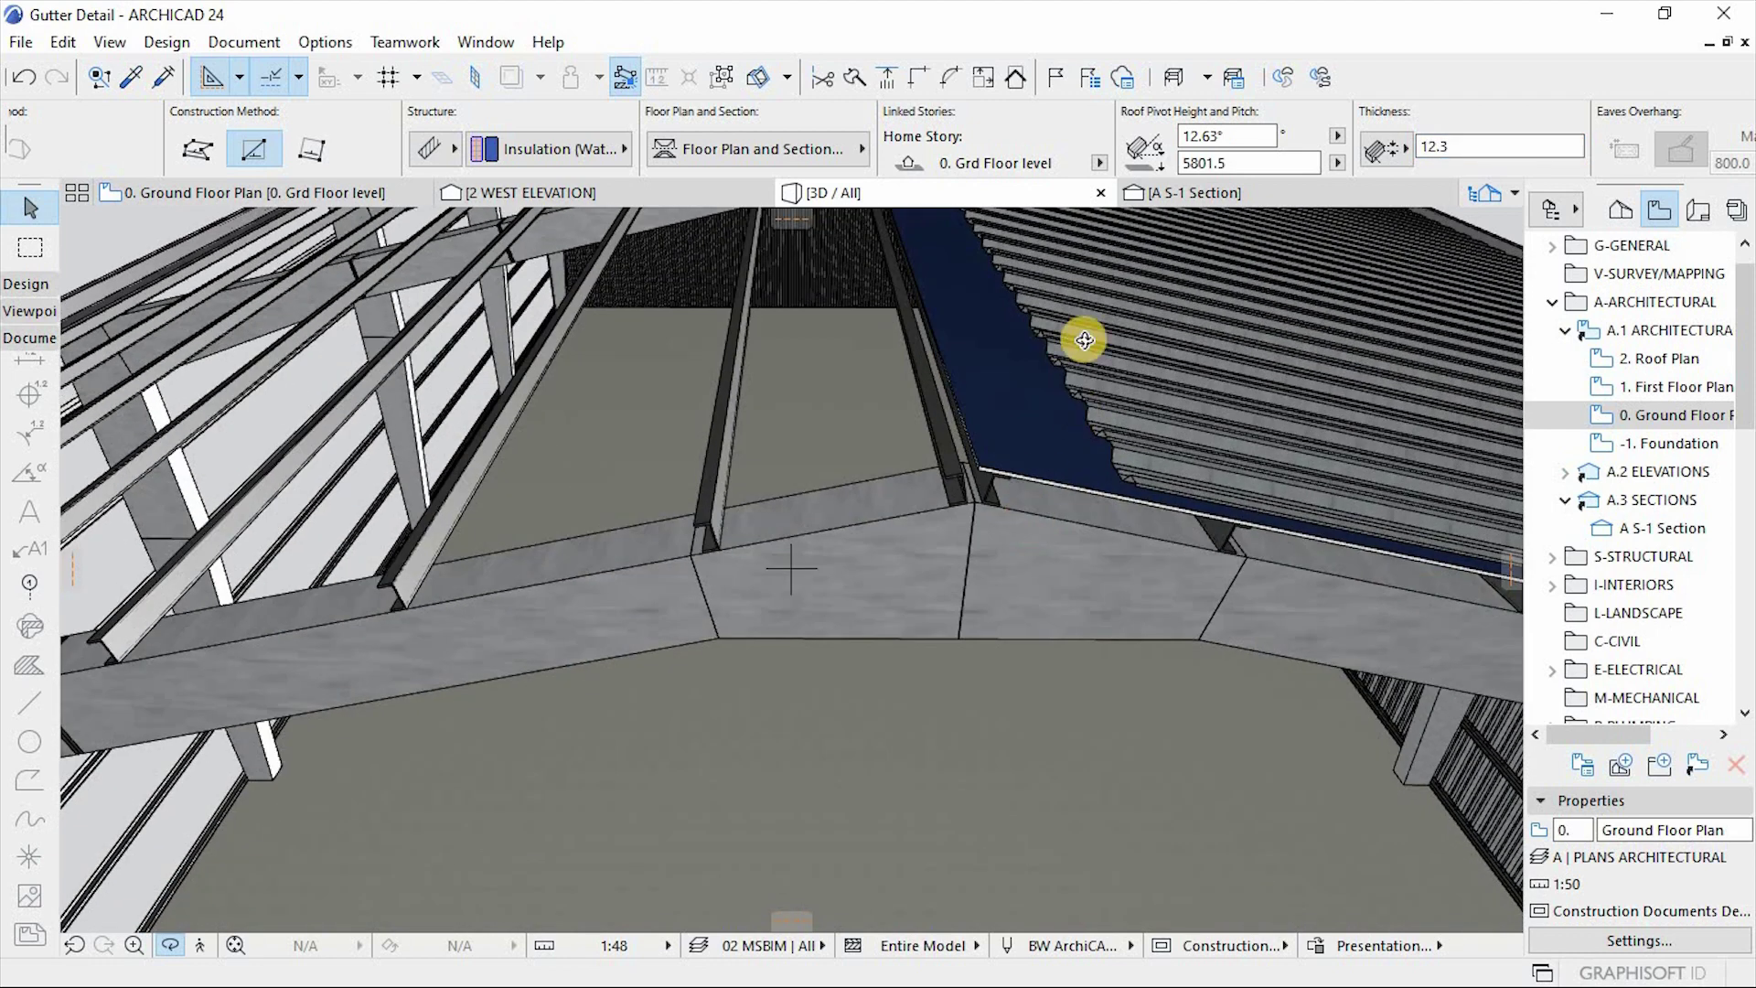
left_click(563, 149)
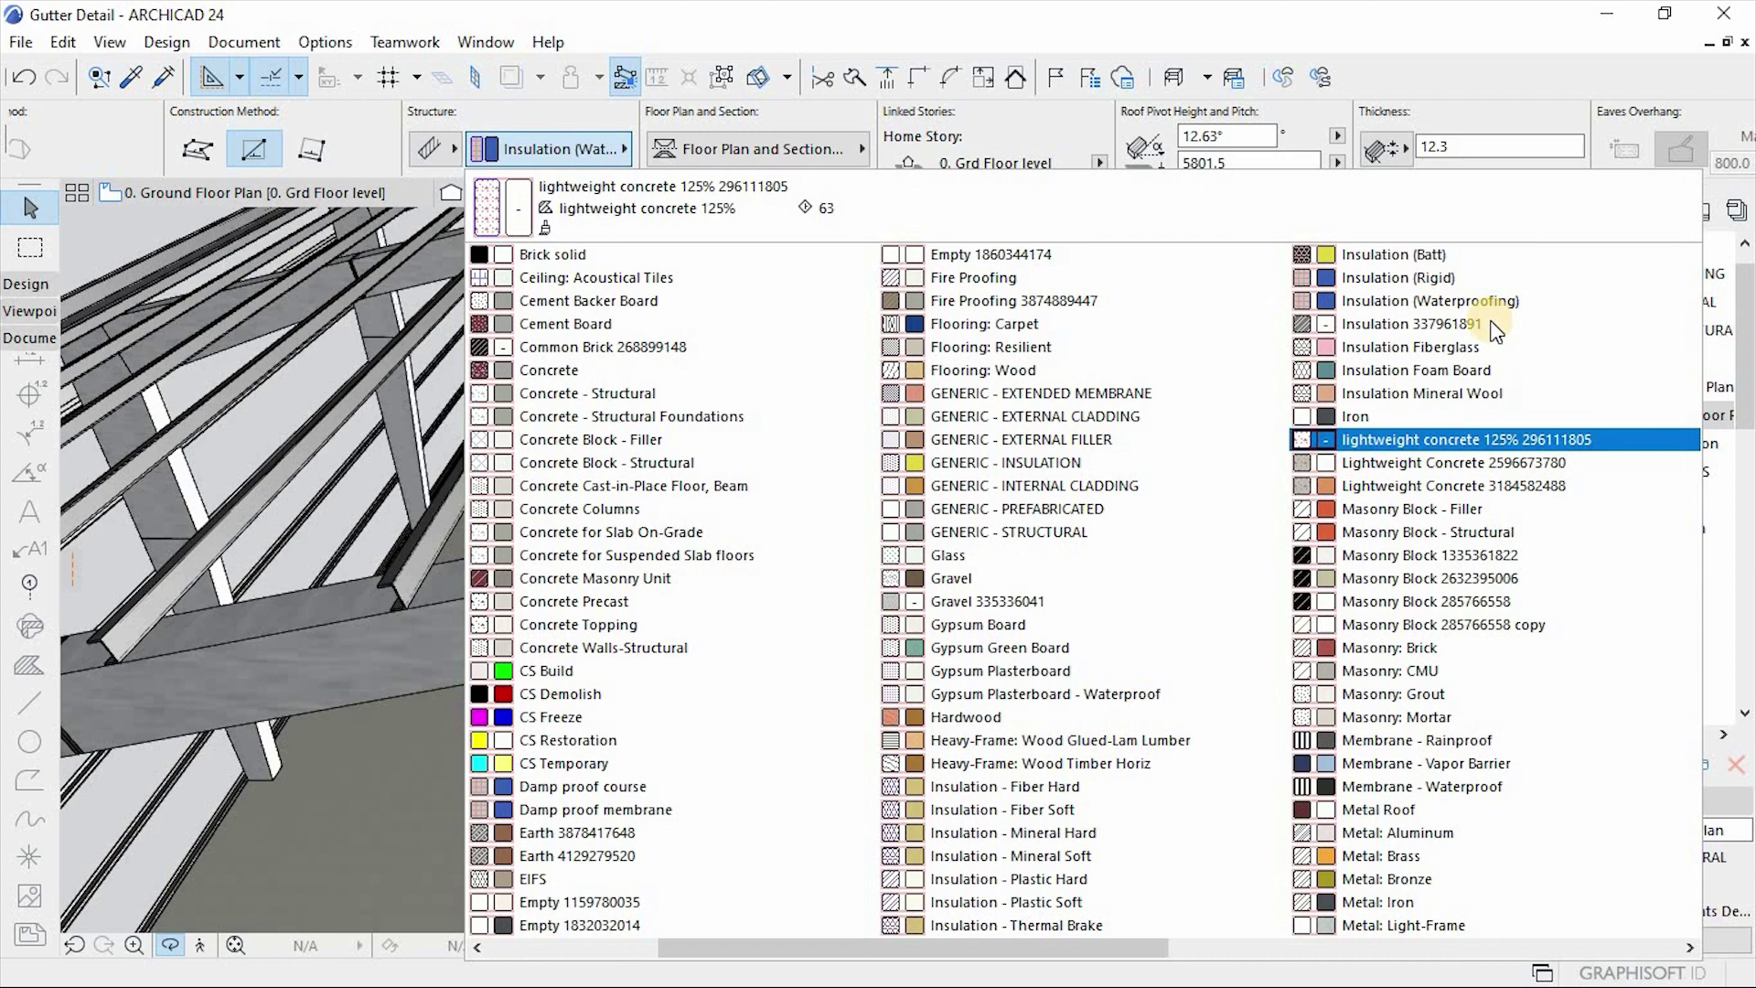
key("Escape")
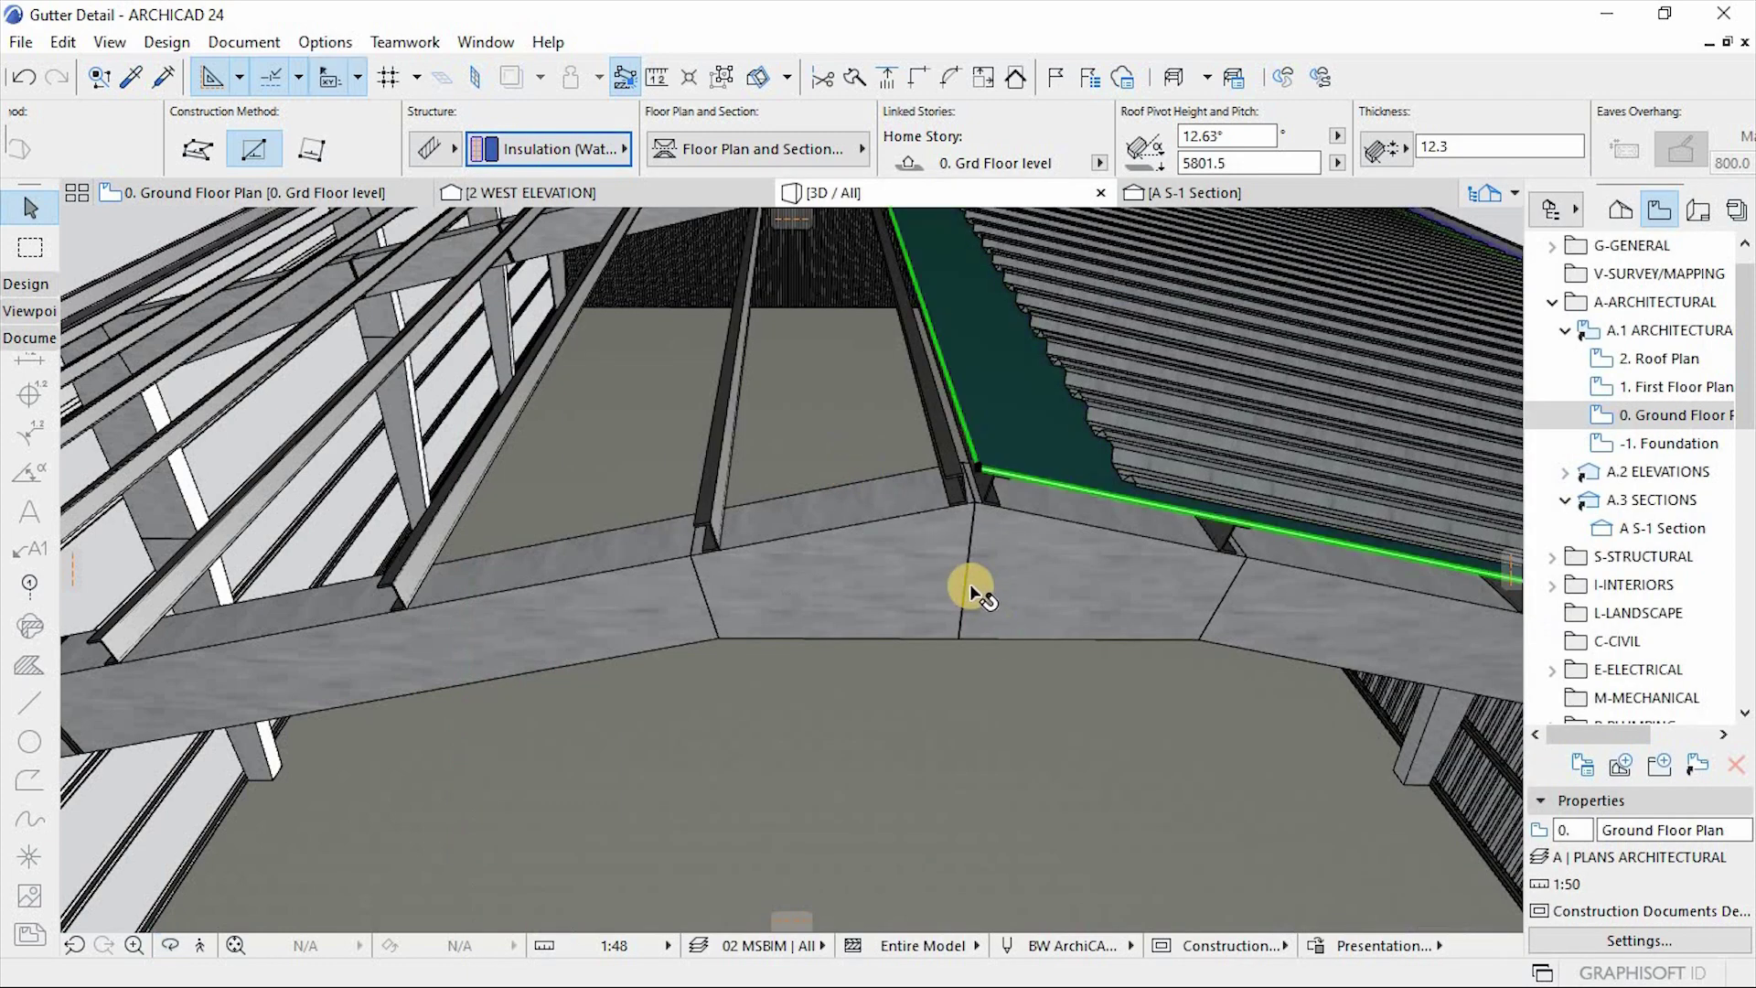
scroll(969, 583, "down", 2)
left_click_drag(944, 684, 952, 580)
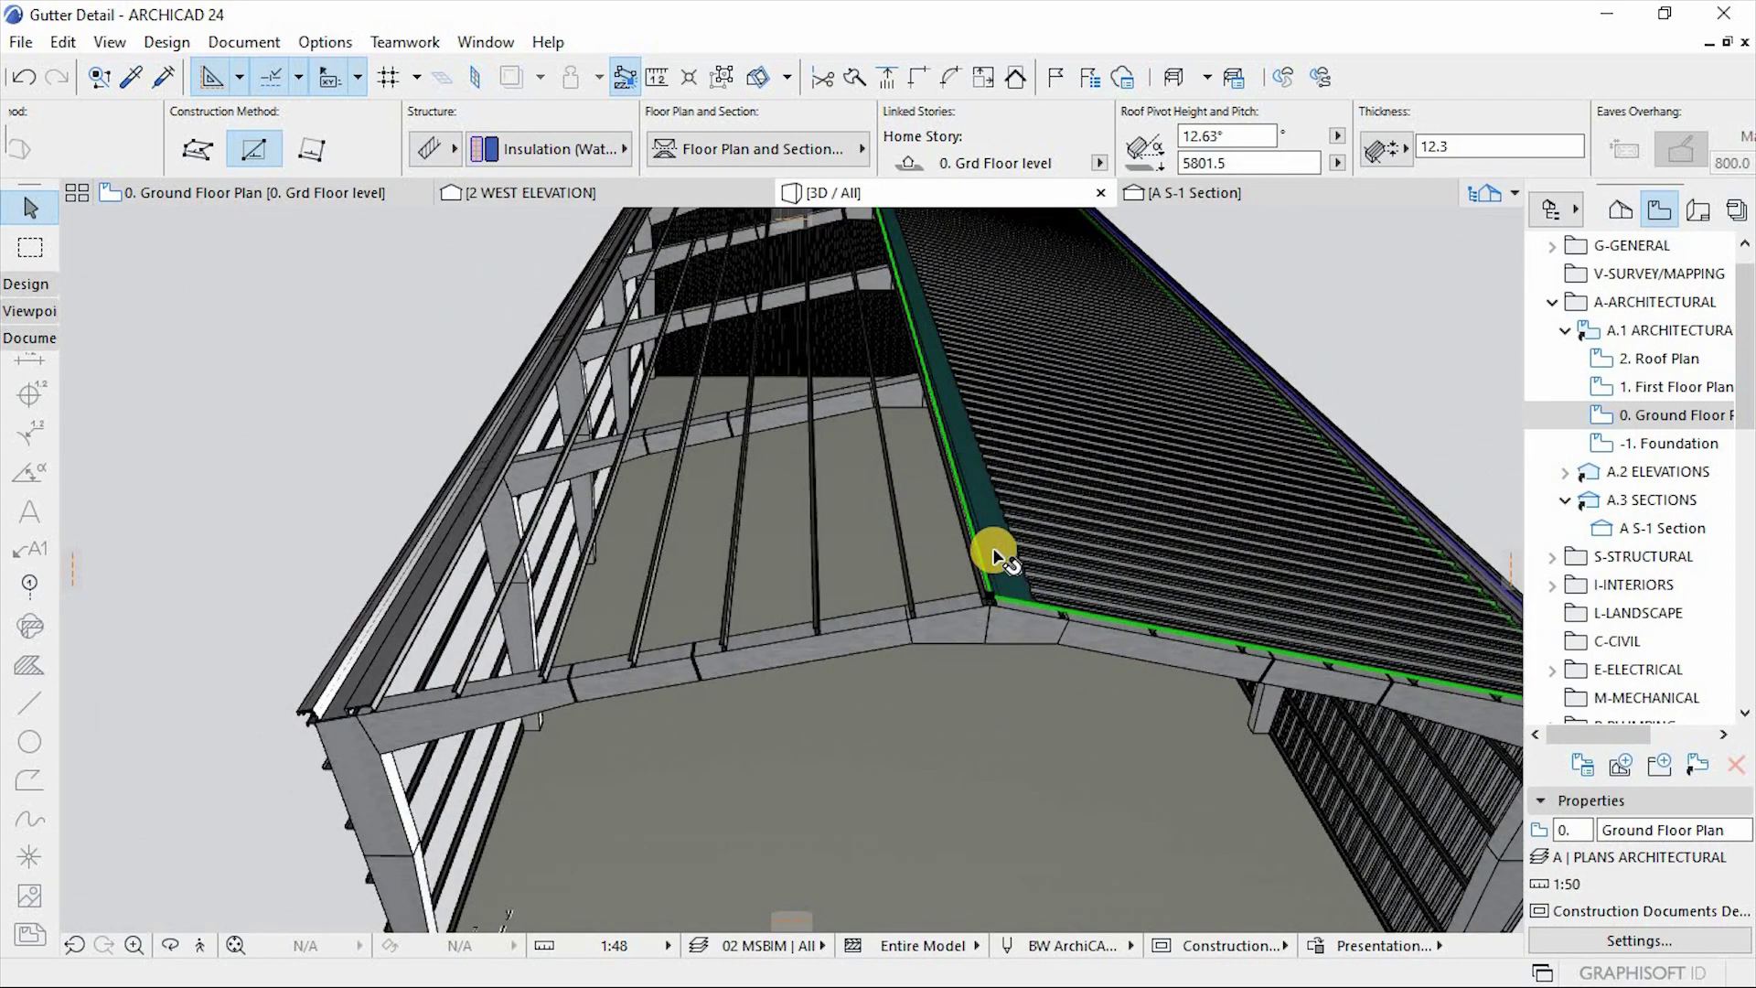
Step: Open the ground floor plan and inspect the Profiled Sheet 24 object covering the finished roof slope
left_click(283, 190)
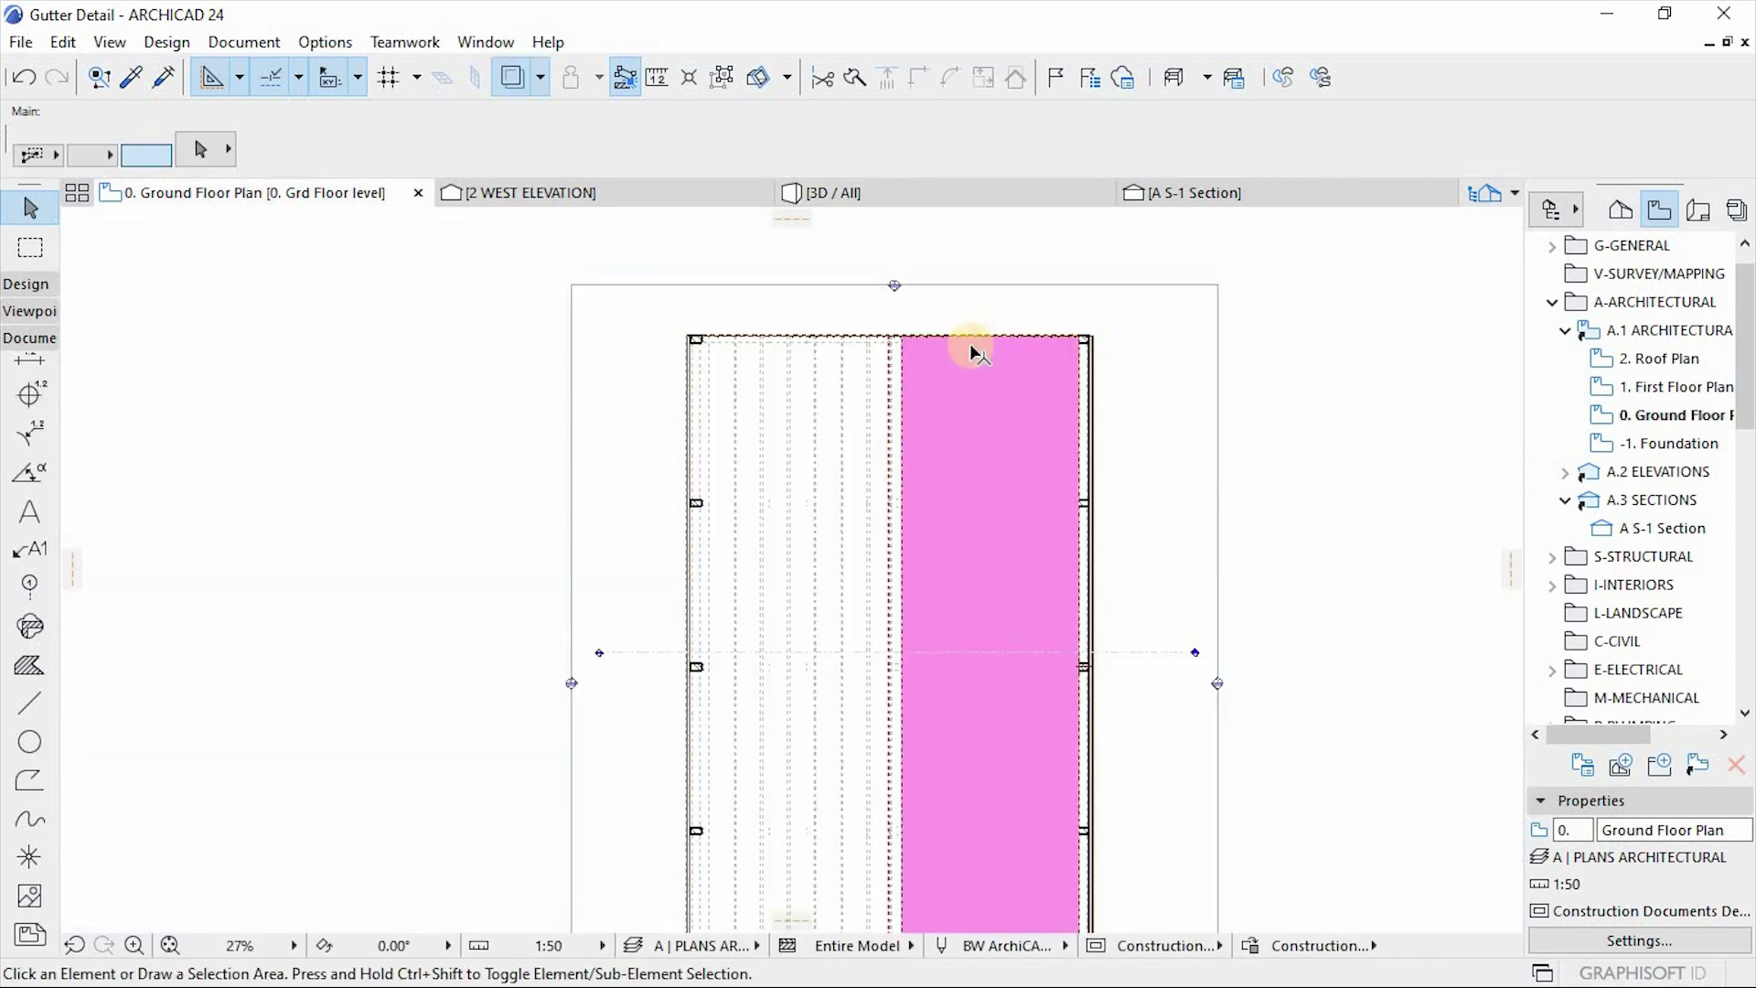
scroll(973, 293, "up", 3)
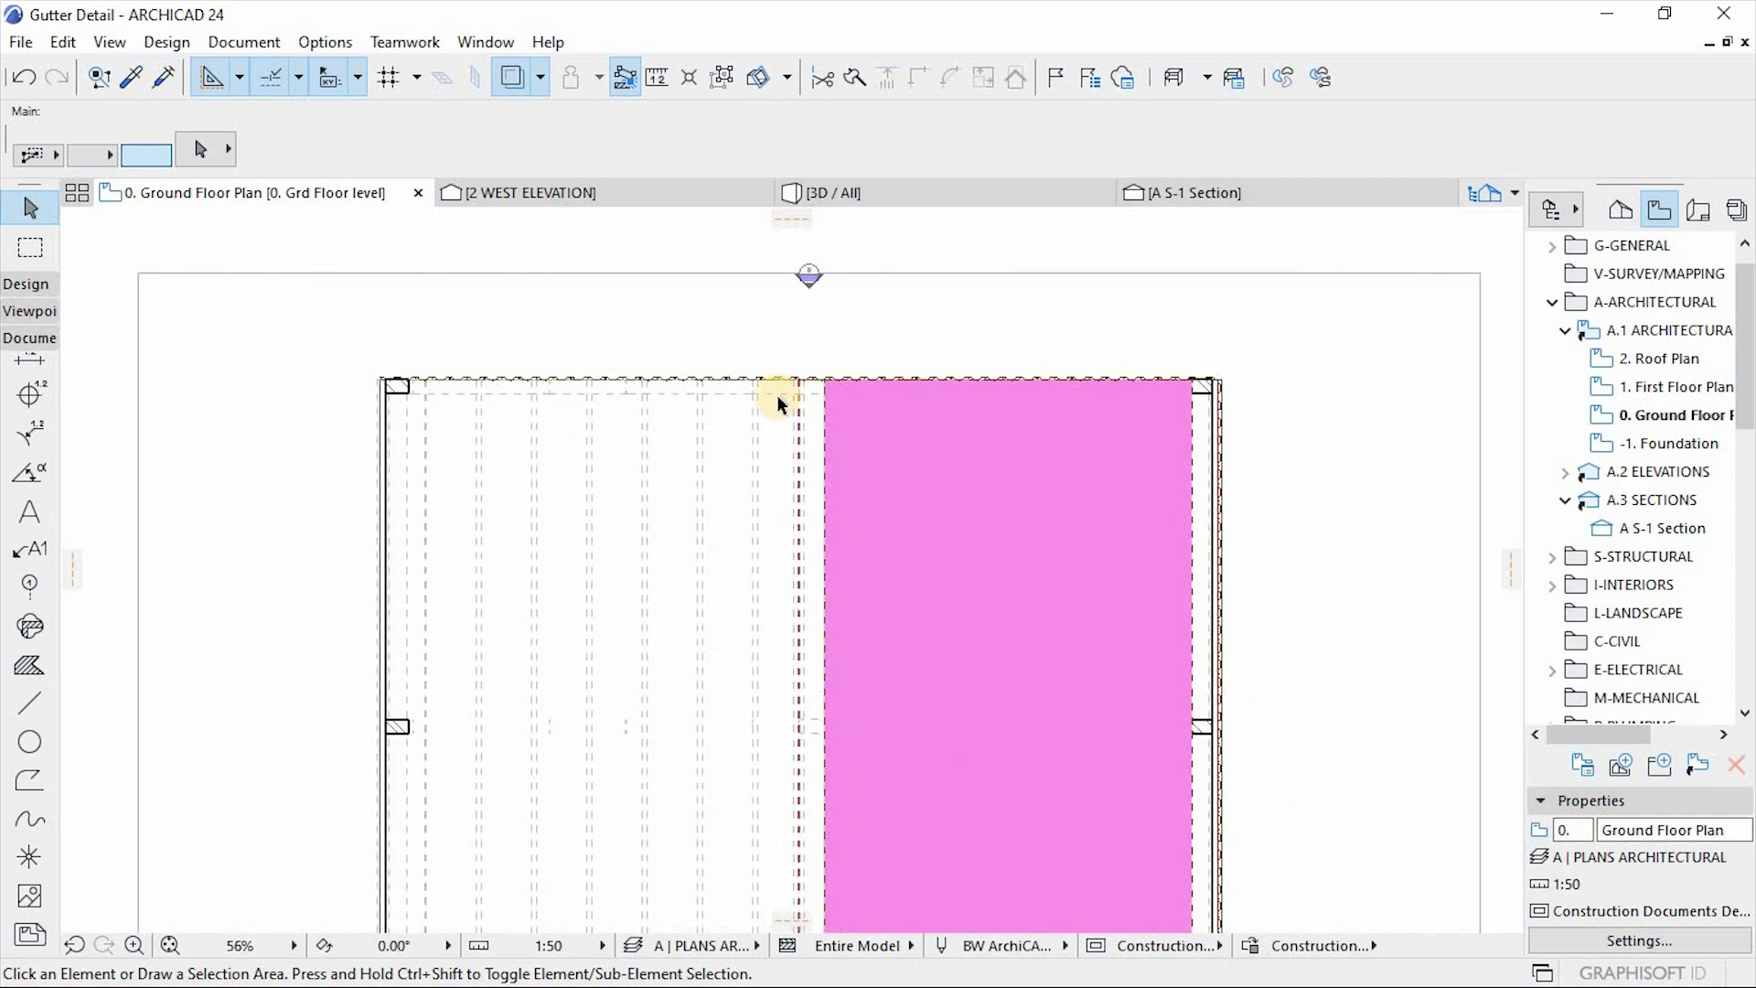
mouse_move(933, 439)
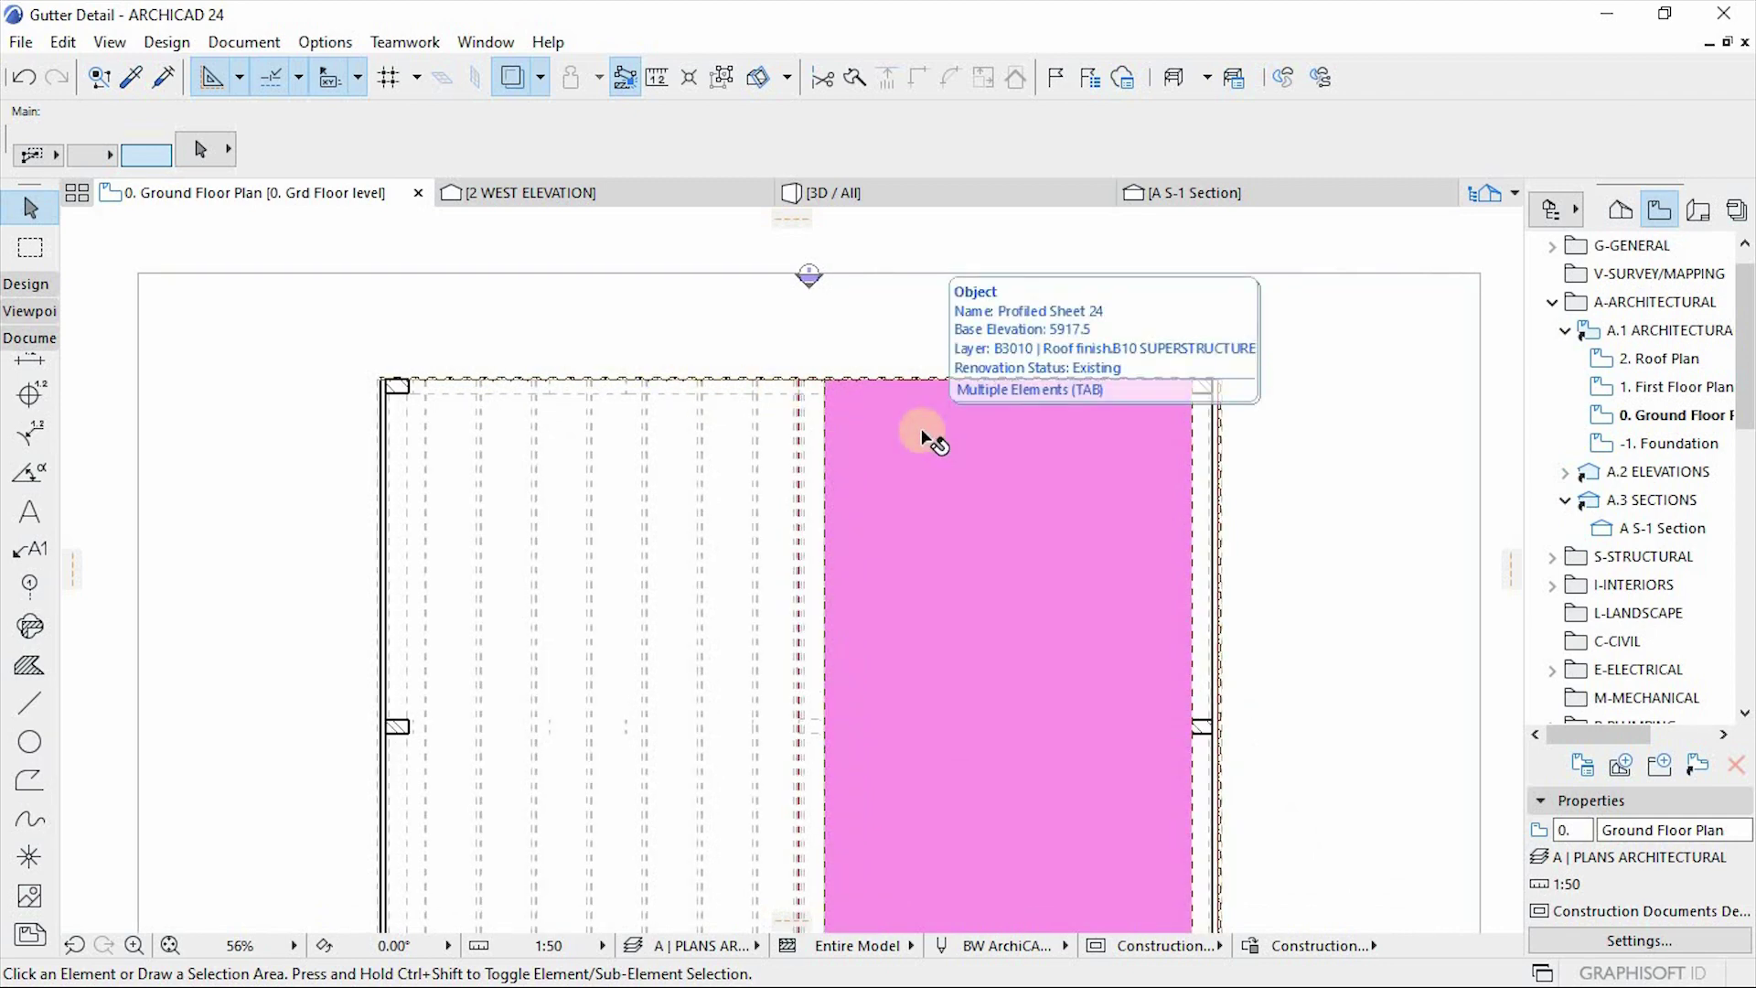
scroll(923, 434, "up", 2)
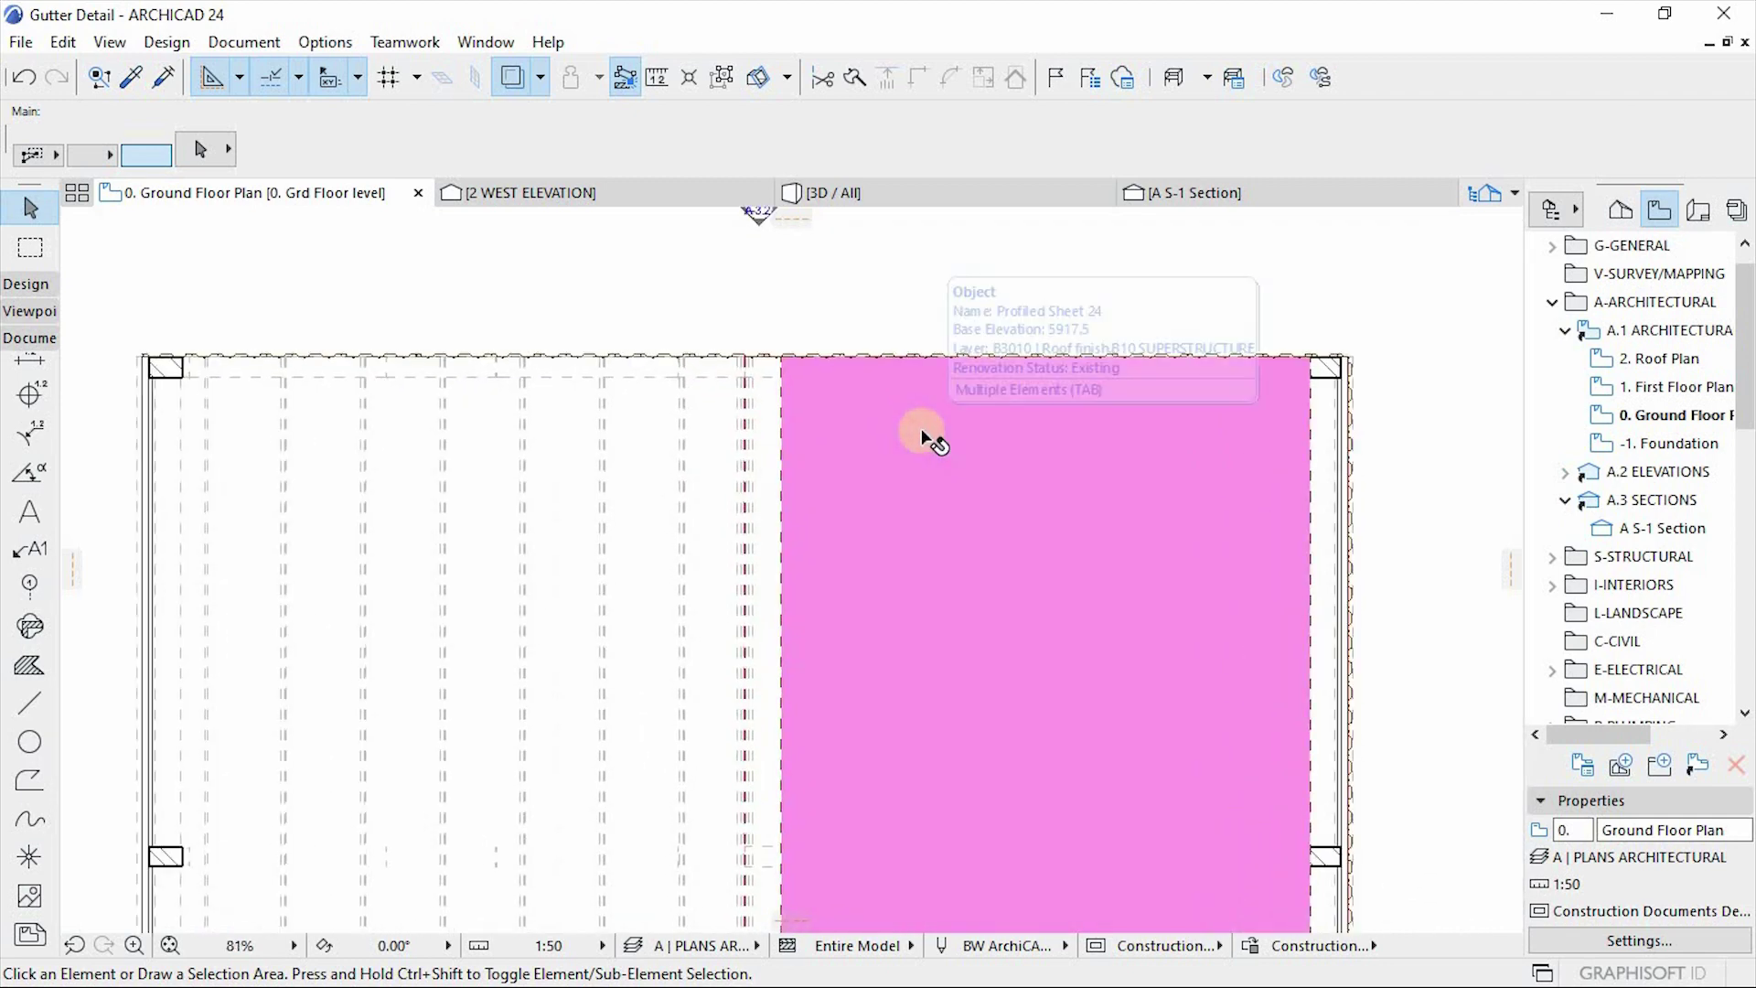
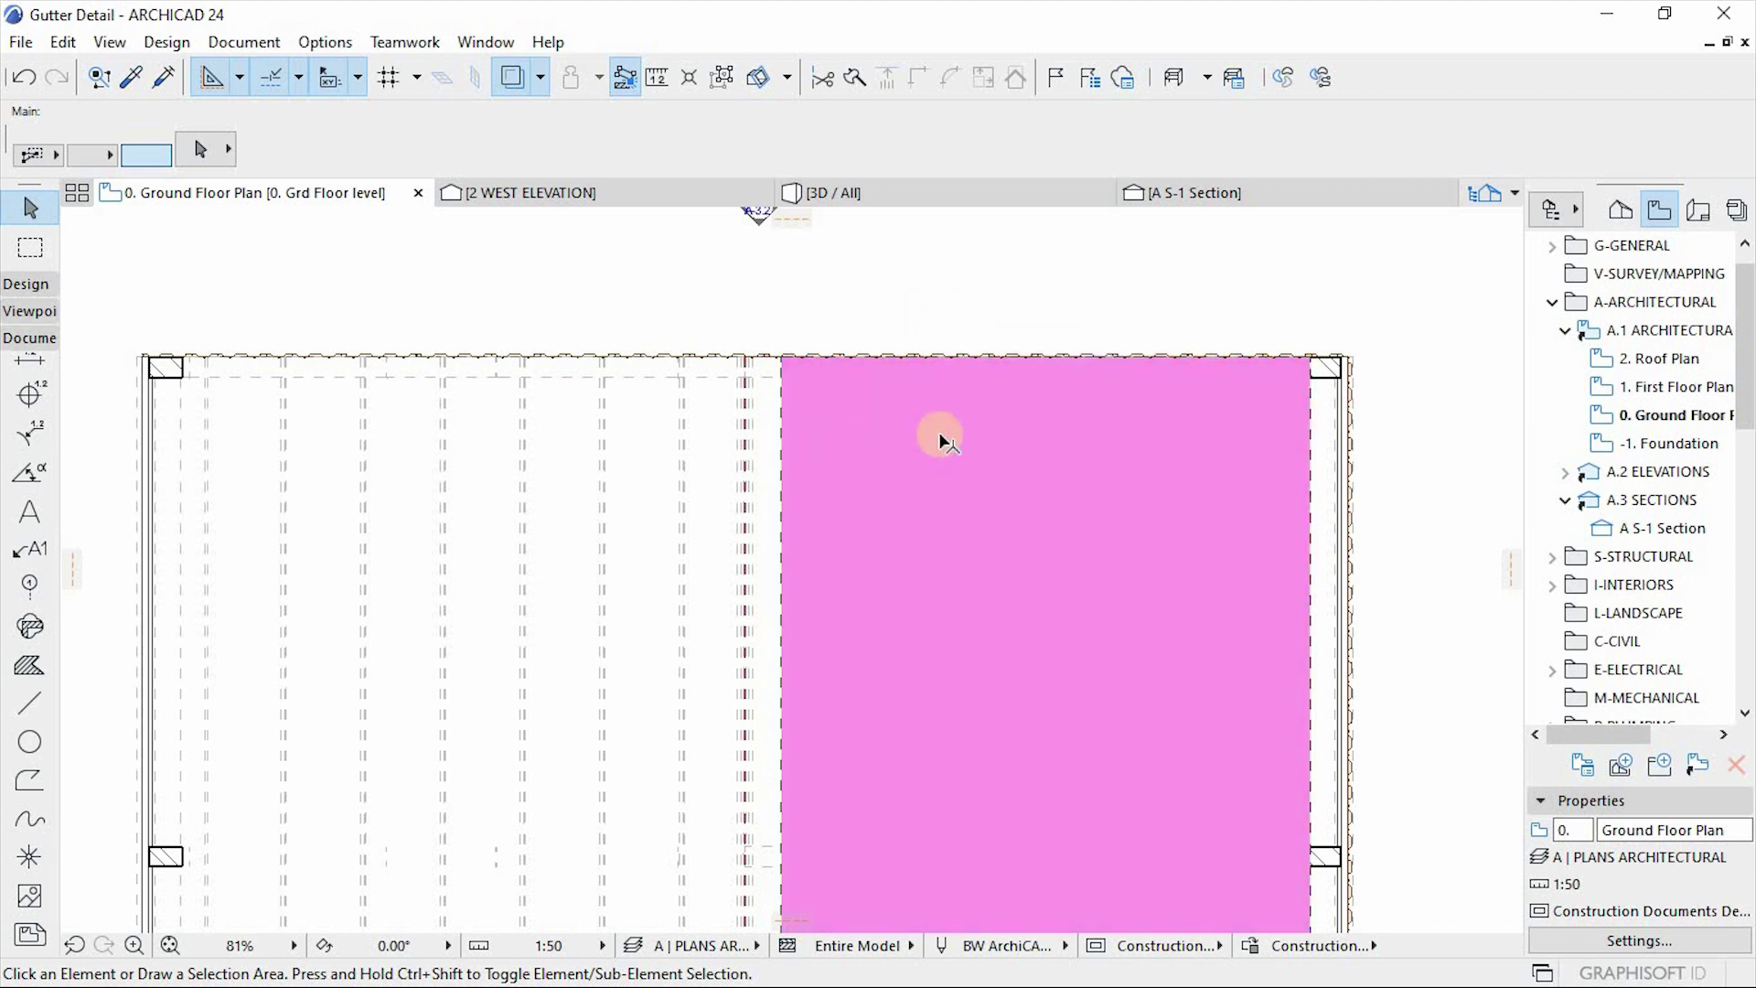
left_click(147, 155)
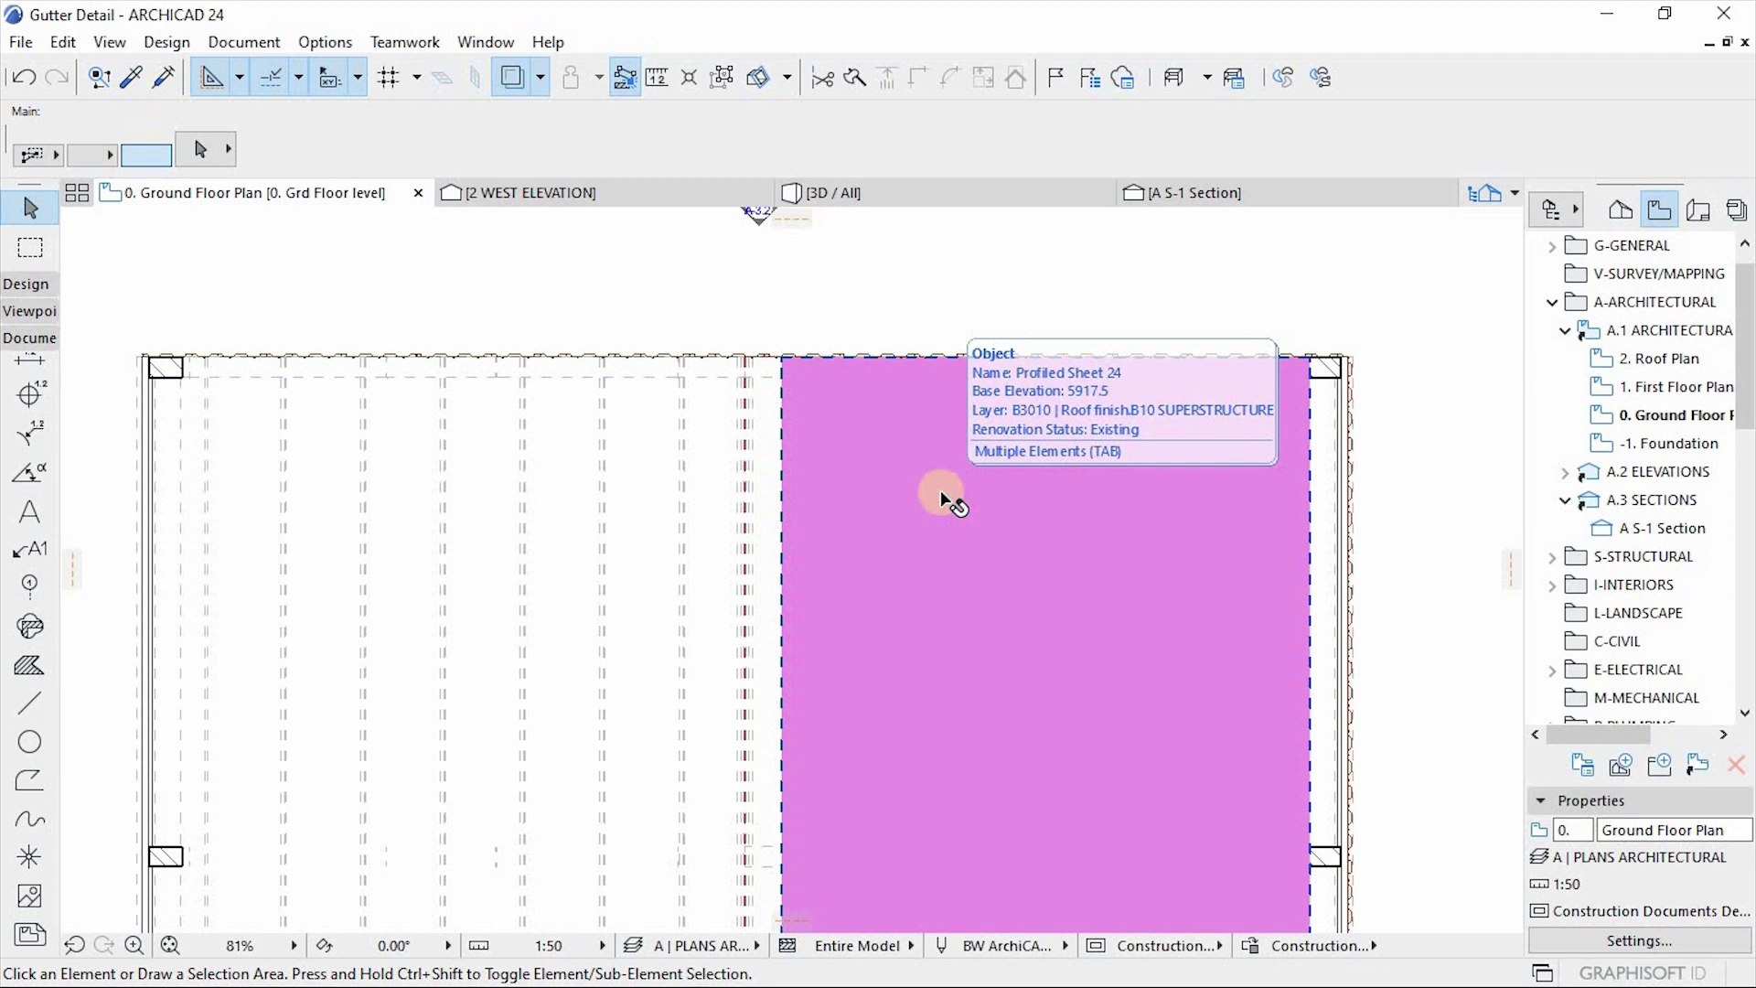
Step: Select the waterproofing insulation roof lying beneath the profiled sheet on the right-hand slope in the ground floor plan
key("Tab")
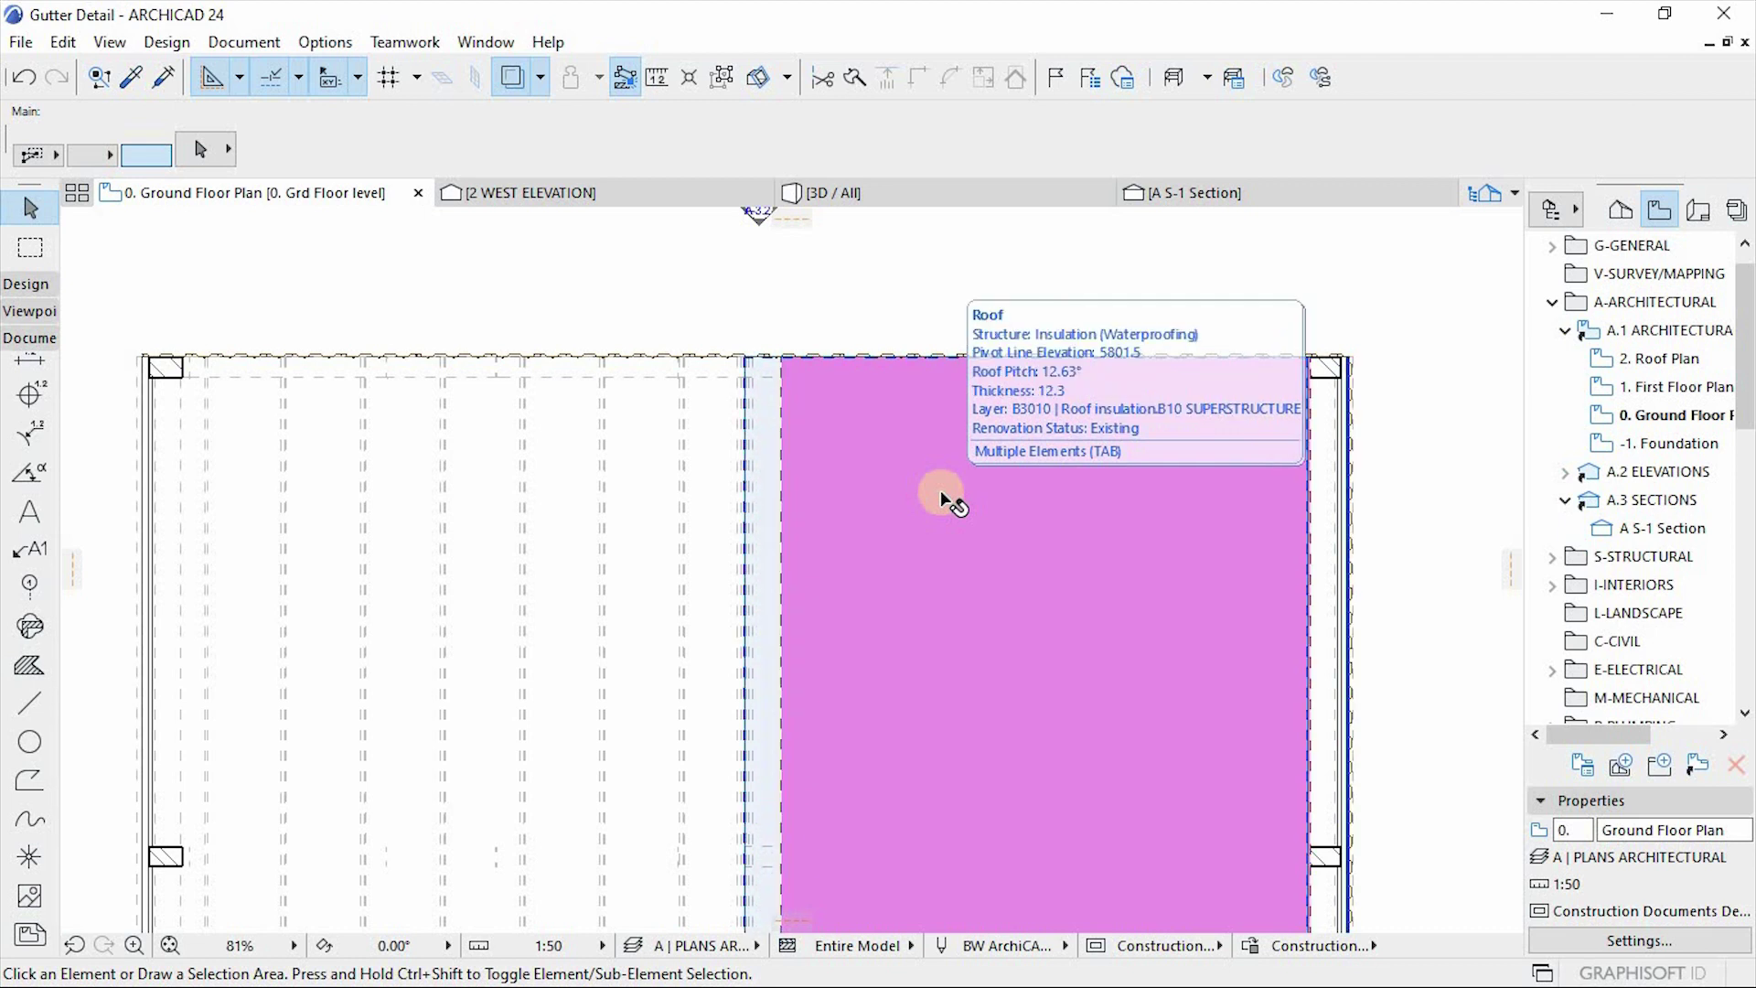
key("Tab")
key("Tab")
key("Tab")
key("Tab")
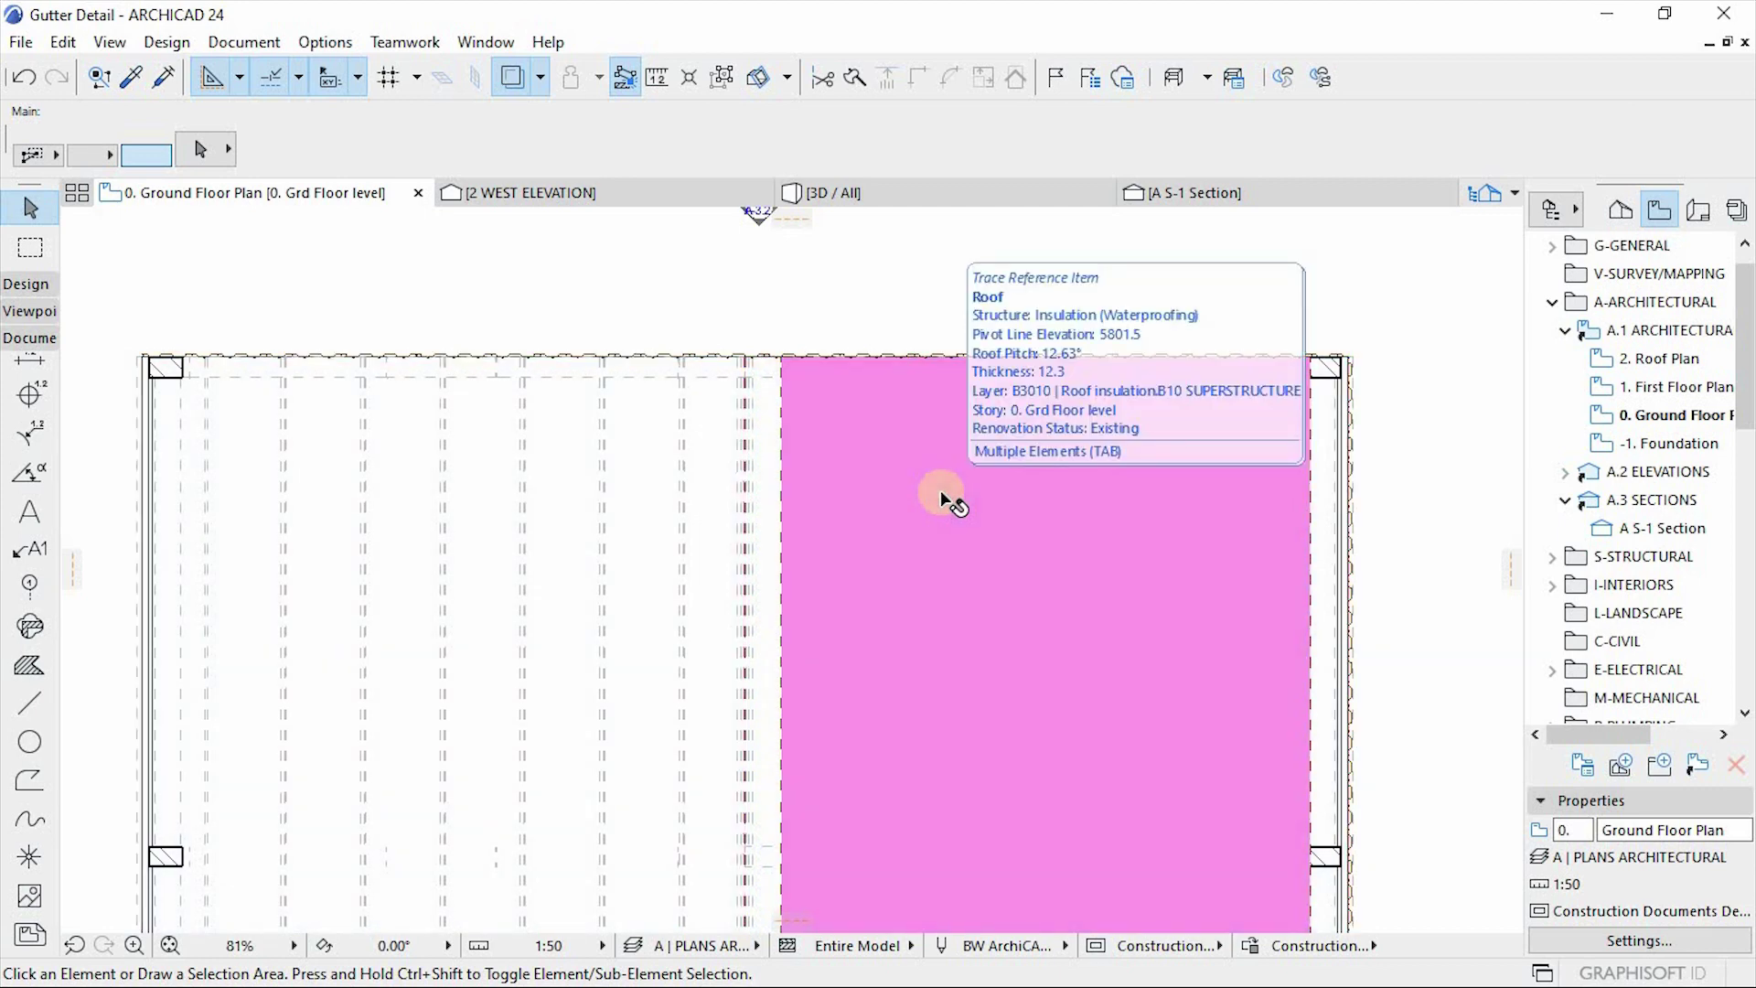
key("Tab")
key("Tab")
key("Tab")
key("Tab")
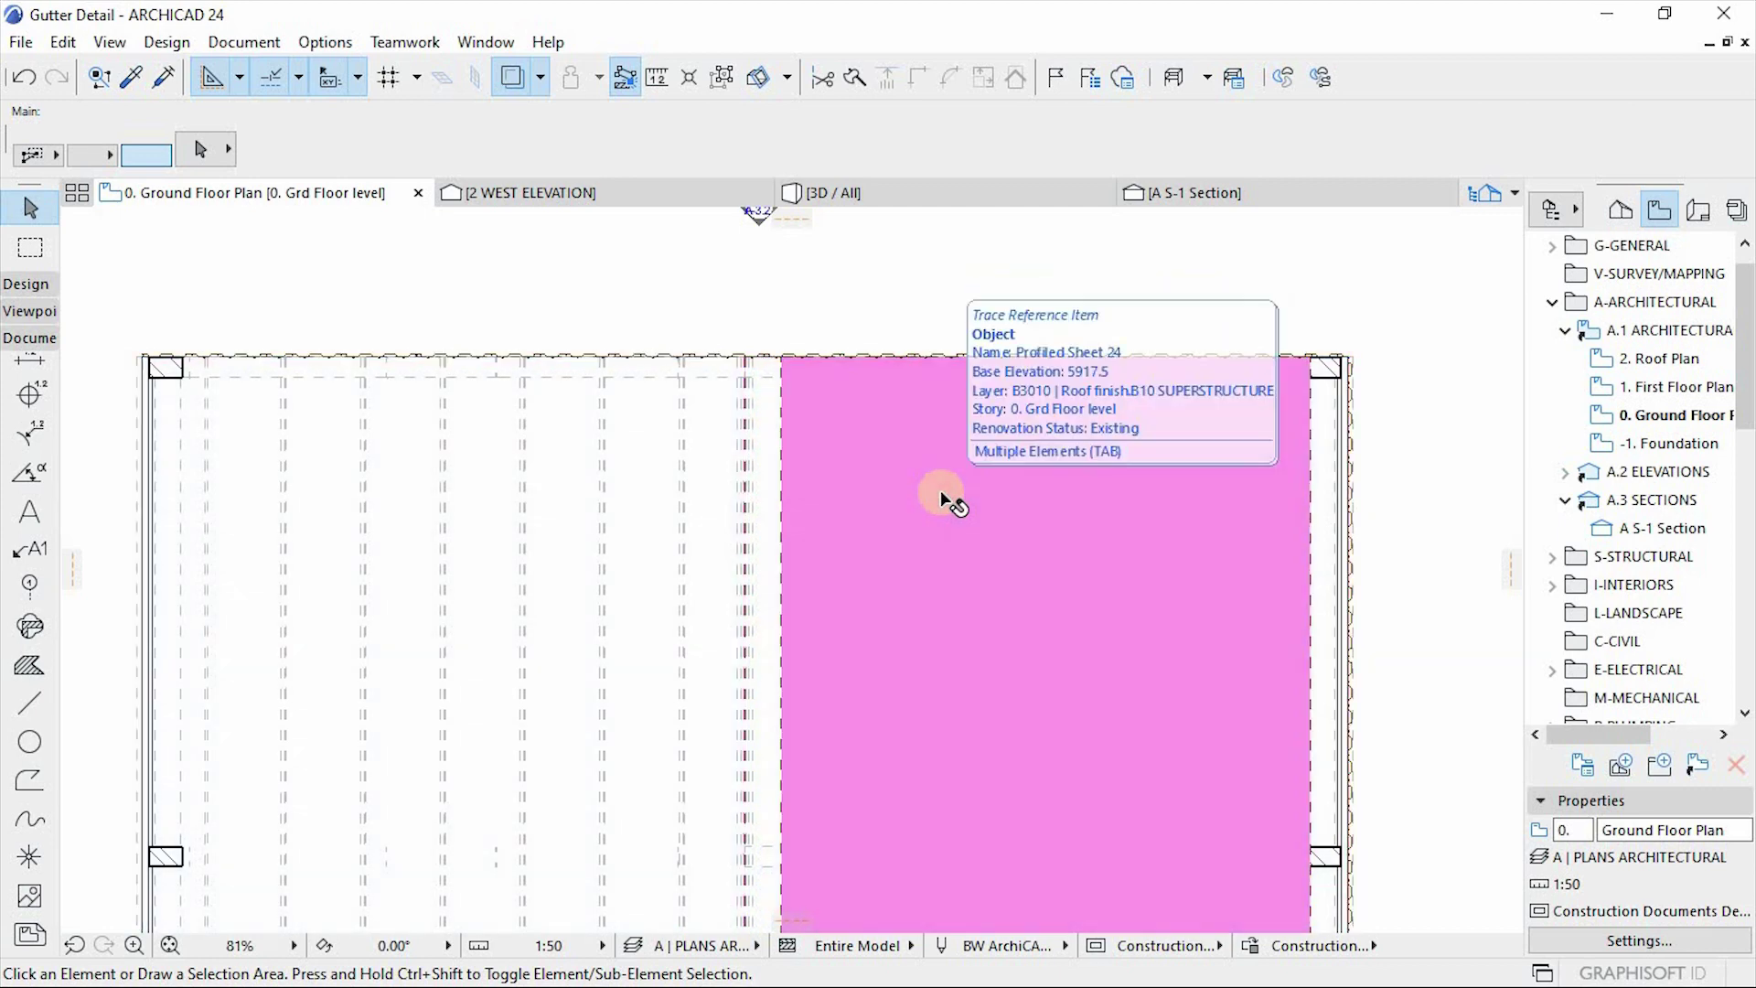
key("Tab")
key("Tab")
key("Tab")
key("Tab")
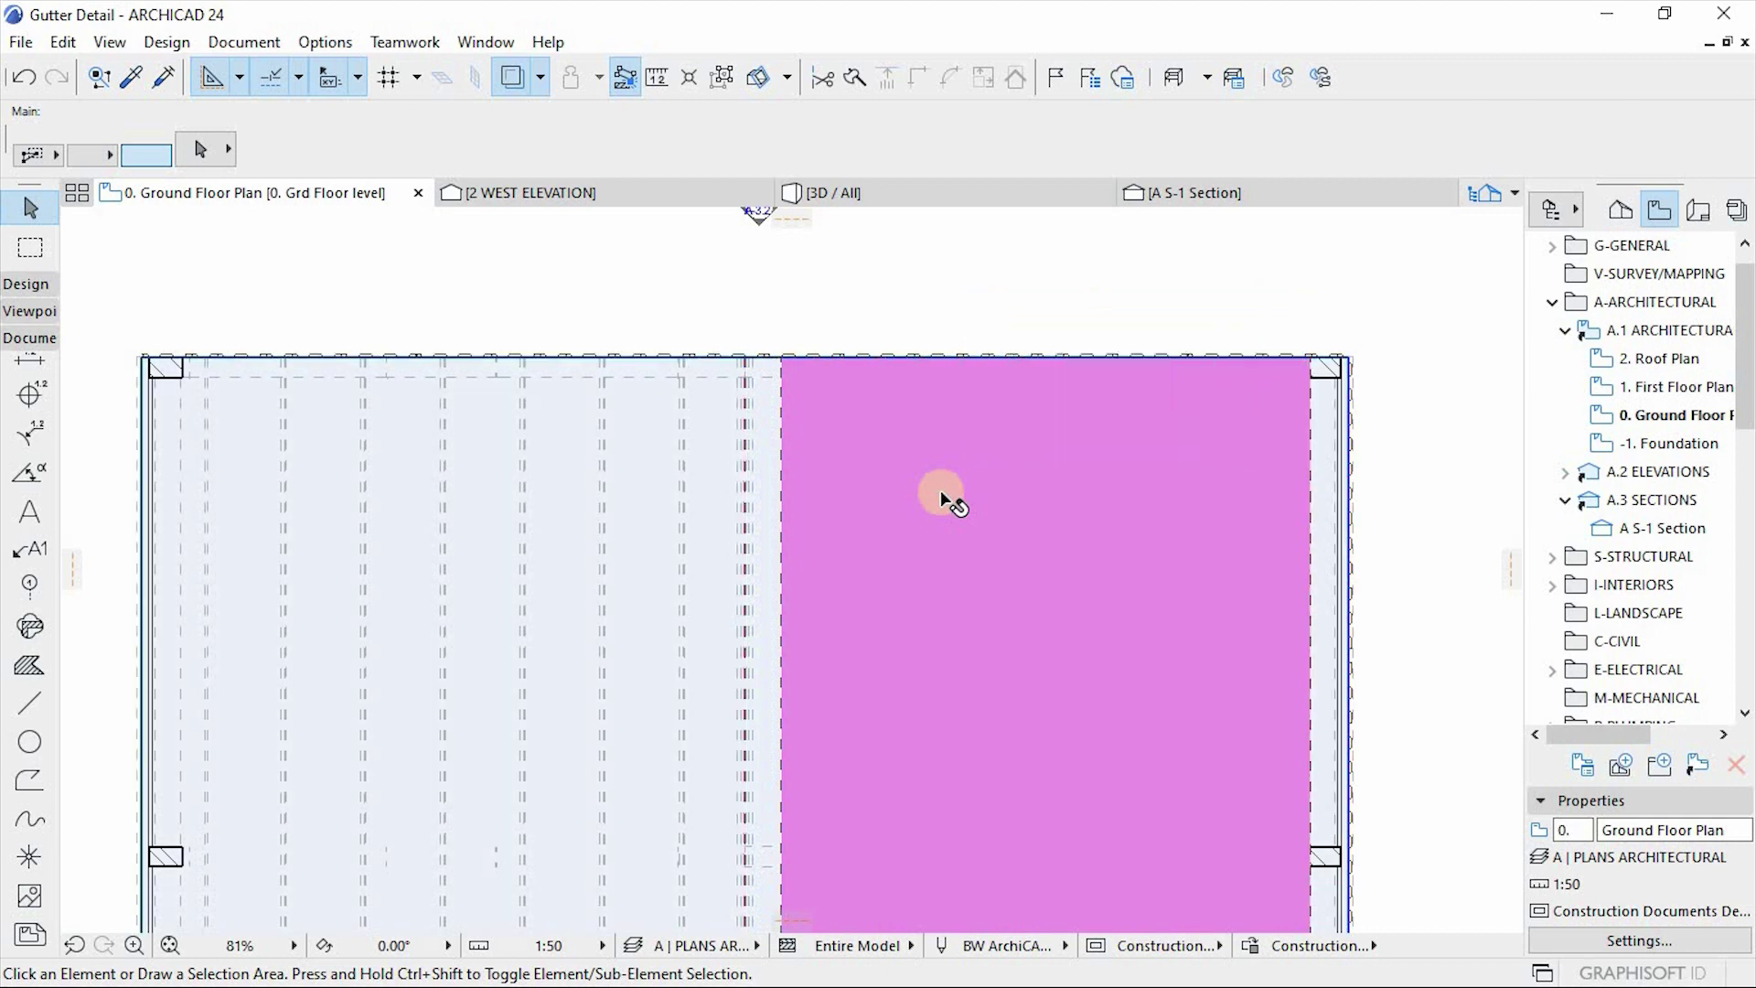
key("Tab")
key("Tab")
key("Tab")
key("Tab")
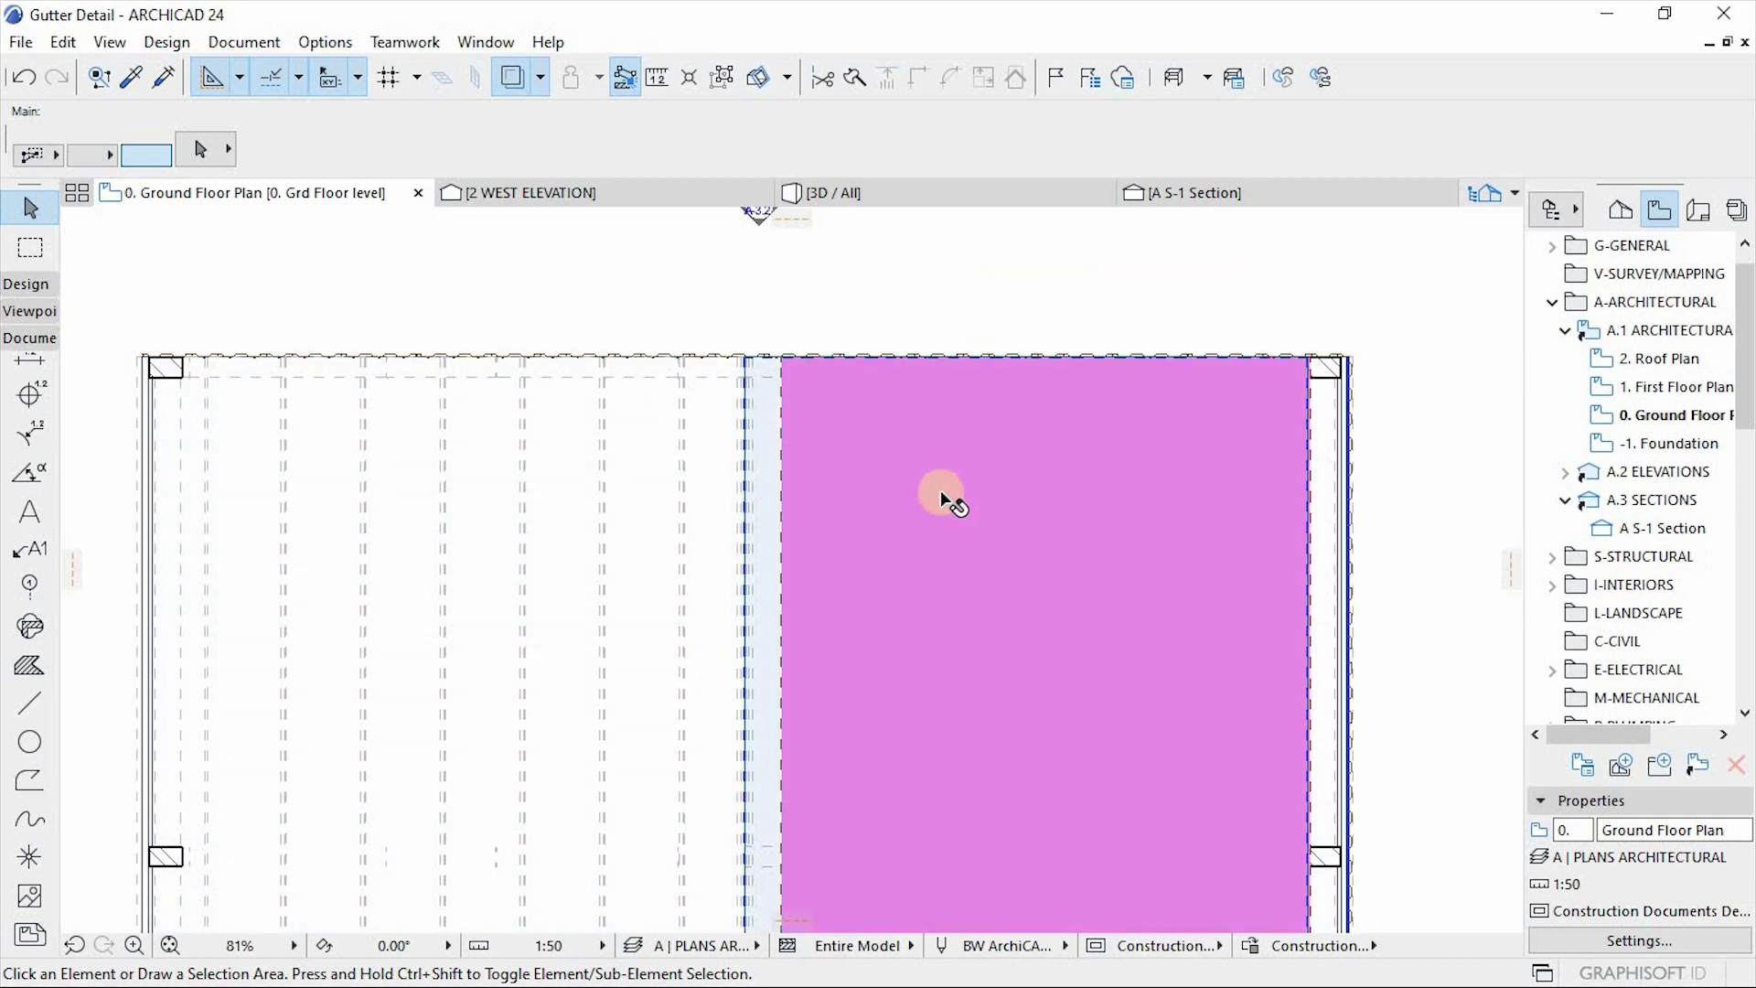
key("Tab")
key("Tab")
key("Tab")
key("Tab")
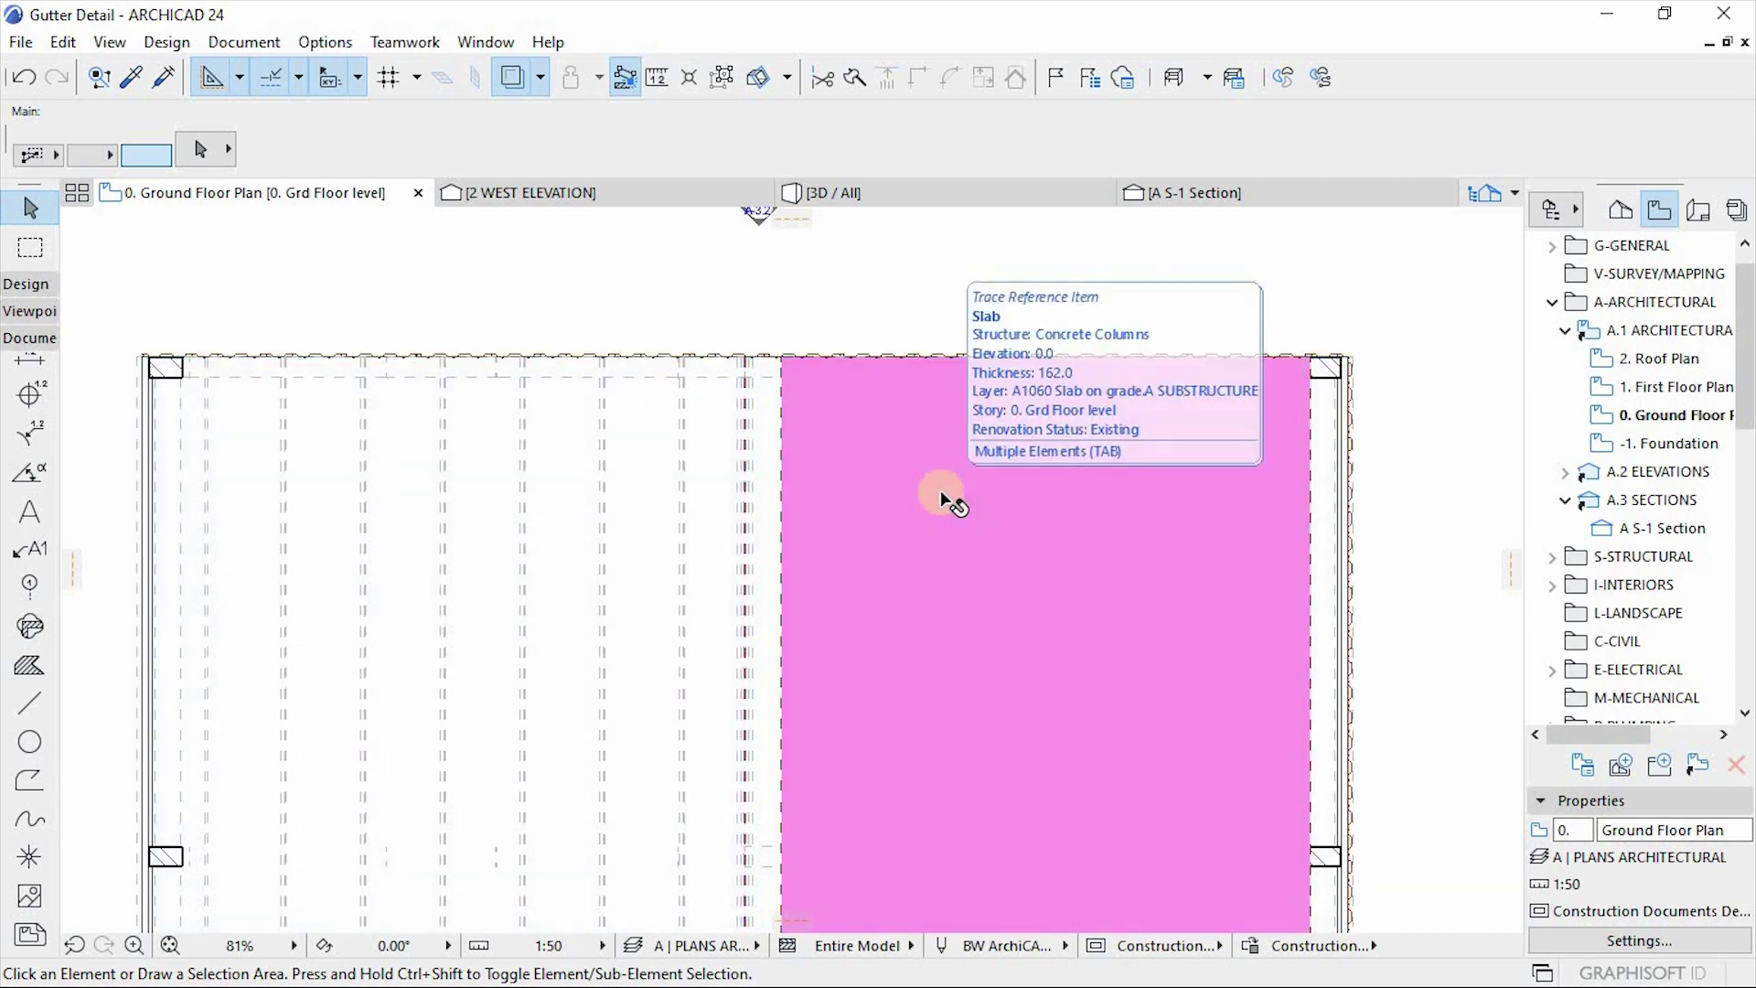
key("Tab")
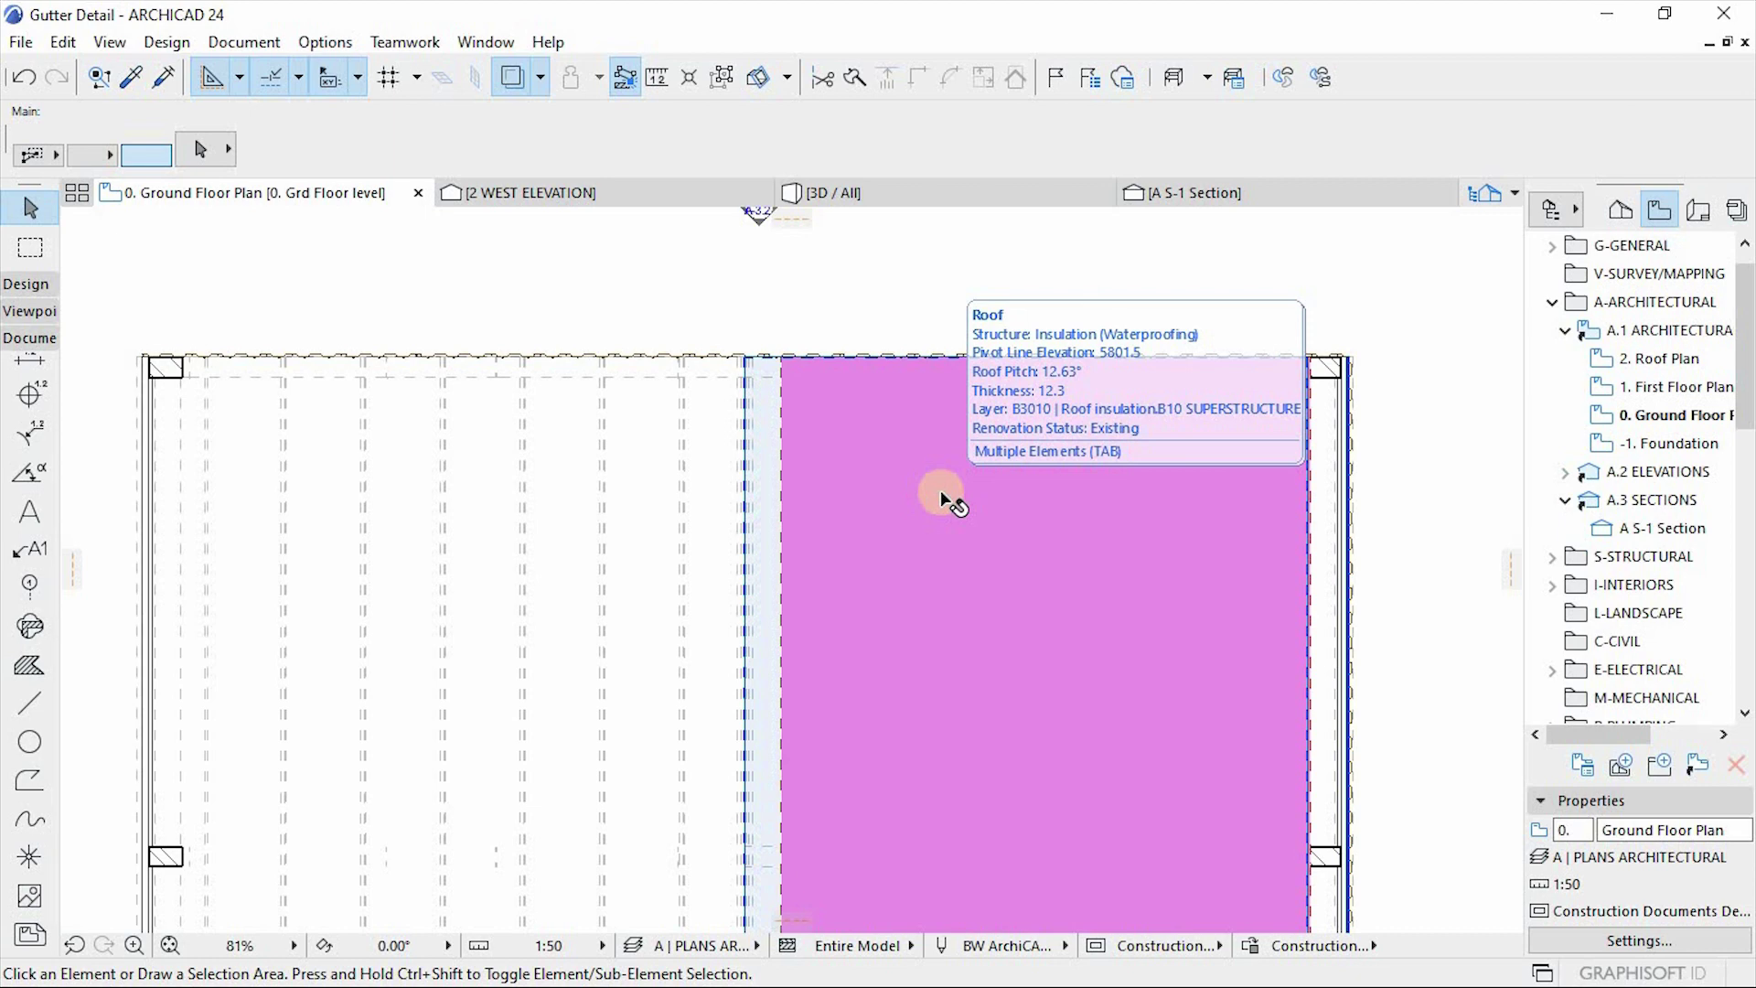
left_click(942, 498)
scroll(1081, 388, "down", 5)
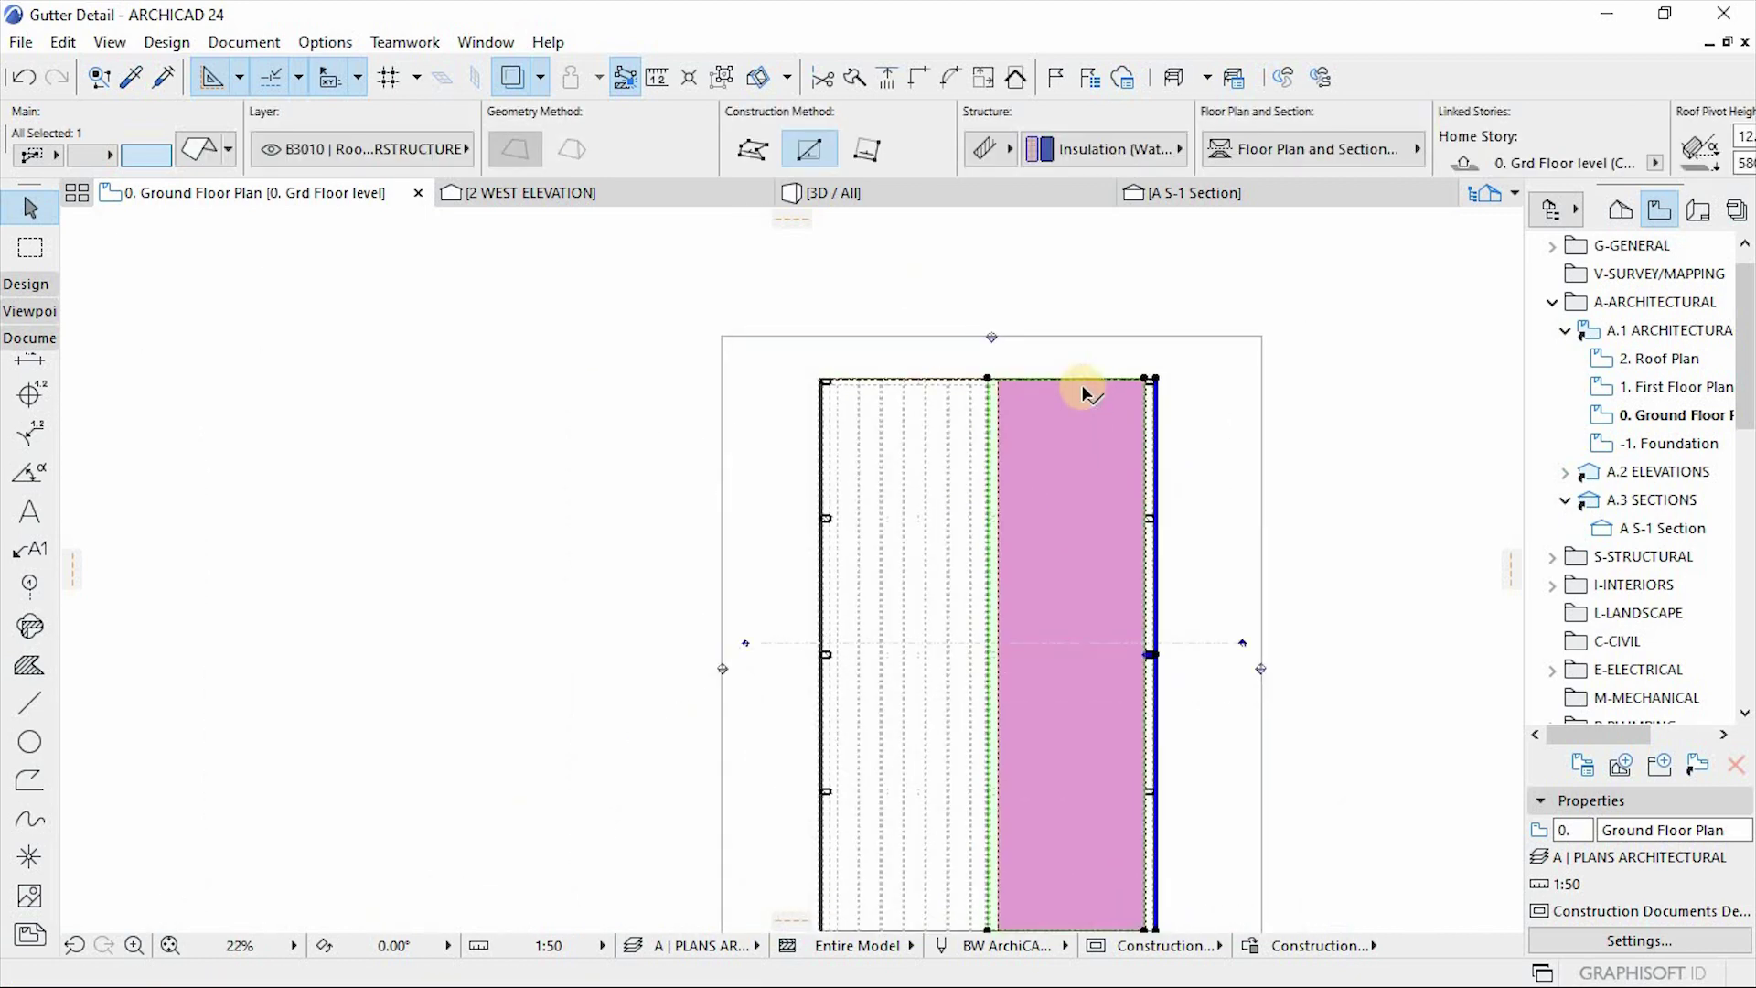
Step: Mirror a copy of the selected insulation roof about the ridge line onto the opposite slope, and check it in 3D
mouse_move(1082, 391)
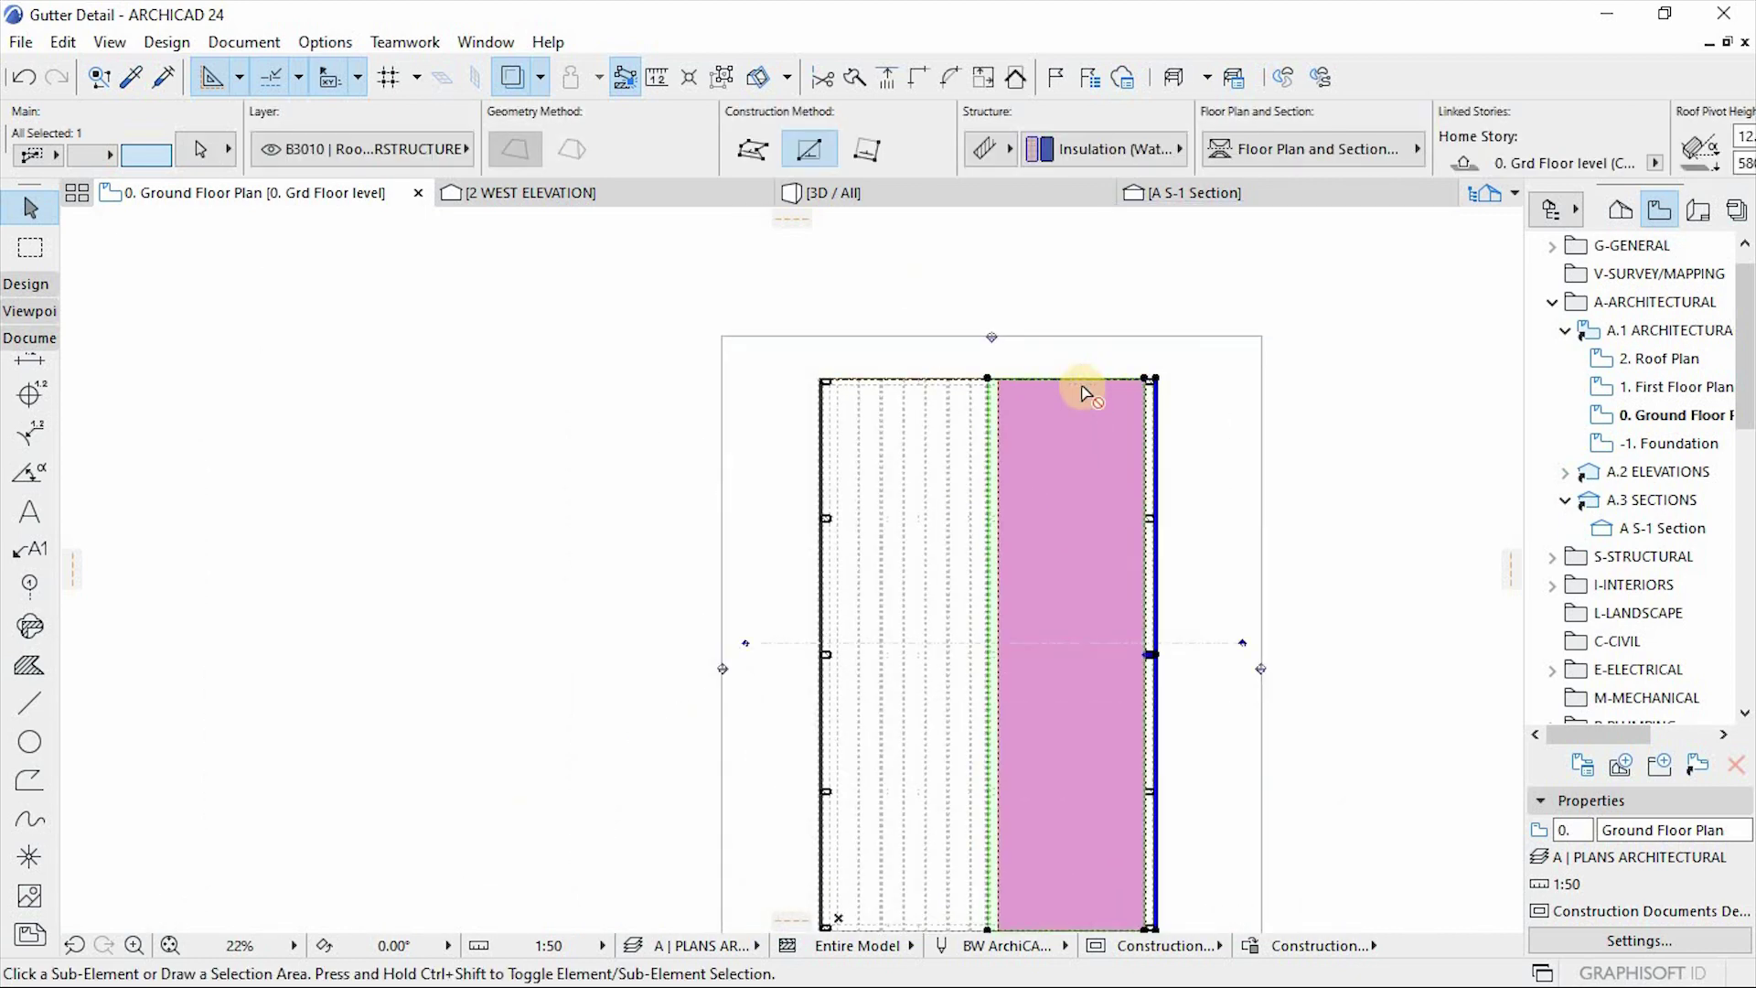
key("ctrl+alt+m")
scroll(1137, 407, "up", 5)
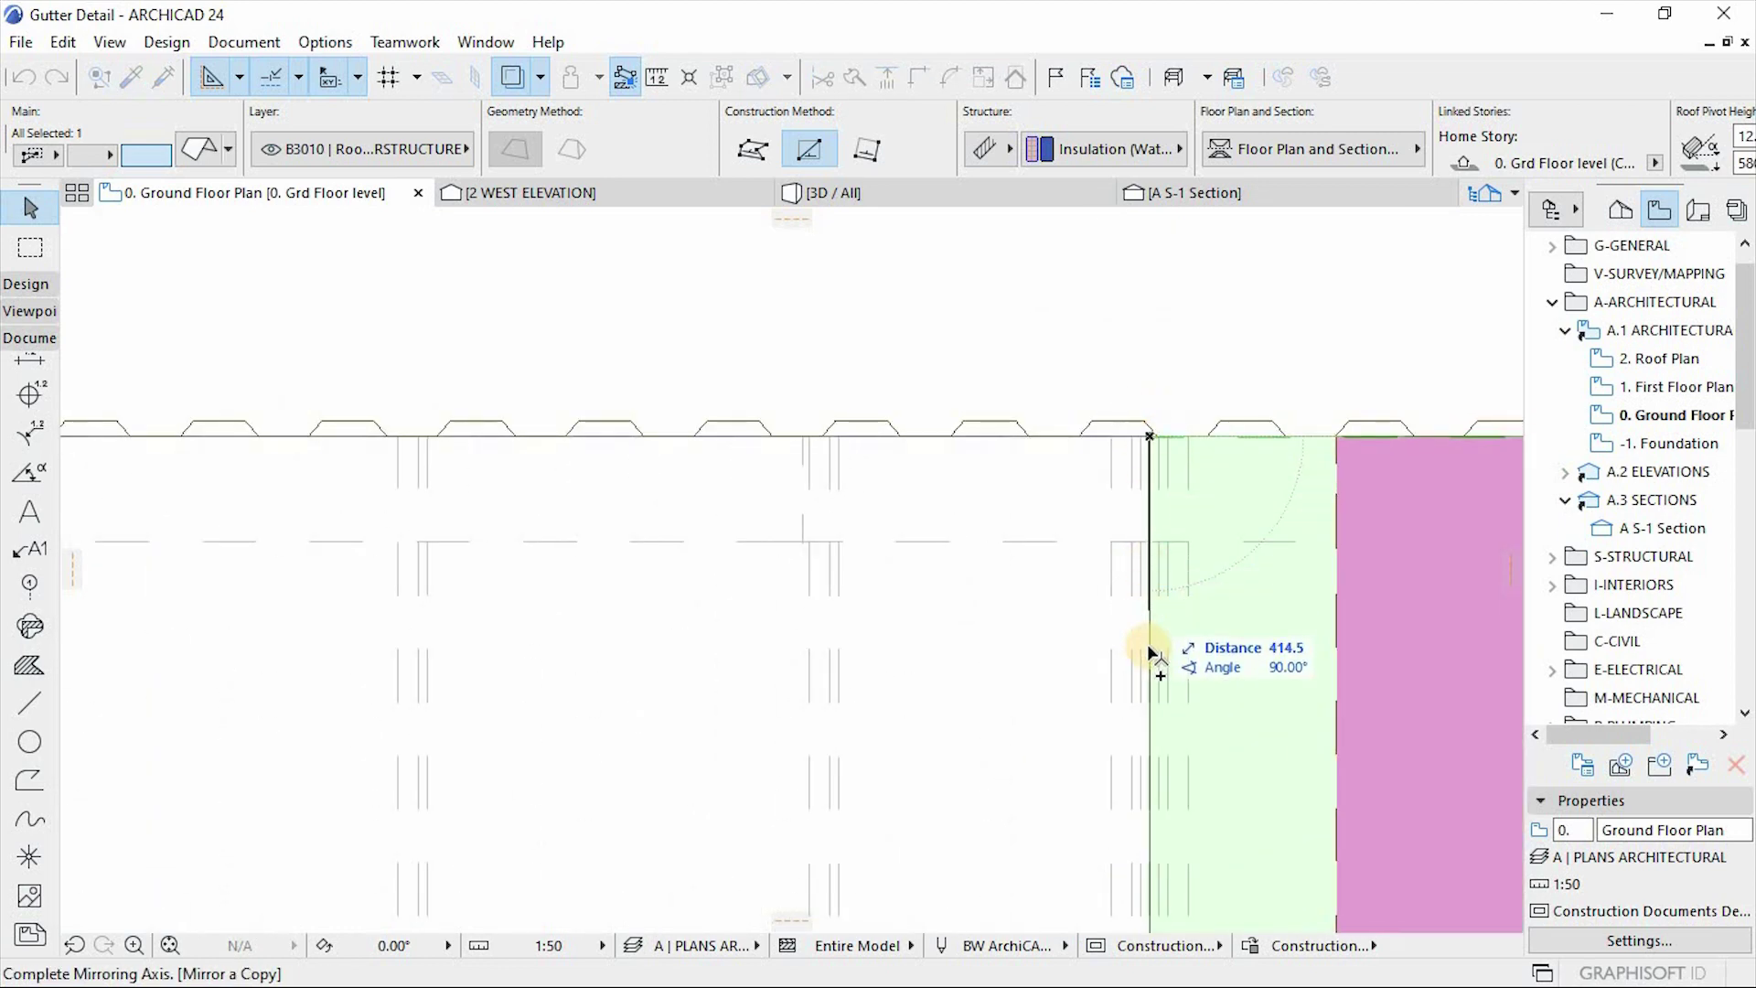
left_click(1149, 675)
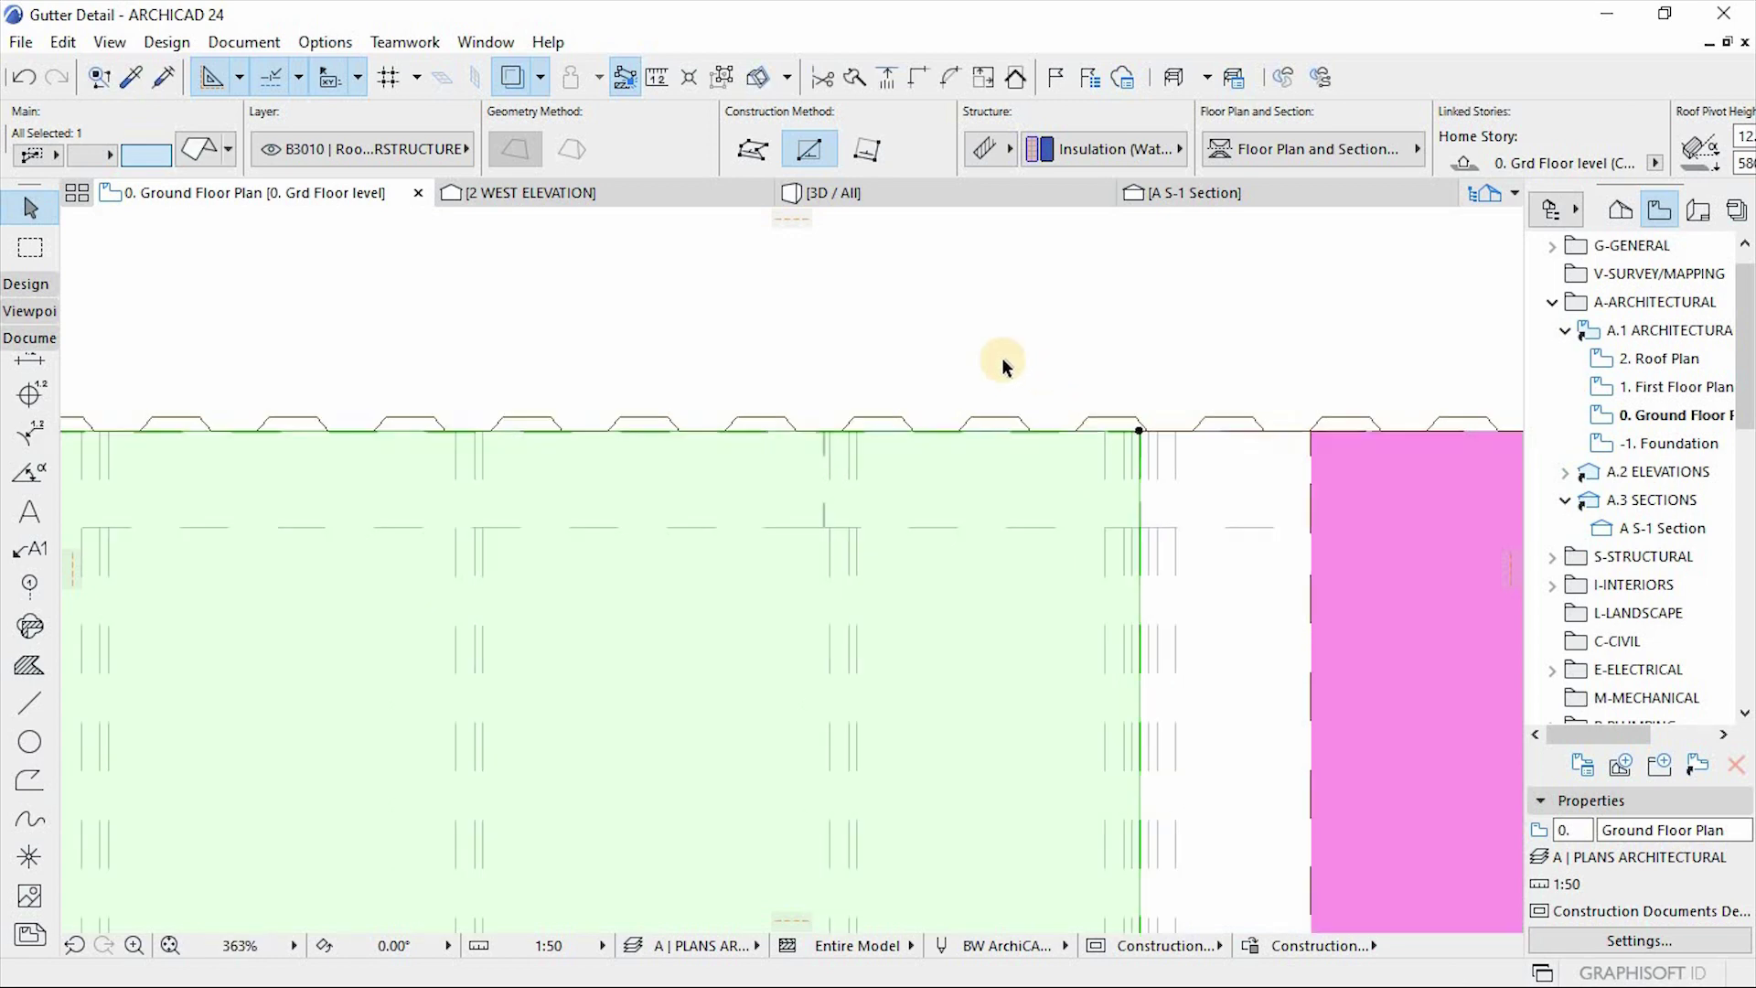
scroll(969, 371, "down", 6)
key("F3")
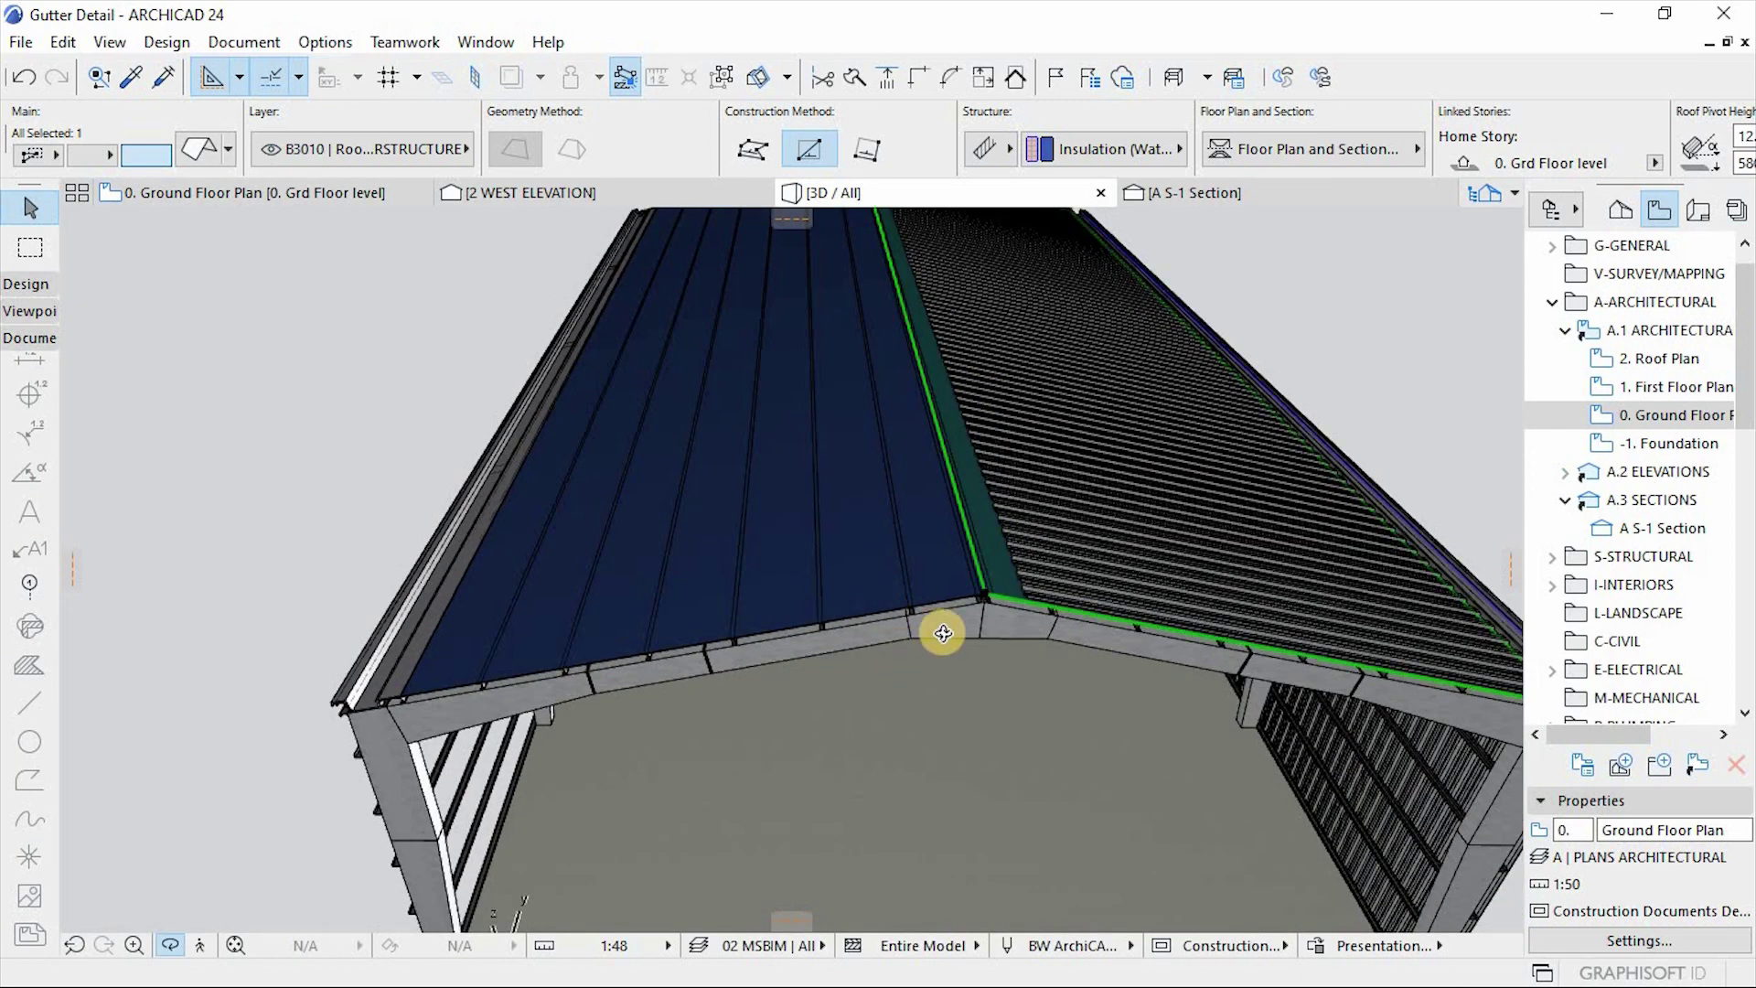
left_click_drag(943, 632, 1109, 585)
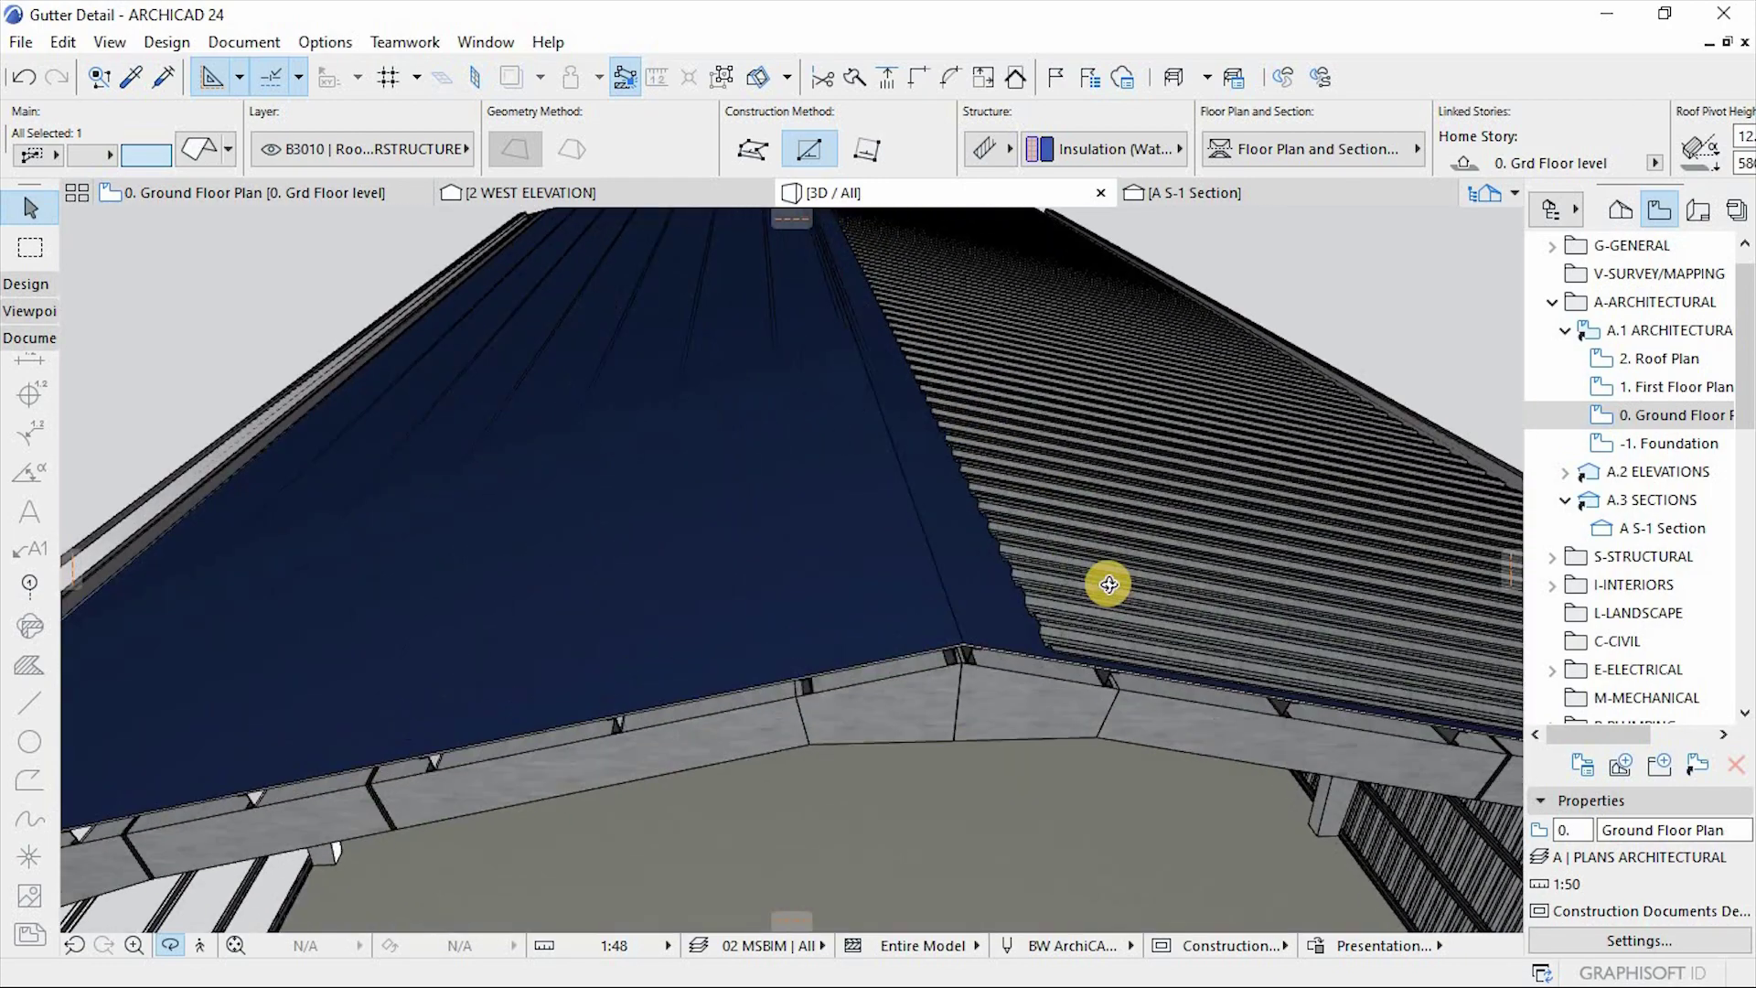
Step: Select the Profiled Sheet 24 object covering the right-hand roof slope in the ground floor plan
left_click(1104, 509)
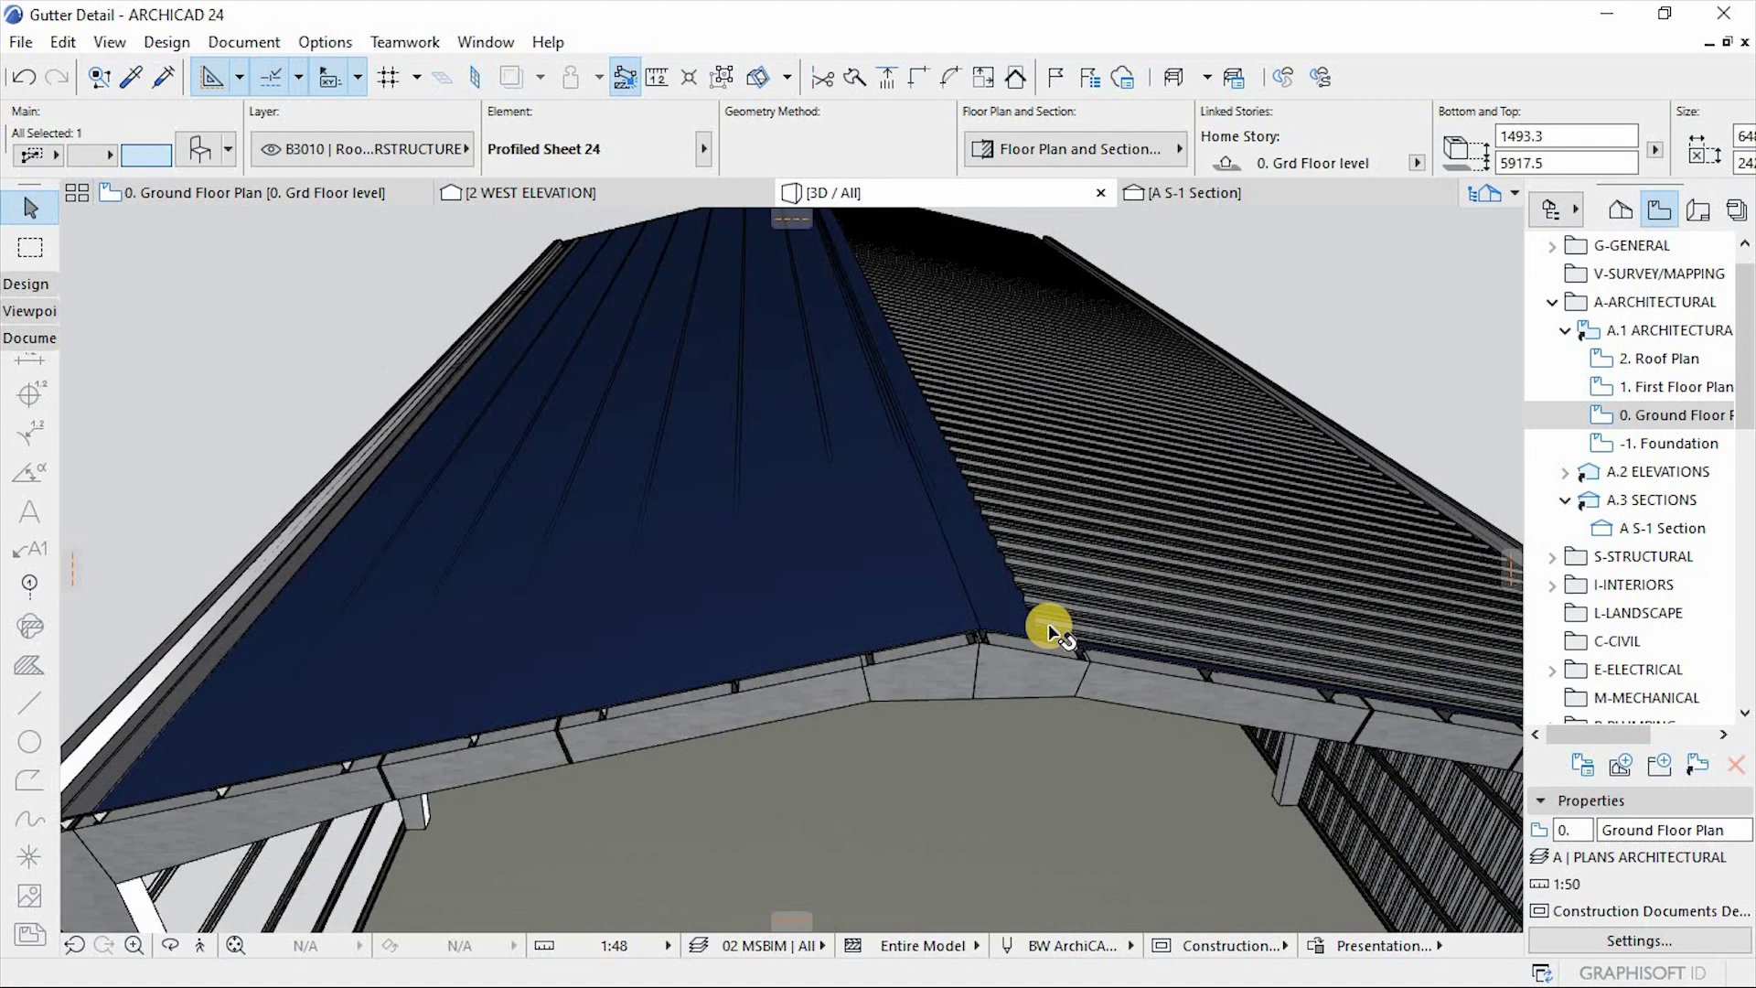
key("F2")
left_click(1121, 404)
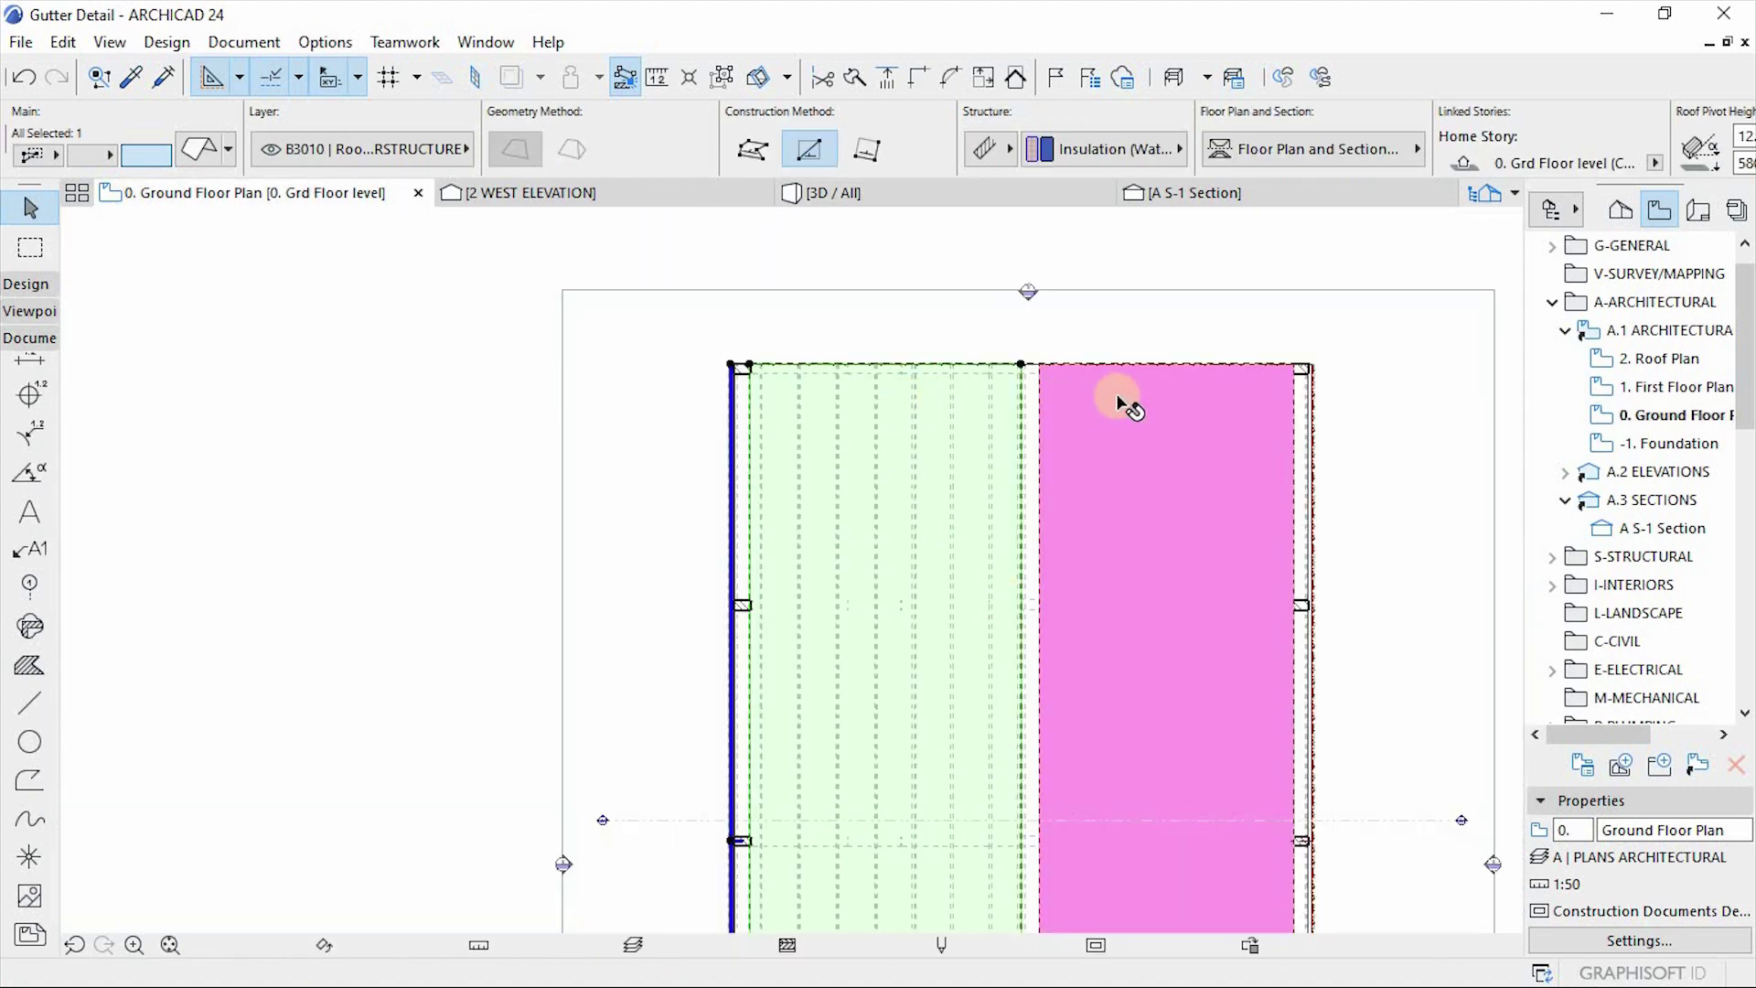
left_click(1117, 402)
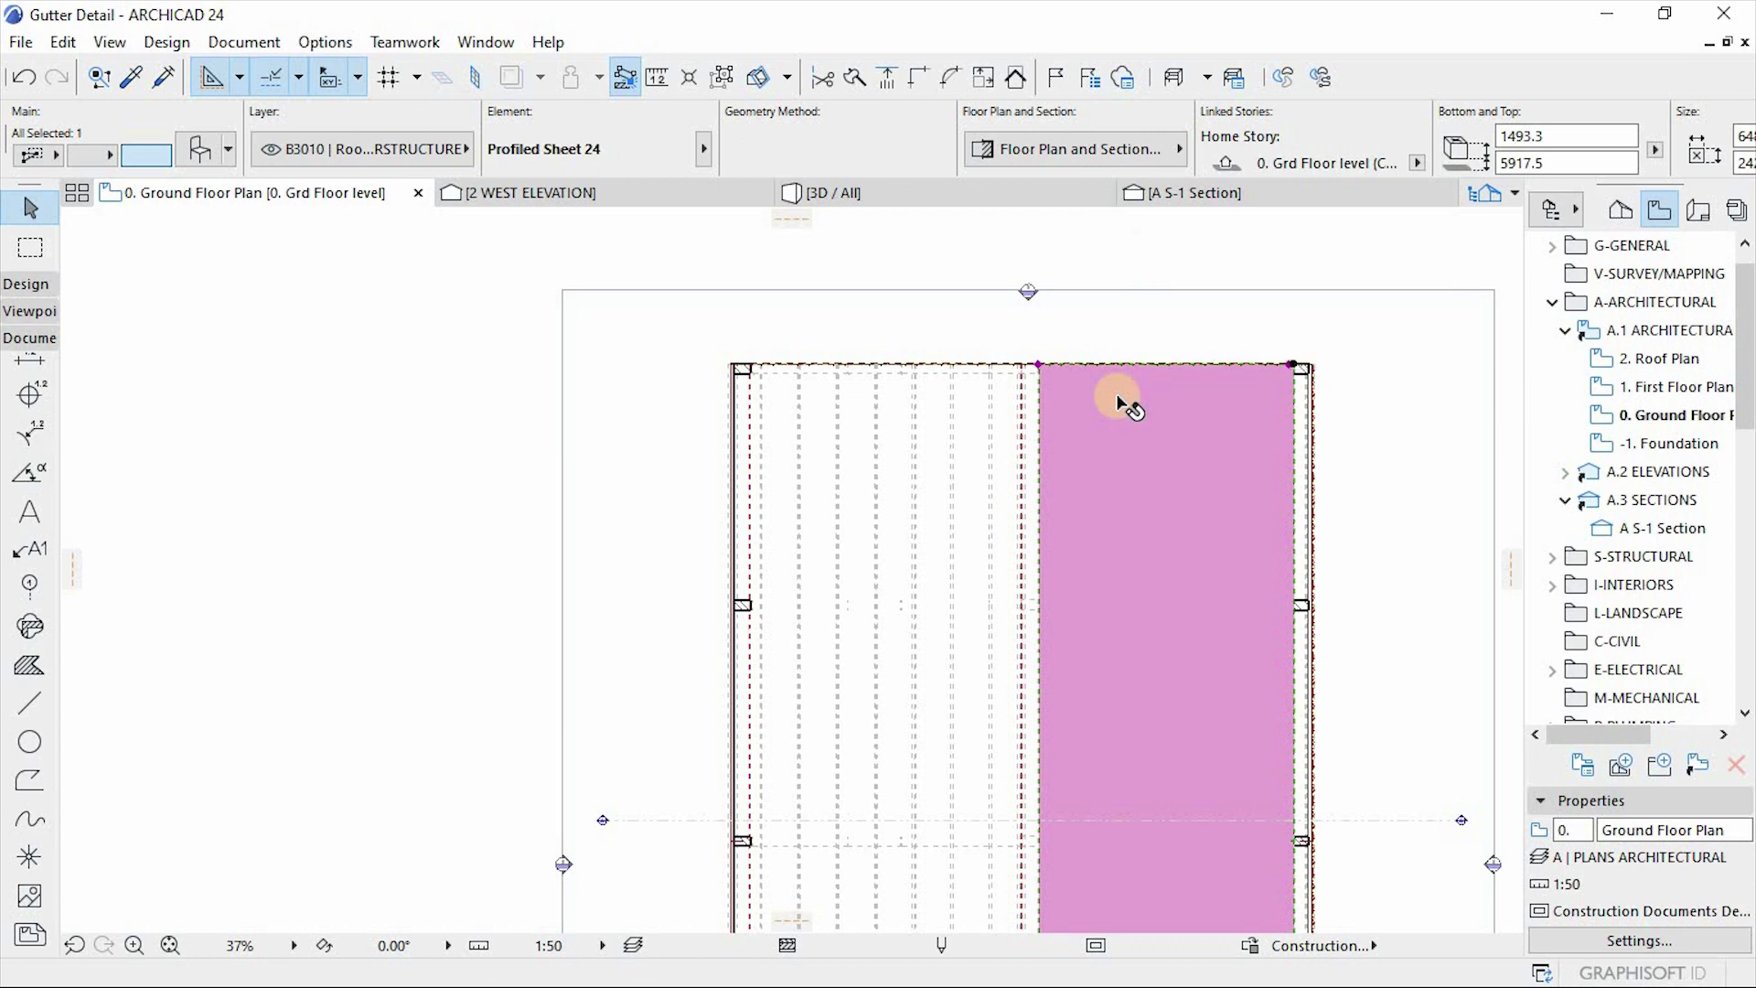
key("Escape")
key("Tab")
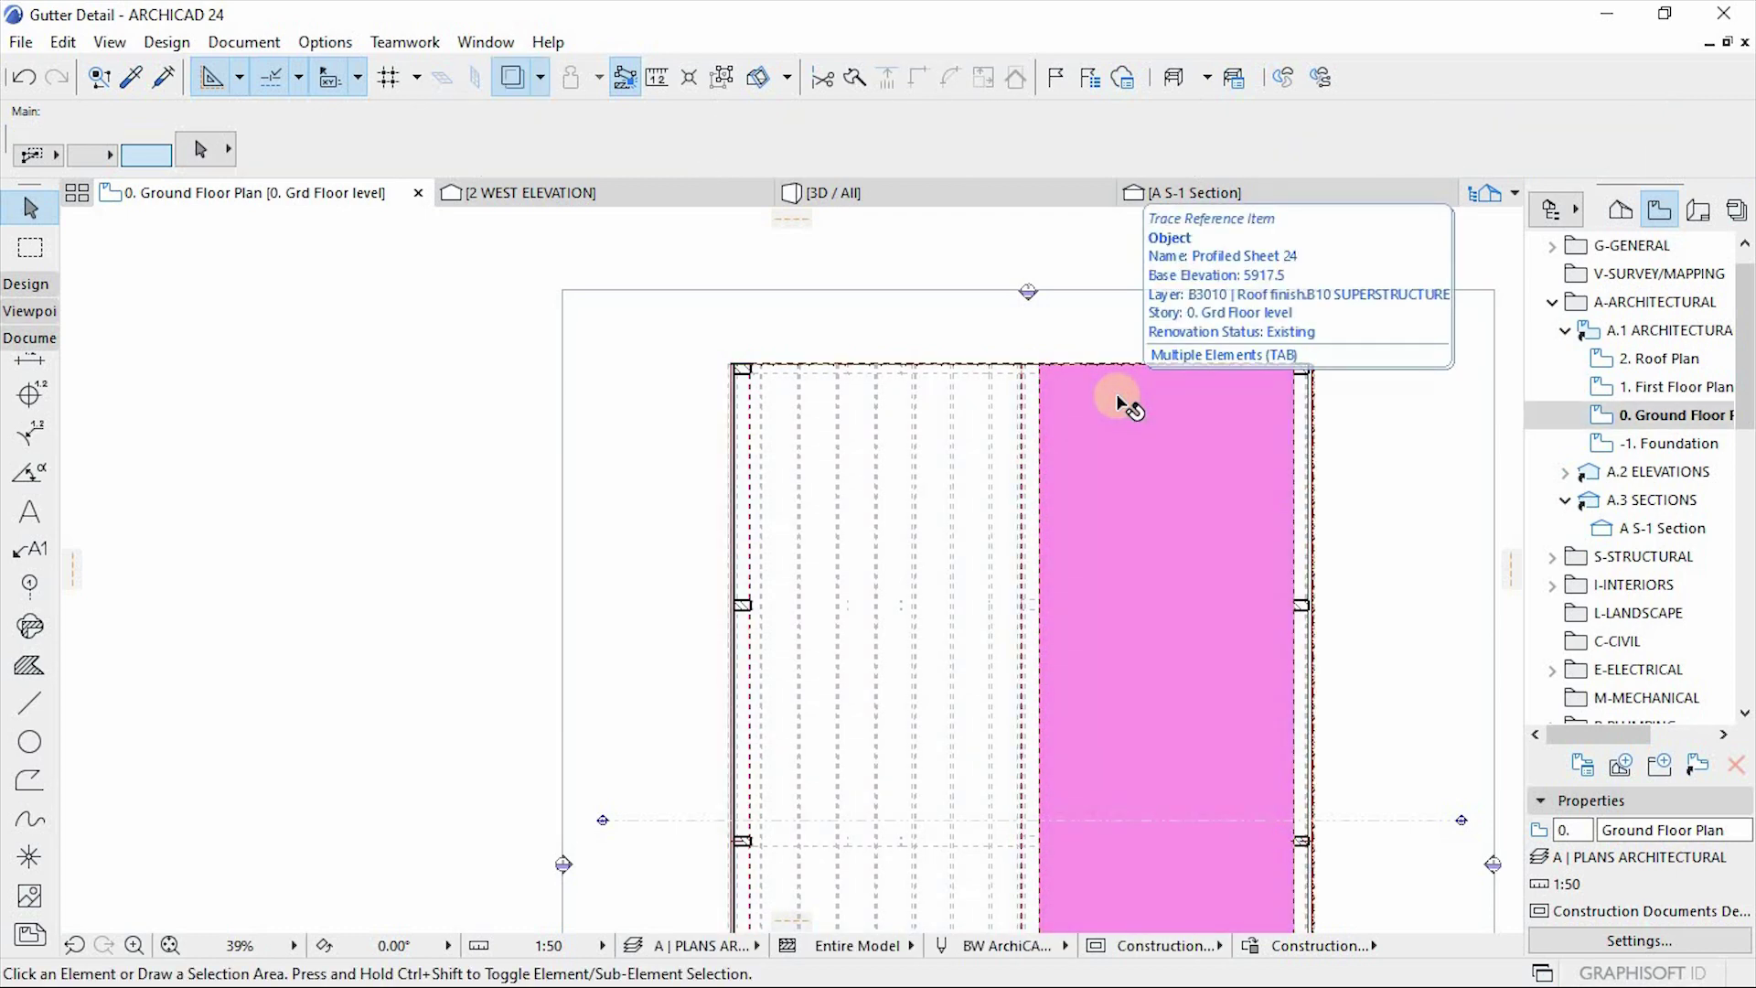
left_click(1118, 427)
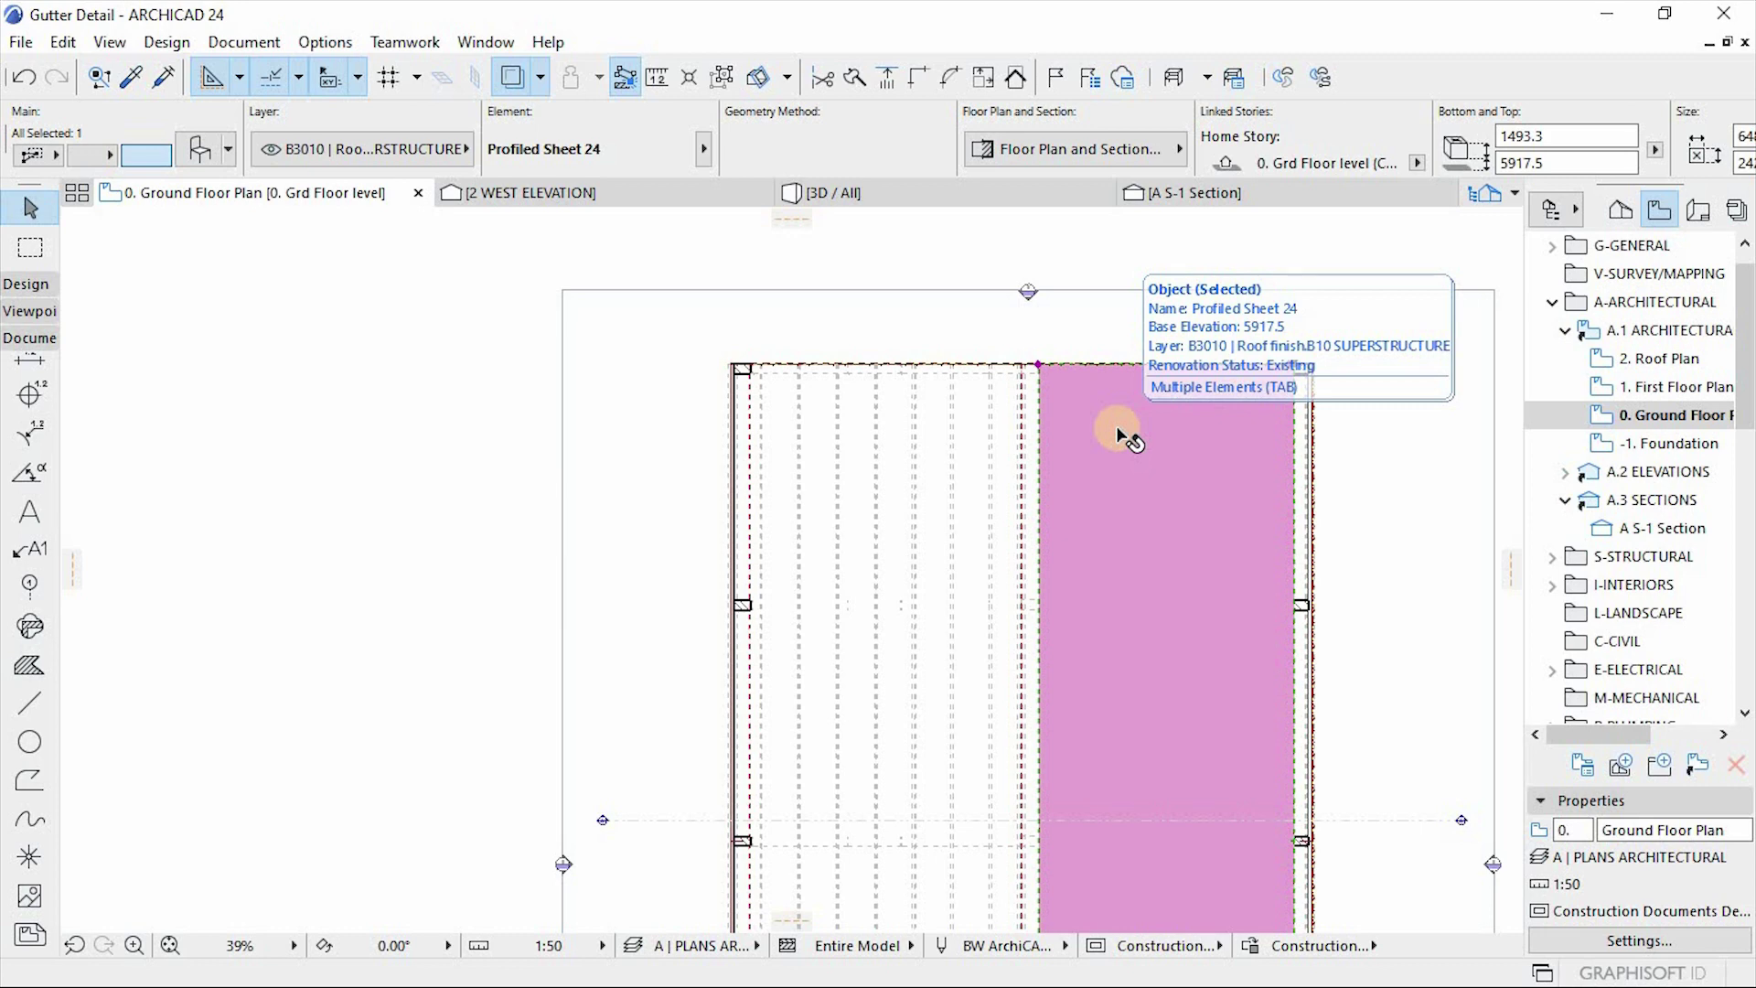
key("ctrl+shift+m")
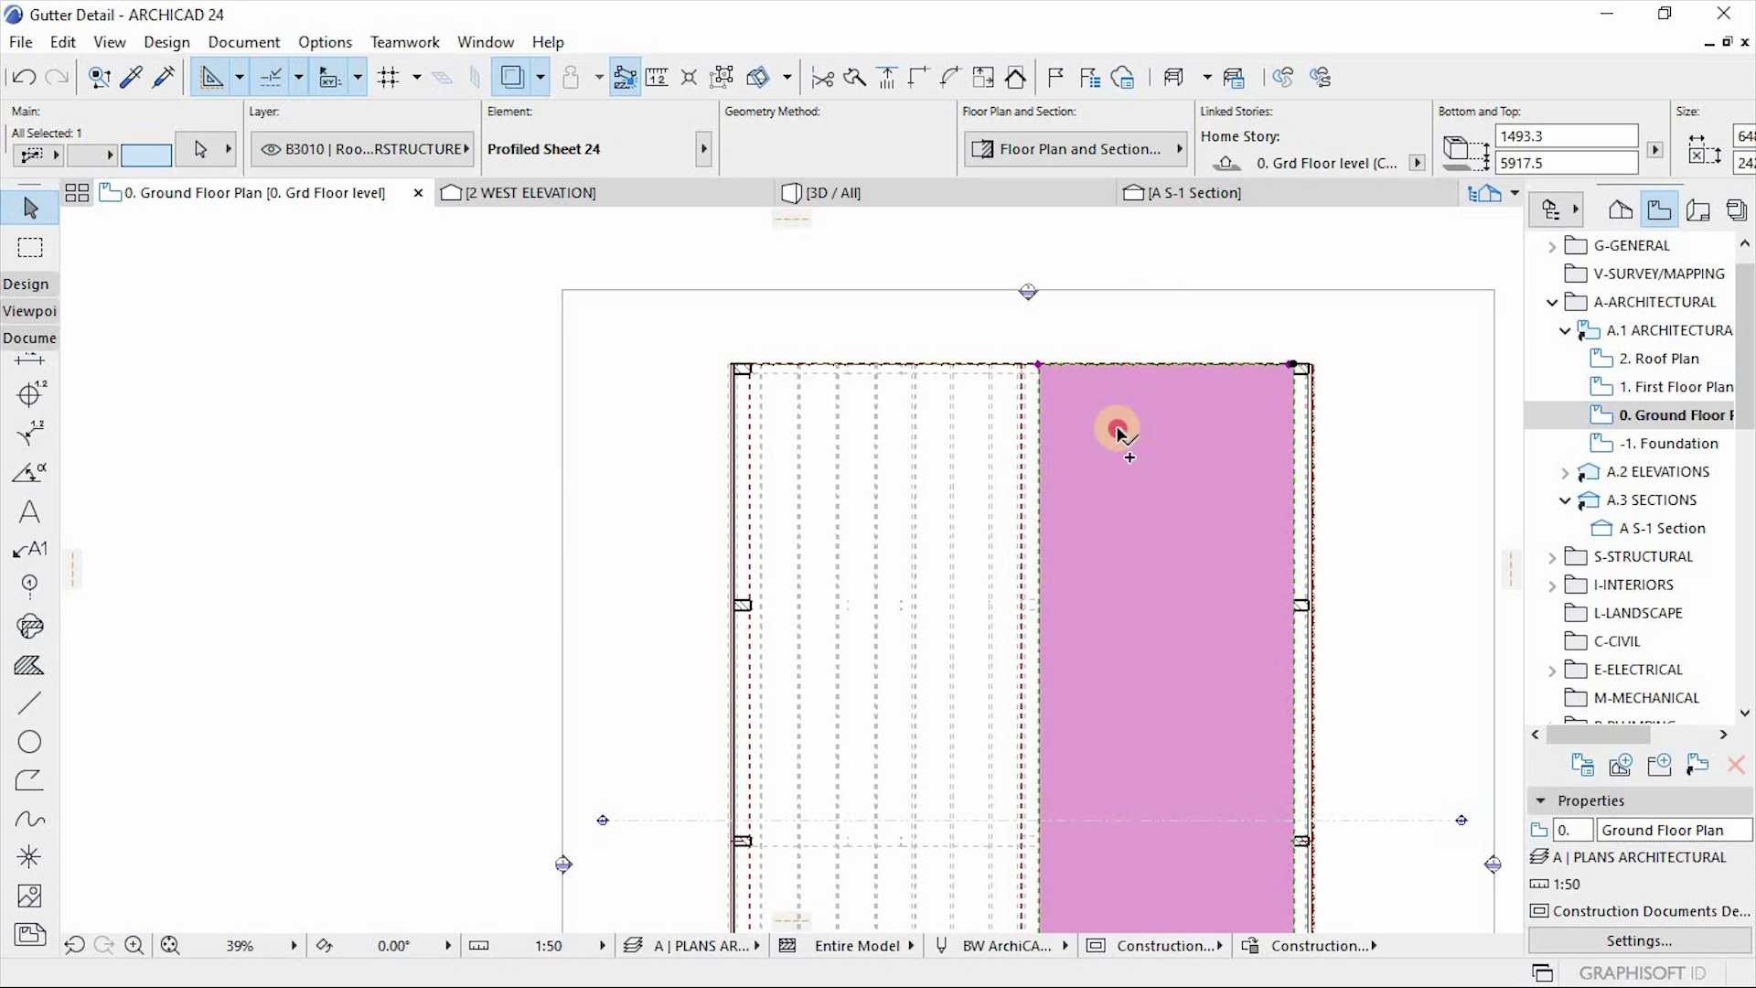
left_click(1117, 426)
scroll(1041, 352, "up", 2)
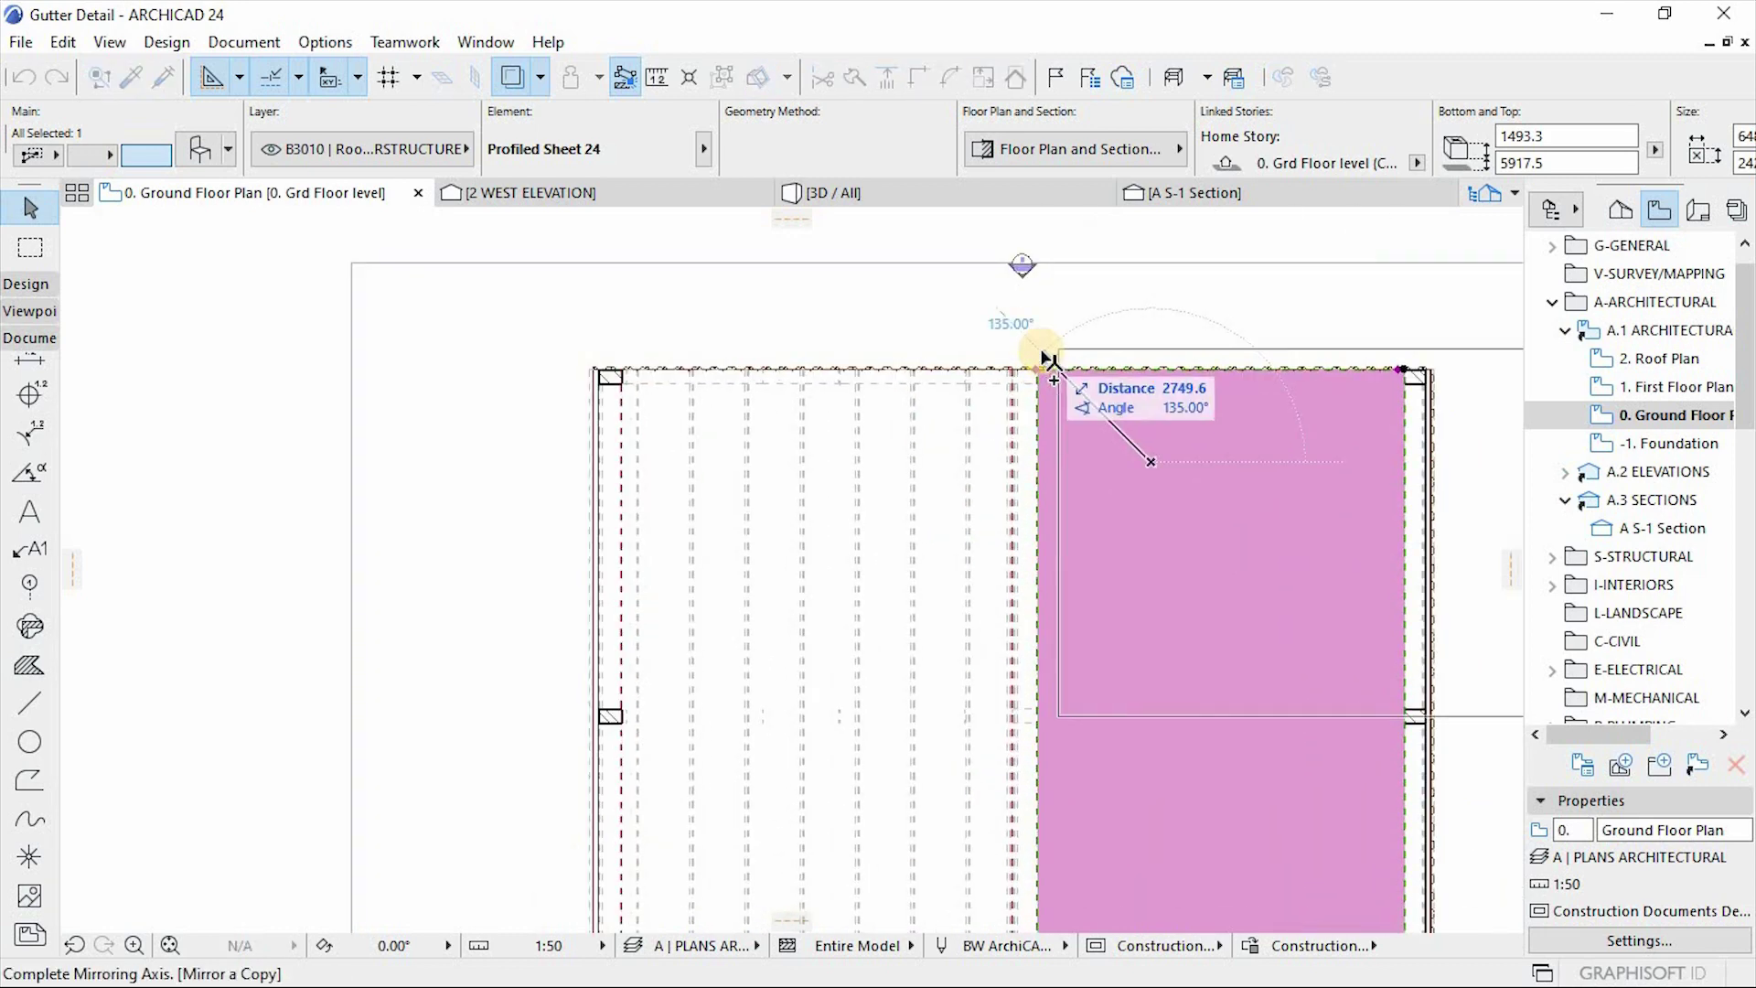
left_click(1040, 357)
Step: Mirror a copy of the selected Profiled Sheet 24 about the ridge line onto the opposite roof slope
key("ctrl+alt+m")
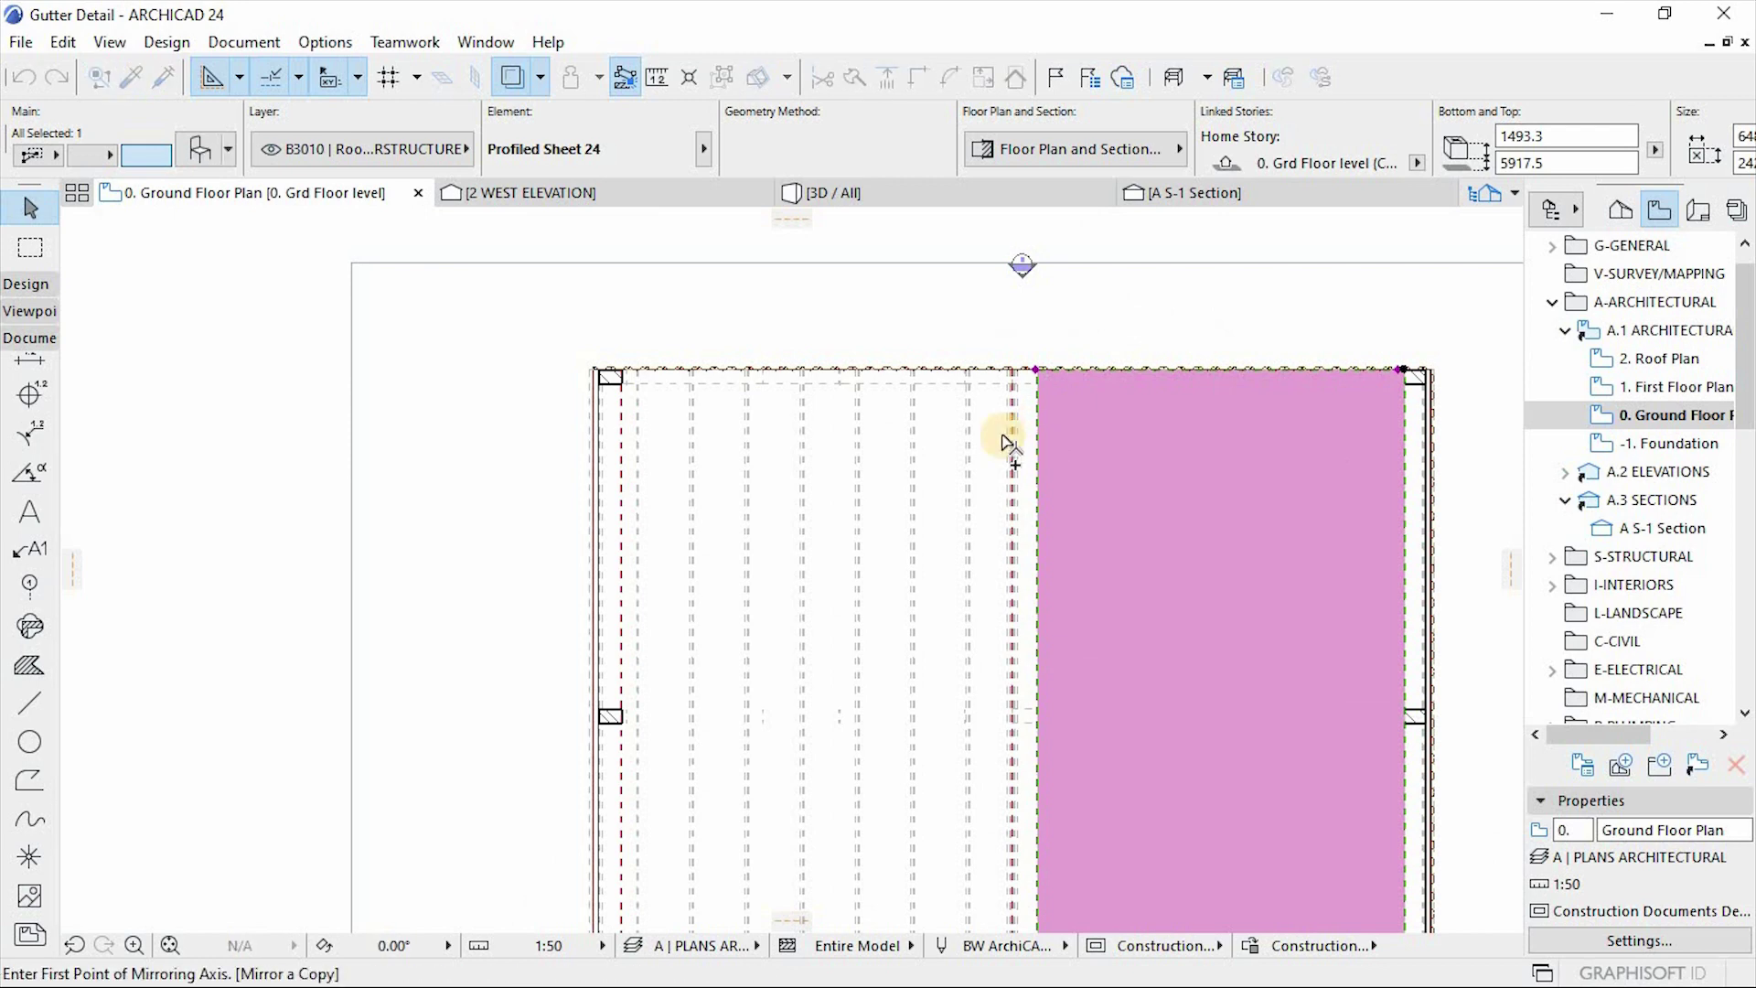
scroll(1022, 368, "up", 3)
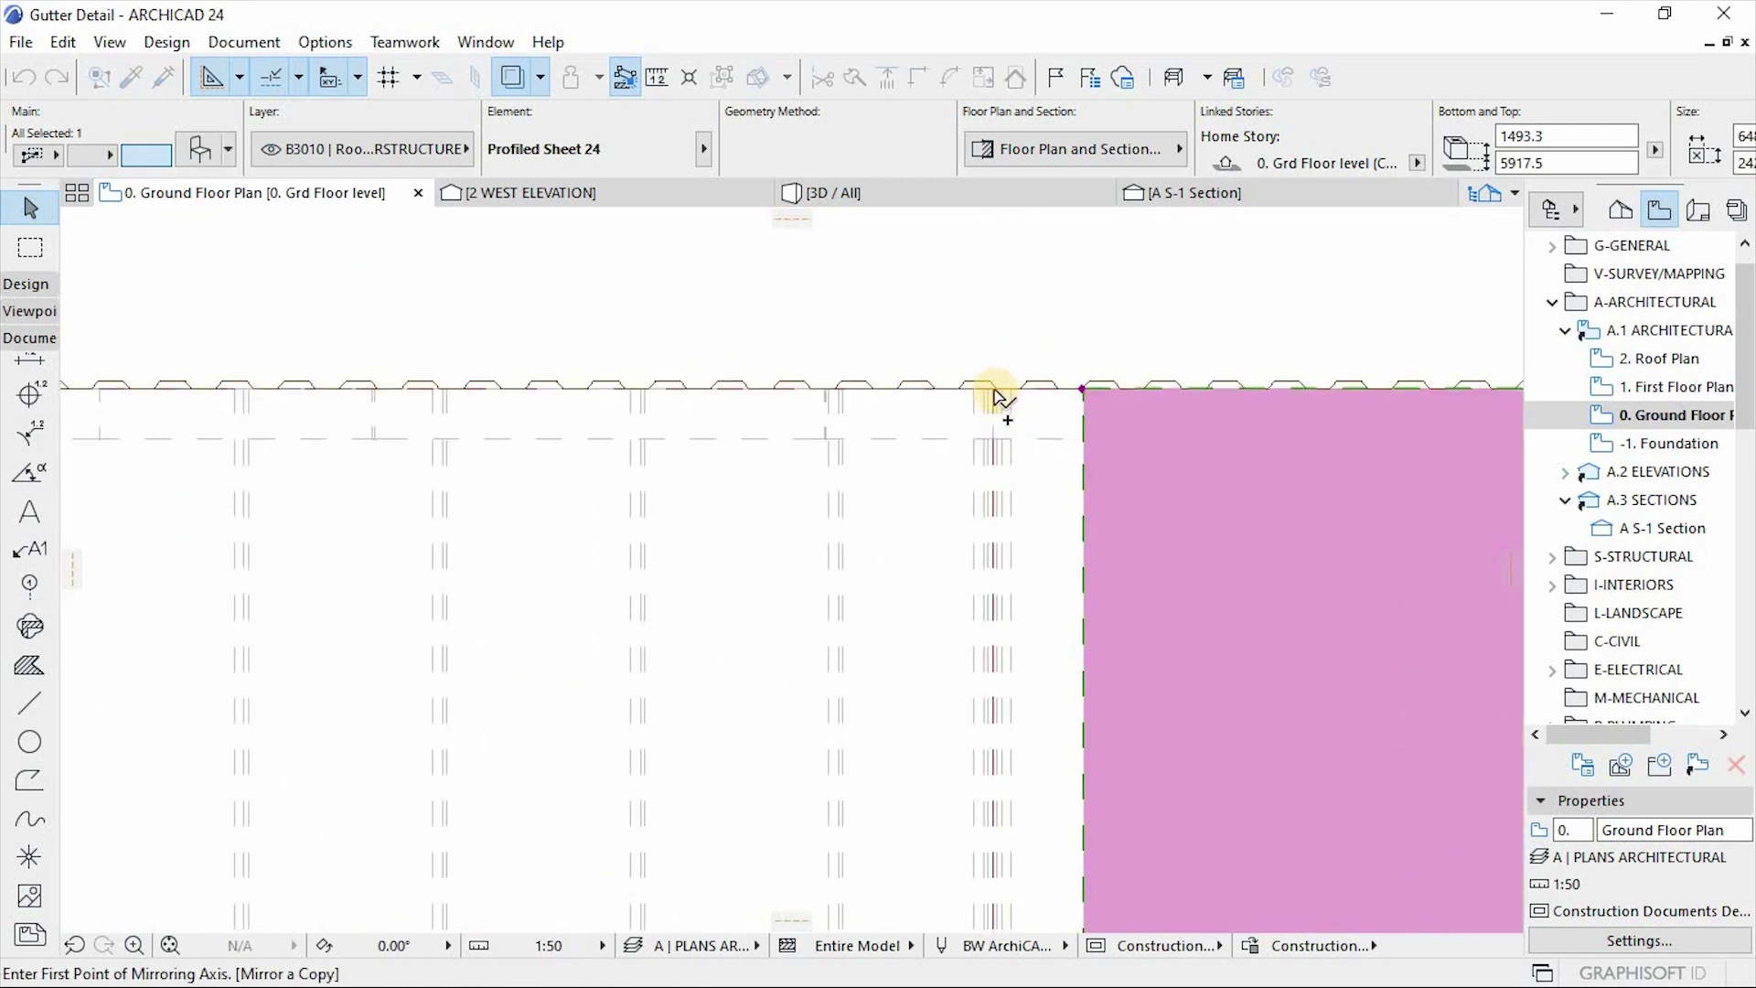
left_click(993, 390)
left_click(993, 605)
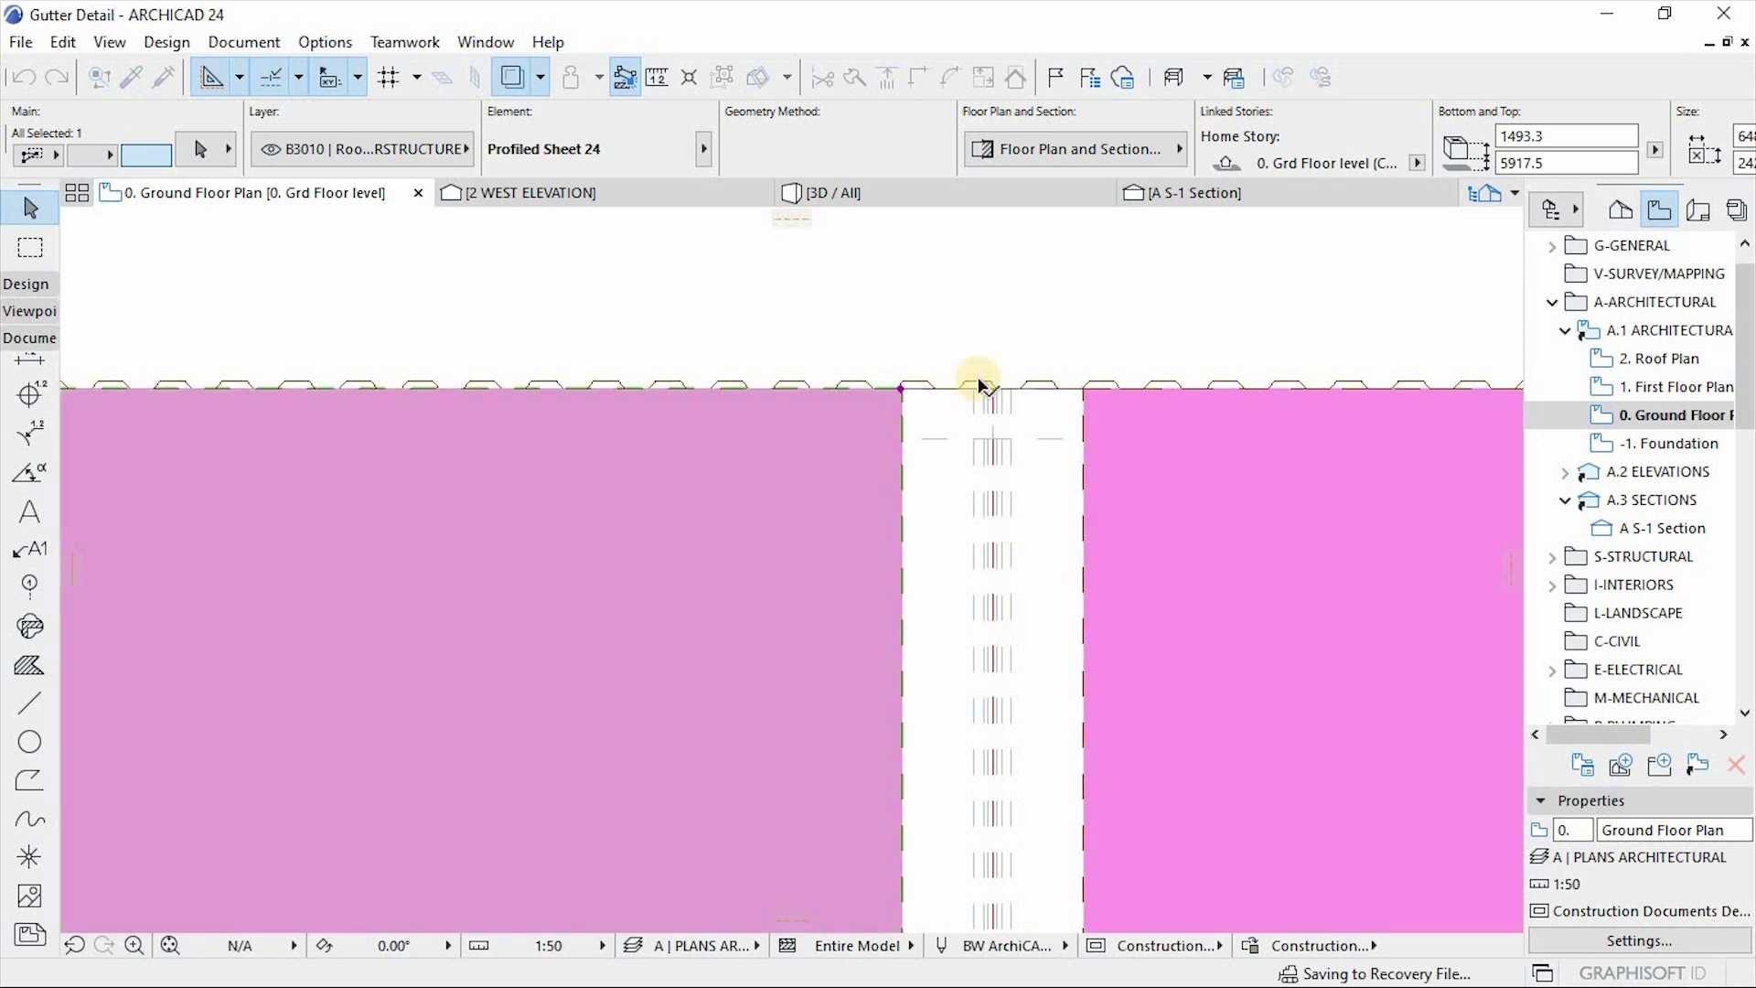
Step: Inspect the sheeted roof slopes, the ridge and the still-open side wall in the 3D view, and clear the selection
scroll(919, 380, "up", 4)
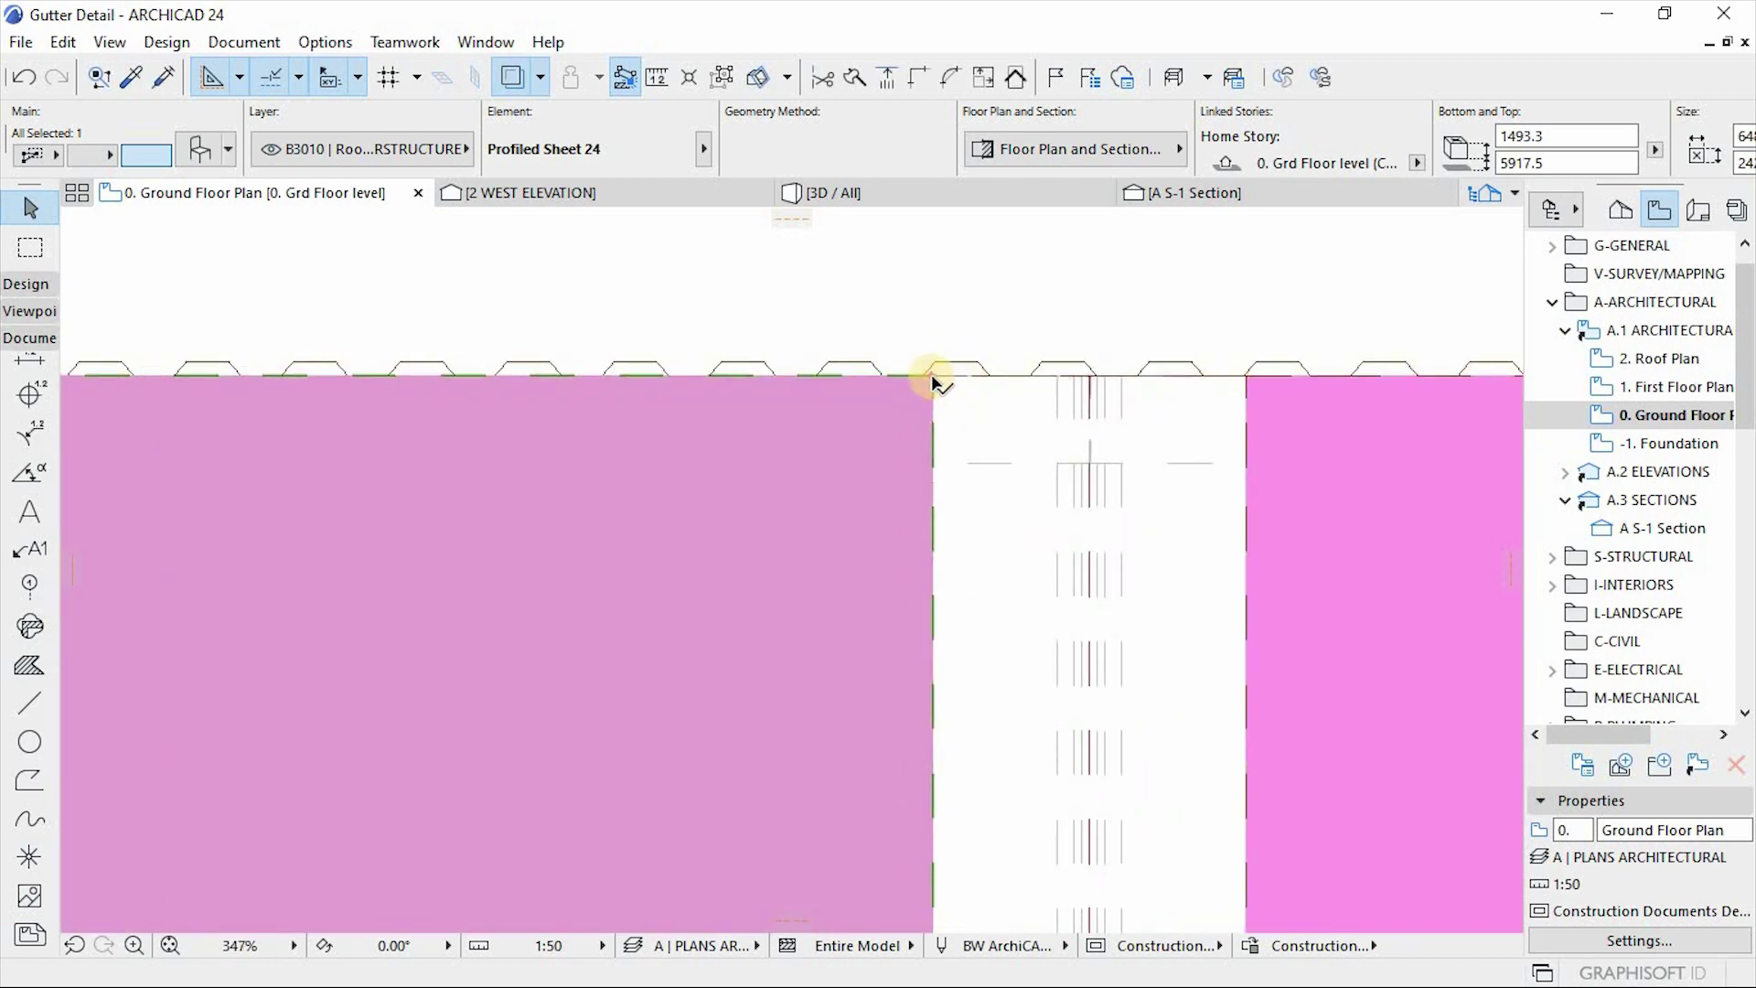
key("F3")
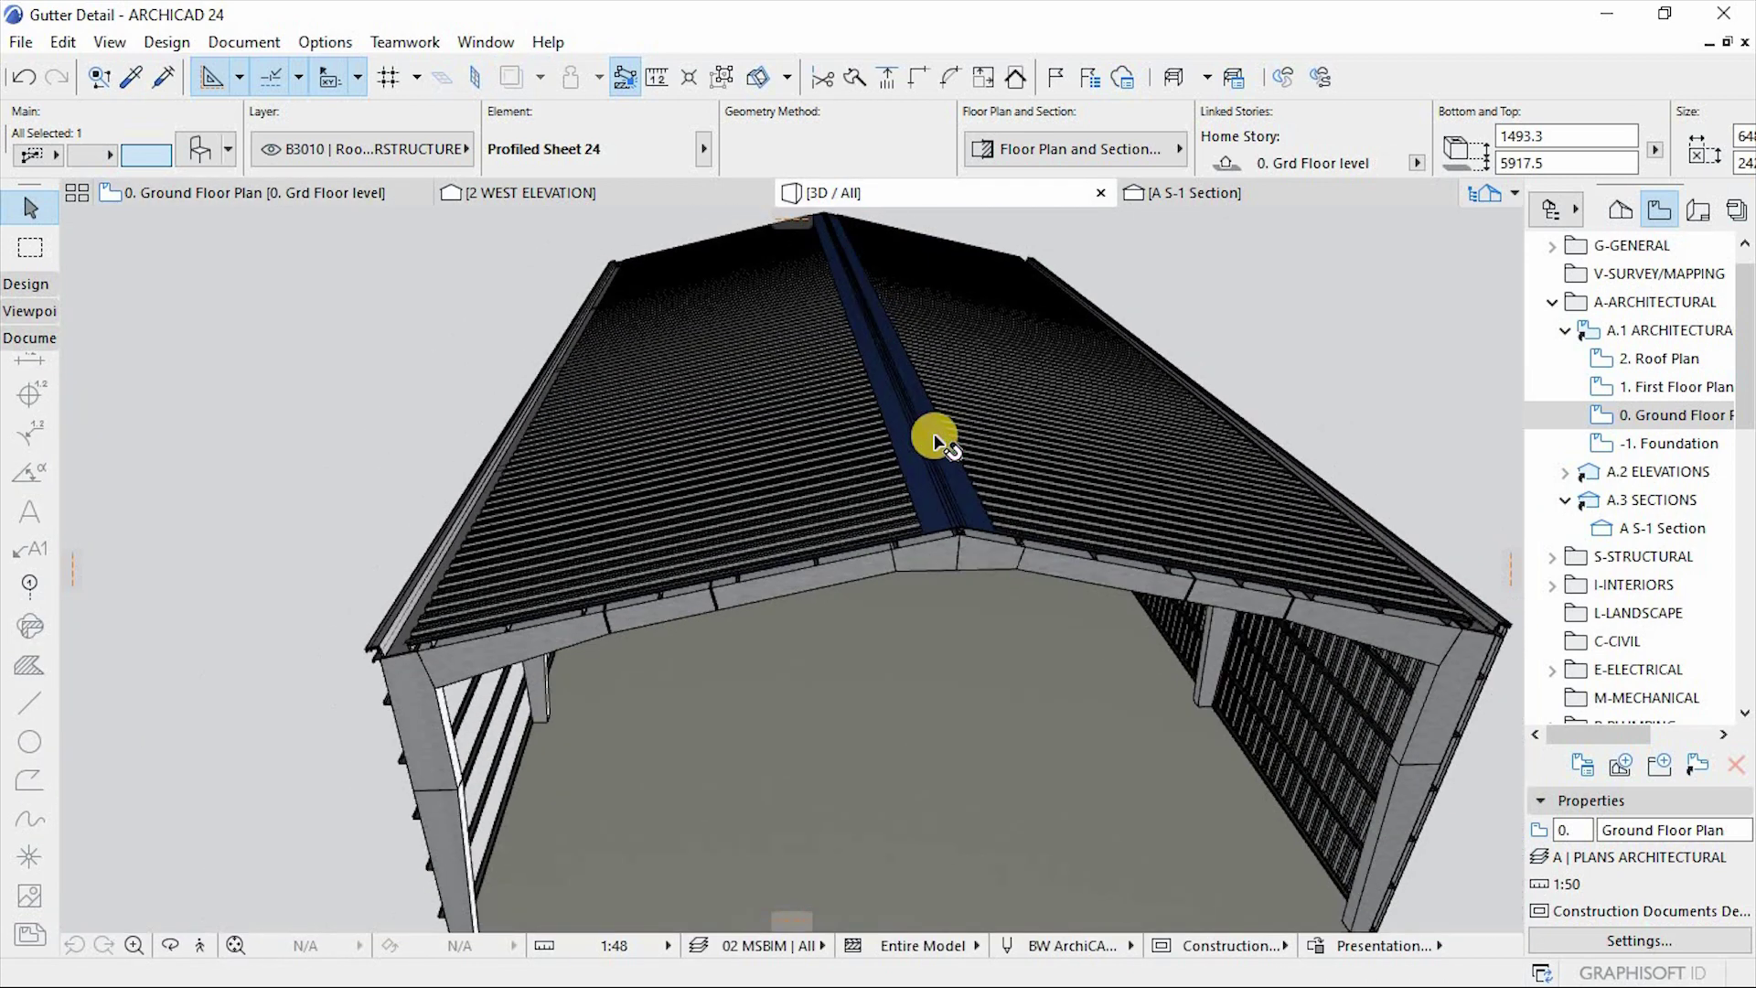
scroll(934, 442, "down", 1)
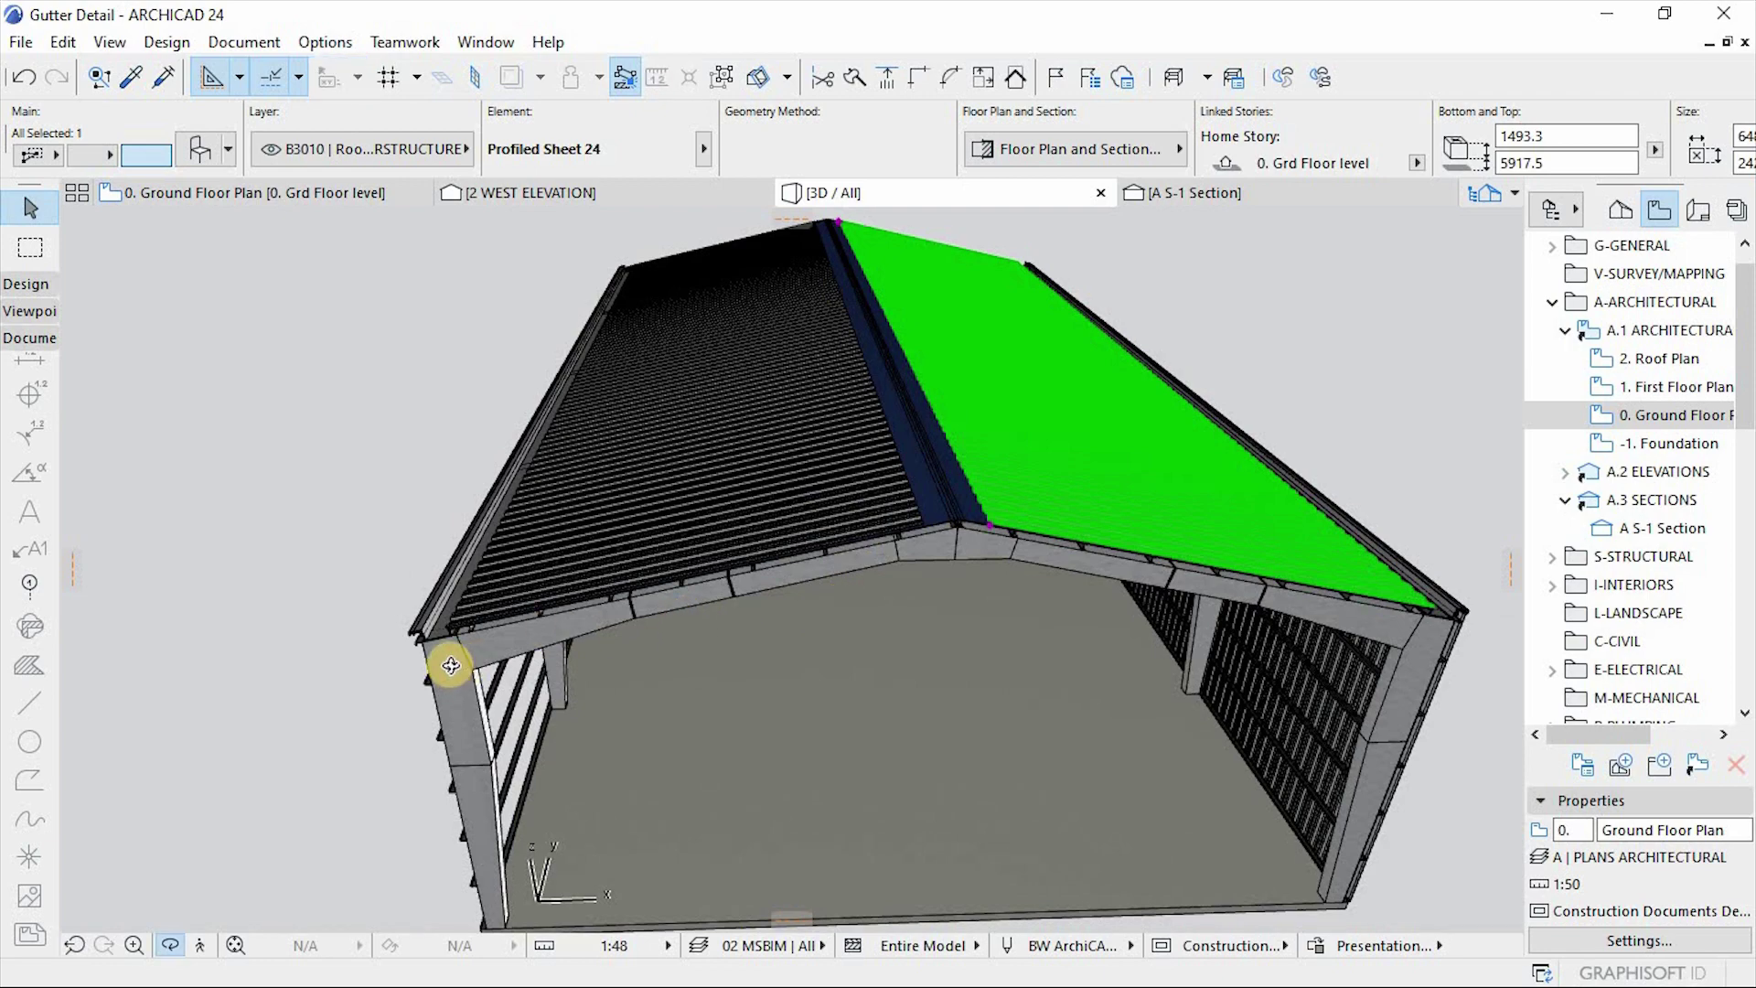
middle_click_drag(451, 666, 817, 438, "shift")
middle_click_drag(797, 566, 872, 354, "shift")
scroll(750, 539, "down", 4)
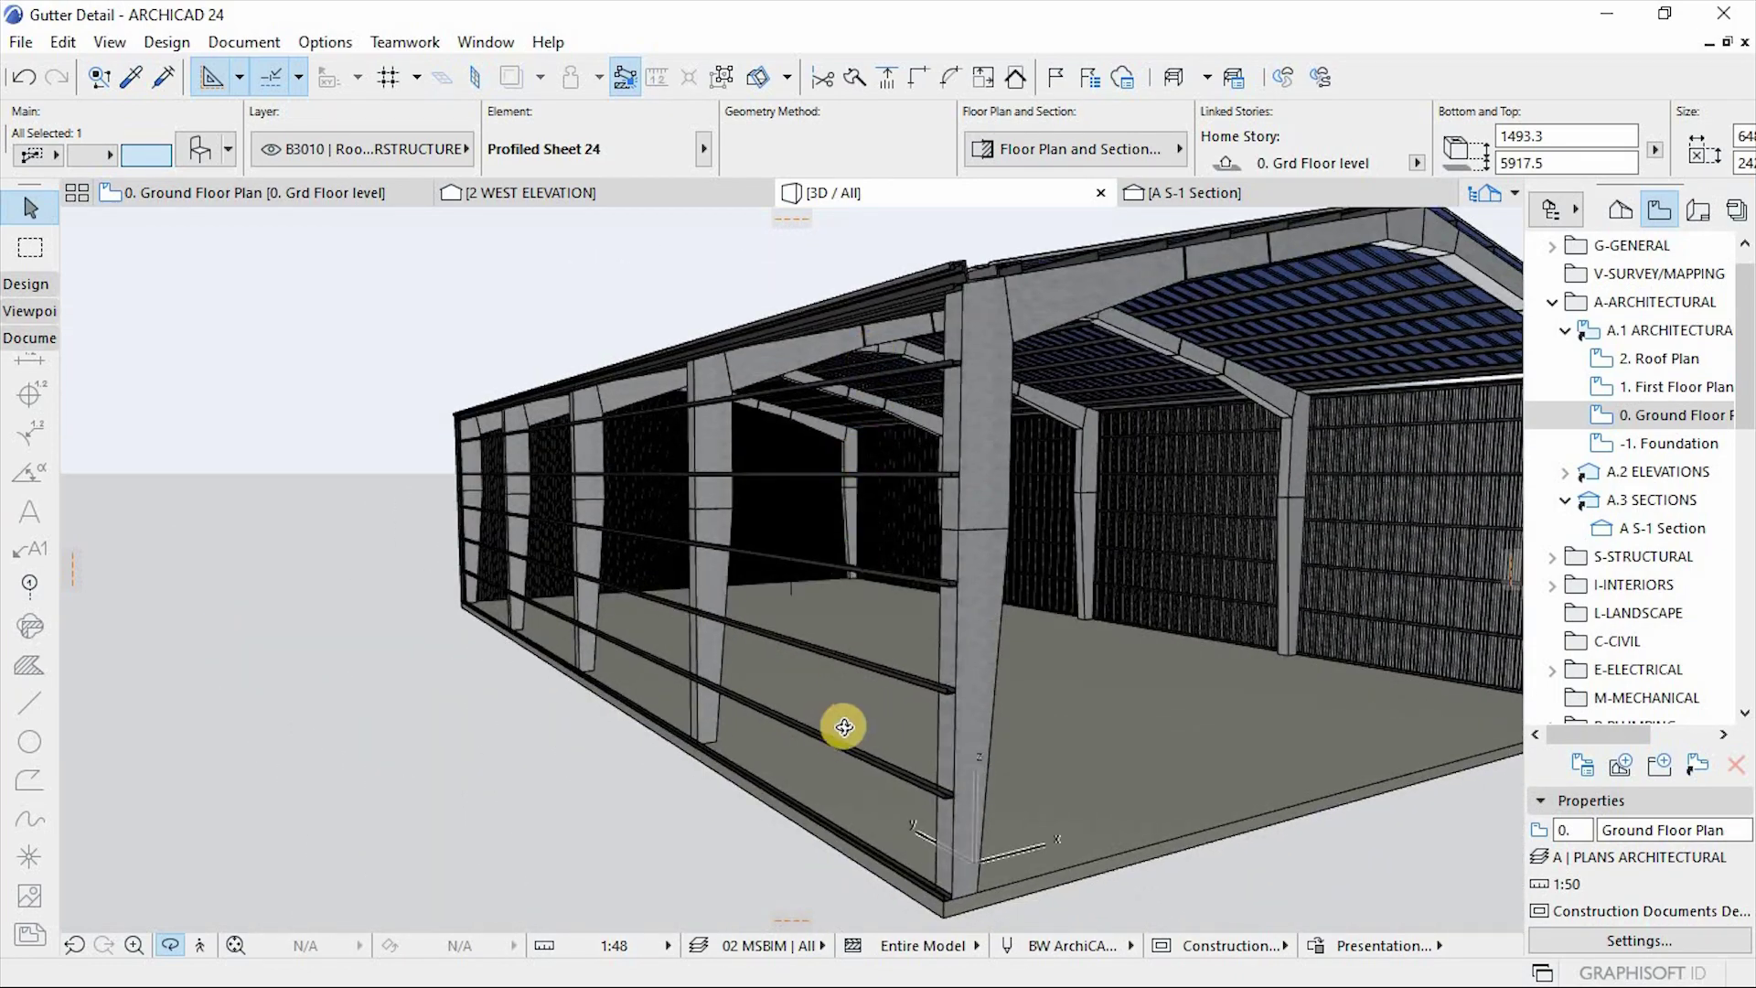
middle_click_drag(843, 727, 879, 553, "shift")
middle_click_drag(697, 564, 913, 563, "shift")
scroll(912, 564, "up", 2)
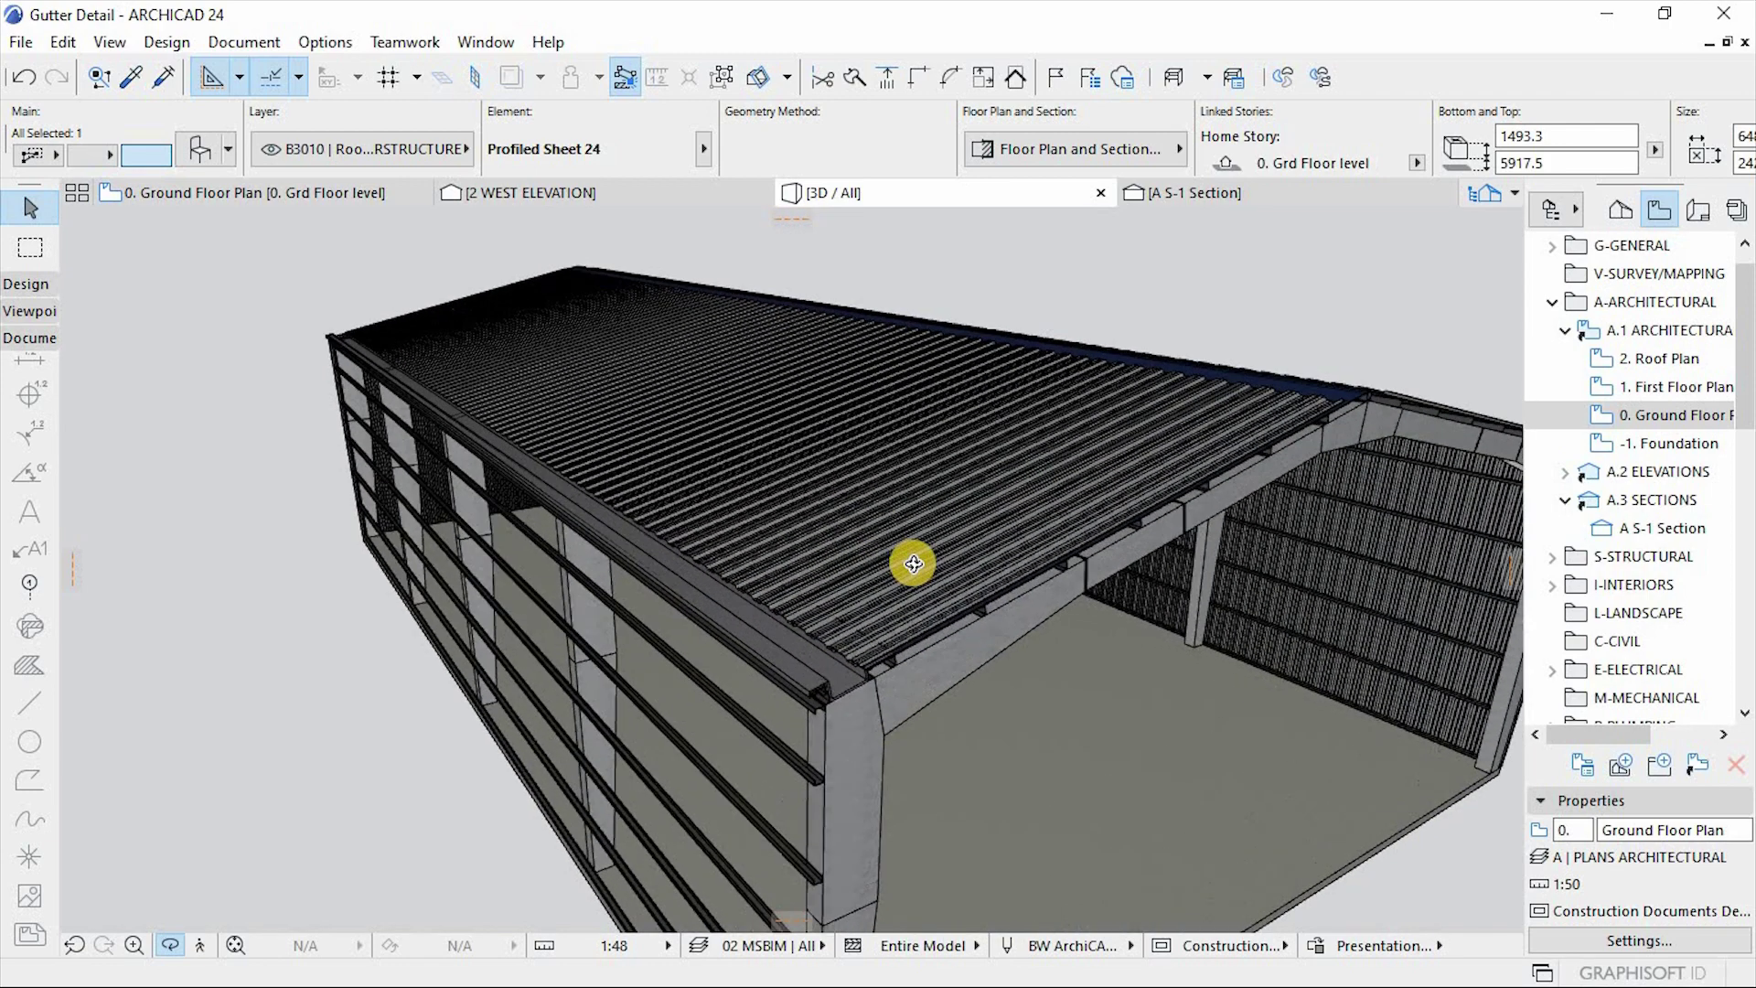
key("Escape")
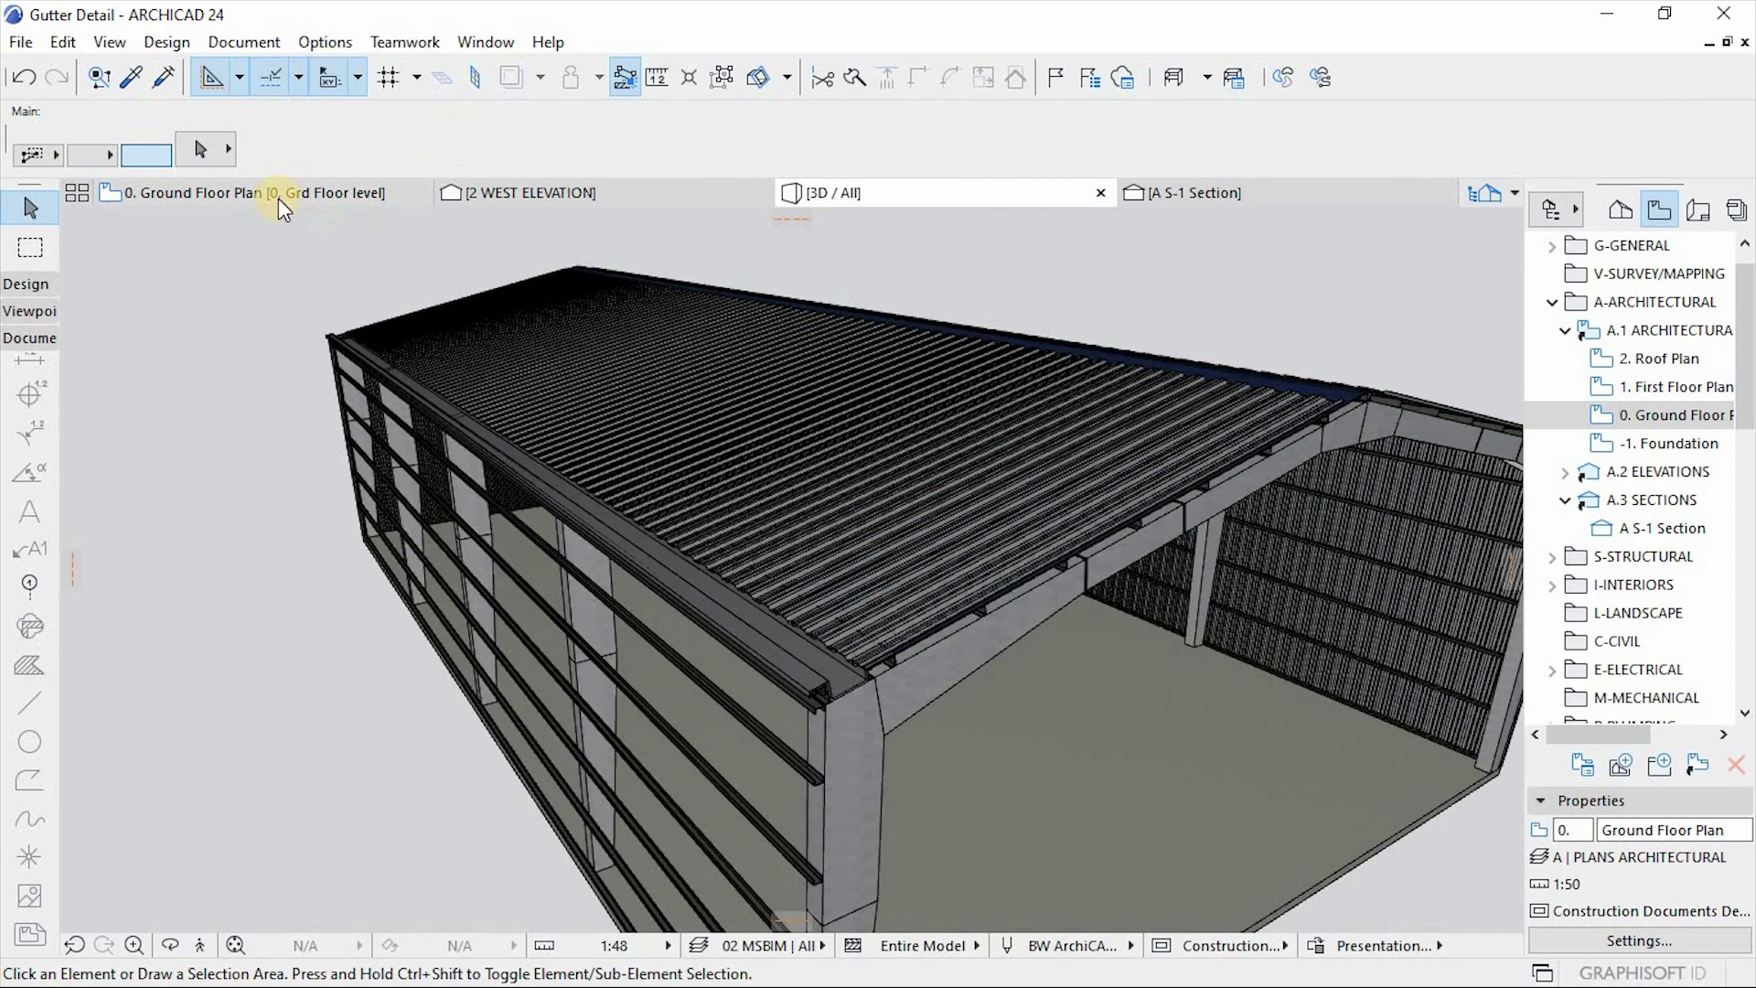
Step: In the ground floor plan, drag a copy of the left slope's profiled sheet from its upper outer corner to the wall's outer edge
left_click(278, 198)
scroll(893, 375, "up", 4)
left_click(1042, 353)
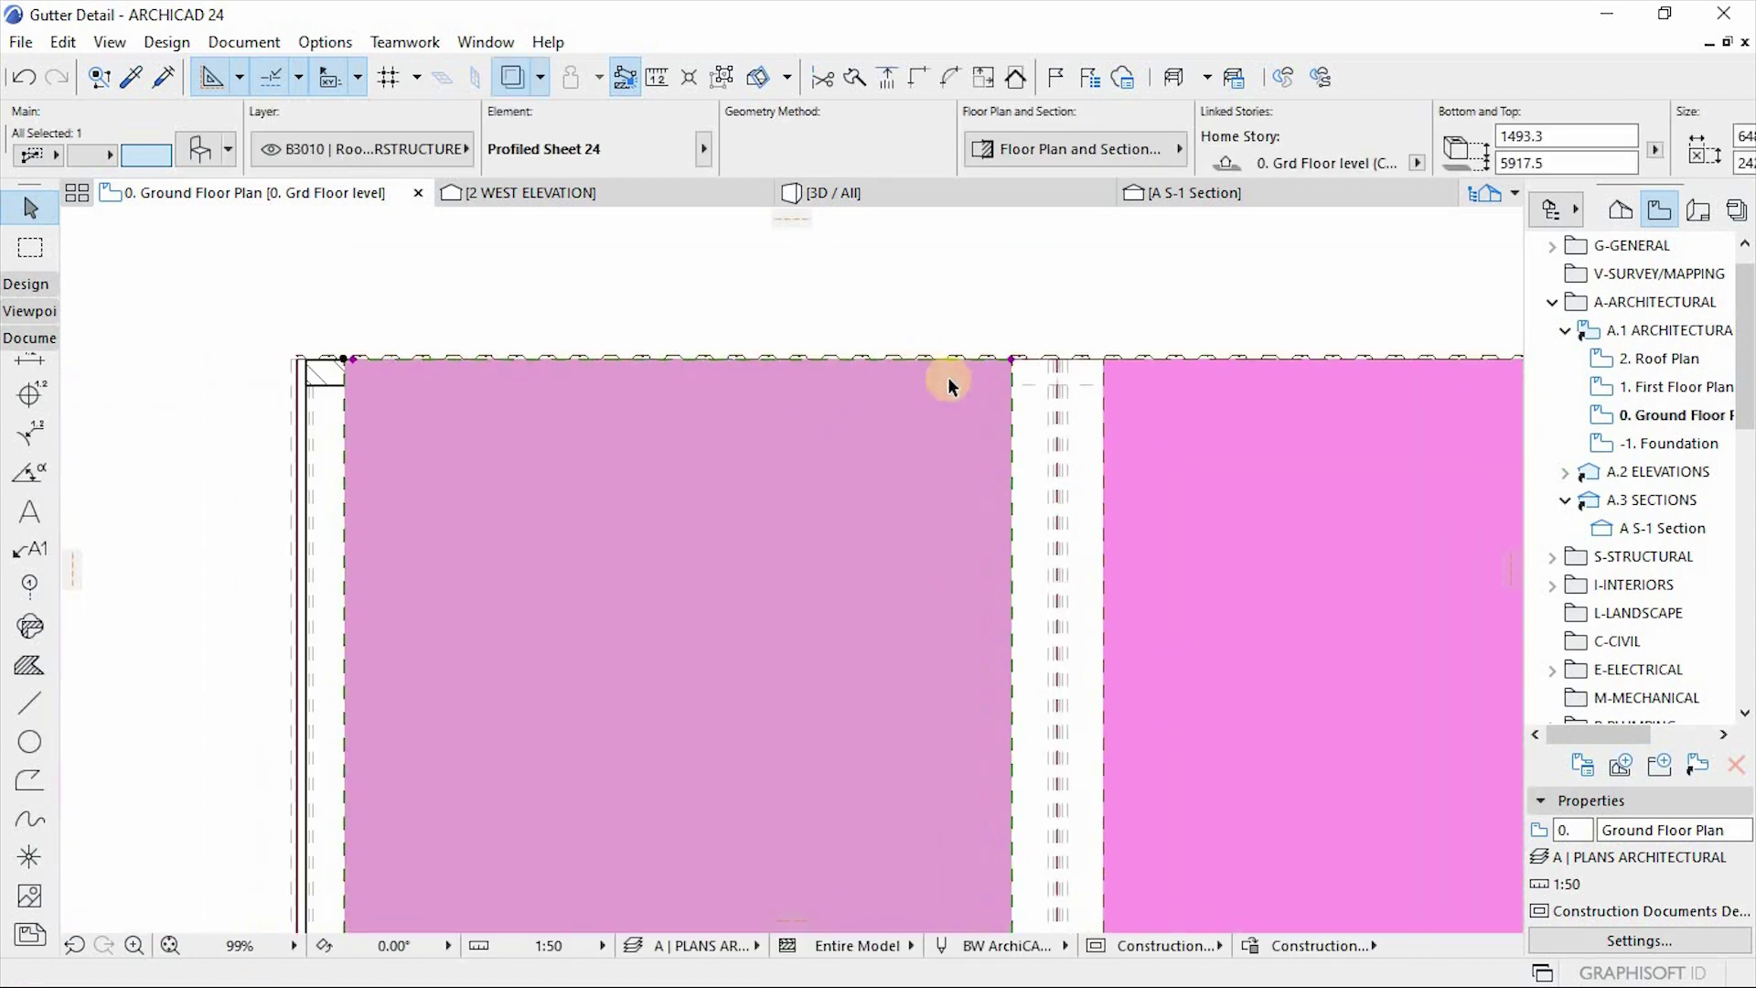
scroll(949, 384, "down", 4)
scroll(784, 372, "up", 3)
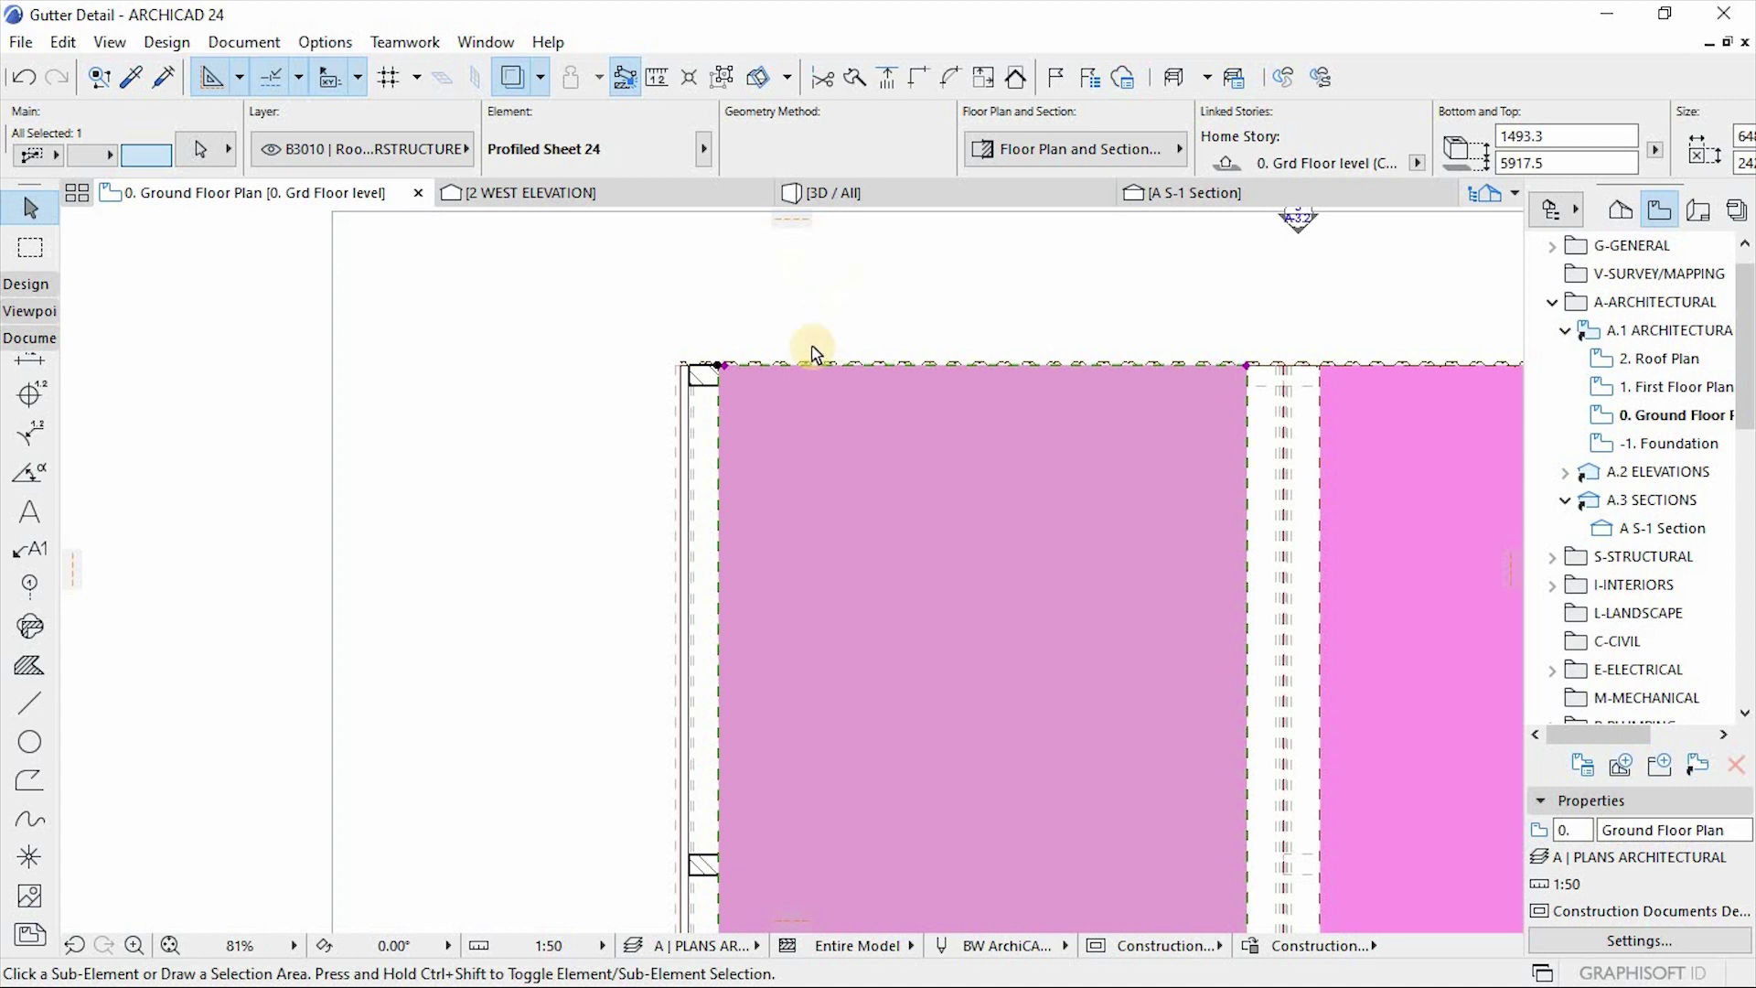
key("ctrl+alt+d")
scroll(722, 363, "up", 3)
scroll(695, 358, "up", 2)
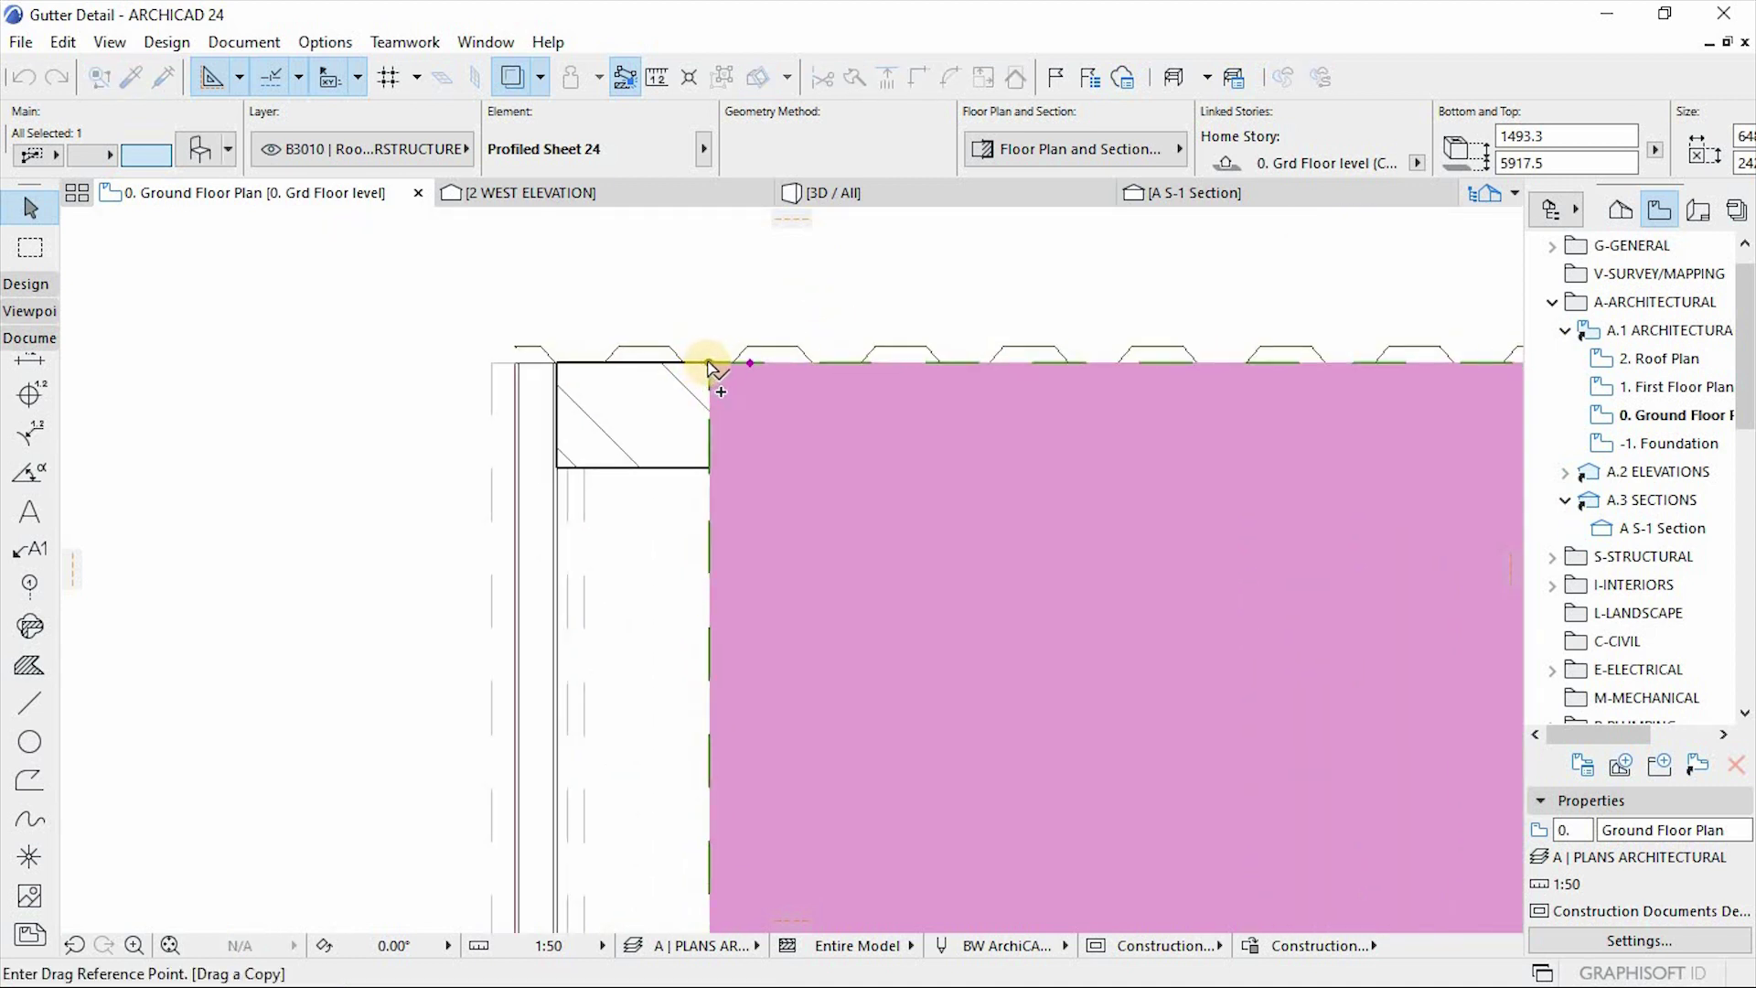
left_click(710, 364)
scroll(510, 377, "up", 4)
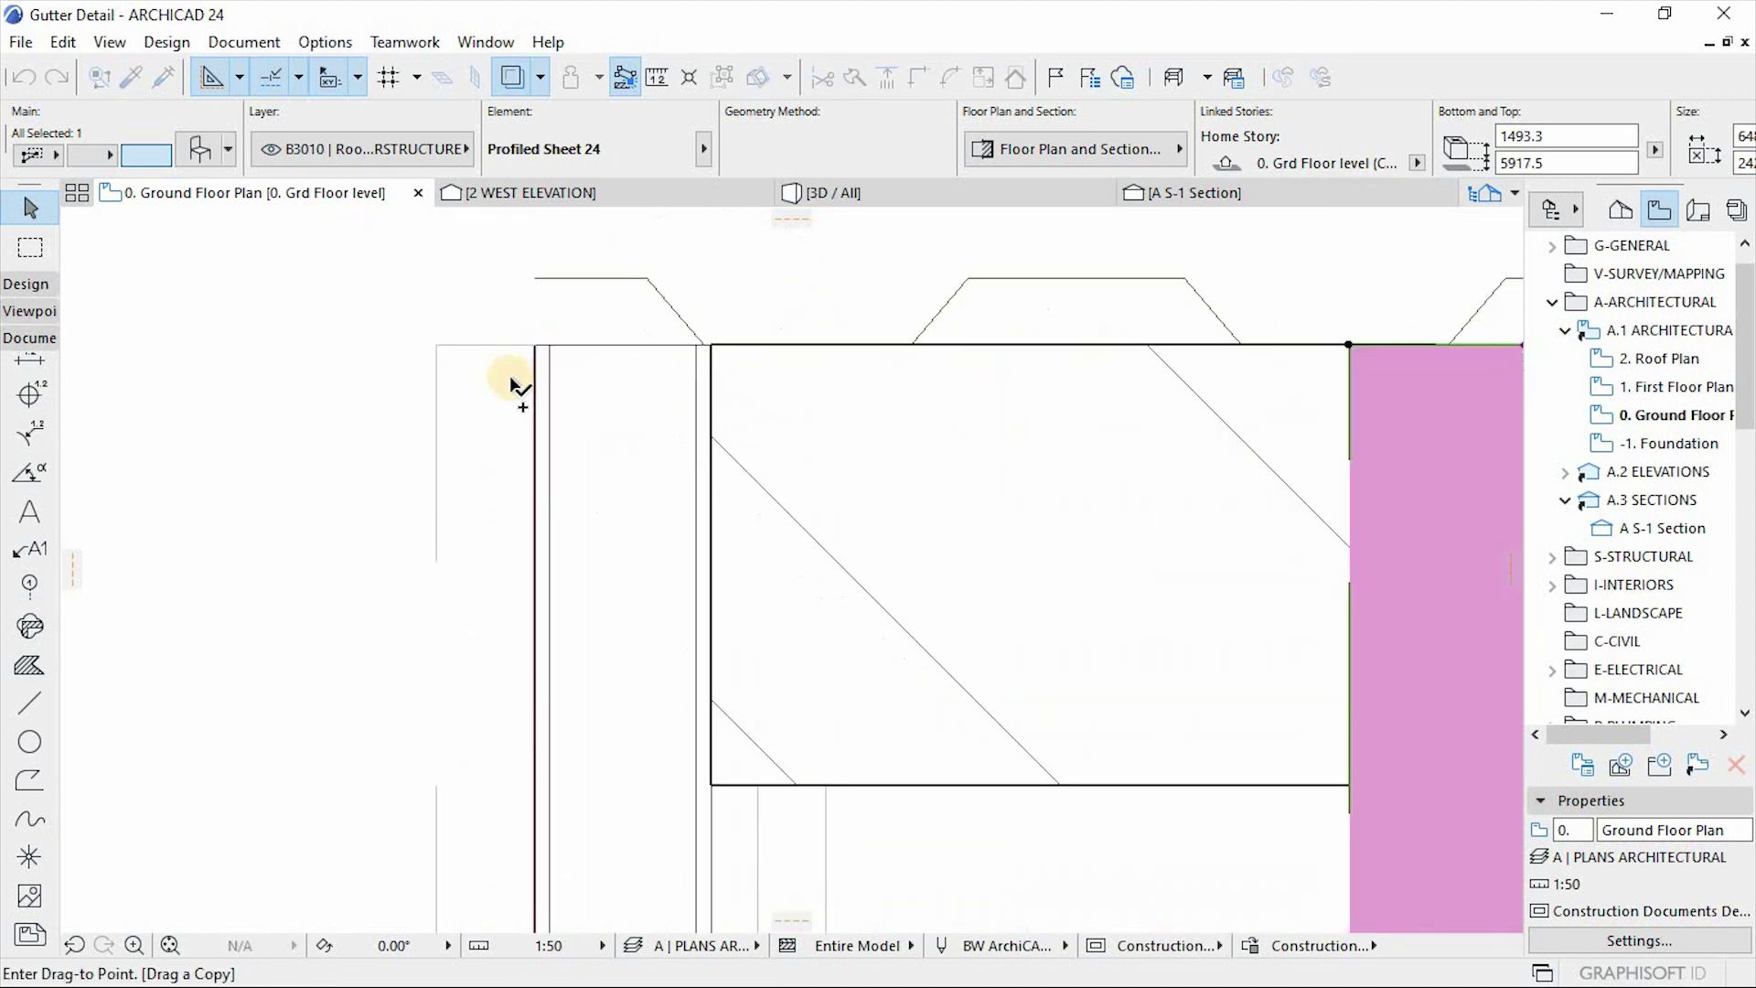
left_click(535, 345)
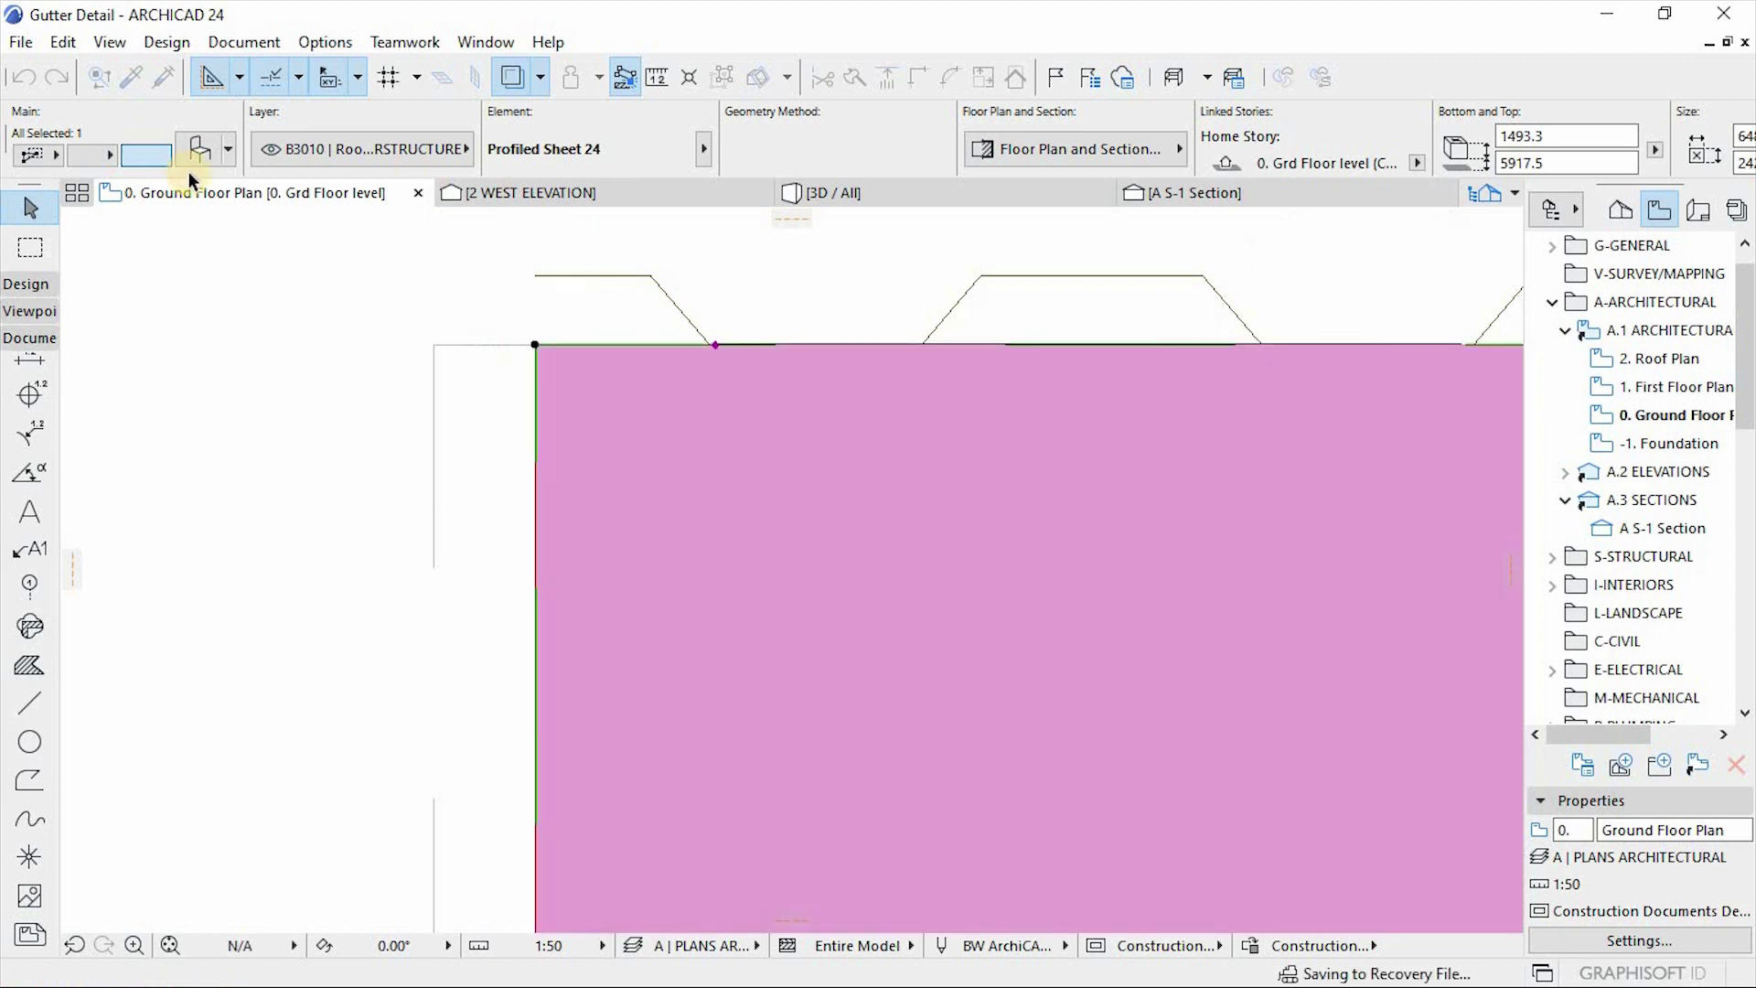
Step: Set the slope angle of the copied Profiled Sheet 24 to 90° in its object settings
left_click(197, 150)
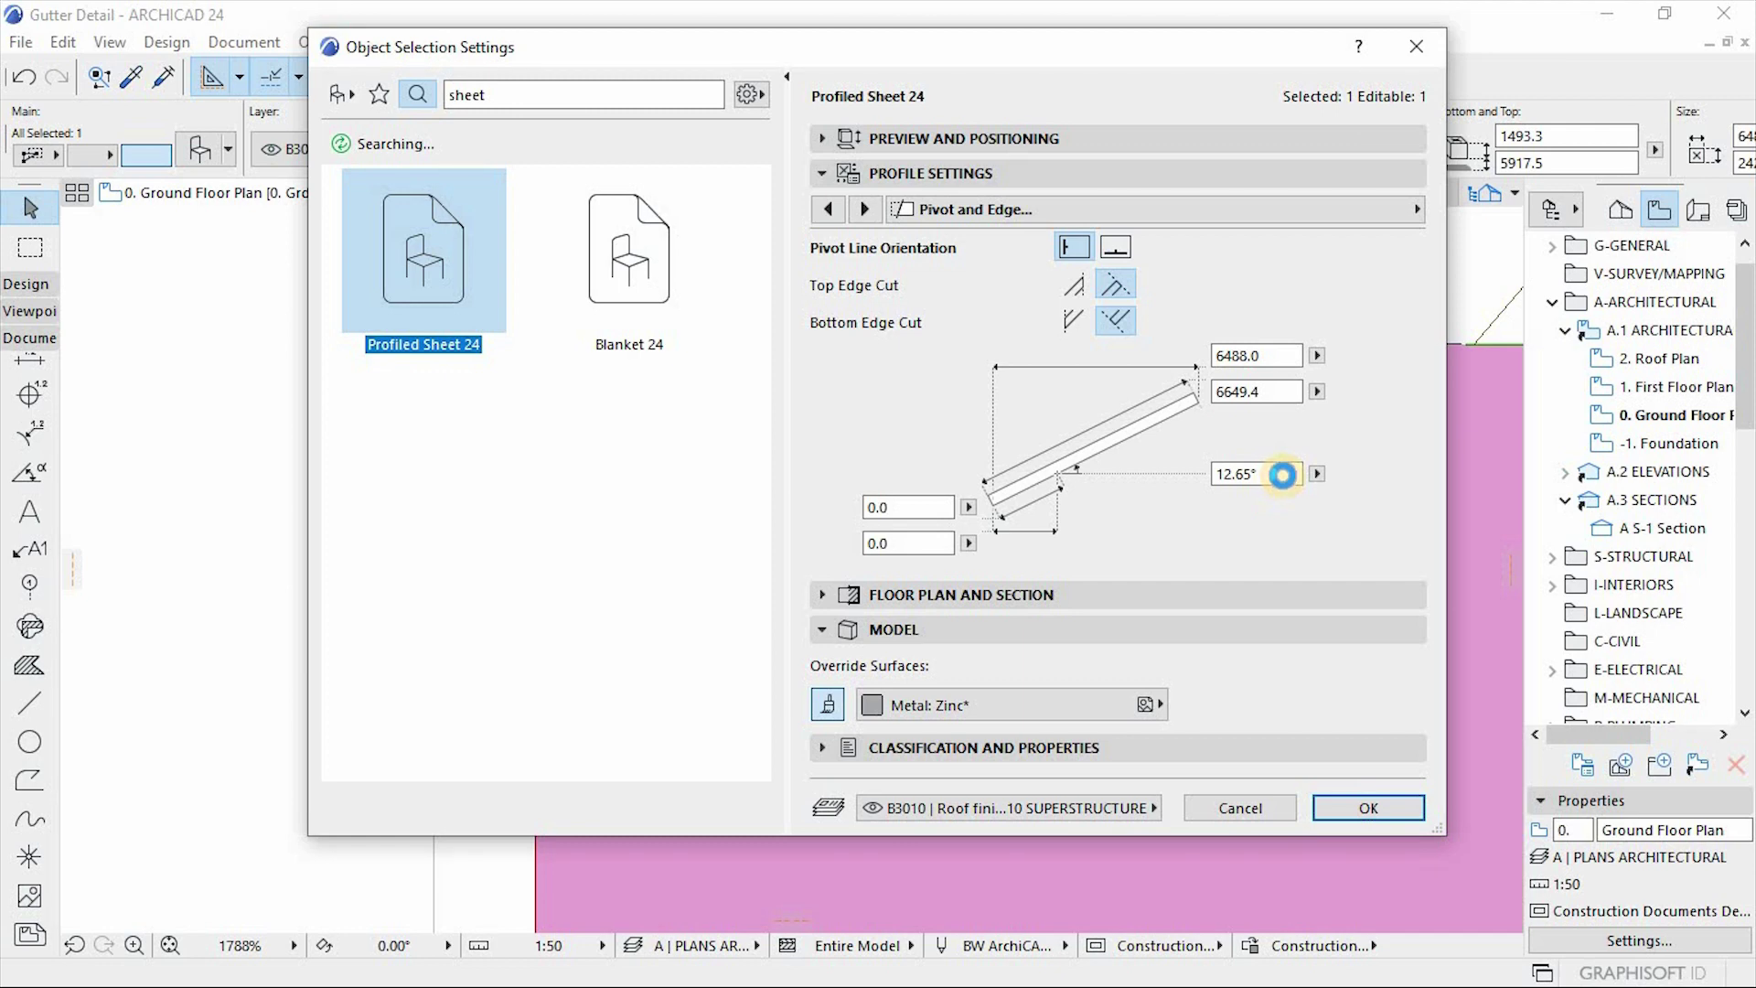
left_click(1282, 475)
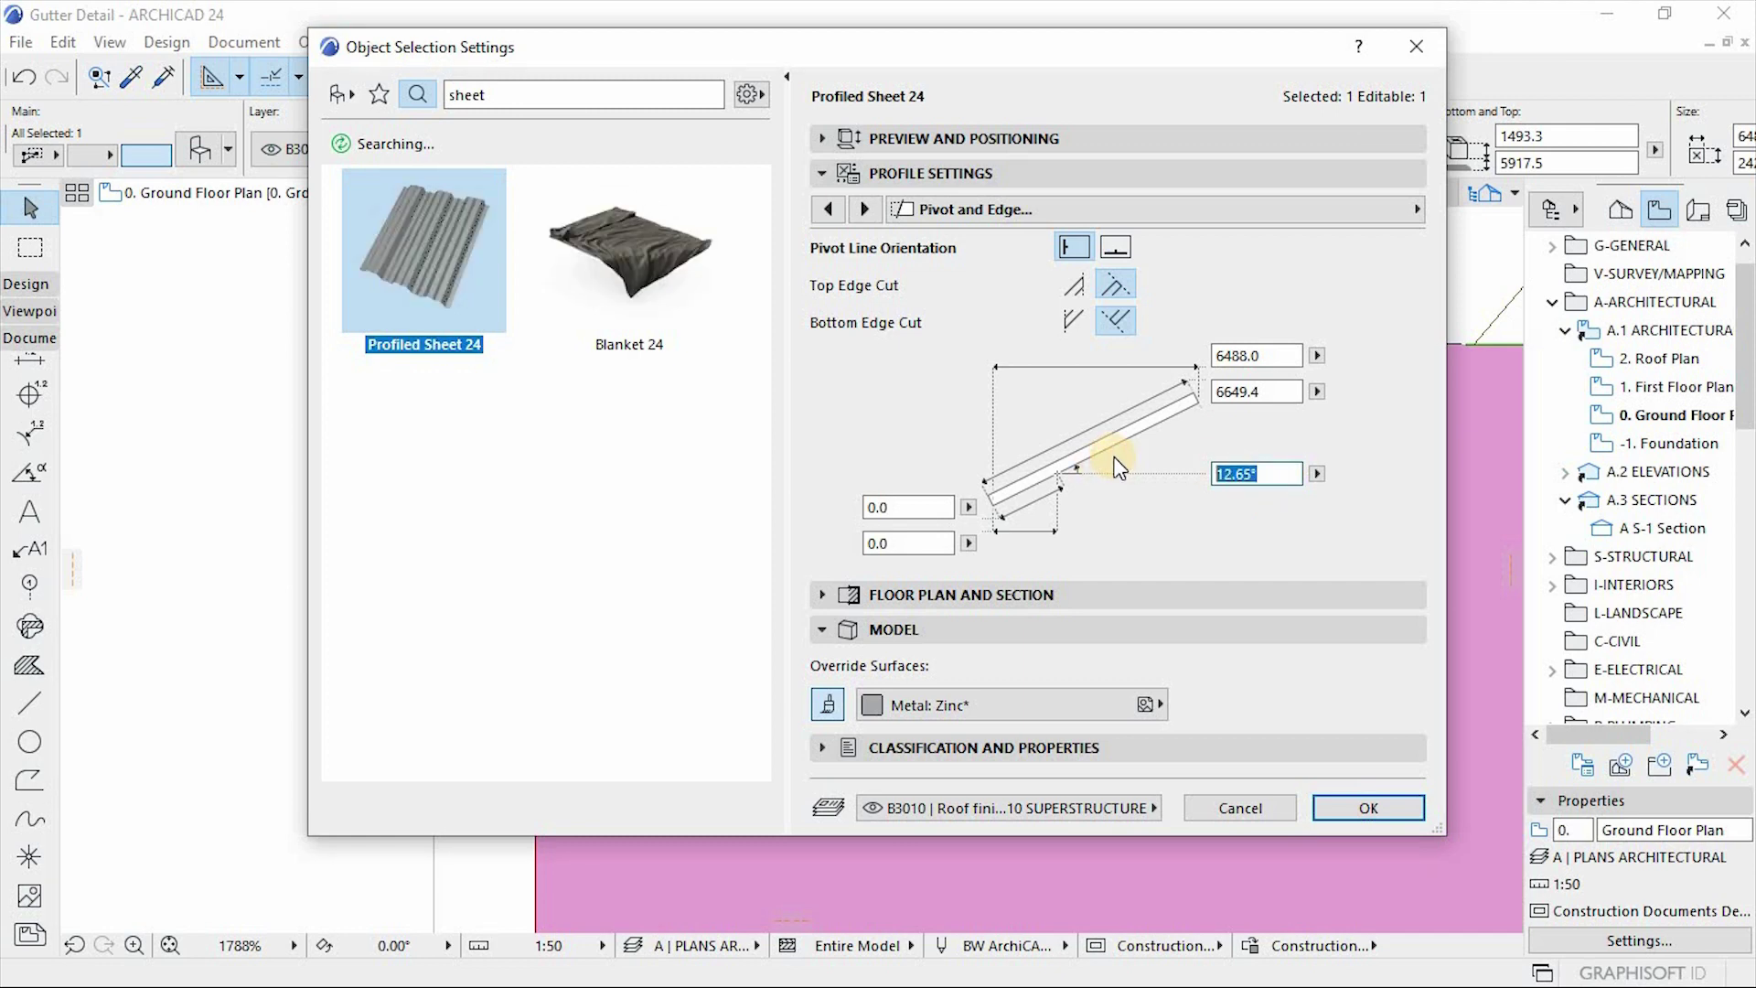
type("90")
key("Return")
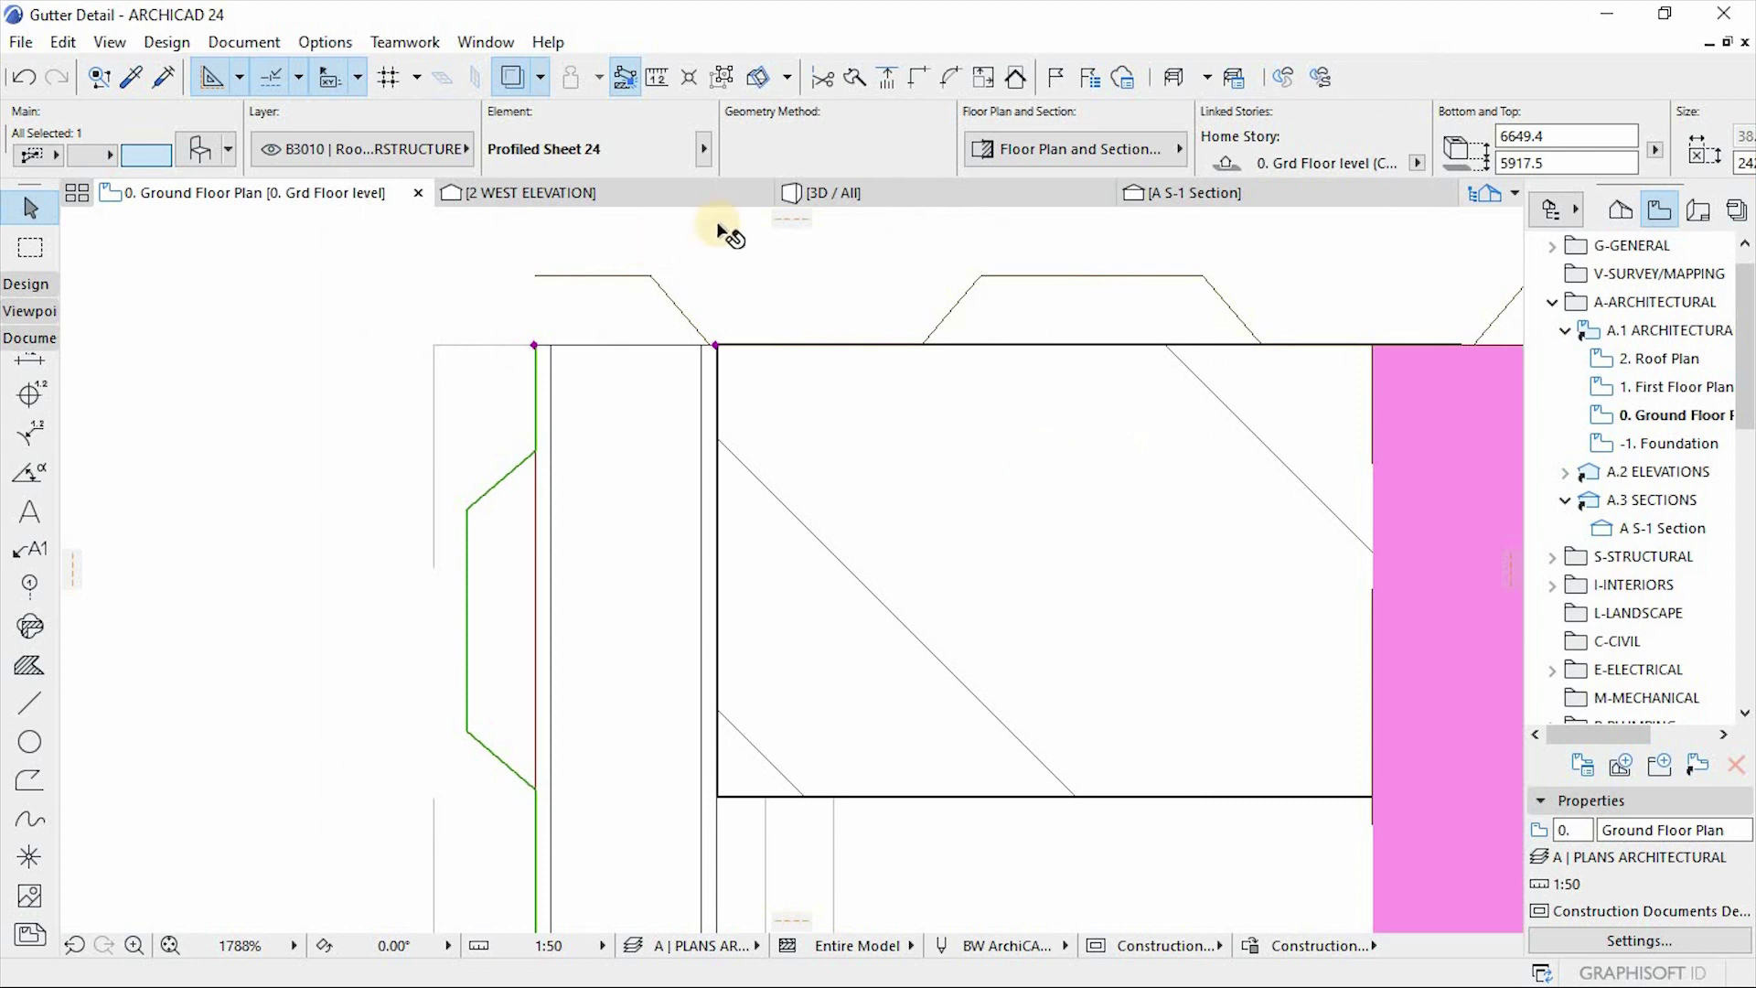
Step: In the 3D view, select the upright Profiled Sheet 24 on the open side wall and set its bottom offset to Home Story to 0.0
left_click(876, 196)
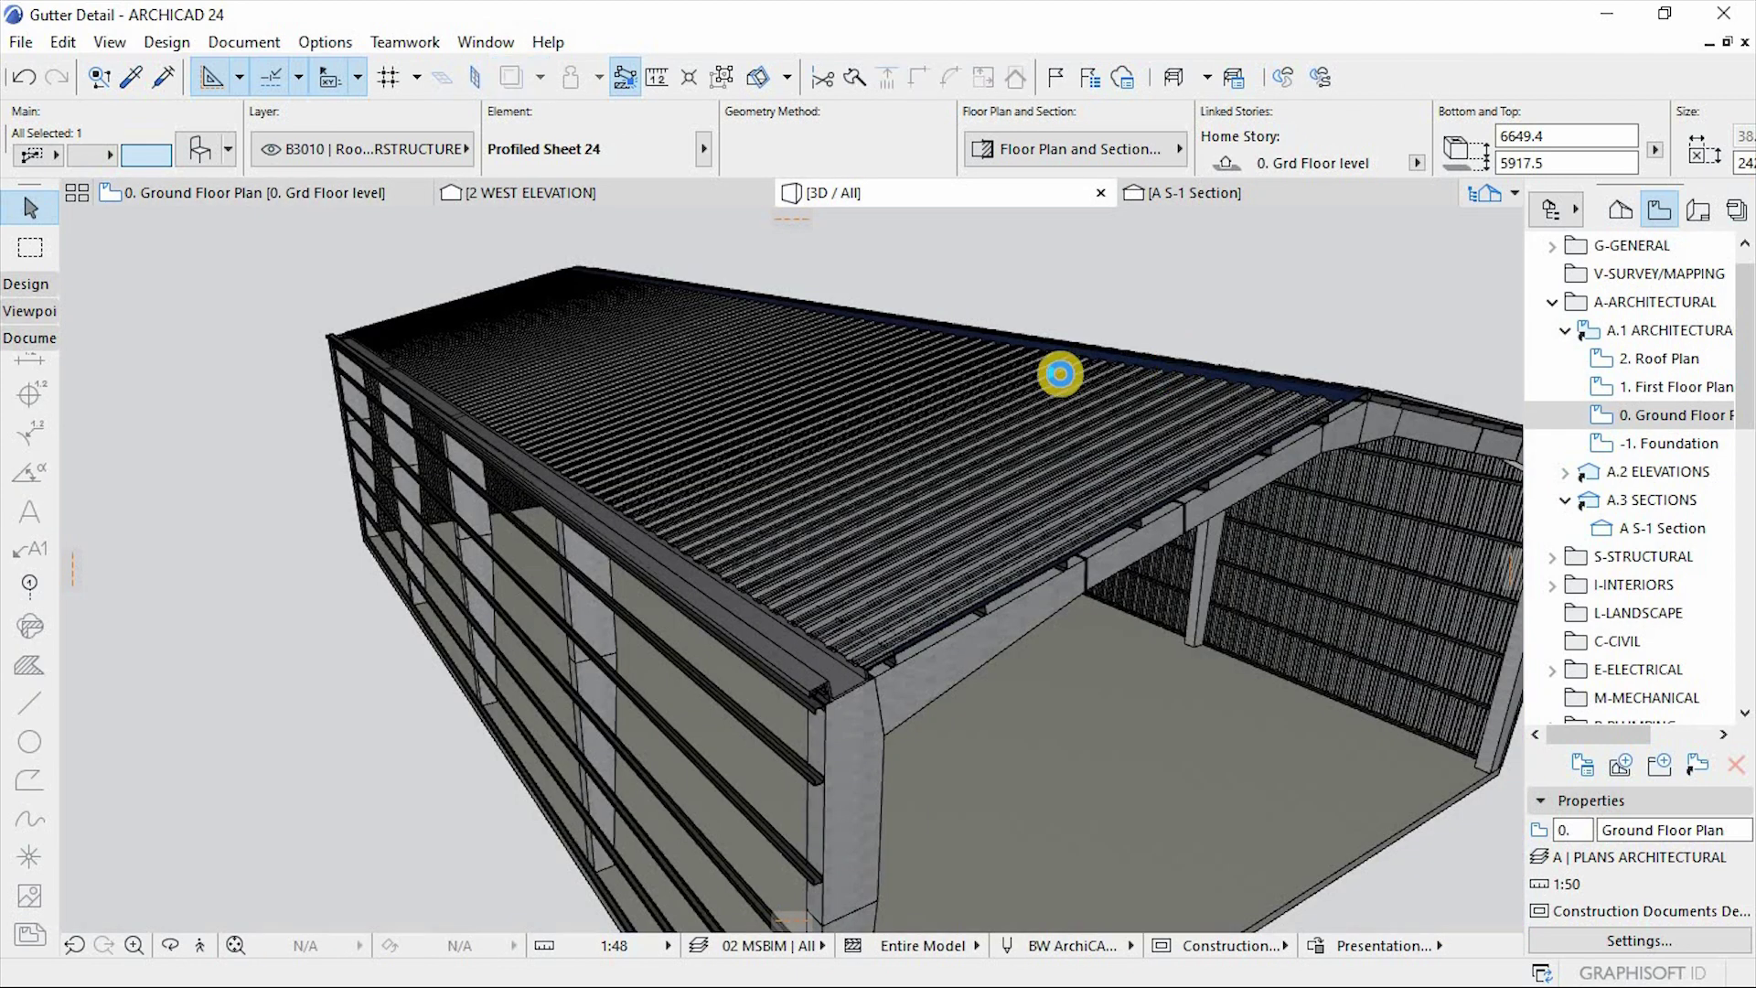
scroll(928, 446, "down", 4)
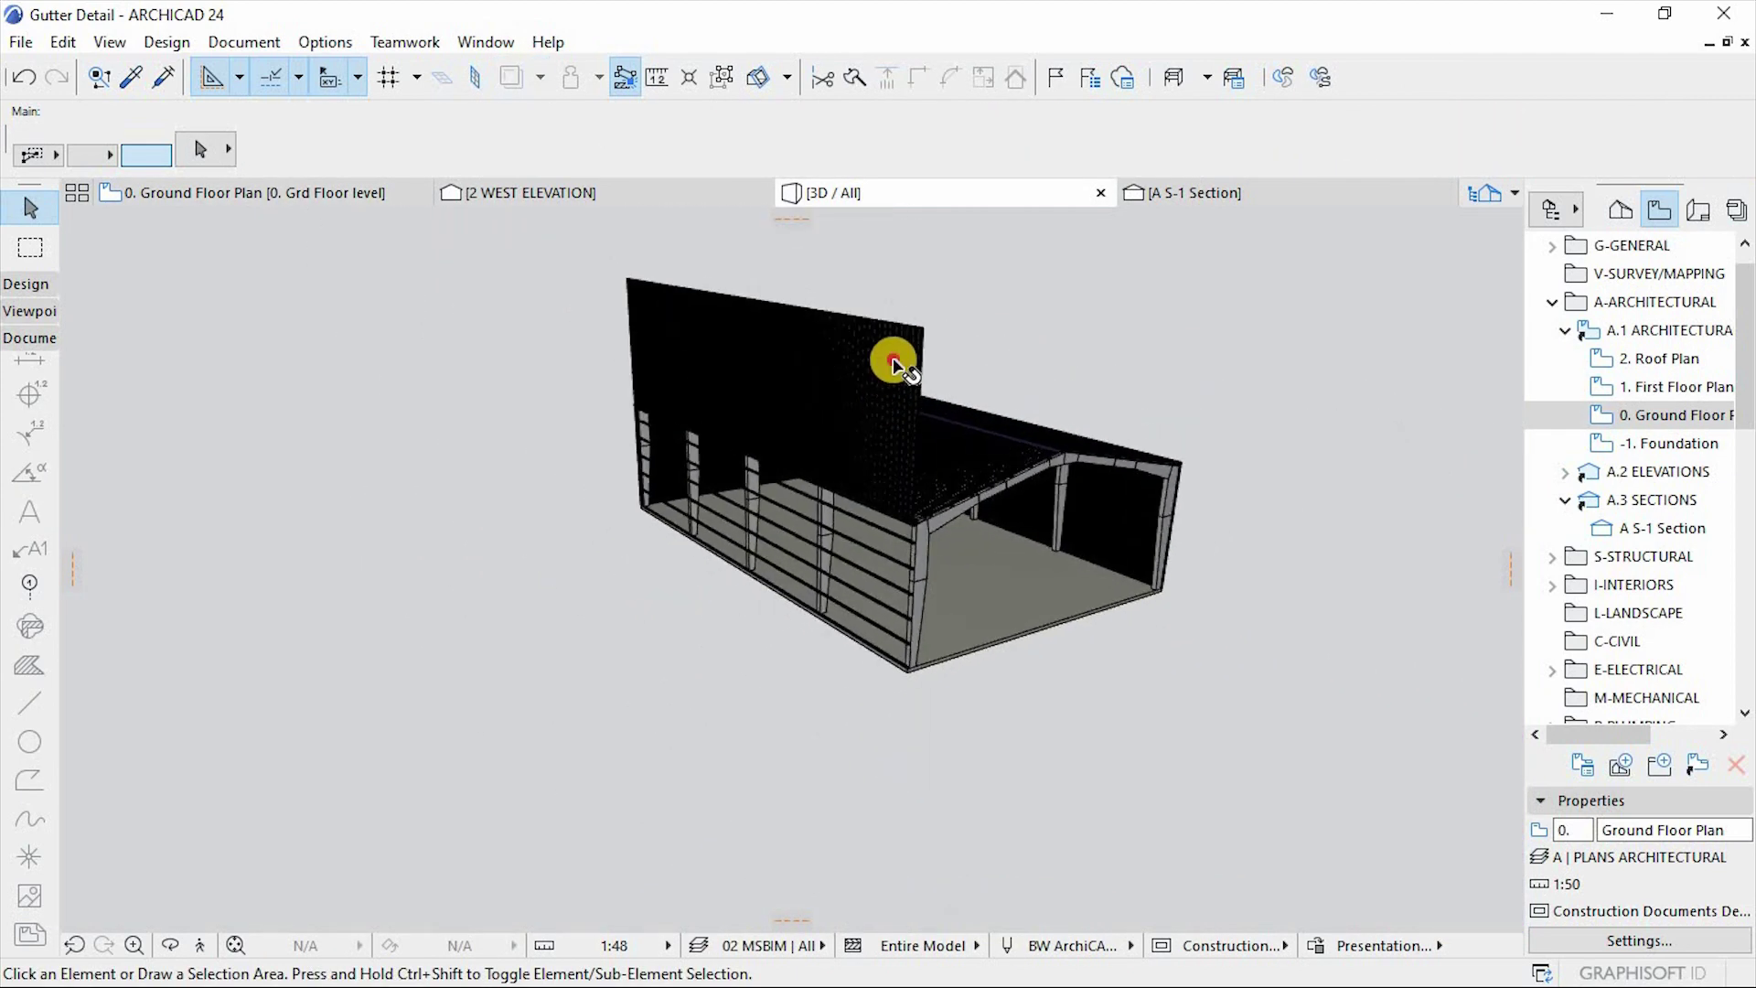
left_click(891, 364)
left_click(1245, 165)
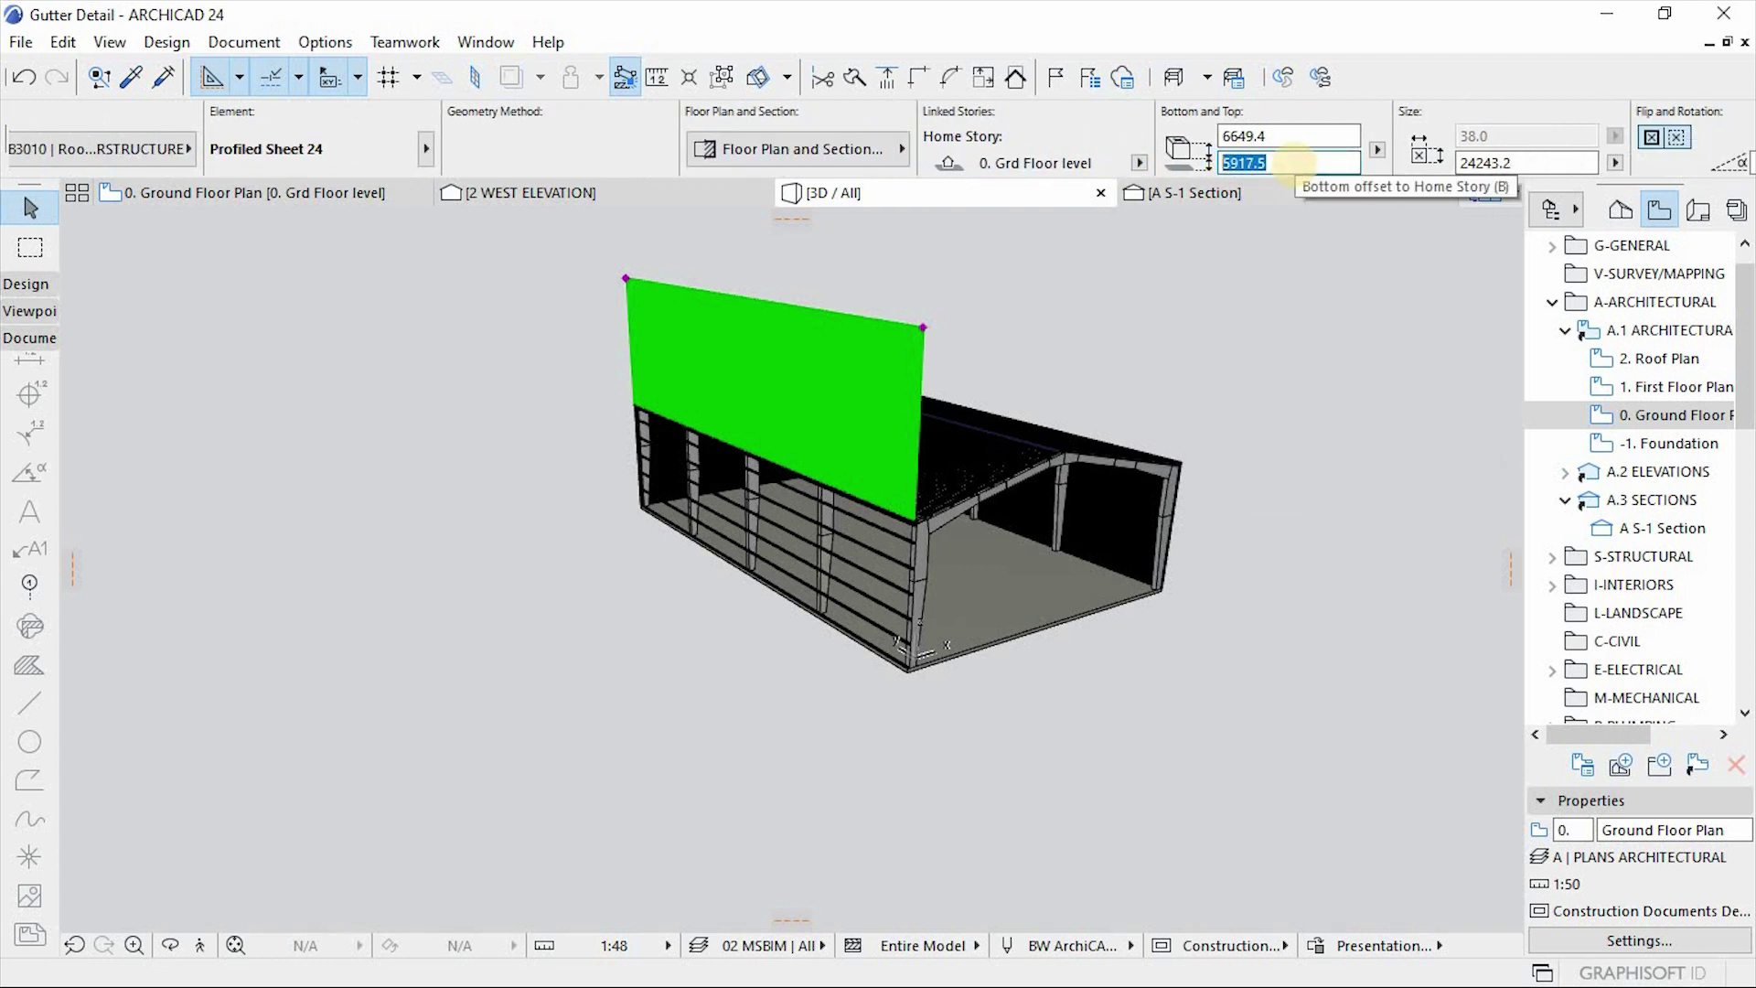
type("0.0")
key("Return")
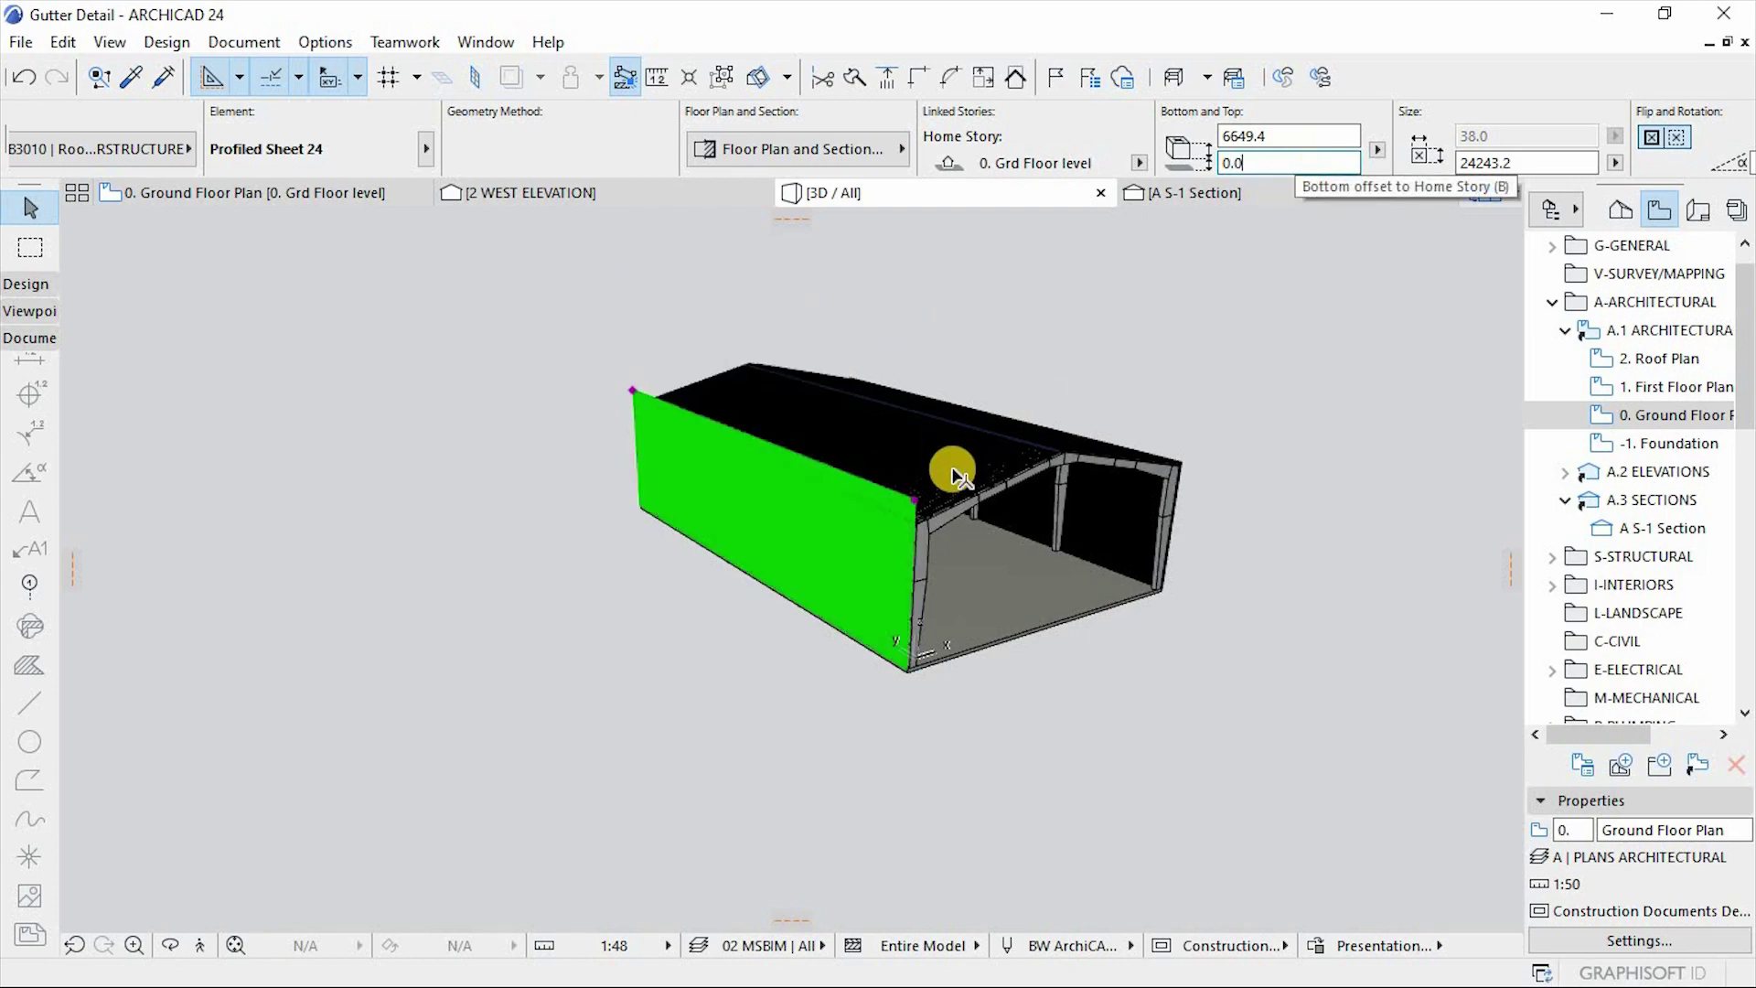
Step: Lower the upper edge of the side wall's profiled sheet to just beneath the gutter's folded outer edge, making it about 5872 mm high
scroll(902, 512, "up", 5)
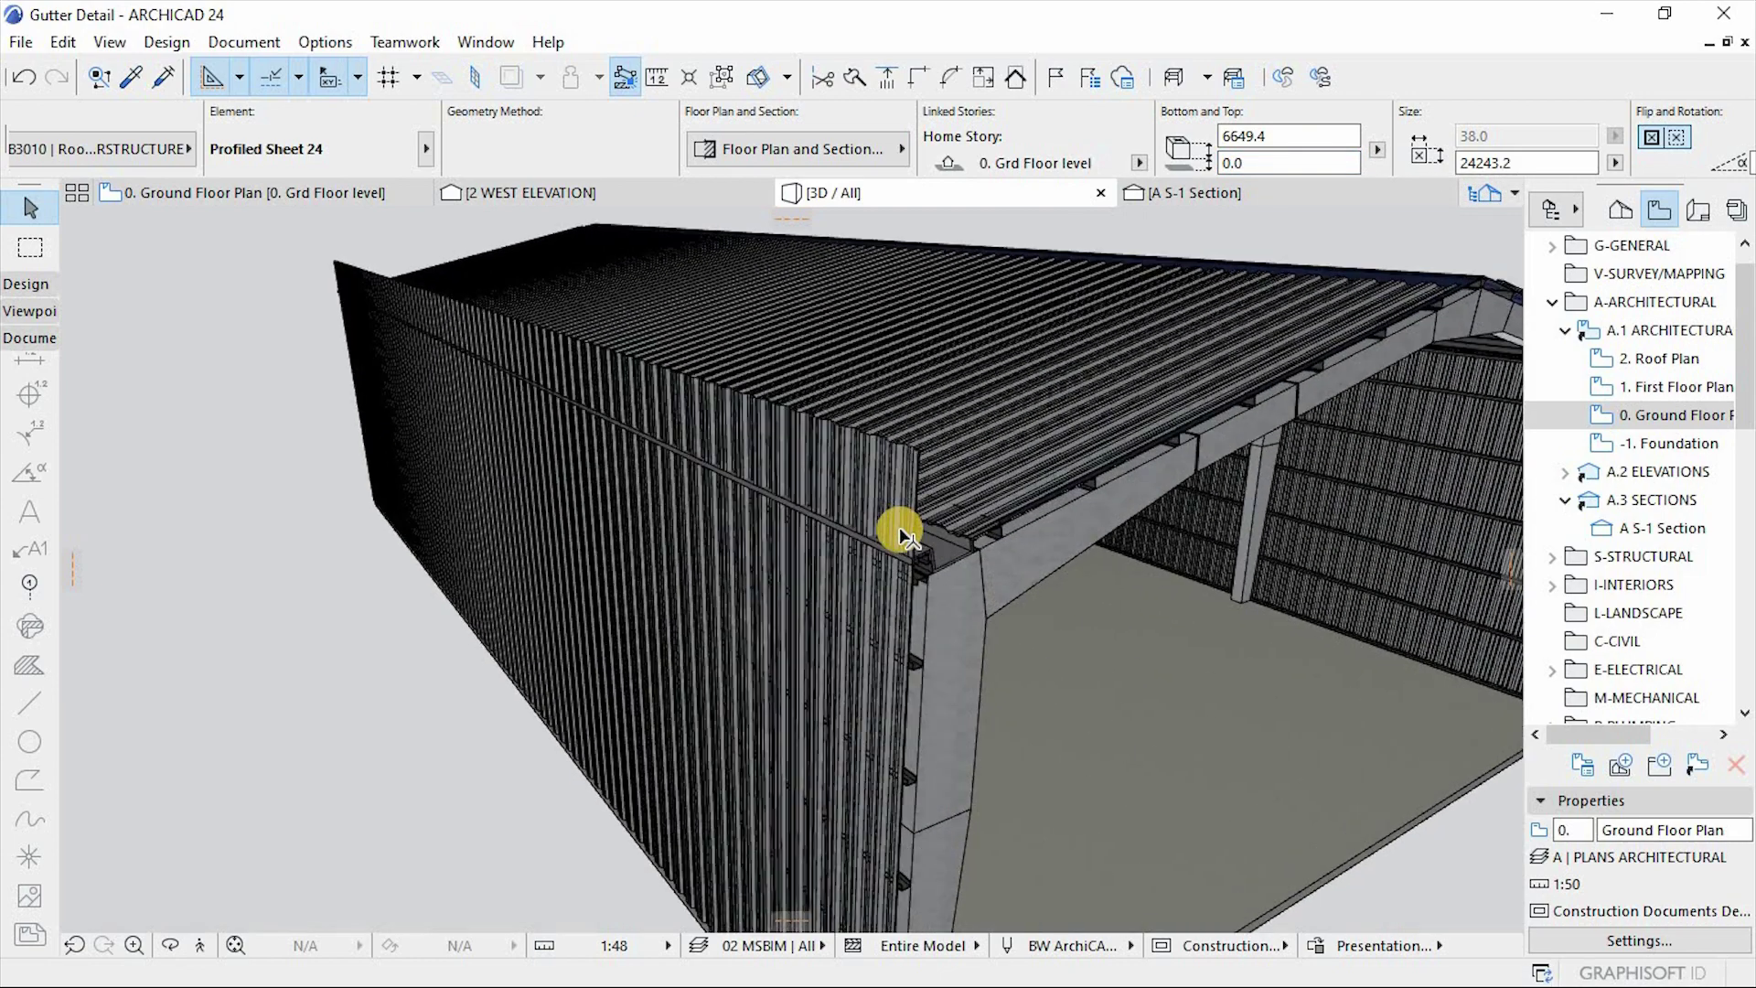
scroll(898, 526, "up", 6)
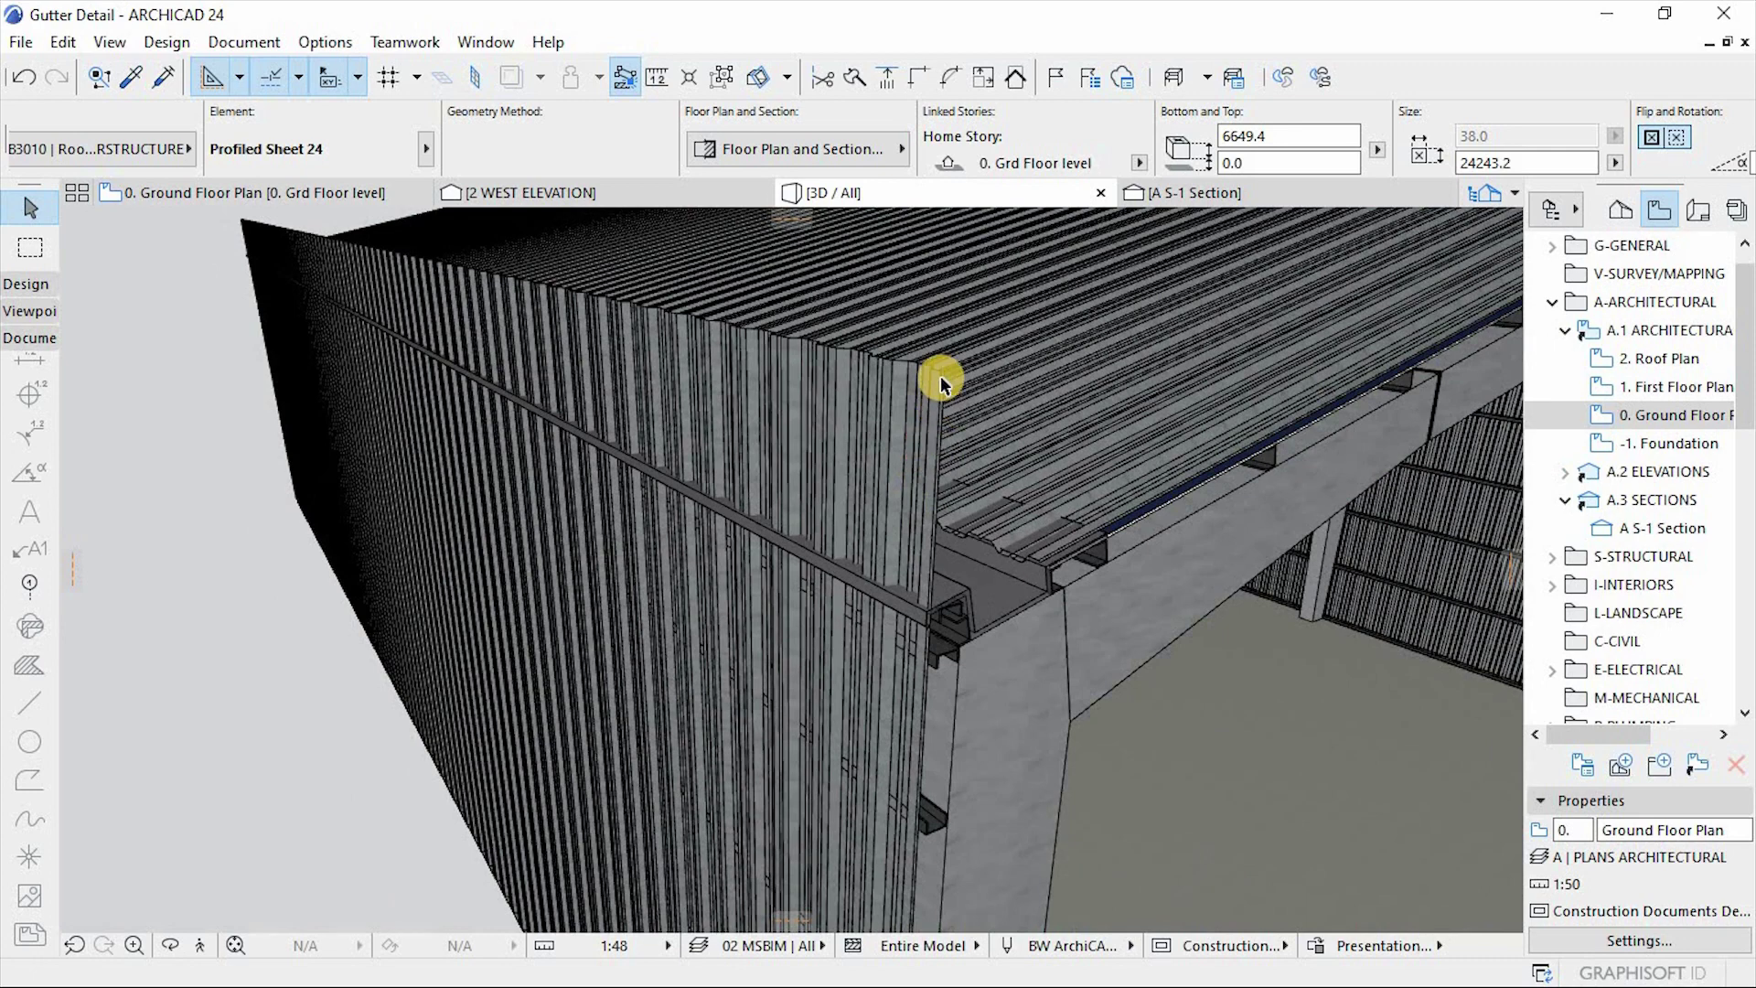
left_click(940, 375)
left_click(951, 374)
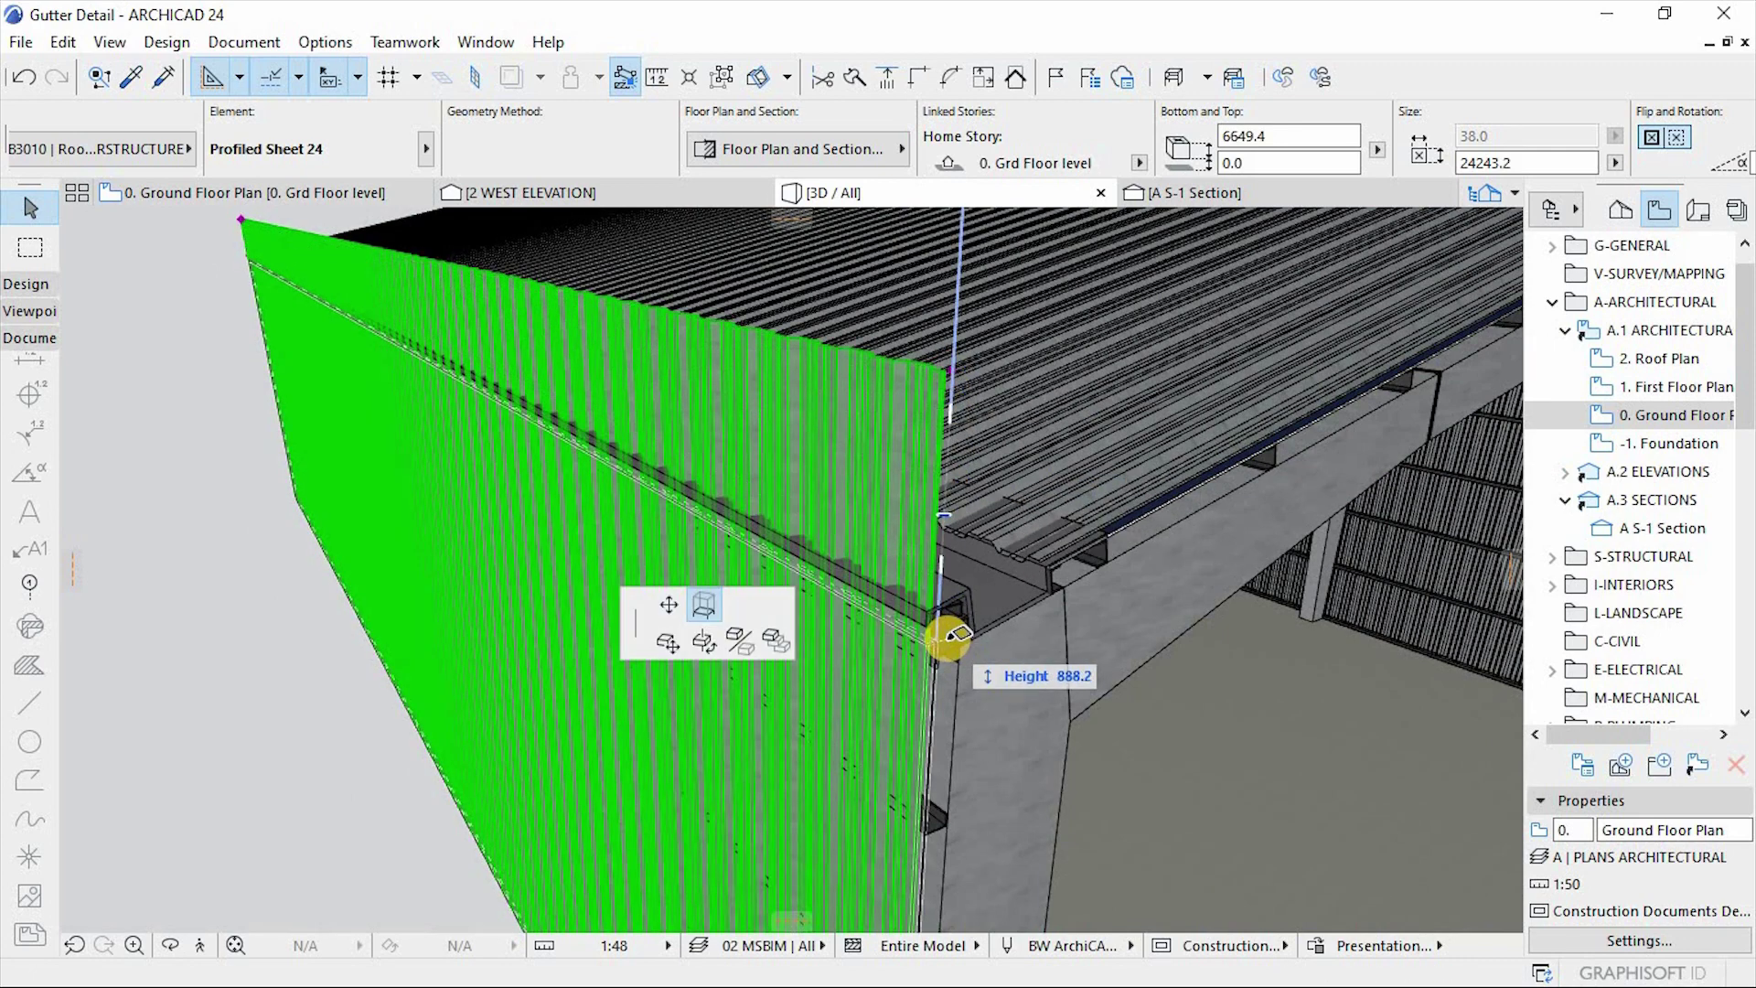
scroll(949, 635, "up", 4)
scroll(949, 635, "up", 5)
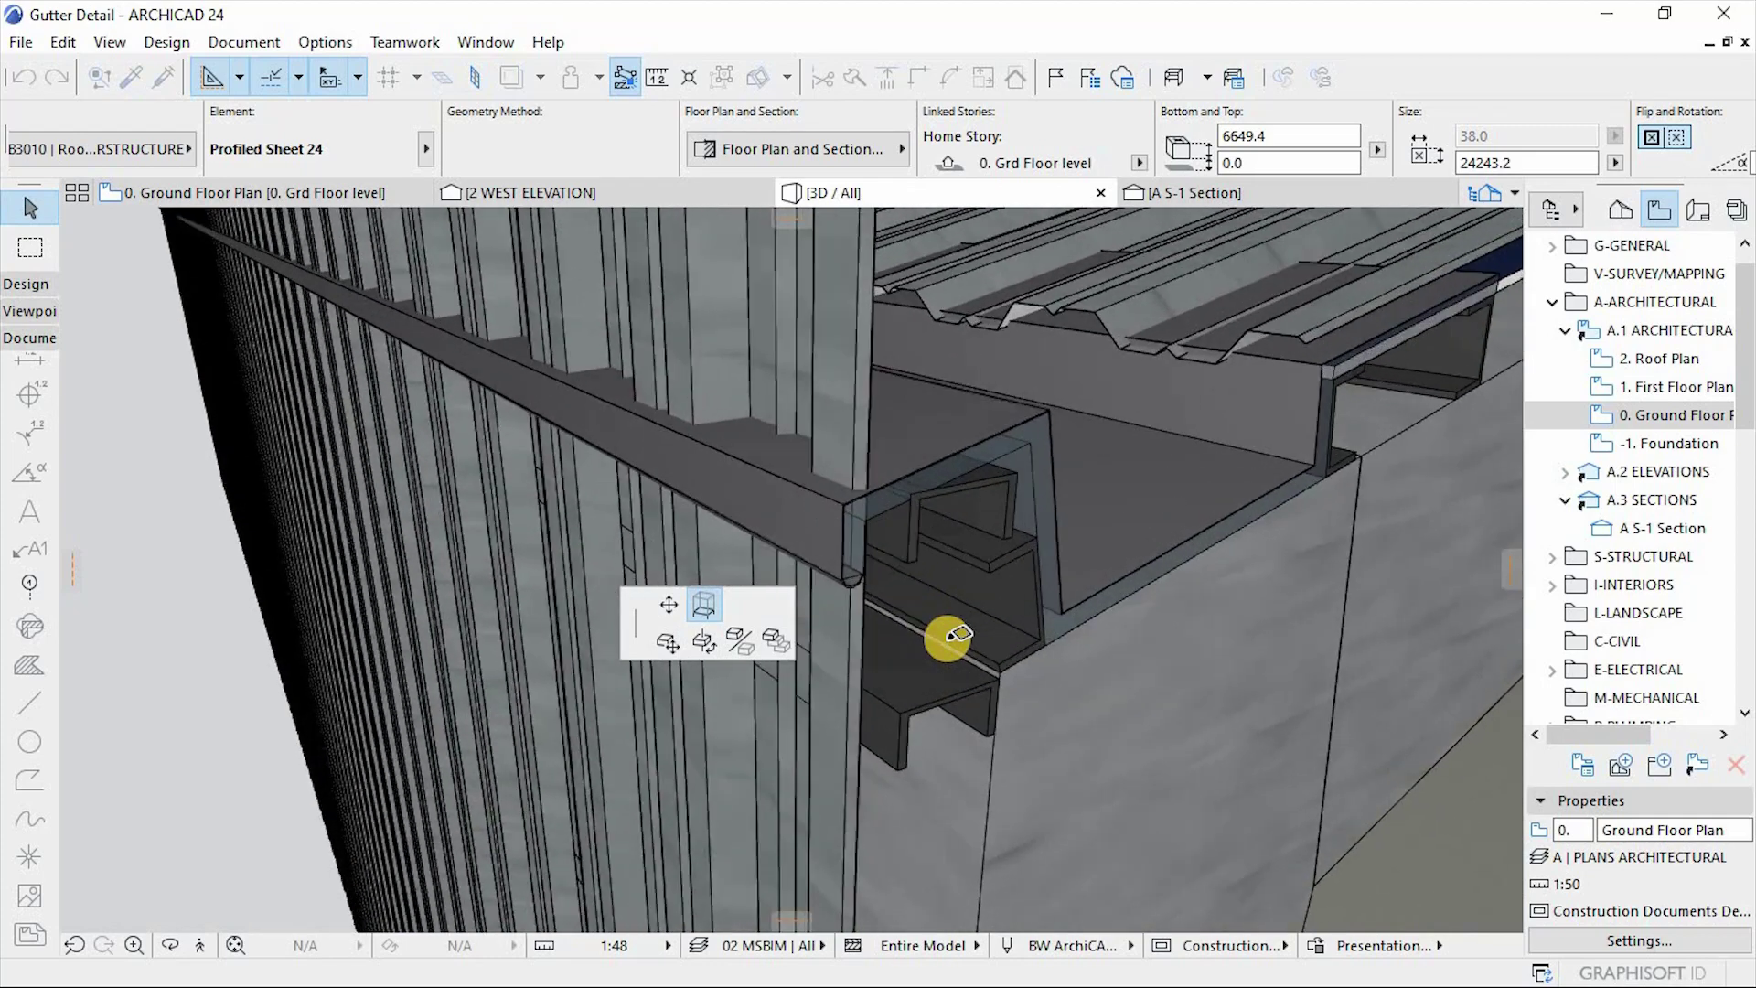
left_click(840, 480)
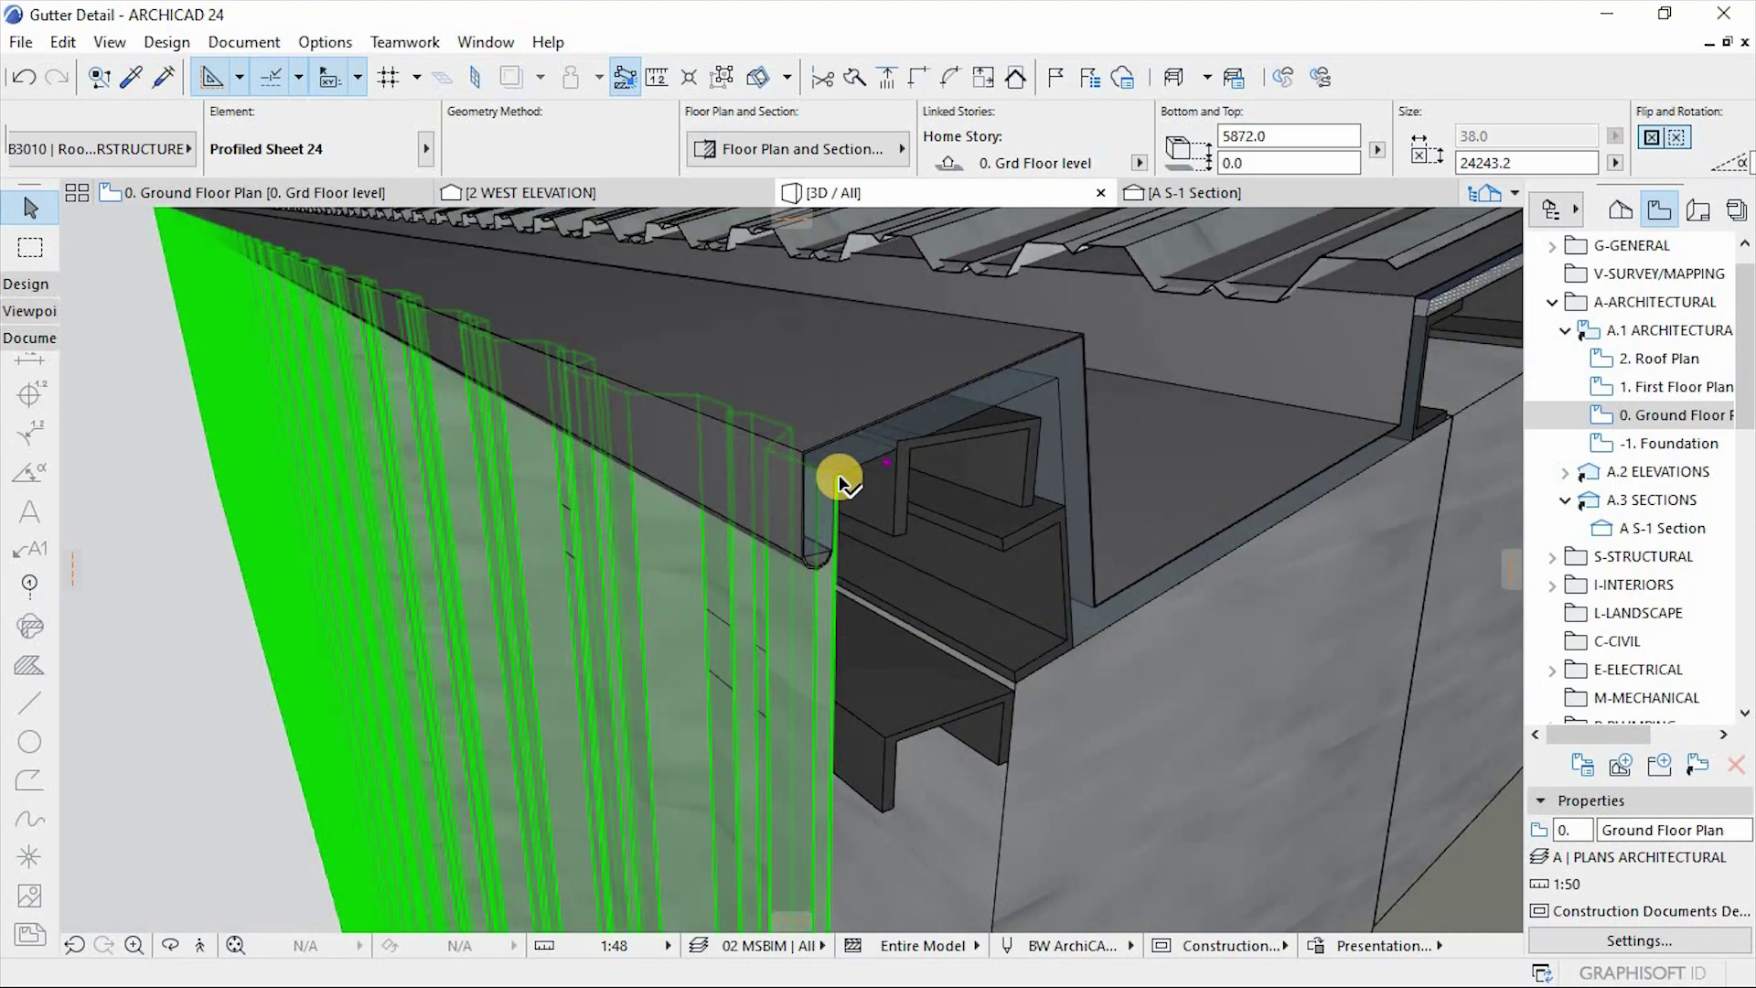
Step: Examine how the new side wall sheeting meets the gutter, roof sheeting and end column in the 3D view
mouse_move(852, 573)
middle_mouse_down("shift")
mouse_move(838, 568)
mouse_move(853, 573)
middle_mouse_up("shift")
scroll(854, 571, "down", 2)
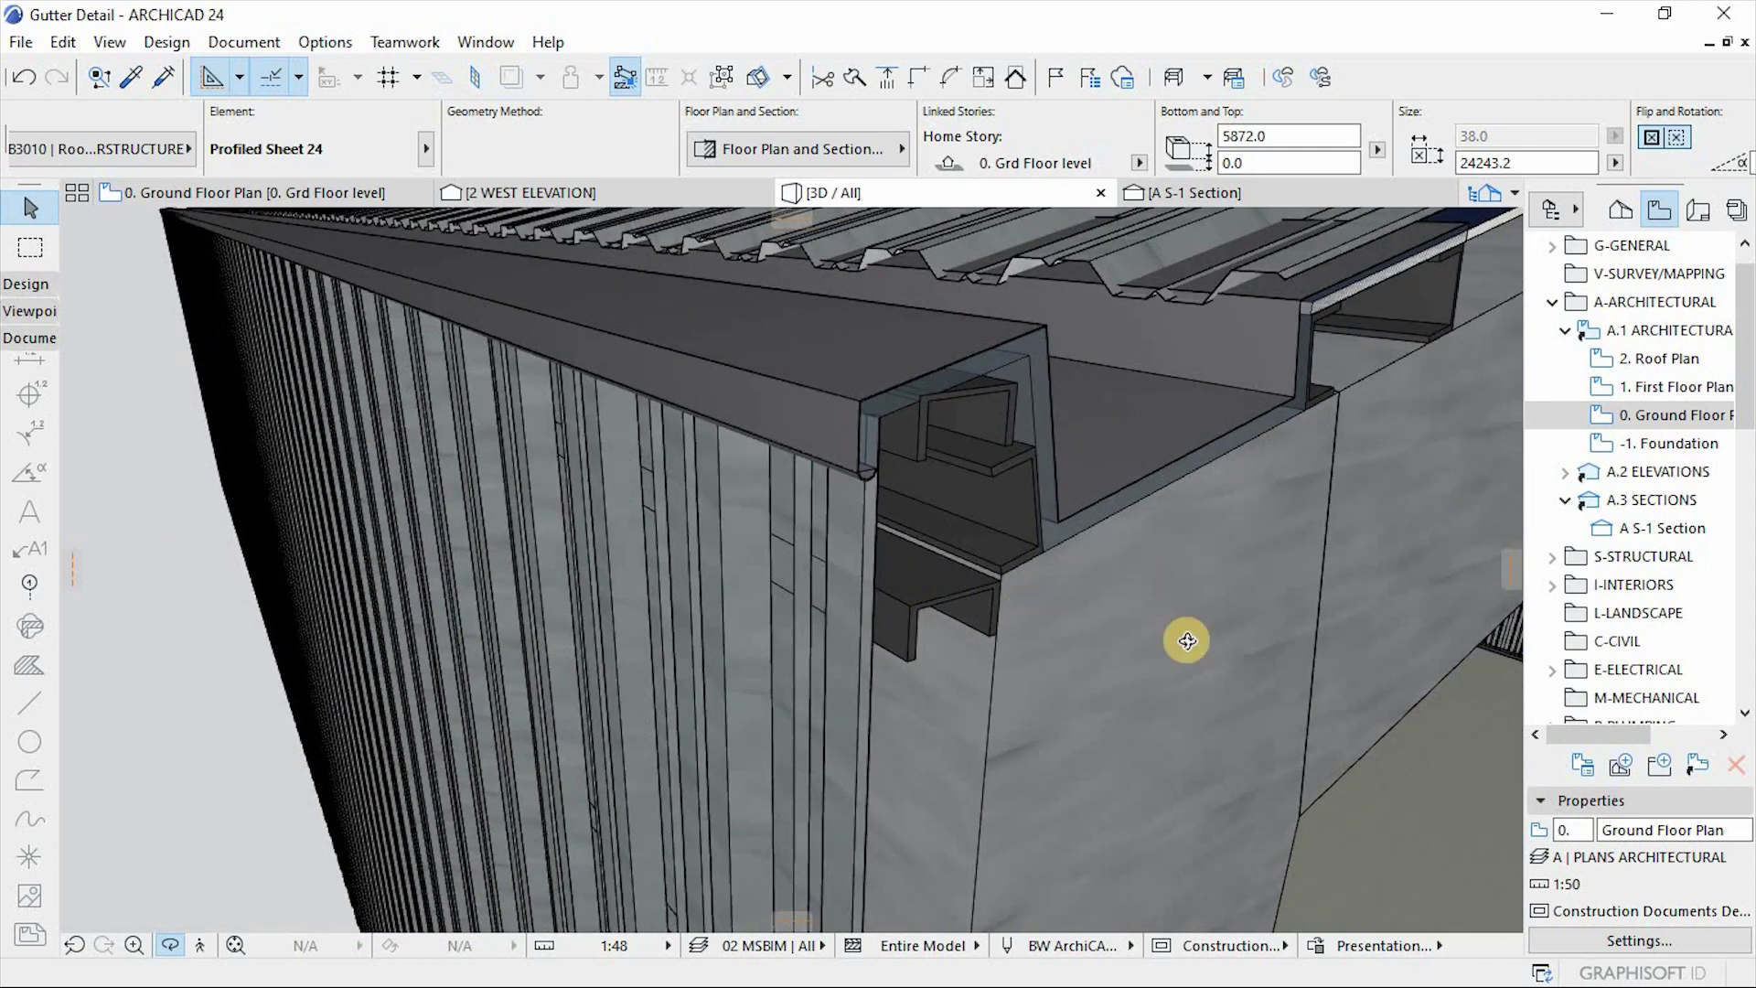
scroll(983, 666, "down", 4)
middle_click_drag(984, 667, 922, 645, "shift")
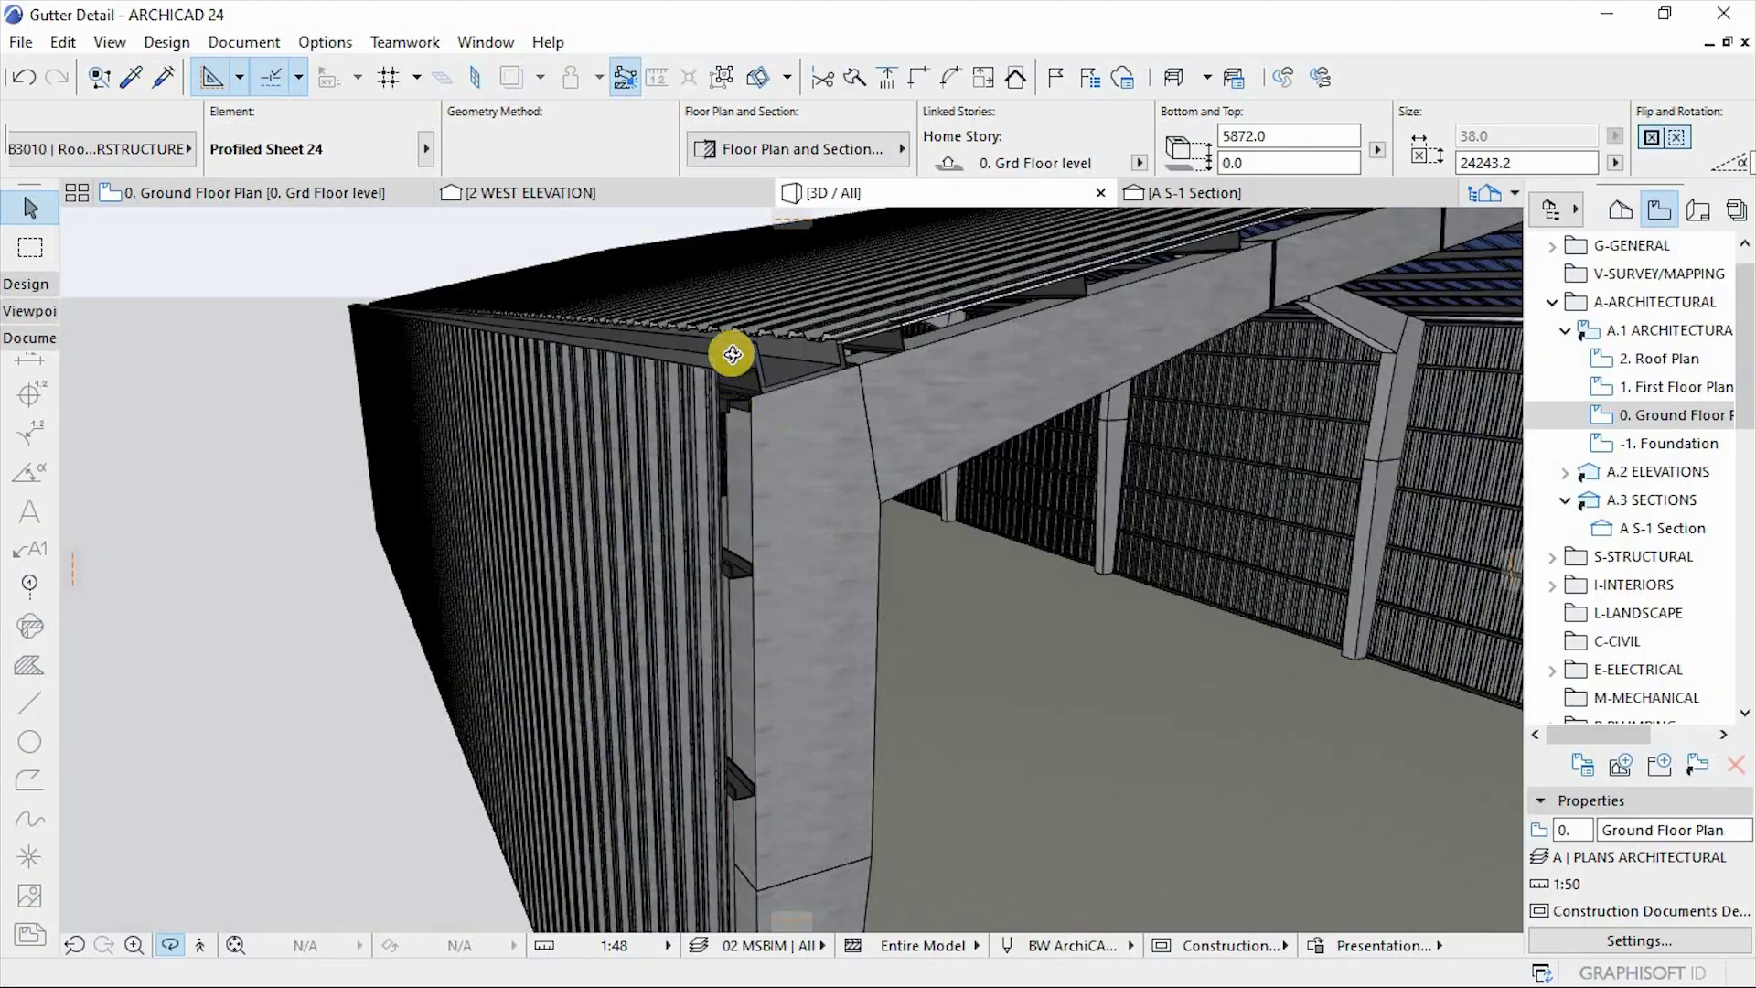
scroll(731, 354, "up", 2)
scroll(830, 502, "up", 2)
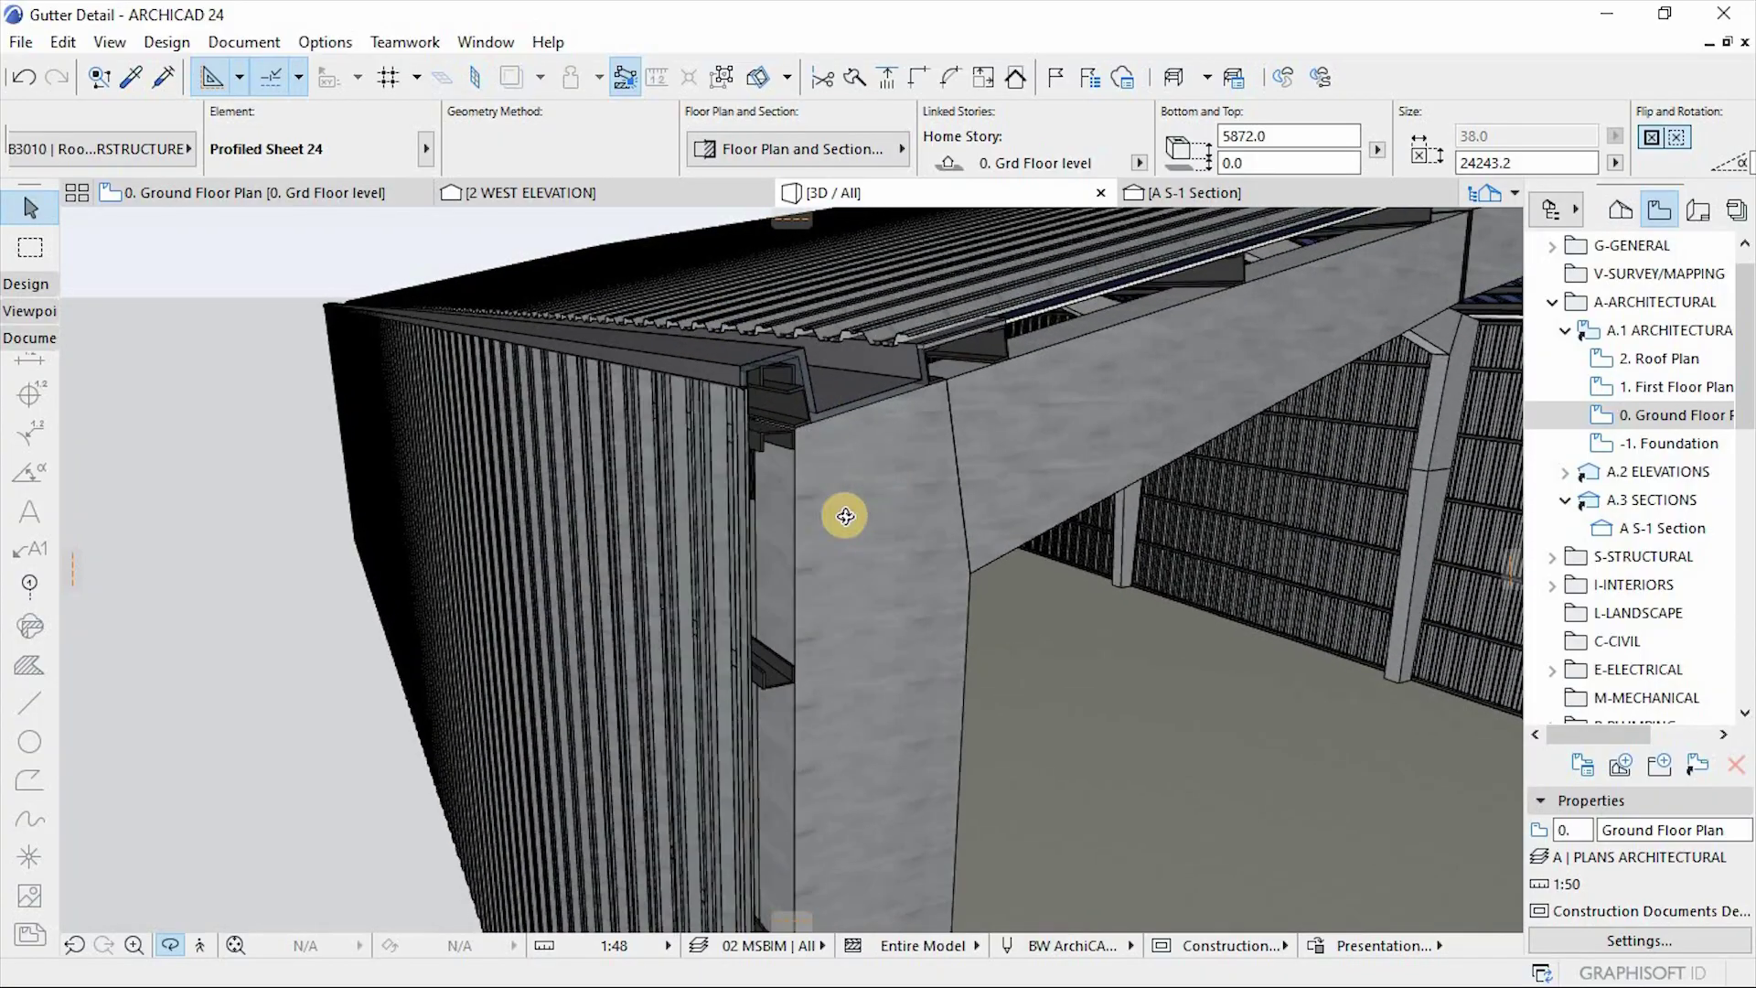
middle_click_drag(846, 517, 1063, 518, "shift")
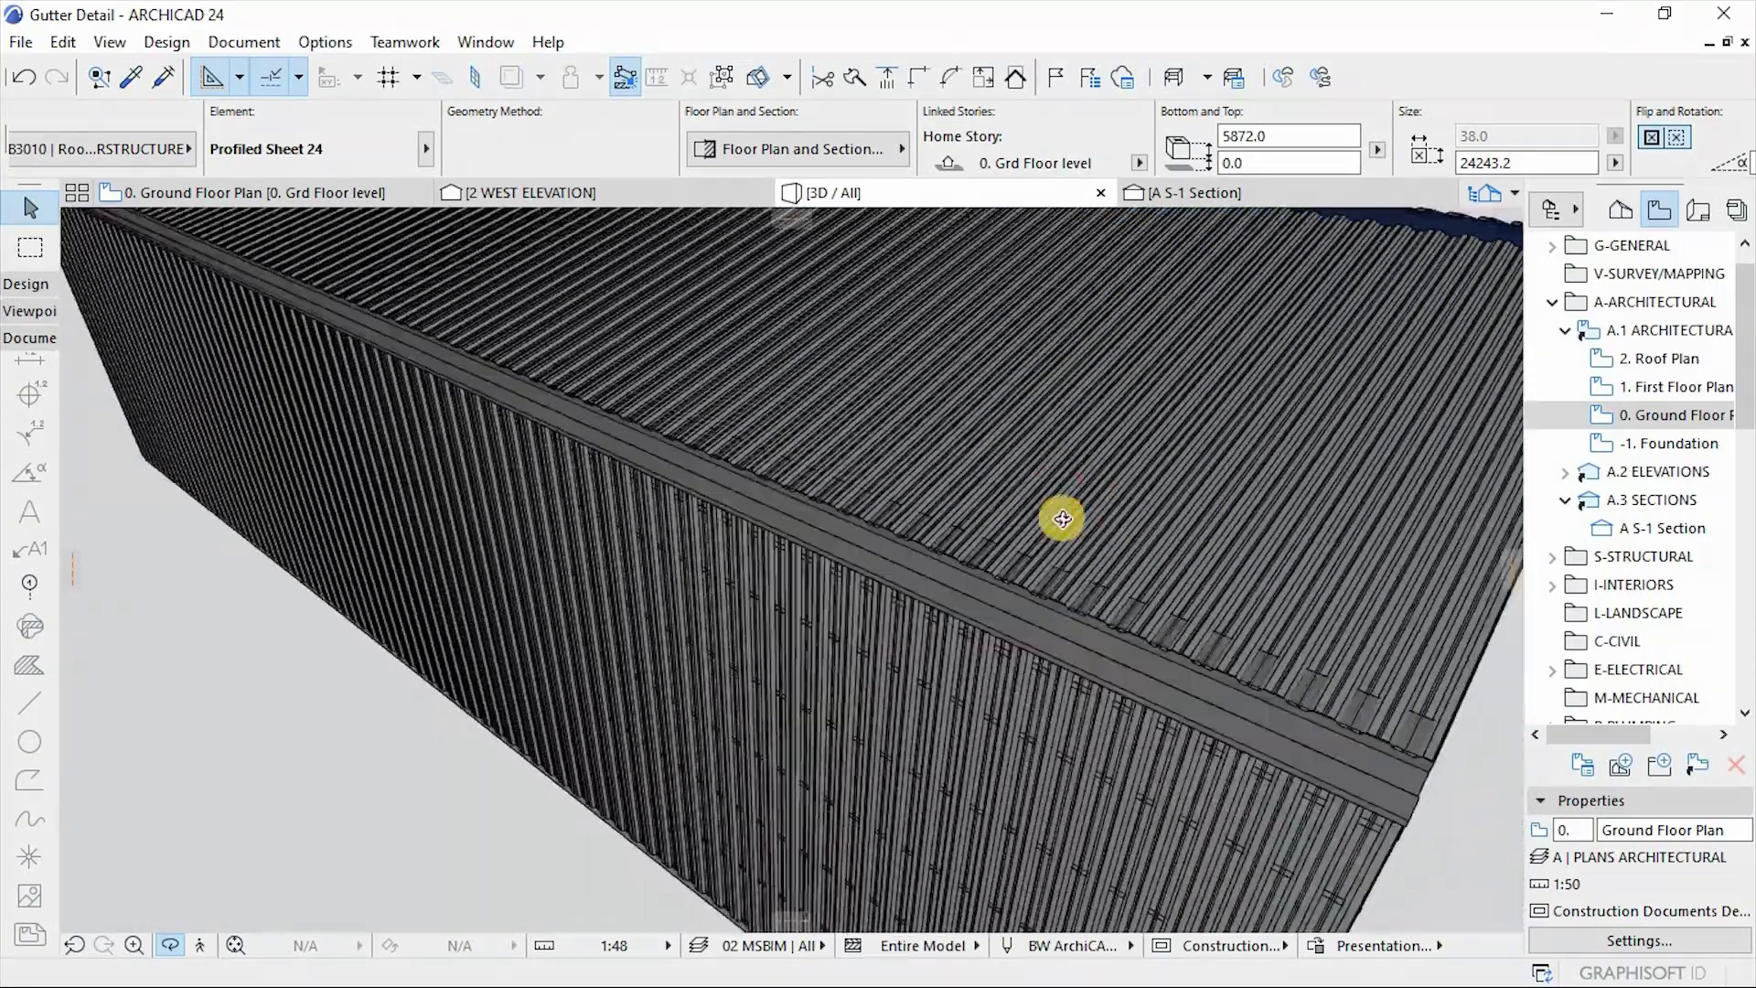
left_click_drag(1061, 519, 836, 512)
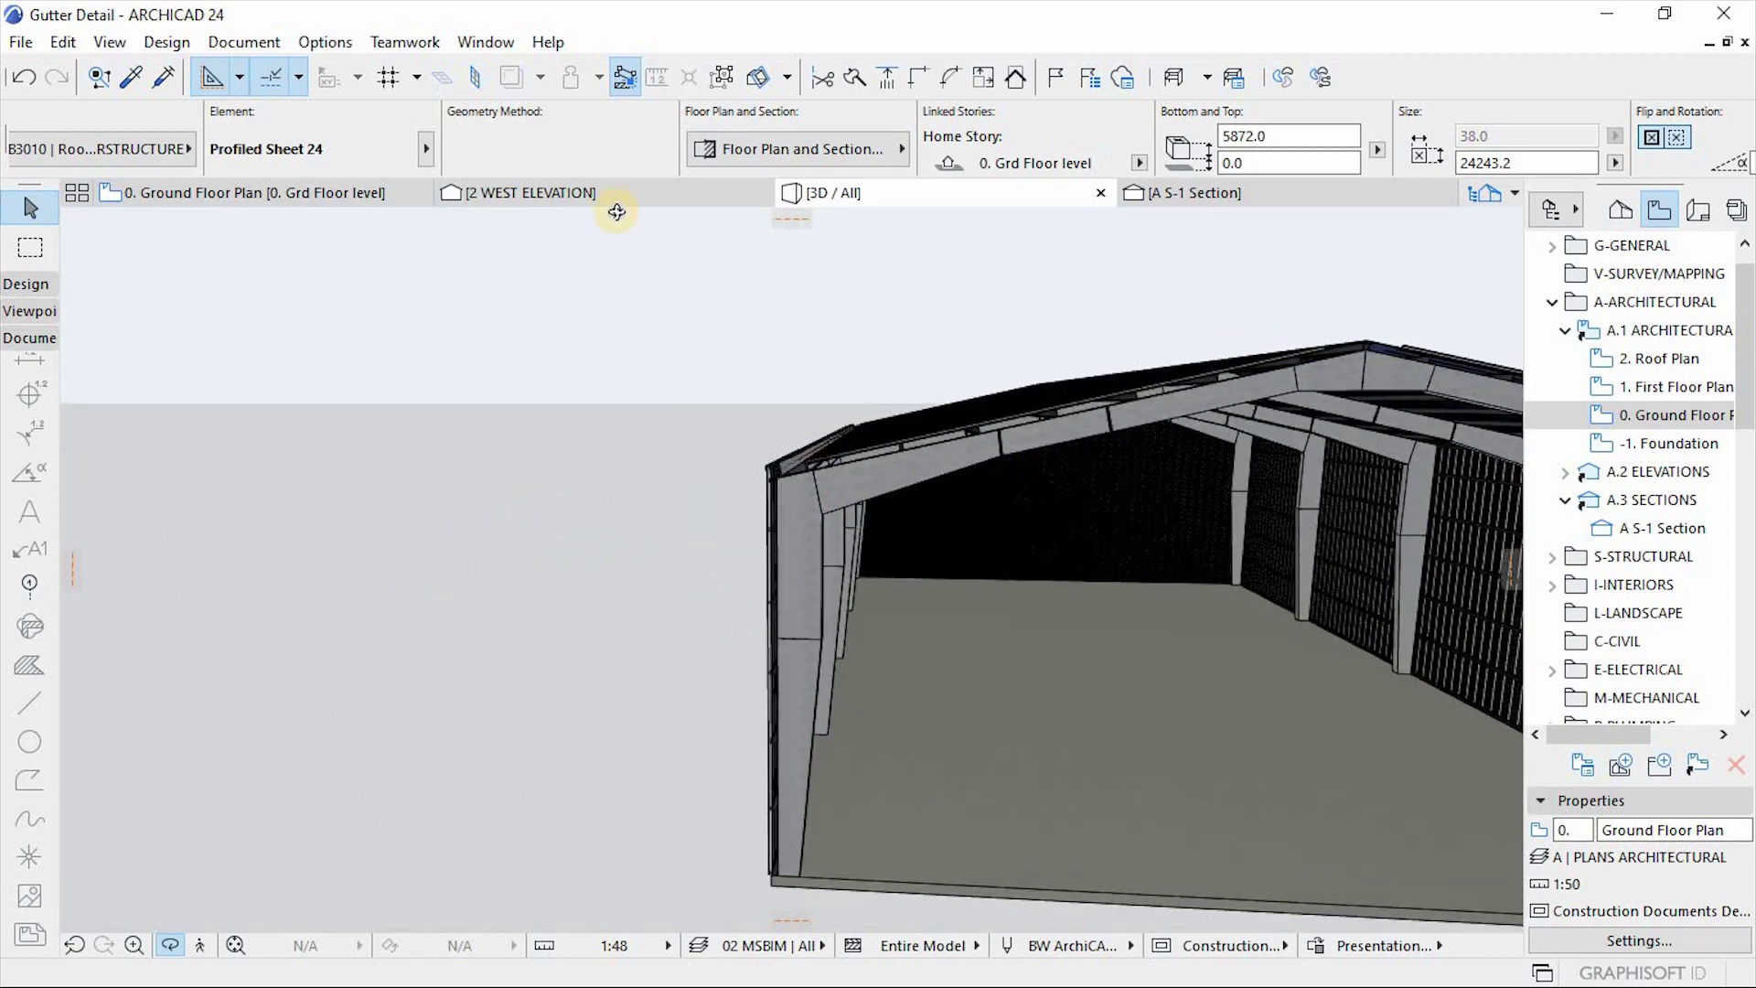
Step: Examine the sheeted side wall and roof slope along their full length in the West Elevation
left_click(530, 192)
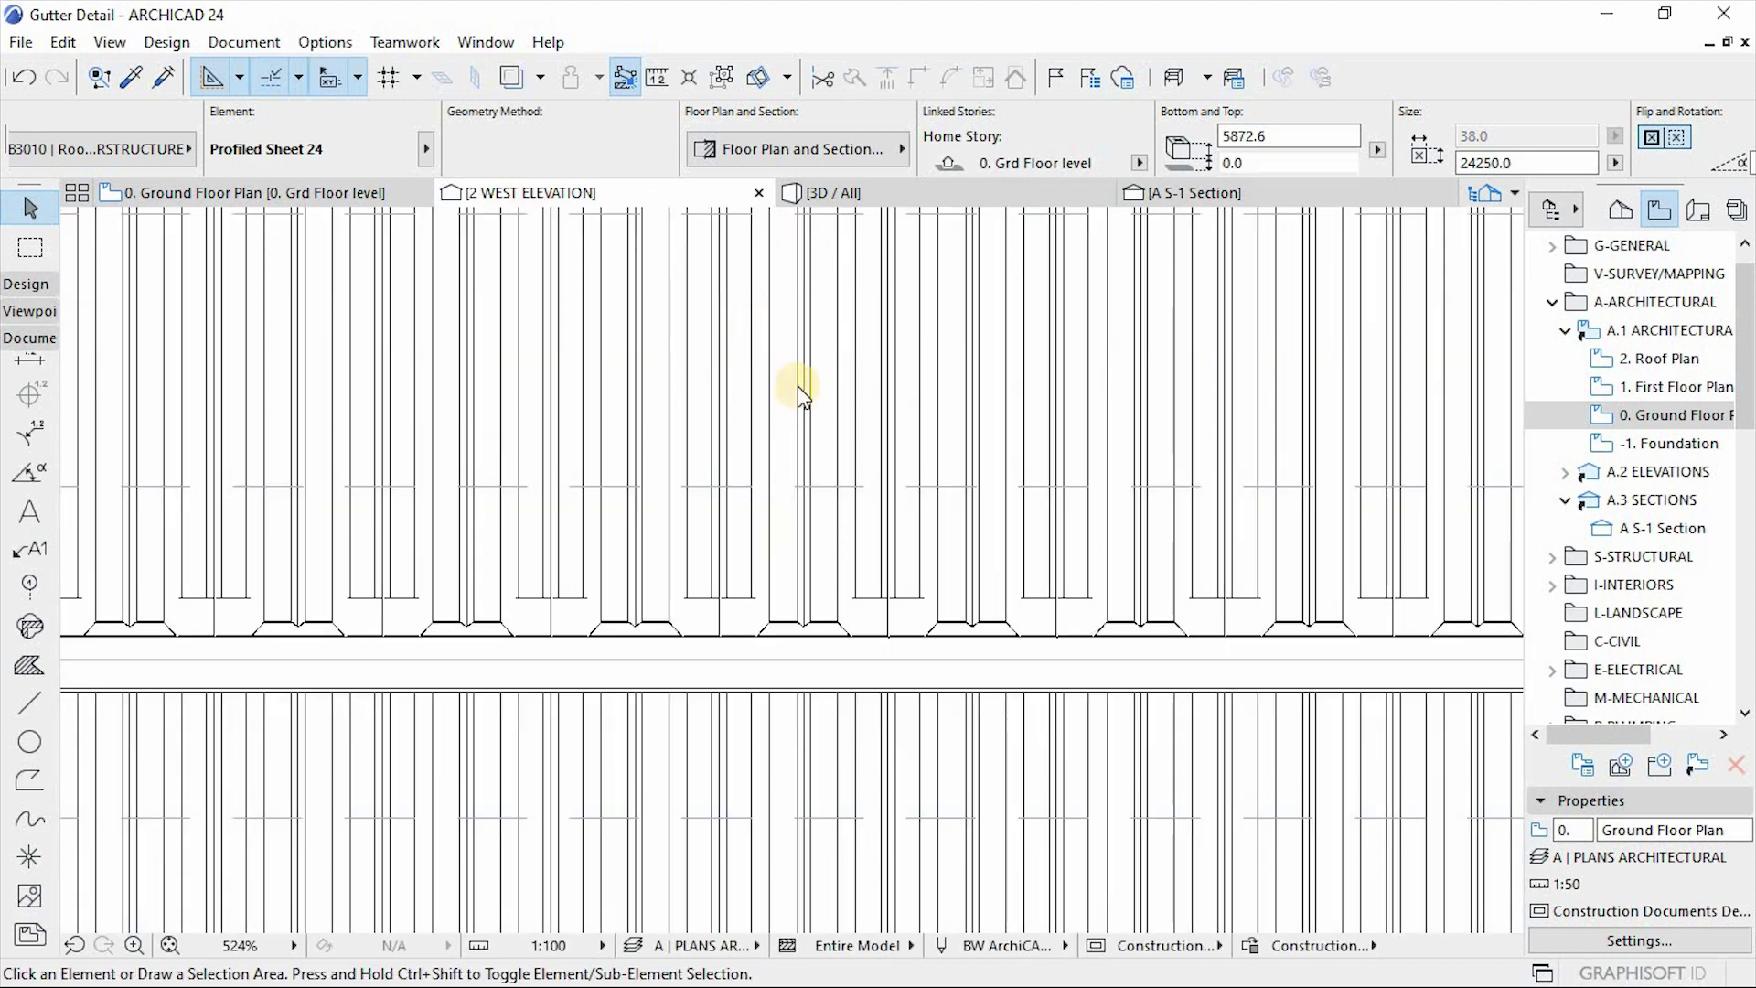
scroll(805, 392, "down", 7)
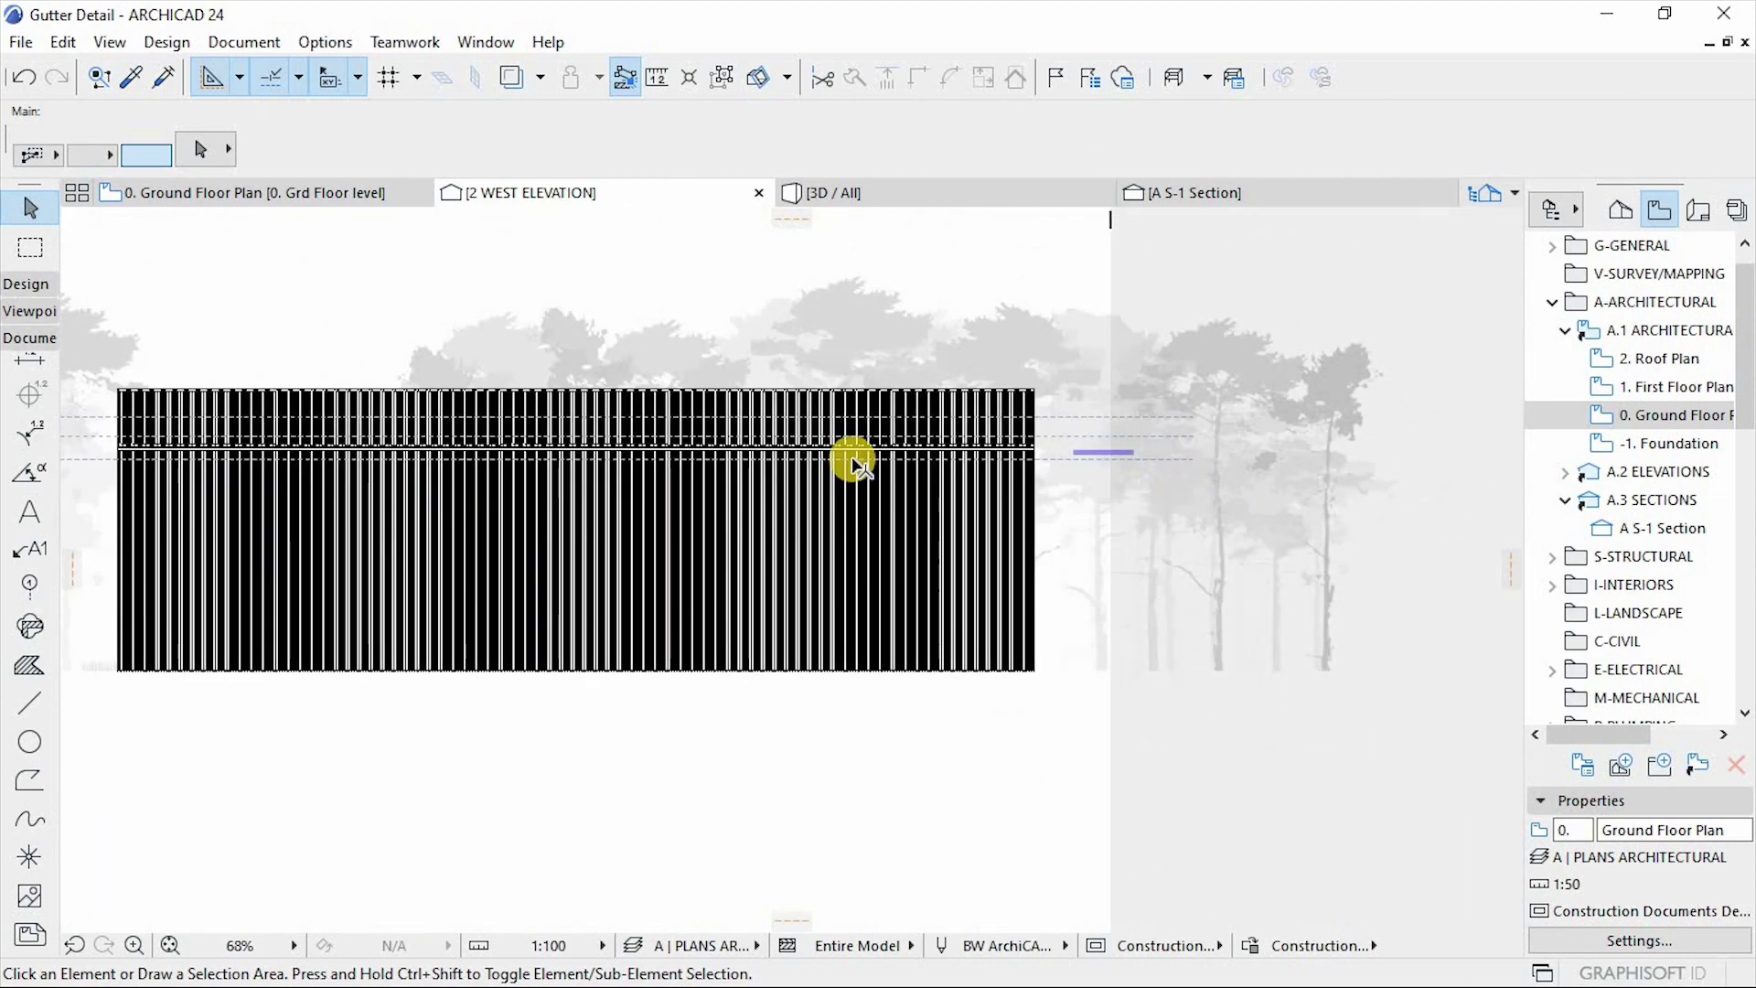
scroll(673, 463, "up", 4)
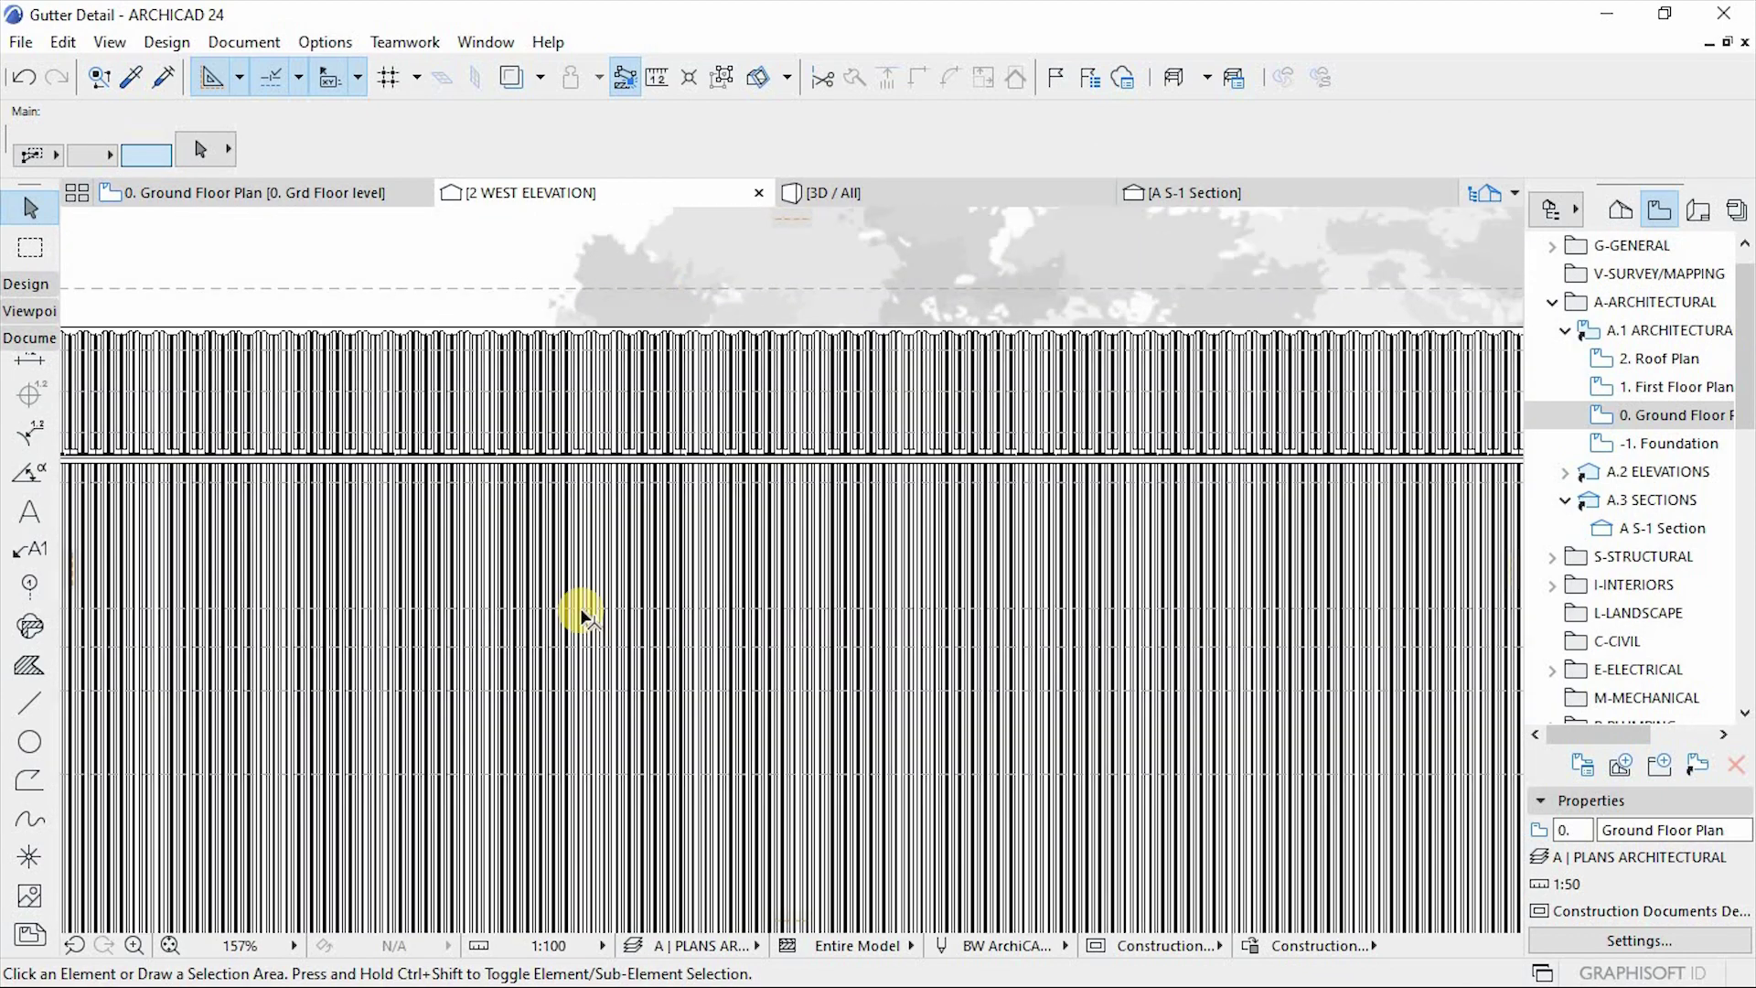
scroll(580, 608, "down", 5)
scroll(569, 313, "up", 9)
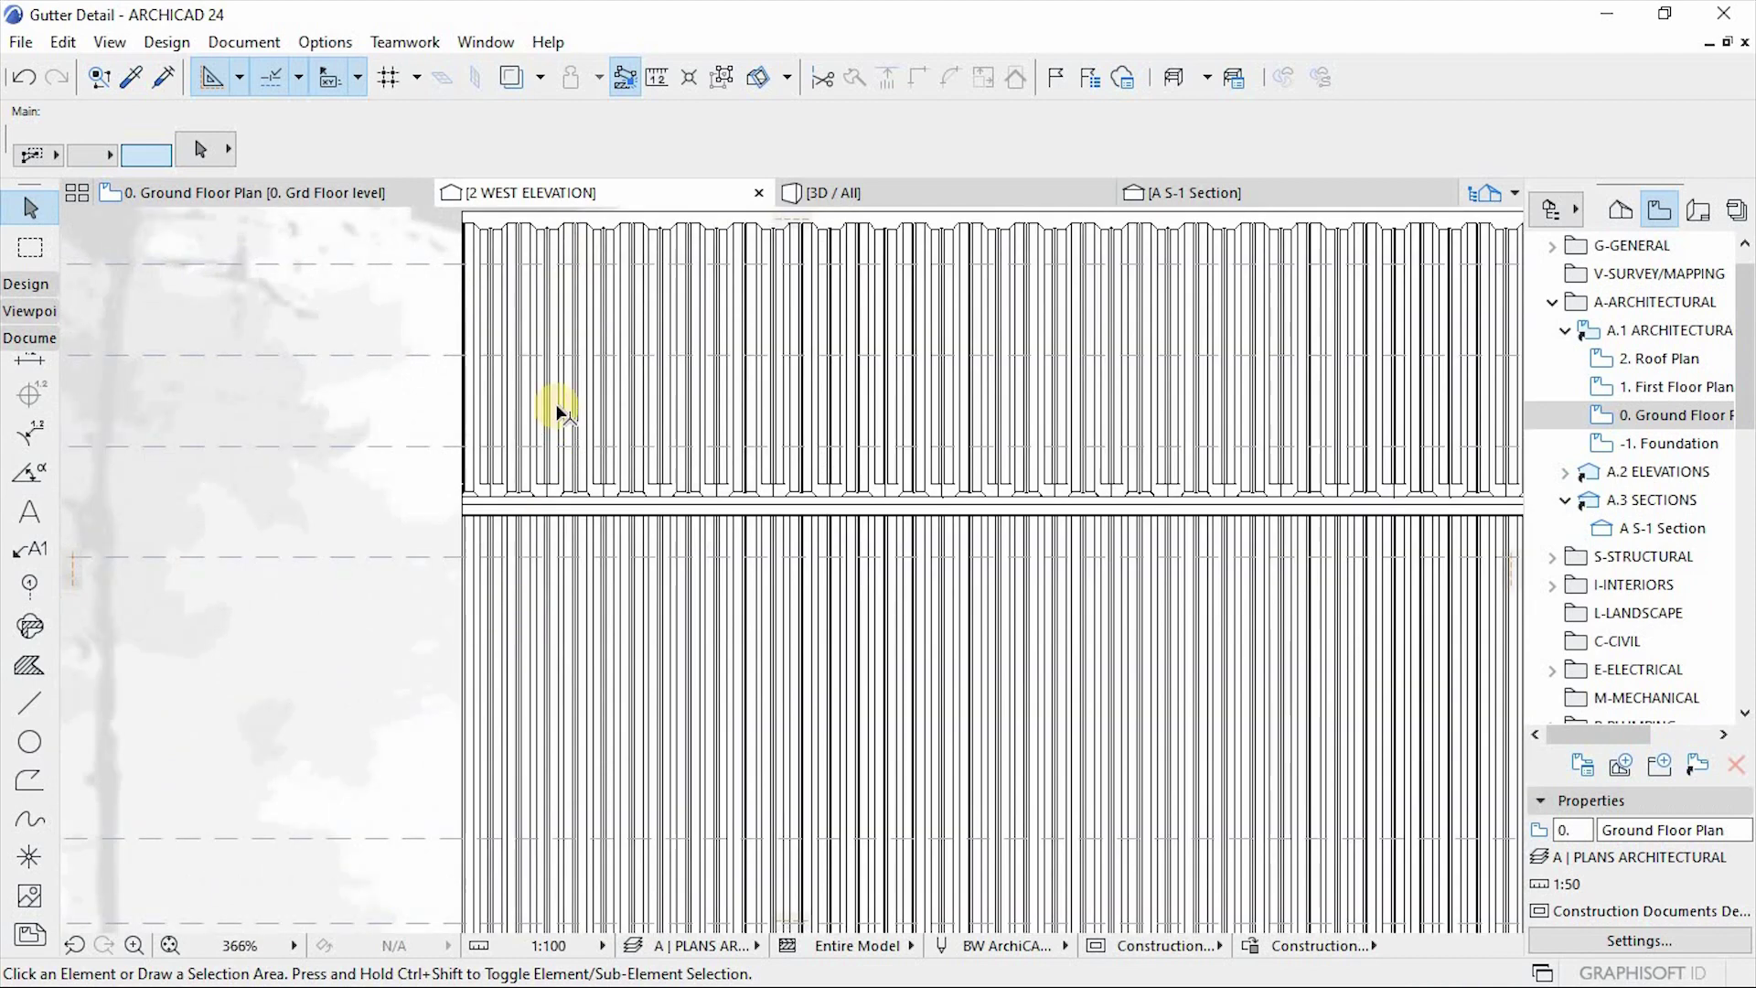
scroll(634, 406, "down", 7)
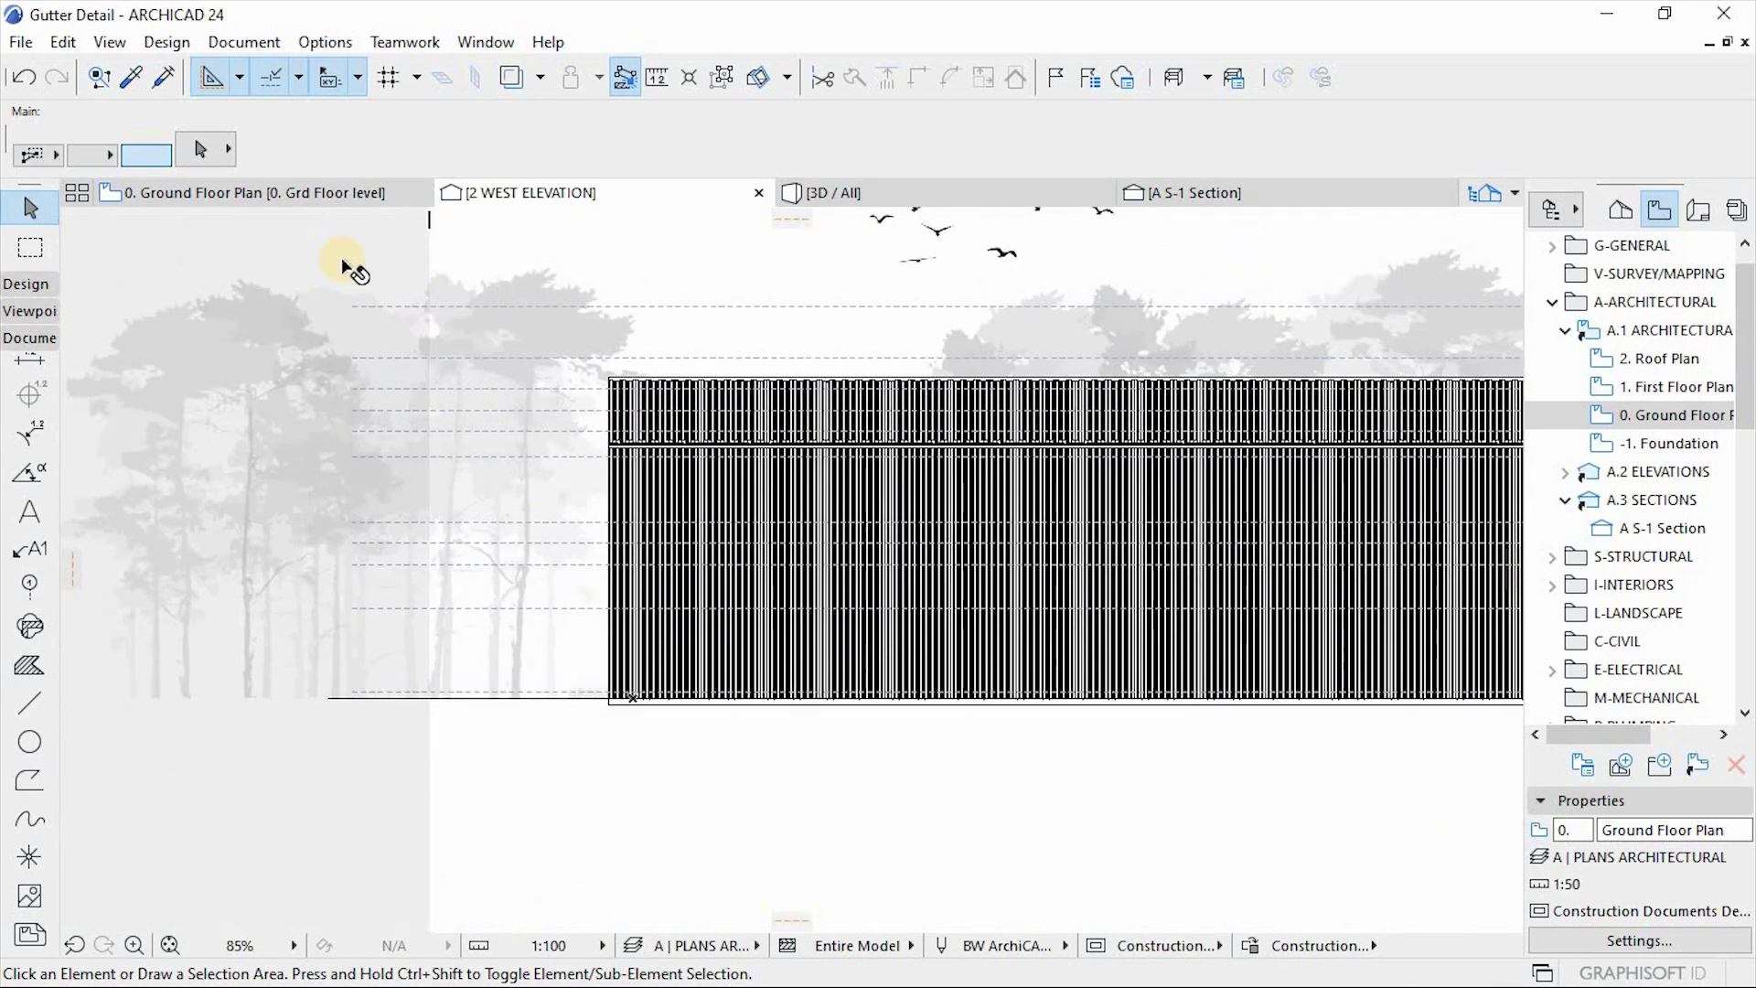
Step: Clear the selection in the 3D view and examine the gutter end where it meets the sheeted gable wall's corner
left_click(888, 196)
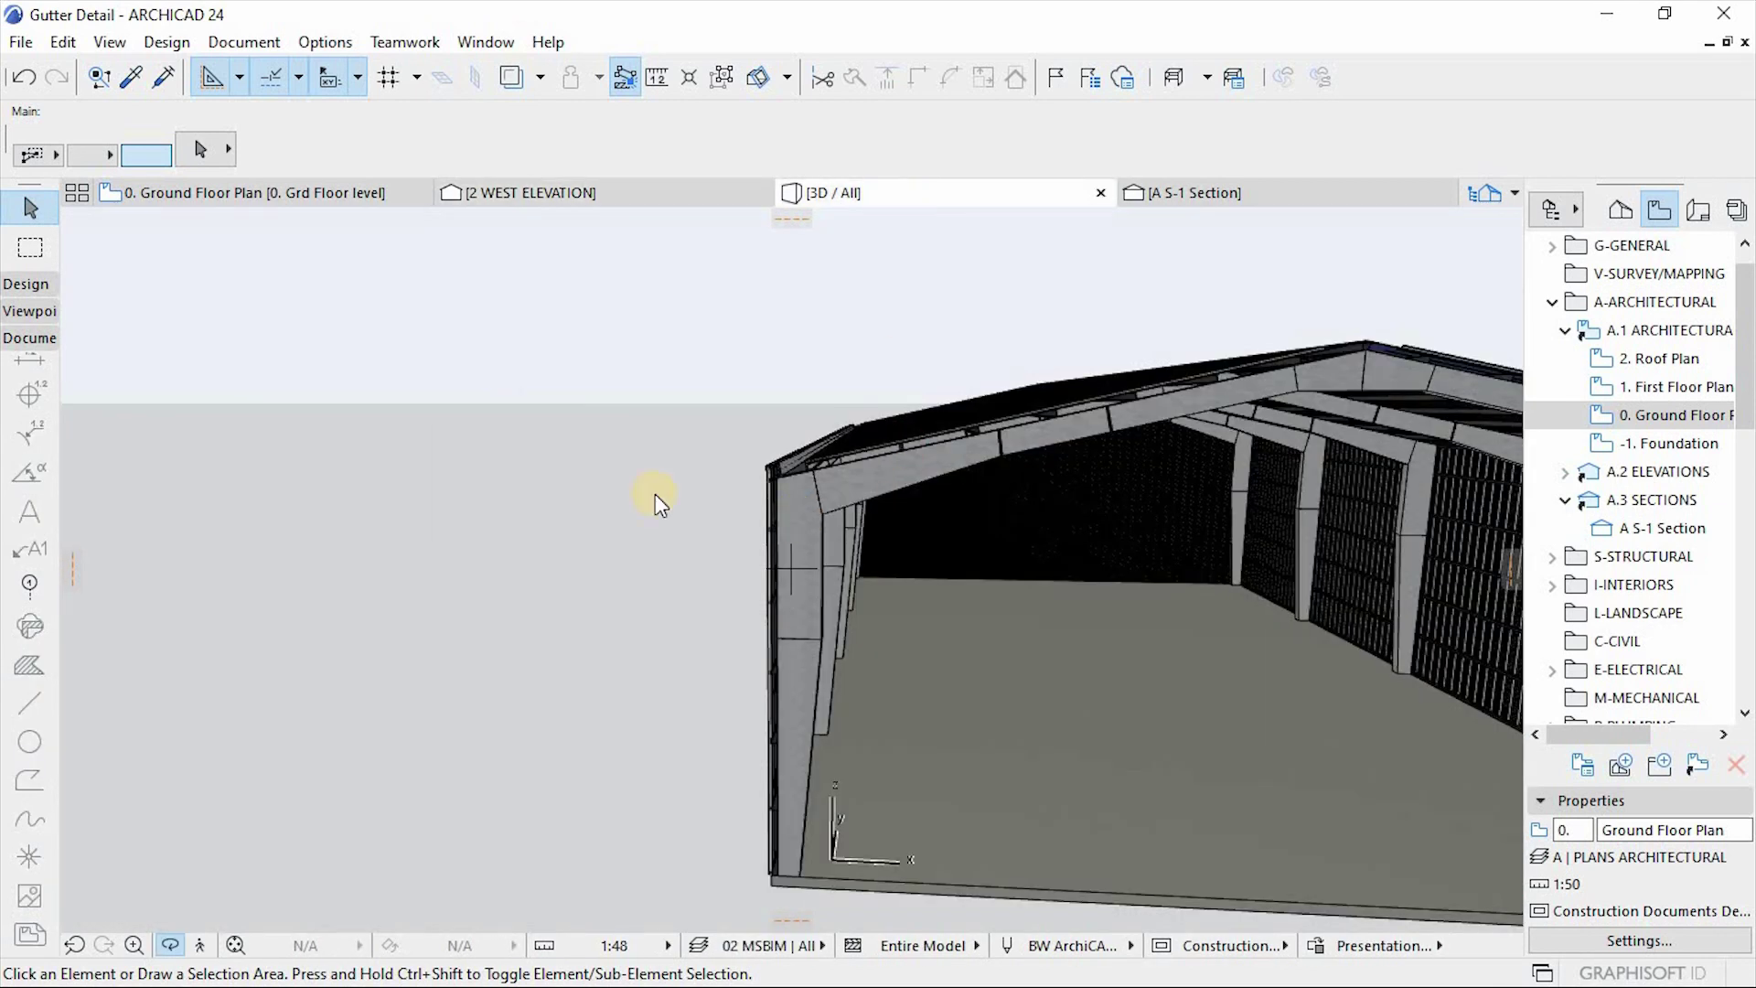
scroll(524, 495, "down", 3)
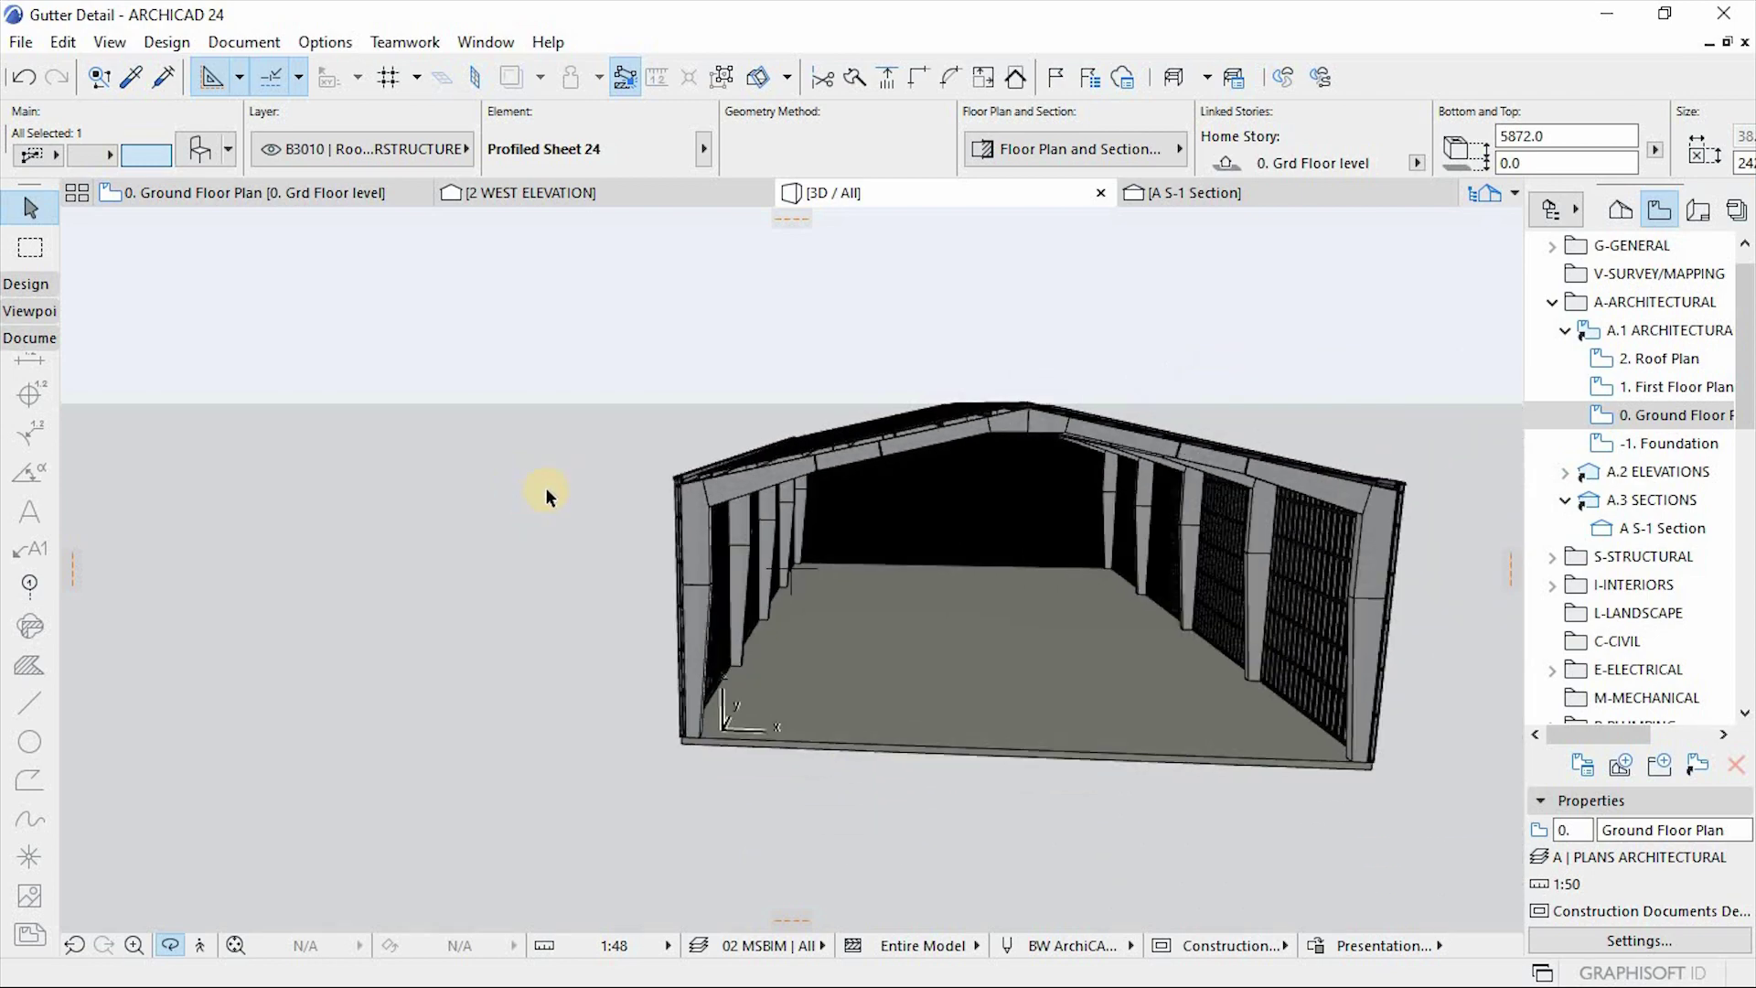
key("Escape")
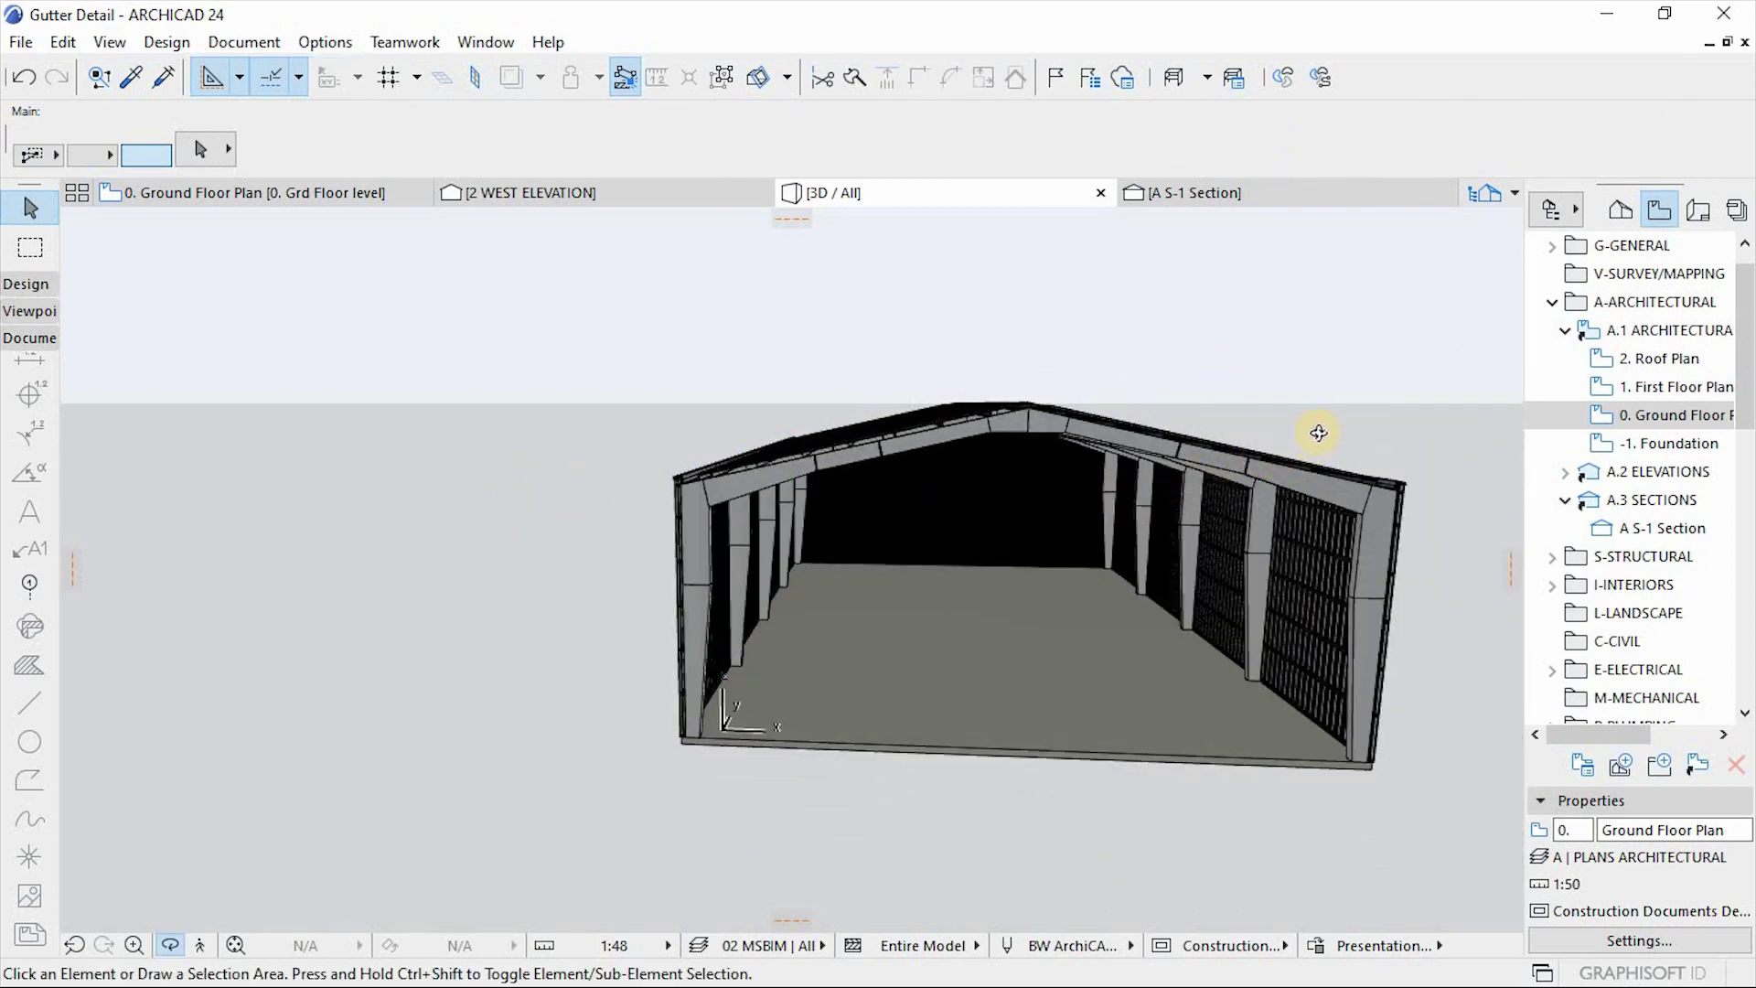
middle_click_drag(1318, 432, 444, 575, "shift")
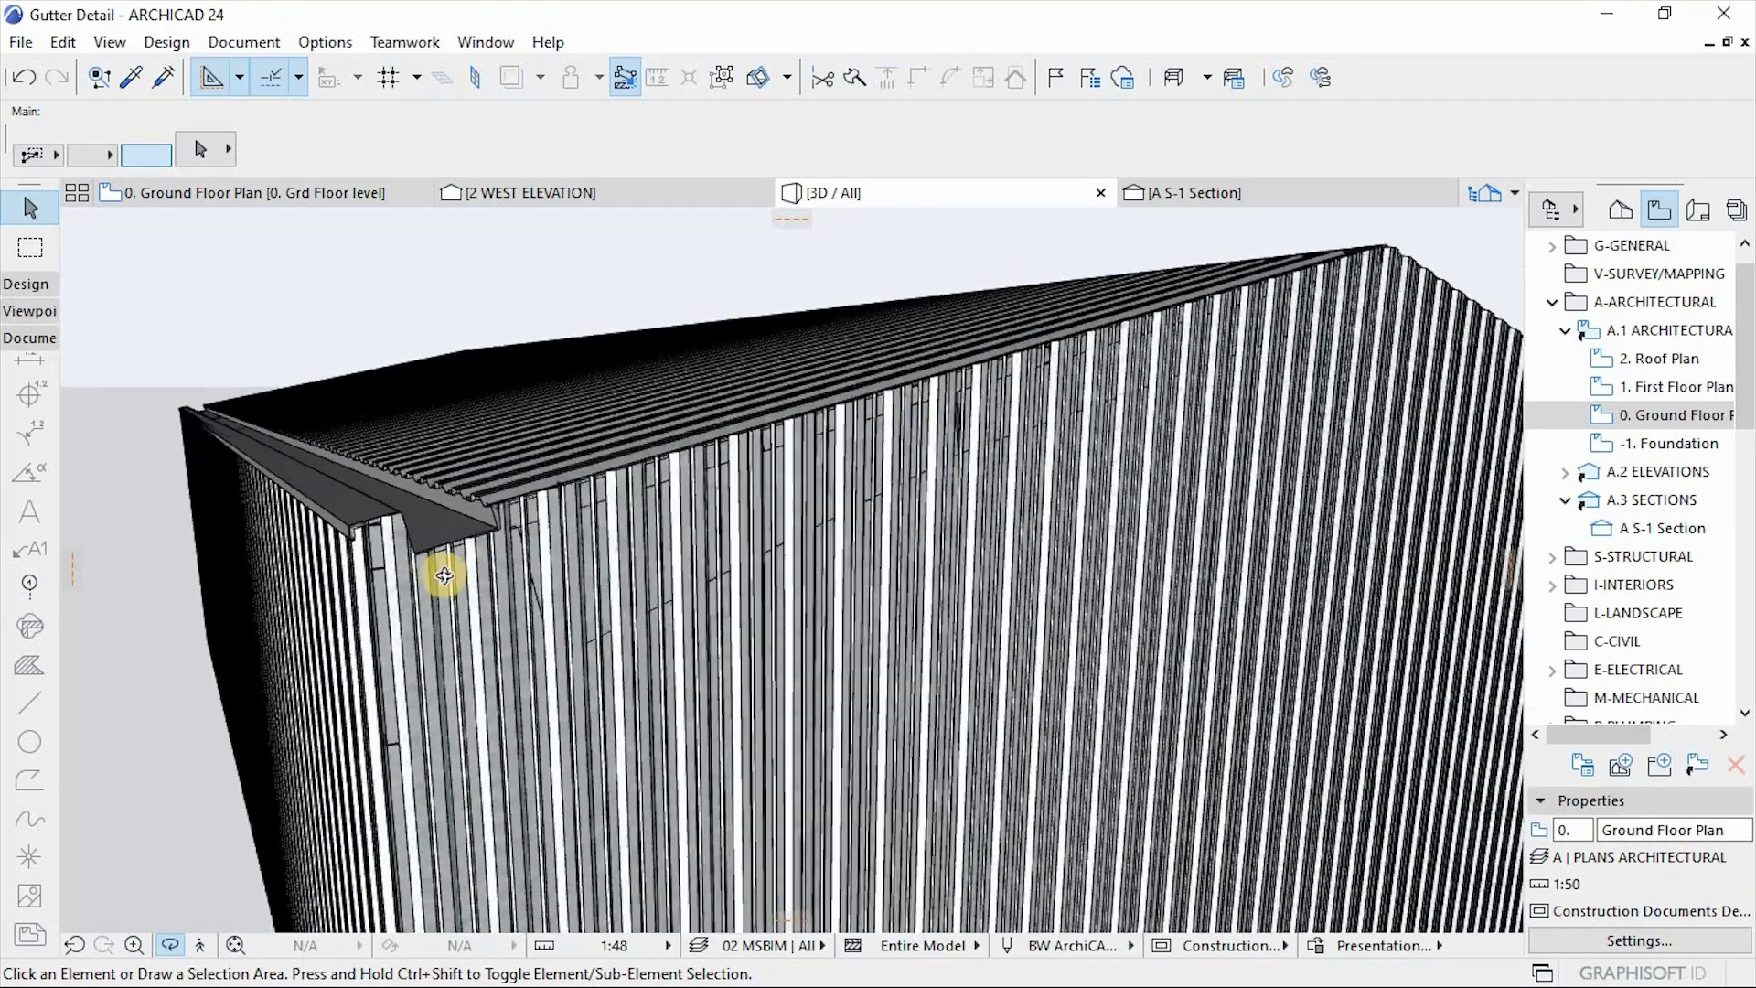
scroll(393, 549, "up", 3)
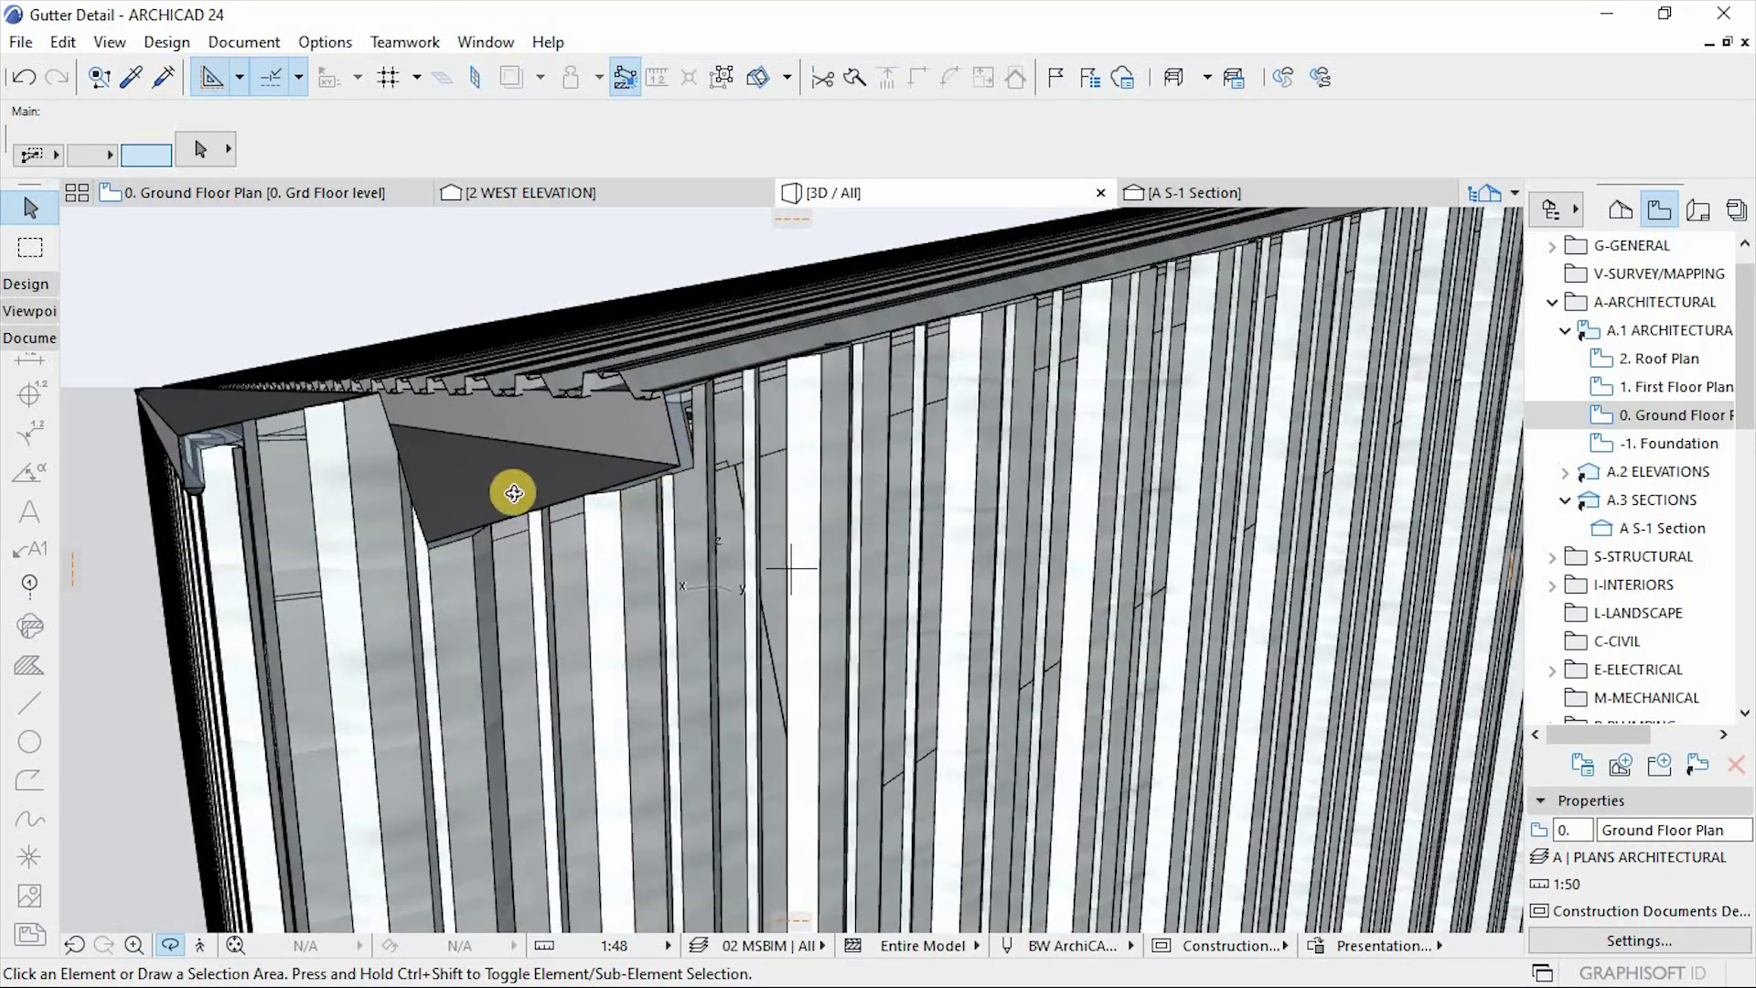
scroll(608, 398, "down", 2)
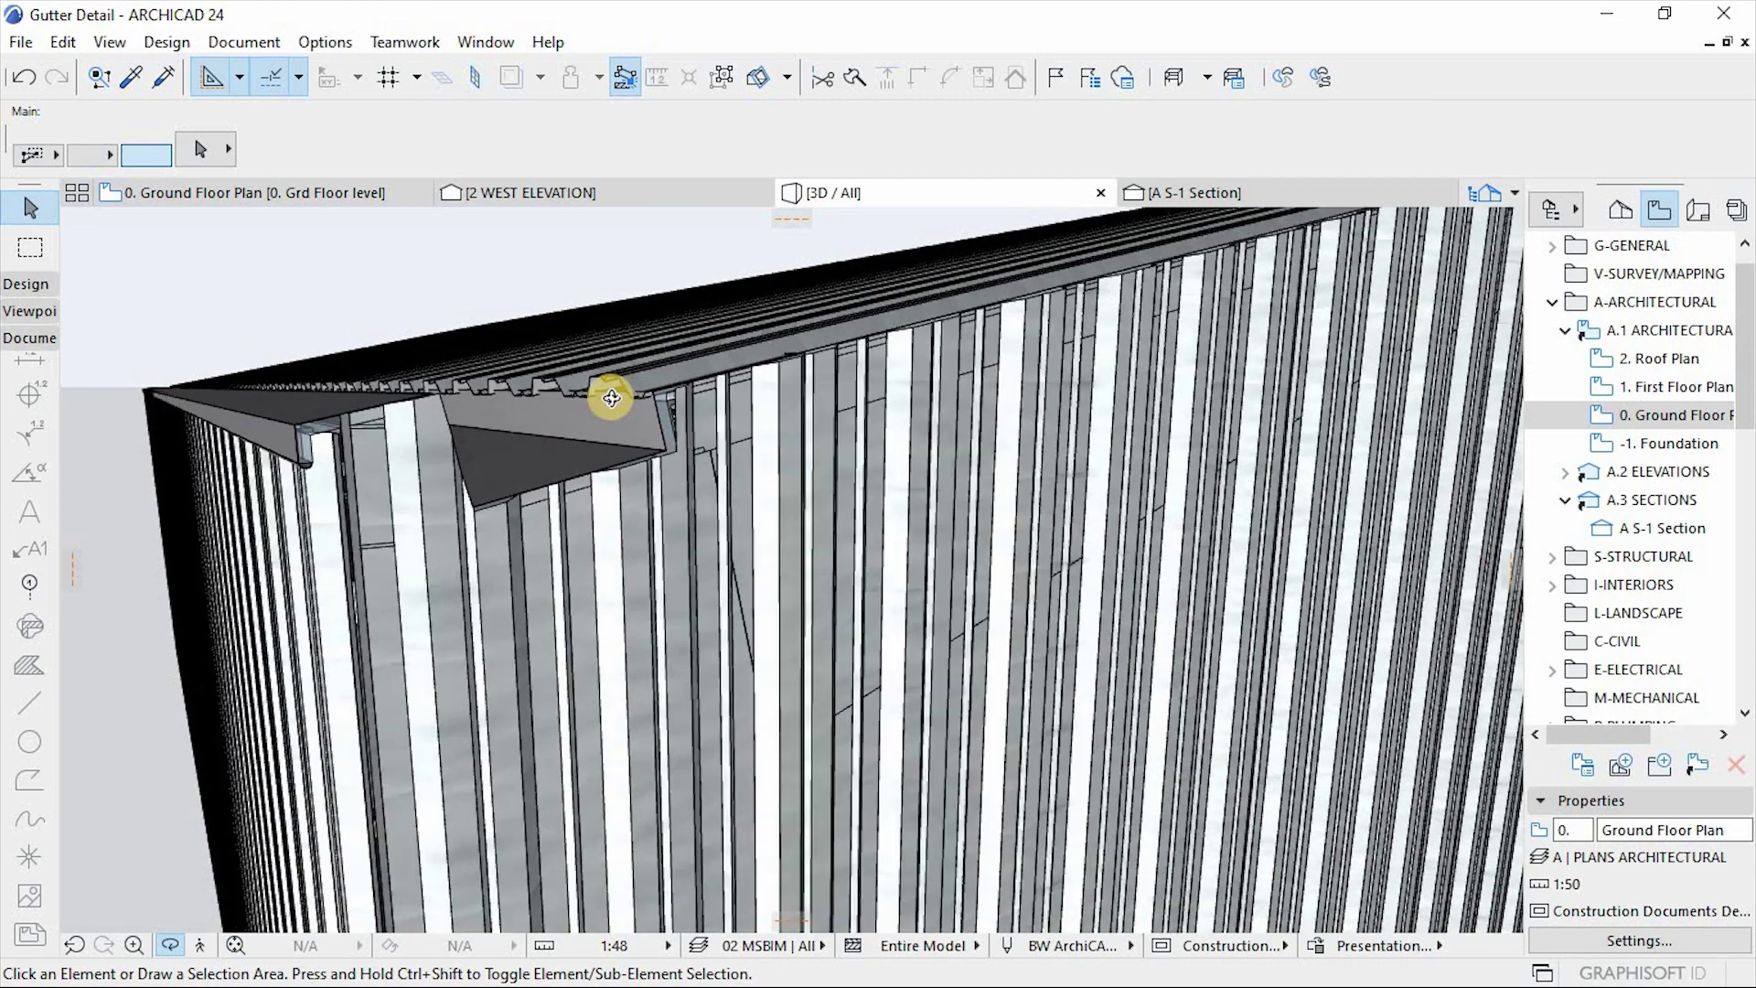
scroll(656, 575, "down", 1)
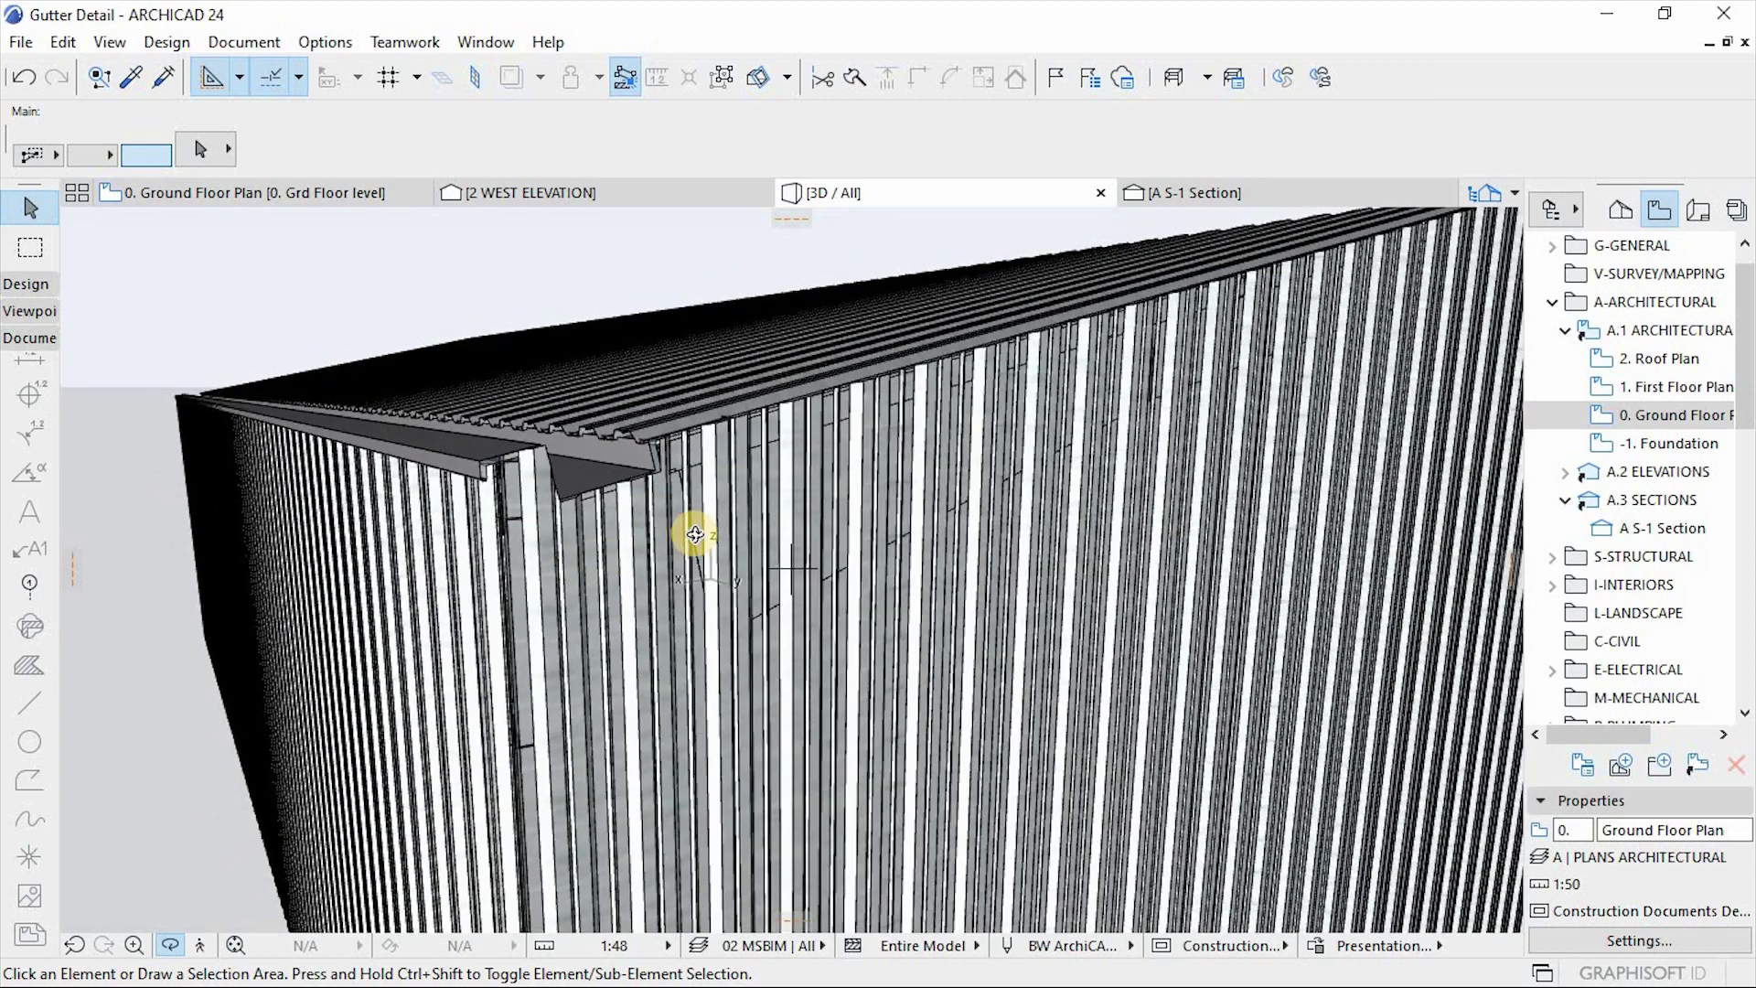
middle_click_drag(679, 520, 950, 521, "shift")
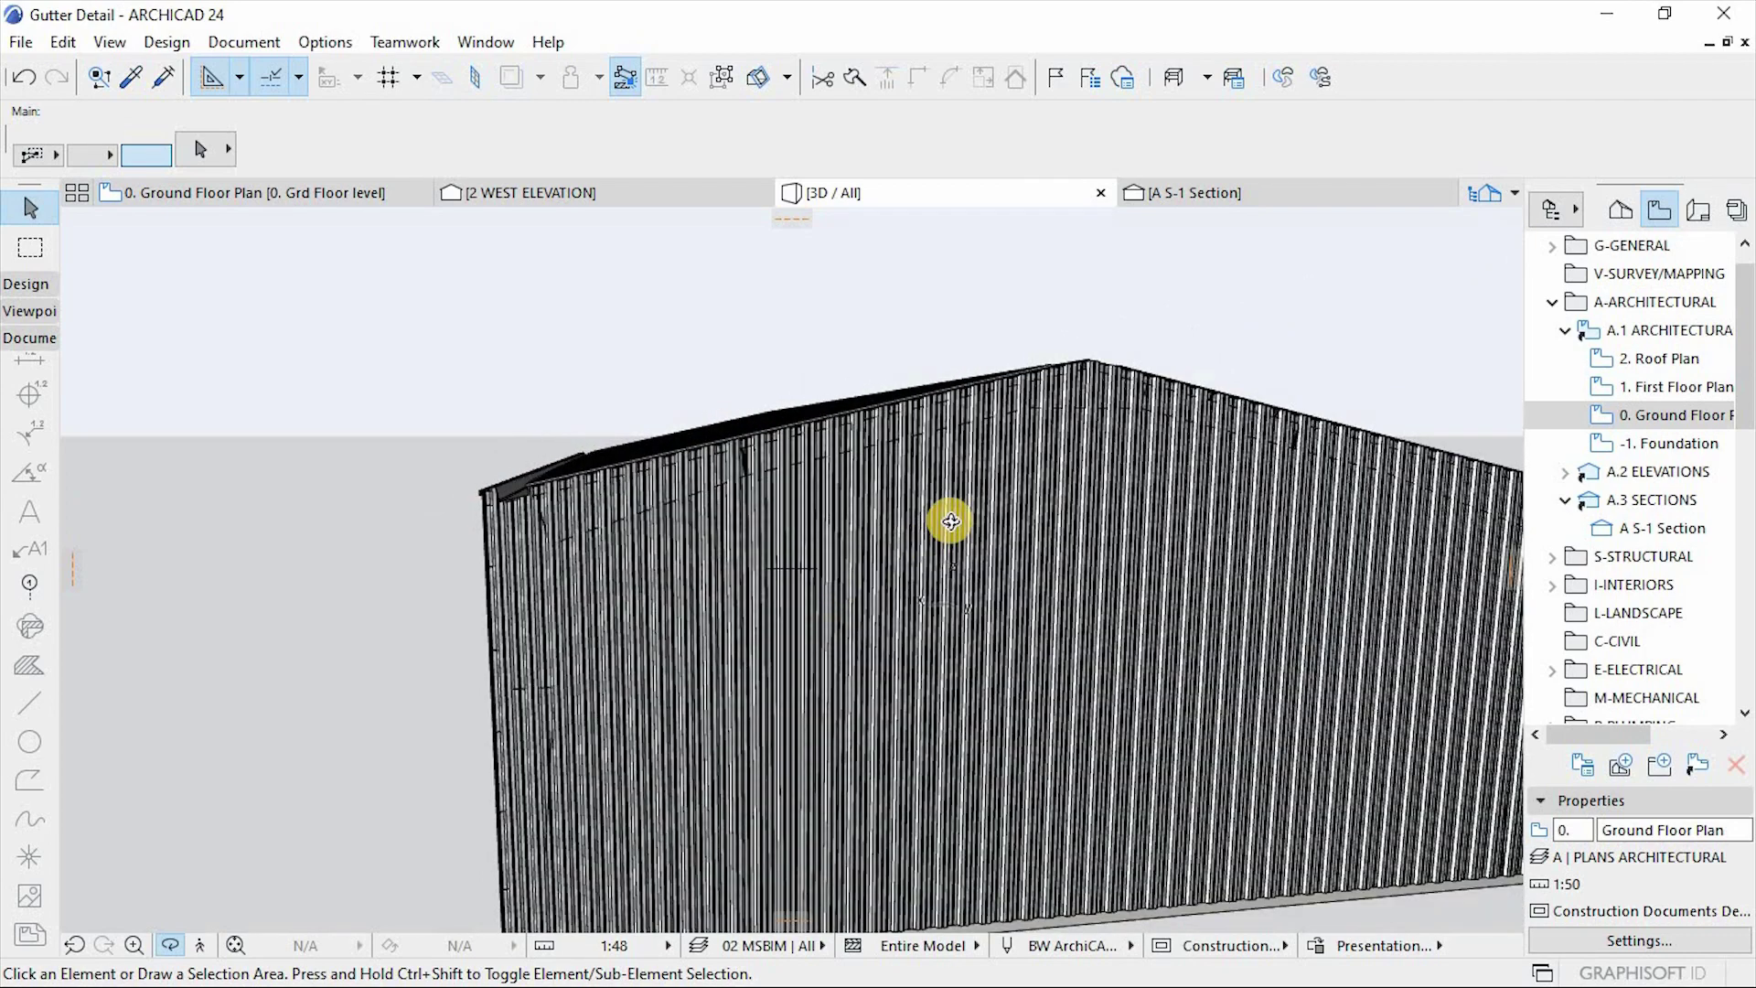
Step: Select the gable wall's Profiled Sheet 24 to check its extent against the roof slopes and gutter, and clear the selection
left_click(1023, 492)
scroll(611, 446, "up", 2)
scroll(681, 494, "down", 4)
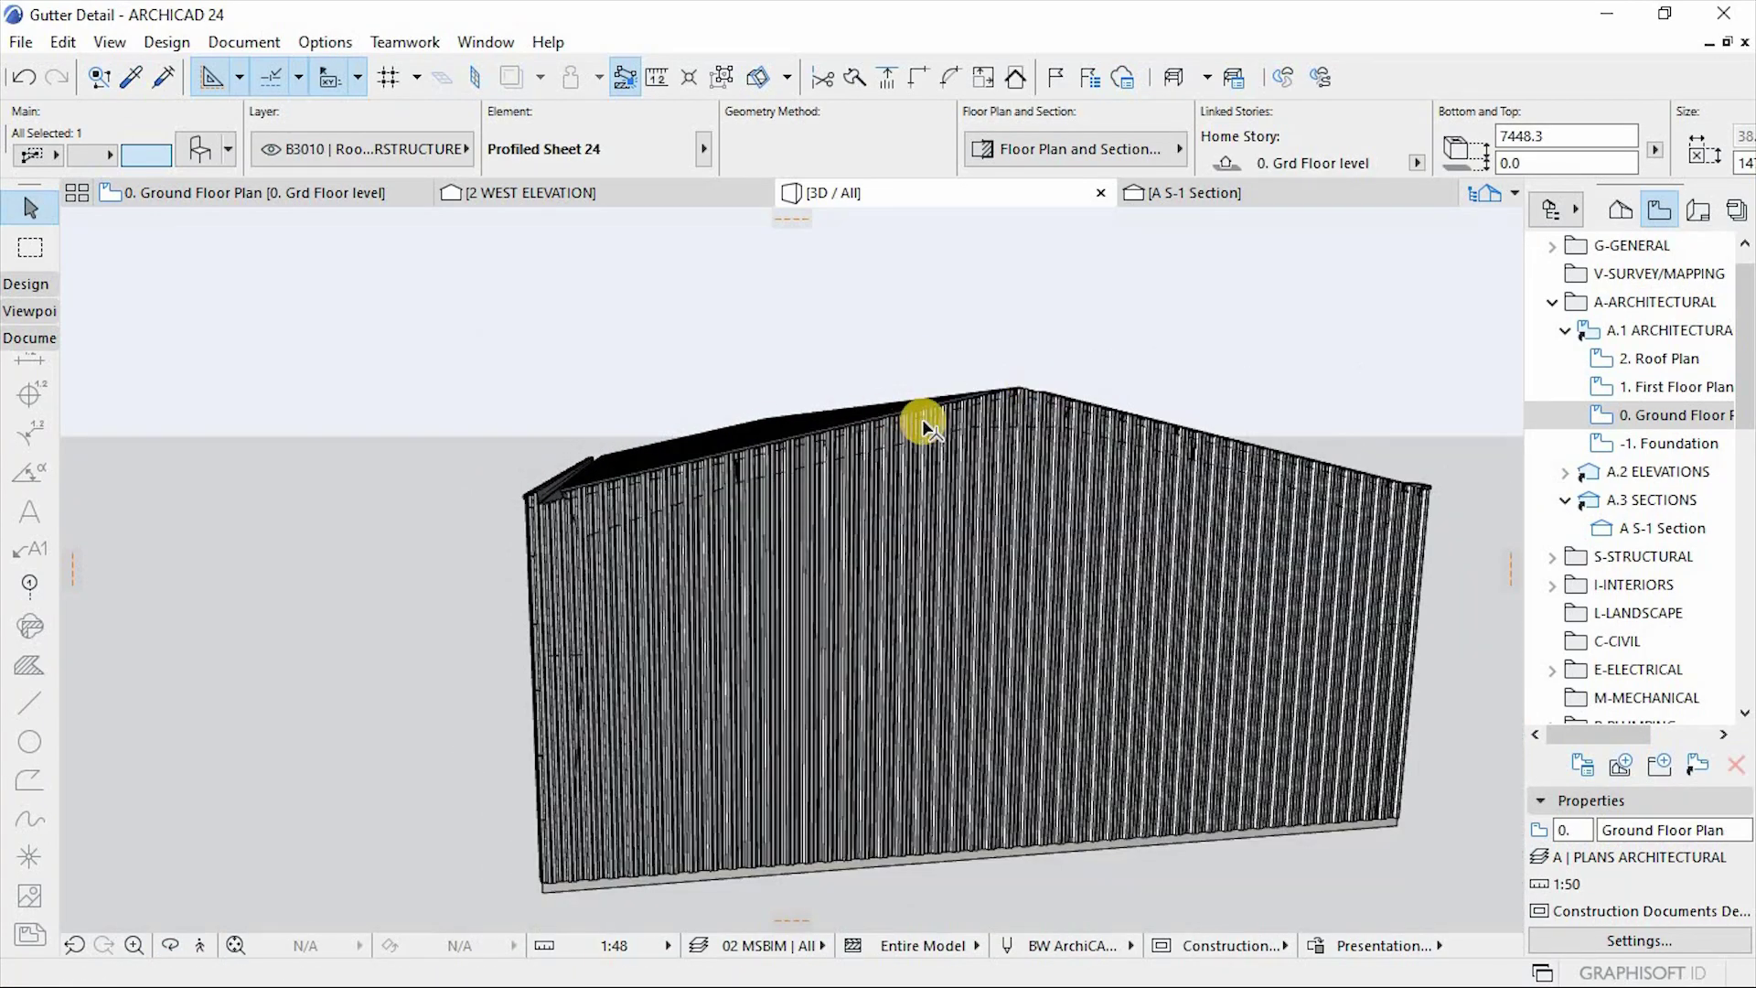
scroll(922, 419, "up", 2)
middle_click_drag(1009, 448, 470, 442, "shift")
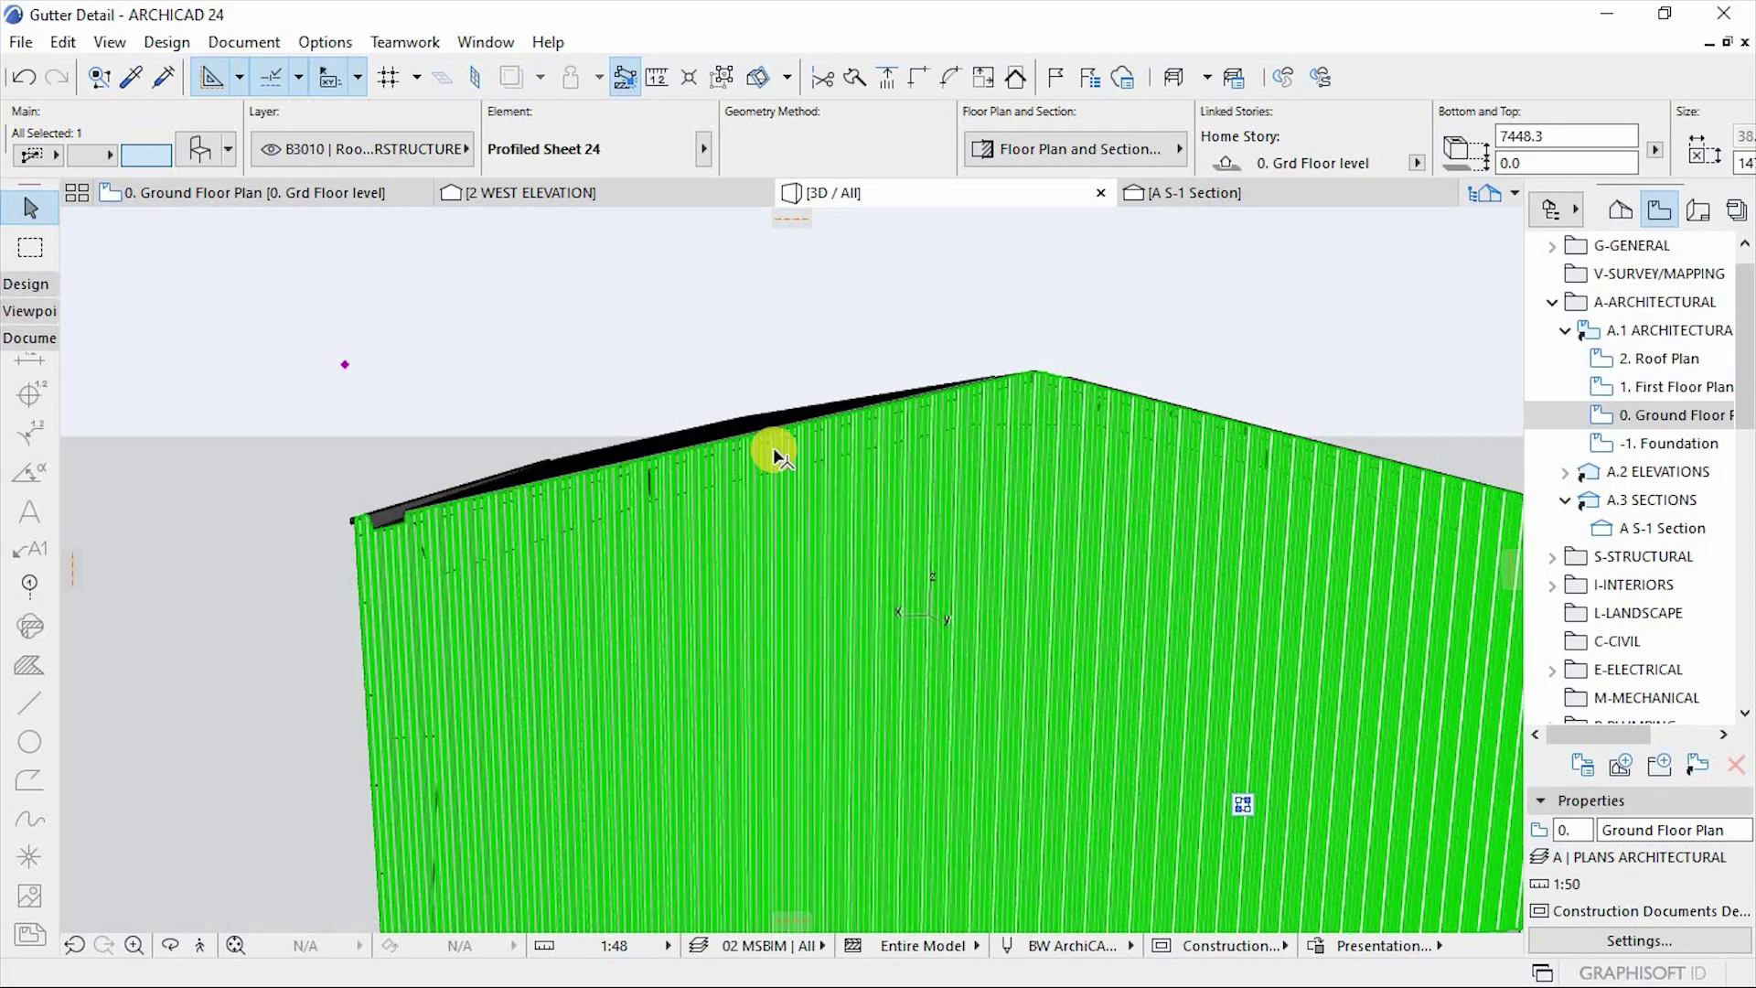
left_click(408, 518)
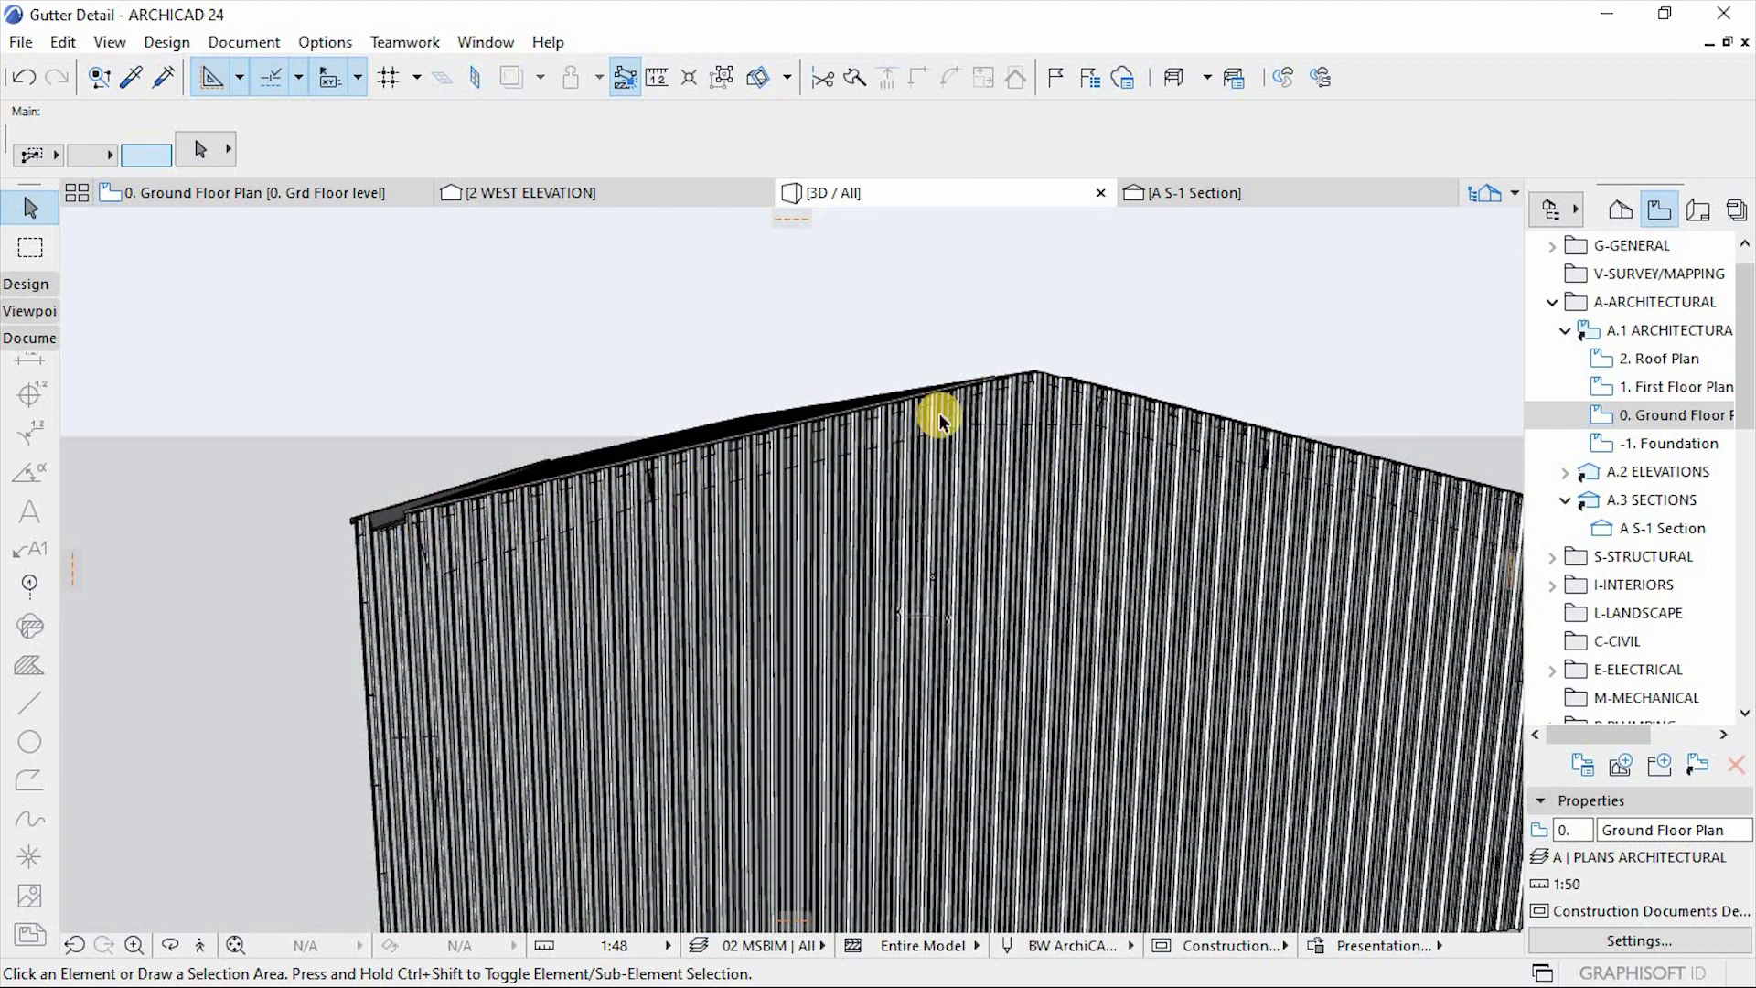
scroll(644, 475, "down", 3)
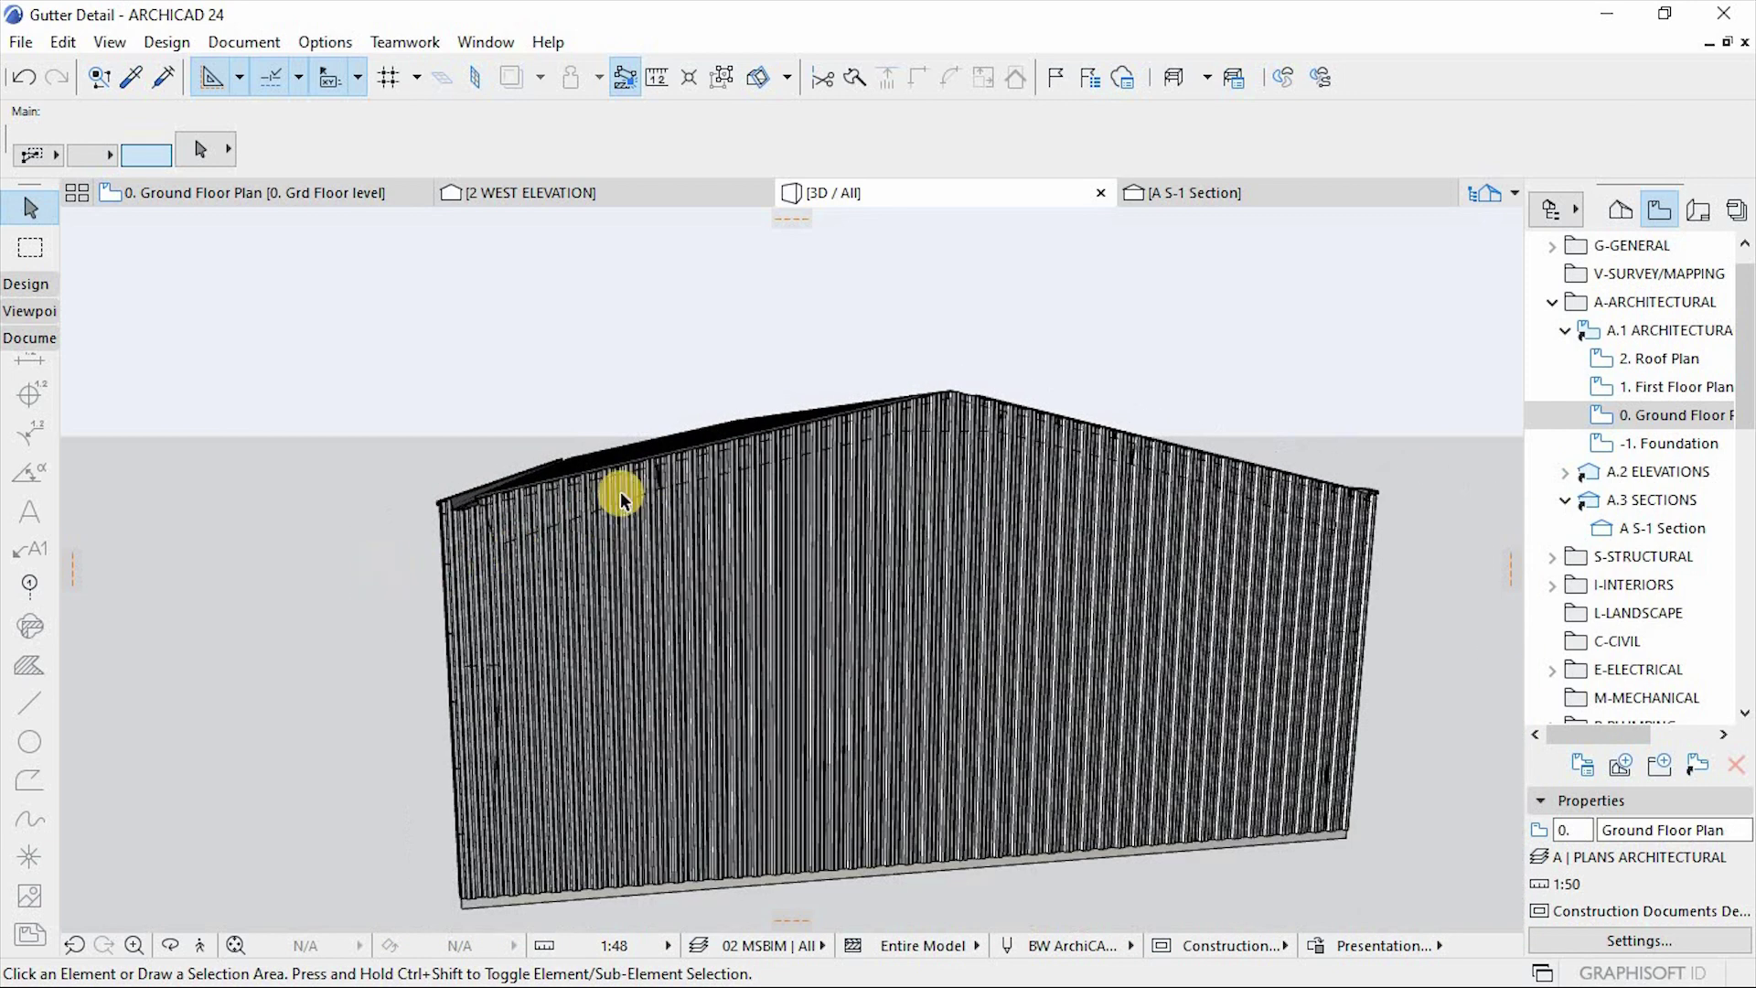
scroll(925, 442, "up", 2)
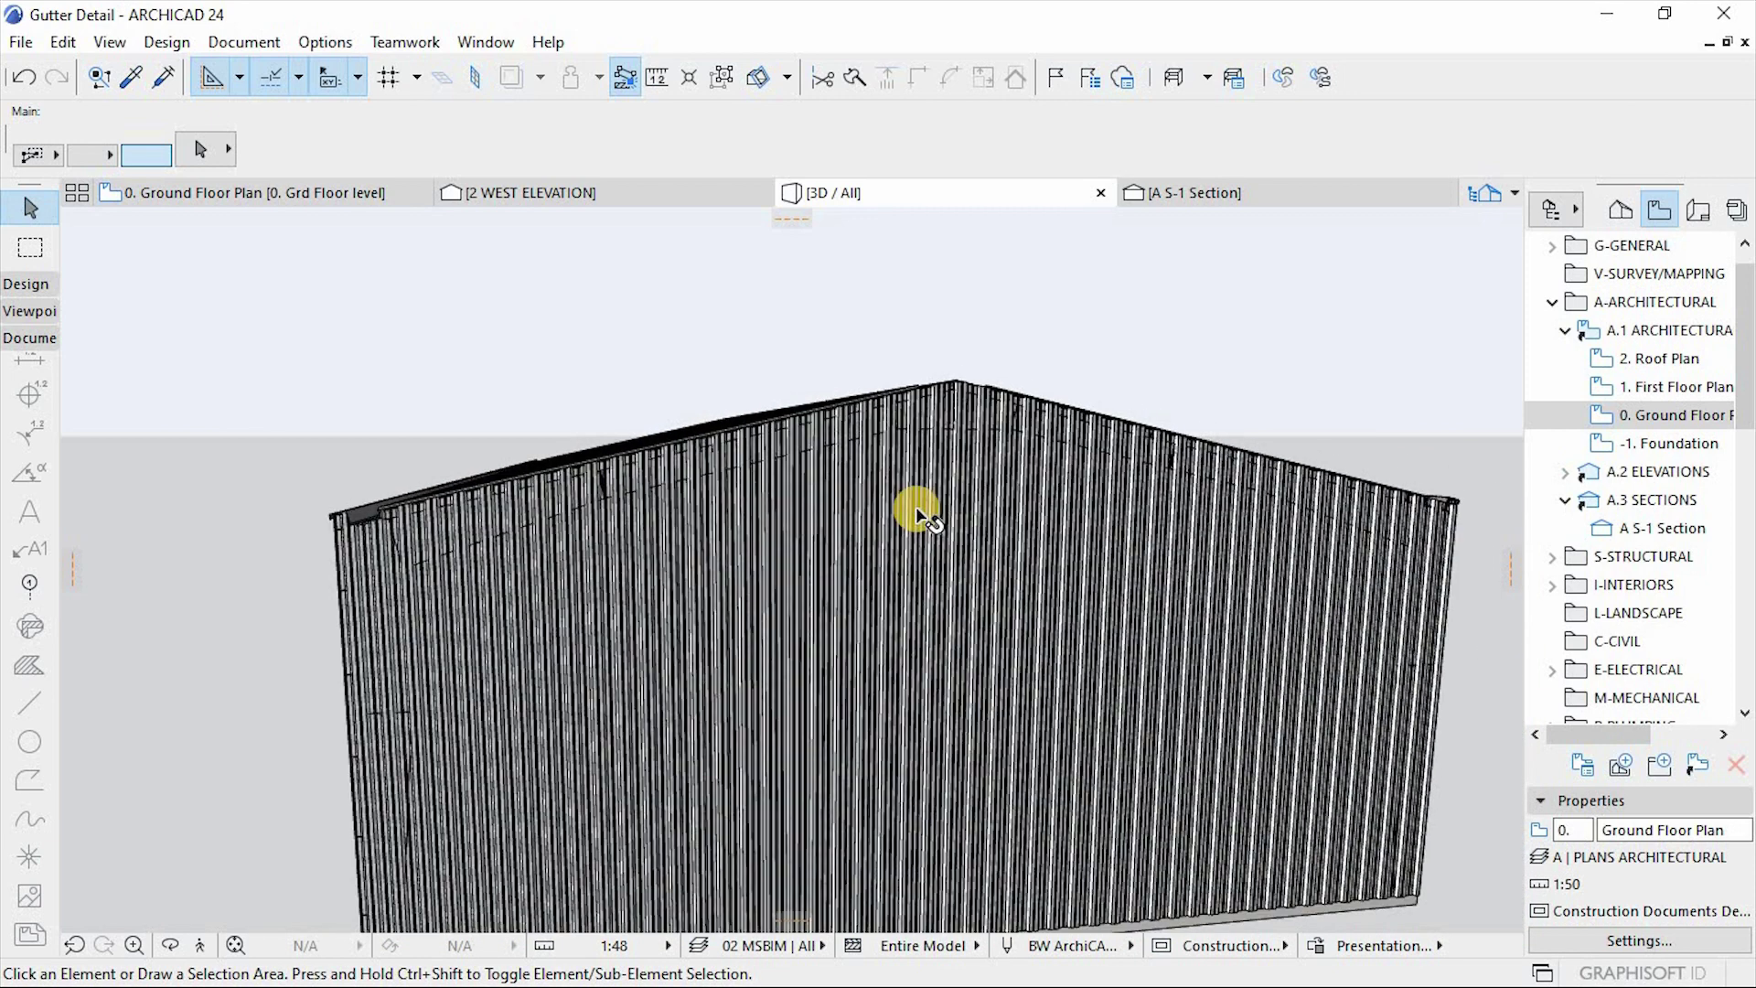
Step: Remove the upward solid element subtraction from the gable wall's Profiled Sheet 24 and clear the selection
left_click(911, 507)
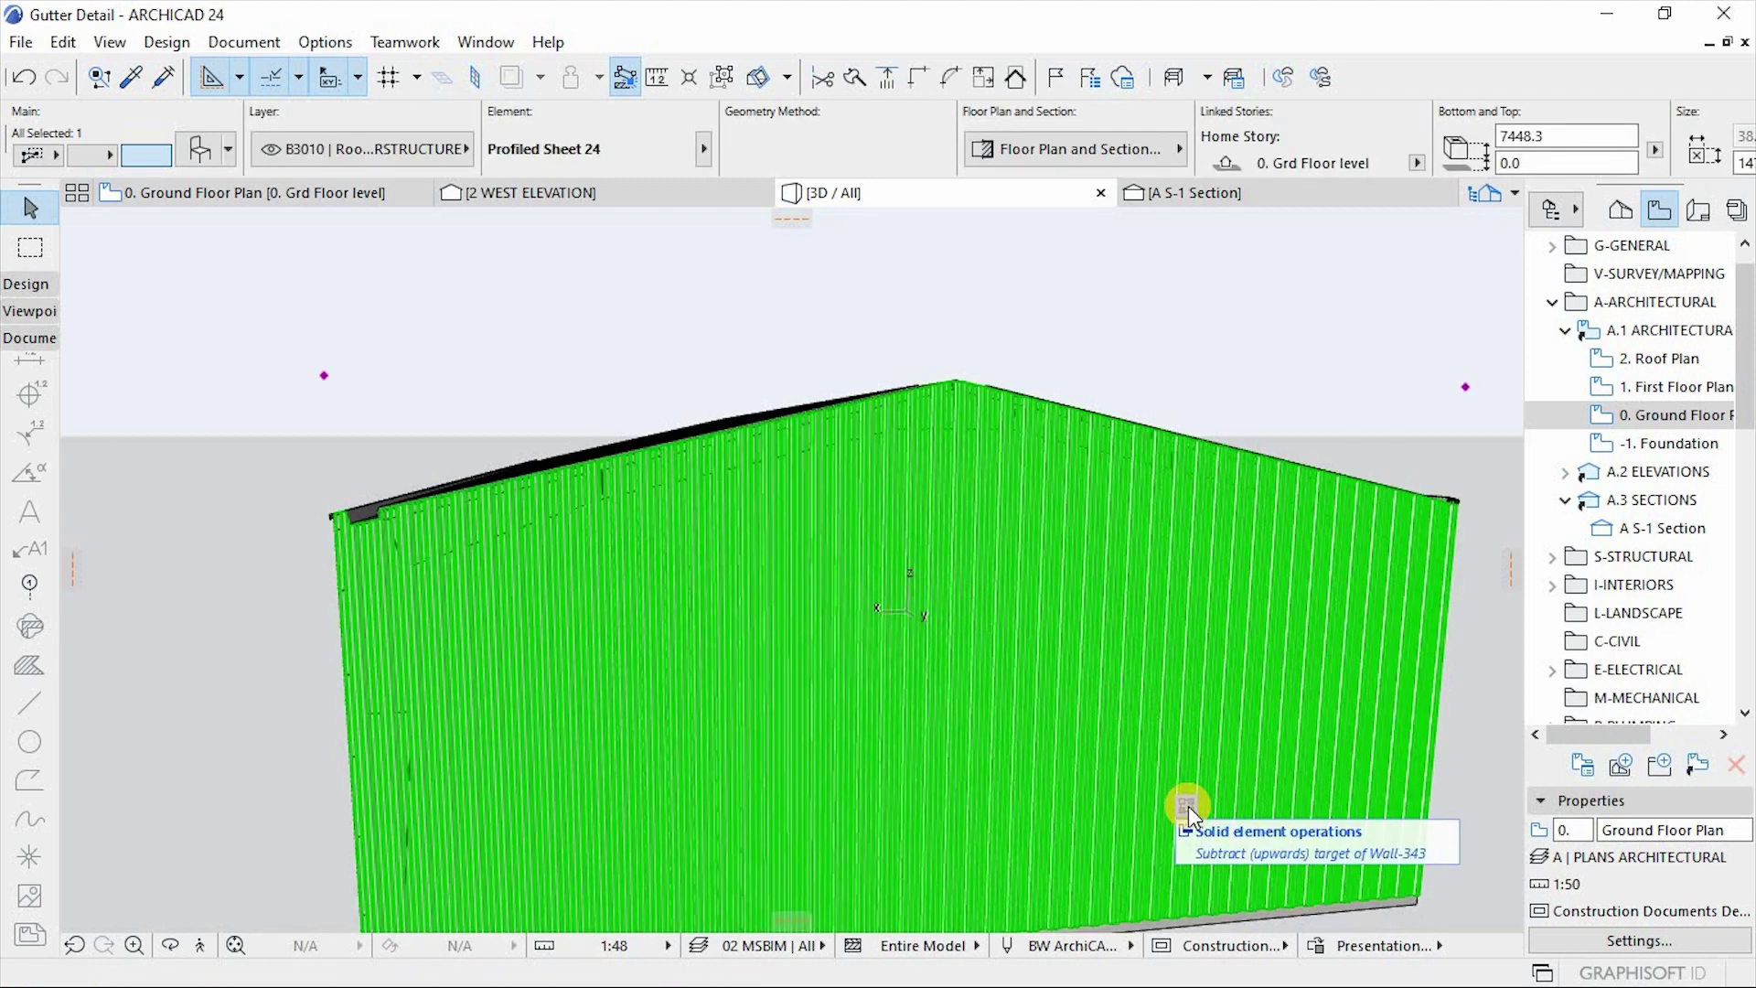
left_click(1446, 833)
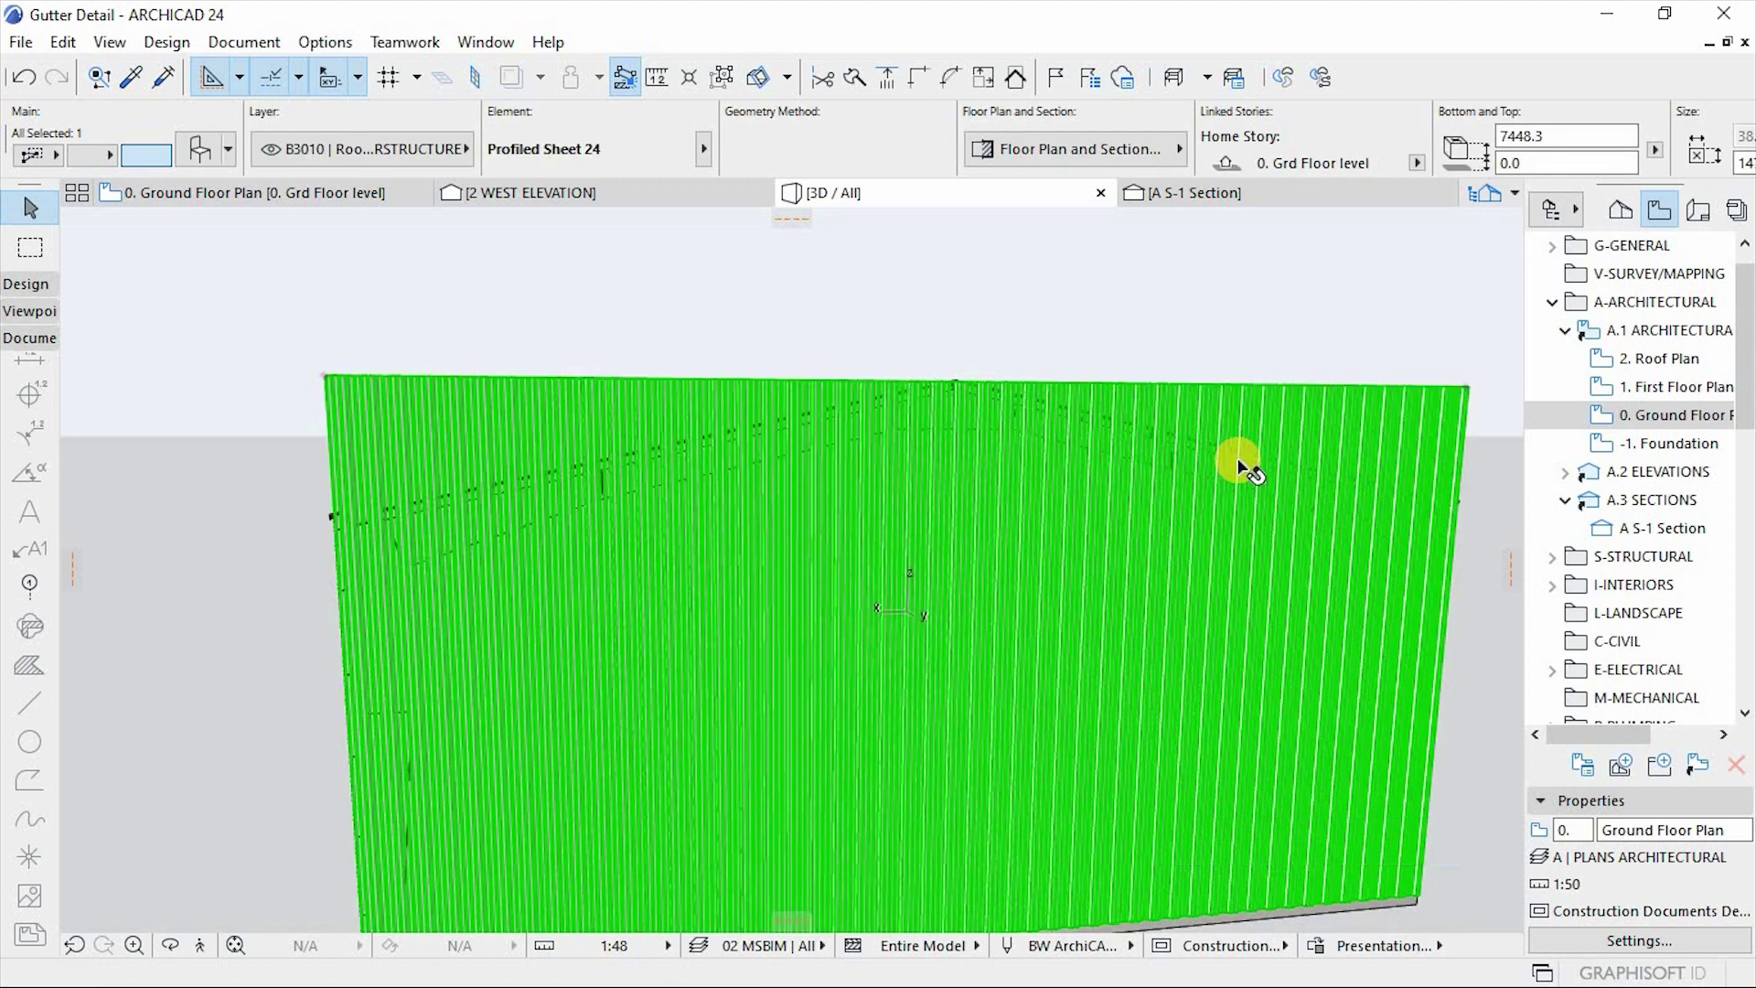
left_click(979, 357)
left_click(978, 357)
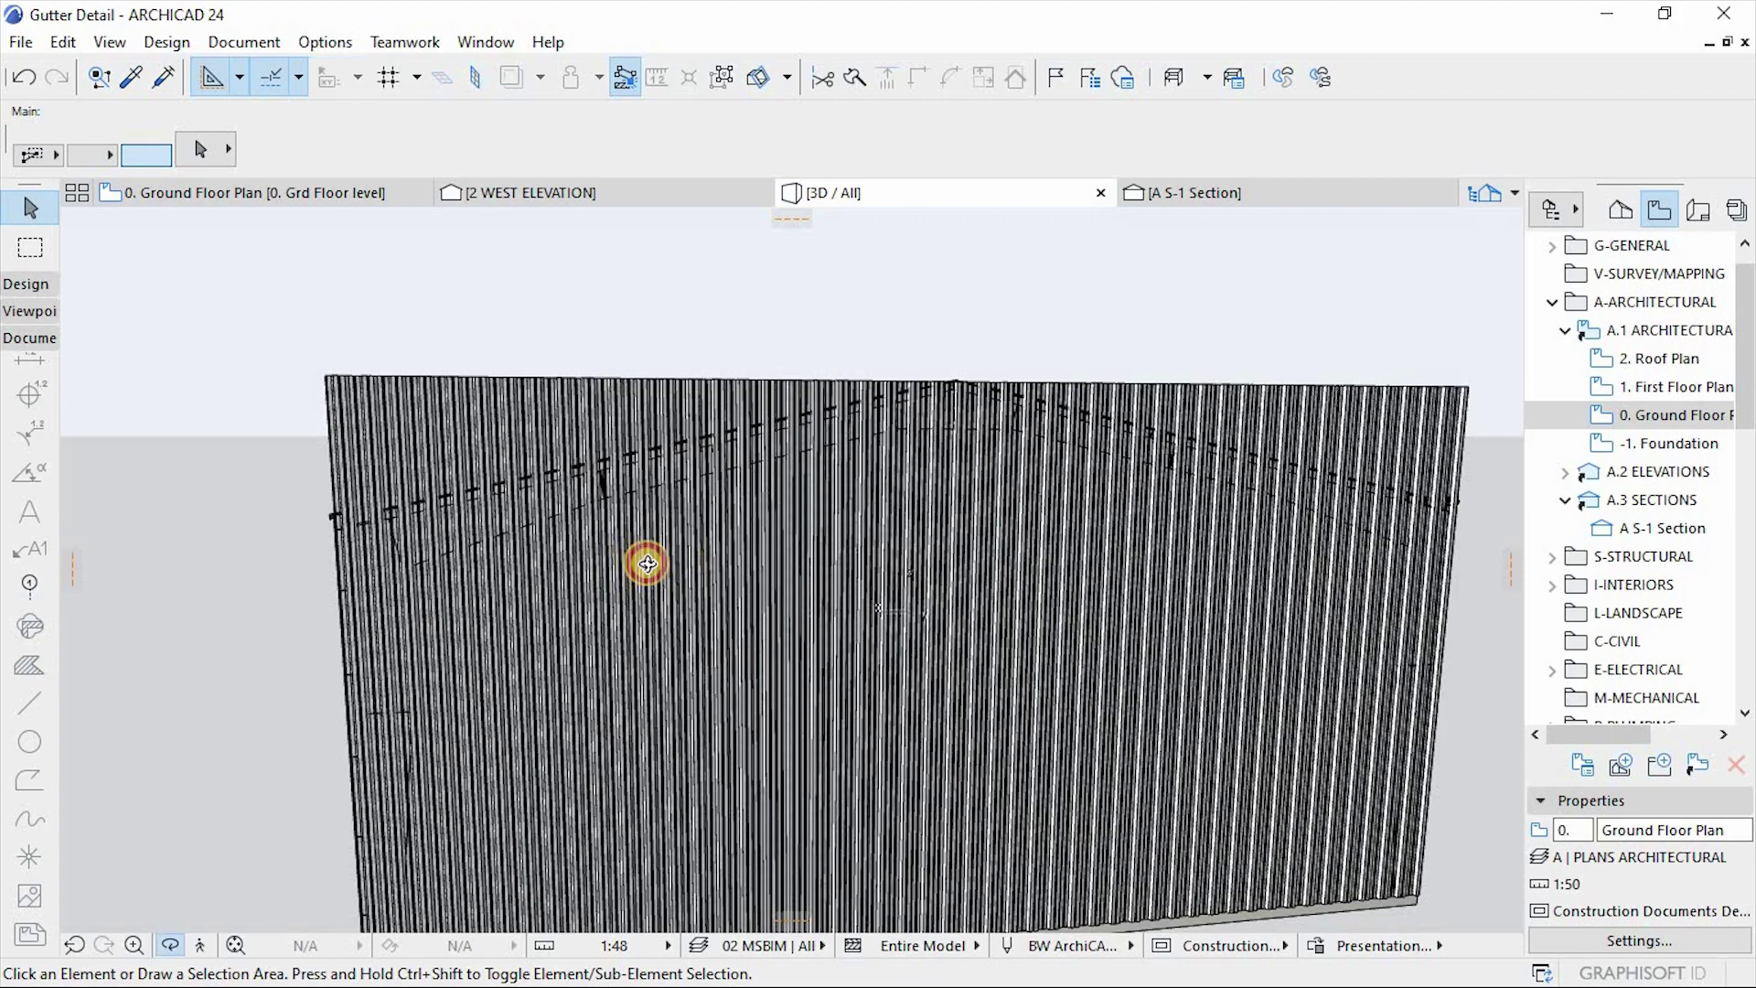
Step: Turn on the Hidden layer to show the cutting shell above the gable wall in the 3D view
middle_click_drag(646, 560, 1000, 653, "shift")
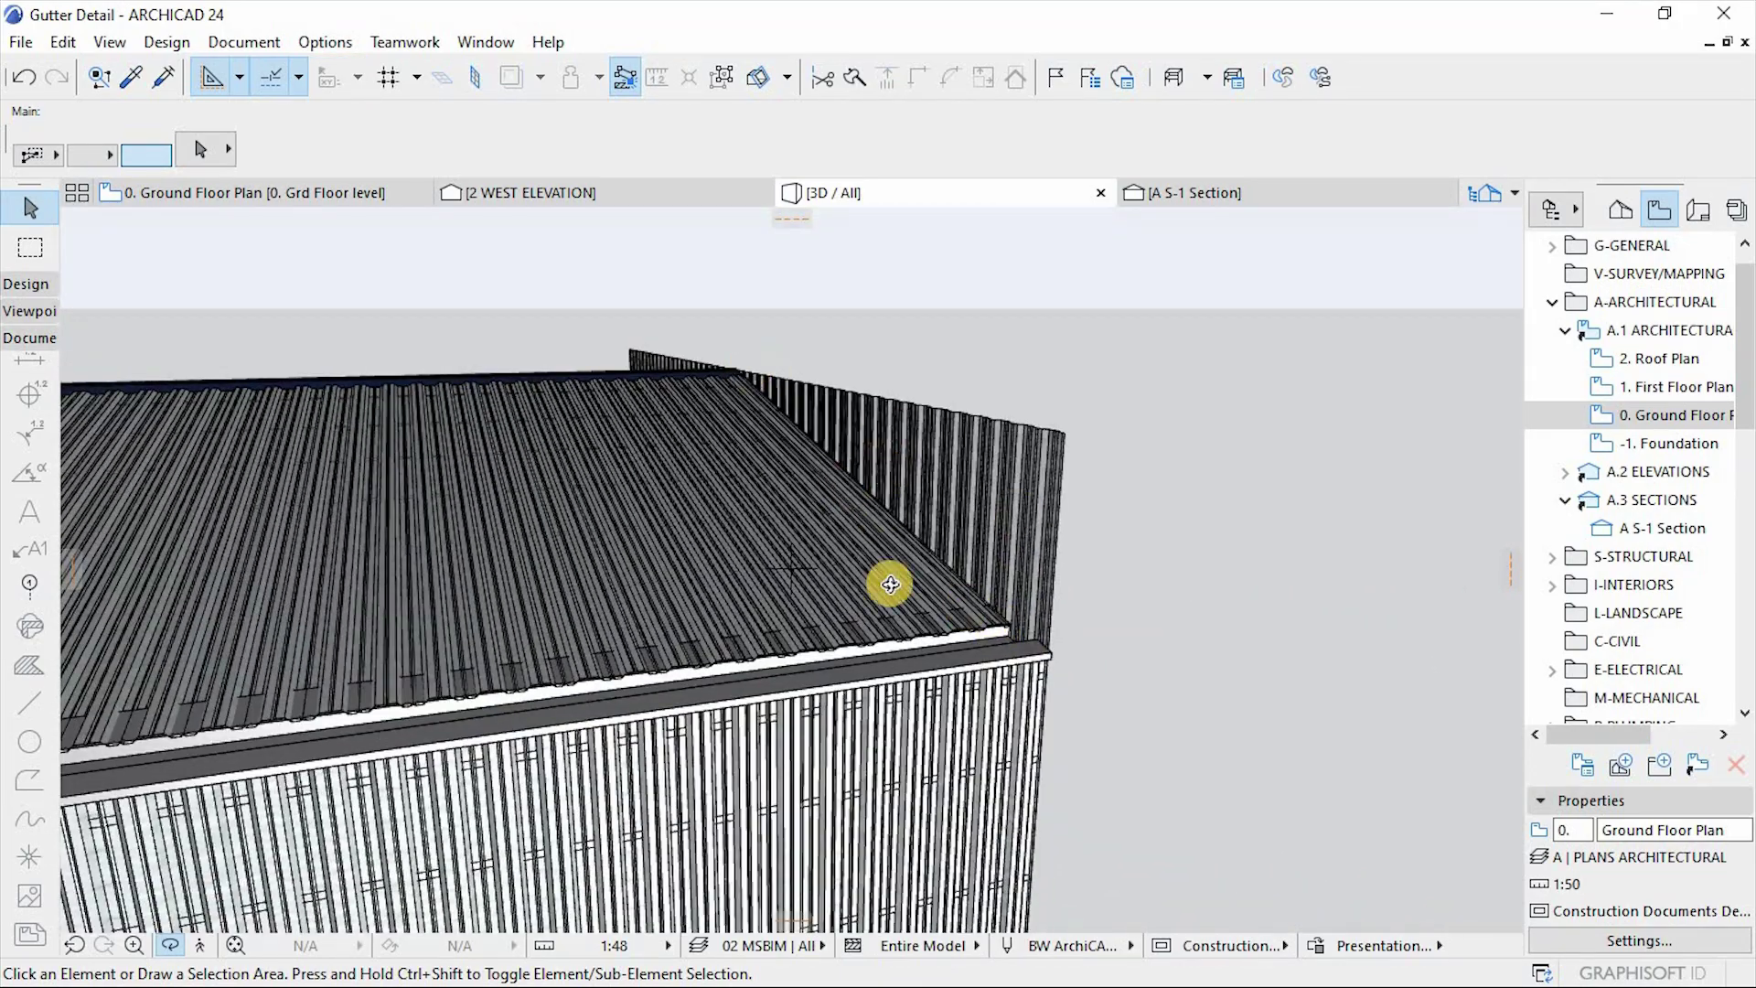
middle_click_drag(989, 576, 804, 470, "shift")
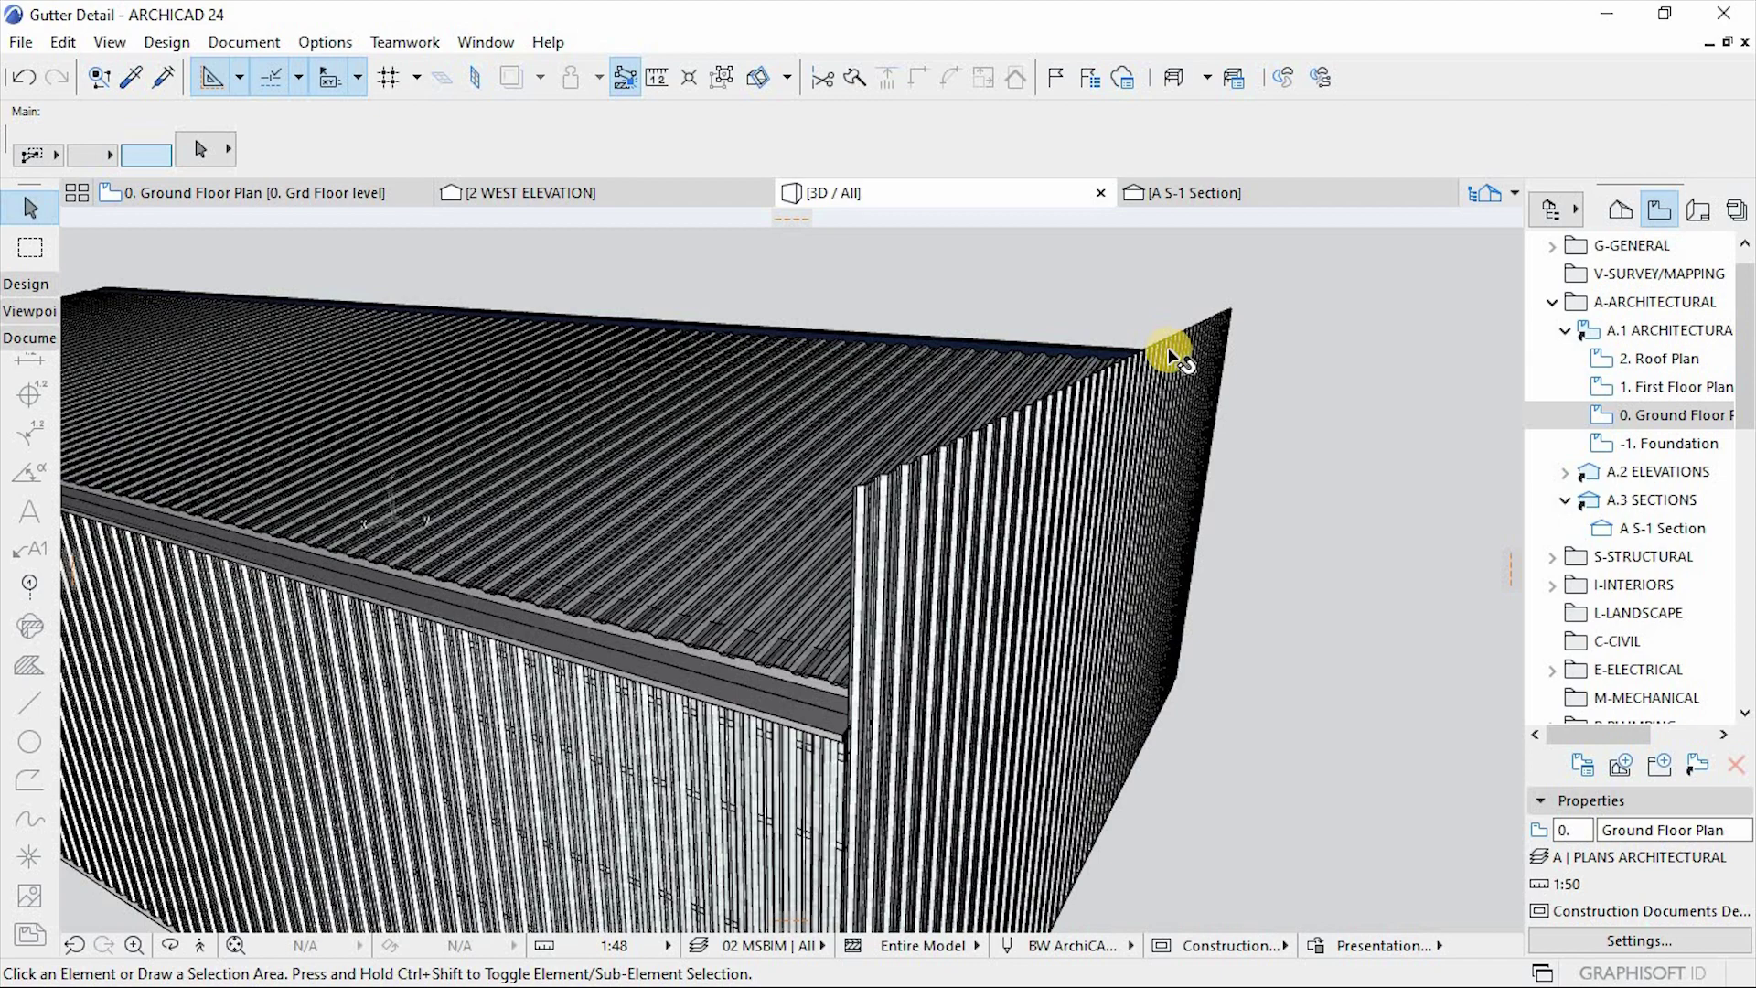
scroll(1210, 448, "down", 3)
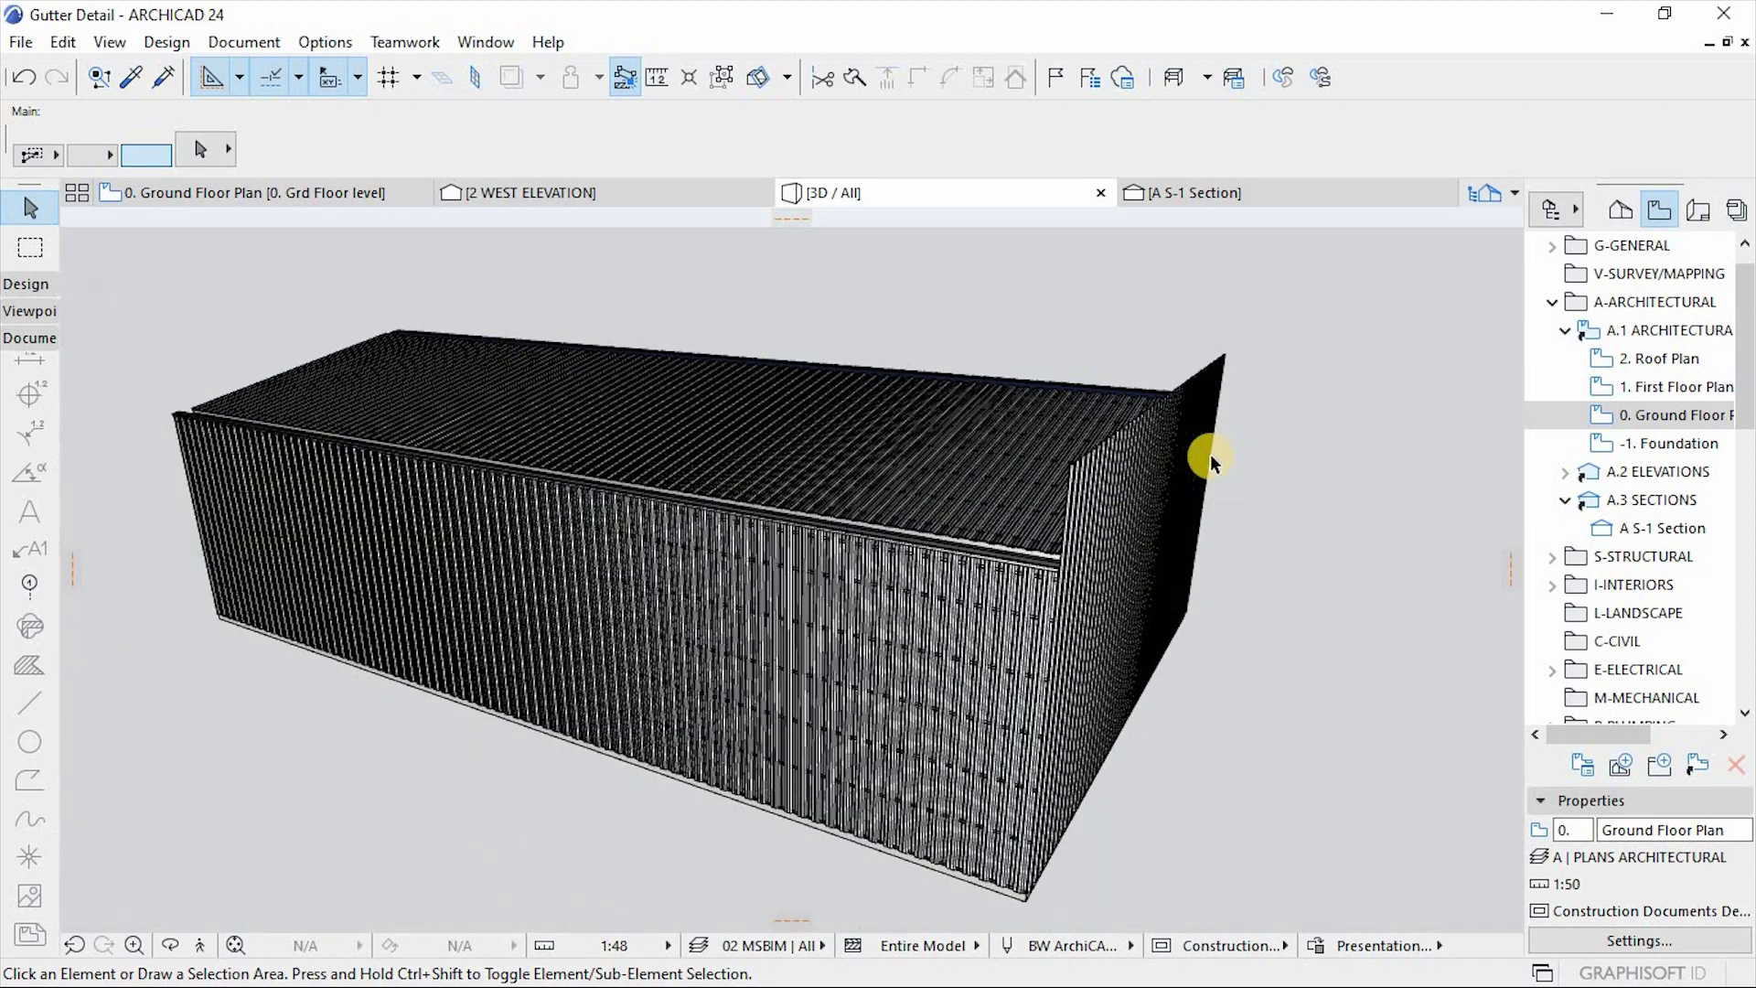
mouse_move(1164, 502)
middle_mouse_down("shift")
mouse_move(1161, 439)
mouse_move(1277, 447)
mouse_move(1164, 511)
mouse_move(1089, 592)
mouse_move(1144, 487)
middle_mouse_up("shift")
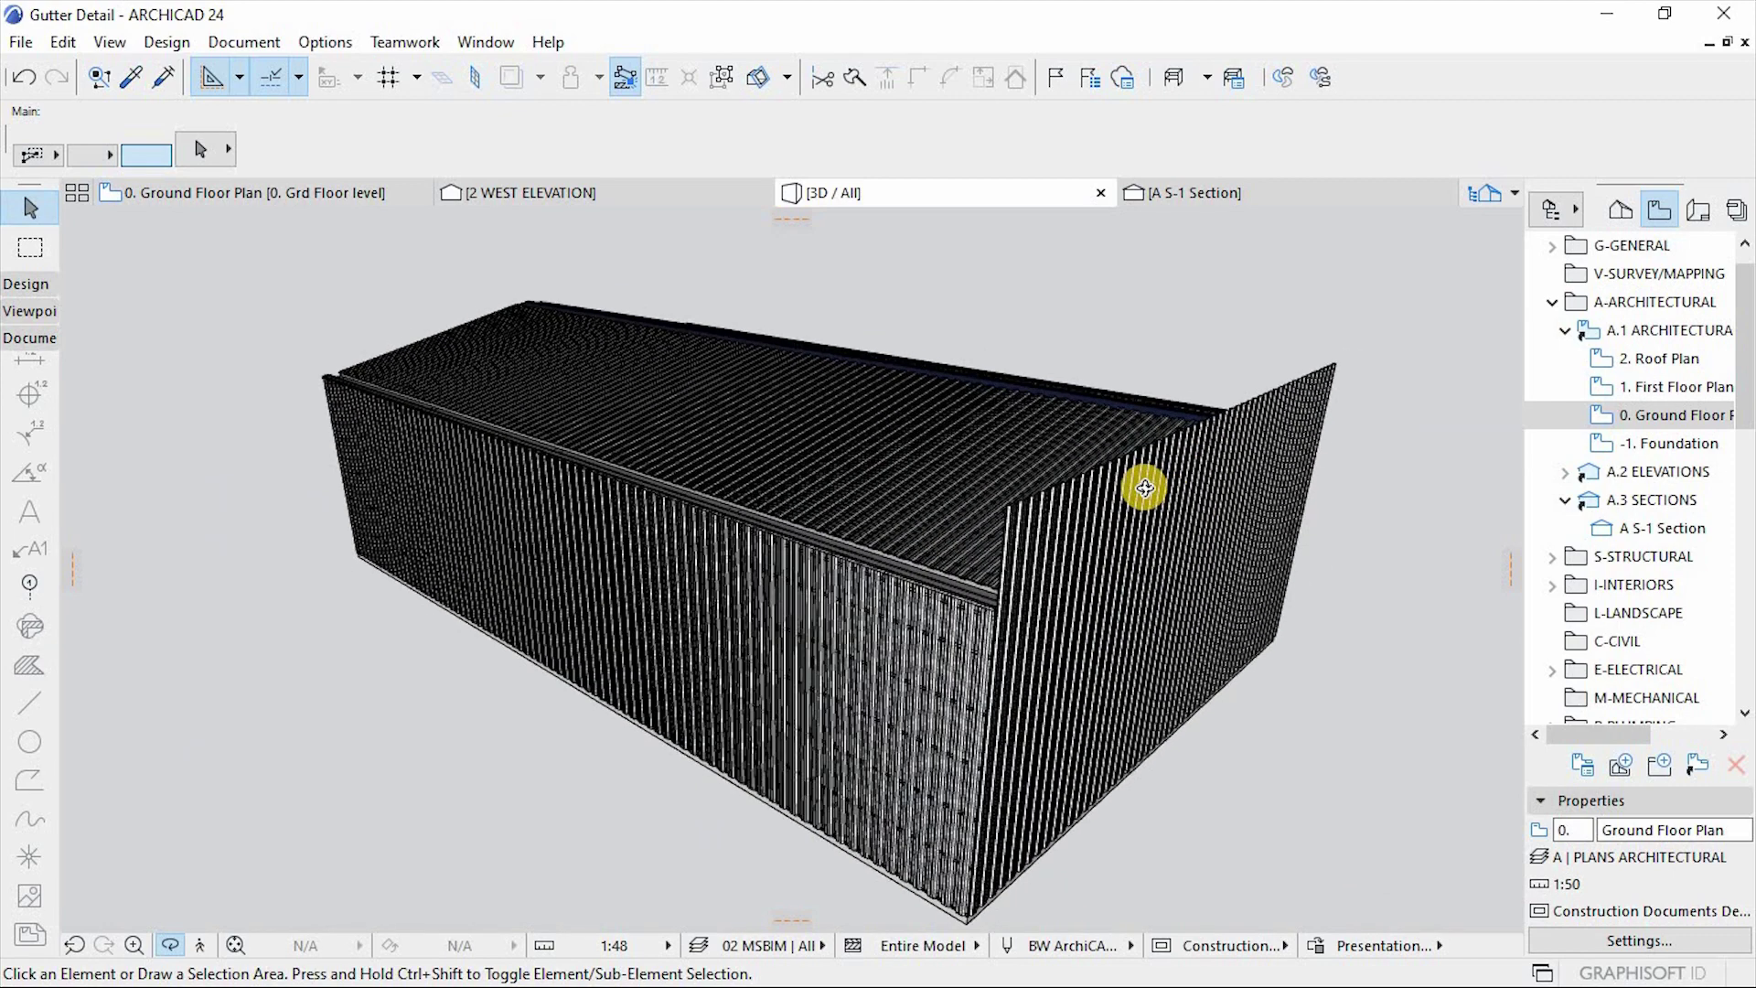
scroll(1144, 487, "up", 2)
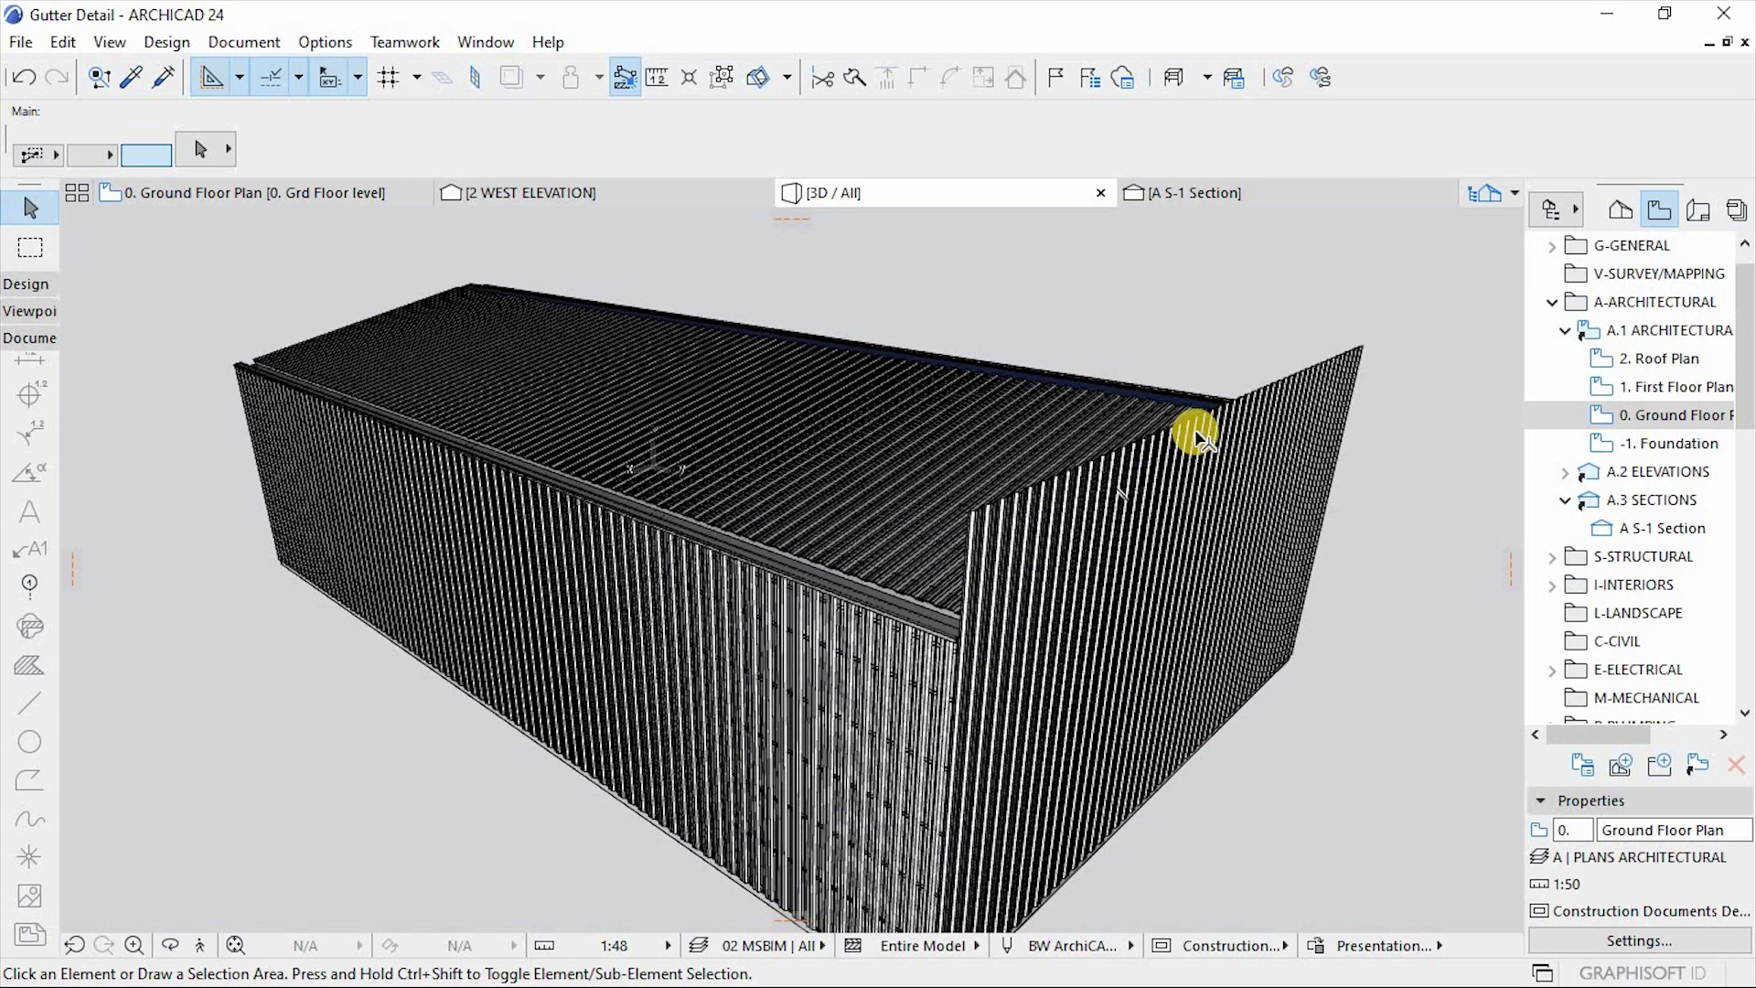
key("ctrl+l")
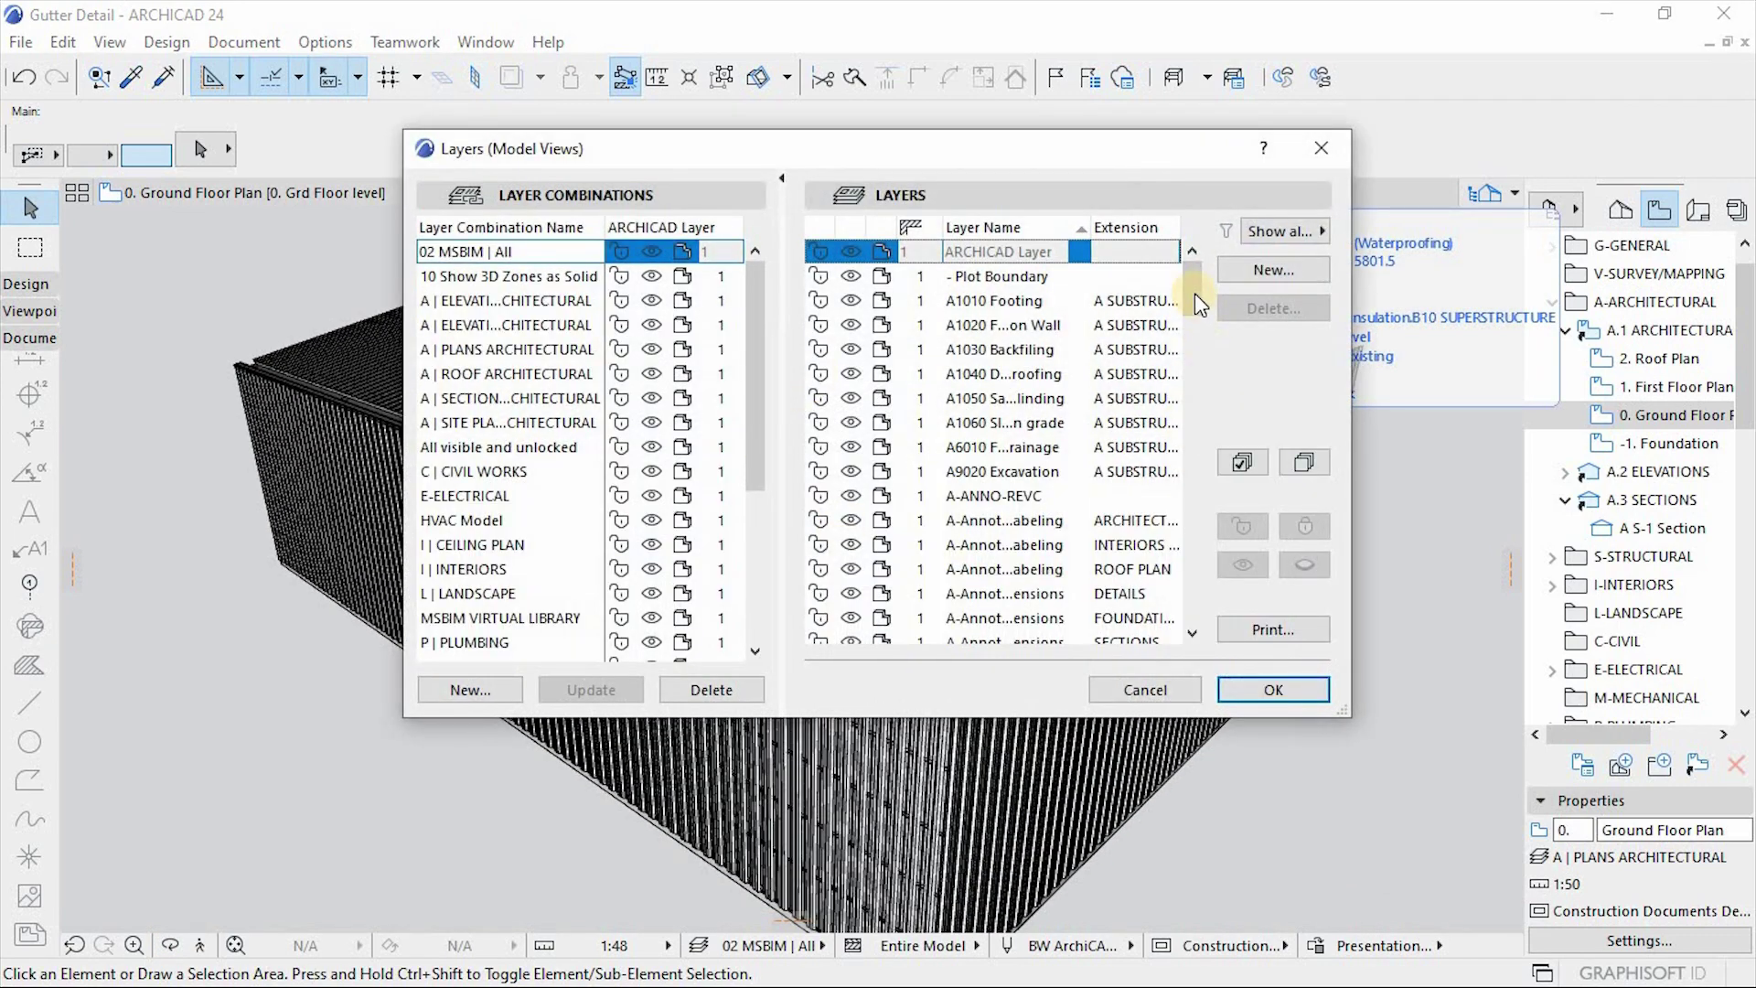
left_click_drag(1194, 292, 1195, 578)
left_click(849, 349)
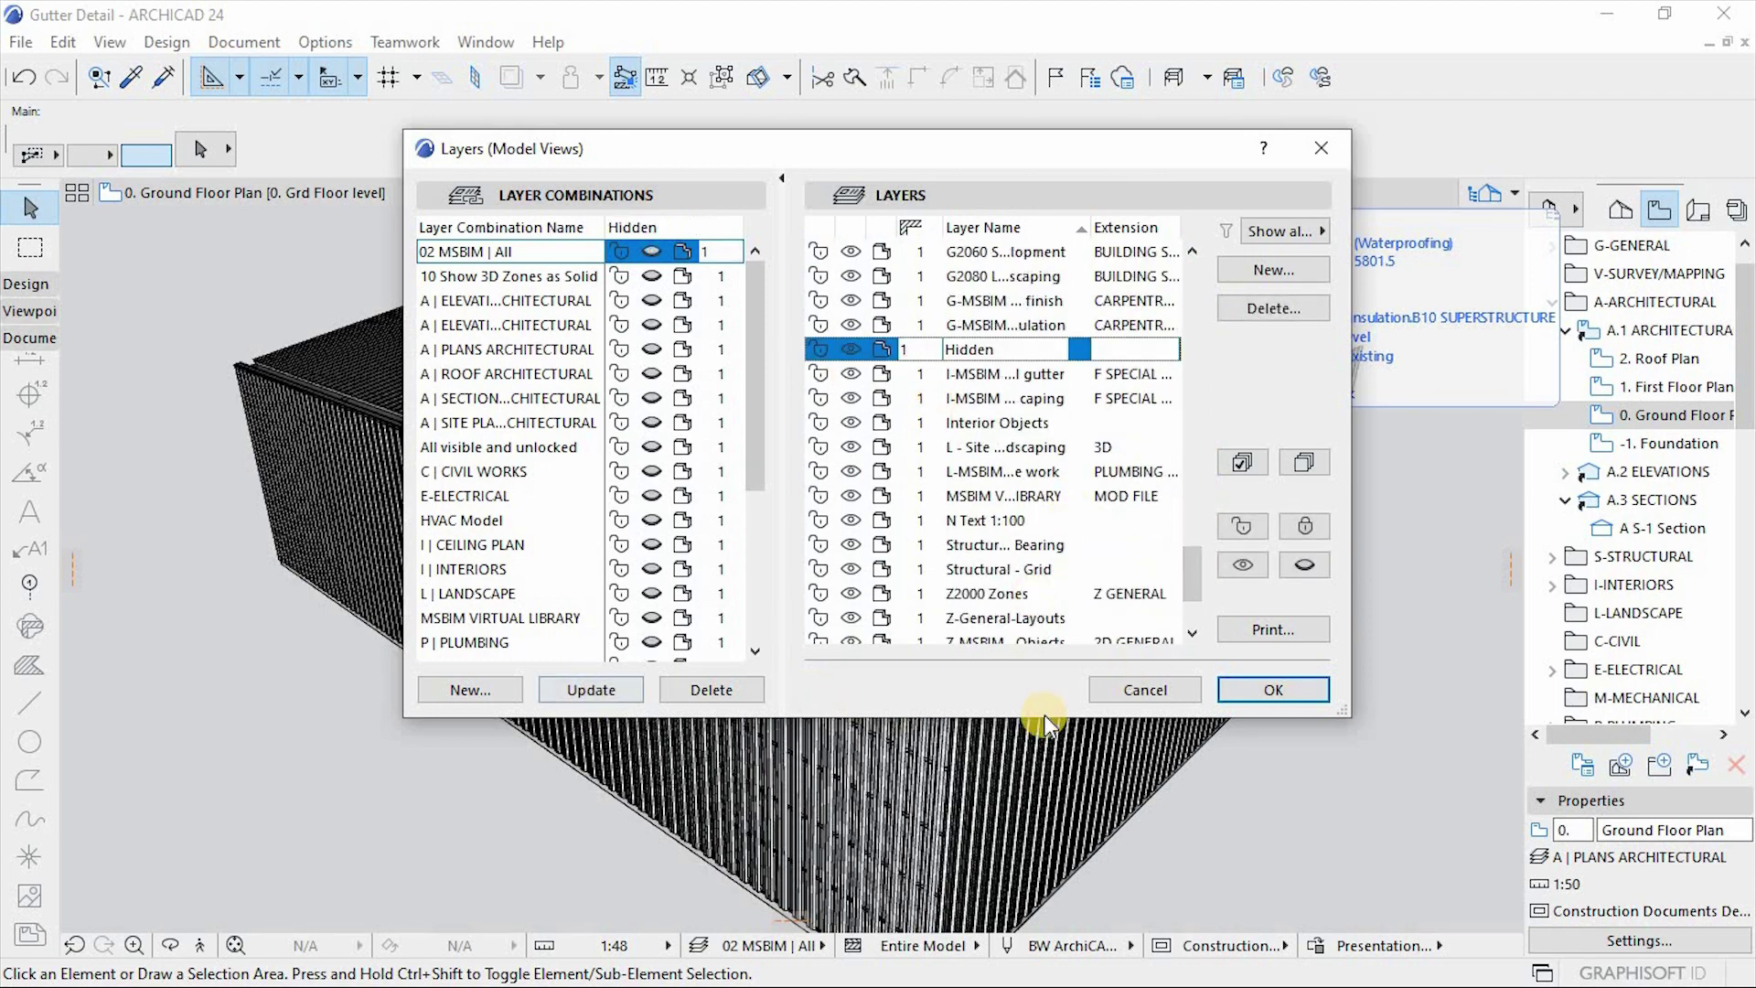
left_click(1236, 675)
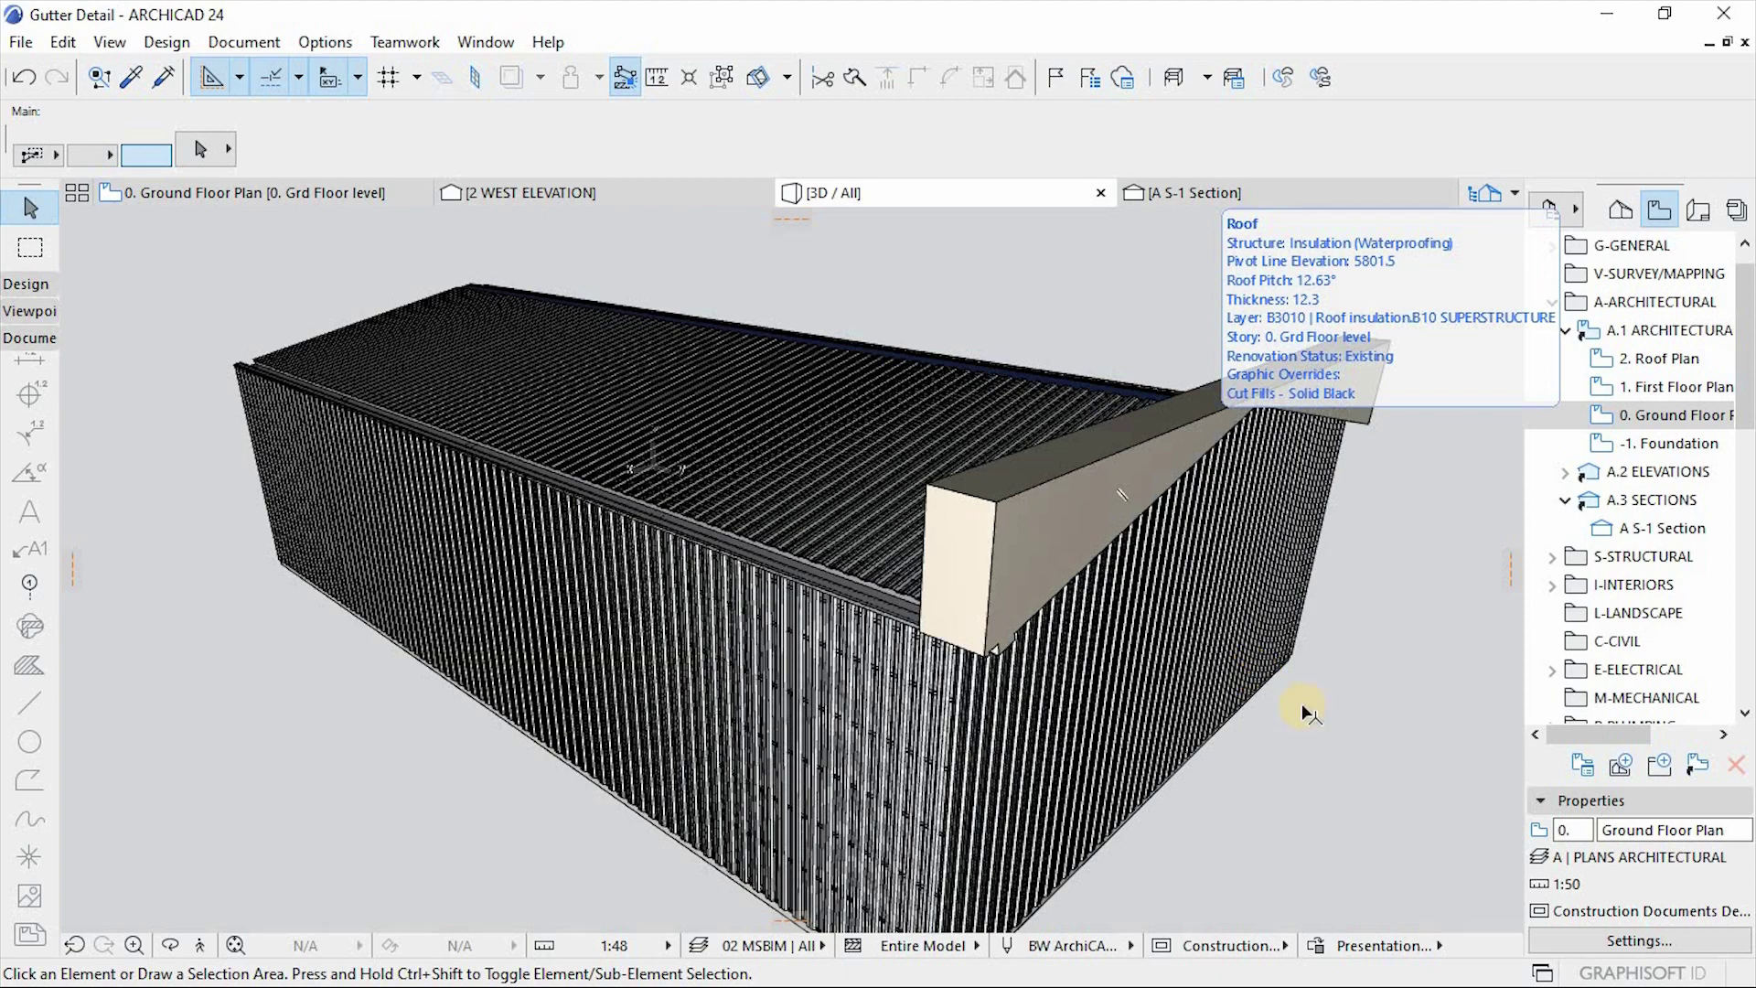
Step: Add the gable wall's Profiled Sheet 24 as the target of a new solid element operation
middle_click_drag(1321, 721, 1225, 615, "shift")
middle_click_drag(1011, 521, 922, 621, "shift")
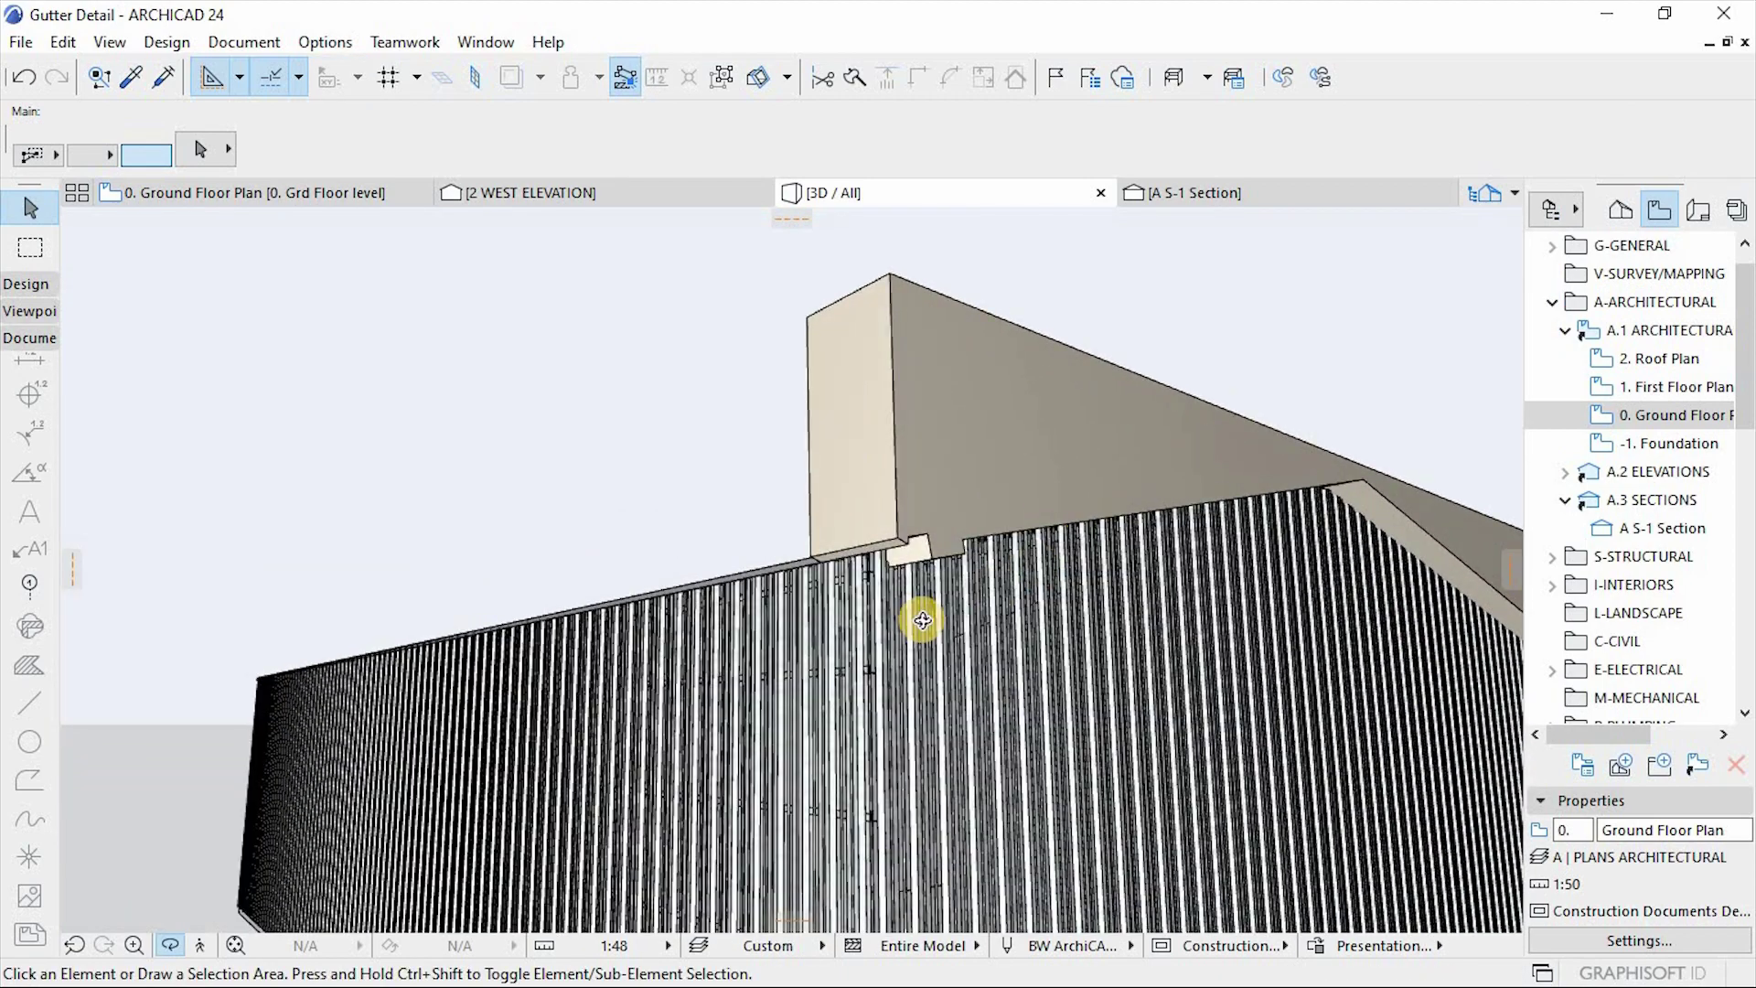
middle_click_drag(1048, 641, 902, 568, "shift")
scroll(901, 568, "up", 3)
middle_click_drag(1018, 621, 870, 459, "shift")
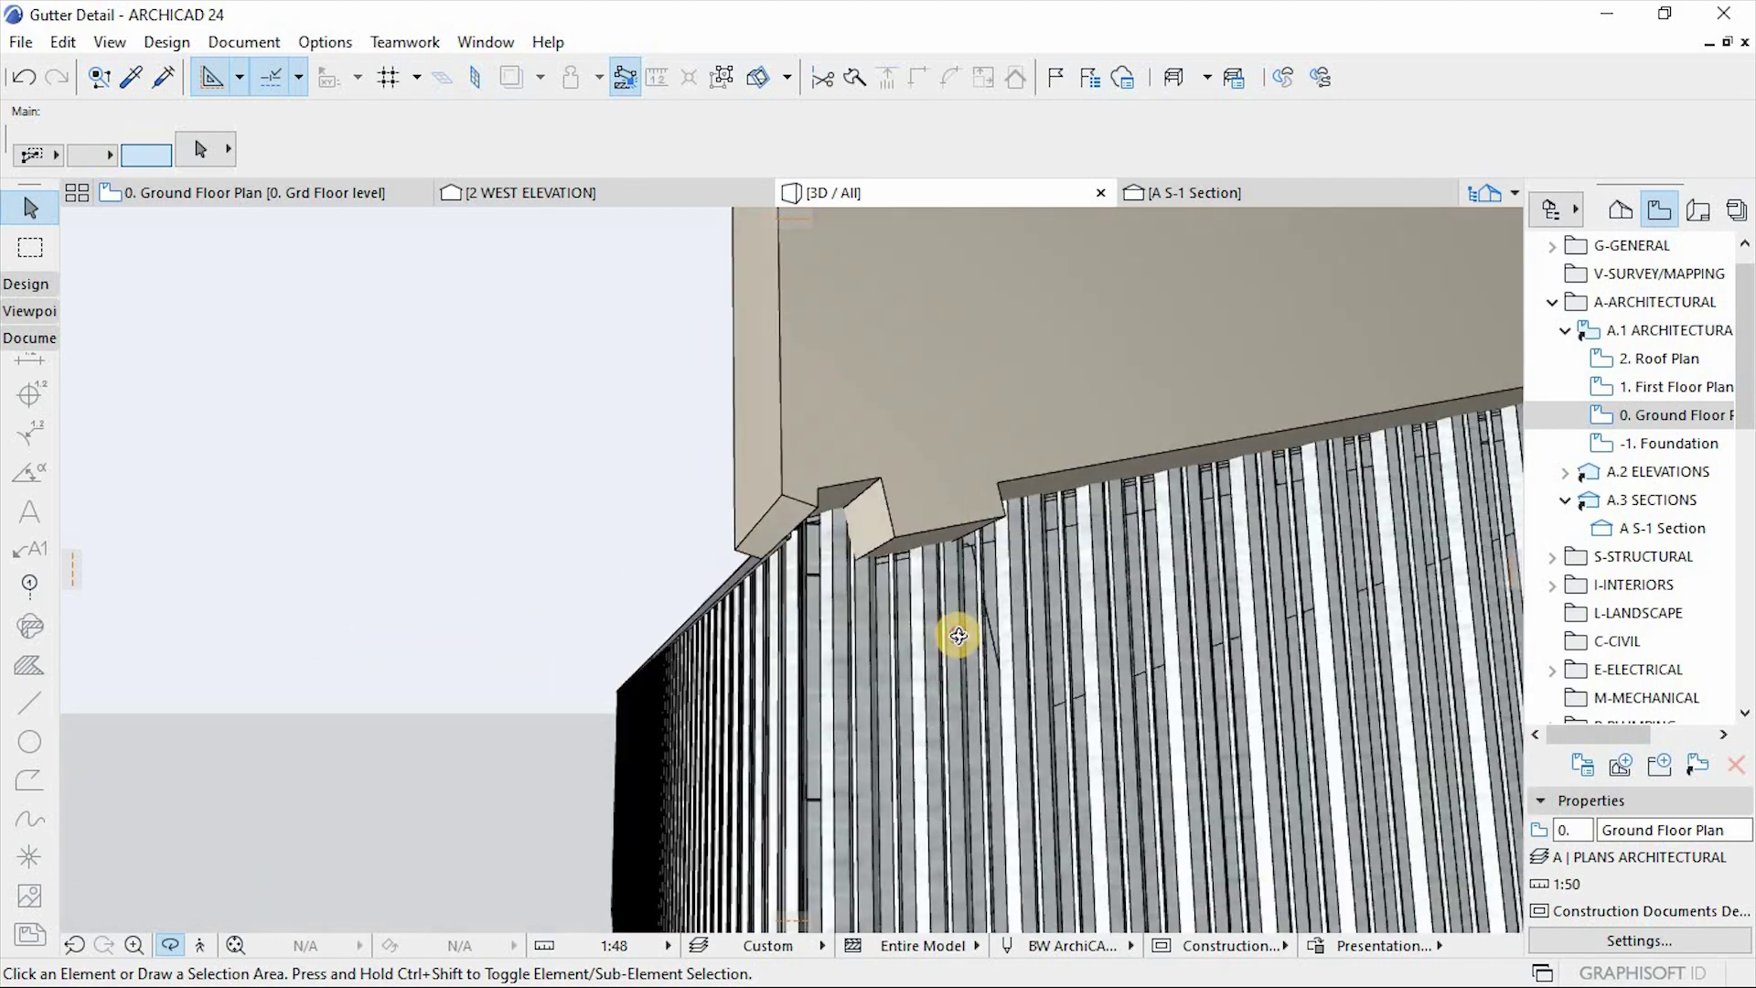
middle_click_drag(957, 635, 1019, 431, "shift")
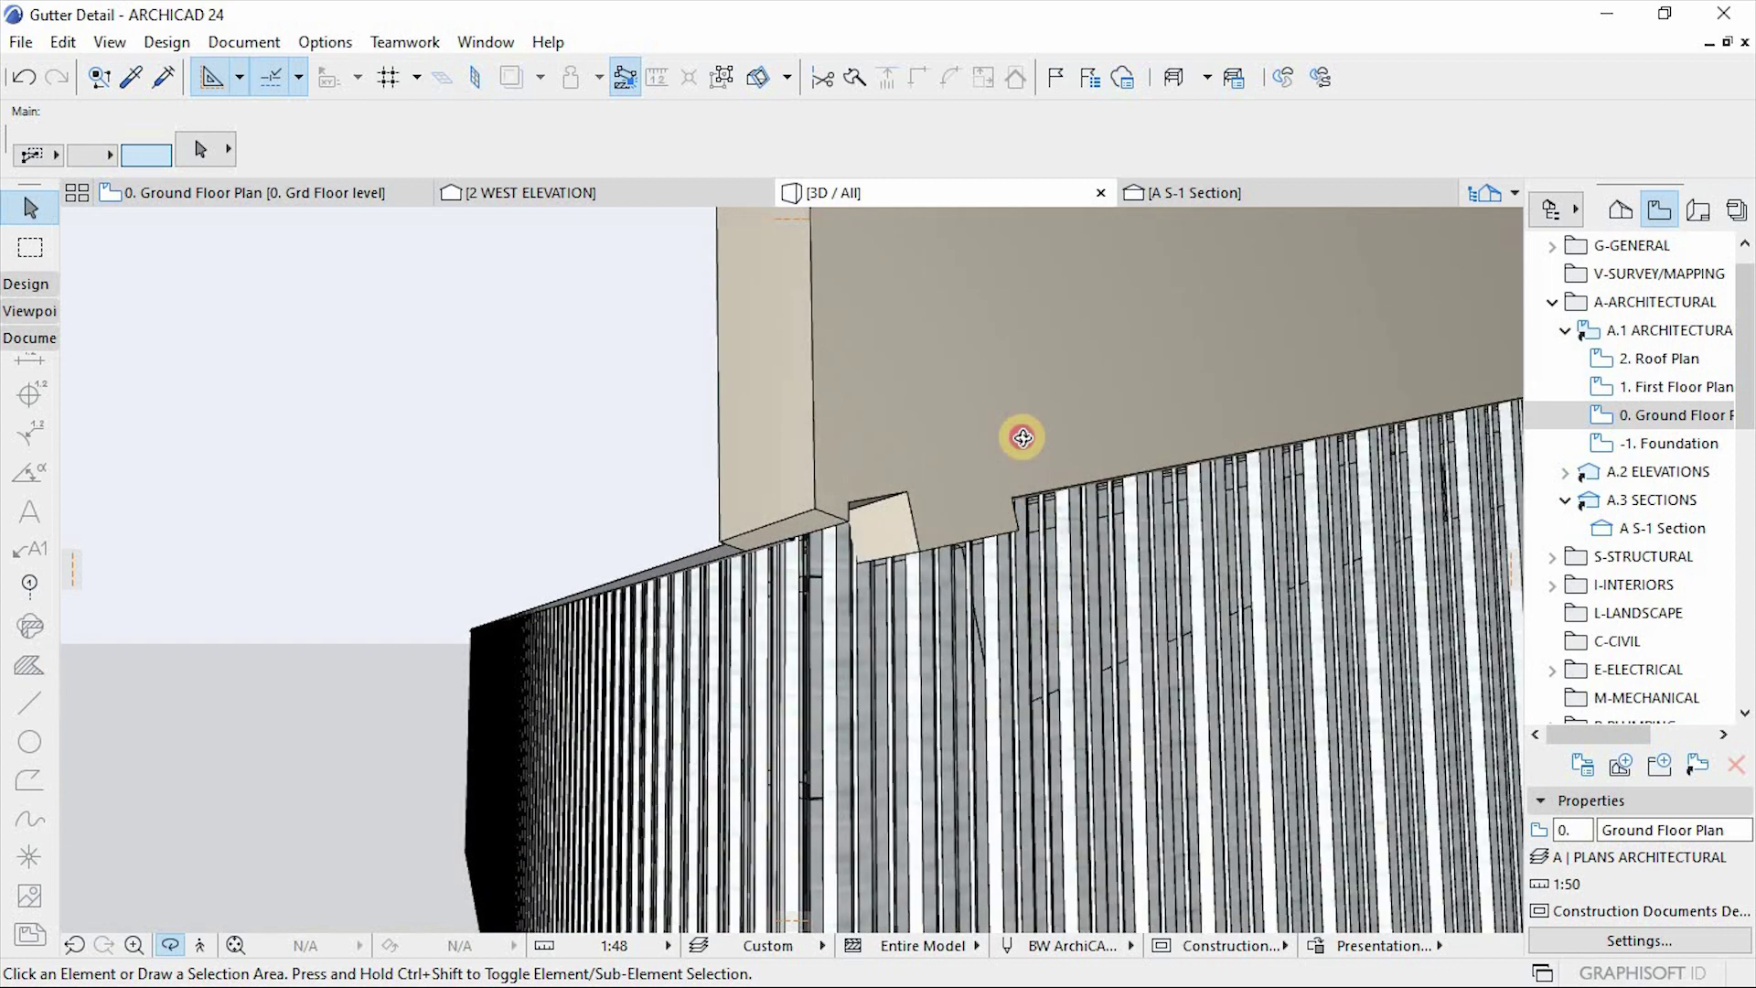
left_click(1127, 605)
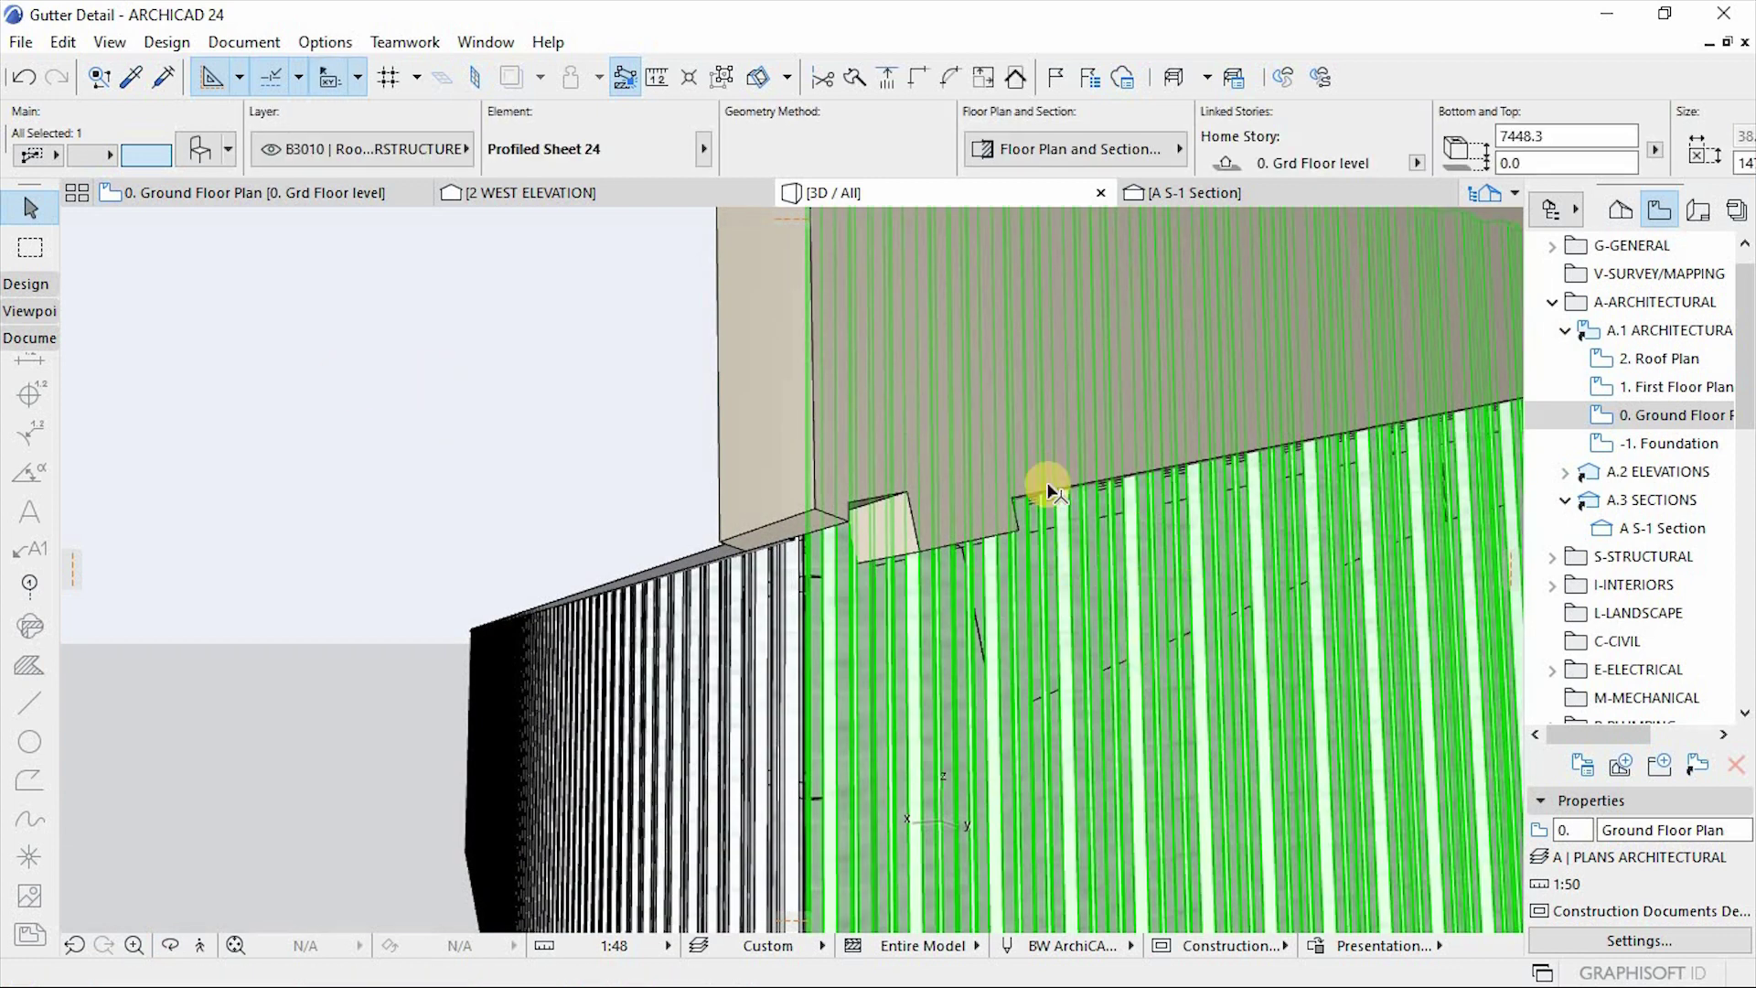
right_click(441, 336)
mouse_move(503, 616)
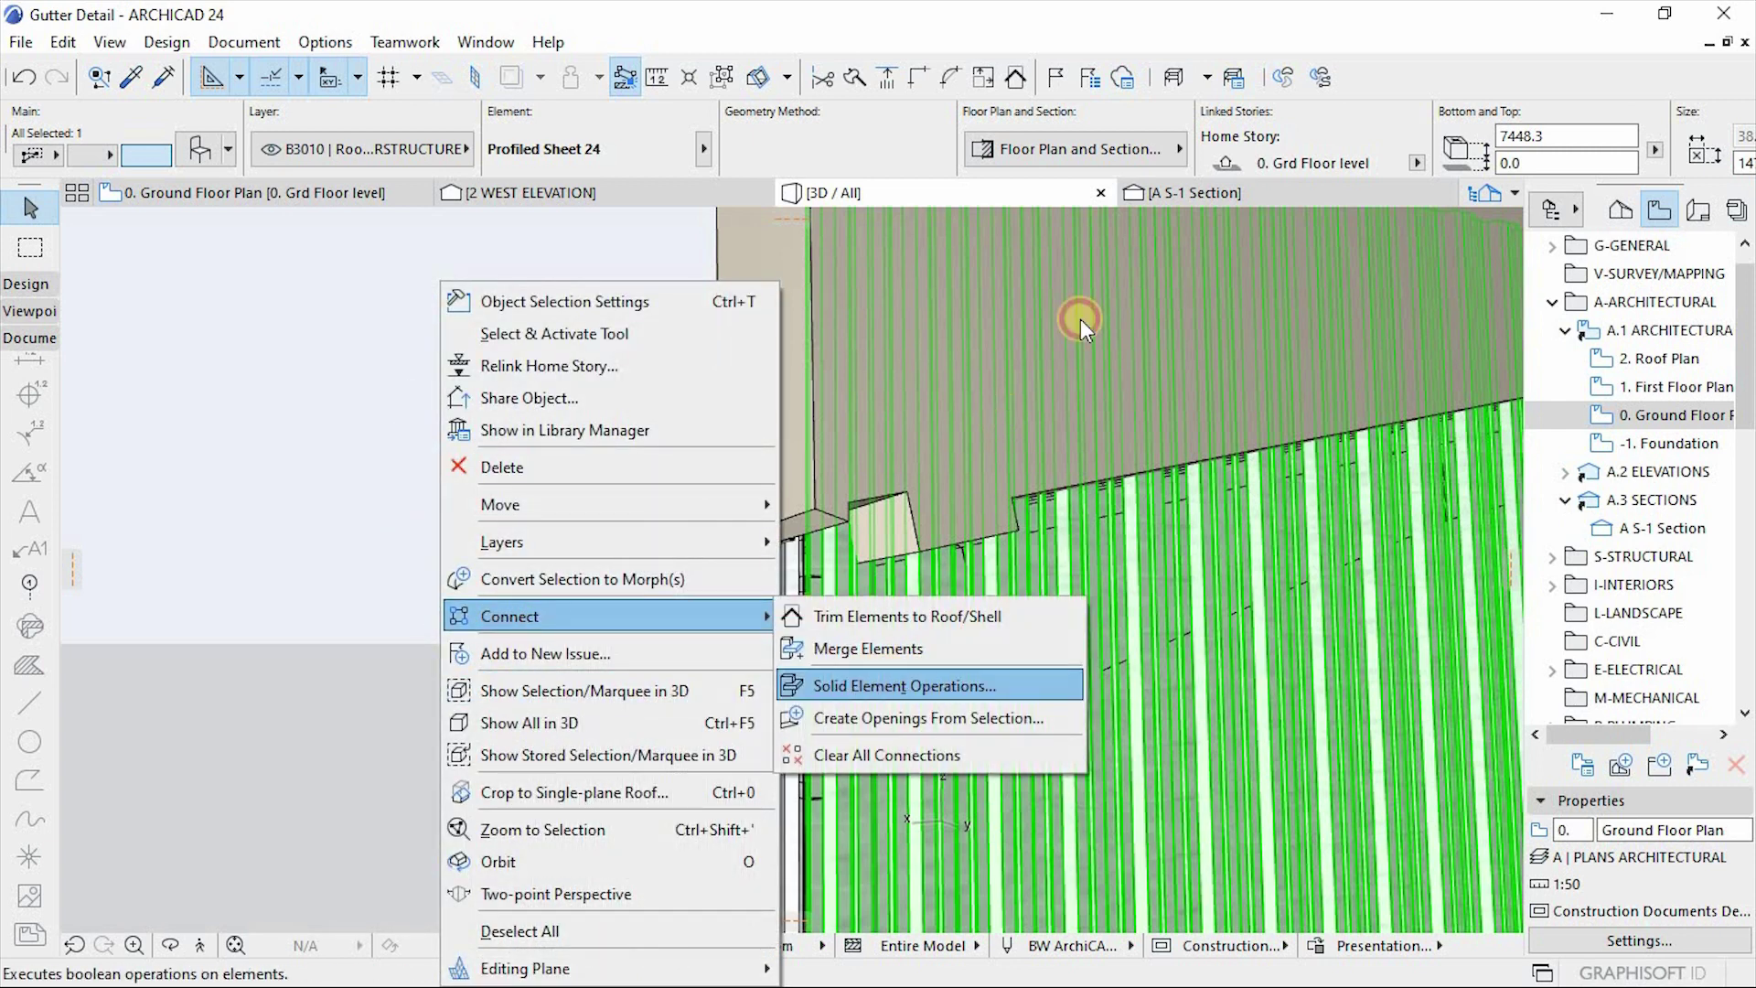
left_click(1402, 267)
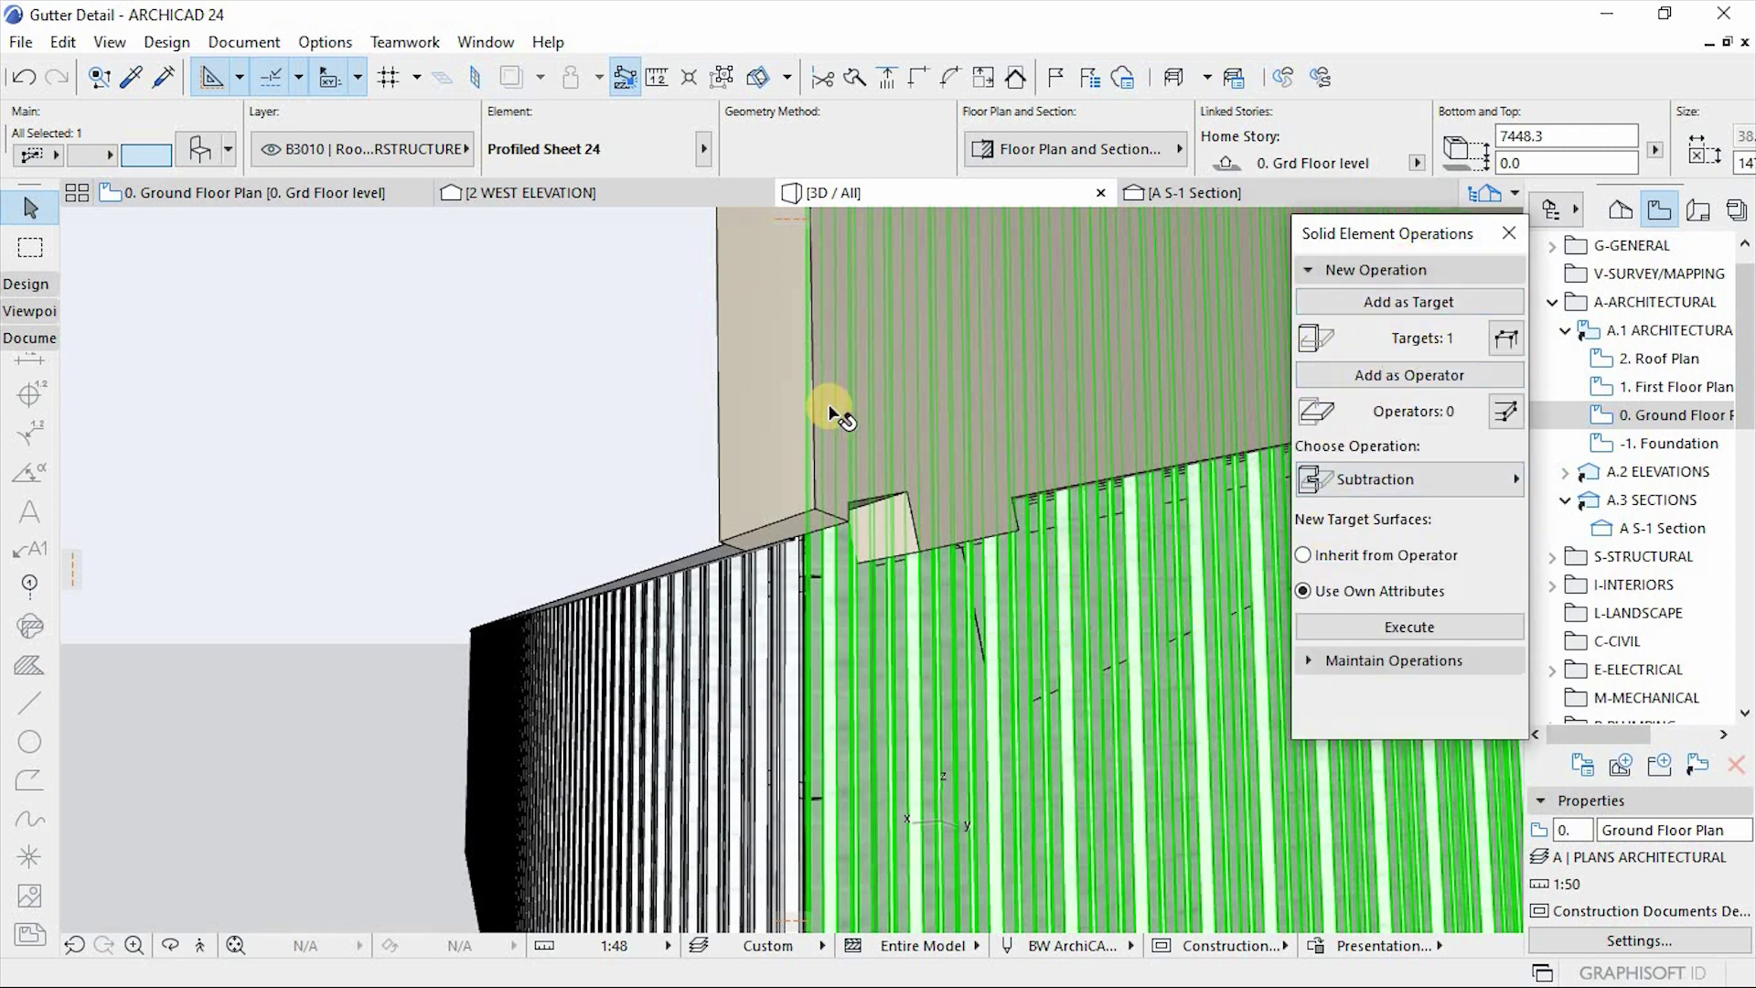
Step: Add the shell above the gable as operator and execute Subtraction with upward extrusion on the sheet
left_click(770, 384)
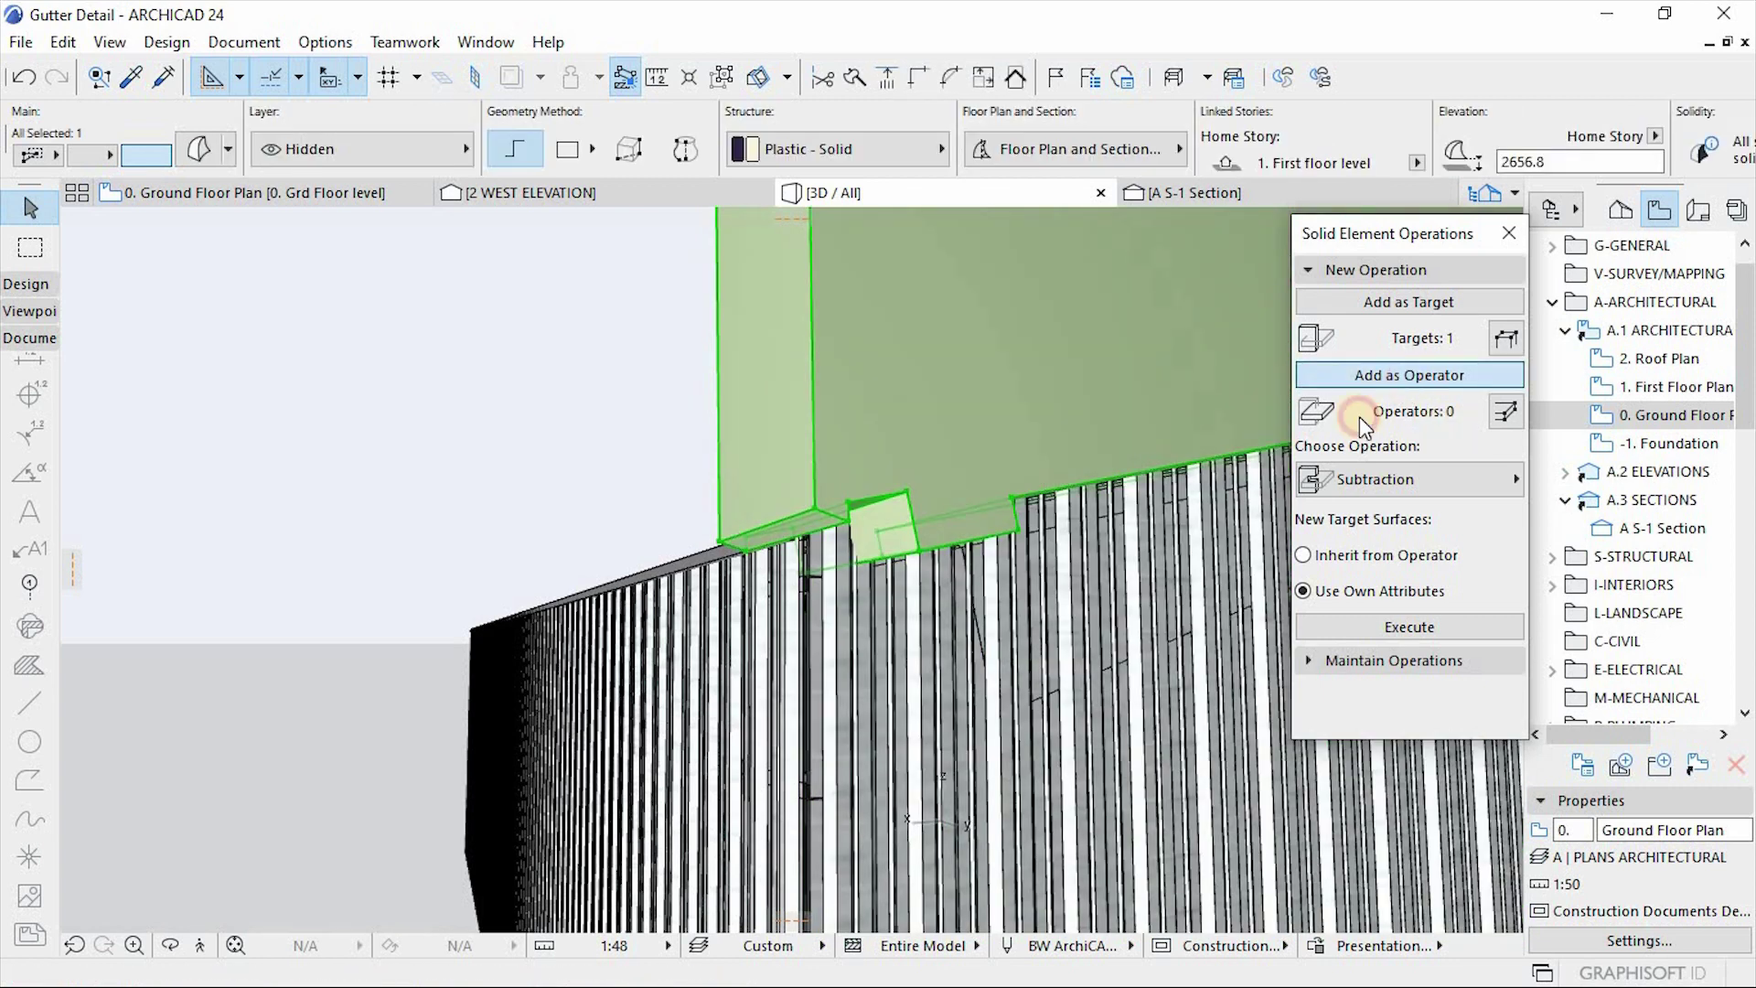
left_click(1371, 480)
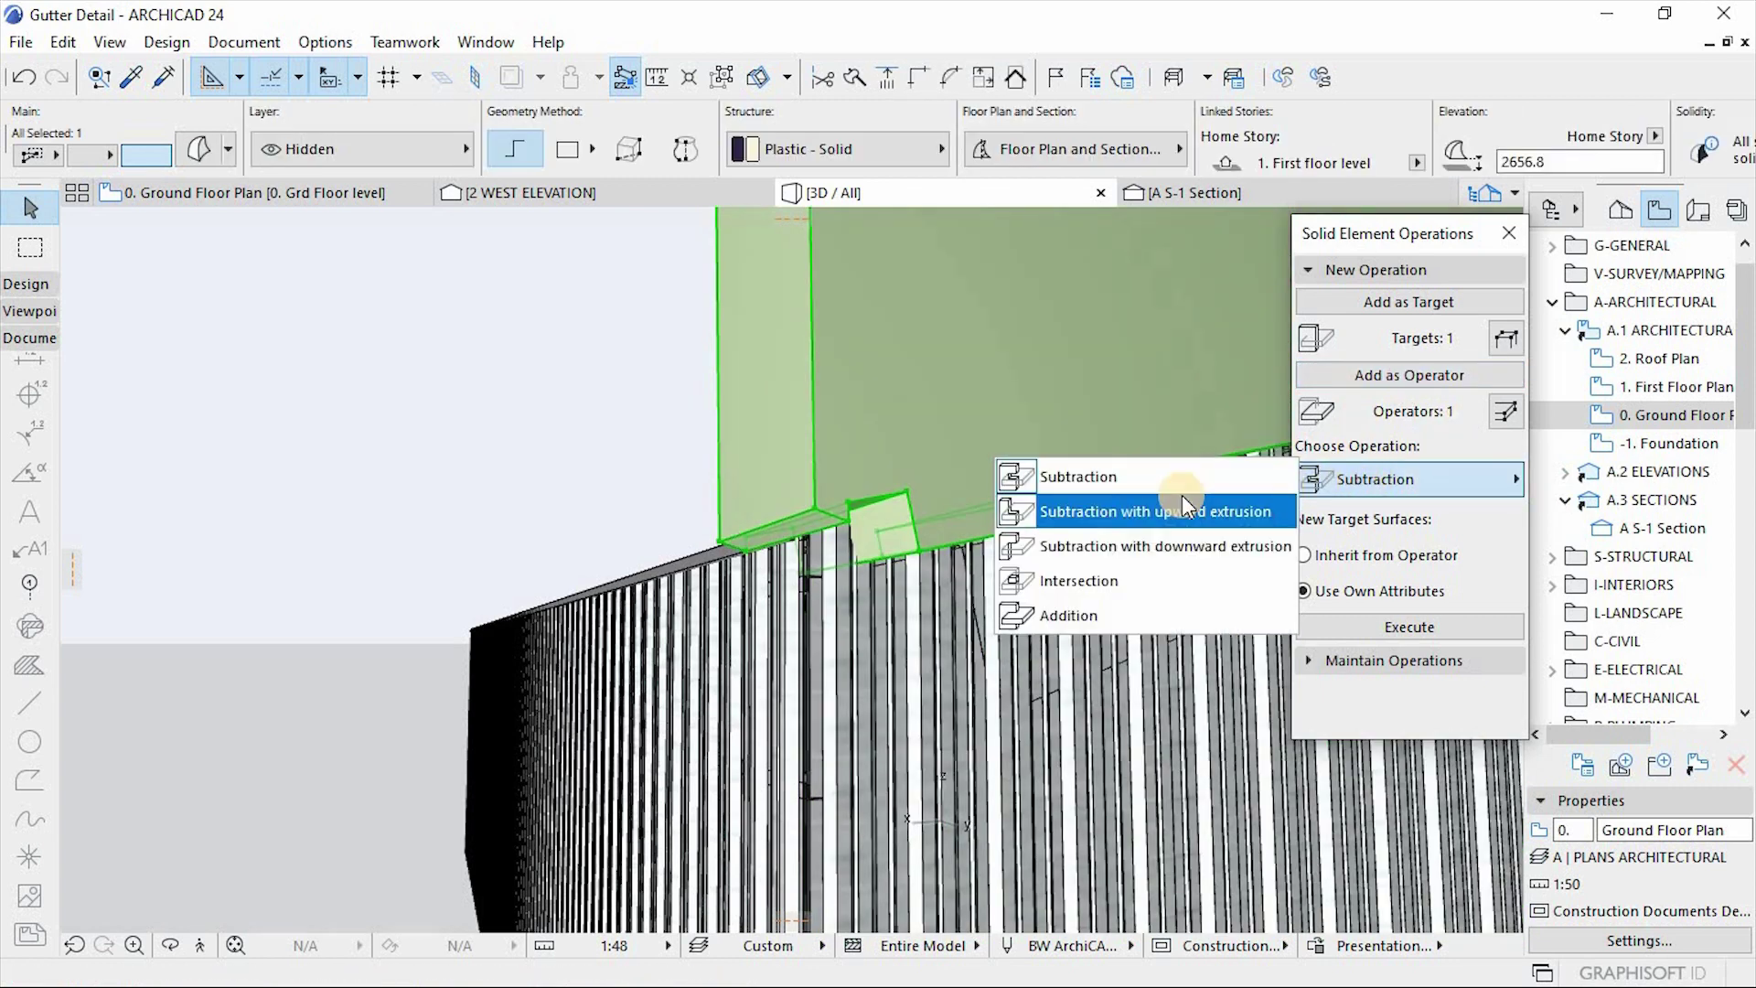
left_click(1121, 513)
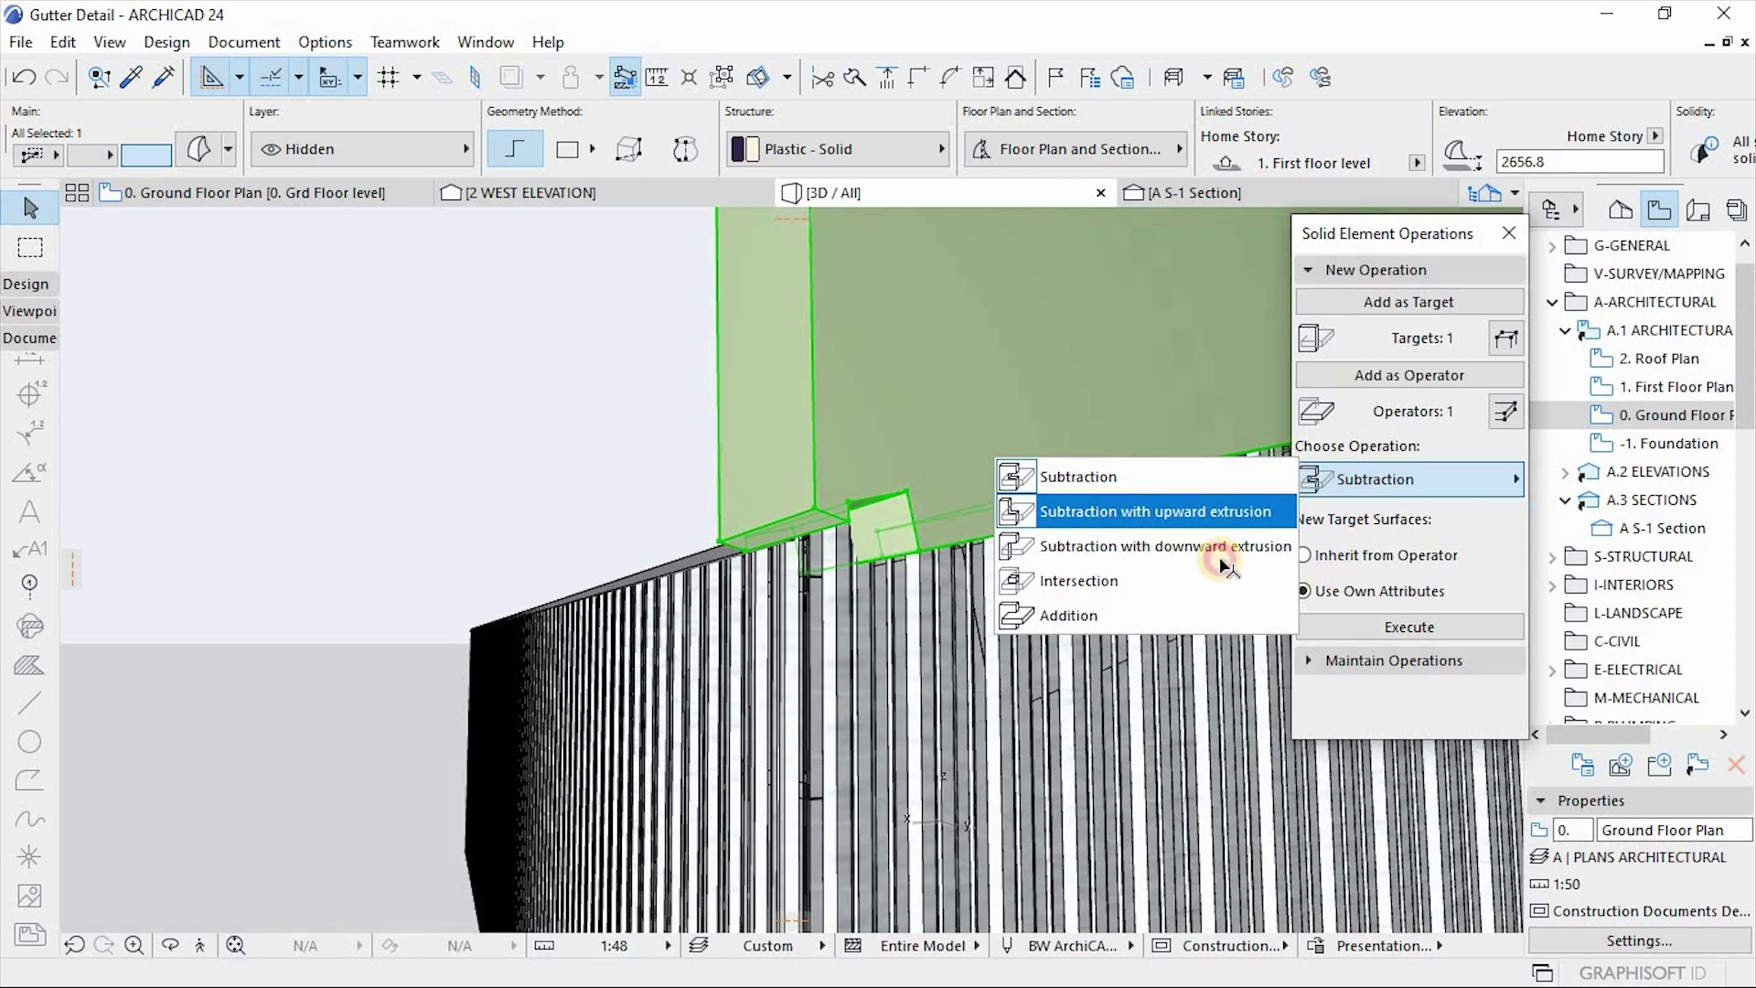
left_click(1394, 627)
Step: Turn off the Hidden layer to hide the cutting shell, and close Solid Element Operations
scroll(607, 678, "down", 3)
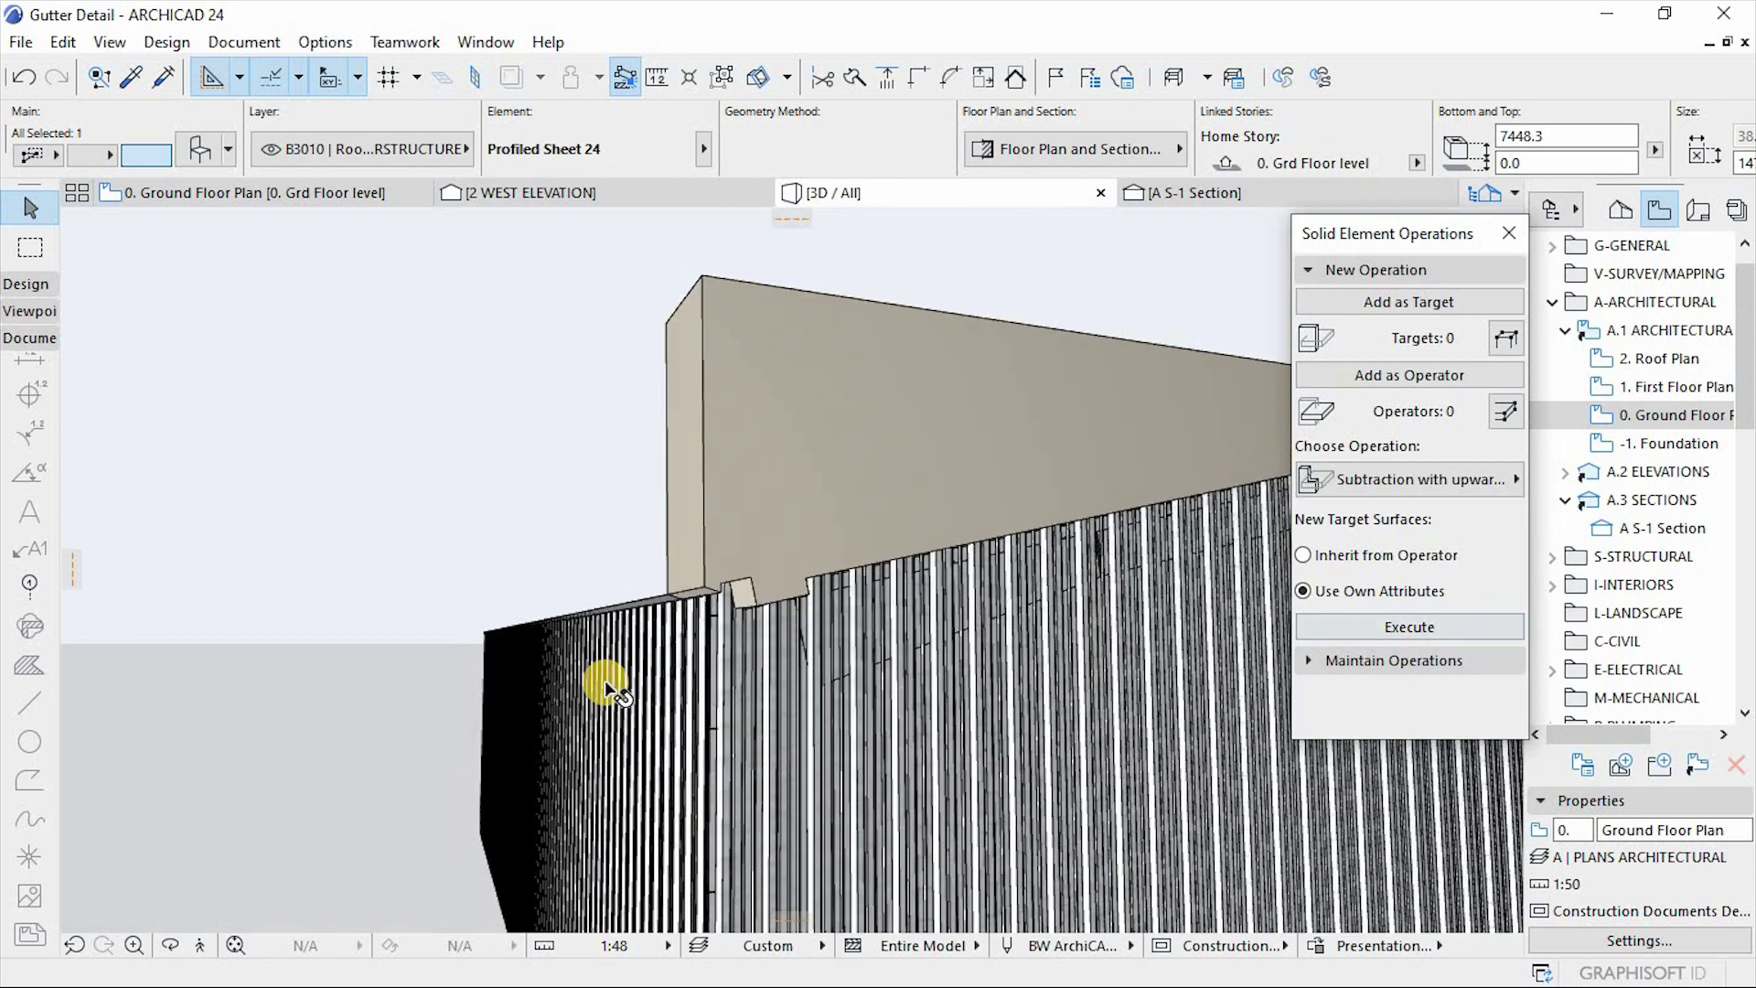
left_click(823, 443)
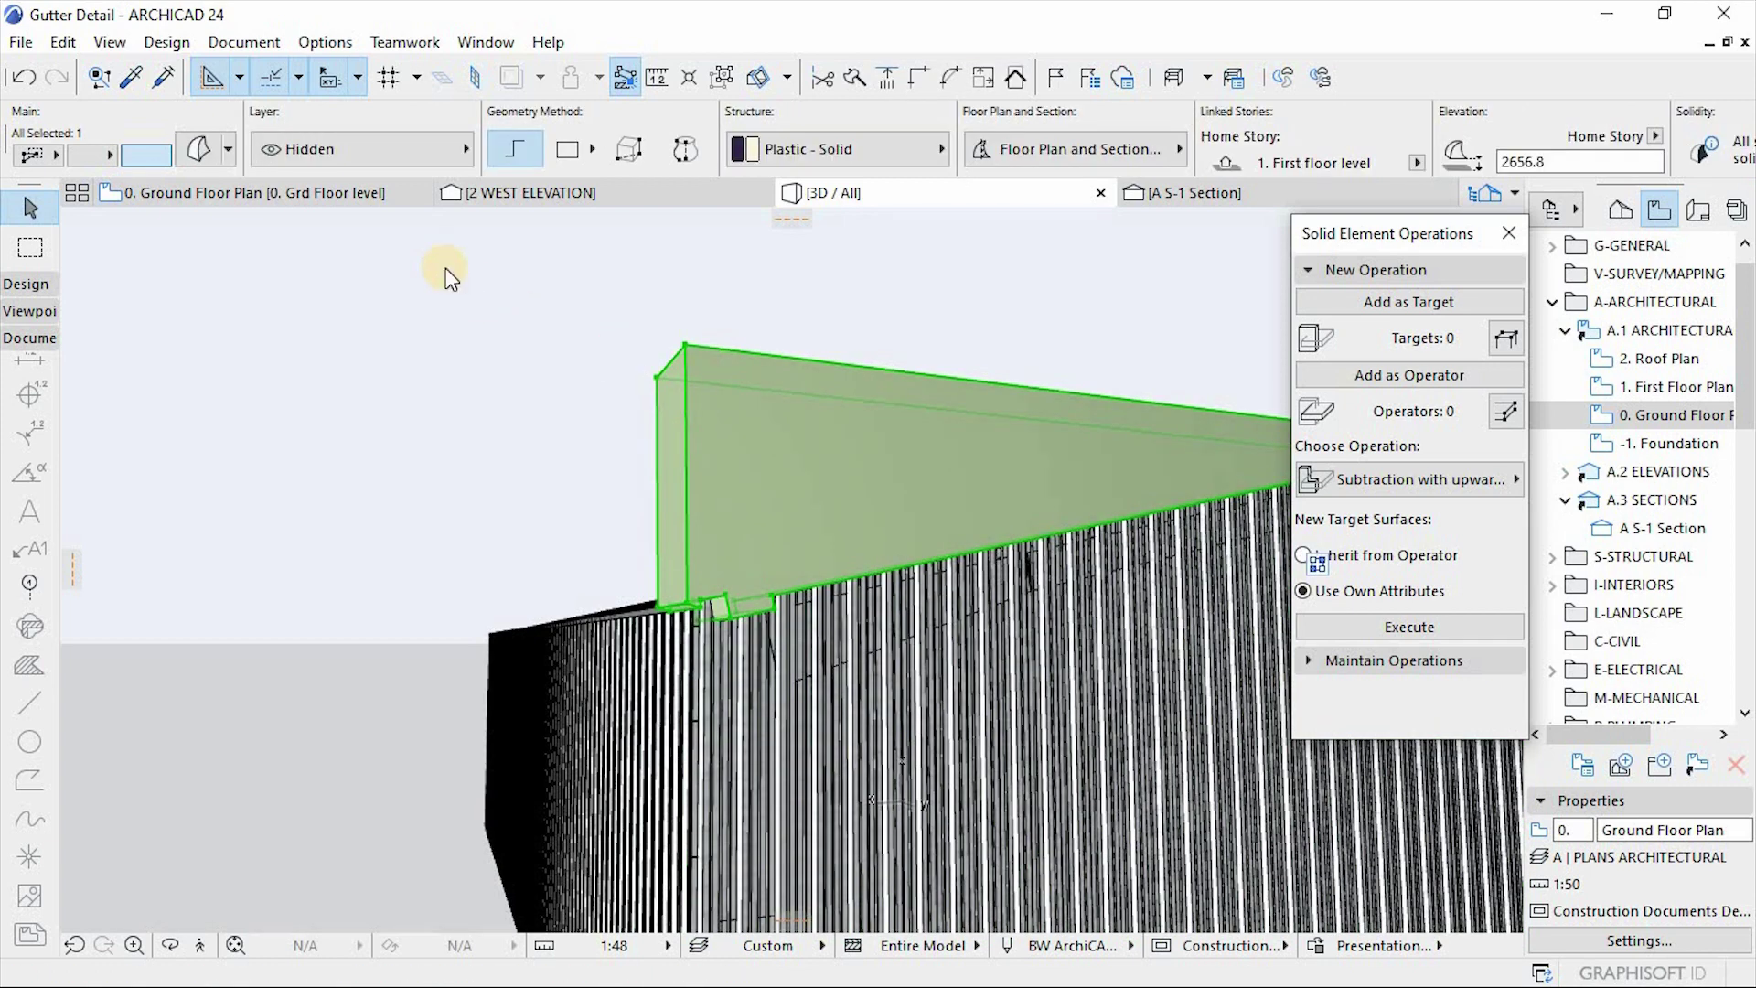
key("ctrl+l")
left_click_drag(1184, 283, 1193, 562)
left_click(842, 500)
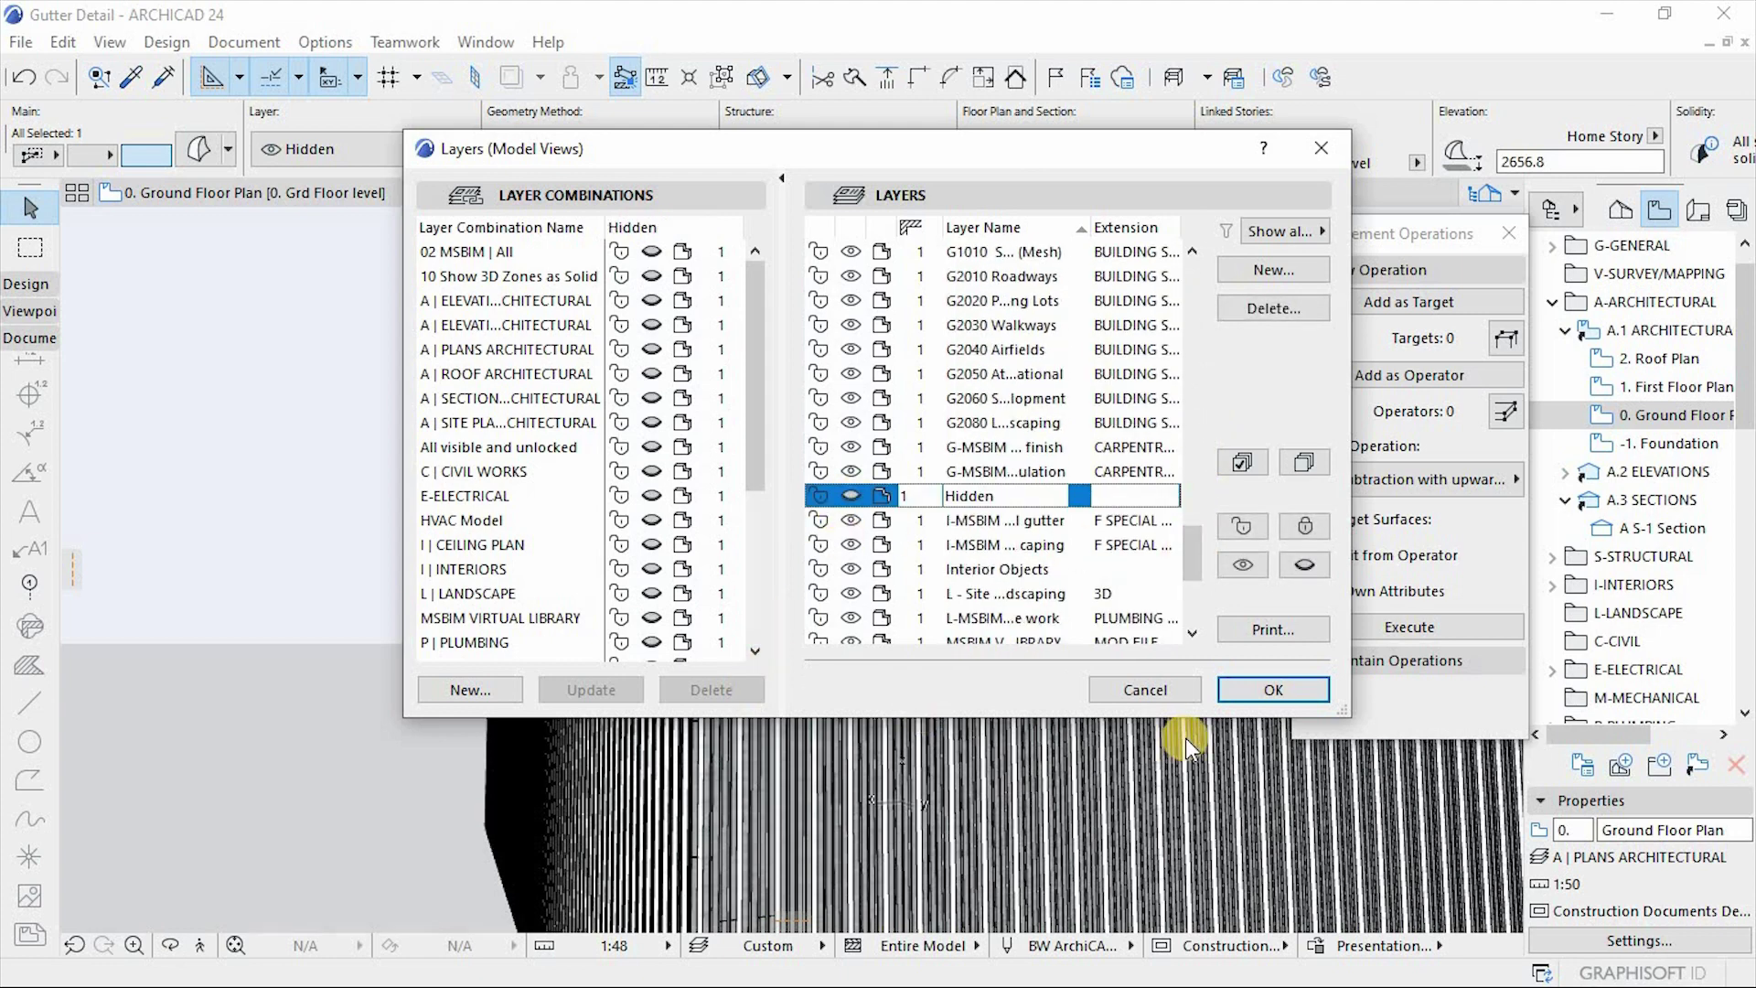
left_click(1273, 689)
left_click(475, 406)
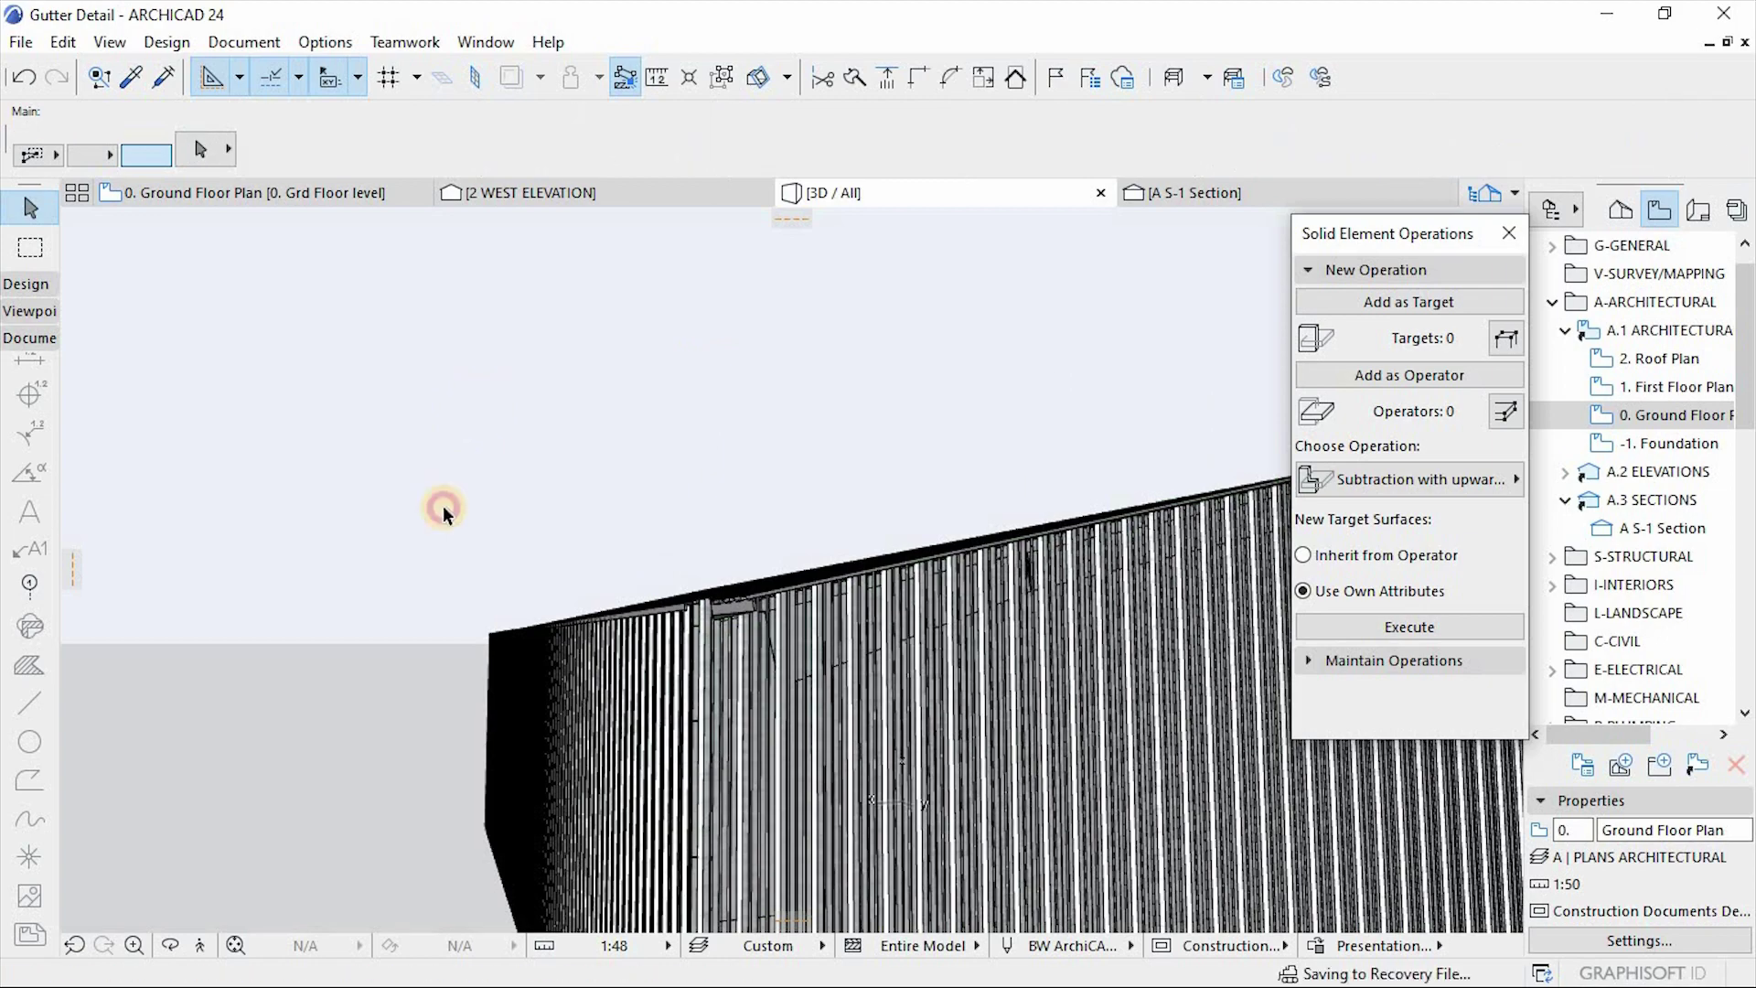
left_click(1509, 234)
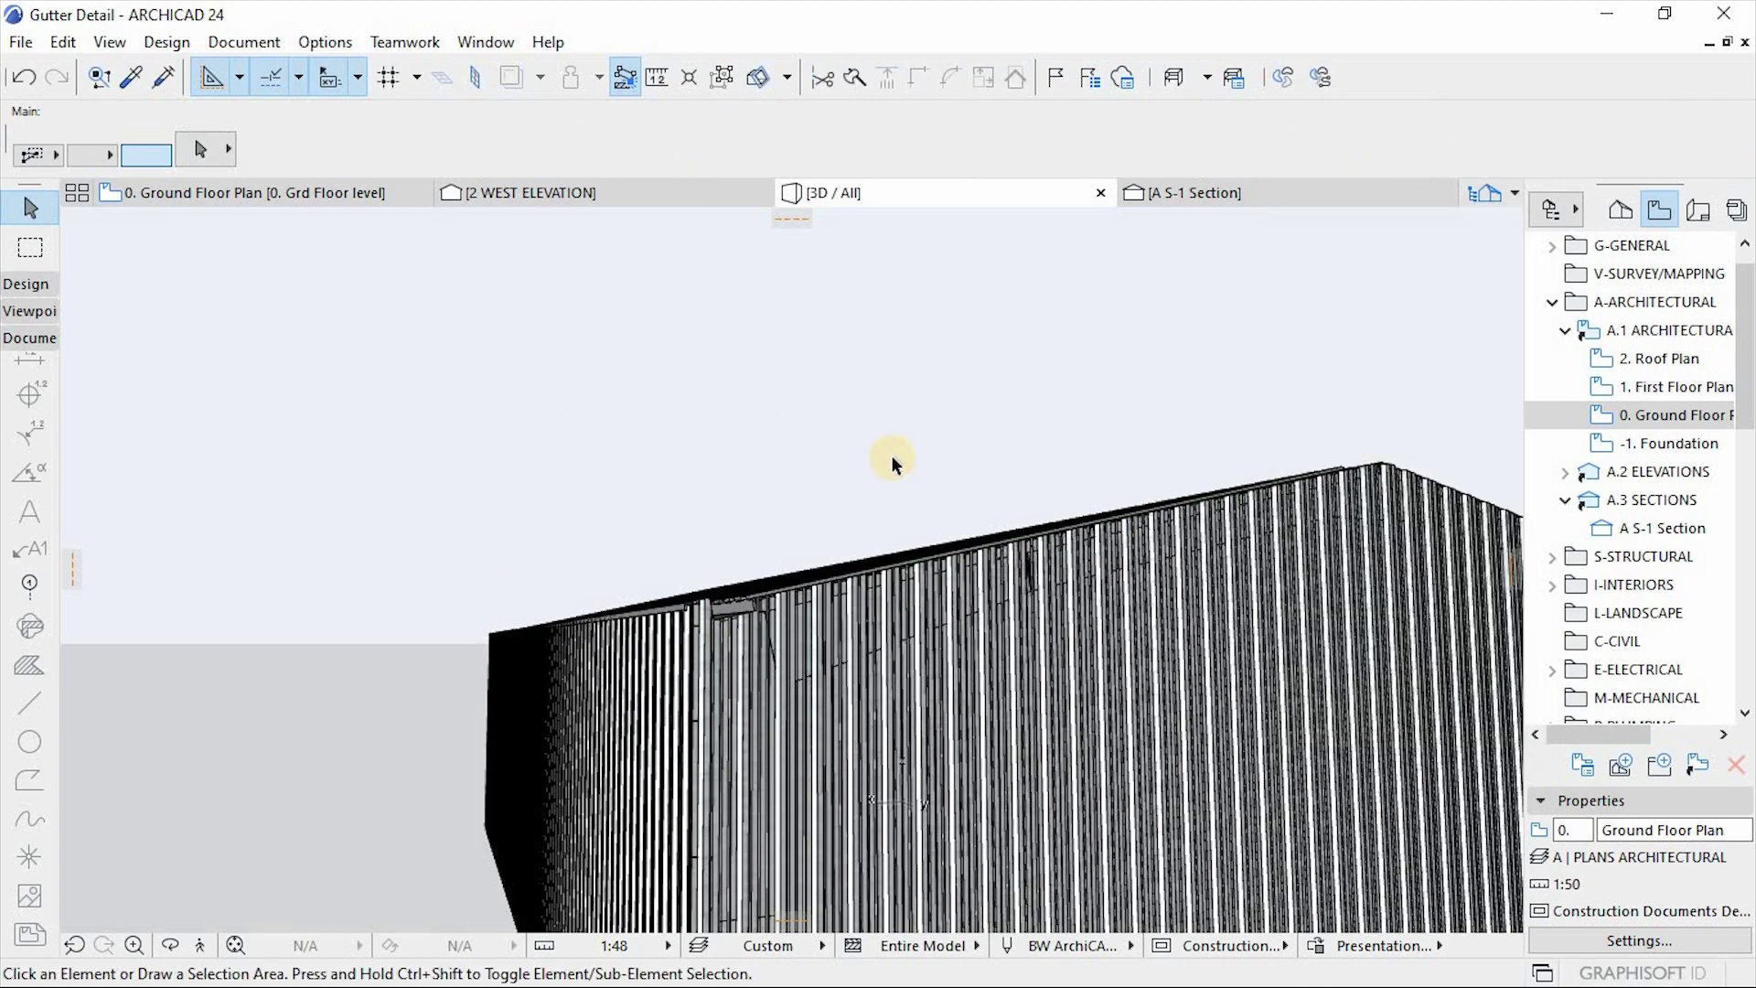
Step: Examine the steel frames, wall sheeting and roof insulation inside the warehouse from its open gable end
middle_click_drag(674, 450, 640, 686, "shift")
scroll(694, 513, "up", 5)
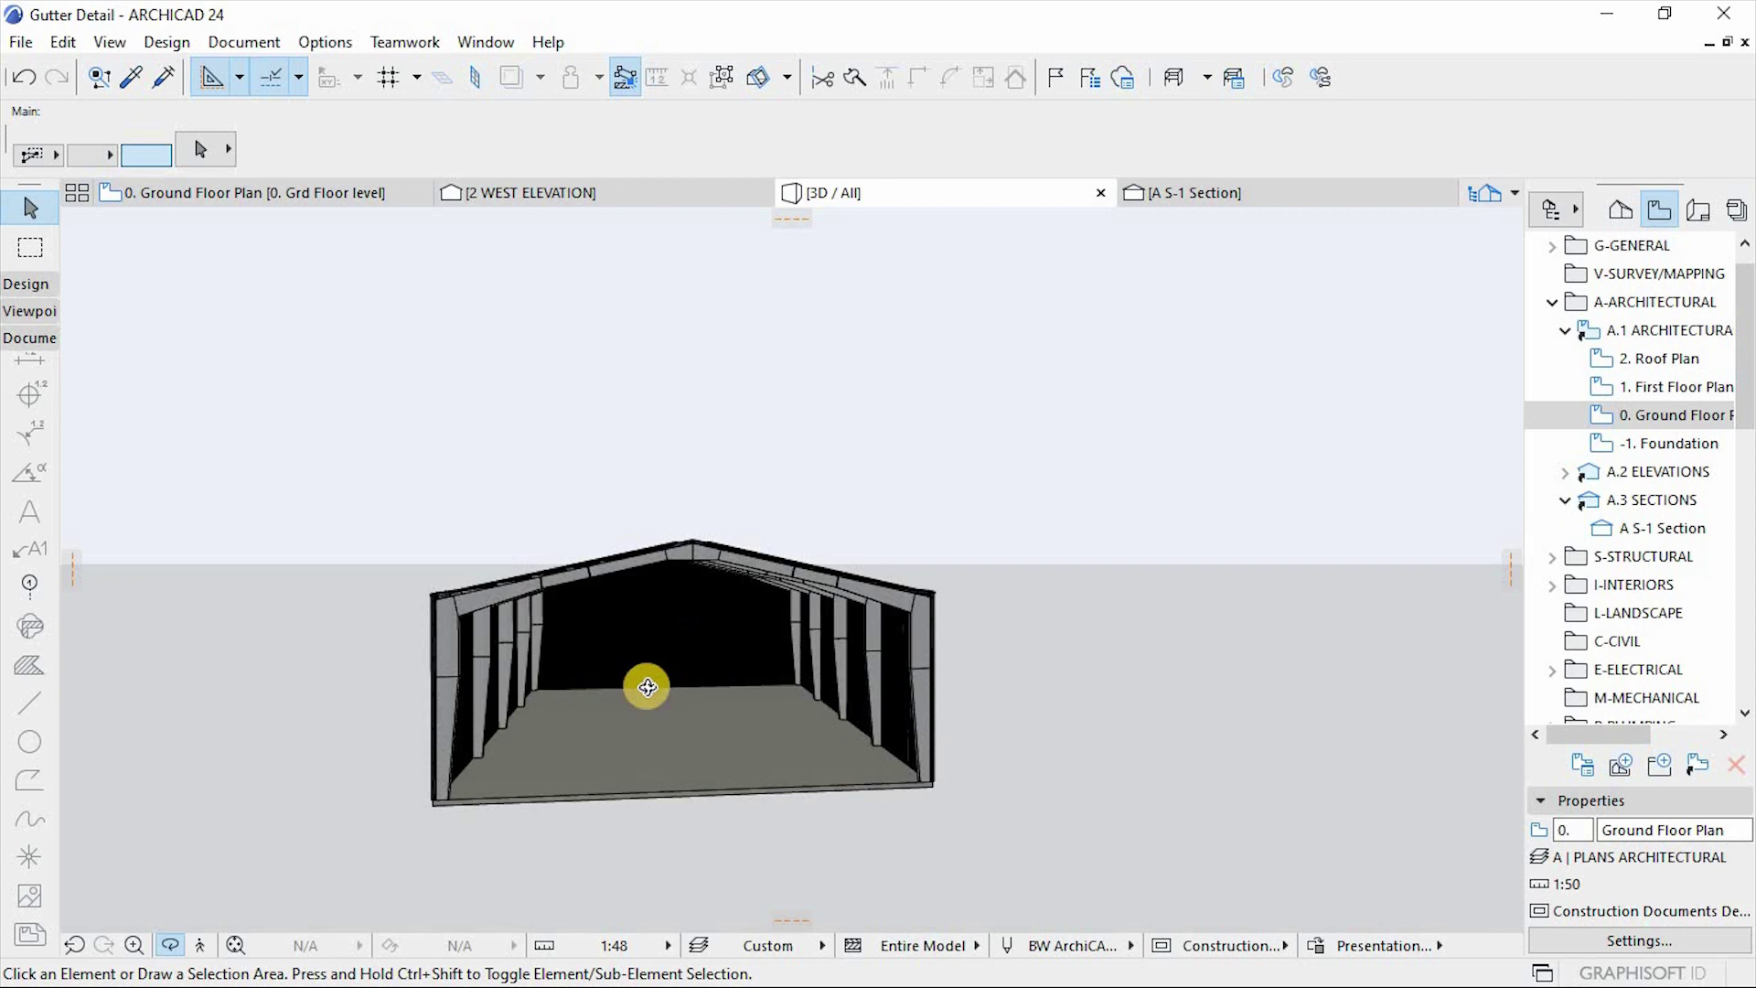
scroll(646, 686, "up", 5)
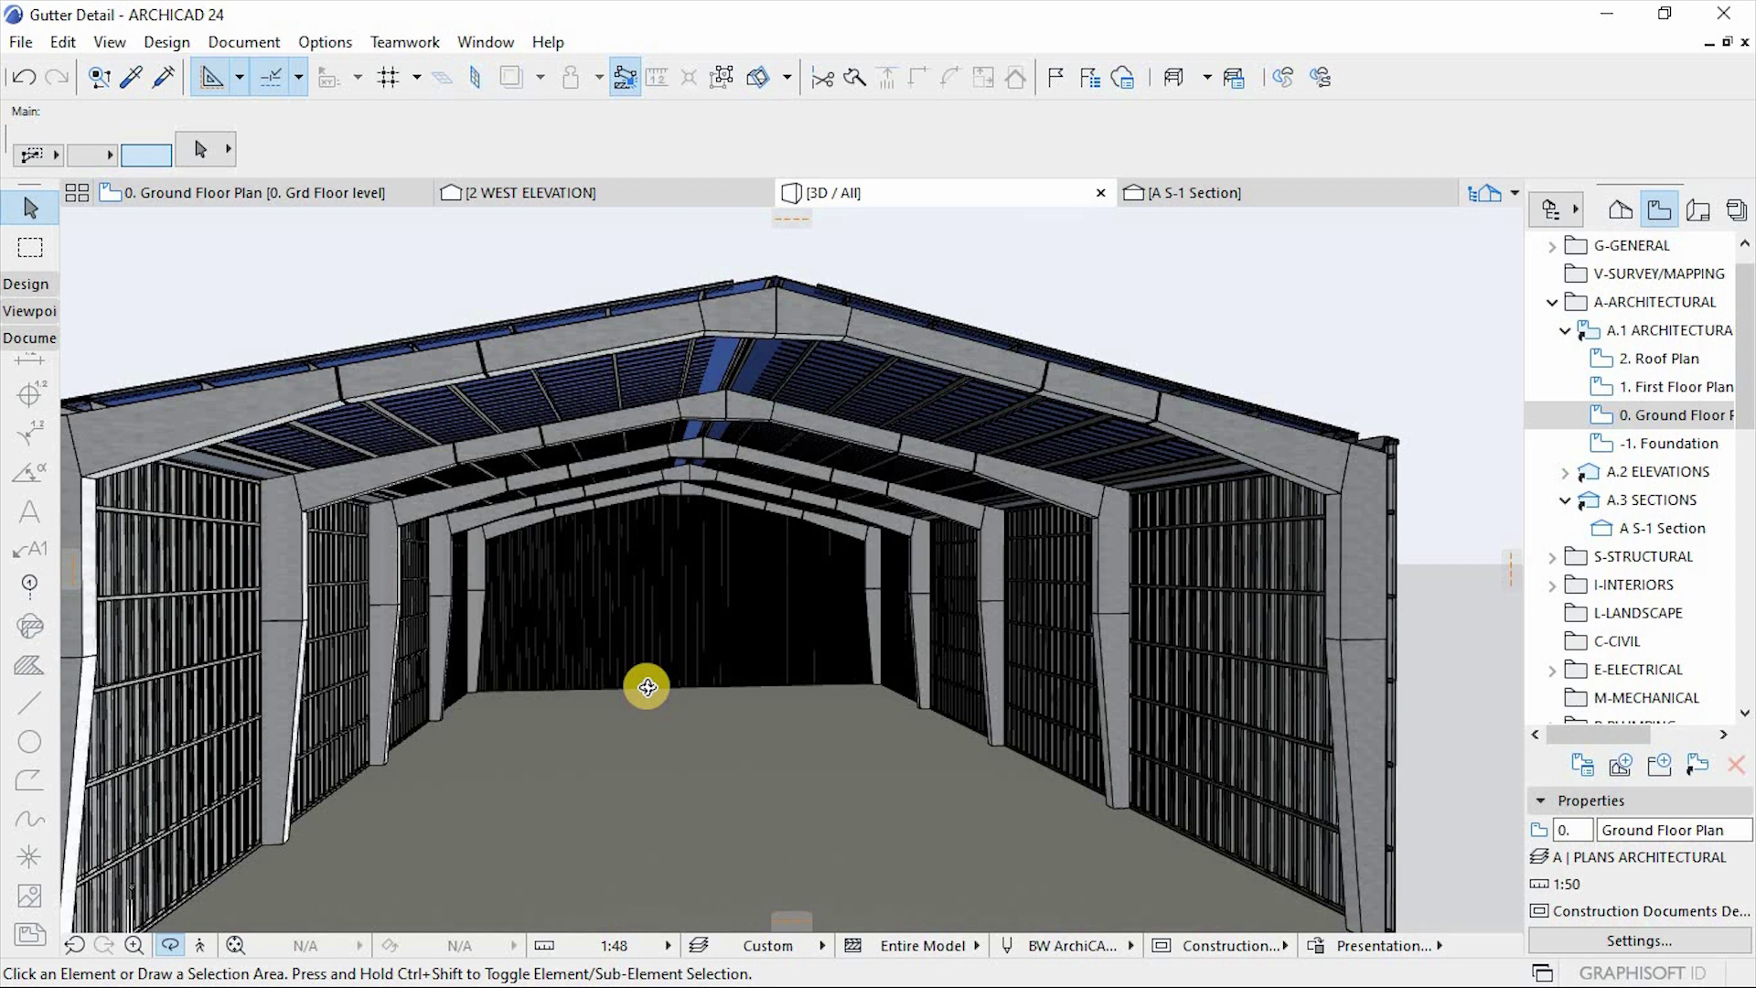
scroll(1005, 416, "down", 3)
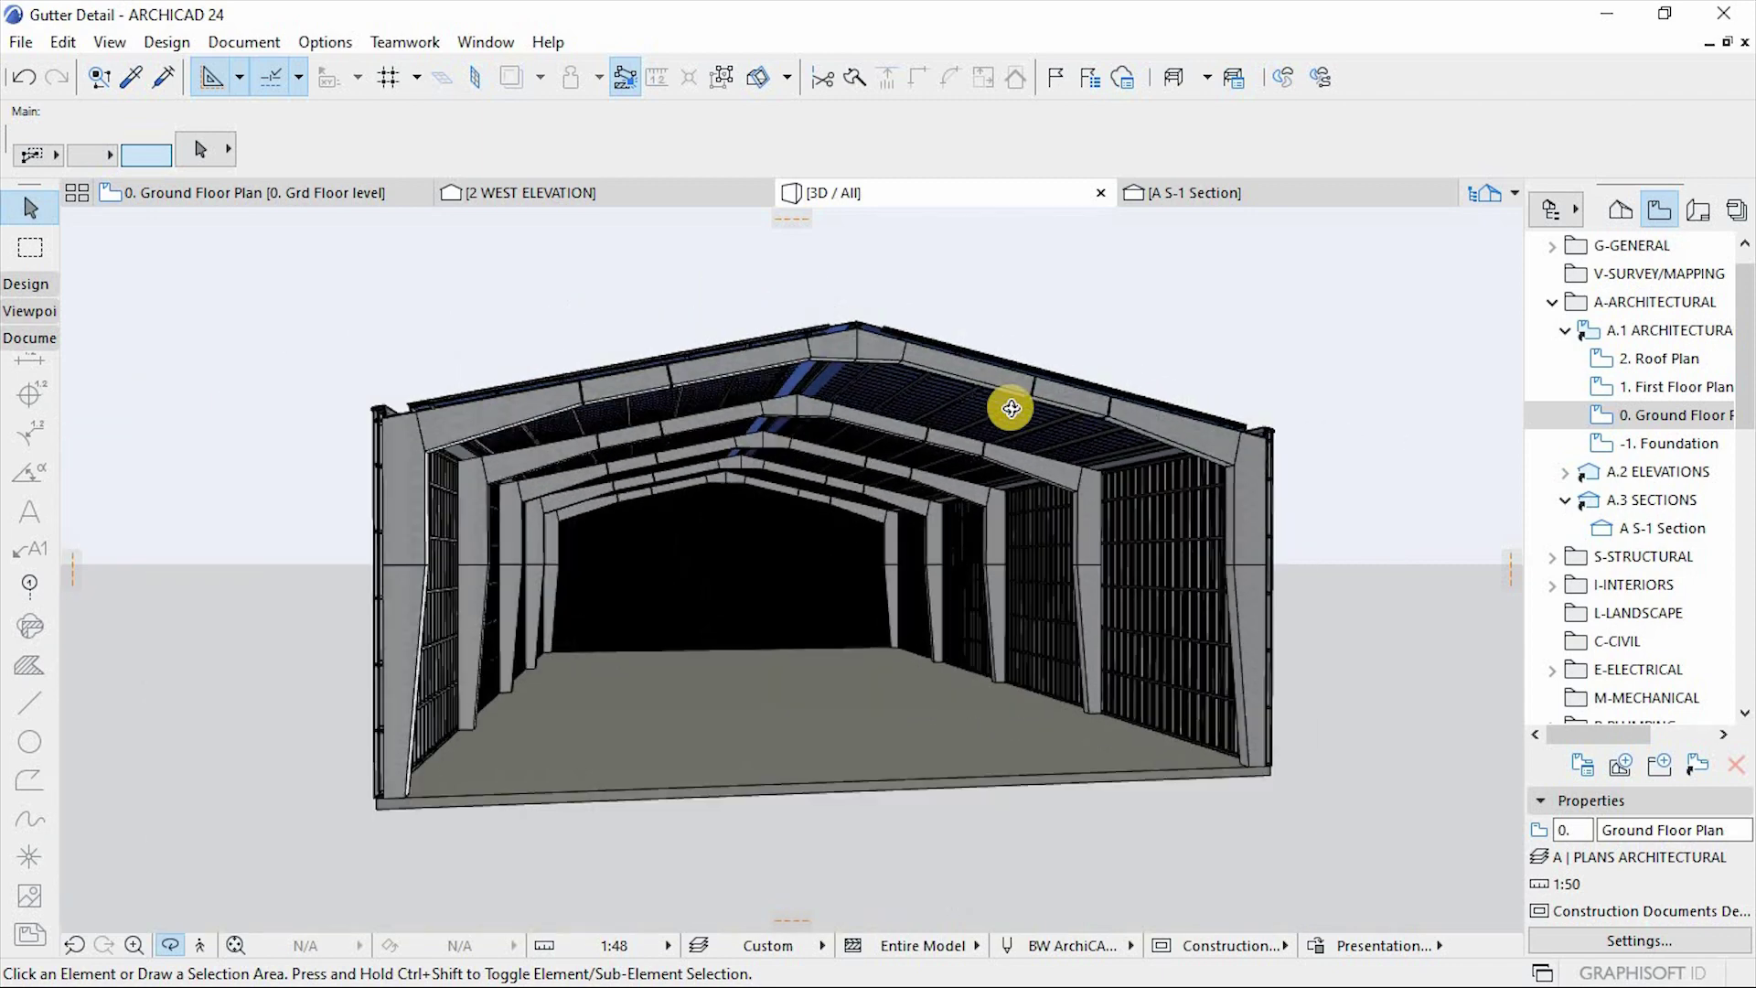